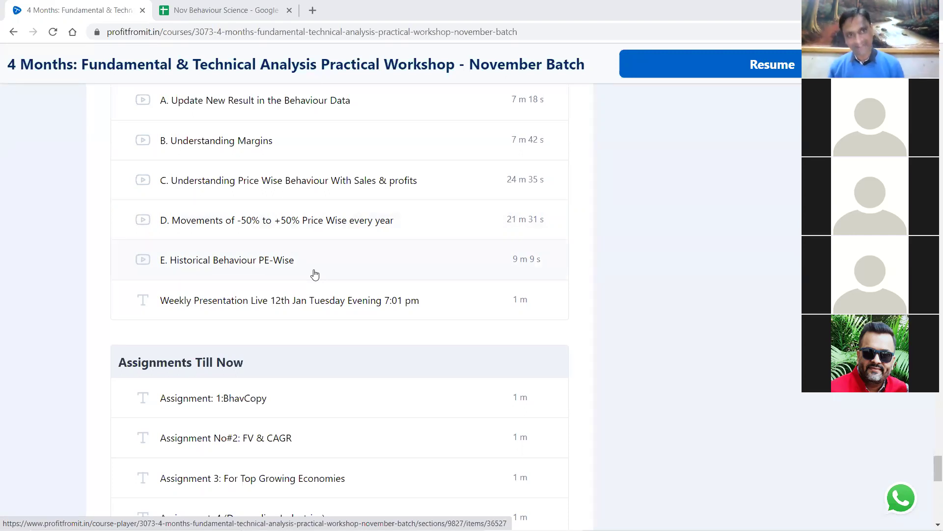
# Switch to the Nov Behaviour Science spreadsheet and review the researched companies, their industries and growth figures on Sheet1.
pyautogui.click(224, 10)
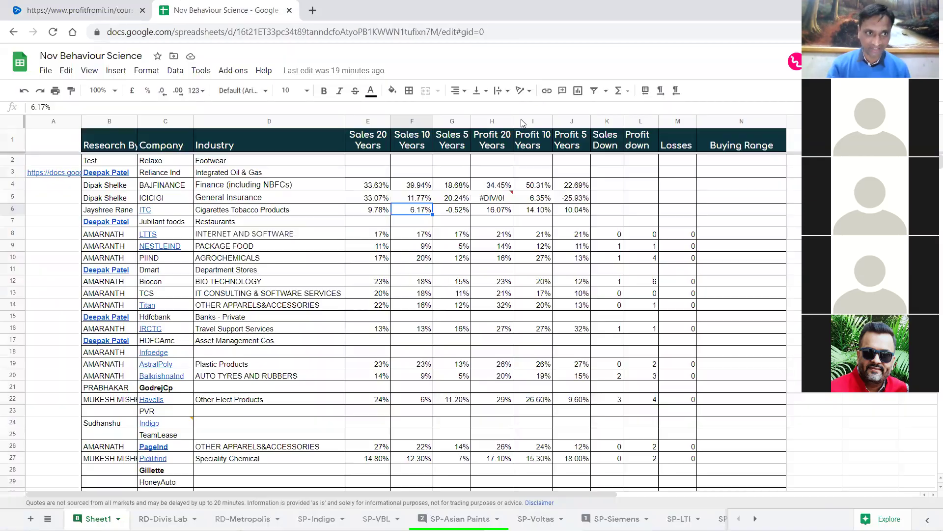
pyautogui.click(344, 259)
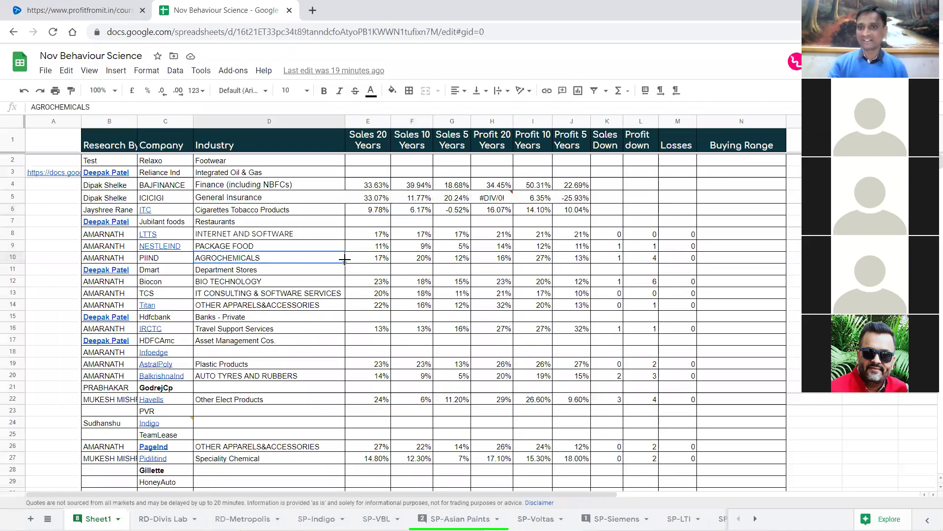
pyautogui.scroll(-15, 293, 287)
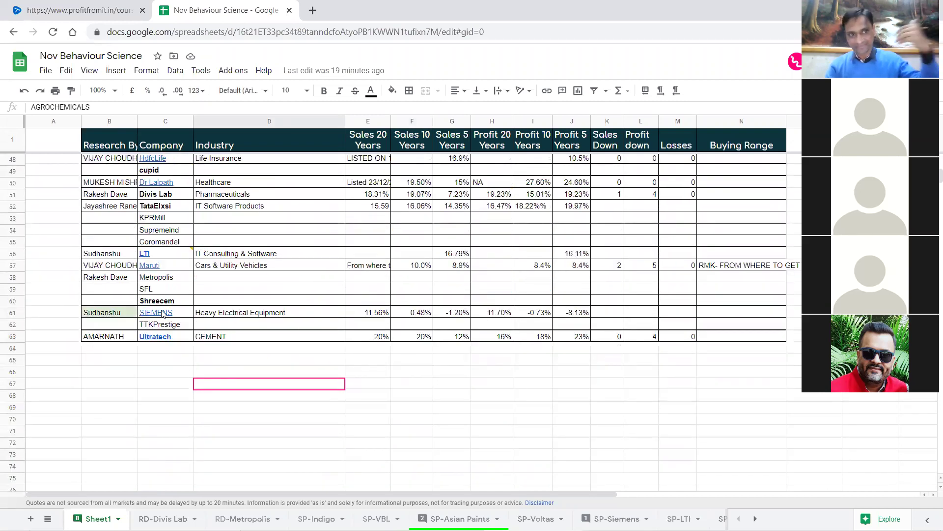
pyautogui.scroll(15, 196, 304)
pyautogui.scroll(-15, 252, 291)
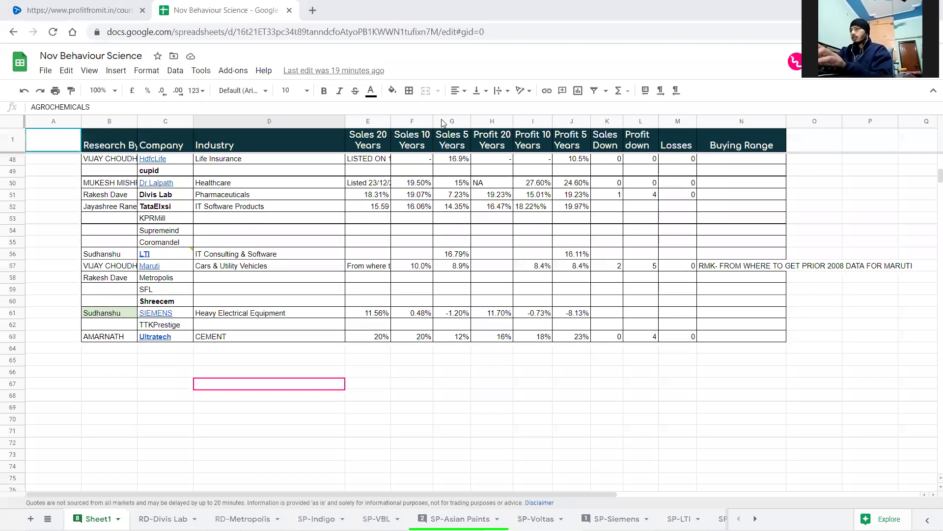
pyautogui.click(157, 373)
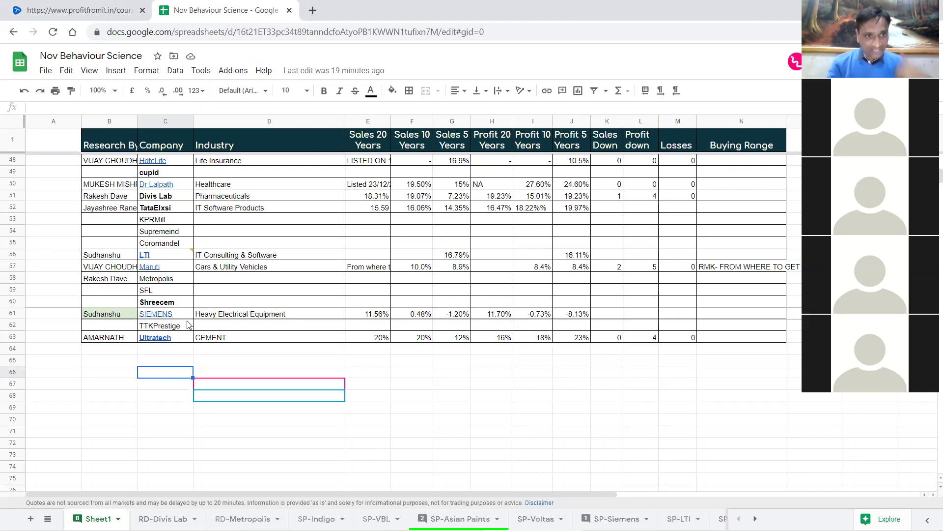
pyautogui.scroll(3, 227, 307)
pyautogui.scroll(7, 227, 307)
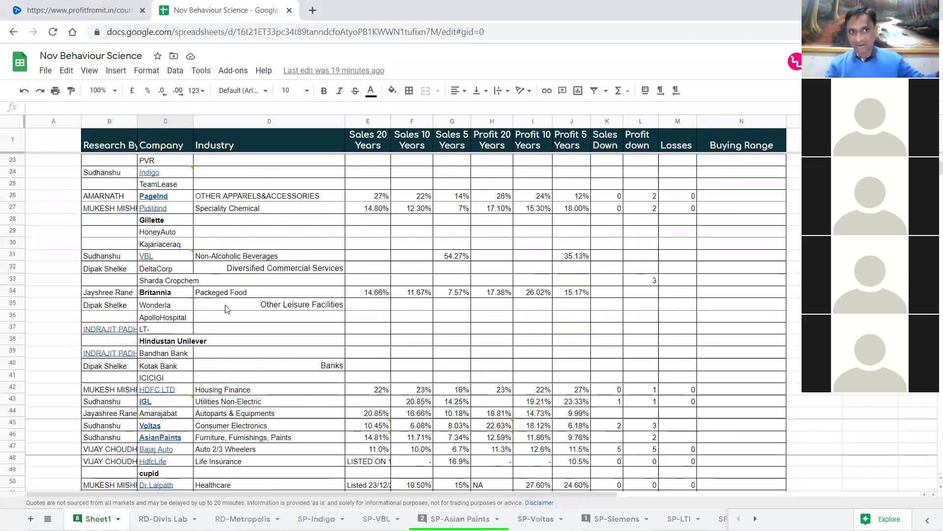
pyautogui.scroll(1, 227, 307)
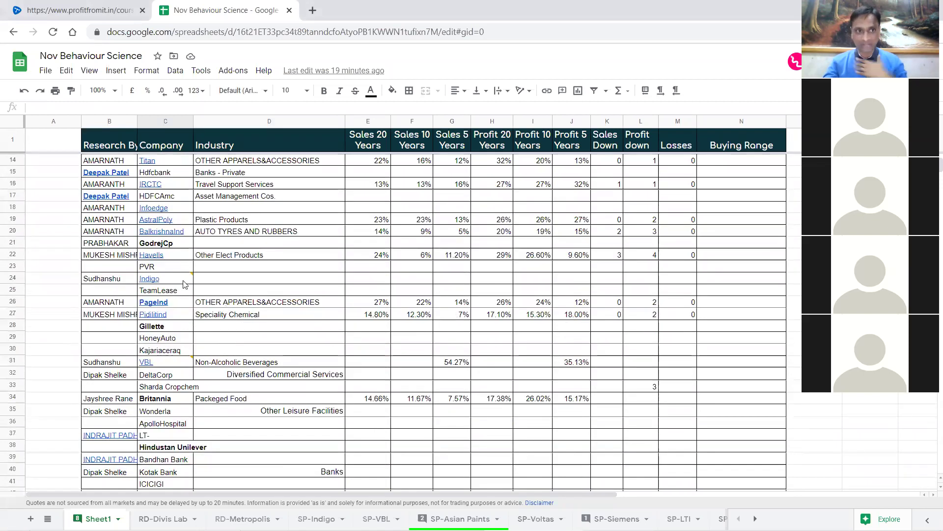
pyautogui.click(322, 256)
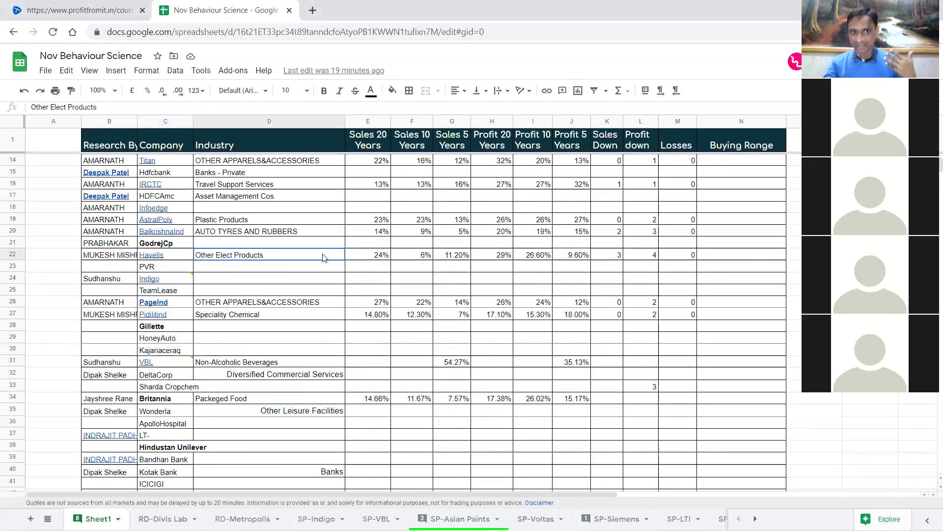
pyautogui.click(263, 235)
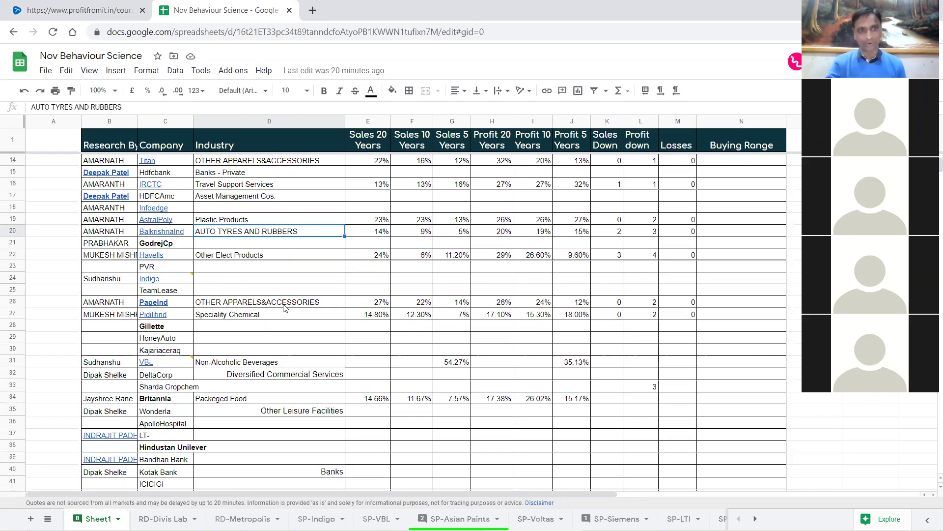
# Find Ultratech in the company list and open its linked ULTRTECH CEMENT sheet at the yearly data.
pyautogui.scroll(-4, 272, 303)
pyautogui.scroll(-5, 273, 303)
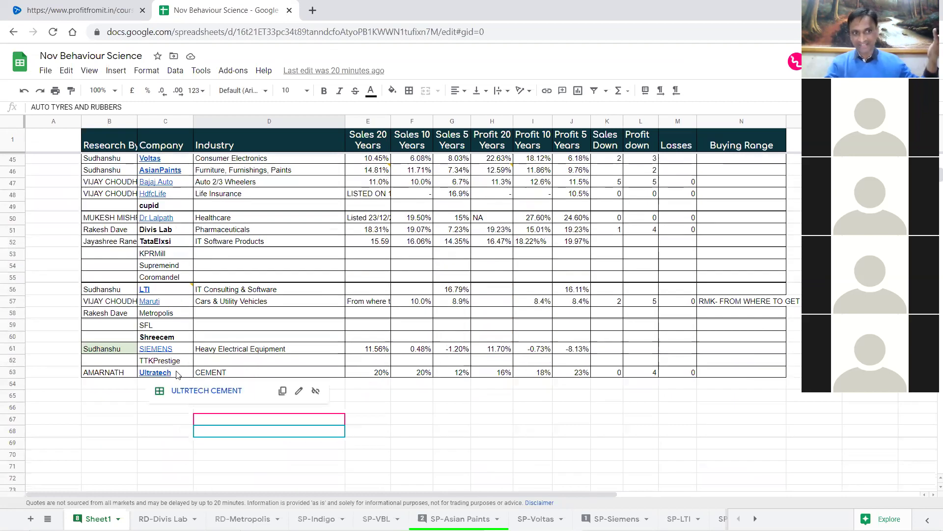
pyautogui.scroll(13, 309, 350)
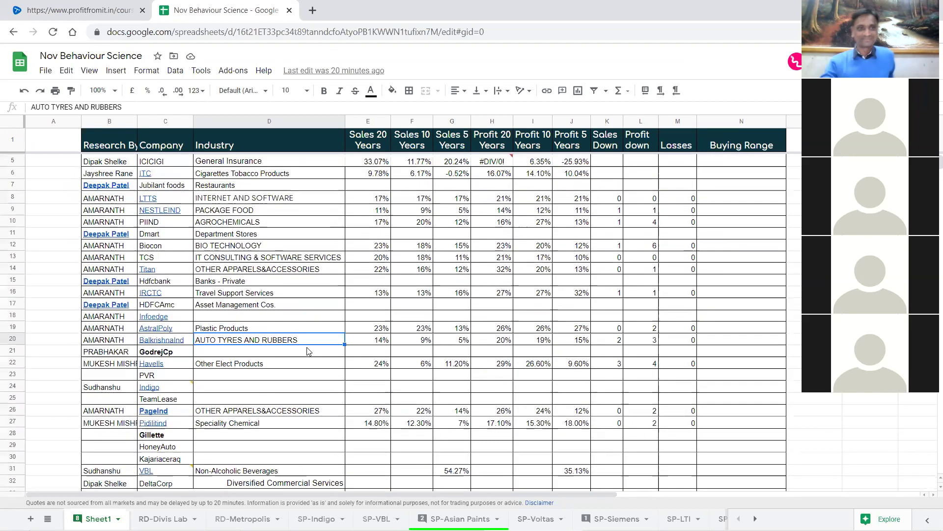
pyautogui.scroll(-9, 236, 388)
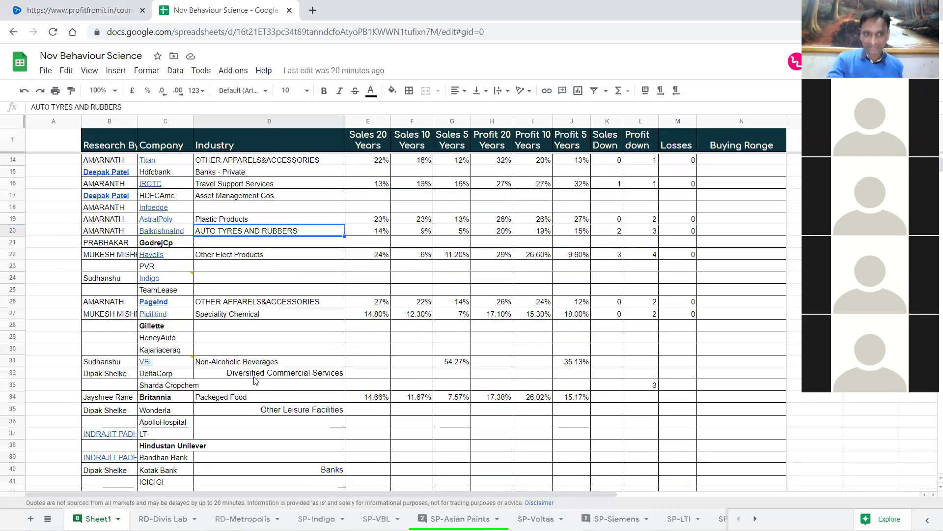
pyautogui.click(157, 444)
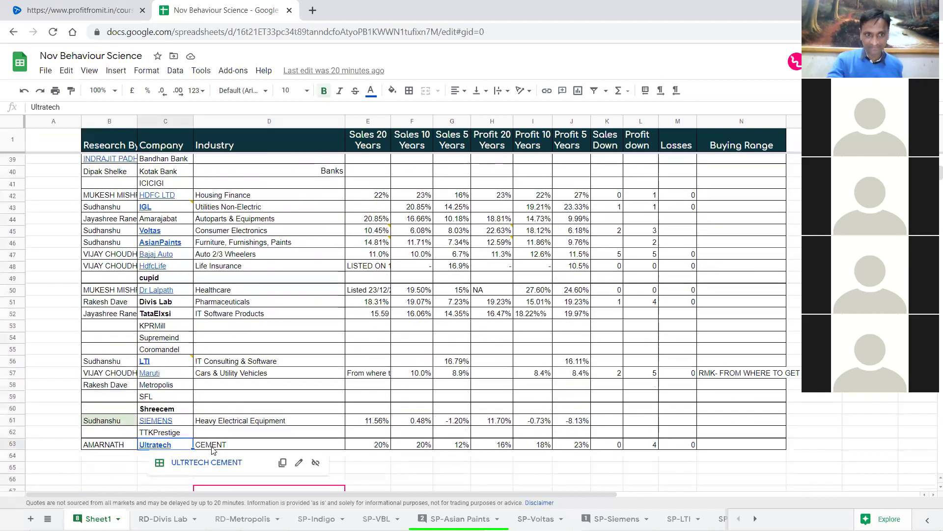
pyautogui.click(207, 462)
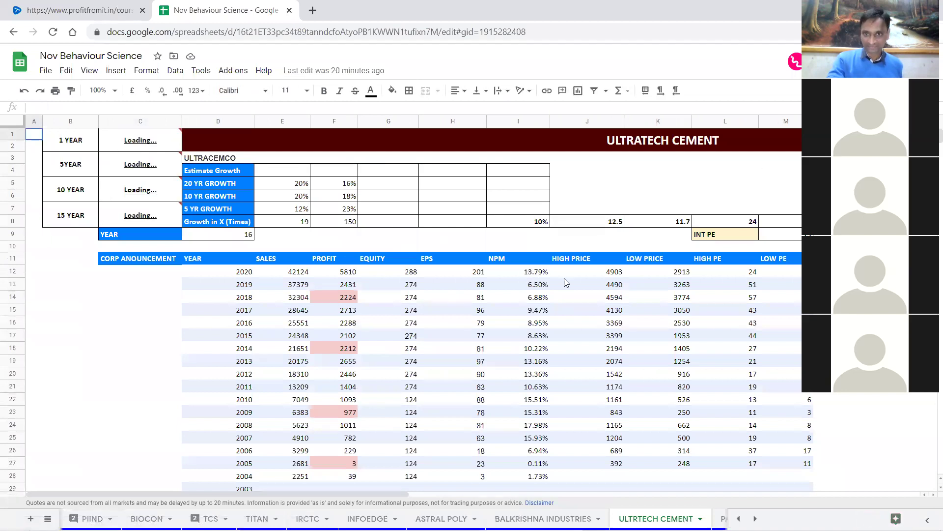
pyautogui.scroll(-3, 566, 280)
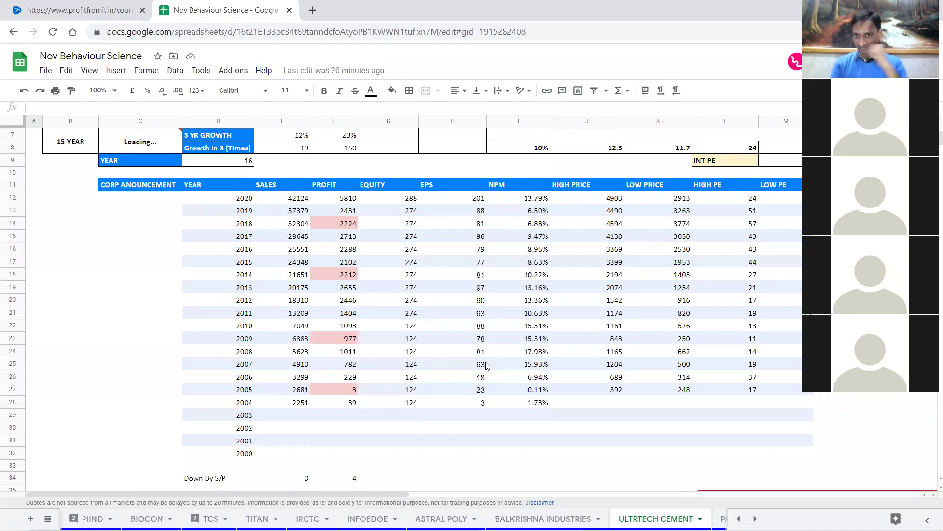
# Examine Ultratech Cement's yearly high prices from 2005 through 2009.
pyautogui.moveTo(618, 391); pyautogui.dragTo(616, 369)
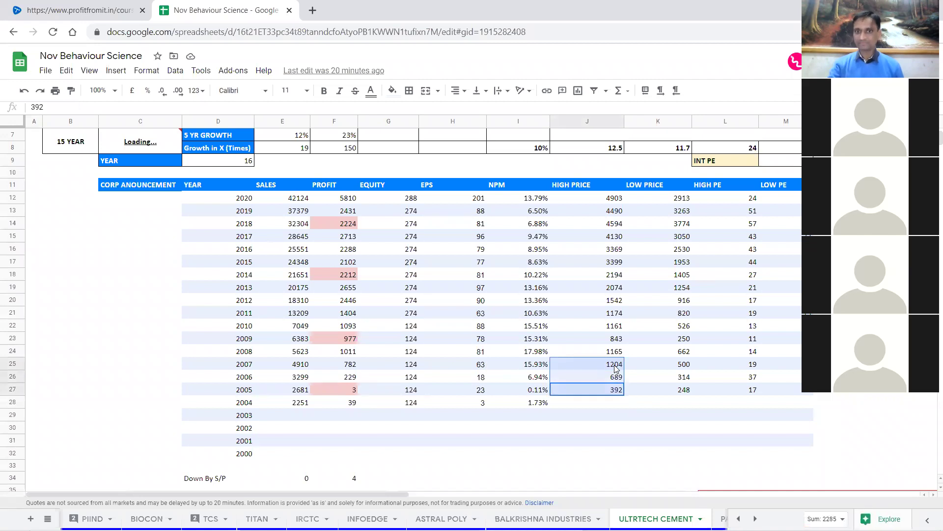
pyautogui.moveTo(616, 368); pyautogui.dragTo(617, 356)
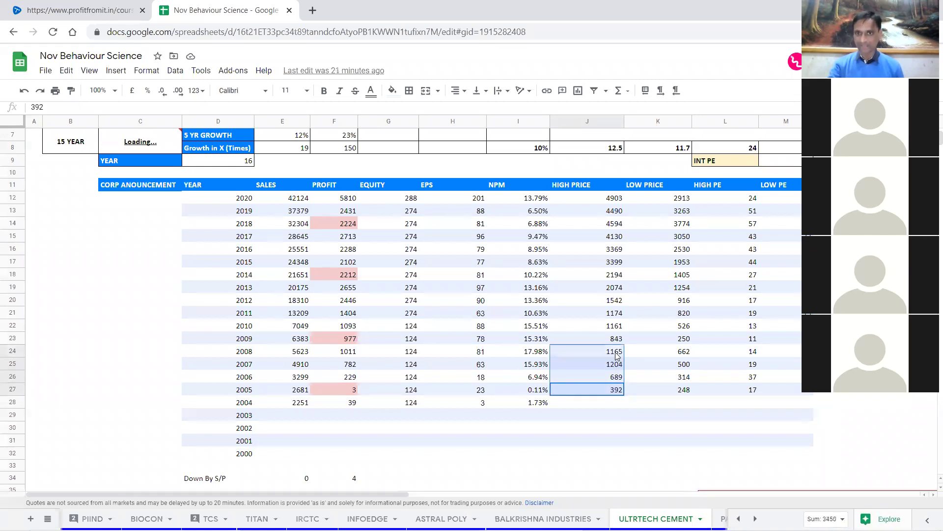
pyautogui.click(617, 377)
pyautogui.click(611, 368)
pyautogui.click(613, 353)
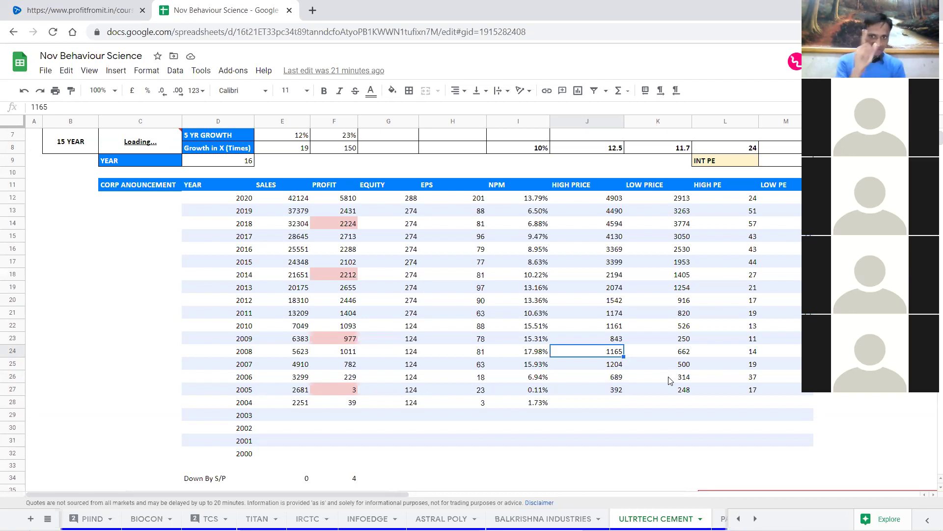
pyautogui.click(617, 394)
pyautogui.click(618, 377)
pyautogui.click(618, 367)
pyautogui.moveTo(617, 340); pyautogui.dragTo(614, 354)
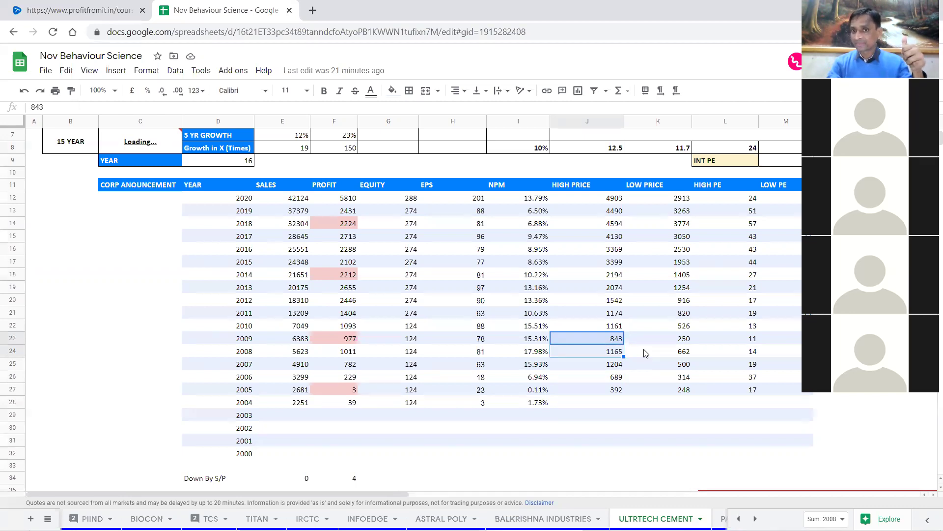
# Highlight the high prices from 2007 through 2012 to compare how they moved over that period.
pyautogui.click(615, 371)
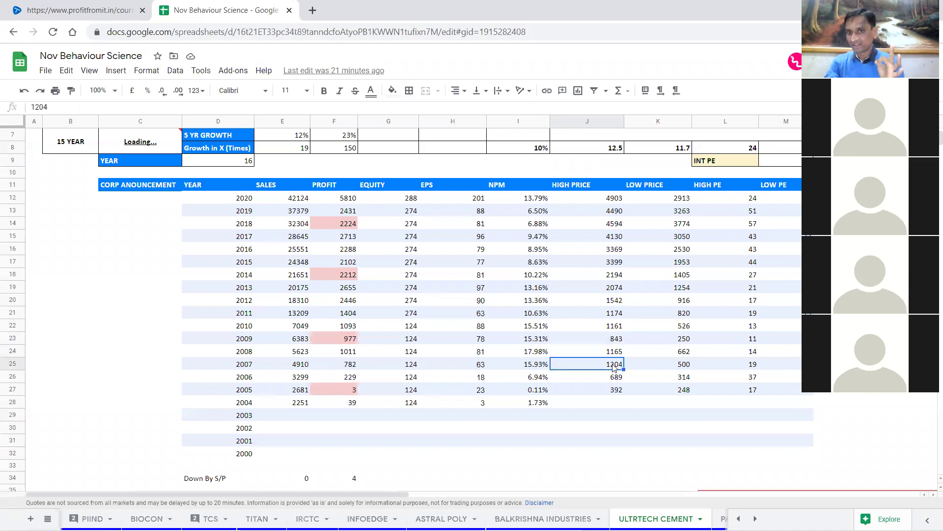
pyautogui.moveTo(613, 363); pyautogui.dragTo(608, 317)
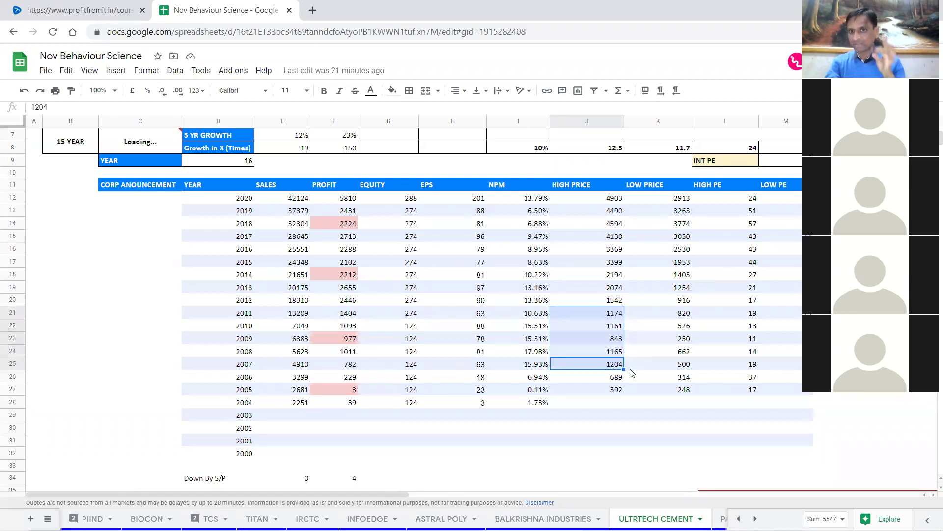
pyautogui.moveTo(613, 299); pyautogui.dragTo(619, 364)
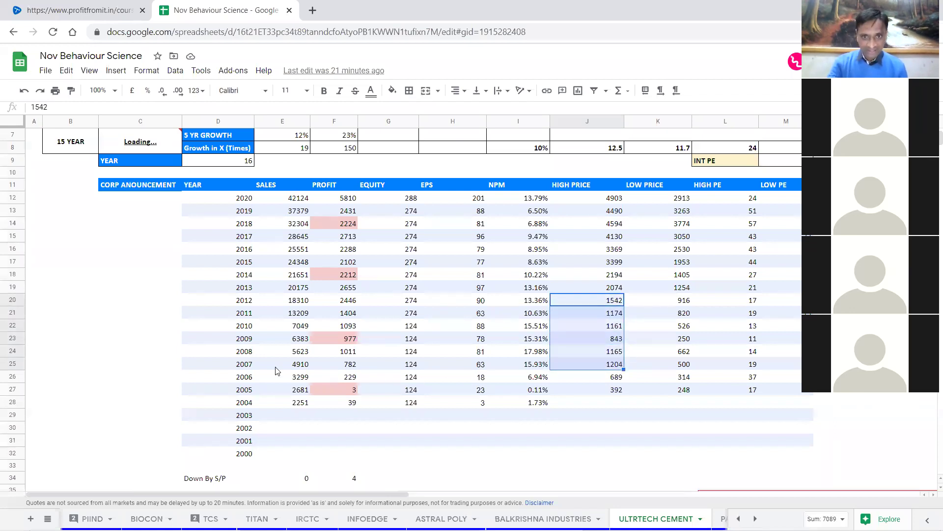
pyautogui.moveTo(607, 367); pyautogui.dragTo(591, 303)
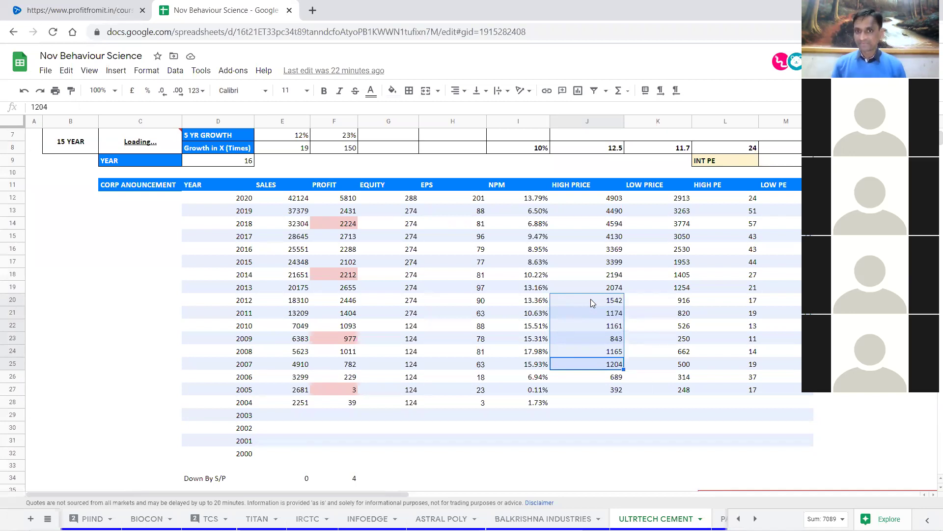
pyautogui.click(617, 367)
pyautogui.moveTo(617, 369); pyautogui.dragTo(614, 310)
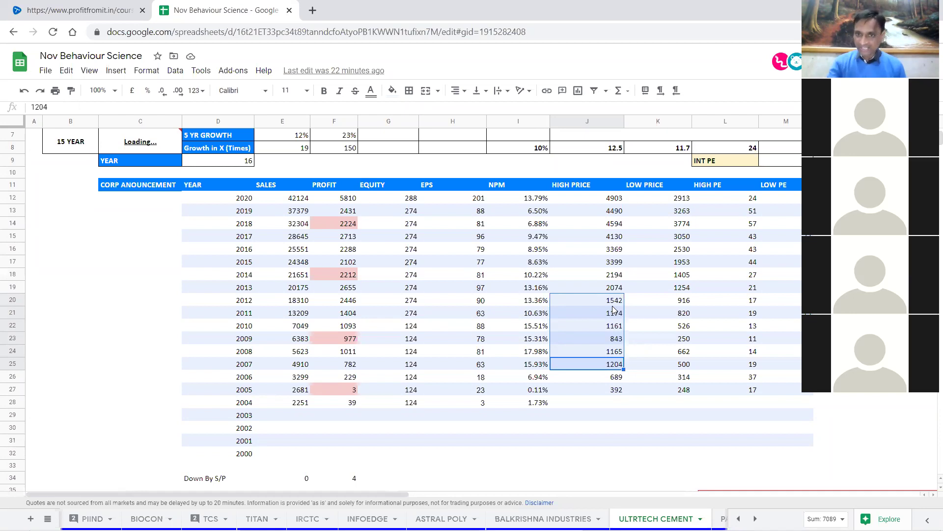
# Compare the high and low prices together for the years 2007 through 2012.
pyautogui.moveTo(613, 301); pyautogui.dragTo(646, 367)
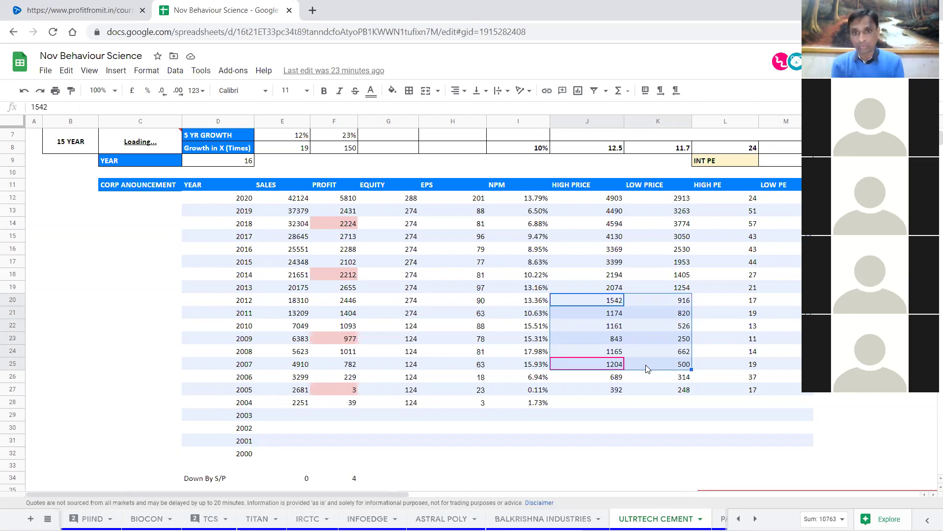
pyautogui.moveTo(646, 369); pyautogui.dragTo(592, 304)
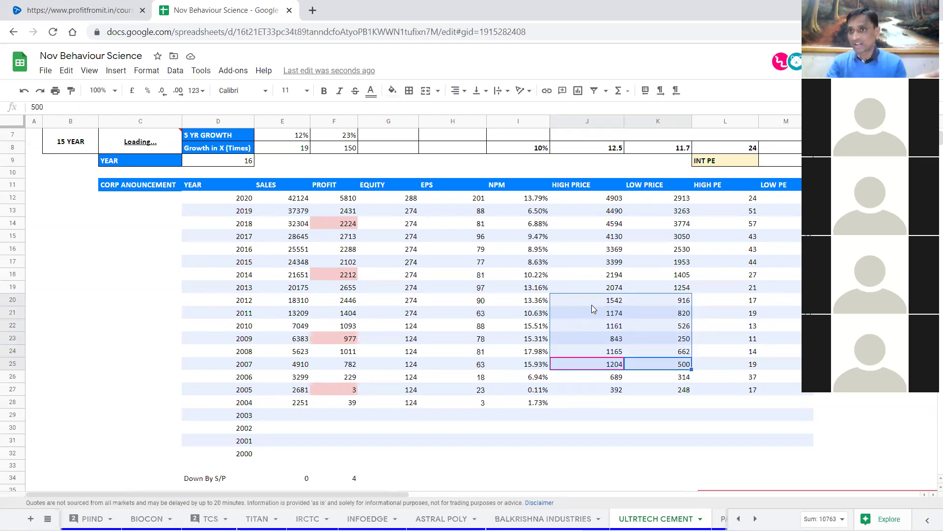
pyautogui.click(601, 300)
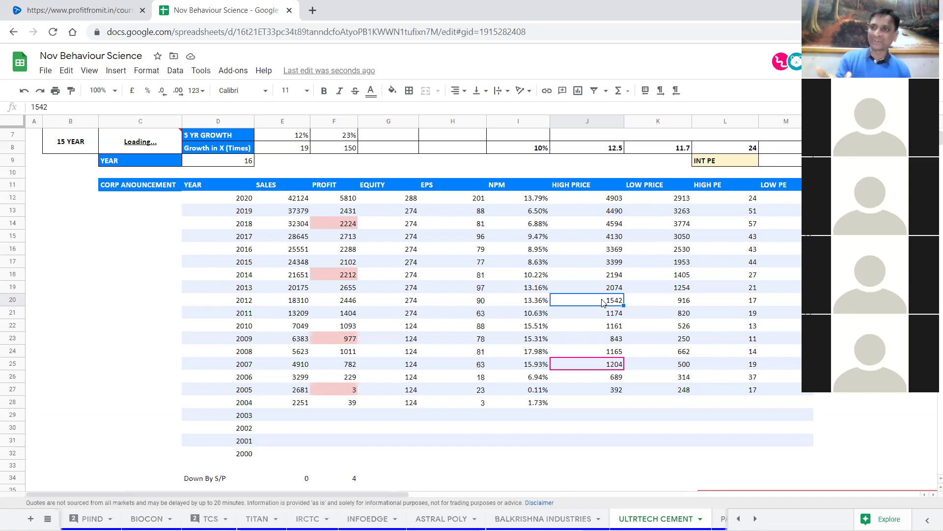
pyautogui.moveTo(679, 364); pyautogui.dragTo(593, 313)
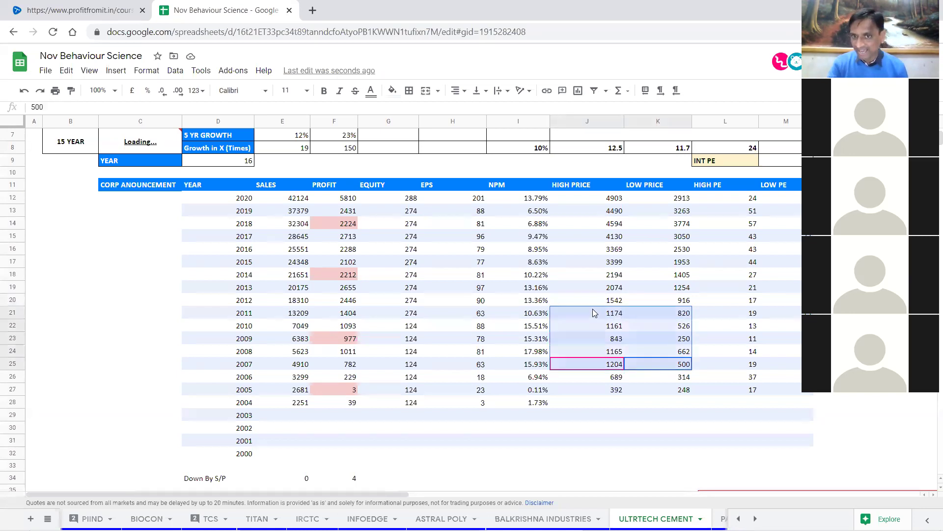
# Compare the 2007 high price with the low prices of 2008 and 2009.
pyautogui.click(621, 364)
pyautogui.click(684, 354)
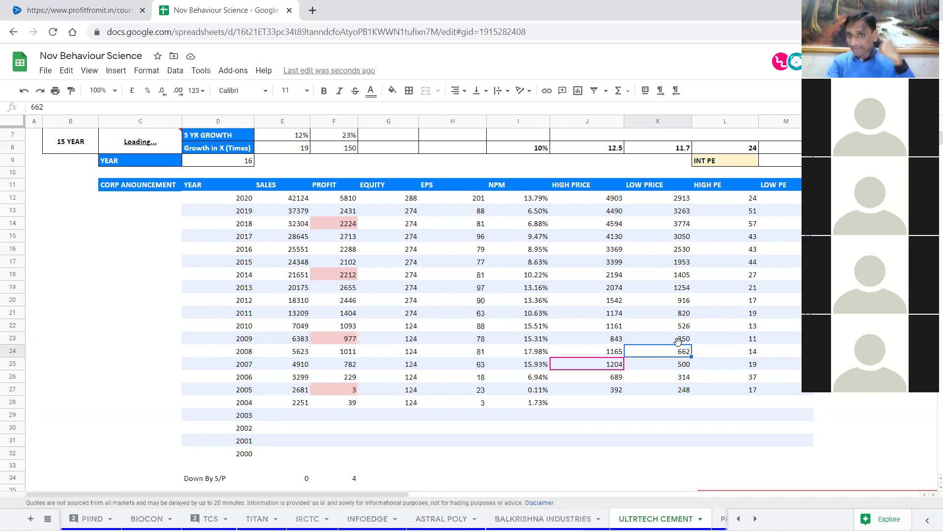
pyautogui.click(688, 339)
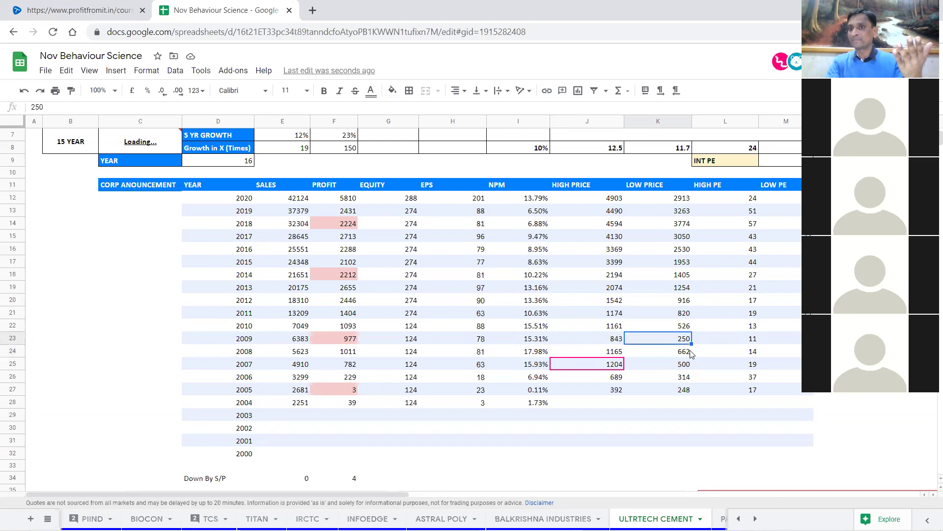
pyautogui.click(688, 354)
pyautogui.click(687, 340)
pyautogui.click(686, 354)
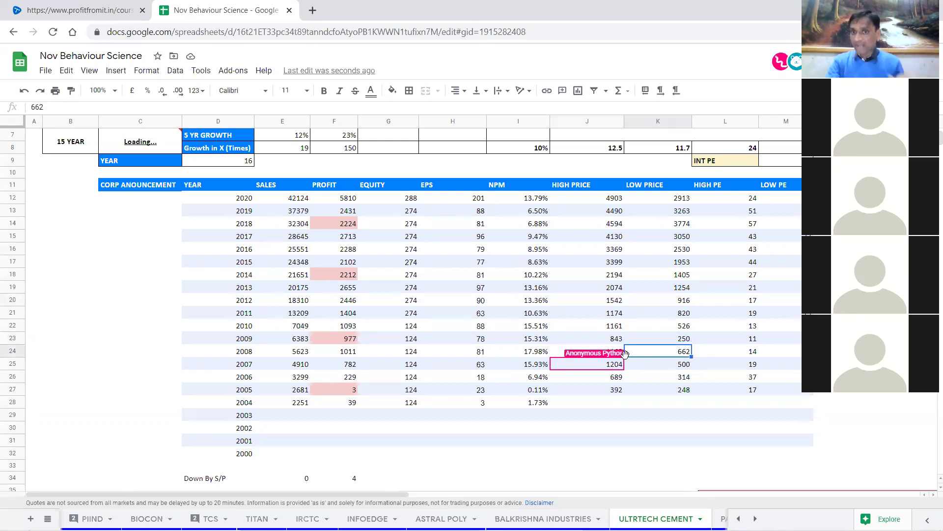
pyautogui.click(688, 339)
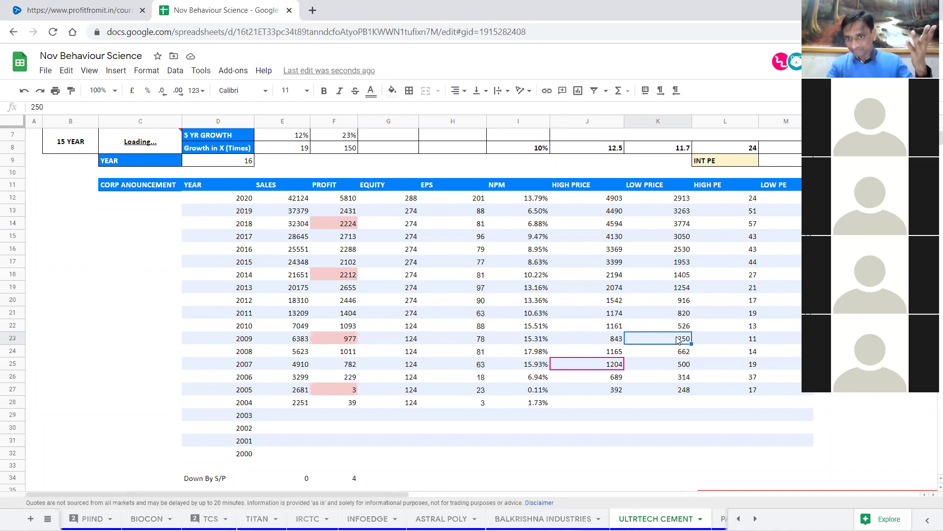
# Examine the price movement from 2009 onward, highlighting the high and low prices through 2015.
pyautogui.moveTo(677, 339); pyautogui.dragTo(676, 316)
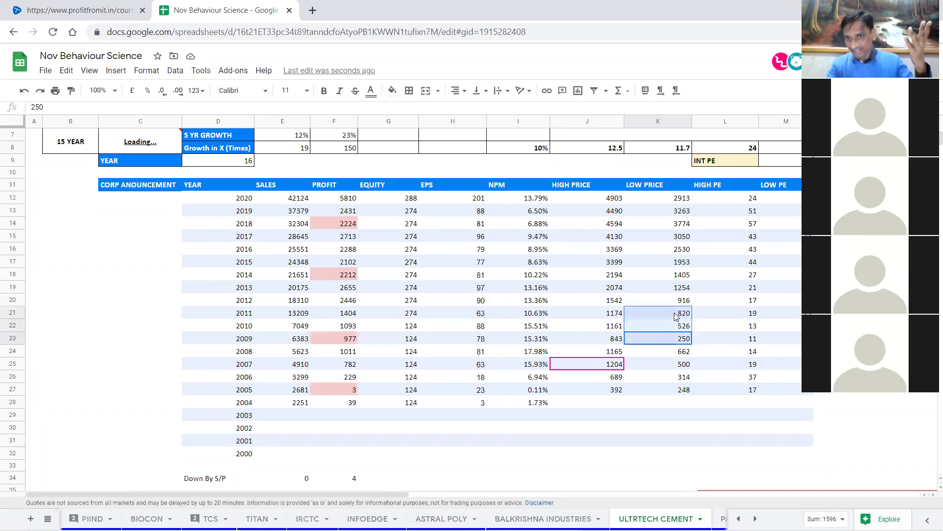
pyautogui.click(689, 339)
pyautogui.click(620, 342)
pyautogui.moveTo(620, 343); pyautogui.dragTo(621, 328)
pyautogui.moveTo(681, 339); pyautogui.dragTo(679, 301)
pyautogui.moveTo(620, 339); pyautogui.dragTo(618, 265)
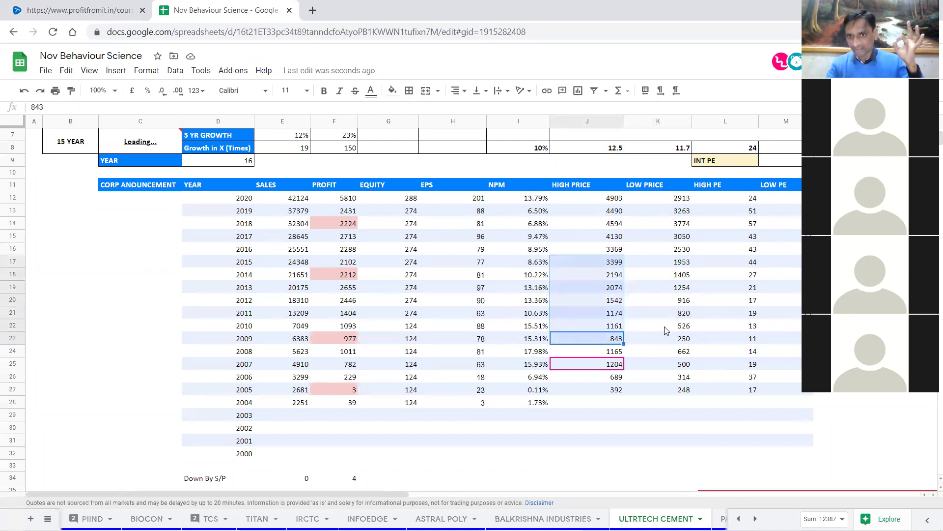
pyautogui.moveTo(681, 339); pyautogui.dragTo(616, 265)
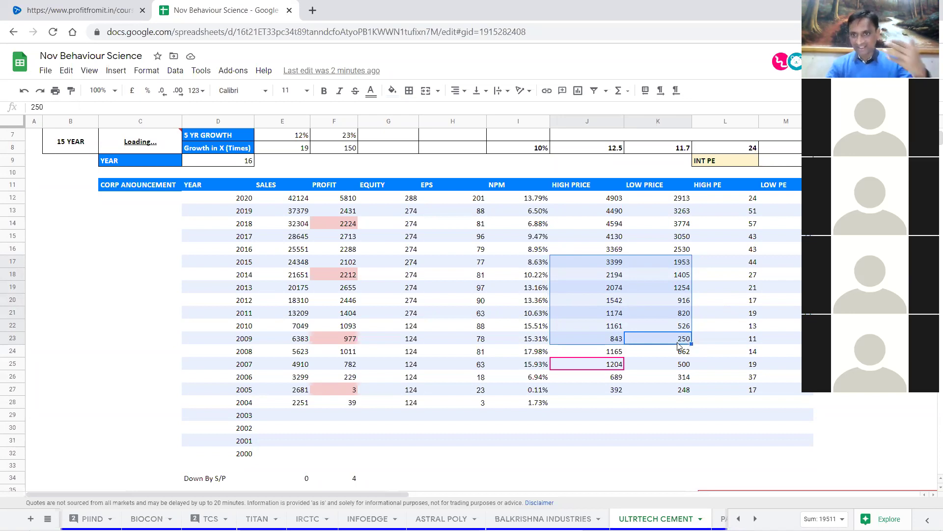
# Review the high prices for 2009 through 2015 and the low prices for 2012 through 2014.
pyautogui.moveTo(686, 340); pyautogui.dragTo(673, 350)
pyautogui.moveTo(591, 338); pyautogui.dragTo(599, 266)
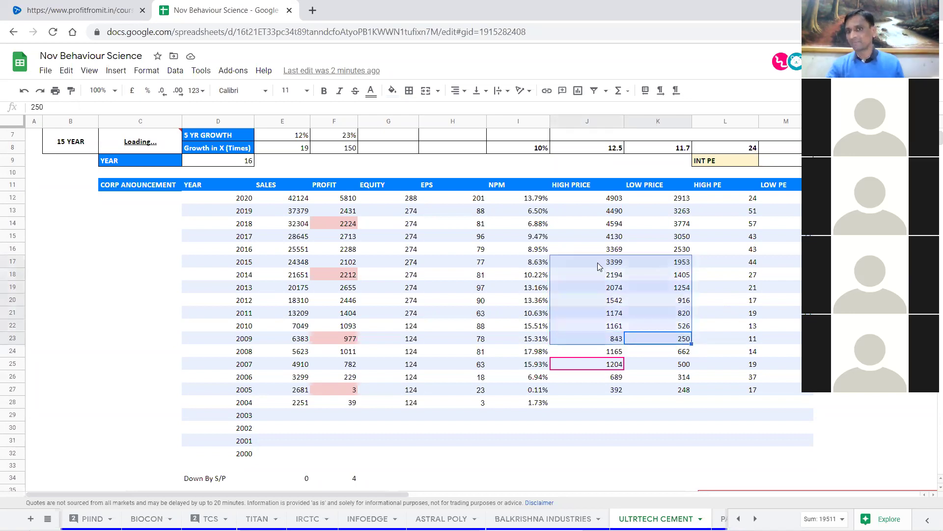
pyautogui.click(677, 286)
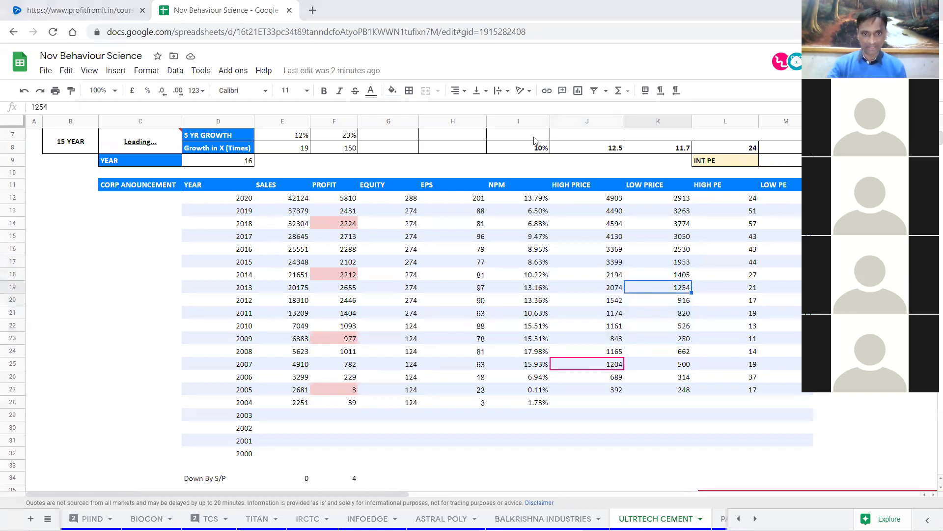
pyautogui.click(686, 278)
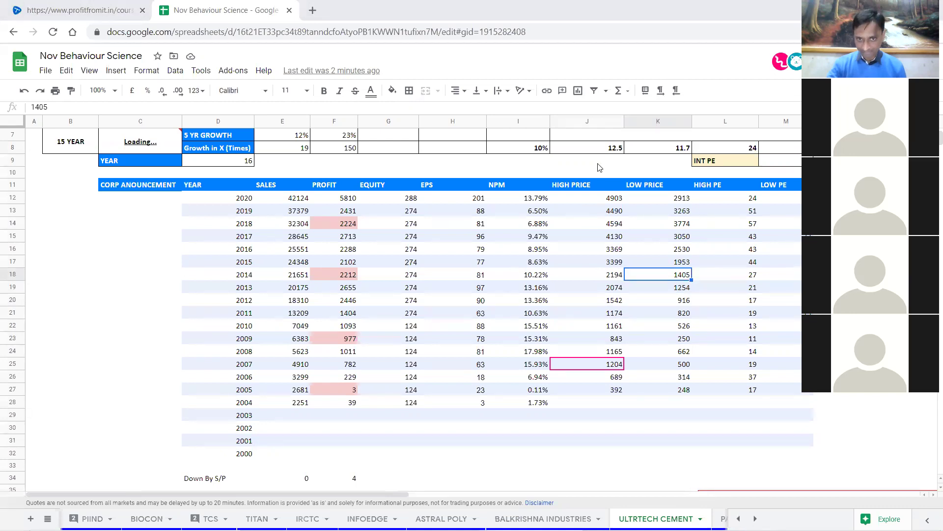
pyautogui.click(672, 305)
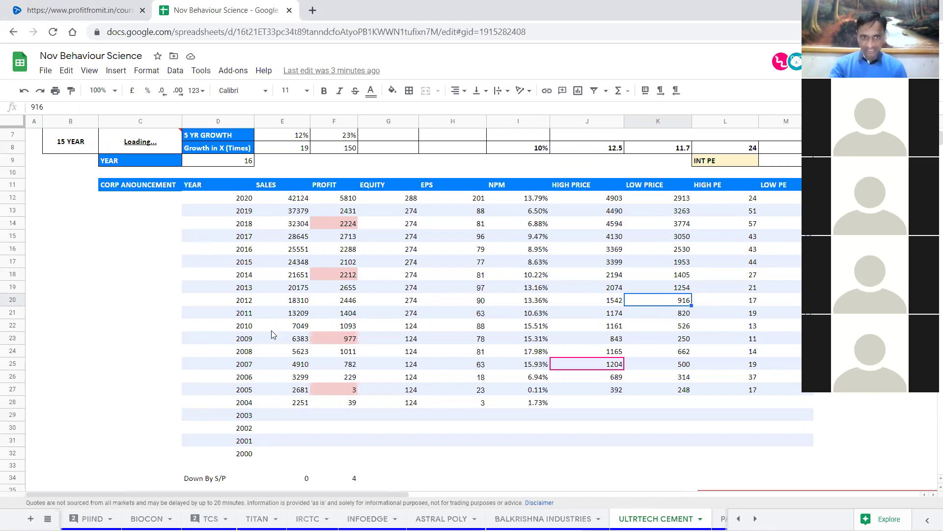
# Examine the 2011 row, highlighting its figures from profit across to net profit margin.
pyautogui.click(245, 314)
pyautogui.moveTo(316, 313); pyautogui.dragTo(557, 304)
pyautogui.click(414, 316)
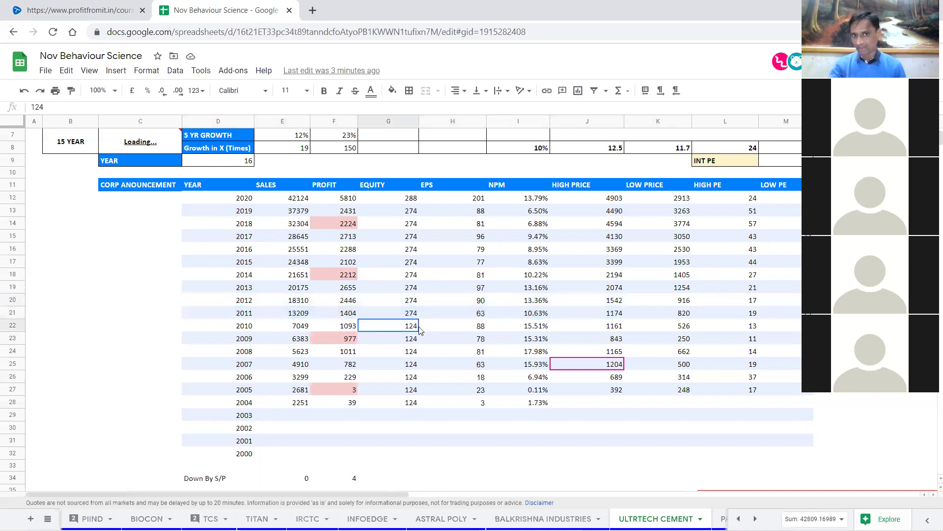
# Compare the 2010 equity with 2011, and highlight the equity figures for 2004 through 2020.
pyautogui.moveTo(414, 328); pyautogui.dragTo(411, 314)
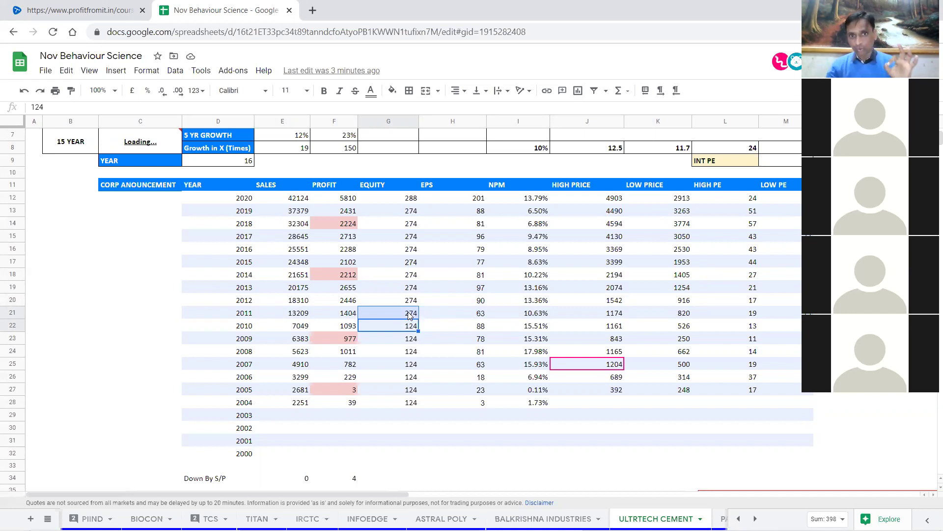
pyautogui.click(412, 365)
pyautogui.click(411, 338)
pyautogui.click(414, 327)
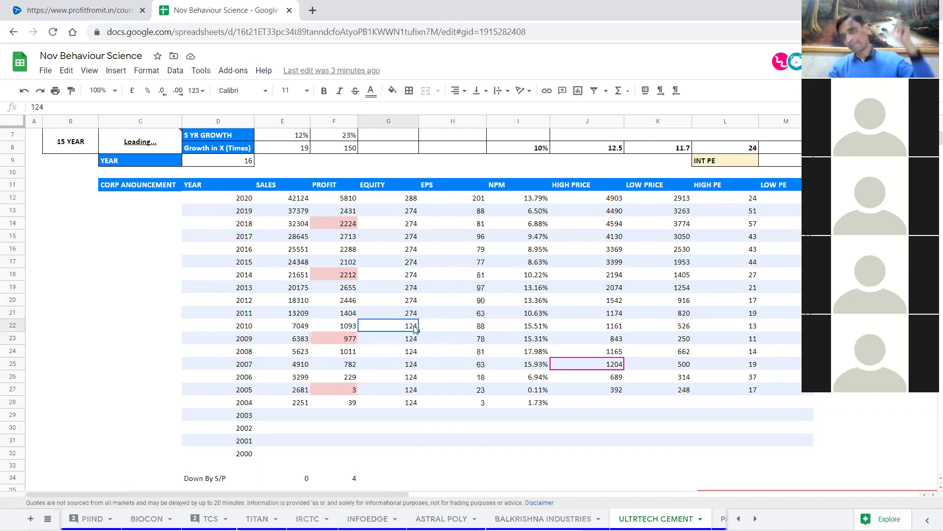
pyautogui.moveTo(415, 406); pyautogui.dragTo(410, 202)
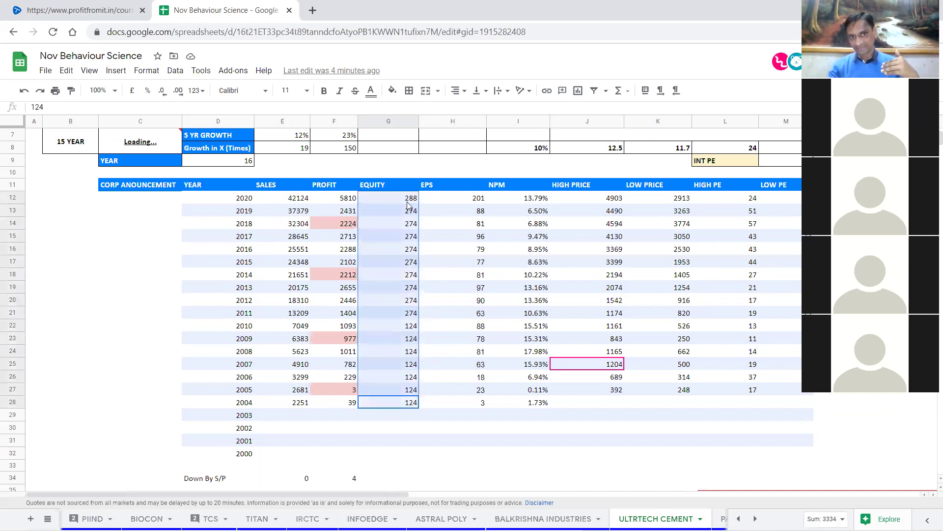
pyautogui.click(412, 330)
pyautogui.moveTo(411, 332); pyautogui.dragTo(414, 321)
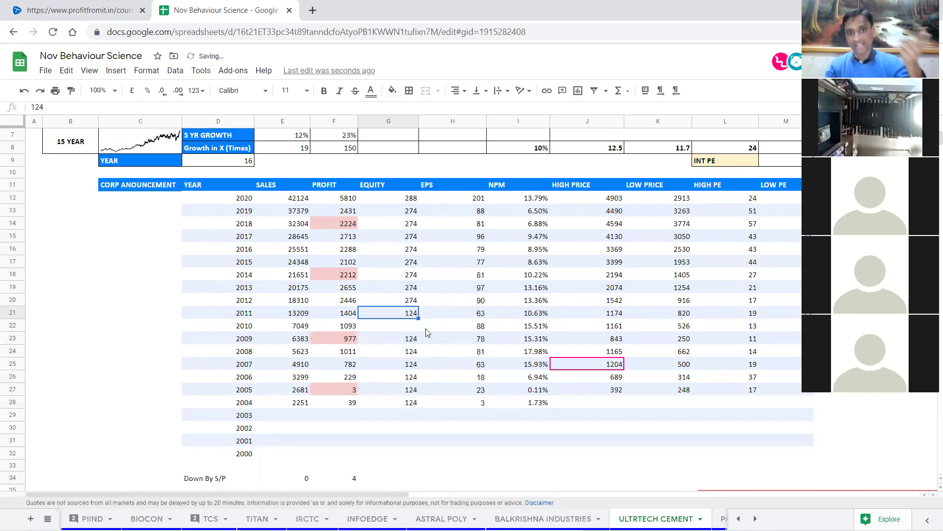
pyautogui.hotkey('ctrl', 'z')
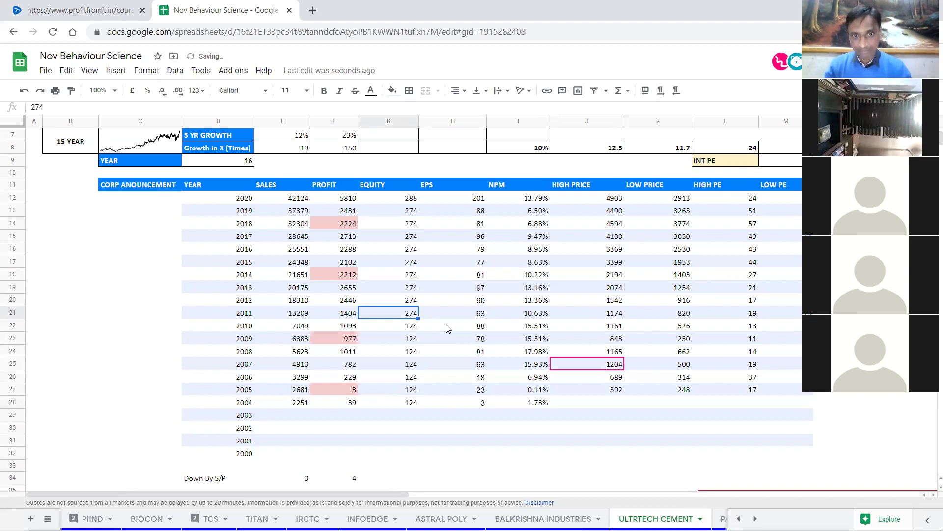
# Re-examine the equity change between 2010 and 2011 against the whole 2004 to 2020 equity history and the 2004 EPS.
pyautogui.click(465, 351)
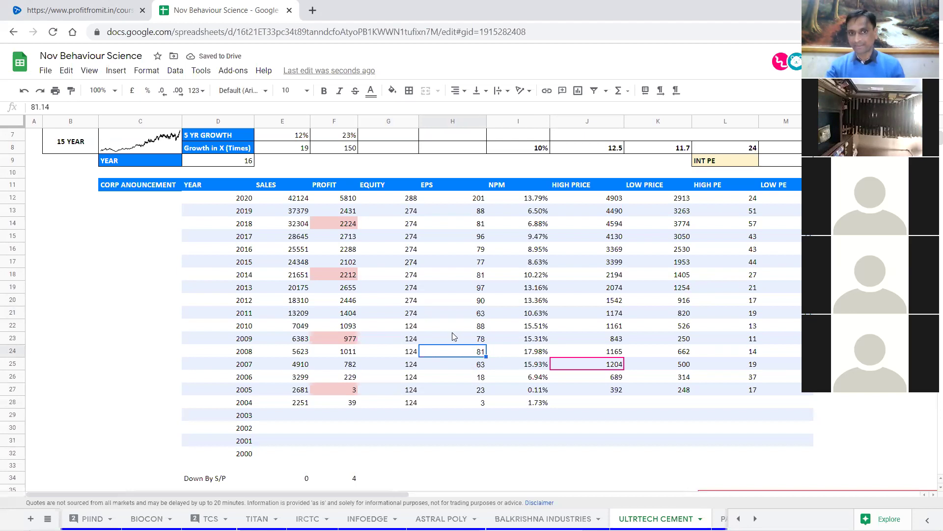
pyautogui.click(410, 329)
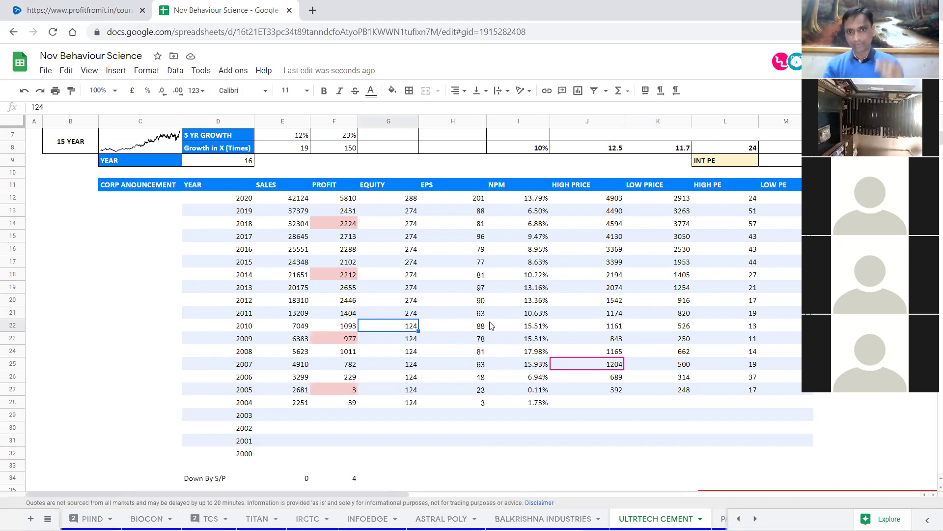
pyautogui.moveTo(415, 329); pyautogui.dragTo(407, 314)
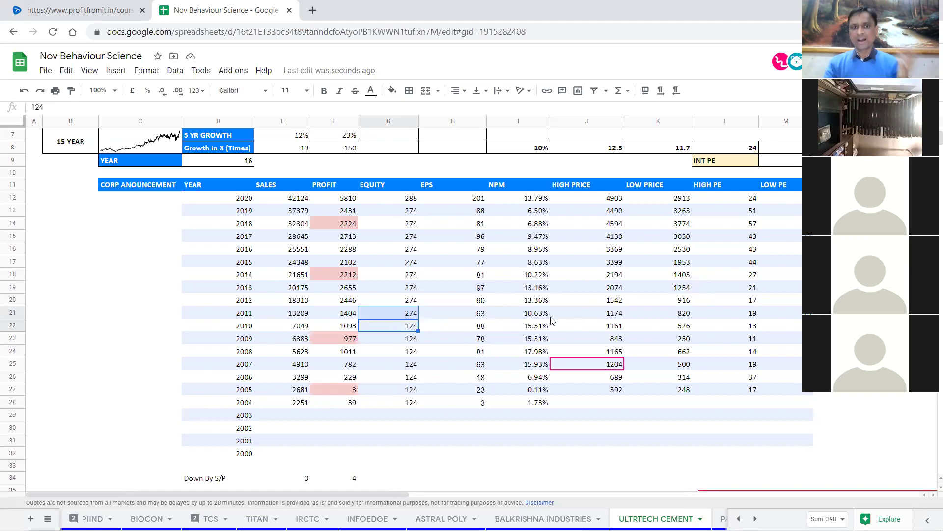
pyautogui.click(408, 327)
pyautogui.click(410, 314)
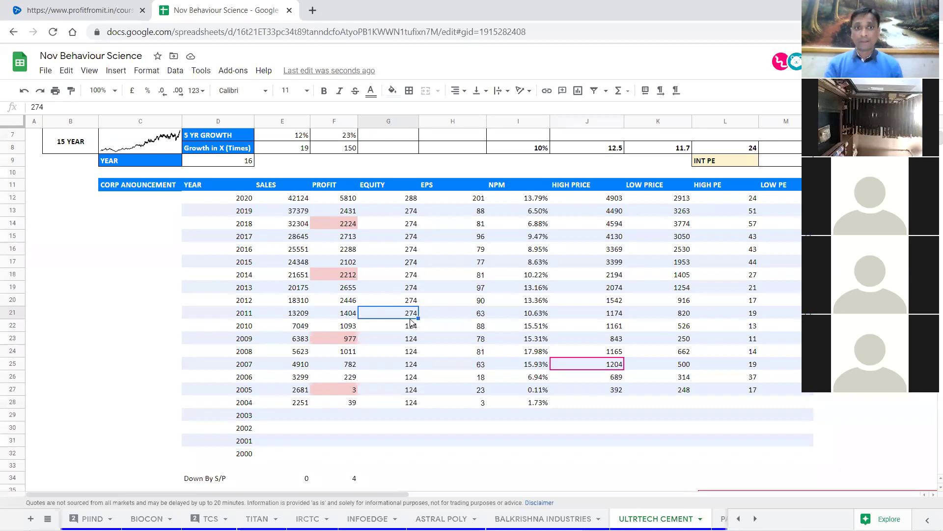
pyautogui.moveTo(411, 404); pyautogui.dragTo(408, 201)
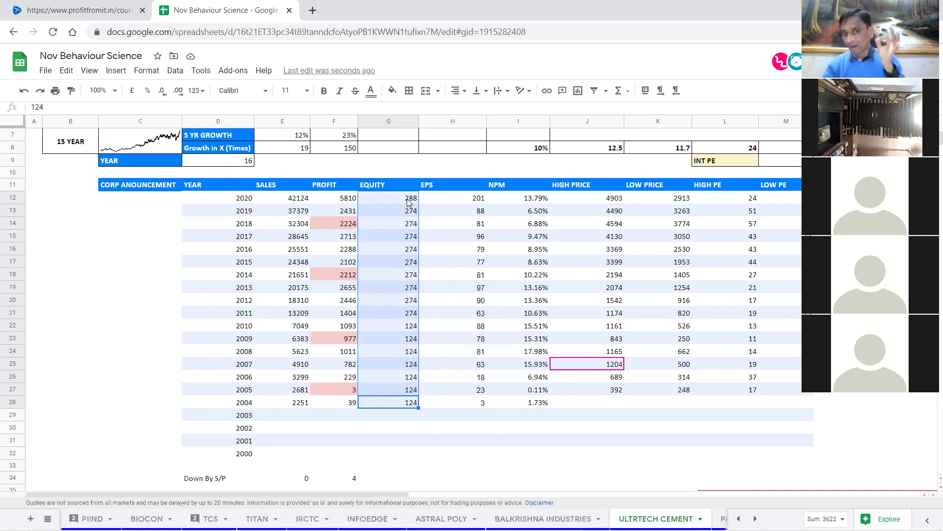
pyautogui.click(459, 410)
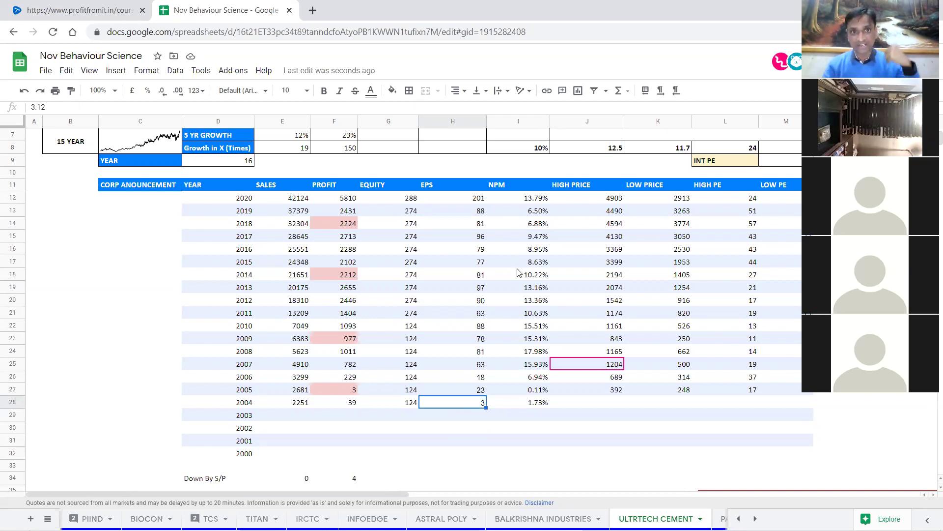
# Check the 2015 high and 2011 low prices, and highlight all high and low prices from 2020 back to 2005.
pyautogui.click(415, 251)
pyautogui.click(604, 265)
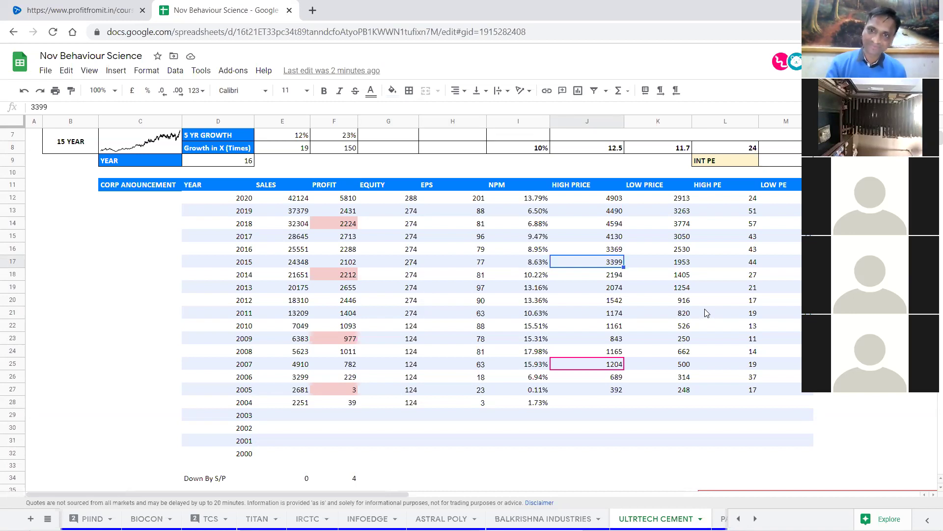
pyautogui.click(681, 315)
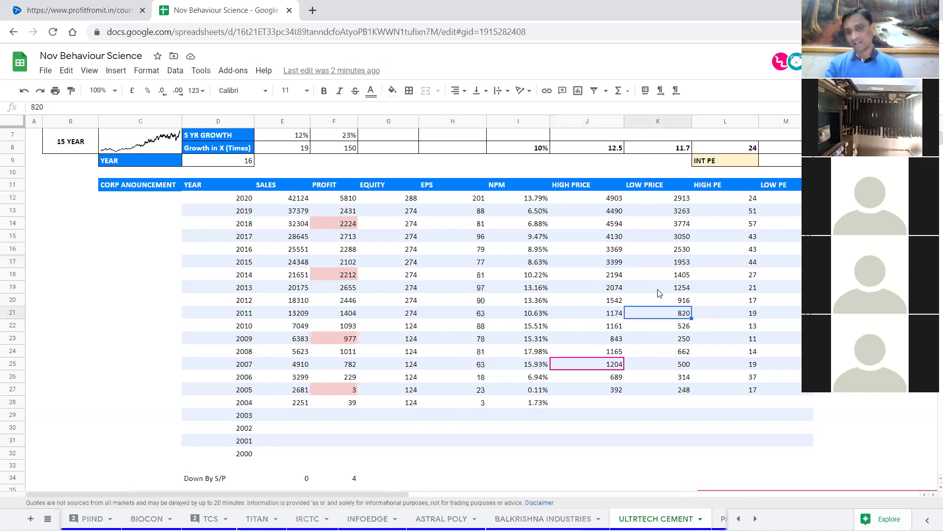
pyautogui.moveTo(614, 199); pyautogui.dragTo(683, 395)
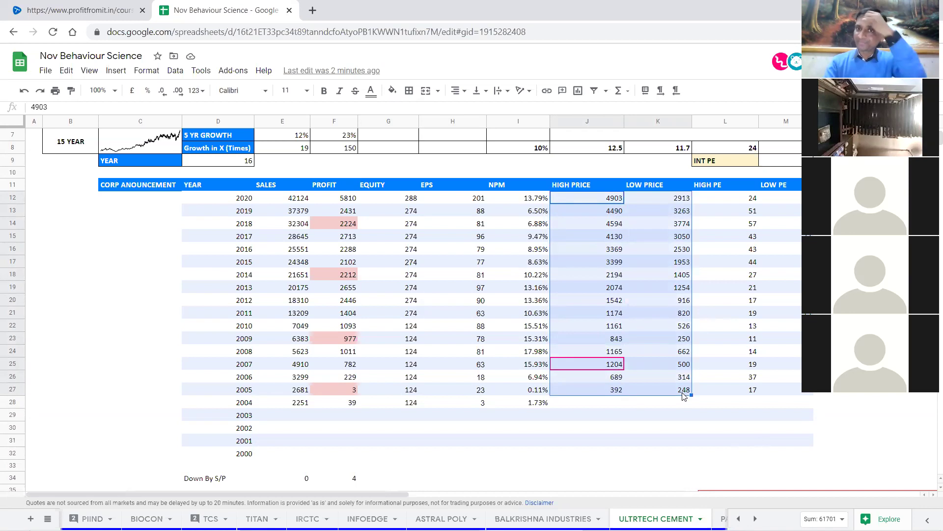
pyautogui.click(661, 274)
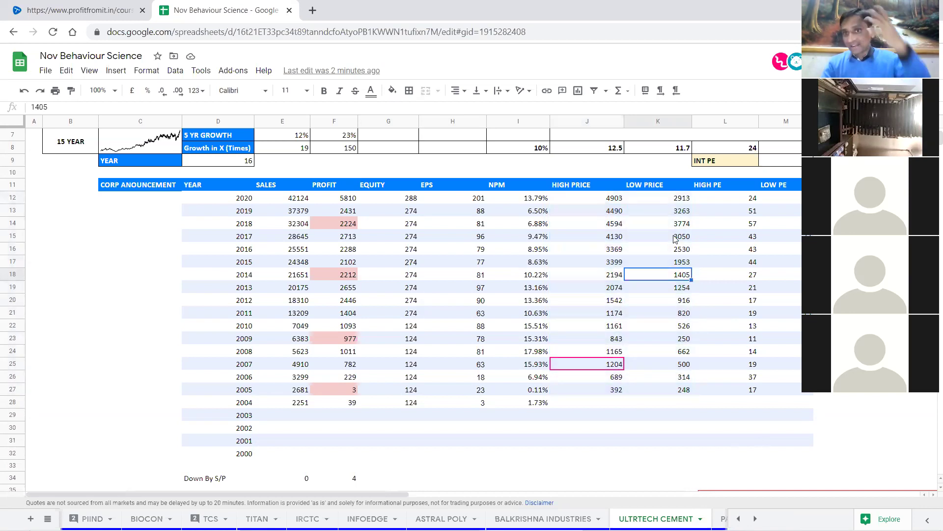
# Compare the high and low prices for 2017 through 2020 with the sales, profit and equity of the same years.
pyautogui.click(615, 198)
pyautogui.moveTo(613, 214); pyautogui.dragTo(669, 240)
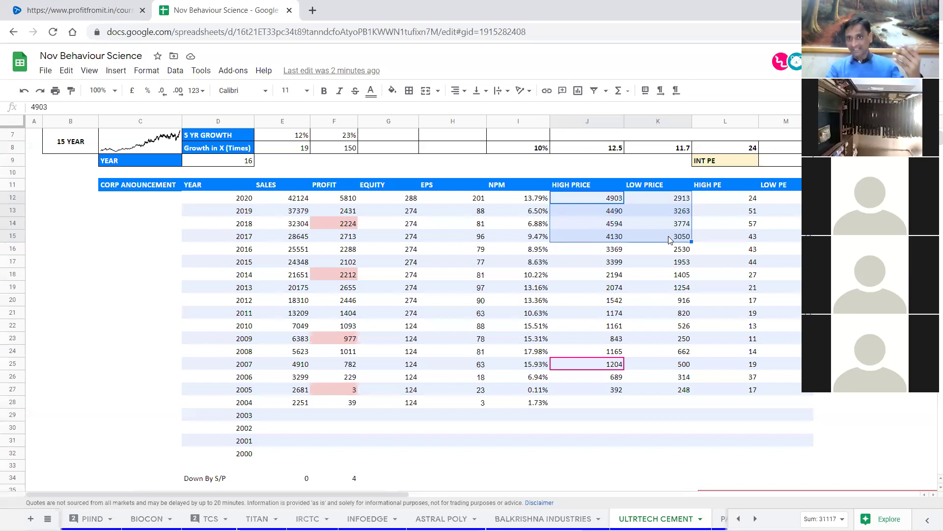
pyautogui.moveTo(618, 241); pyautogui.dragTo(661, 202)
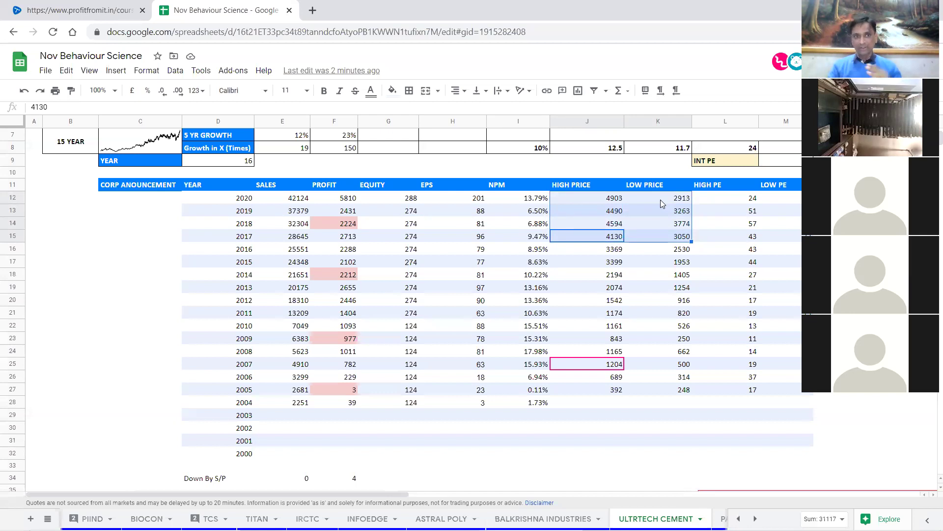
pyautogui.moveTo(300, 203); pyautogui.dragTo(379, 235)
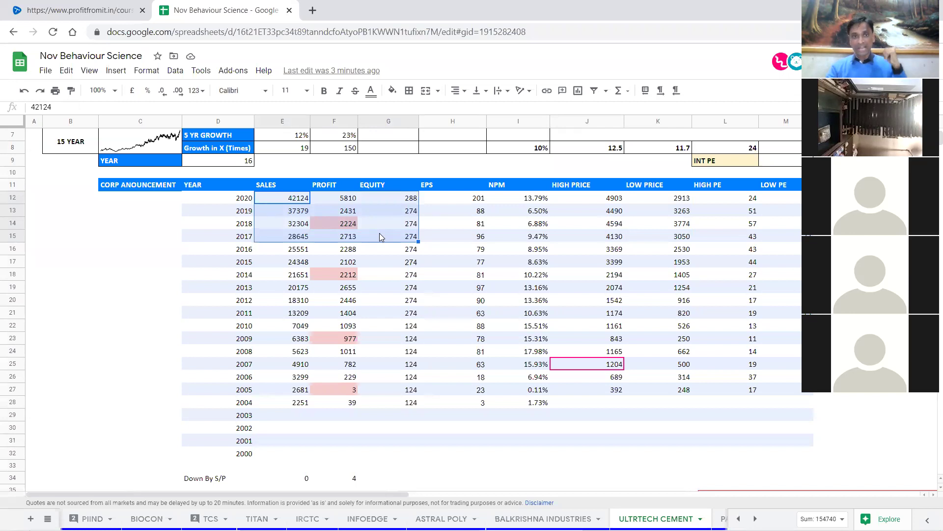
# Compare the 2017 to 2020 high and low prices with those of 2007 through 2009.
pyautogui.click(615, 237)
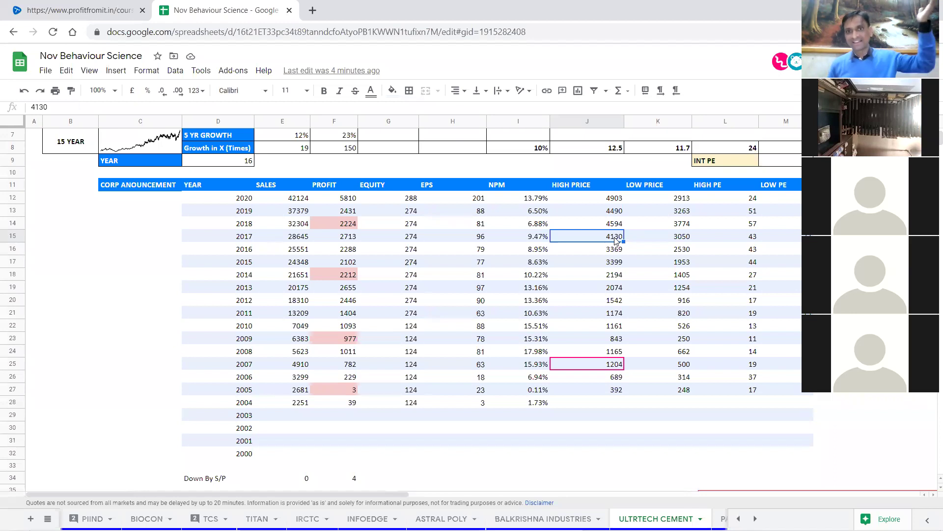
pyautogui.moveTo(620, 199); pyautogui.dragTo(672, 242)
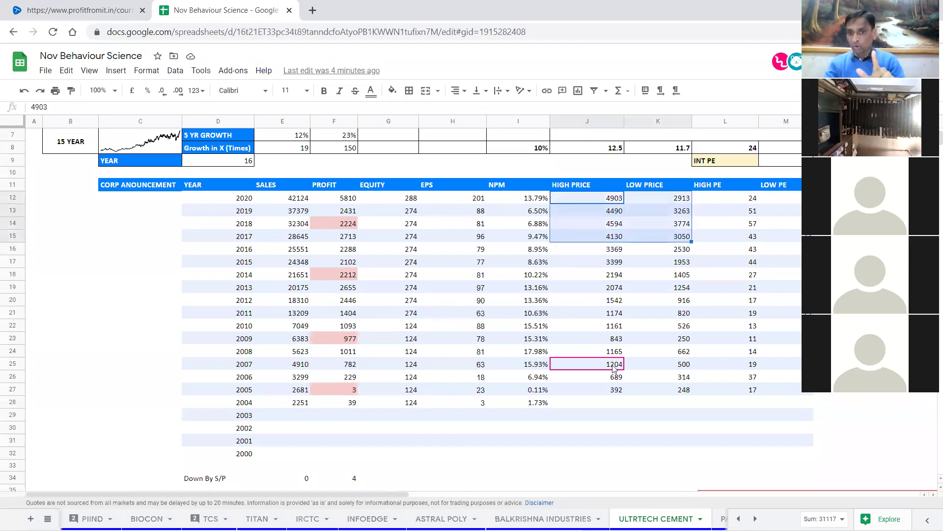
pyautogui.moveTo(609, 338); pyautogui.dragTo(681, 372)
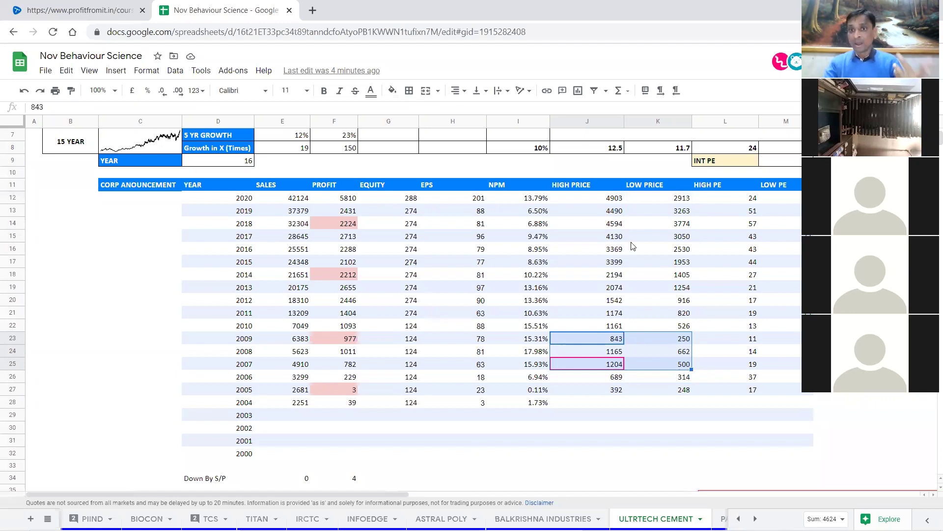
pyautogui.moveTo(614, 198); pyautogui.dragTo(662, 244)
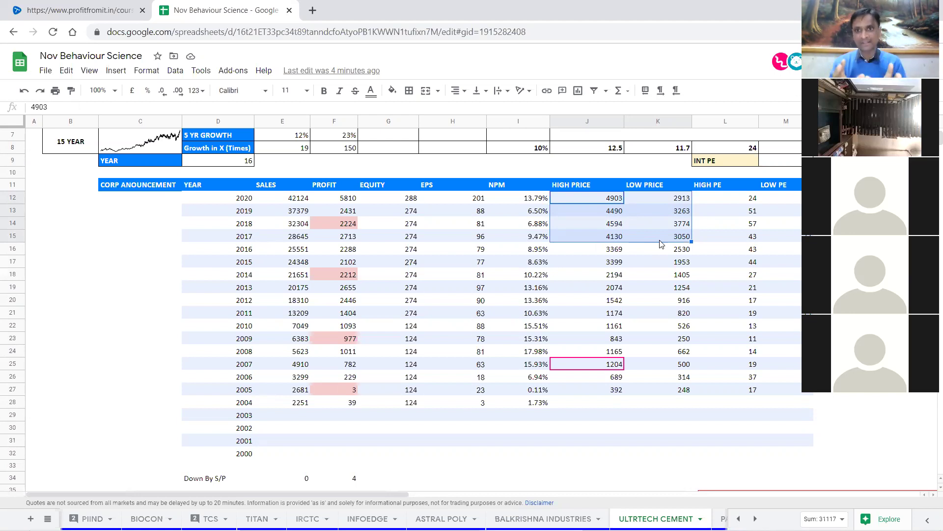
# Highlight the entire high and low price history, and trace the low prices alone from 2005 to 2020.
pyautogui.moveTo(594, 185); pyautogui.dragTo(677, 391)
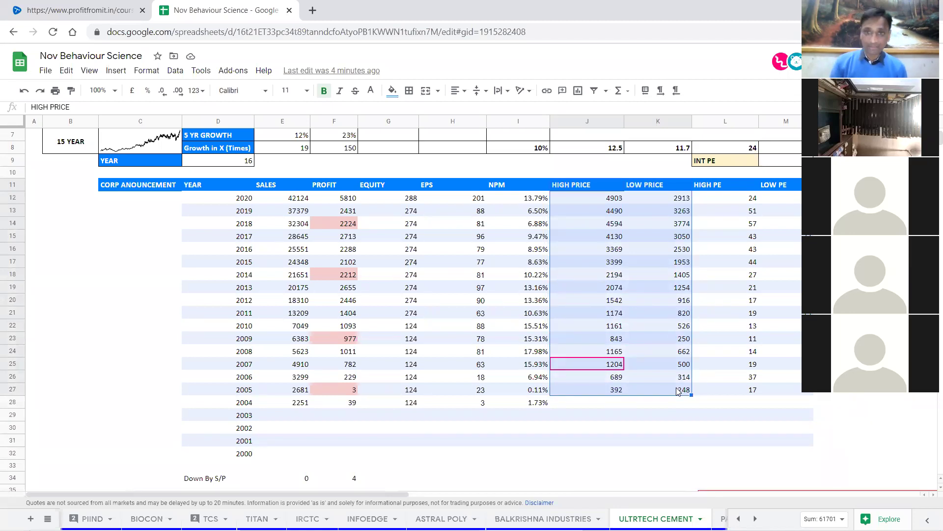
pyautogui.click(652, 437)
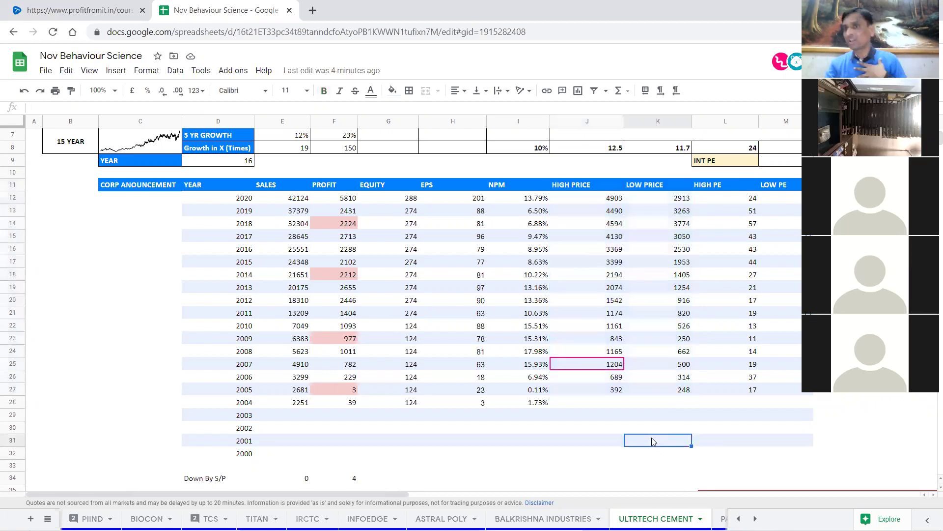
pyautogui.moveTo(672, 391); pyautogui.dragTo(651, 198)
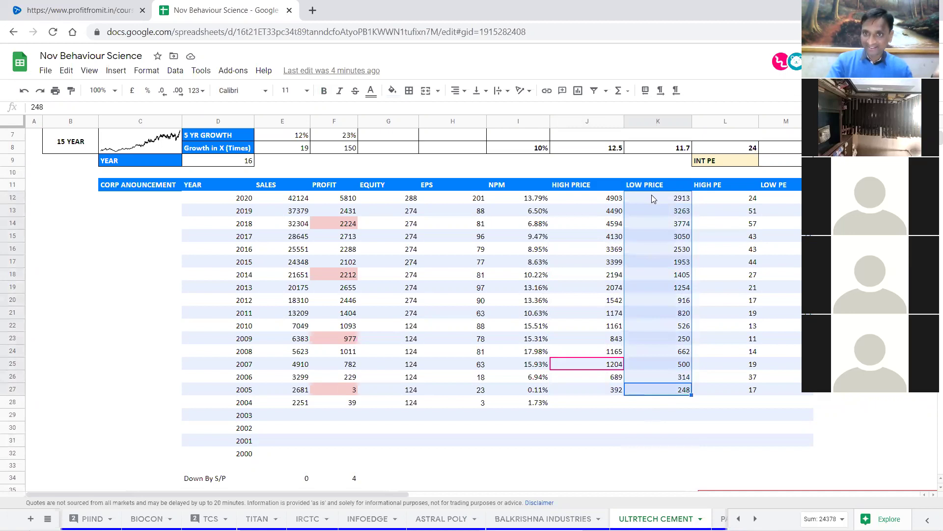
pyautogui.click(657, 261)
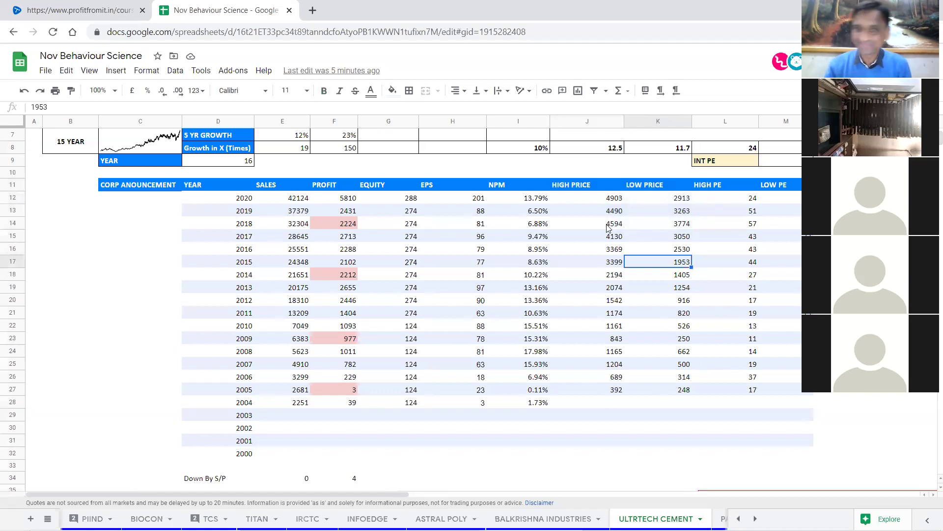
pyautogui.click(430, 304)
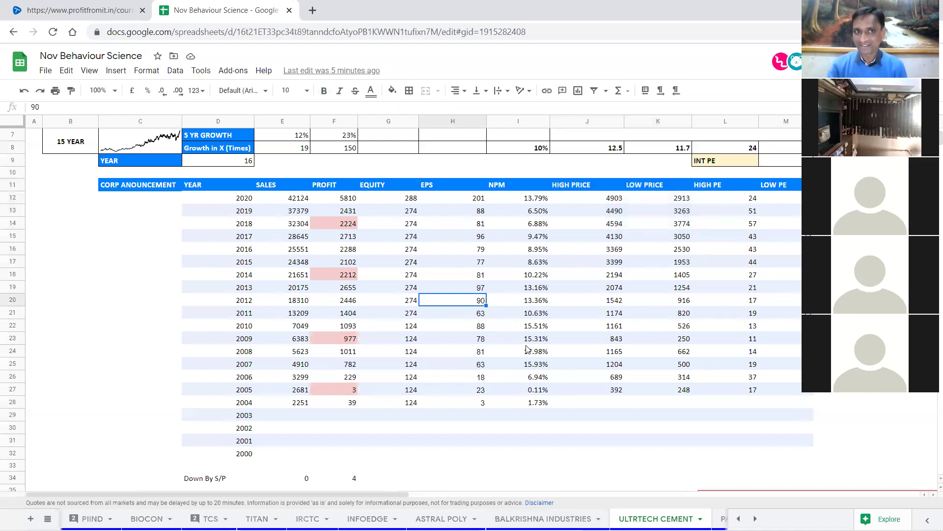
# Switch from the Ultratech Cement sheet to the Balkrishna Industries sheet.
pyautogui.scroll(1, 530, 350)
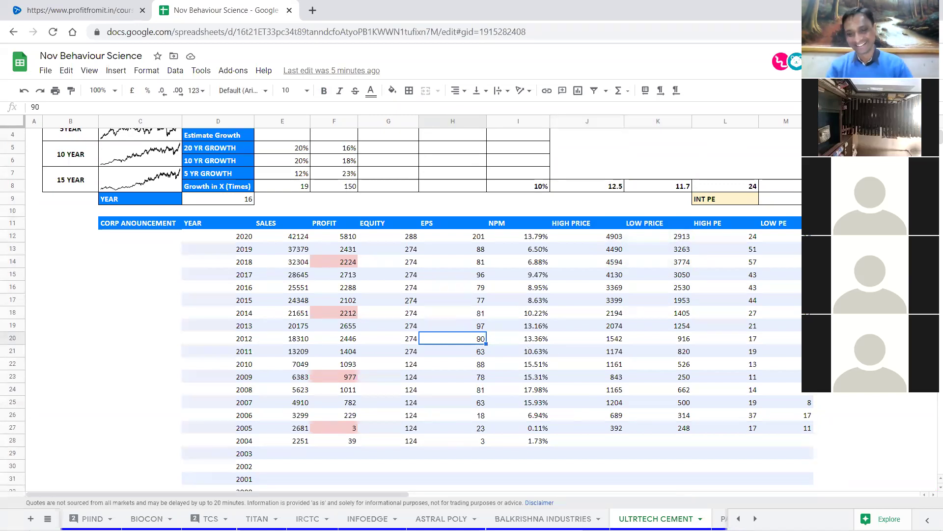
pyautogui.hotkey('ctrl', 'shift', 'pageup')
pyautogui.hotkey('ctrl', 'shift', 'pageup')
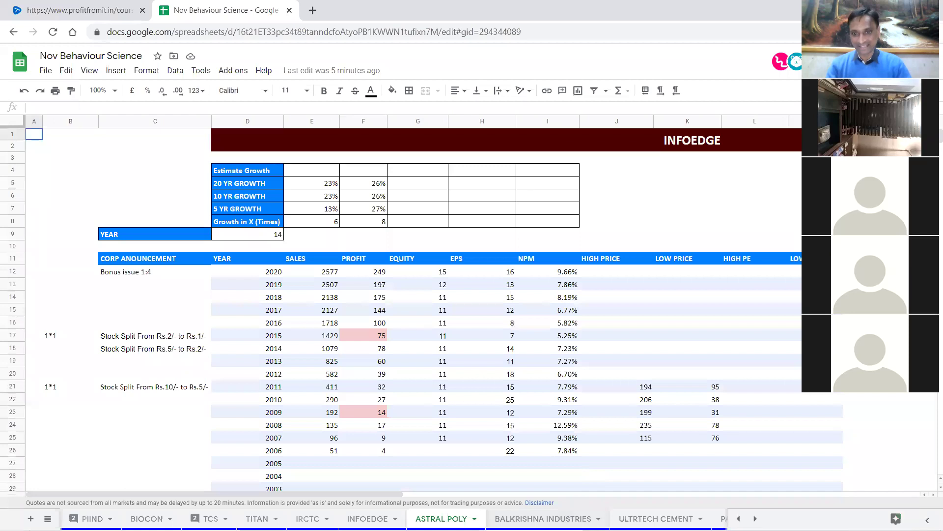
pyautogui.hotkey('ctrl', 'shift', 'pagedown')
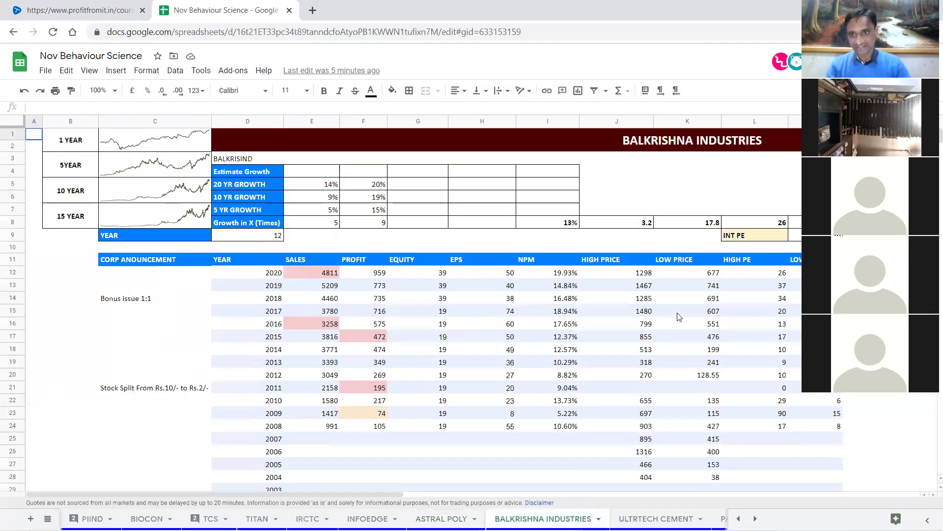
# Review Balkrishna Industries' yearly sales and profit, highlighting both columns and tracing the sales figures from 2008 to 2020.
pyautogui.scroll(-2, 679, 316)
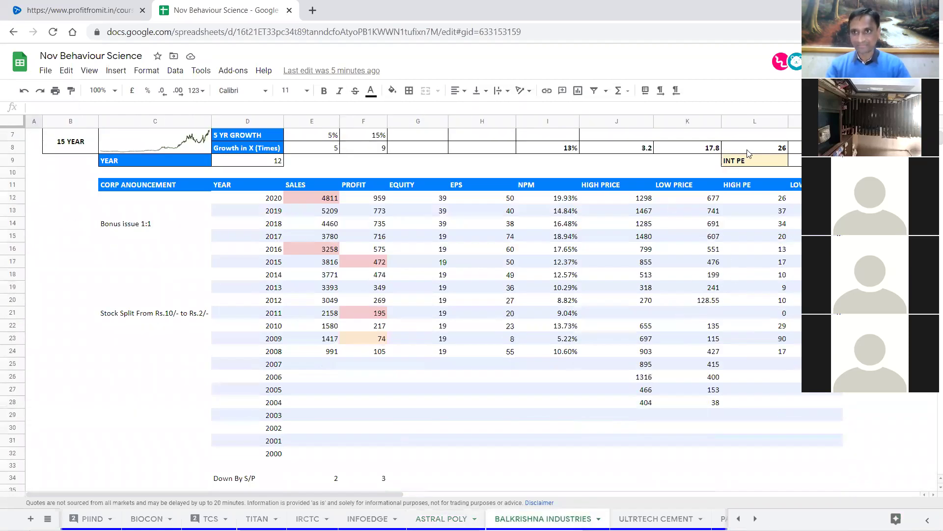
pyautogui.click(360, 379)
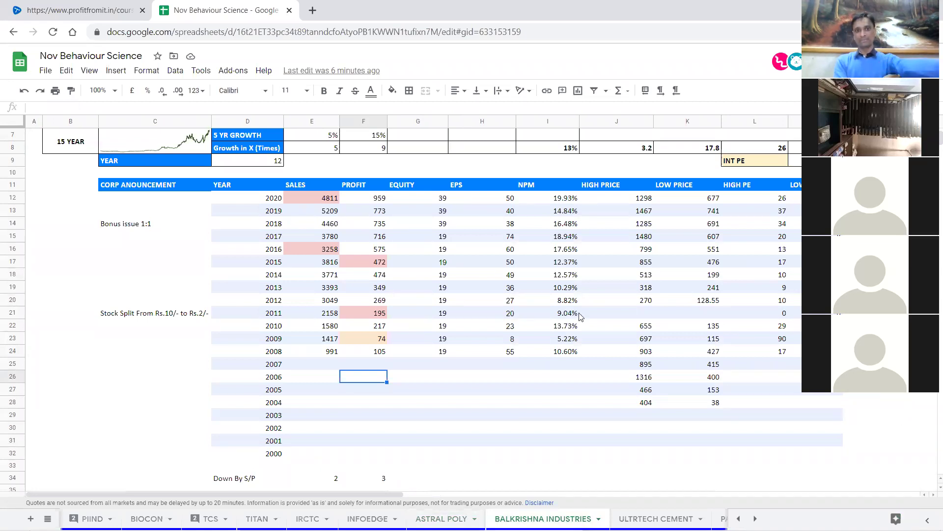
pyautogui.scroll(-2, 418, 270)
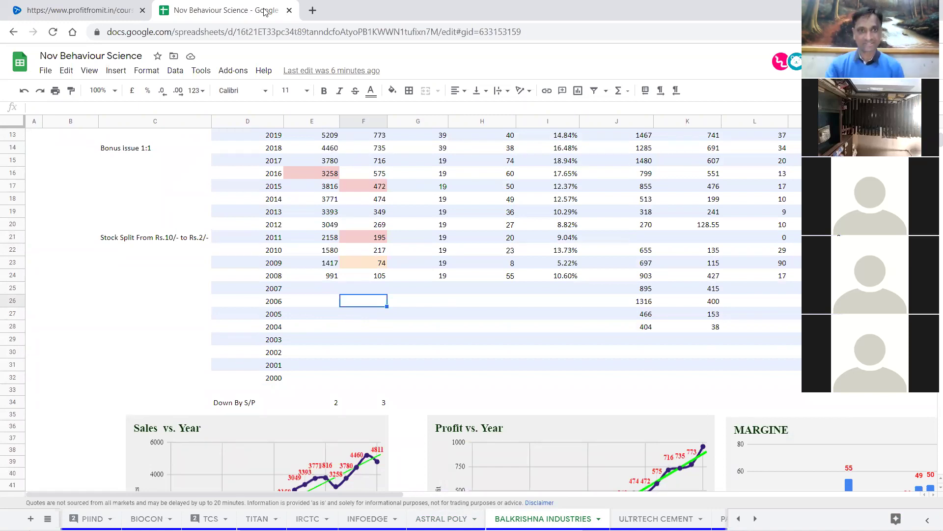
pyautogui.scroll(1, 278, 234)
pyautogui.moveTo(301, 147); pyautogui.dragTo(362, 422)
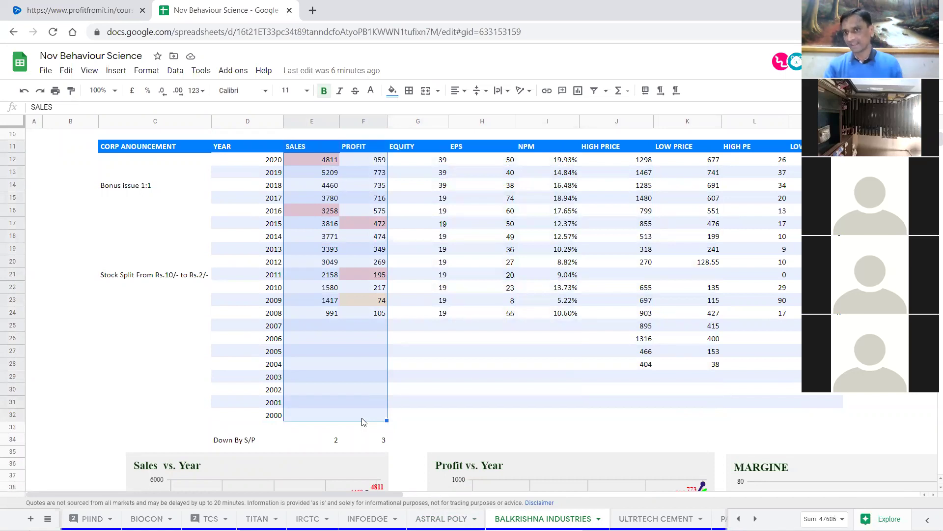
pyautogui.click(564, 328)
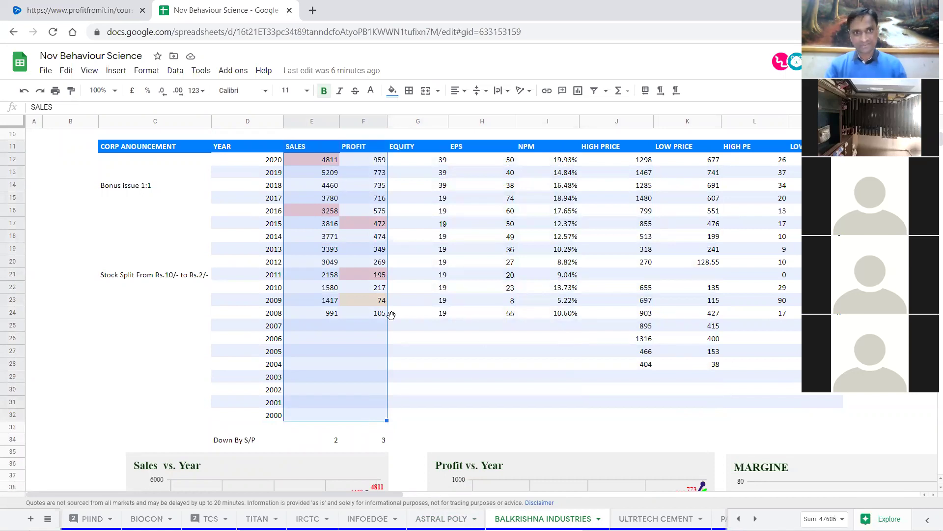
pyautogui.click(332, 315)
pyautogui.moveTo(330, 162); pyautogui.dragTo(317, 315)
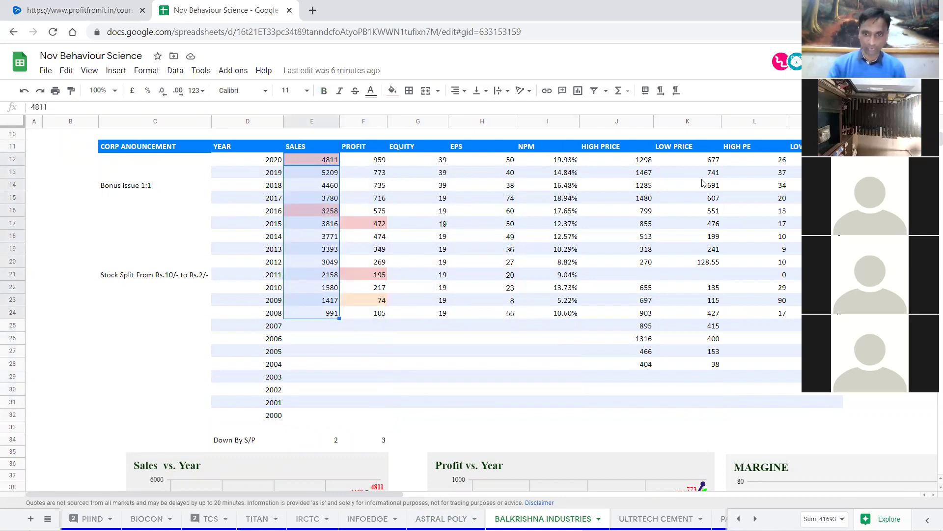
# Switch from the Balkrishna Industries sheet to the Page Industries sheet.
pyautogui.click(48, 519)
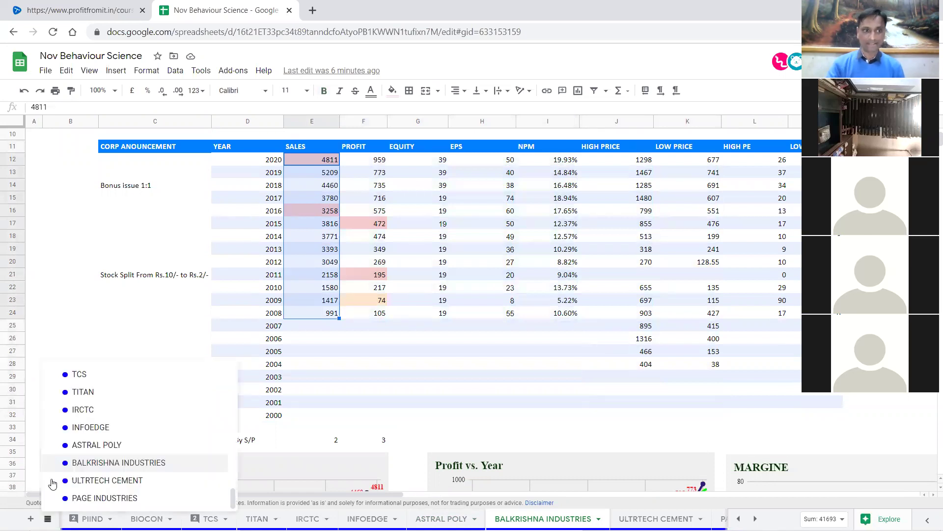
pyautogui.scroll(3, 93, 364)
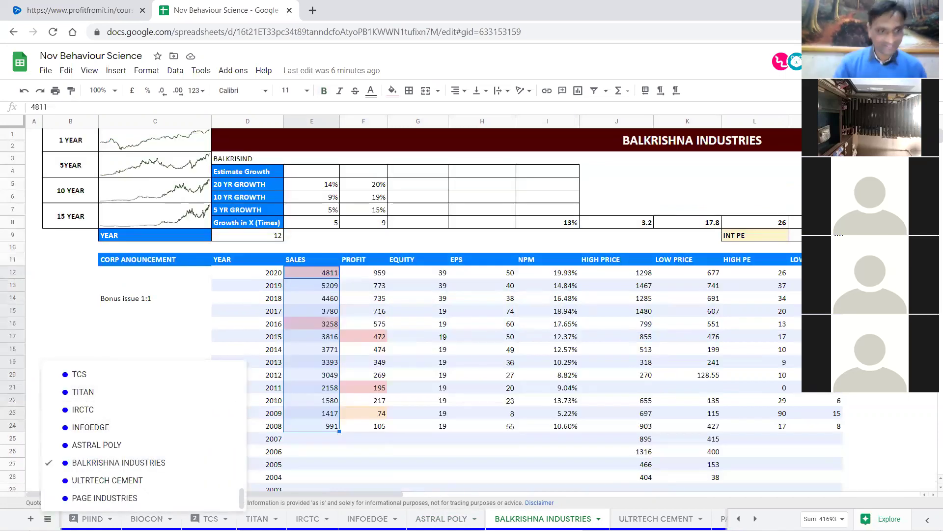
pyautogui.press('Down')
pyautogui.press('Down')
pyautogui.press('Return')
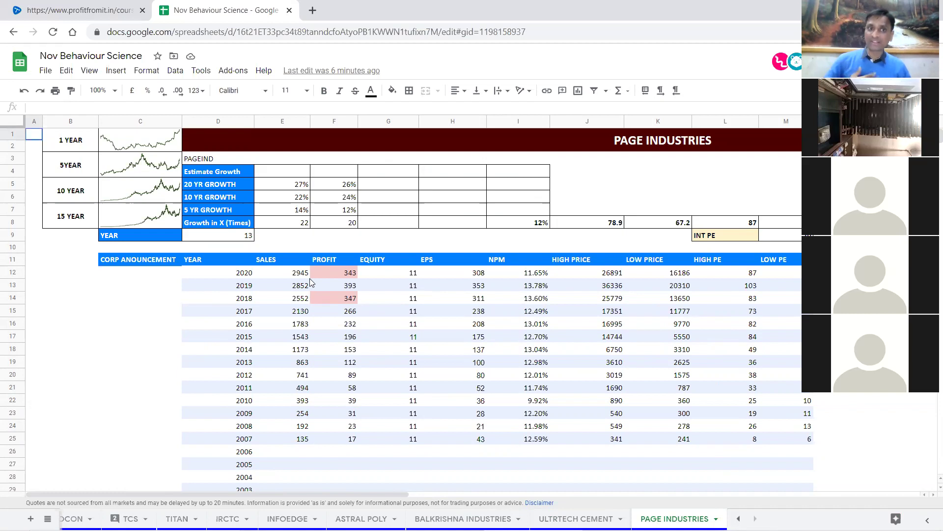
# Highlight Page Industries' profit figures for 2018 through 2020 to examine the profit declines.
pyautogui.moveTo(309, 277); pyautogui.dragTo(349, 298)
pyautogui.click(295, 313)
pyautogui.click(350, 303)
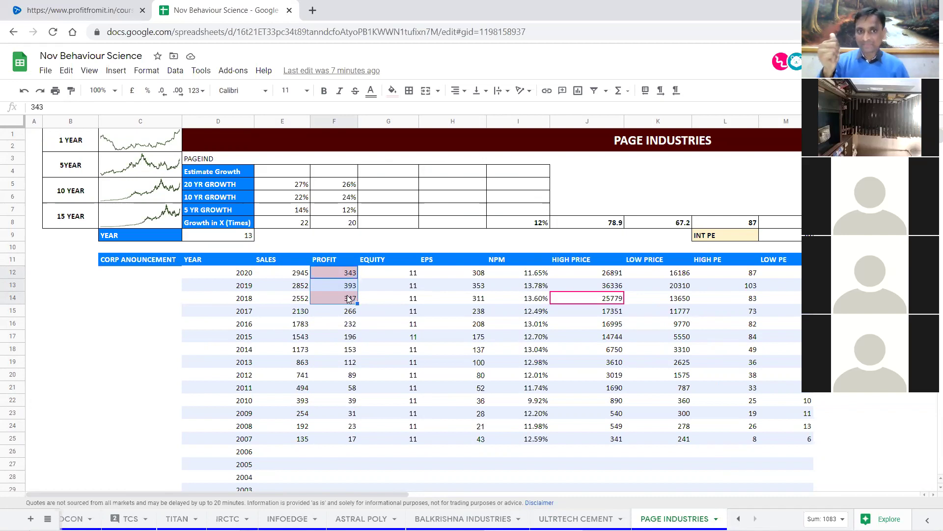
pyautogui.moveTo(348, 299); pyautogui.dragTo(347, 276)
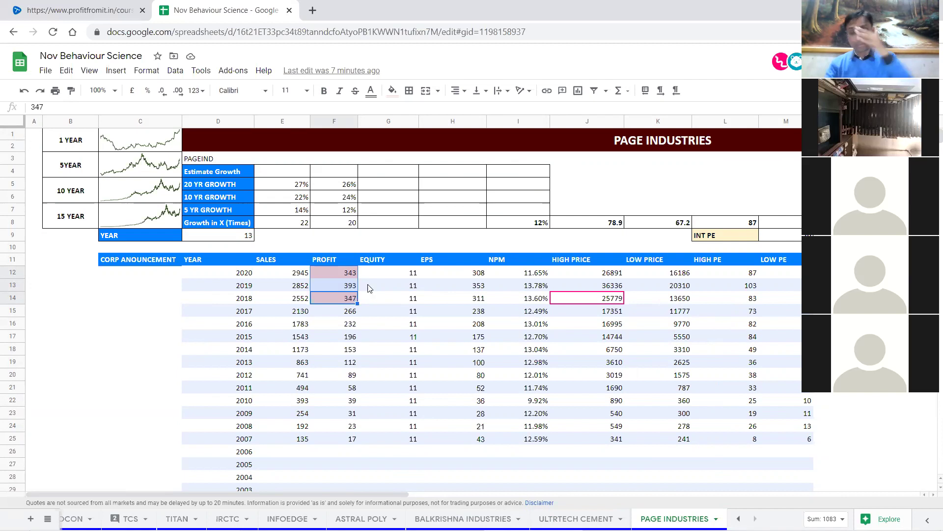
# Compare Page Industries' high prices of 2007 and 2013 with its 2018 to 2020 sales, profit and high prices.
pyautogui.click(618, 443)
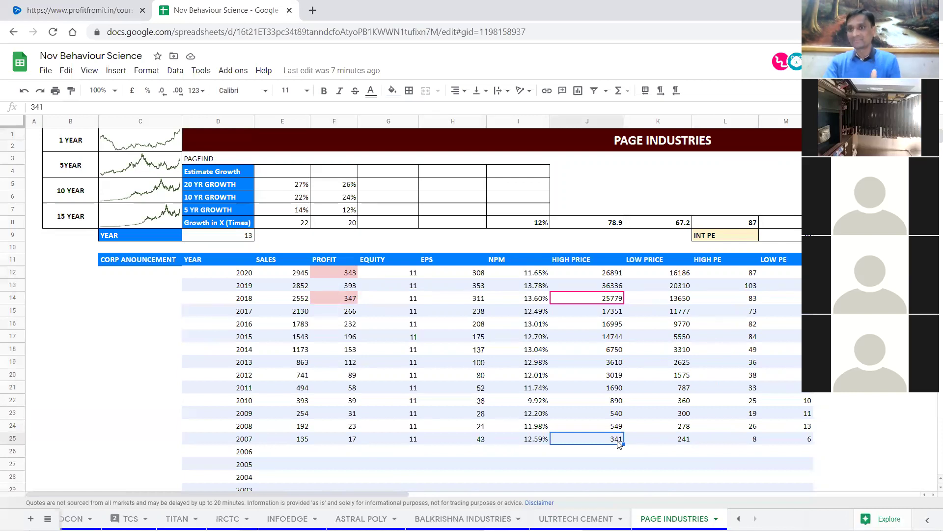
pyautogui.click(595, 366)
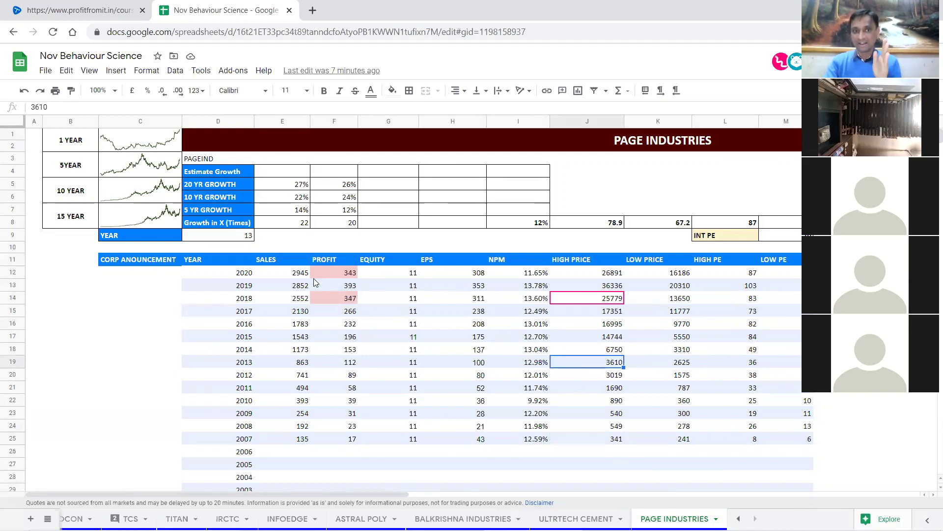
pyautogui.moveTo(309, 274); pyautogui.dragTo(621, 298)
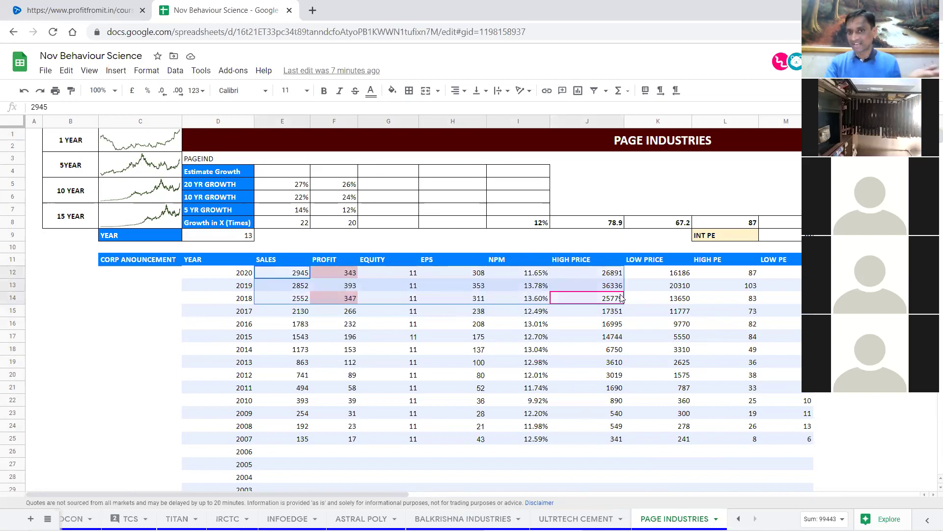
pyautogui.click(639, 355)
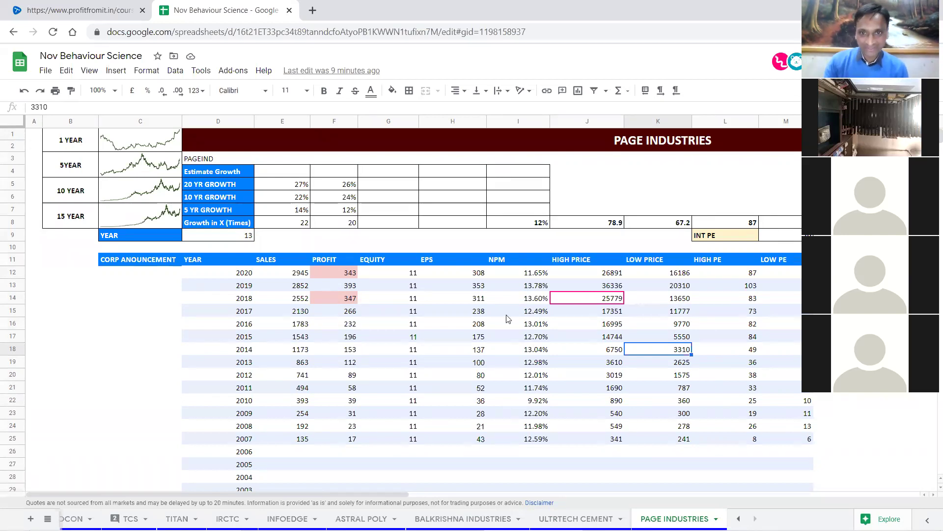
# Compare Page Industries' full high and low price history with its sales and profit growth between 2007 and 2020.
pyautogui.moveTo(683, 439); pyautogui.dragTo(587, 401)
pyautogui.moveTo(597, 312); pyautogui.dragTo(608, 276)
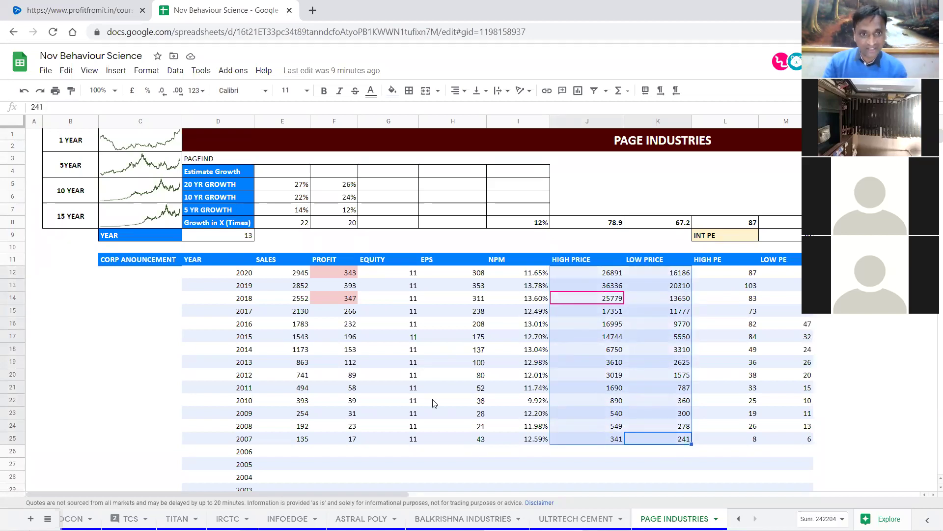
pyautogui.click(305, 439)
pyautogui.click(304, 275)
pyautogui.click(306, 439)
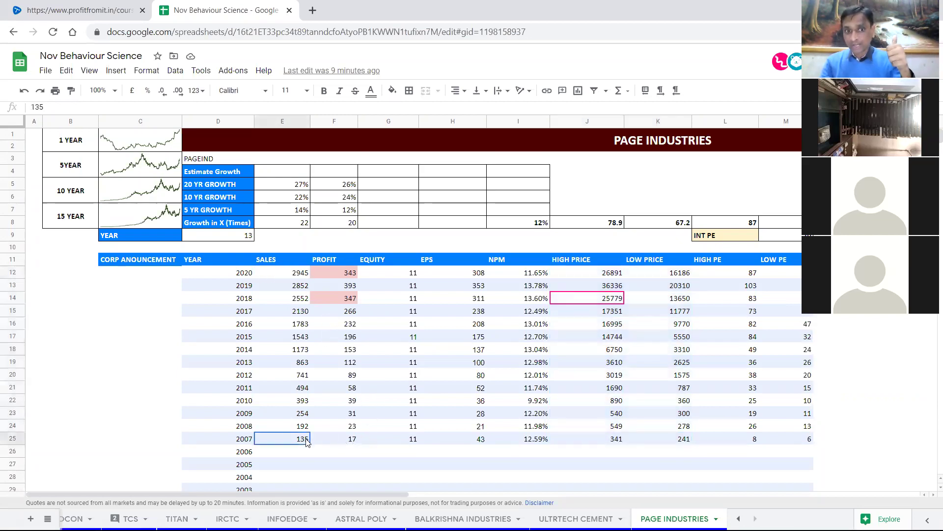
pyautogui.click(352, 276)
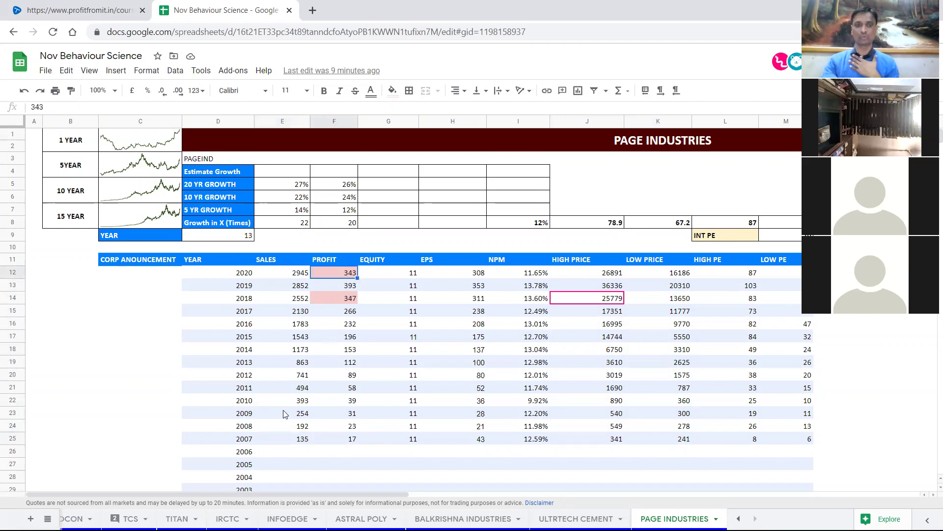
pyautogui.click(290, 438)
pyautogui.click(349, 275)
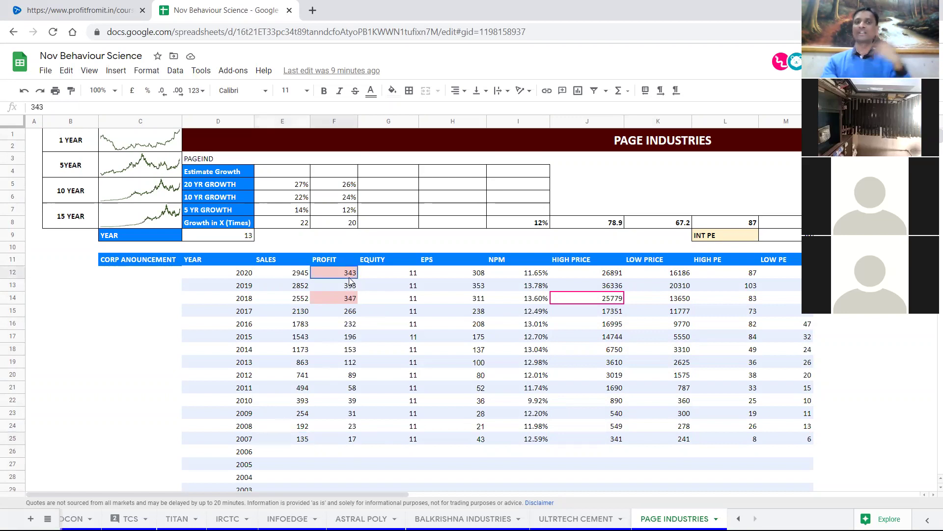
pyautogui.moveTo(682, 439); pyautogui.dragTo(586, 265)
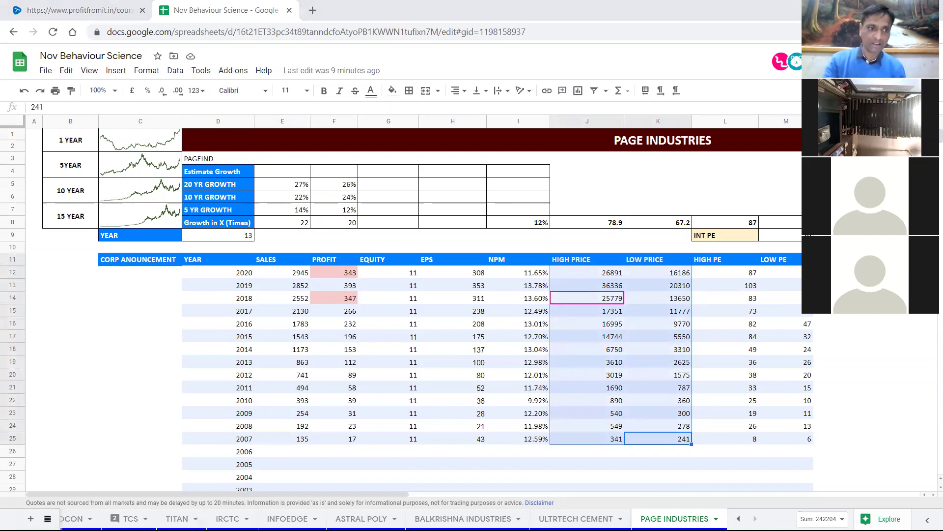
# Switch to Sheet1 and look through its list of researched companies.
pyautogui.click(47, 518)
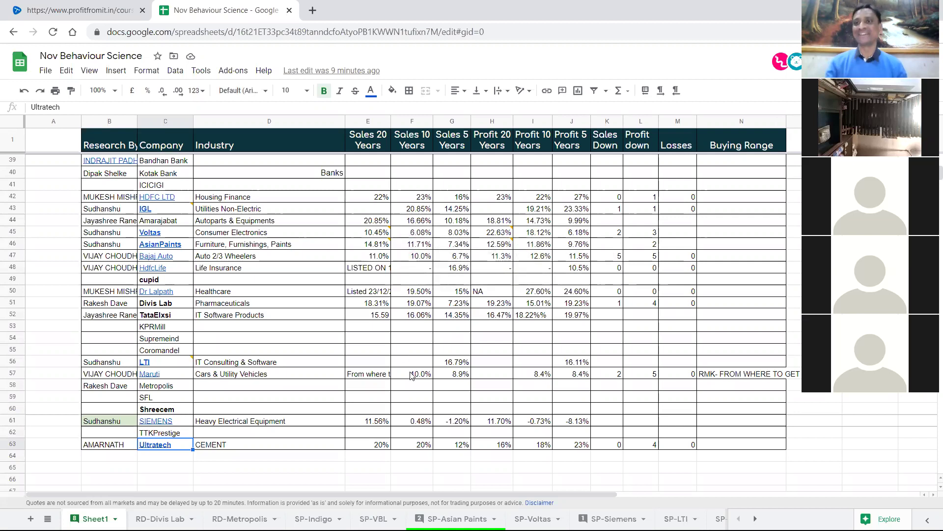
pyautogui.click(210, 424)
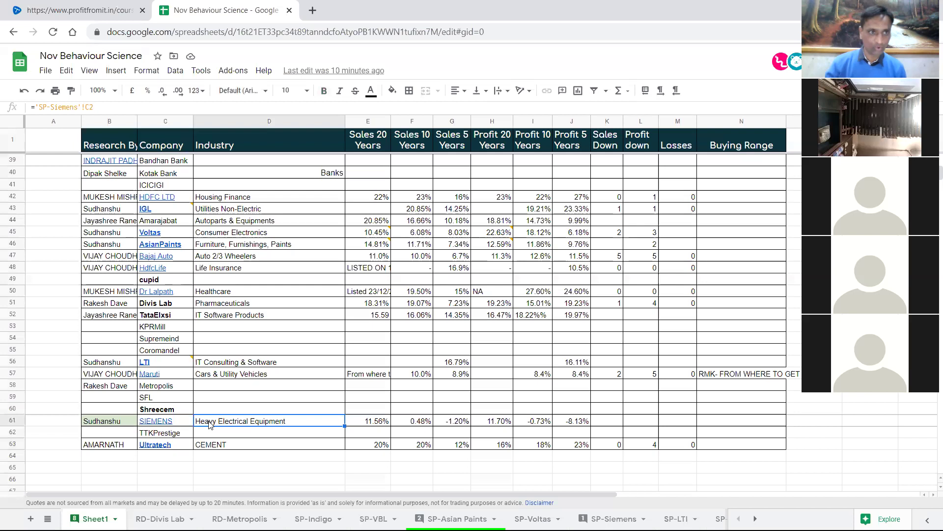
pyautogui.scroll(5, 195, 425)
pyautogui.scroll(7, 145, 320)
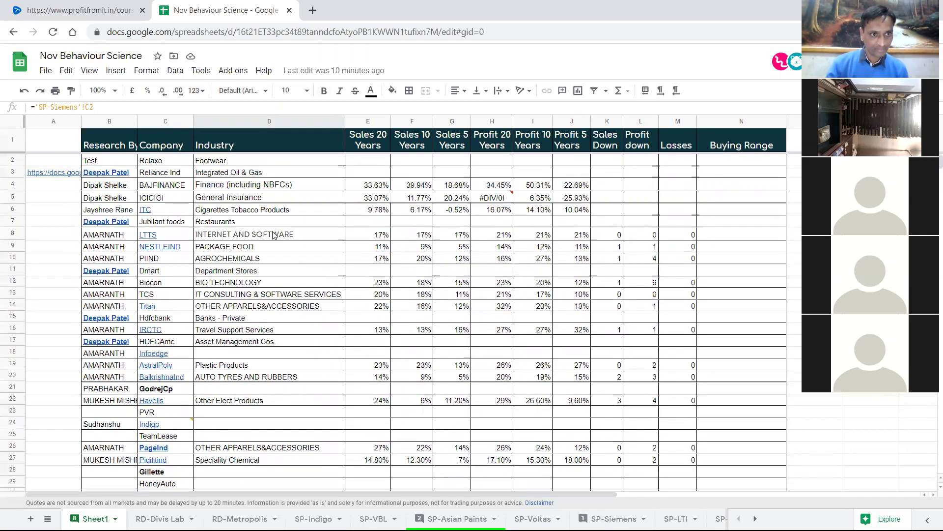
pyautogui.scroll(-2, 243, 275)
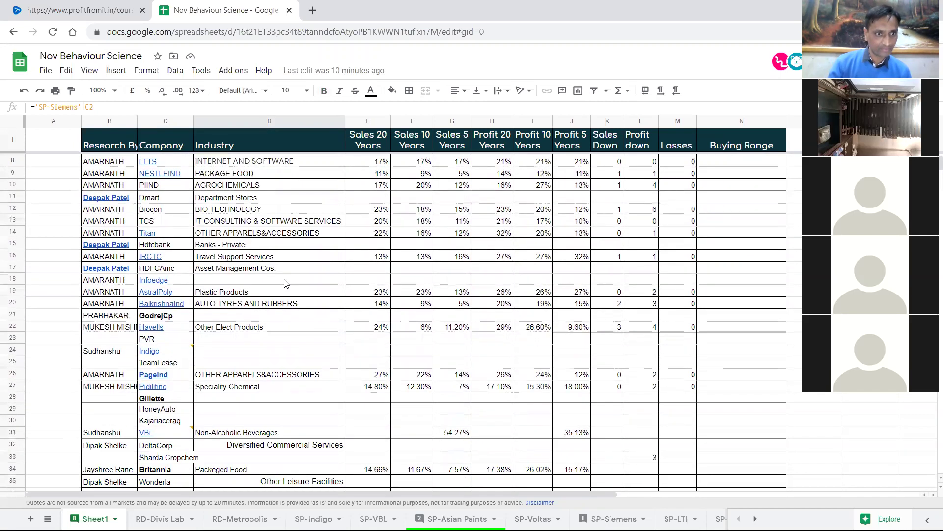
# Find "asian" in the company list and open the sheet linked to AsianPaints.
pyautogui.hotkey('ctrl', 'f')
pyautogui.write('asian')
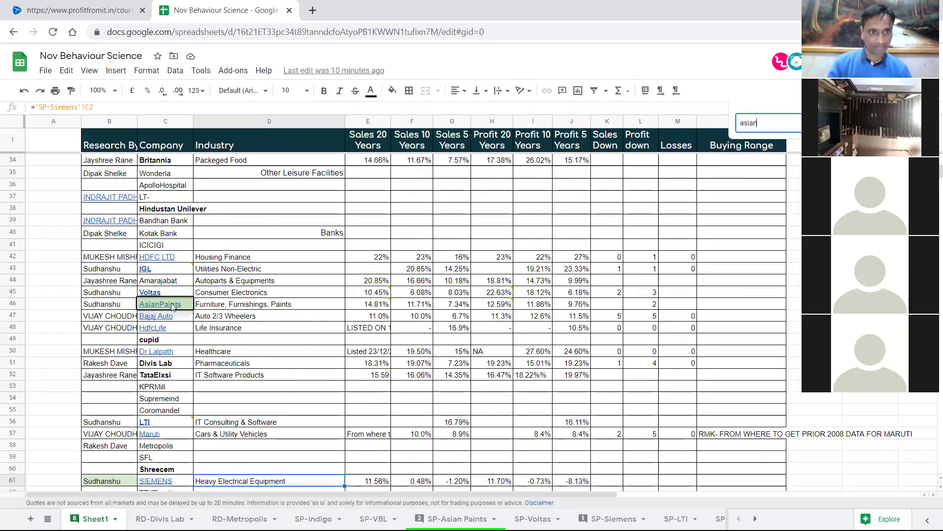
pyautogui.click(167, 304)
pyautogui.click(195, 323)
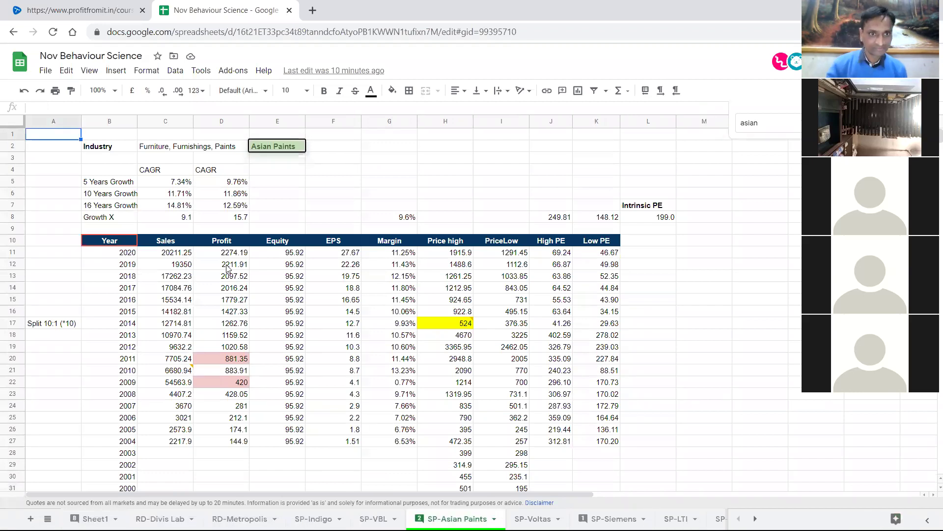
# Inspect Asian Paints' recent margin figures, including the 2018 margin.
pyautogui.click(376, 256)
pyautogui.click(389, 278)
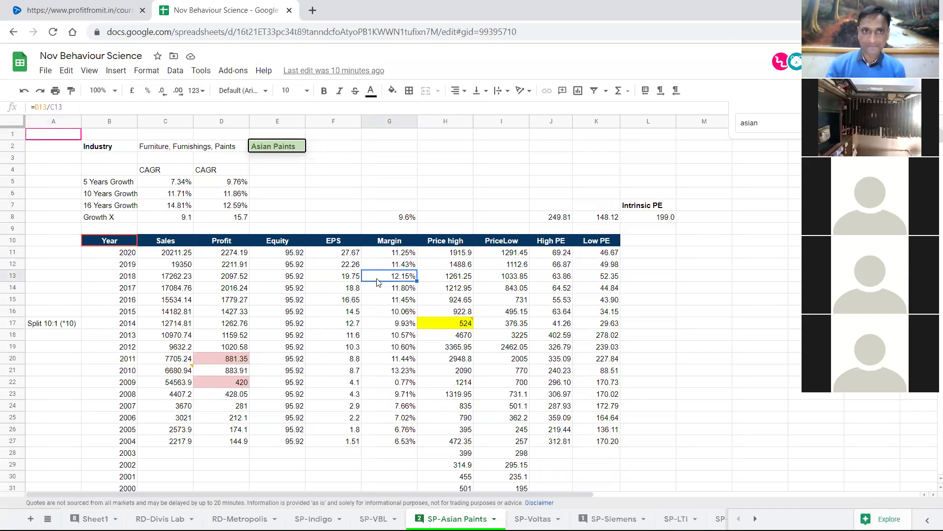
pyautogui.scroll(-1, 393, 279)
pyautogui.click(312, 9)
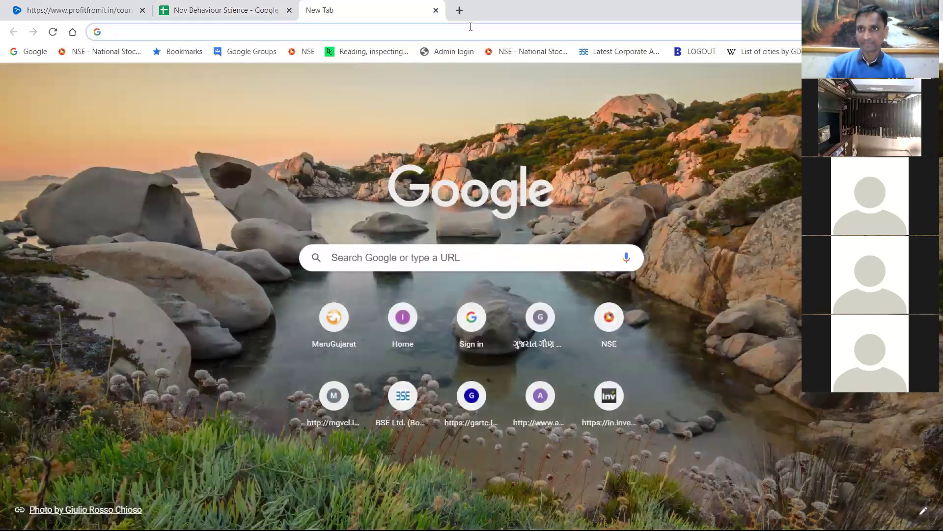
pyautogui.click(499, 129)
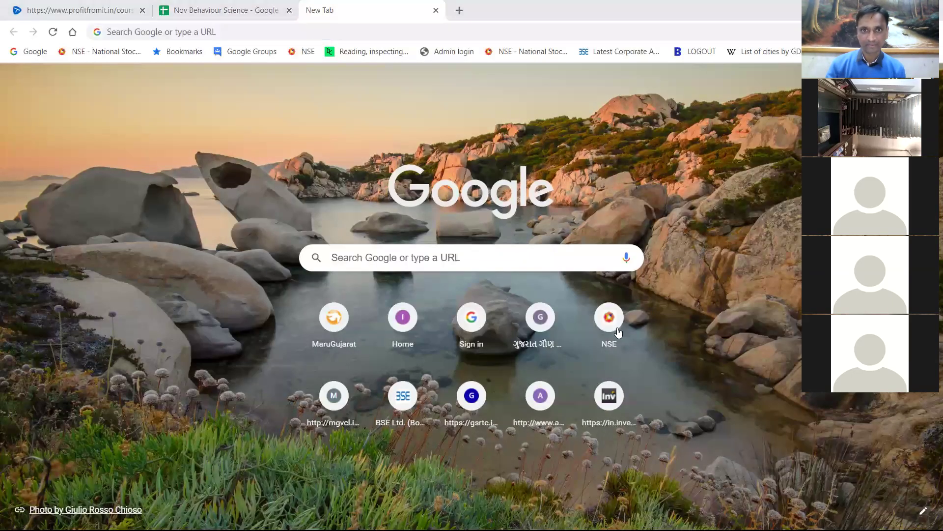
pyautogui.click(206, 10)
pyautogui.moveTo(167, 452); pyautogui.dragTo(173, 209)
pyautogui.click(435, 10)
pyautogui.click(366, 316)
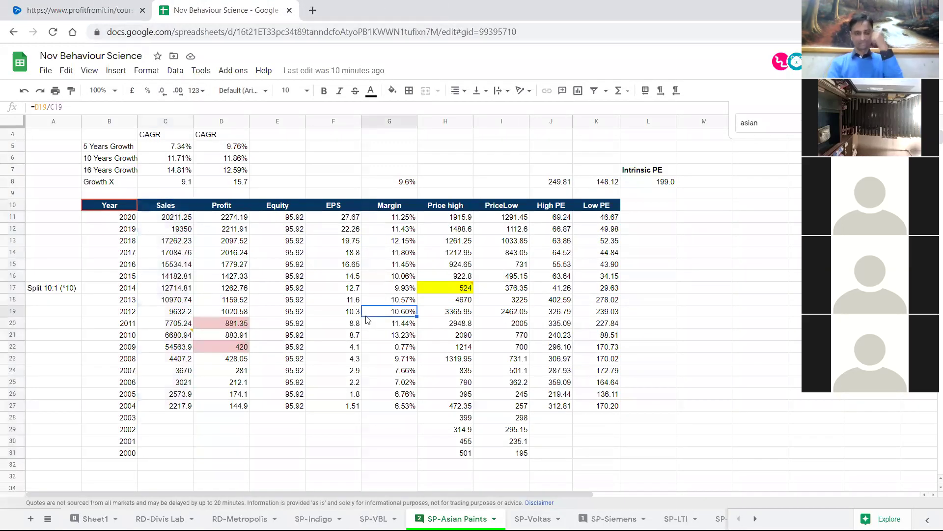
# Format Asian Paints' sales, profit and equity figures for 2004 to 2020 to show no decimal places.
pyautogui.click(167, 218)
pyautogui.hotkey('shift', 'Right')
pyautogui.hotkey('ctrl', 'shift', 'Down')
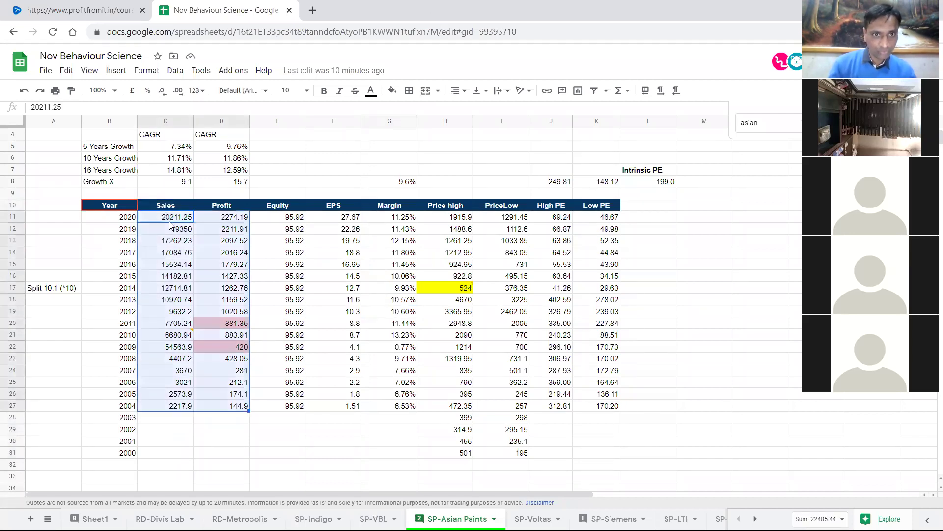
pyautogui.hotkey('shift', 'Right')
pyautogui.hotkey('shift', 'Right')
pyautogui.hotkey('shift', 'Left')
pyautogui.hotkey('shift', 'Left')
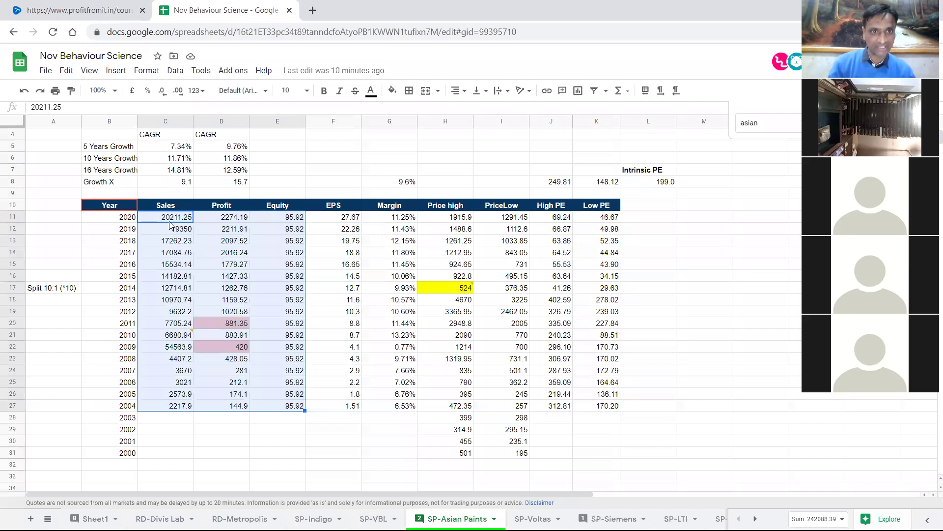
pyautogui.hotkey('shift', 'Right')
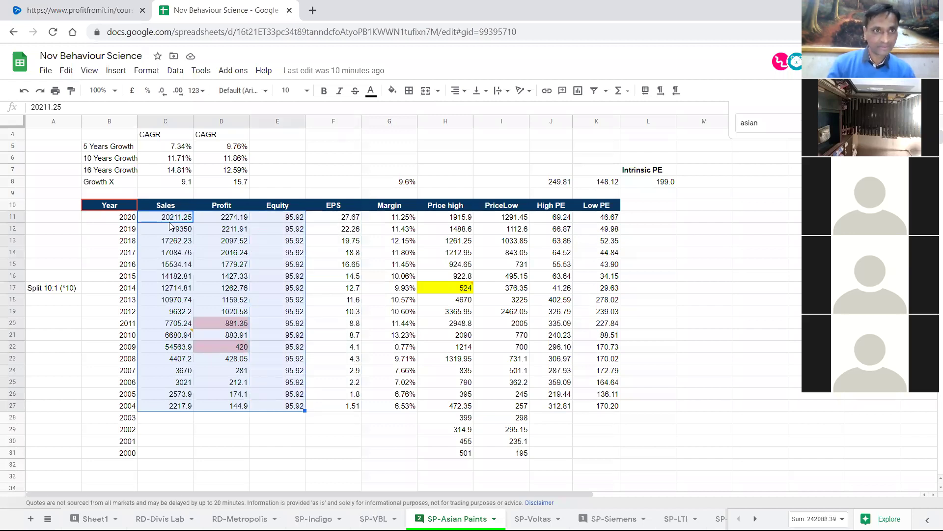
pyautogui.click(178, 92)
pyautogui.click(178, 92)
pyautogui.click(162, 90)
pyautogui.click(162, 90)
pyautogui.click(162, 90)
pyautogui.click(162, 90)
pyautogui.click(162, 90)
# Format Asian Paints' figures from EPS through Low PE for 2004 to 2020 to show one decimal place.
pyautogui.click(352, 218)
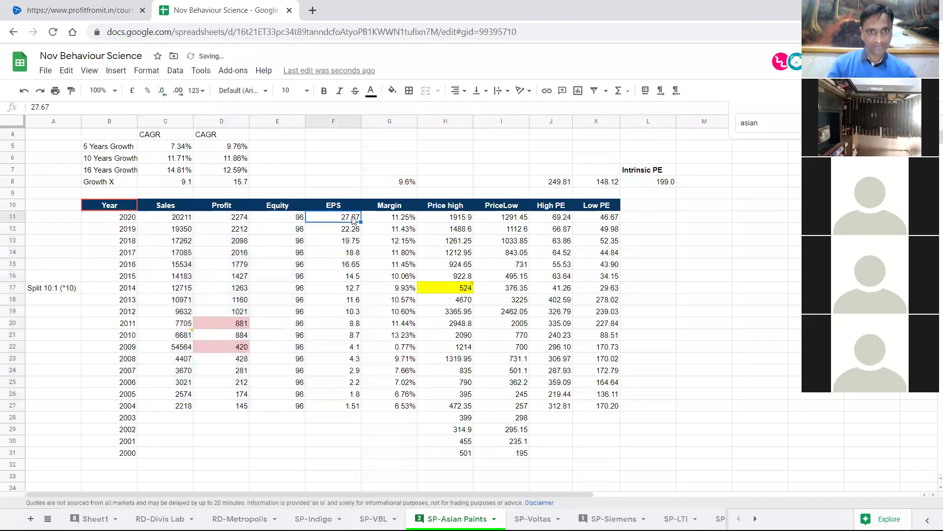
pyautogui.hotkey('shift', 'Down')
pyautogui.hotkey('shift', 'Down')
pyautogui.hotkey('shift', 'Down')
pyautogui.hotkey('shift', 'Down')
pyautogui.hotkey('shift', 'Down')
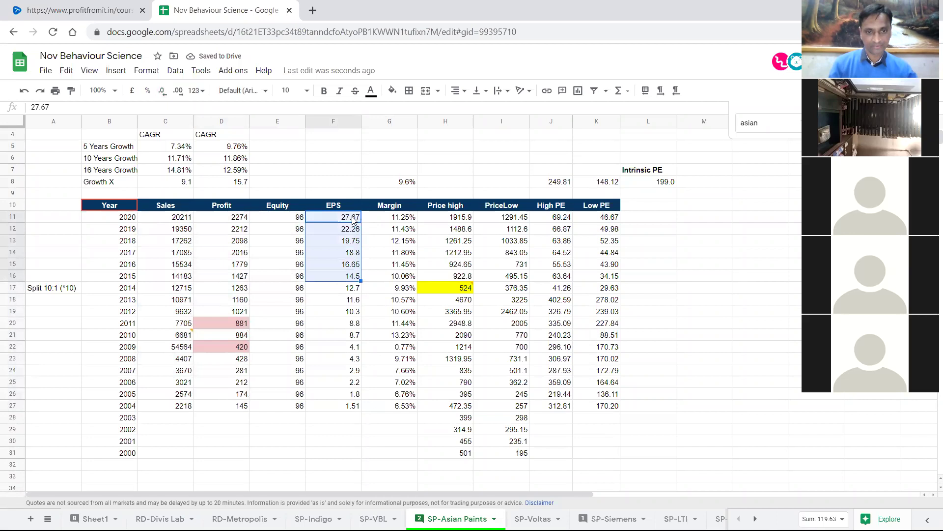
pyautogui.hotkey('ctrl', 'shift', 'Down')
pyautogui.hotkey('ctrl', 'shift', 'Right')
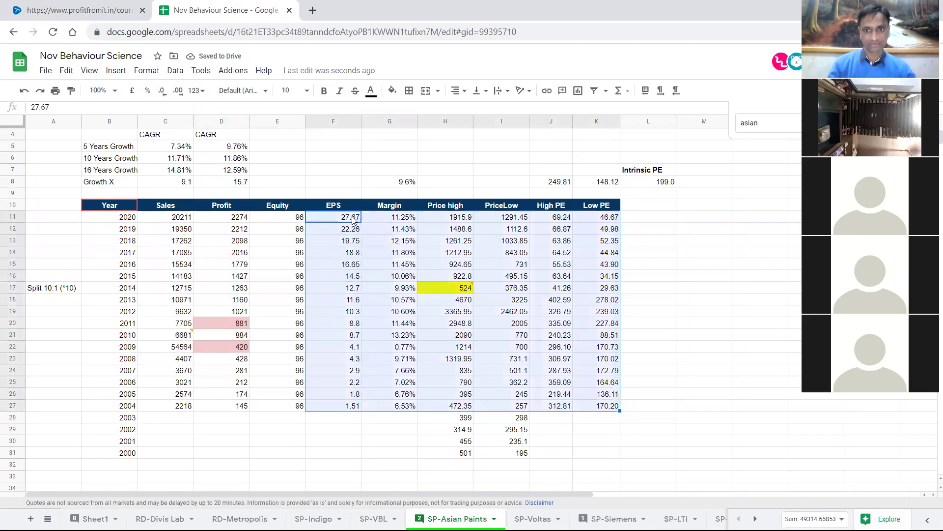
pyautogui.click(162, 91)
pyautogui.click(400, 335)
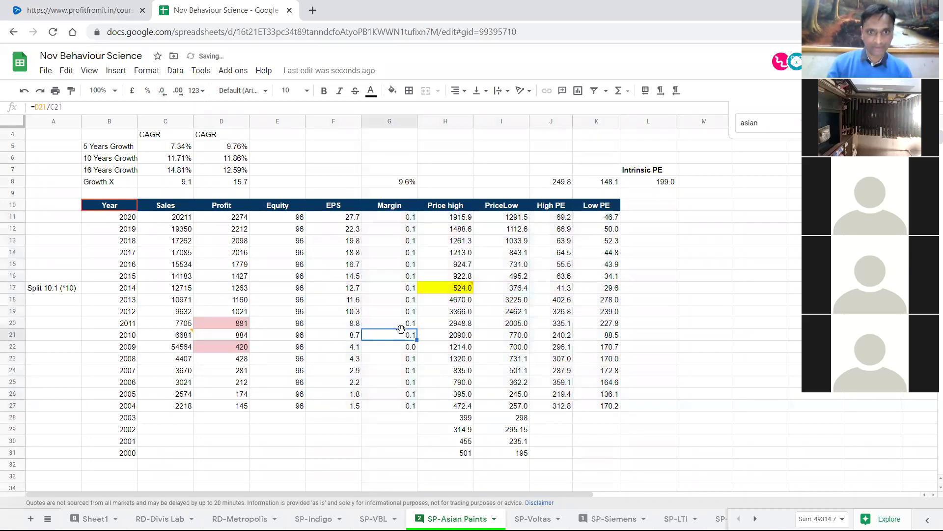
pyautogui.moveTo(189, 219); pyautogui.dragTo(255, 386)
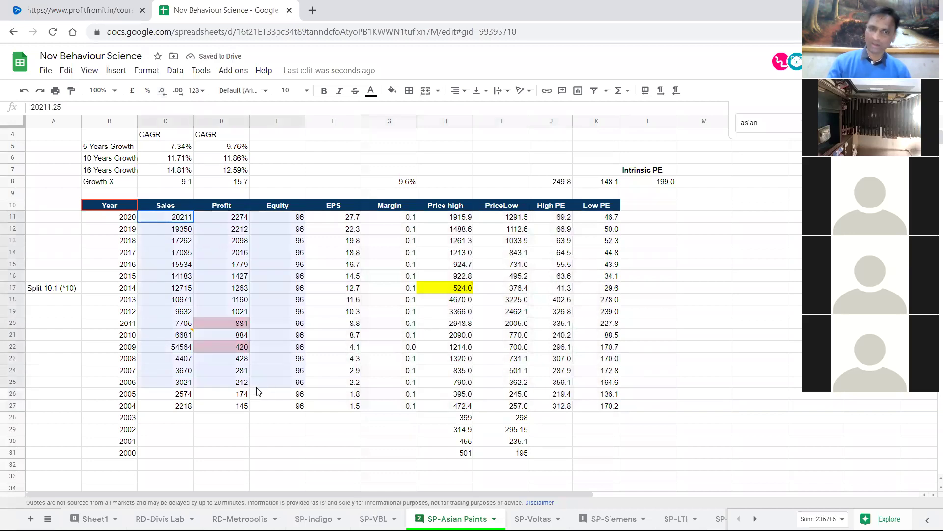
pyautogui.click(461, 339)
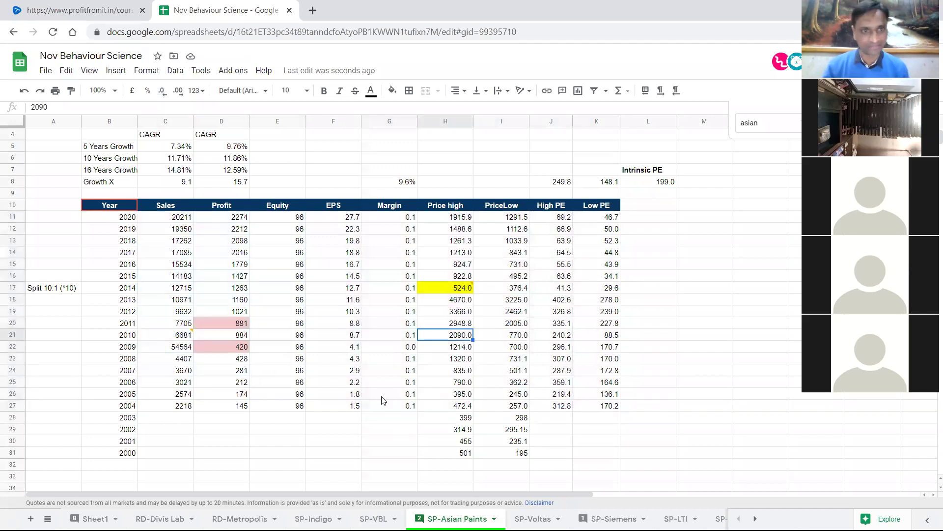
pyautogui.click(245, 445)
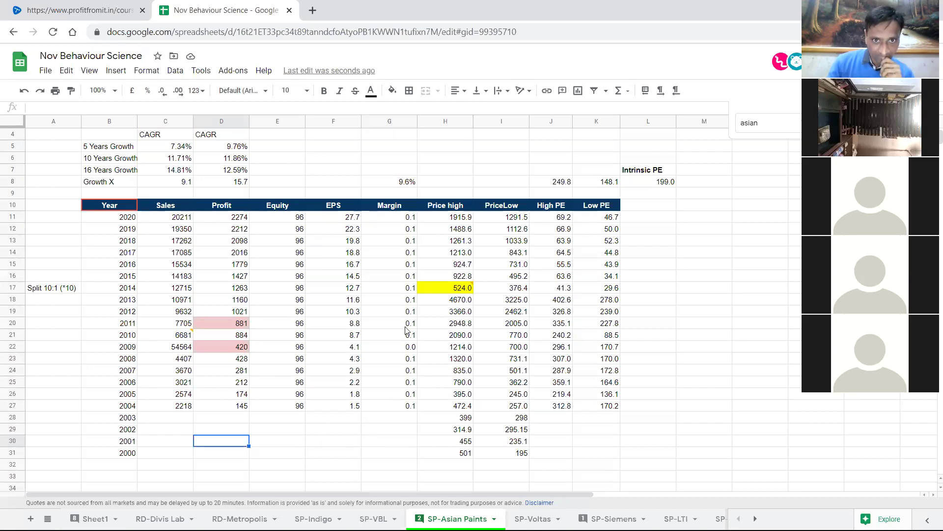
# Format the Margin column for 2004 to 2020 as percentages with one decimal place.
pyautogui.click(410, 221)
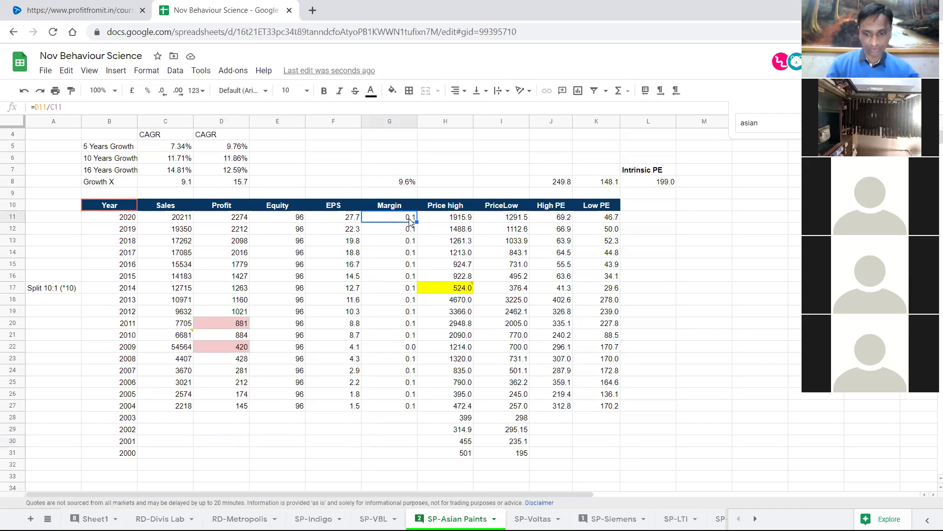
pyautogui.hotkey('ctrl', 'shift', 'Down')
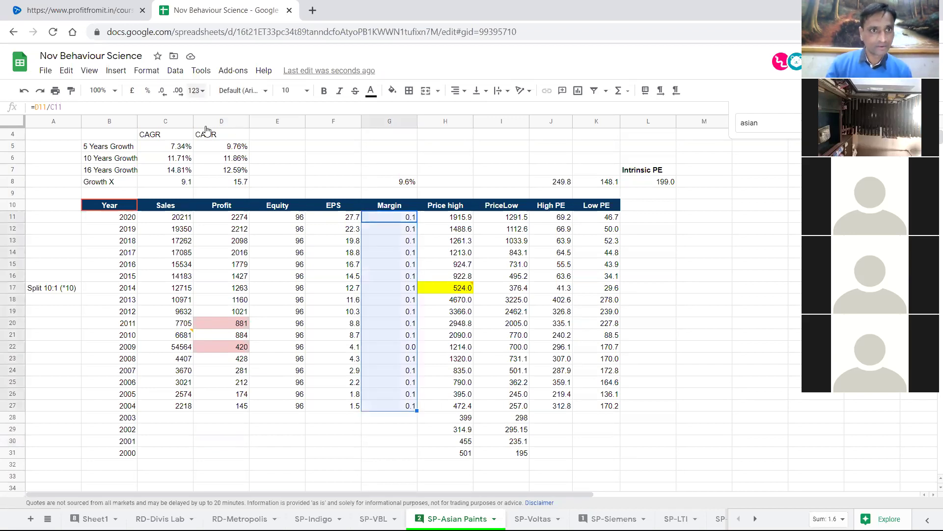
pyautogui.click(196, 90)
pyautogui.click(219, 173)
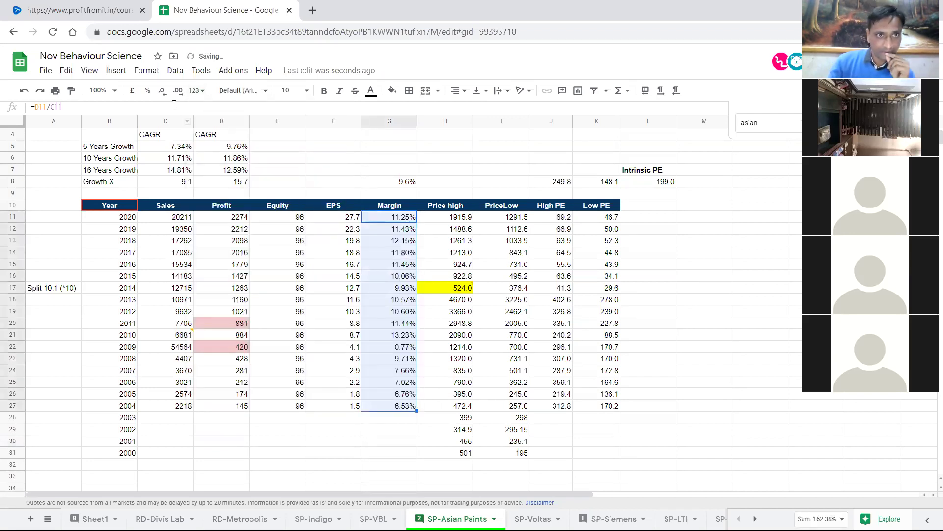
pyautogui.click(163, 94)
pyautogui.click(357, 432)
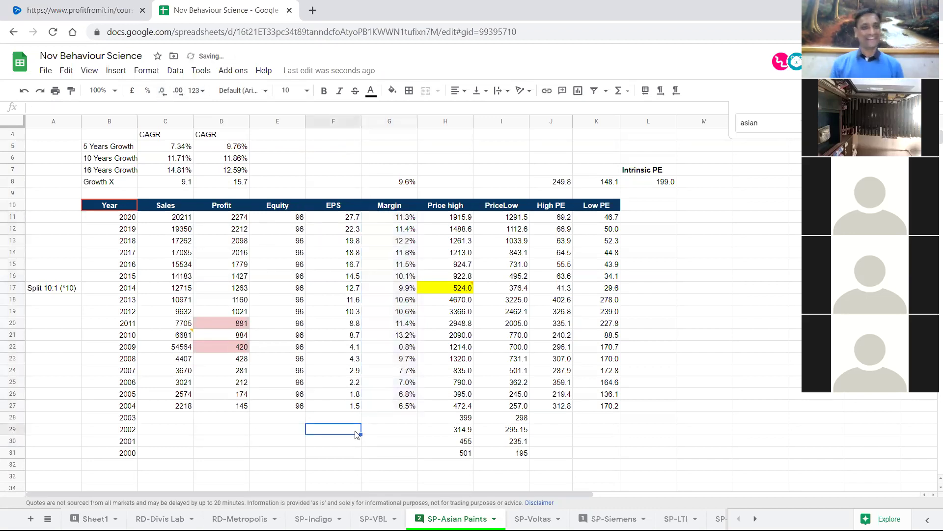
# Compare the 2009 sales figure with 2008 and correct the 2009 sales to 5456.
pyautogui.click(181, 347)
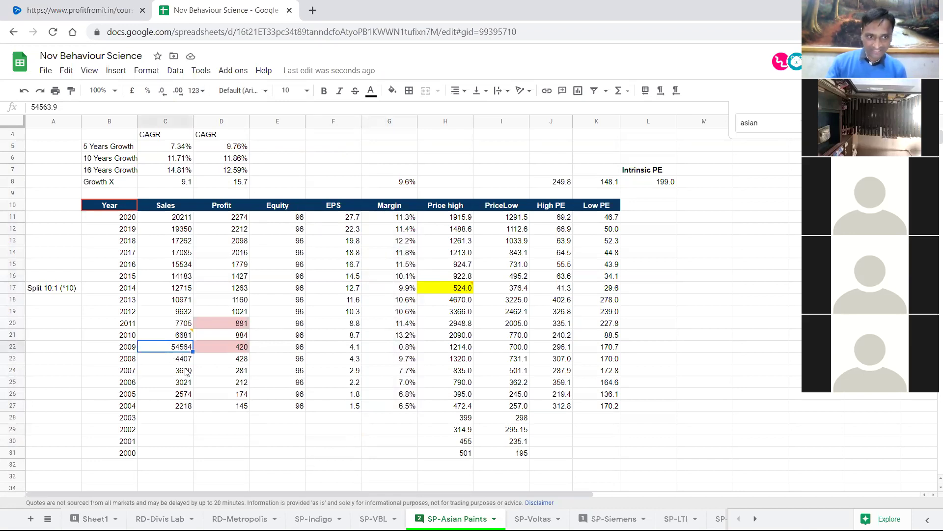
pyautogui.click(182, 363)
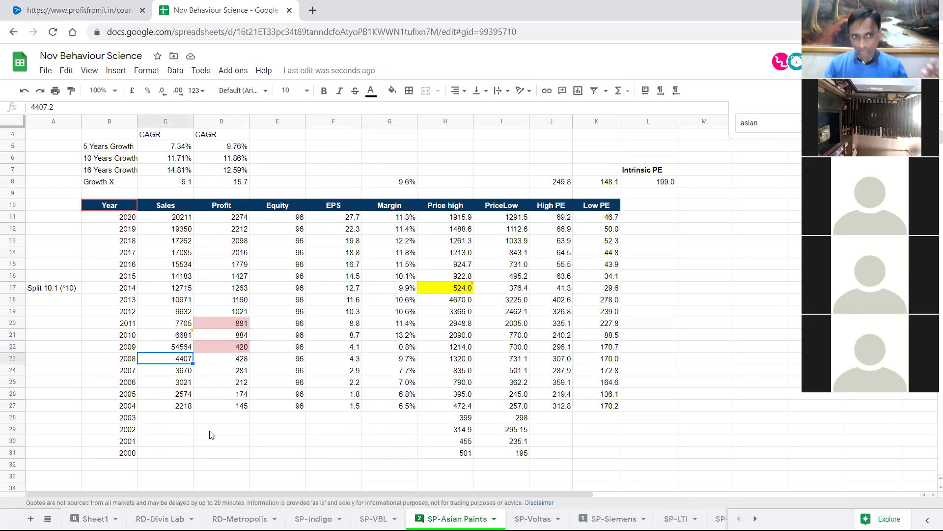
pyautogui.click(187, 349)
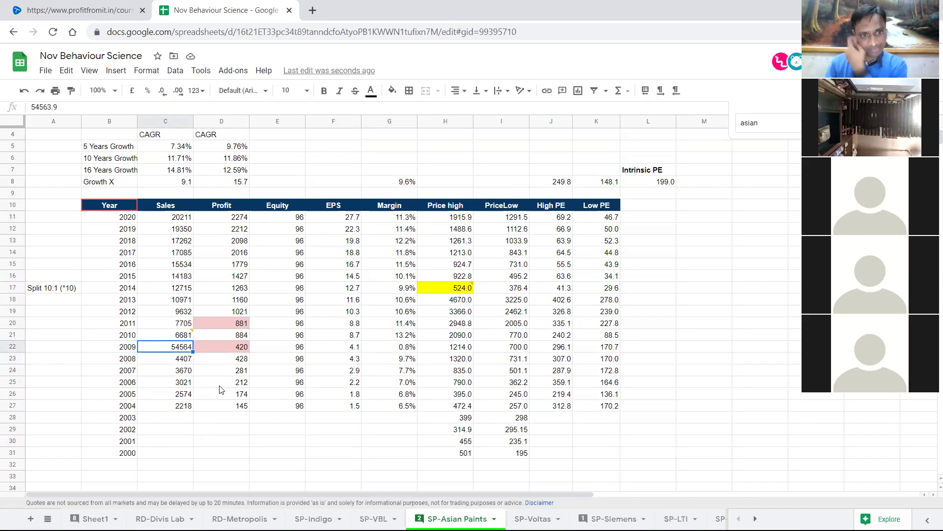
pyautogui.press('F2')
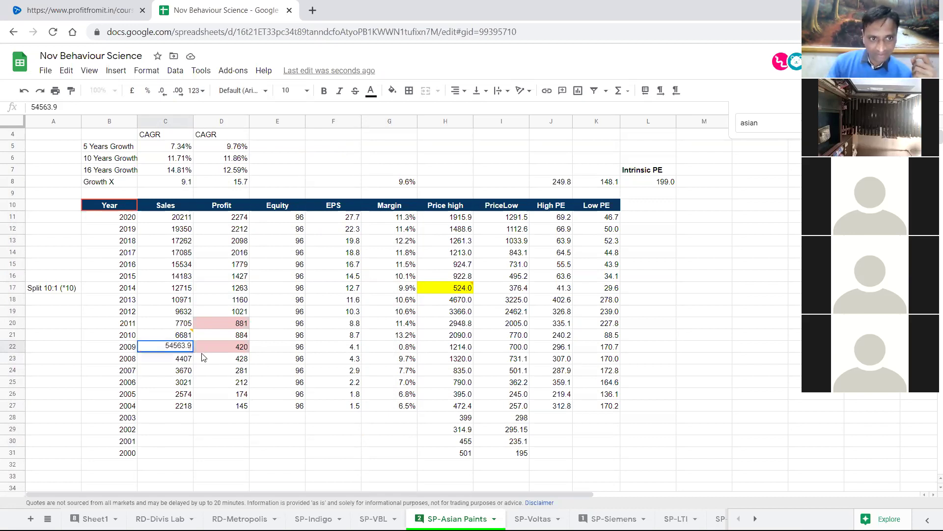
pyautogui.press('BackSpace')
pyautogui.press('BackSpace')
pyautogui.press('BackSpace')
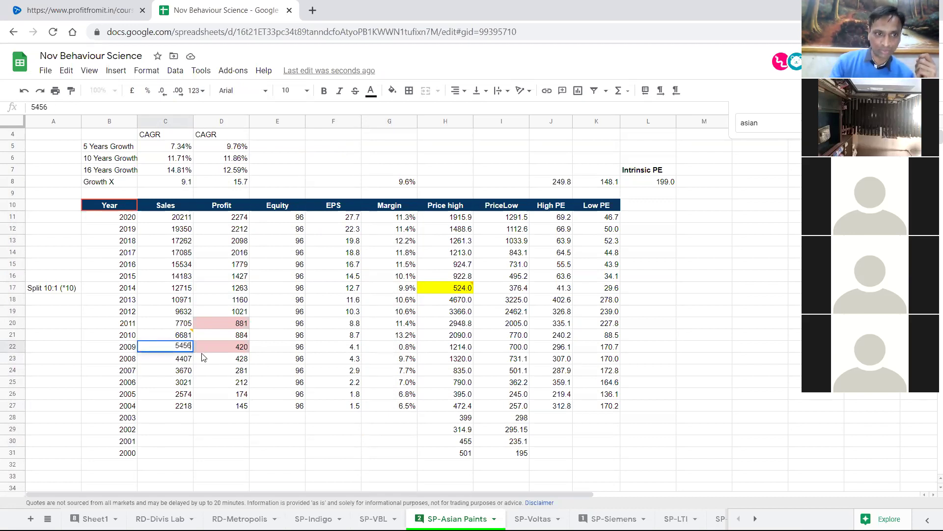
pyautogui.press('Return')
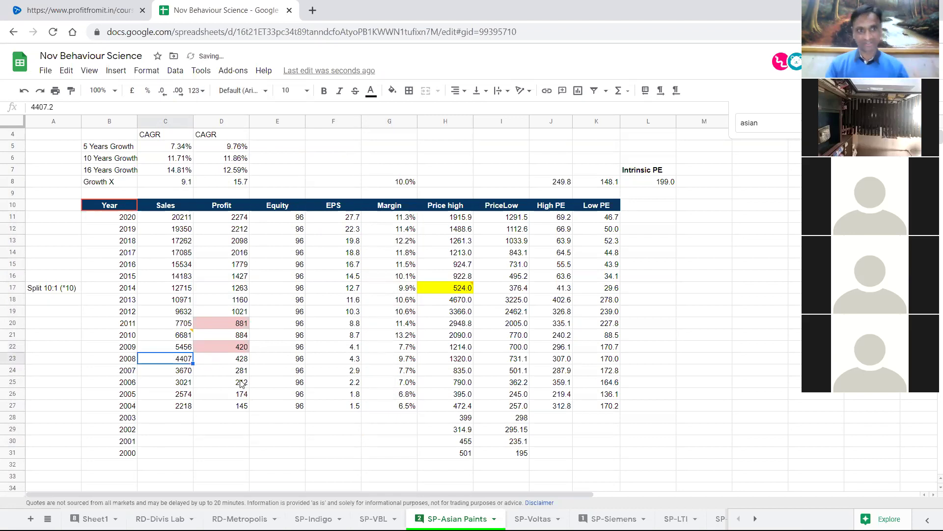
# Review Asian Paints' yearly sales and profit figures from 2004 to 2020, focusing on the sales column.
pyautogui.click(219, 395)
pyautogui.click(199, 429)
pyautogui.moveTo(182, 408); pyautogui.dragTo(168, 216)
pyautogui.moveTo(228, 409); pyautogui.dragTo(228, 217)
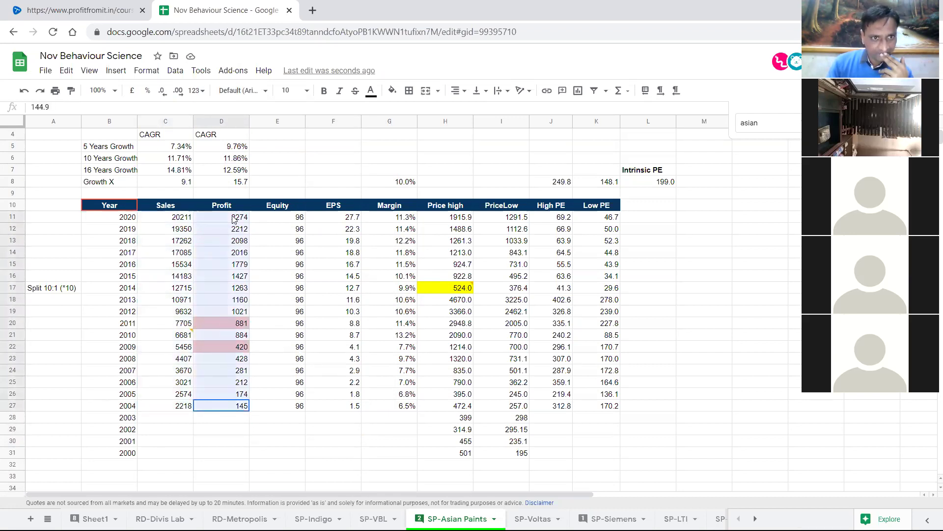
pyautogui.click(196, 432)
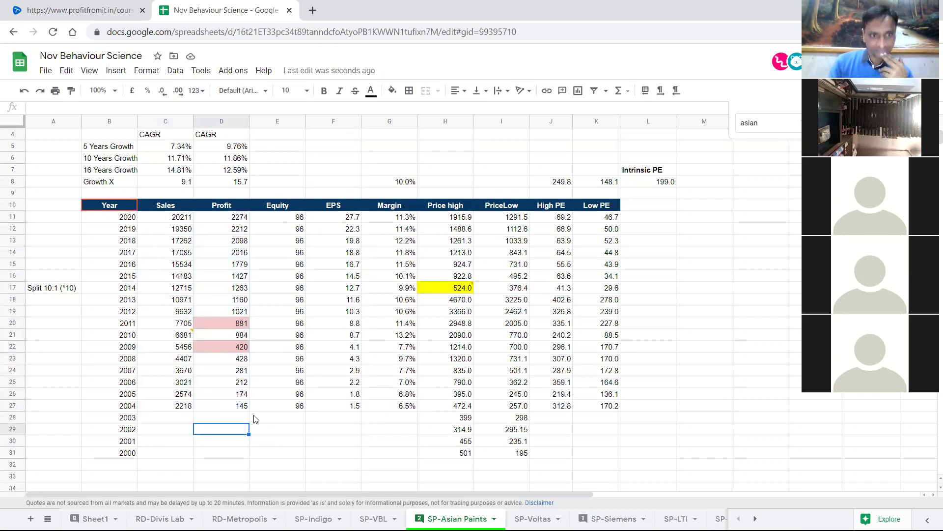
pyautogui.click(278, 439)
pyautogui.click(327, 445)
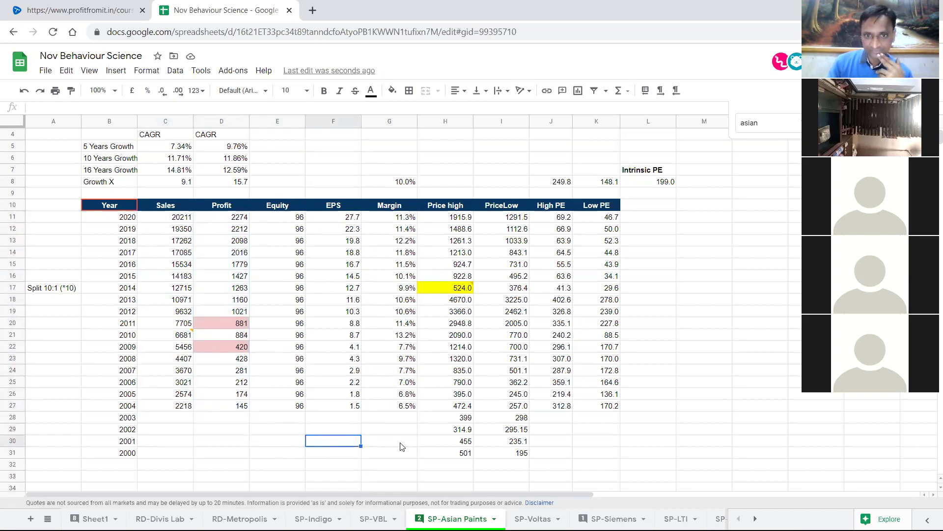
pyautogui.click(185, 407)
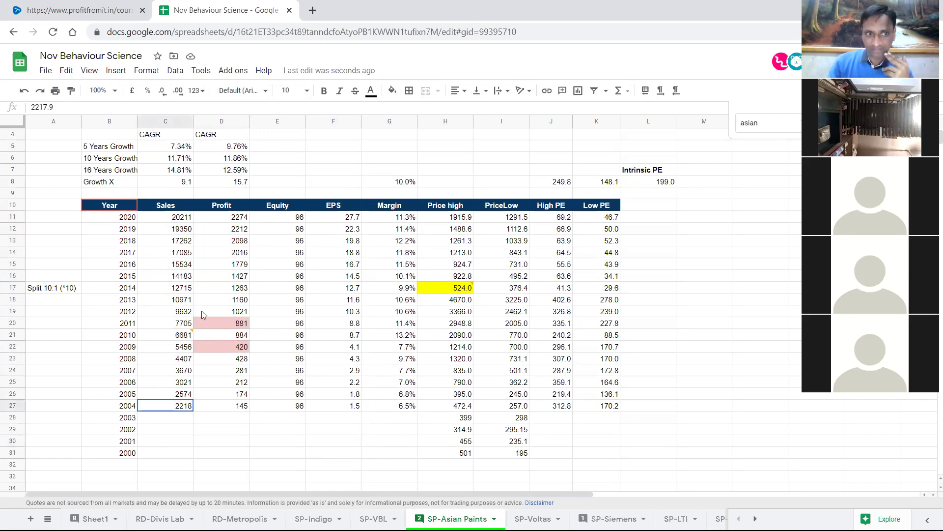
pyautogui.keyDown('shift'); pyautogui.click(184, 217); pyautogui.keyUp('shift')
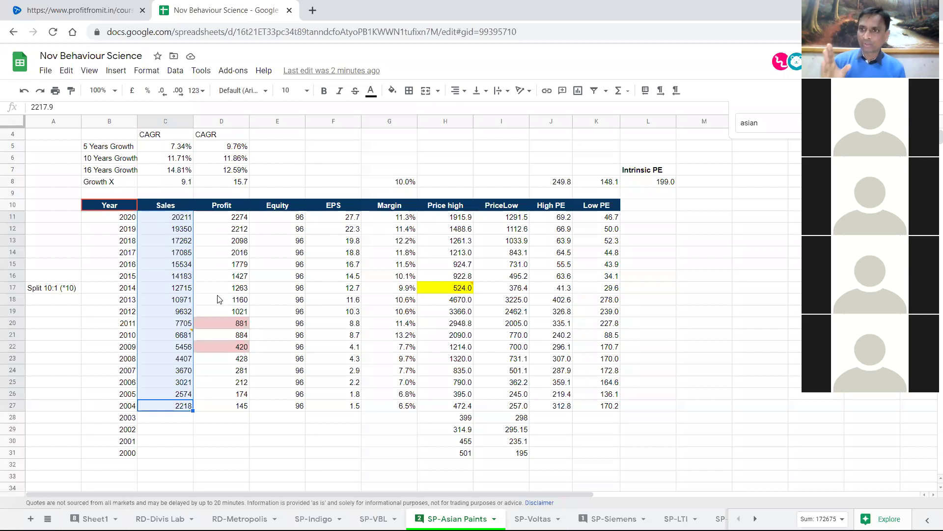
pyautogui.moveTo(179, 220); pyautogui.dragTo(192, 407)
pyautogui.click(266, 431)
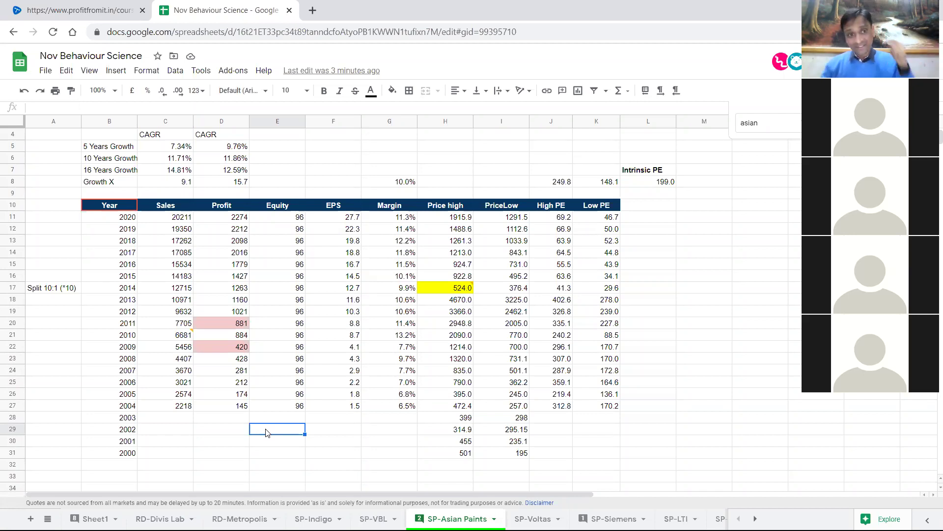
pyautogui.moveTo(177, 209); pyautogui.dragTo(186, 406)
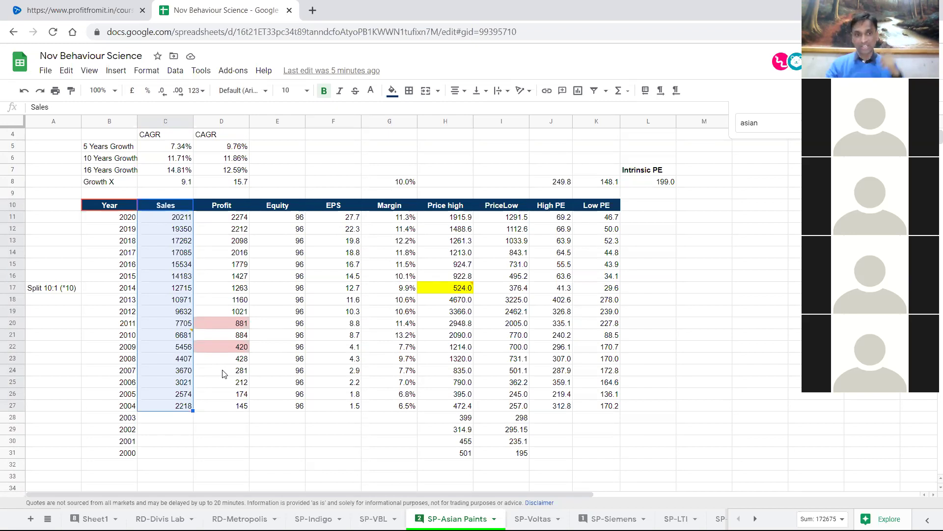
pyautogui.click(182, 428)
pyautogui.click(174, 218)
pyautogui.moveTo(169, 317); pyautogui.dragTo(166, 410)
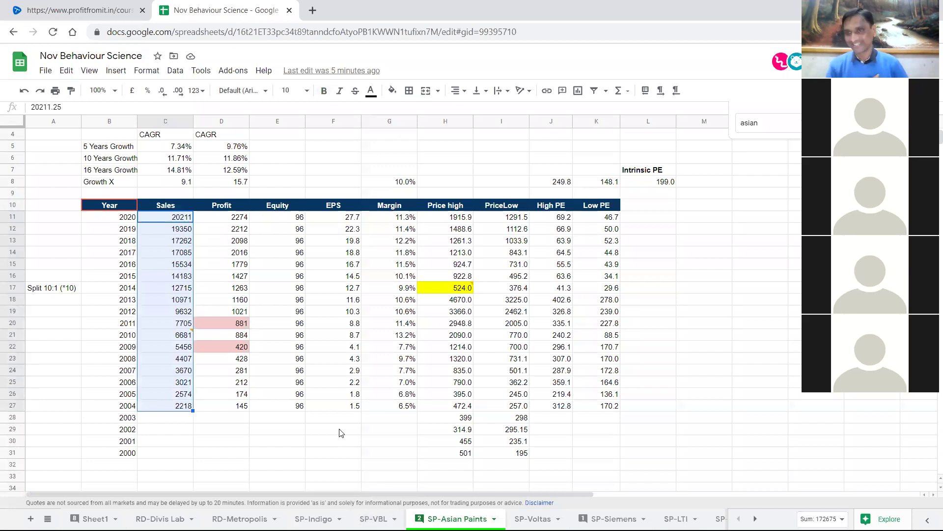
# Inspect the Intrinsic PE cell and its formula averaging the High PE and Low PE summary values.
pyautogui.click(666, 187)
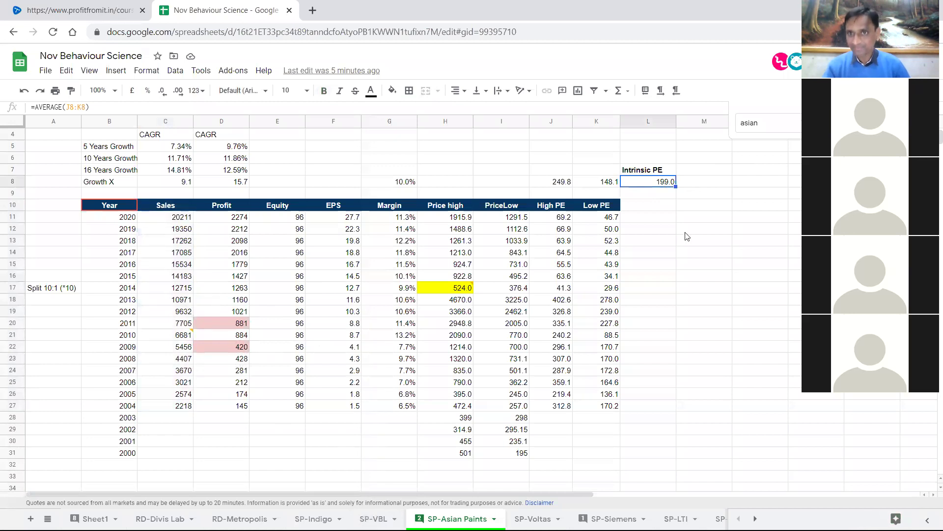
pyautogui.click(648, 299)
pyautogui.click(654, 185)
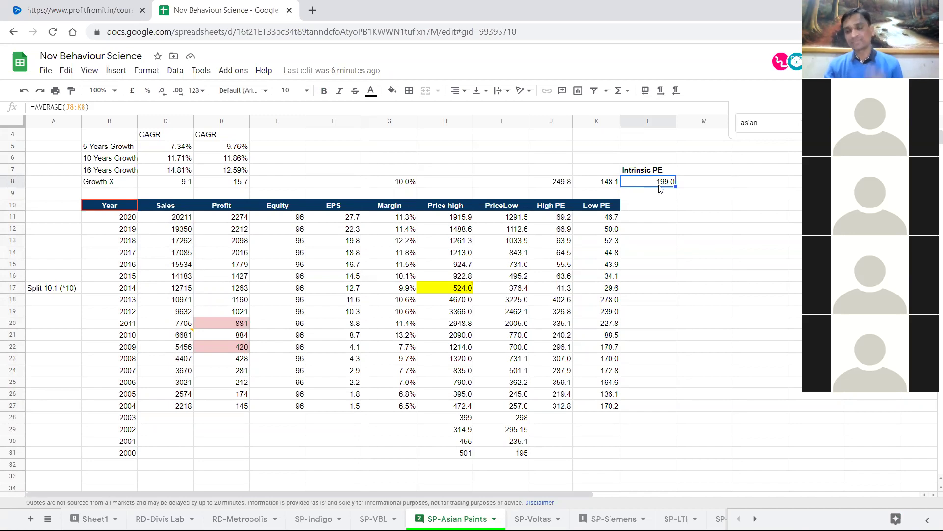
pyautogui.click(710, 267)
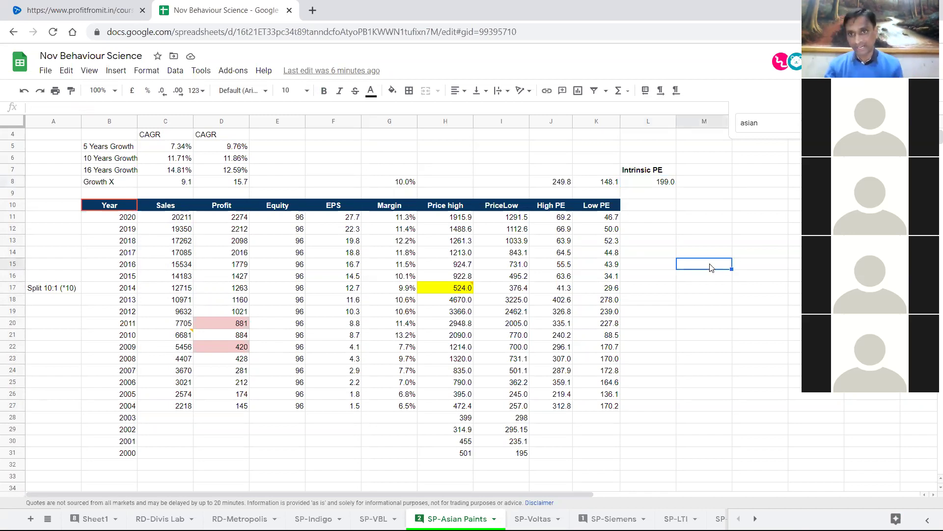
pyautogui.click(664, 183)
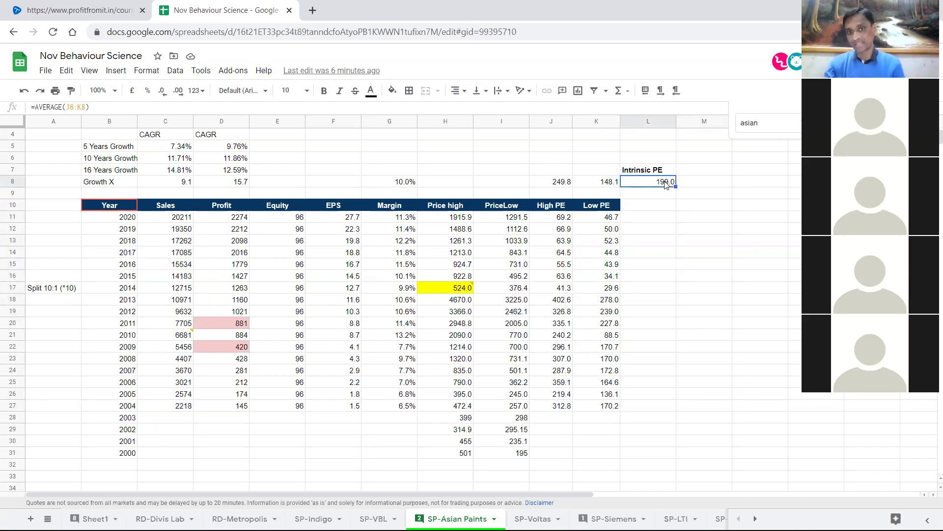
pyautogui.click(691, 314)
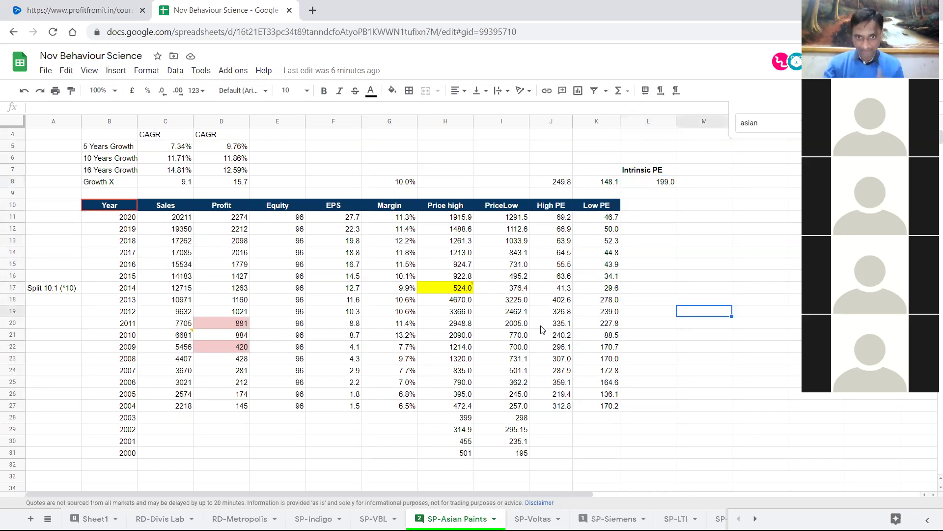
# Examine the High PE and Low PE values for 2004 to 2013 against the EPS and high and low prices of those years.
pyautogui.click(560, 301)
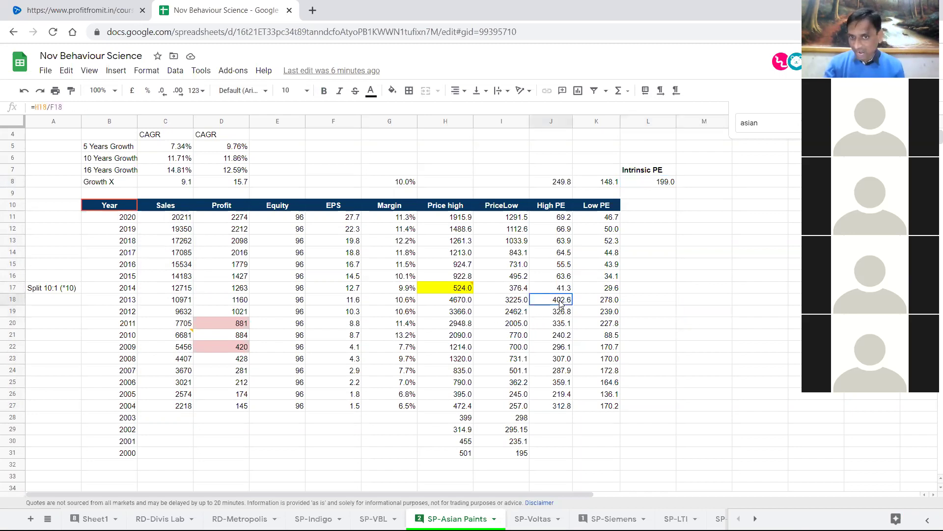
pyautogui.moveTo(560, 303); pyautogui.dragTo(595, 311)
pyautogui.moveTo(618, 378); pyautogui.dragTo(617, 408)
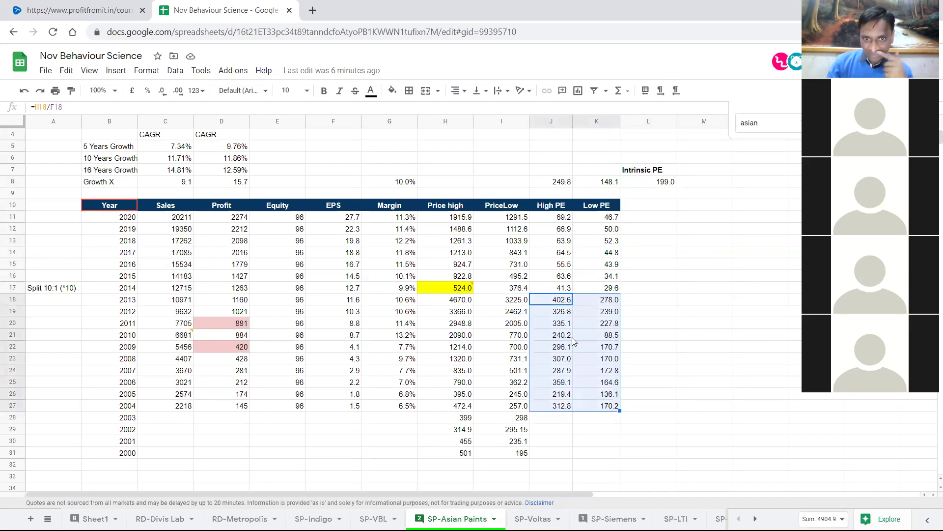
pyautogui.click(452, 301)
pyautogui.moveTo(452, 300); pyautogui.dragTo(496, 302)
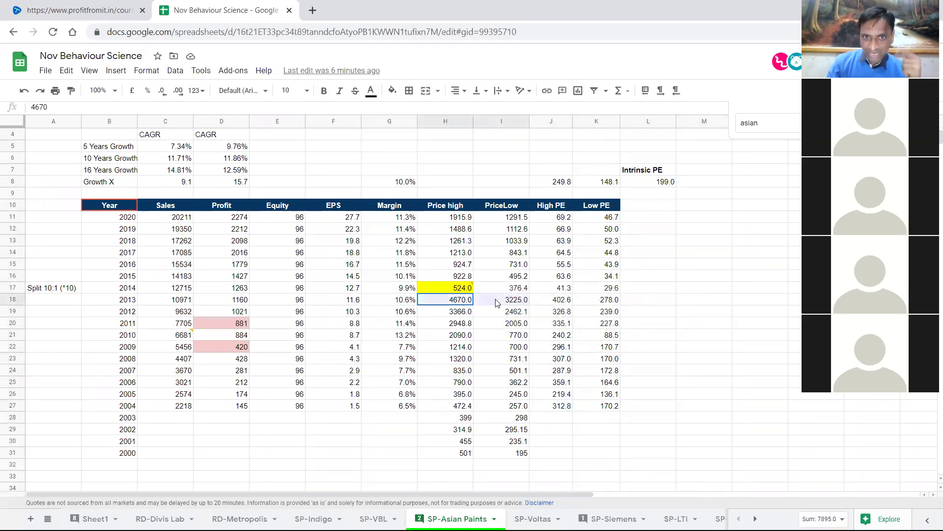
pyautogui.keyDown('shift'); pyautogui.click(522, 314); pyautogui.keyUp('shift')
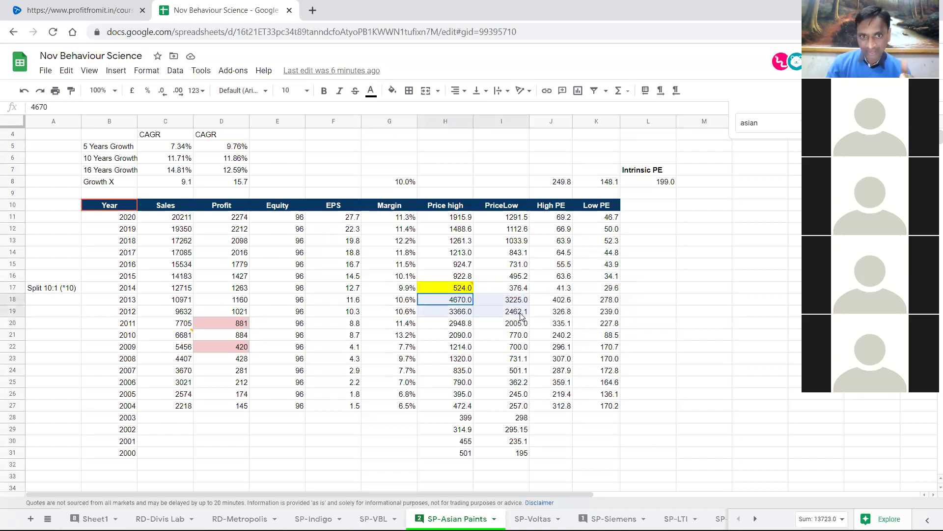
pyautogui.moveTo(350, 301); pyautogui.dragTo(519, 408)
pyautogui.click(695, 362)
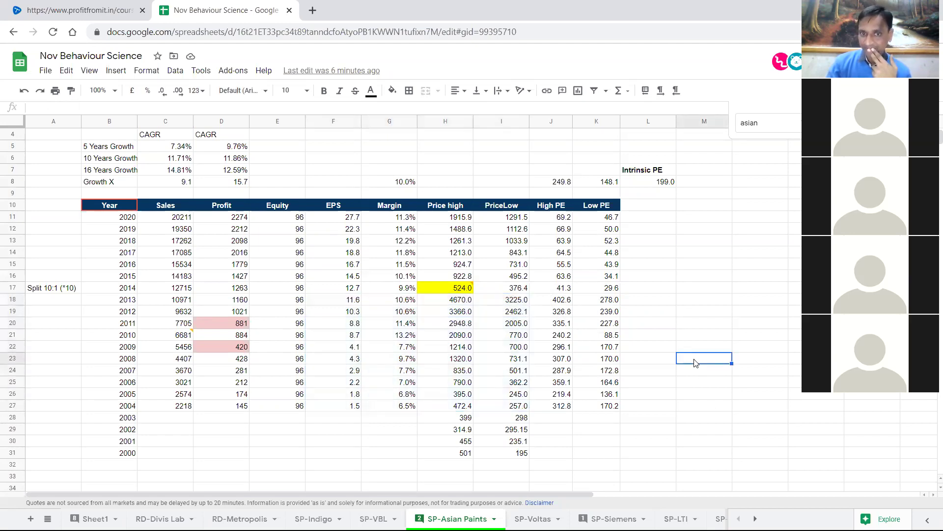
# Examine the 2011 High PE formula and low price, and the prices and PE values for 2004 to 2013.
pyautogui.click(657, 315)
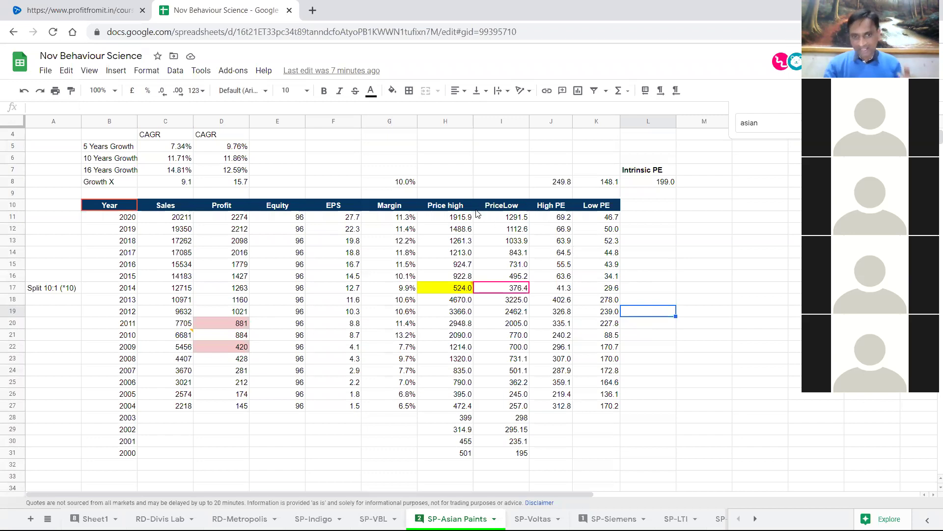
pyautogui.click(359, 325)
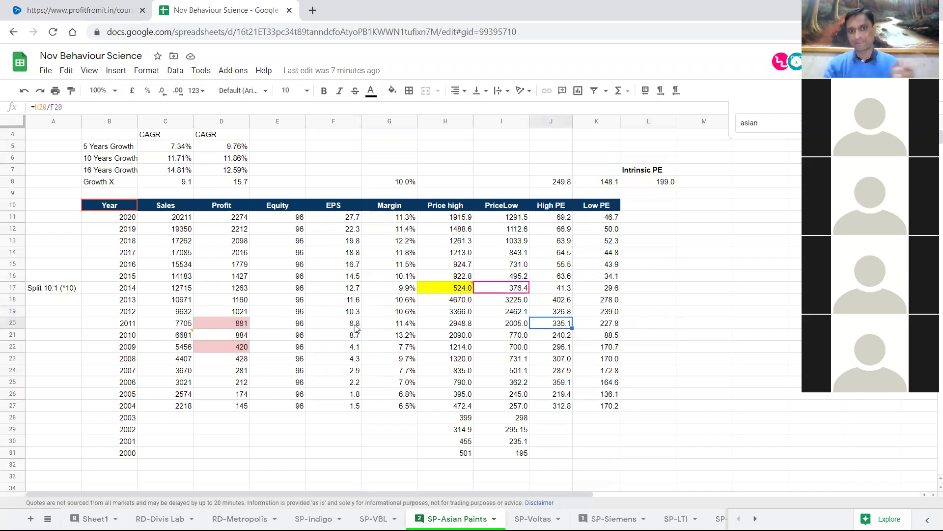
pyautogui.click(492, 326)
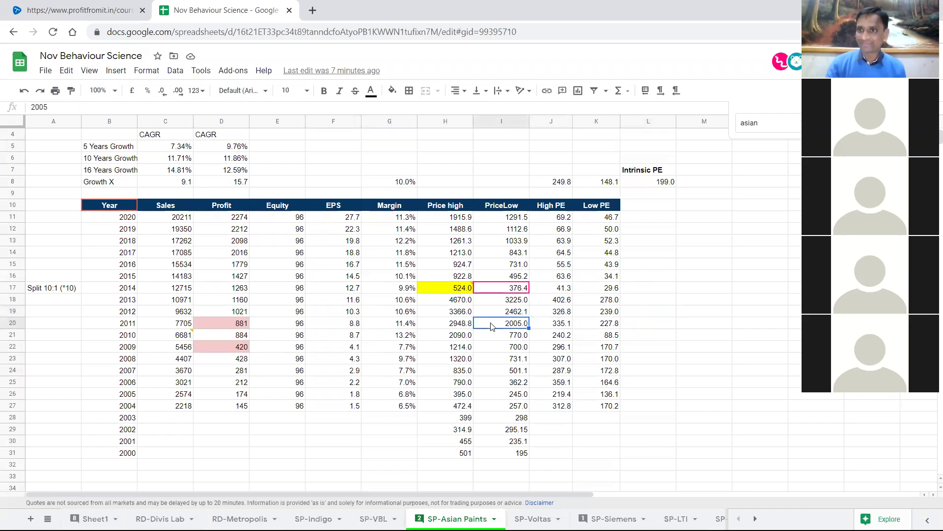
pyautogui.click(664, 300)
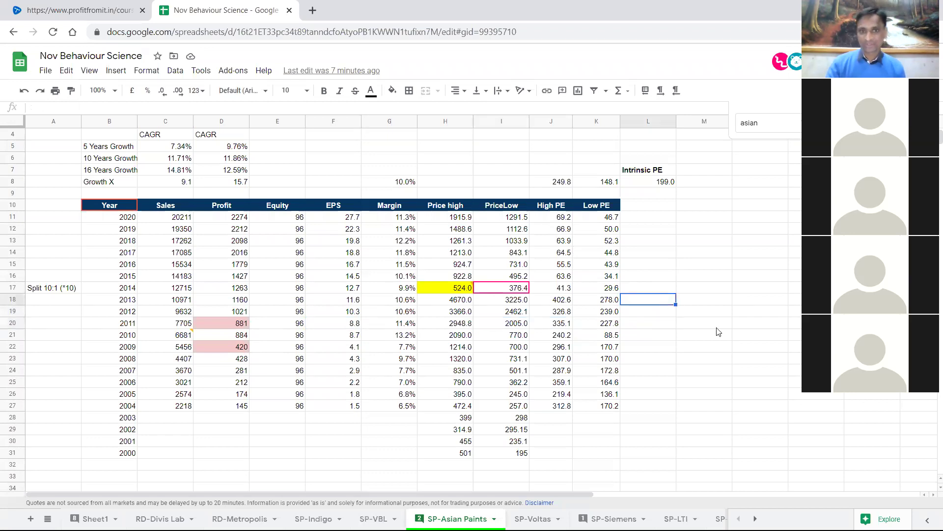
pyautogui.moveTo(443, 302); pyautogui.dragTo(609, 409)
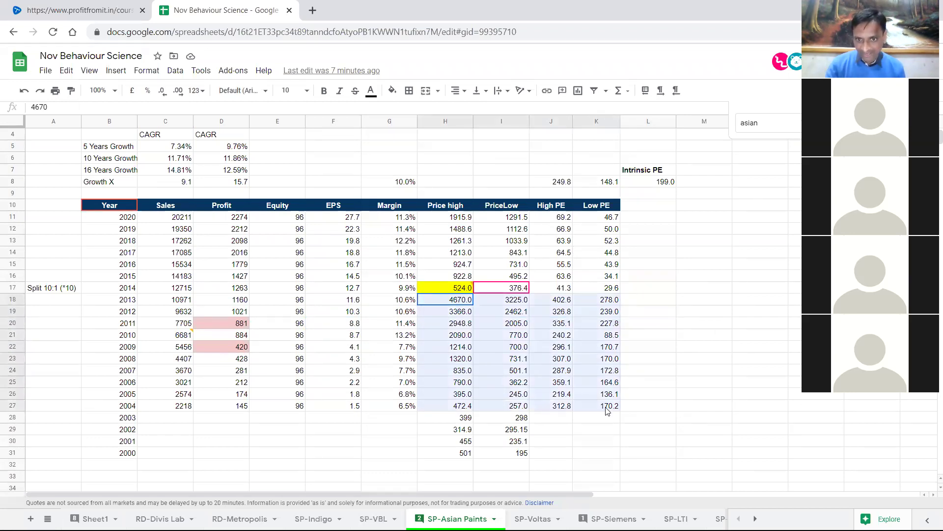
pyautogui.click(703, 383)
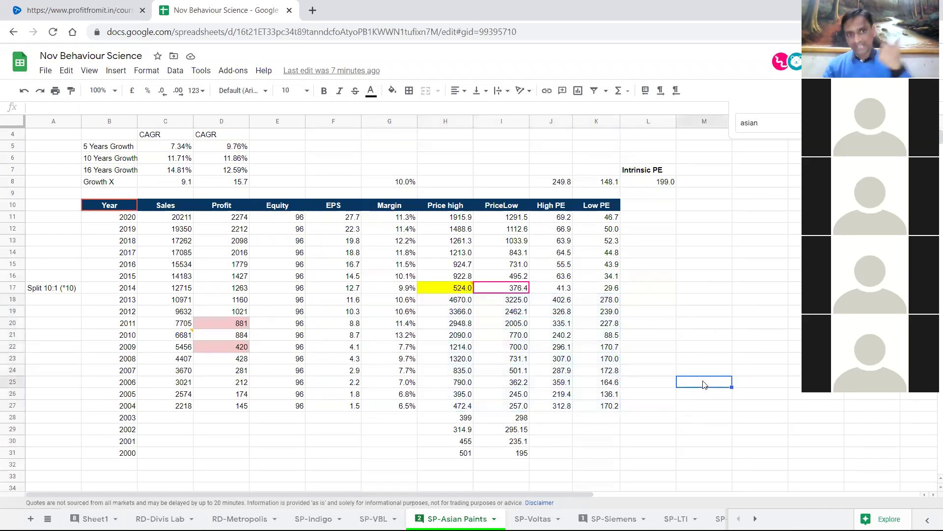
pyautogui.click(721, 278)
# Review Asian Paints' sales and profit columns from 2004 to 2020 side by side, including the 2009 profit.
pyautogui.moveTo(182, 406); pyautogui.dragTo(158, 212)
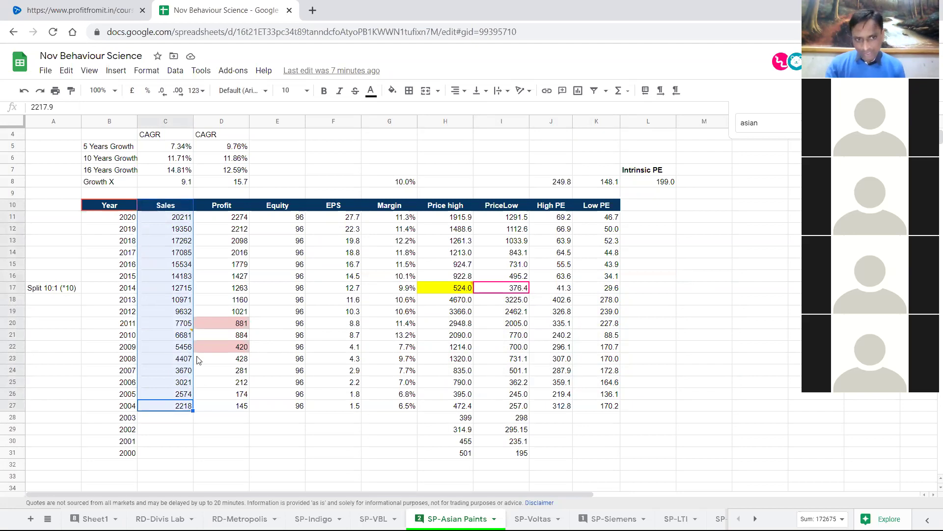
pyautogui.moveTo(229, 406); pyautogui.dragTo(240, 298)
pyautogui.moveTo(227, 224); pyautogui.dragTo(226, 216)
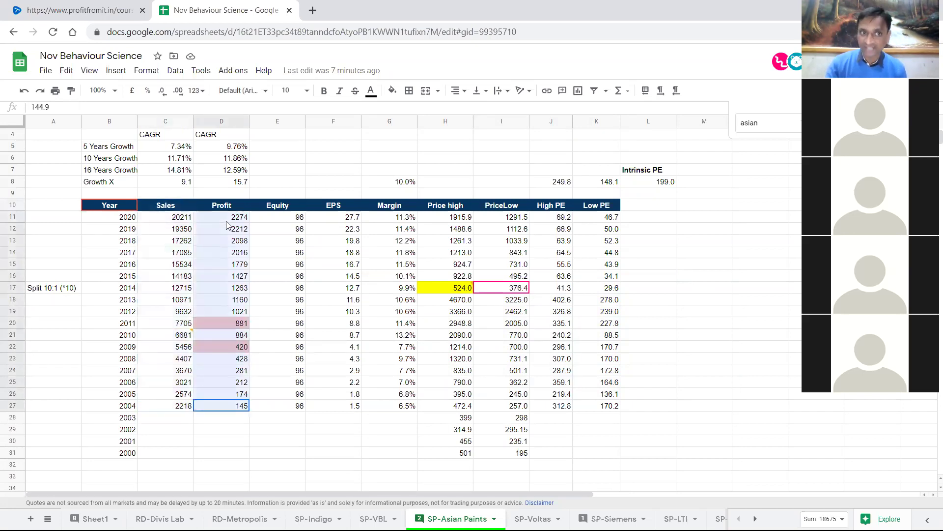
pyautogui.click(225, 349)
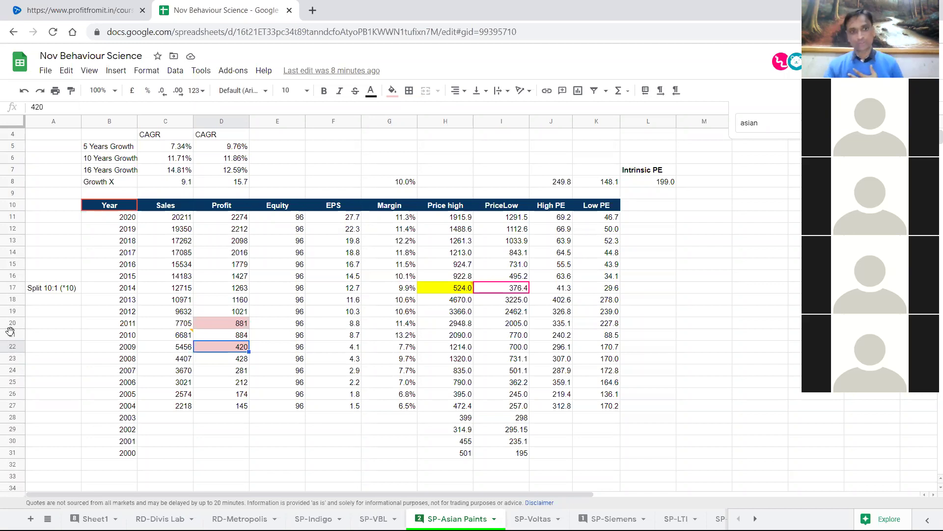
pyautogui.moveTo(231, 218); pyautogui.dragTo(241, 407)
pyautogui.click(682, 315)
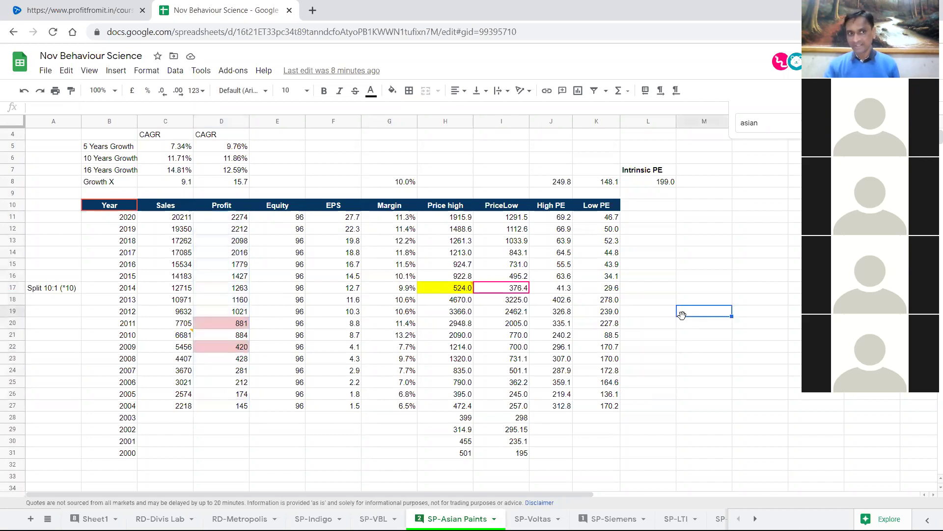
pyautogui.click(181, 407)
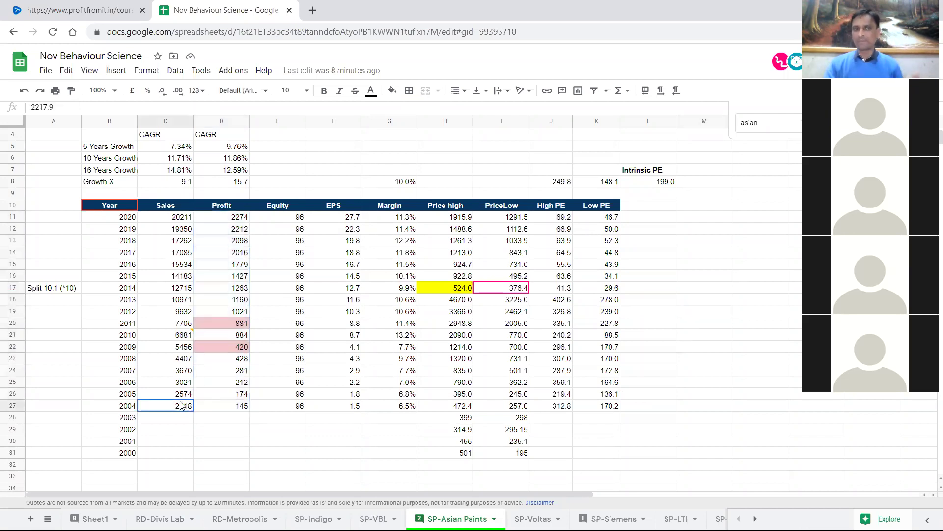
pyautogui.moveTo(182, 405); pyautogui.dragTo(179, 216)
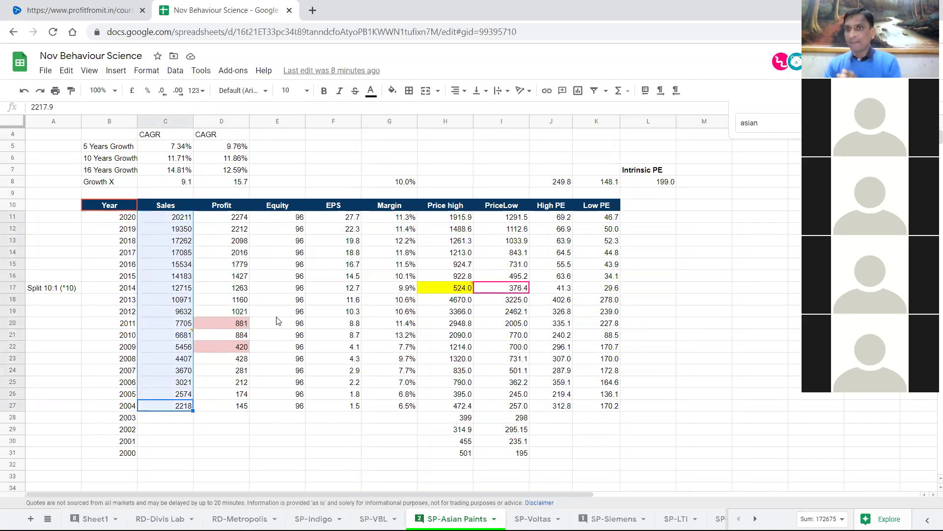
pyautogui.moveTo(231, 408); pyautogui.dragTo(228, 217)
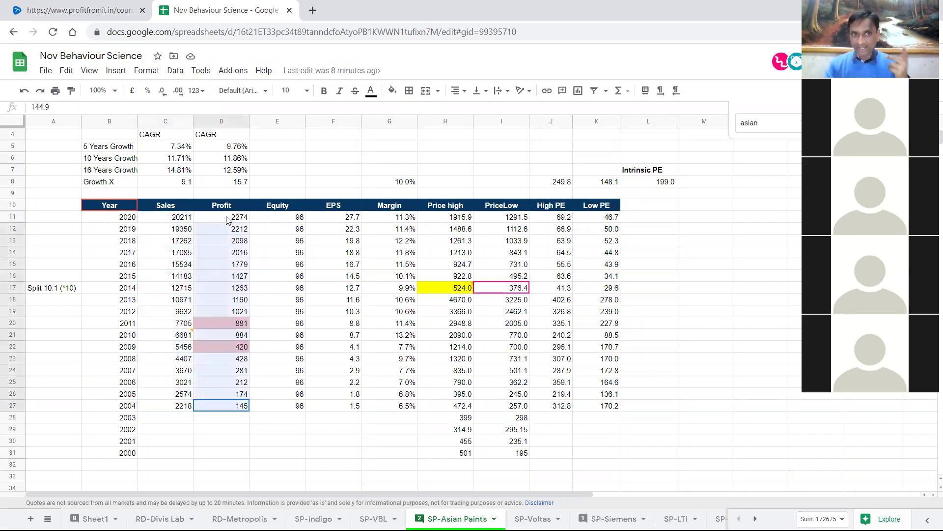
pyautogui.click(318, 318)
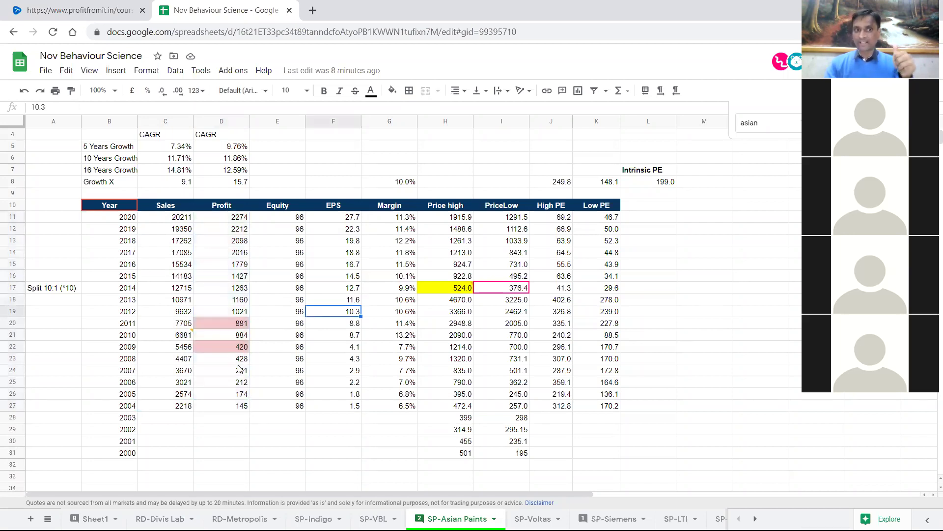
pyautogui.moveTo(183, 409); pyautogui.dragTo(176, 221)
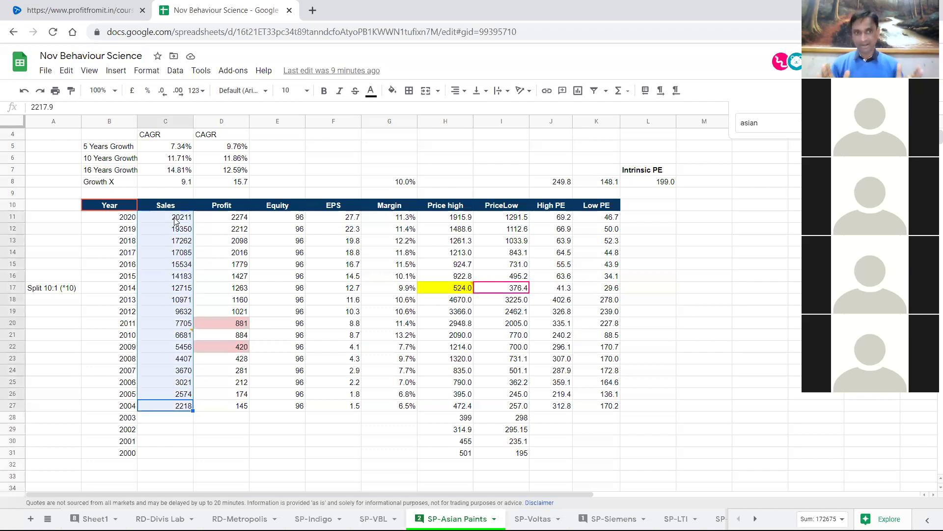
pyautogui.moveTo(225, 418); pyautogui.dragTo(226, 219)
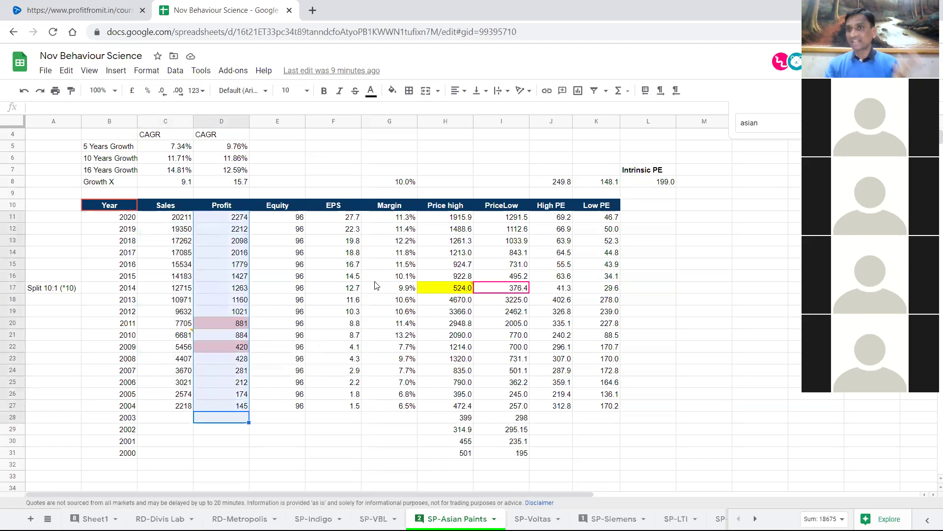
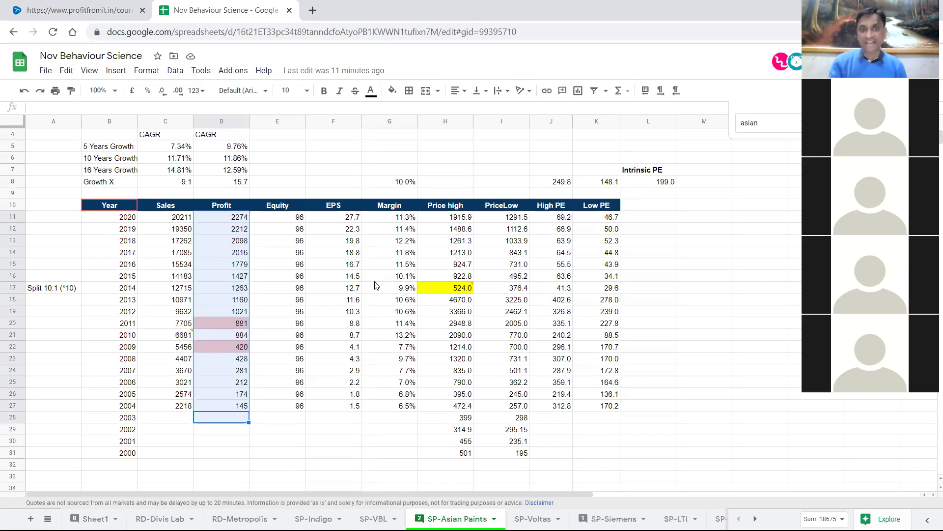
# Examine the 2013 margin formula and the 2004 to 2020 profits, focusing on the 2009 and 2010 profit figures.
pyautogui.click(364, 301)
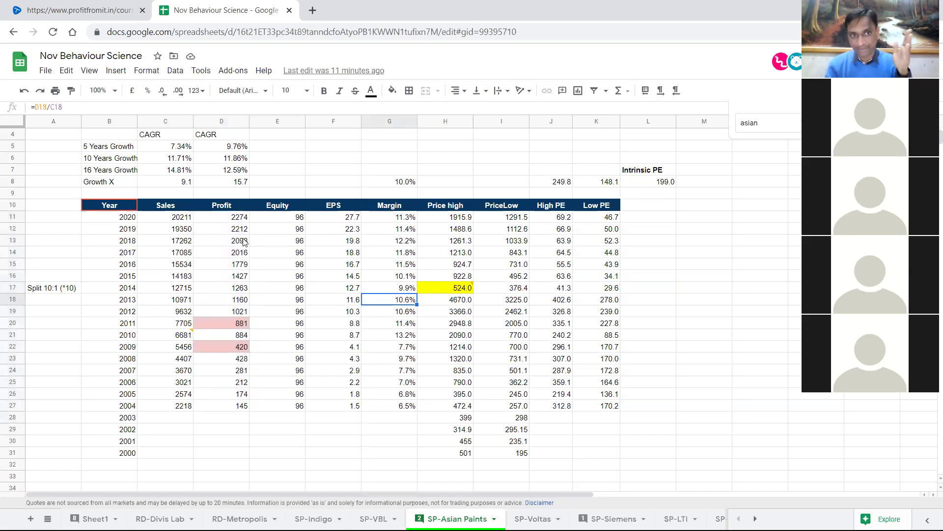
pyautogui.moveTo(242, 219); pyautogui.dragTo(245, 407)
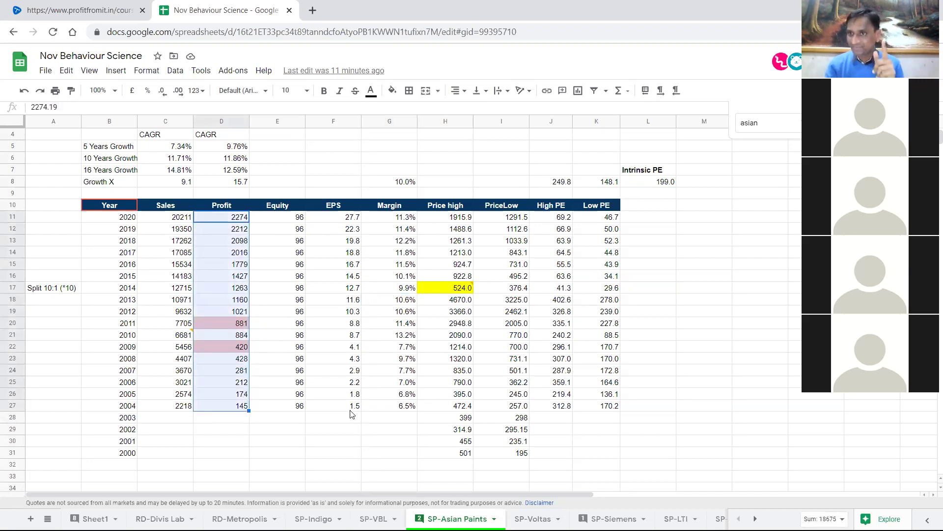
pyautogui.click(300, 444)
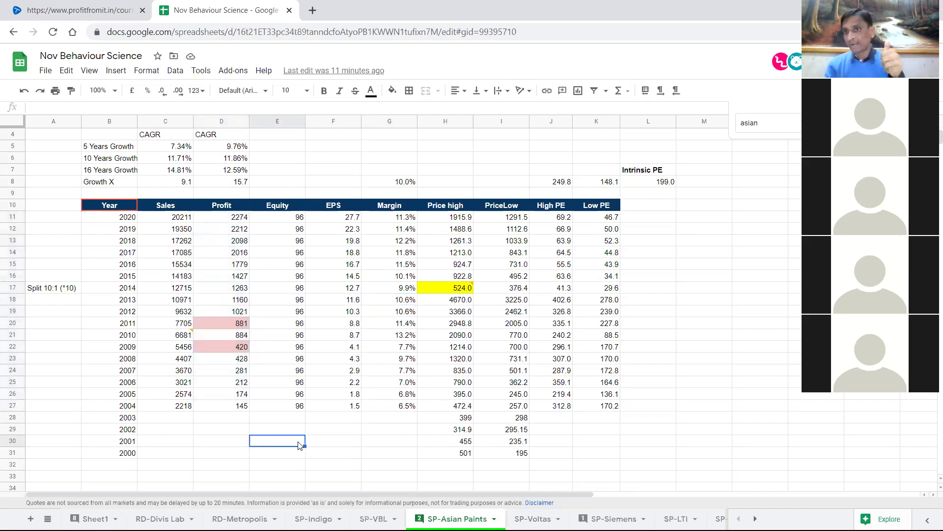
pyautogui.click(239, 350)
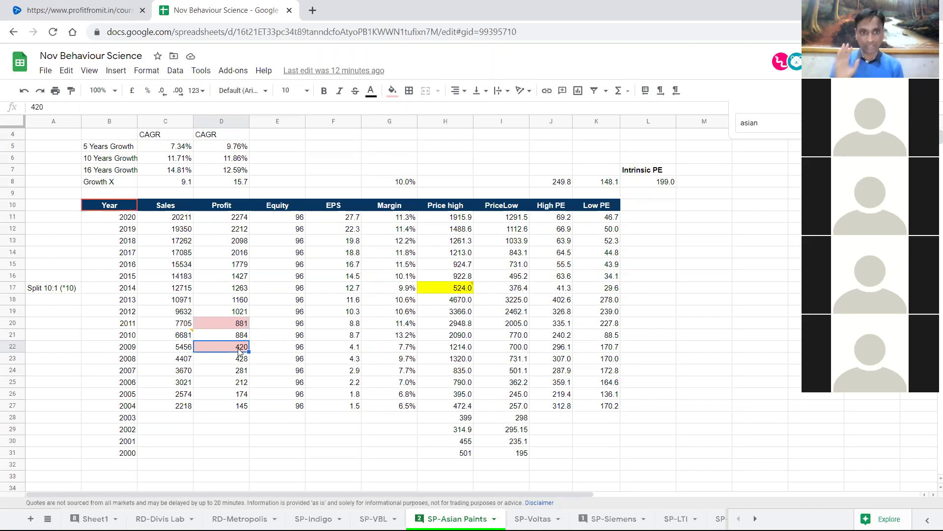
pyautogui.moveTo(230, 406); pyautogui.dragTo(206, 217)
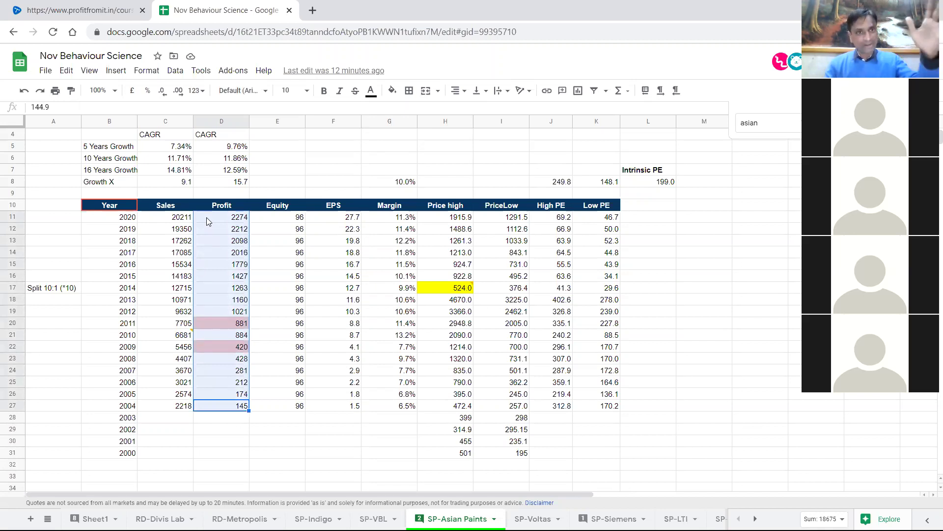
pyautogui.click(230, 339)
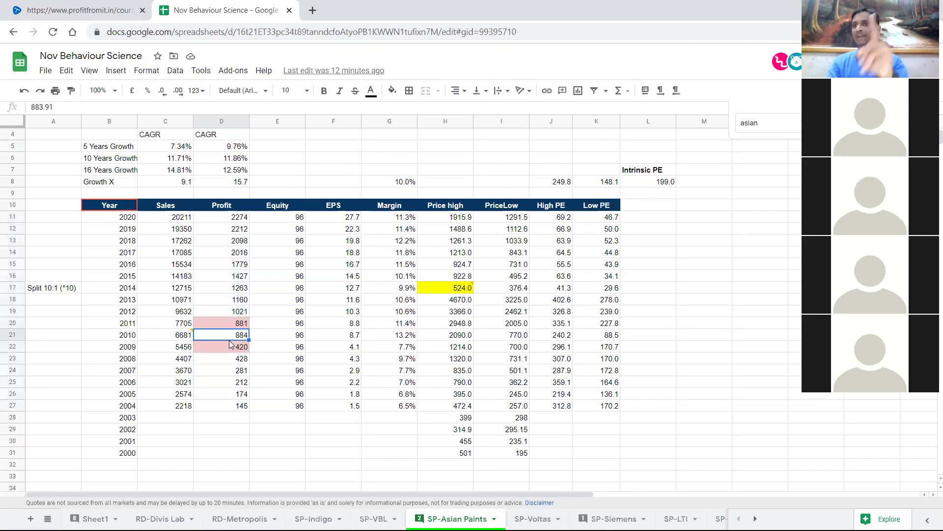
pyautogui.click(229, 344)
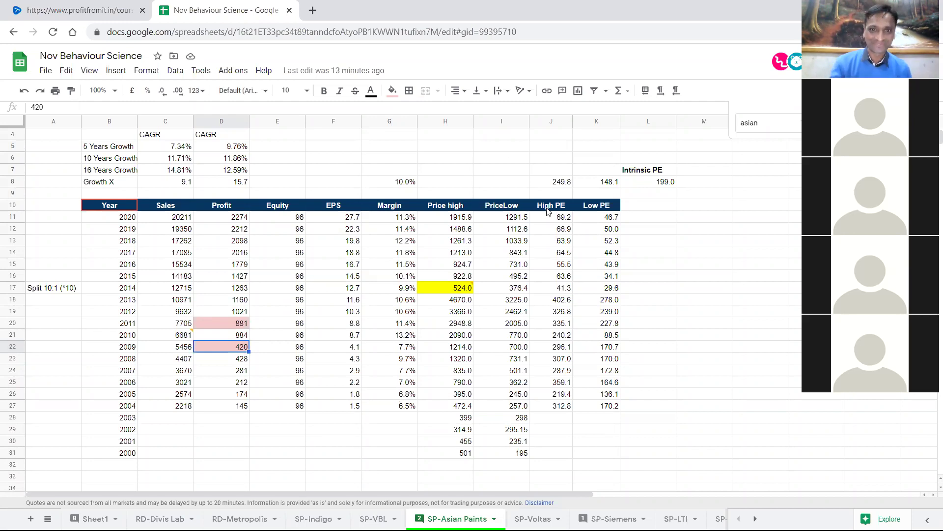
# Remove the decimals from the high and low prices for 2000 to 2020.
pyautogui.click(455, 221)
pyautogui.moveTo(455, 221); pyautogui.dragTo(506, 219)
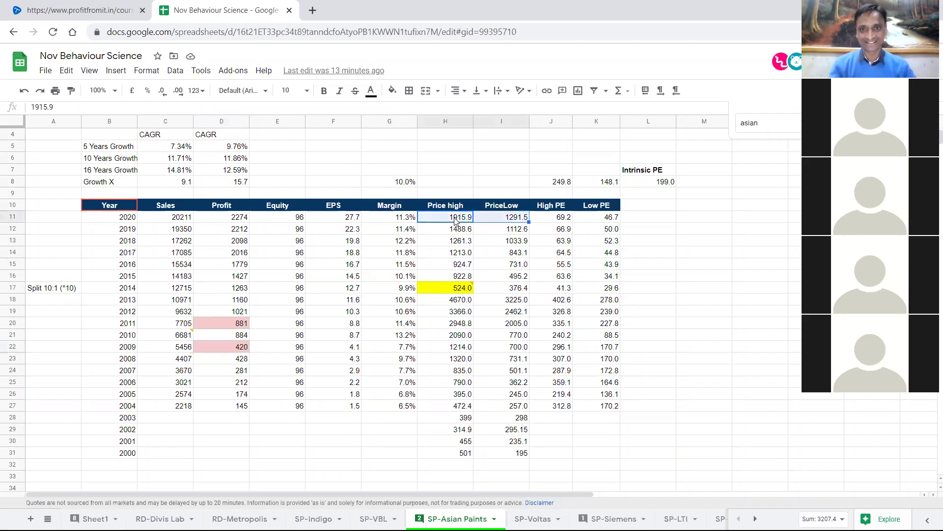
pyautogui.hotkey('ctrl', 'shift', 'Down')
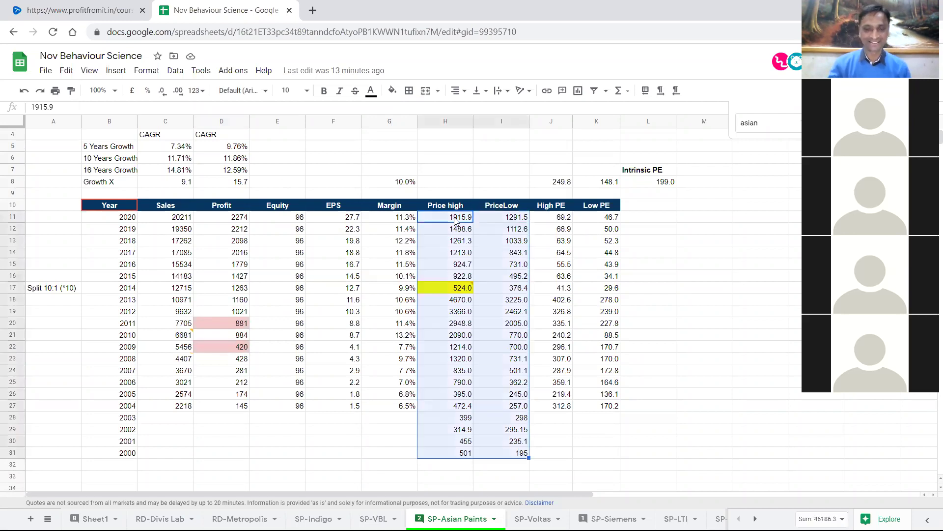
pyautogui.click(163, 92)
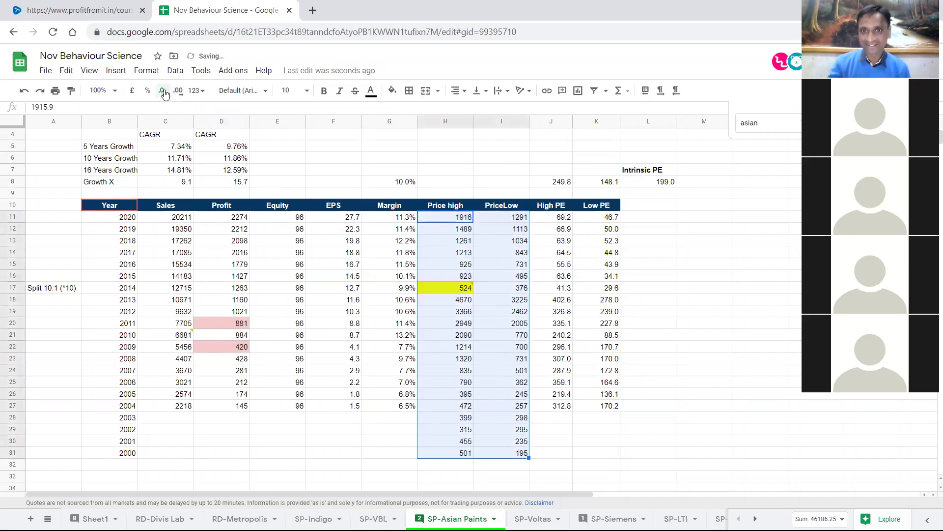
pyautogui.click(506, 303)
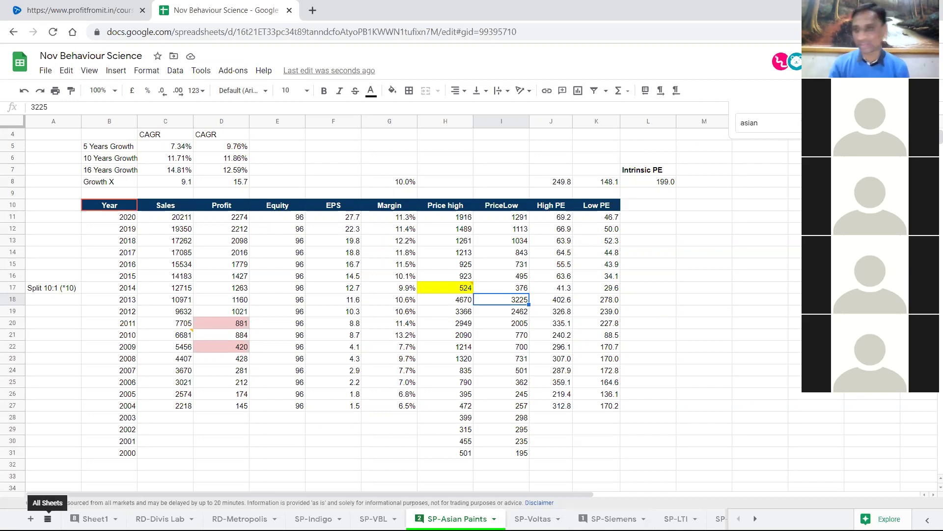
# Go over the 2004 to 2020 sales figures and then the profit figures once more.
pyautogui.click(47, 518)
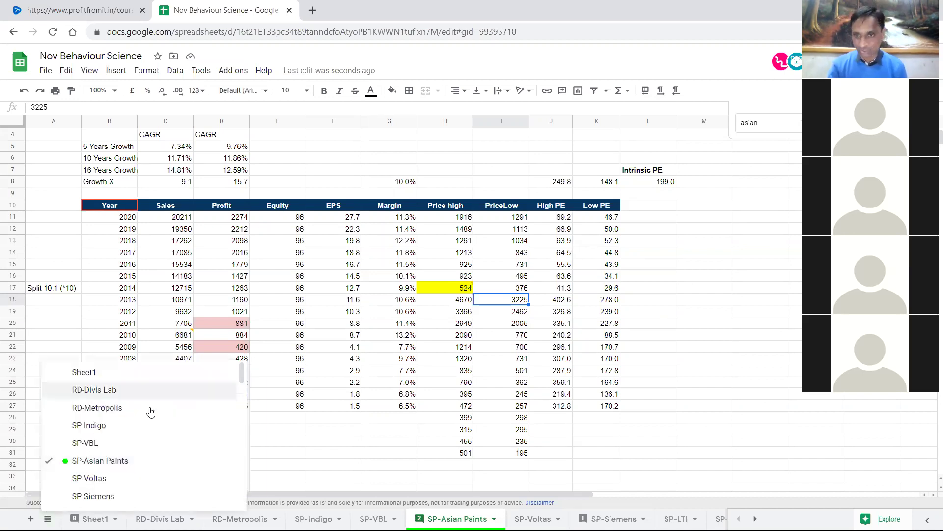
pyautogui.click(358, 431)
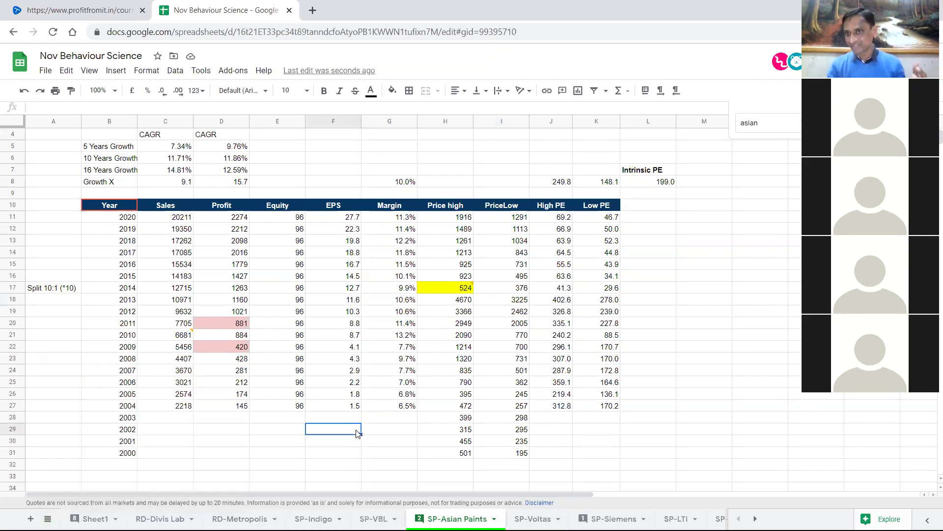
pyautogui.moveTo(185, 406); pyautogui.dragTo(168, 224)
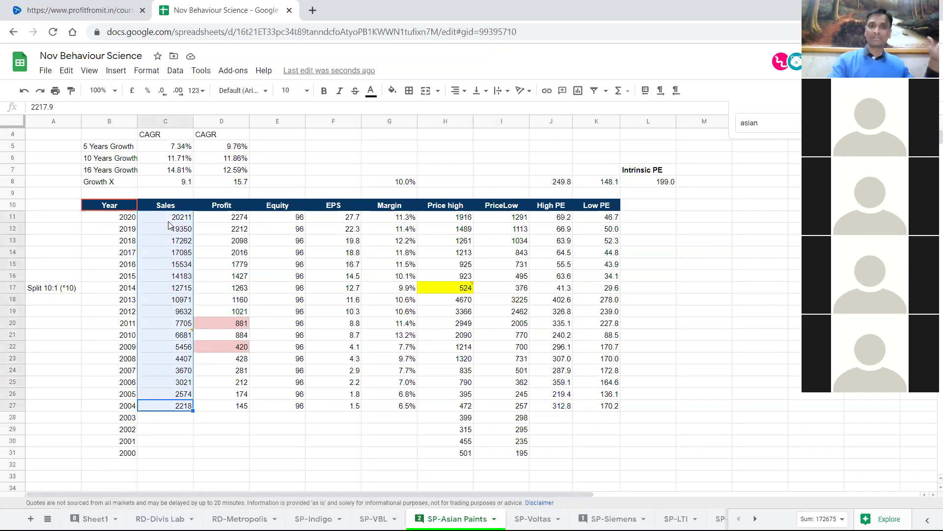
pyautogui.moveTo(235, 406); pyautogui.dragTo(223, 222)
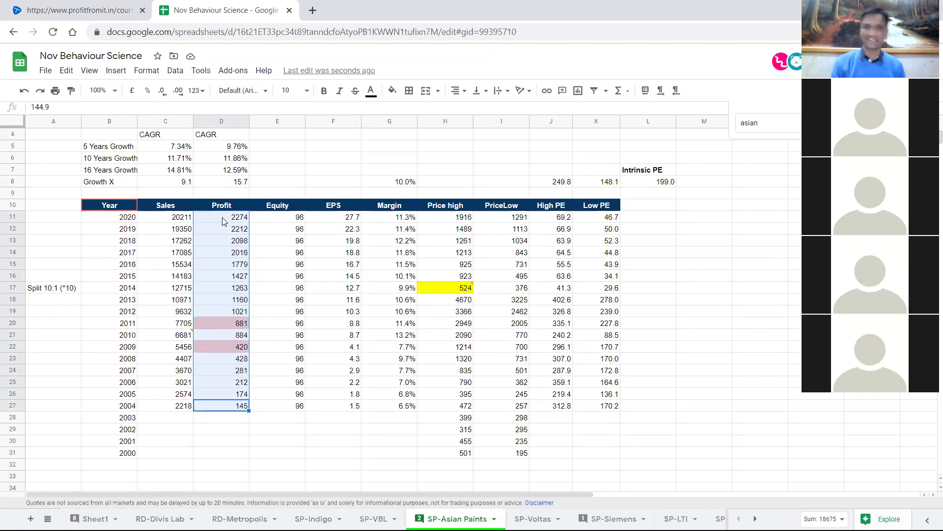
# Return to the company list in Sheet1 and locate the Metropolis entry.
pyautogui.click(48, 519)
pyautogui.click(78, 372)
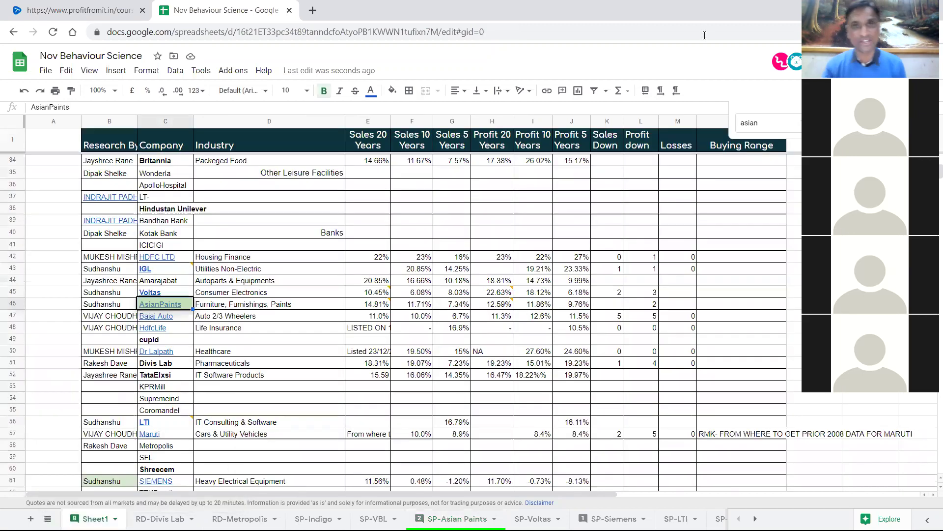
pyautogui.scroll(-6, 384, 369)
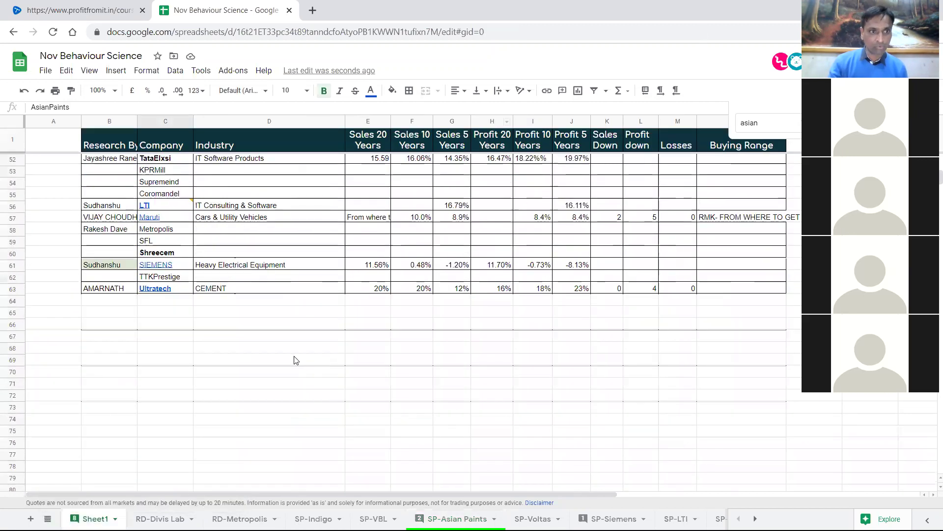
pyautogui.scroll(1, 290, 360)
pyautogui.click(162, 265)
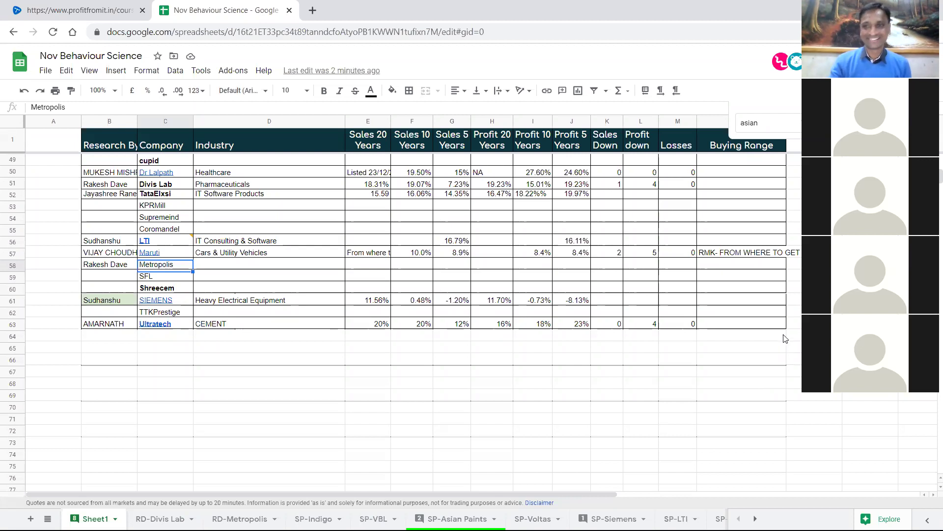
# Look through the company list for the Divis Lab entry and open the RD-Divis Lab sheet.
pyautogui.click(620, 421)
pyautogui.click(684, 352)
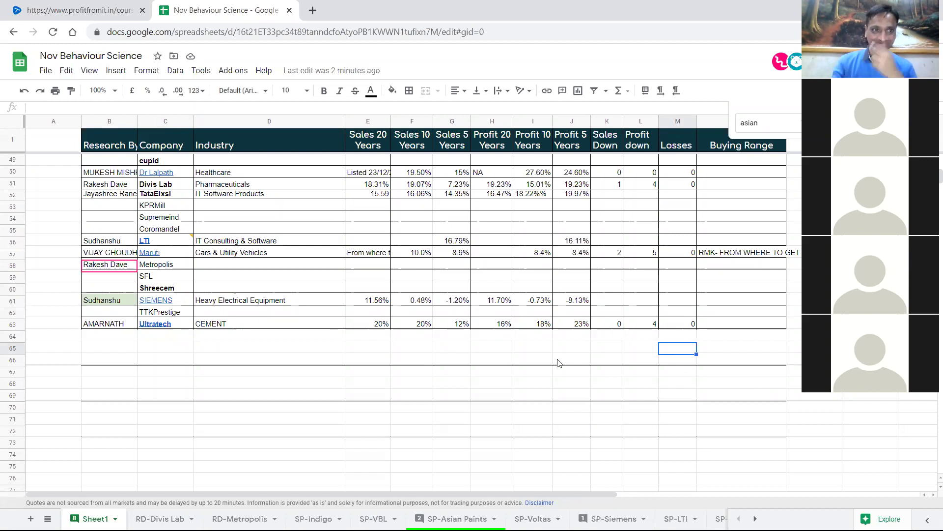
pyautogui.scroll(1, 308, 336)
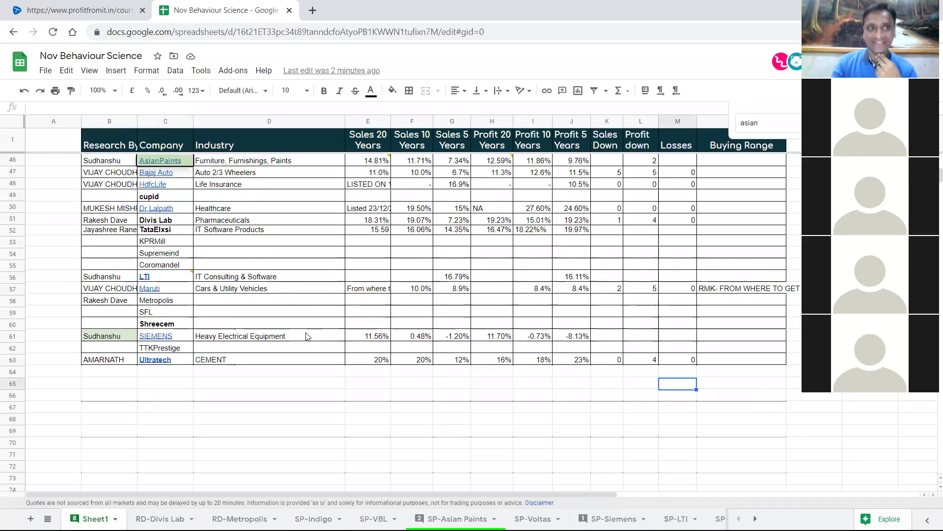
pyautogui.scroll(6, 307, 336)
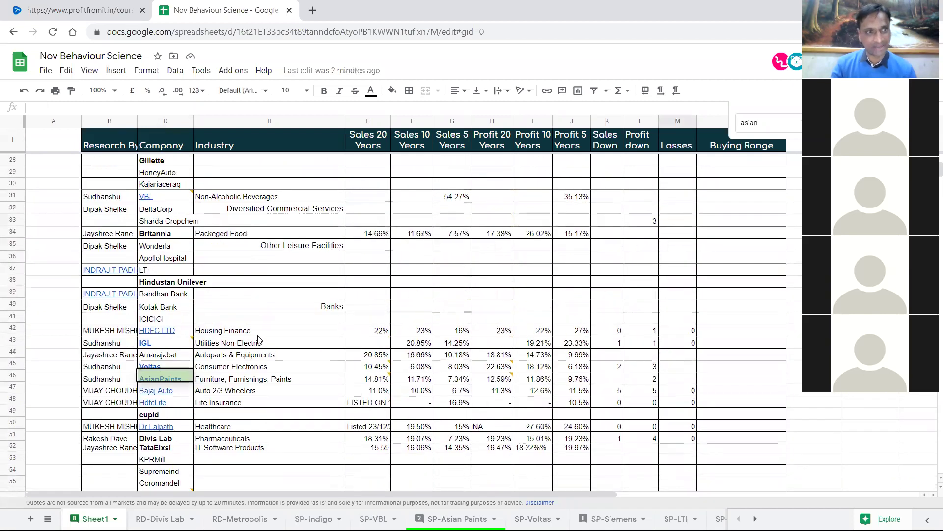
pyautogui.scroll(2, 258, 339)
pyautogui.scroll(-6, 134, 230)
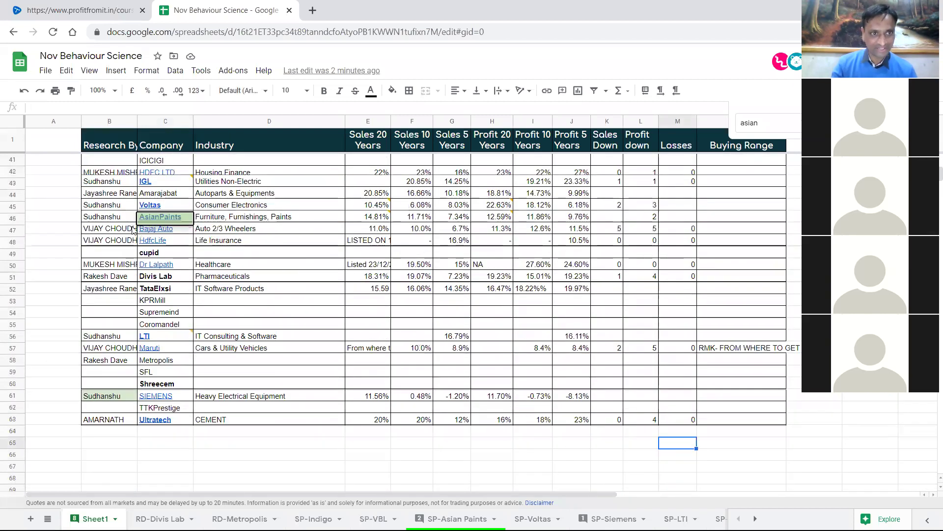
pyautogui.click(124, 279)
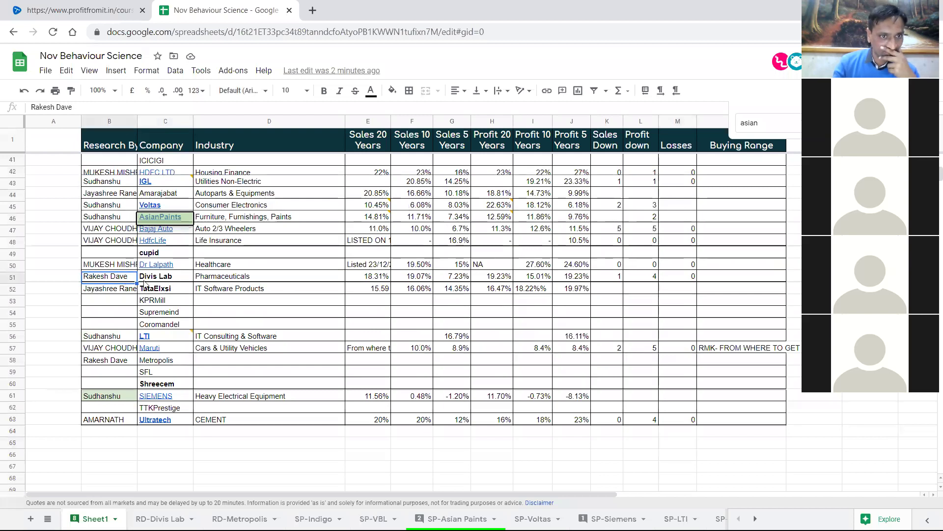
pyautogui.click(161, 276)
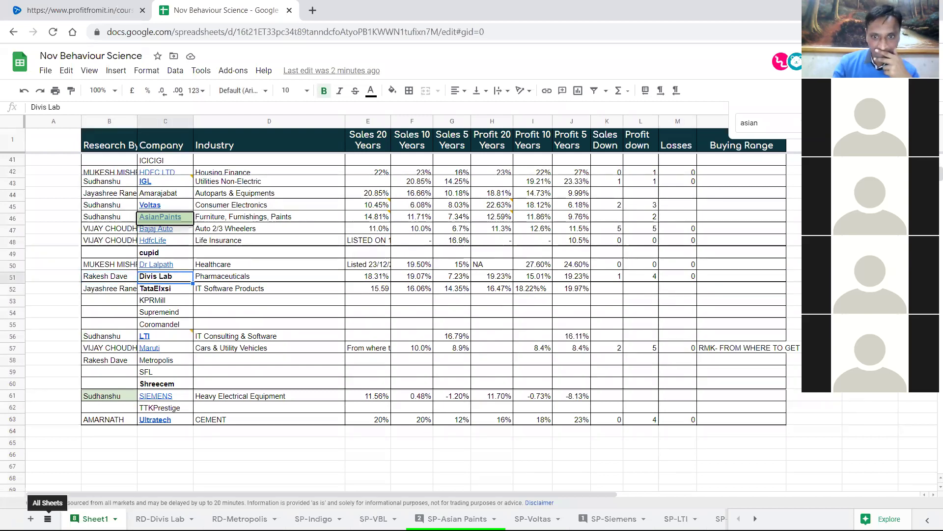
pyautogui.click(273, 317)
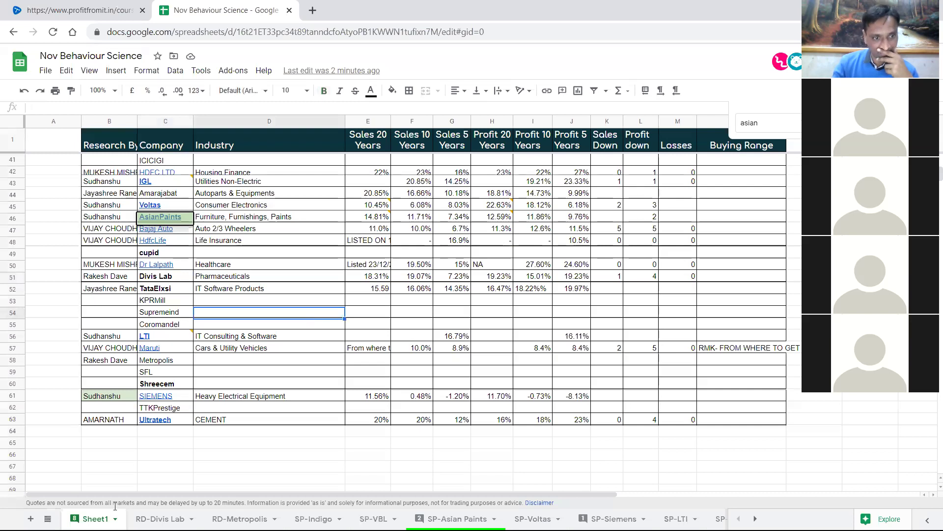
pyautogui.click(160, 518)
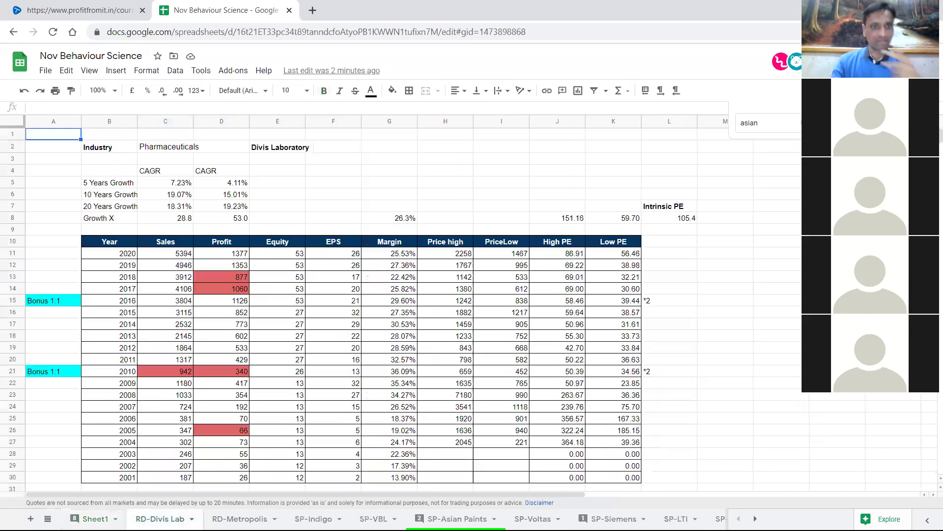
# Remove the decimals from the low price, high PE and low PE values for 2004 to 2020.
pyautogui.scroll(-2, 442, 389)
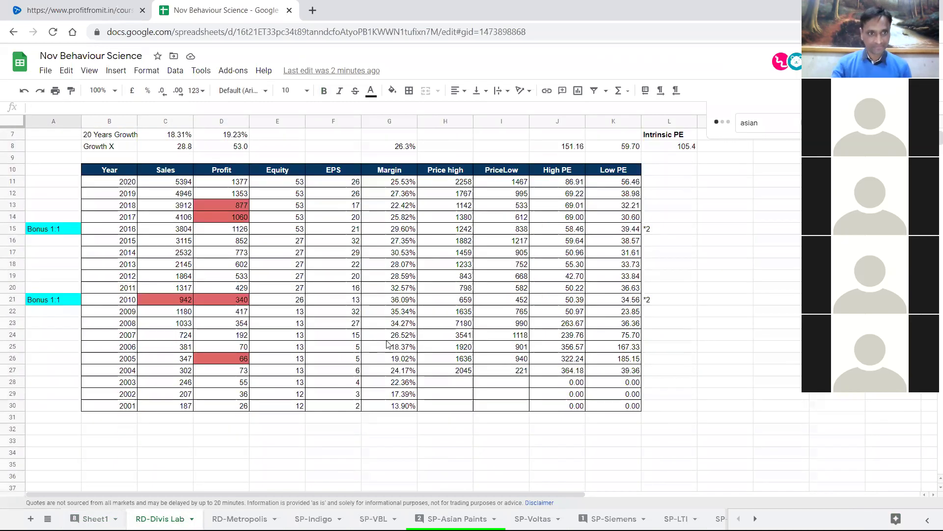
pyautogui.click(294, 423)
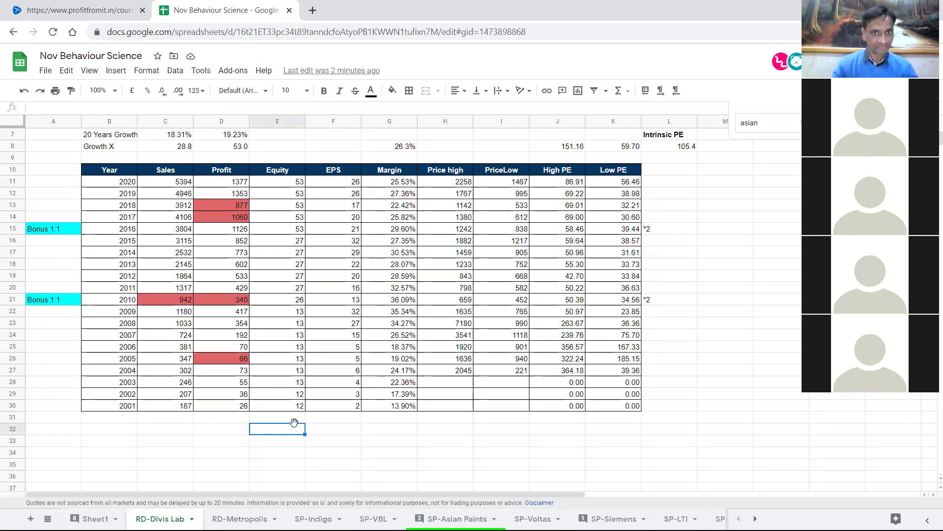
pyautogui.click(517, 186)
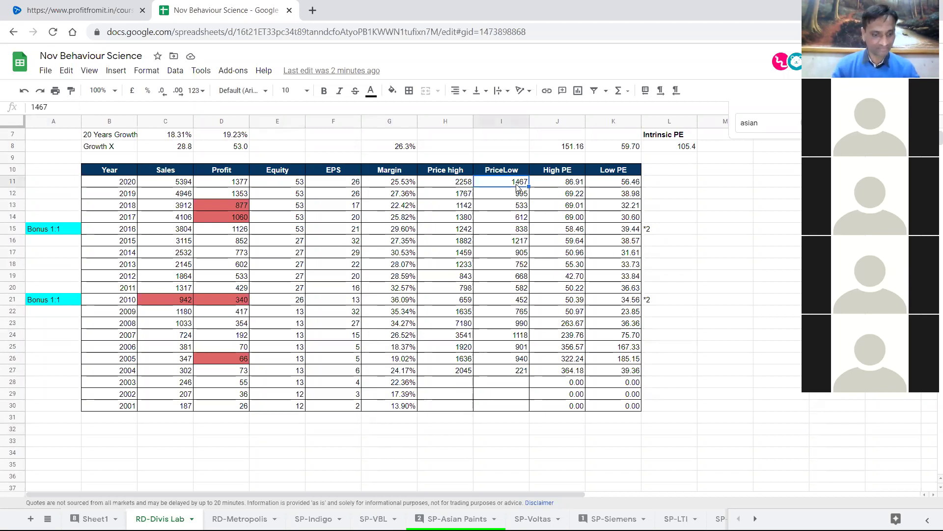
pyautogui.moveTo(517, 186); pyautogui.dragTo(620, 370)
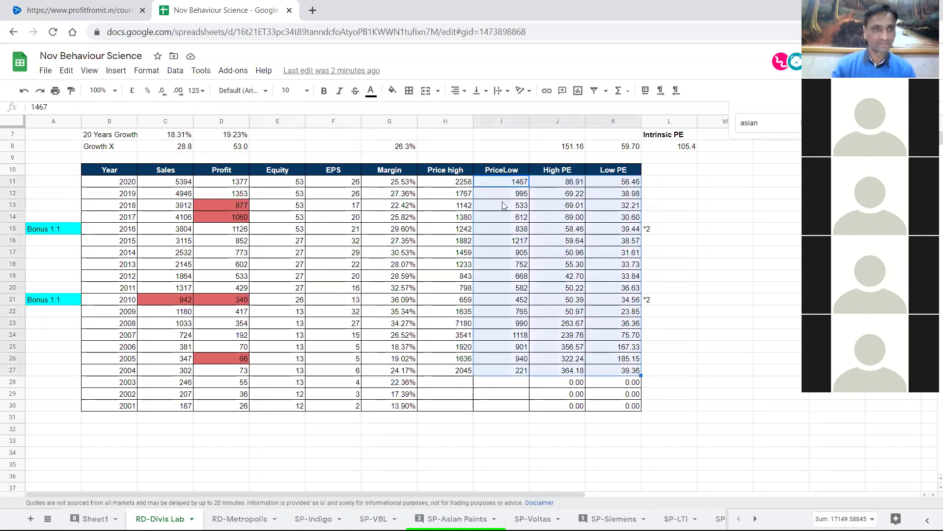
pyautogui.click(183, 93)
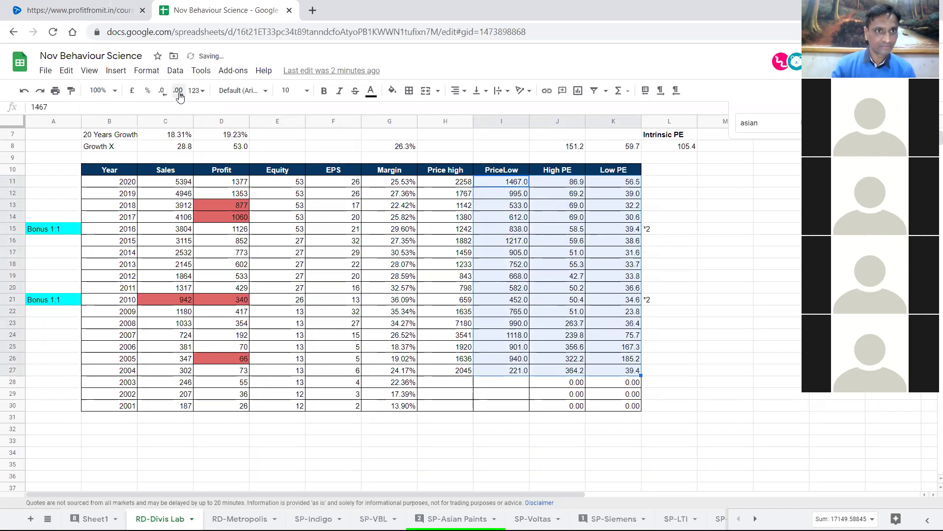
pyautogui.click(163, 92)
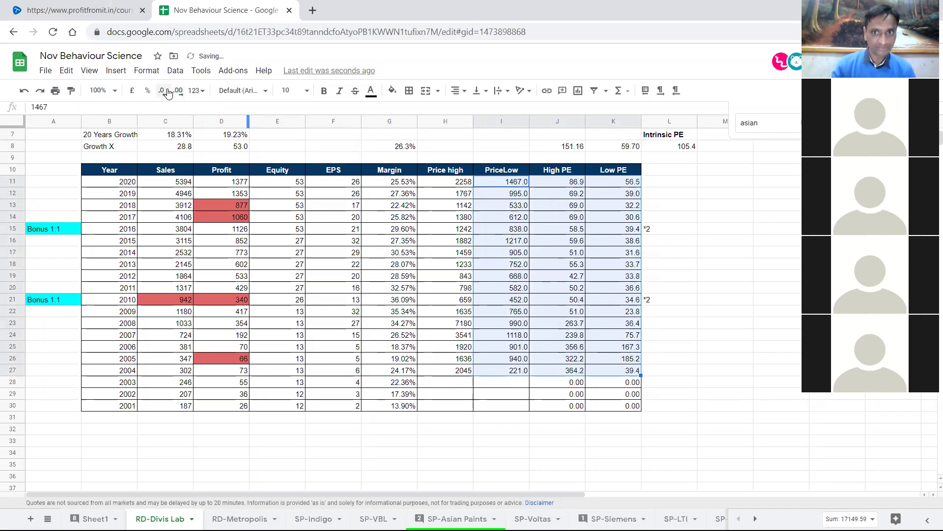
pyautogui.click(352, 312)
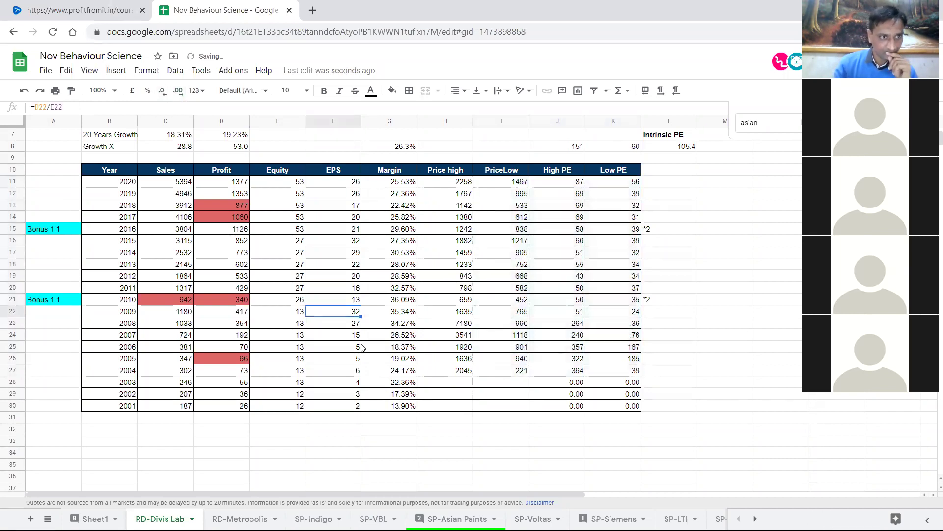
# Go over Divis Laboratory's 2001 to 2020 sales figures, focusing on the highlighted 2010 sales.
pyautogui.scroll(1, 363, 344)
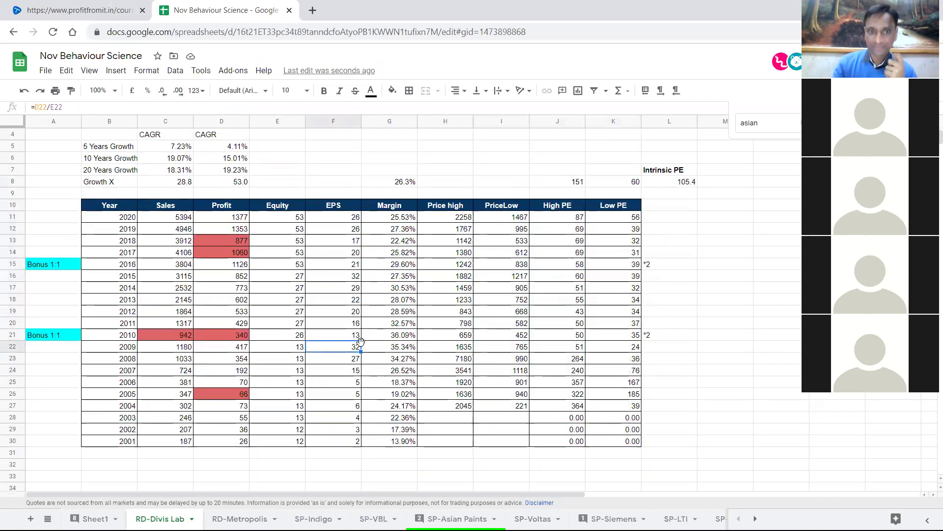
pyautogui.click(340, 457)
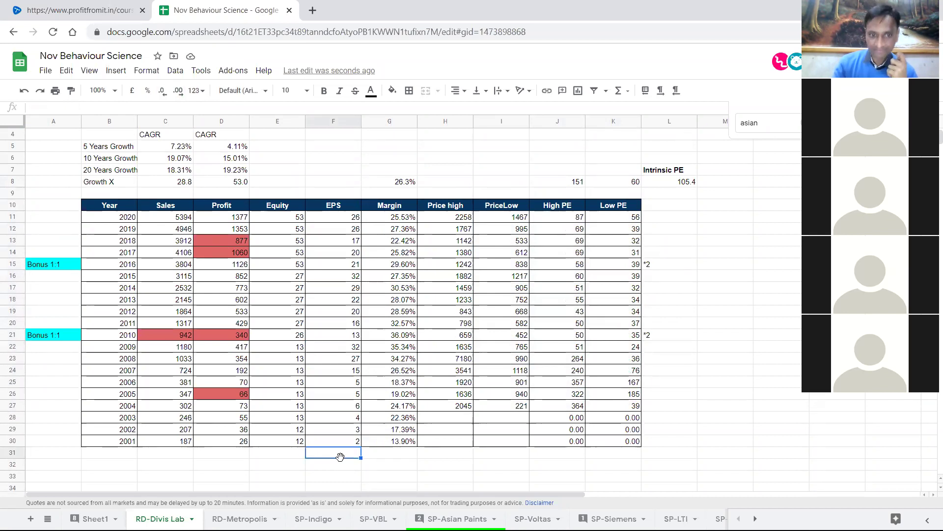
pyautogui.click(394, 456)
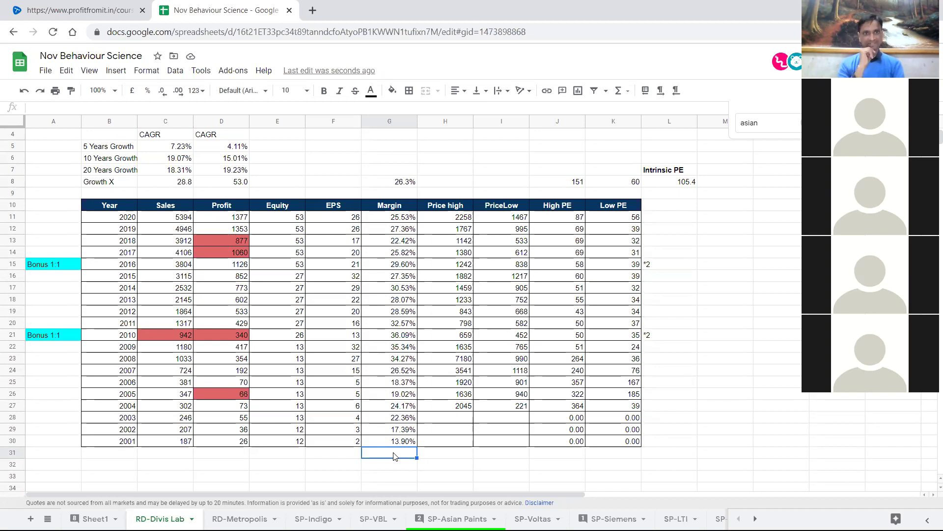
pyautogui.click(177, 442)
pyautogui.keyDown('shift'); pyautogui.click(165, 217); pyautogui.keyUp('shift')
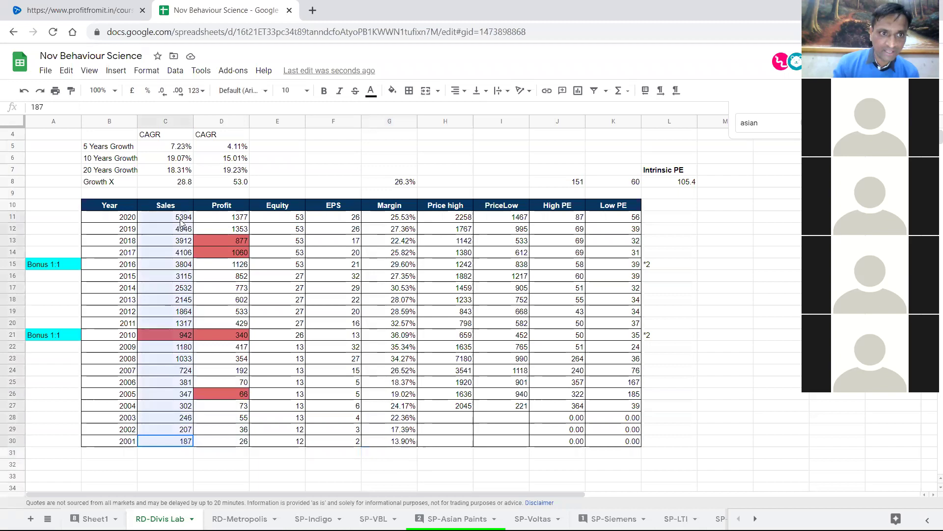
pyautogui.click(160, 336)
pyautogui.click(317, 396)
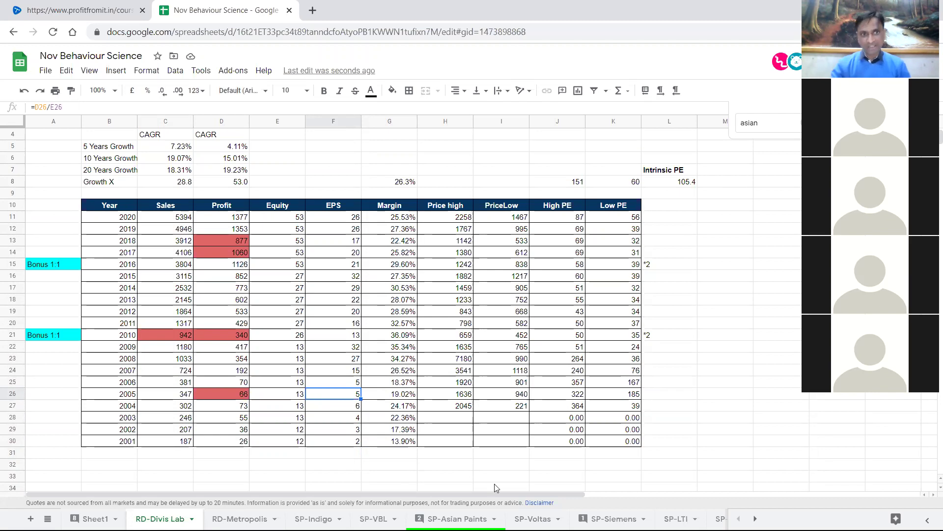
# Check the 5-year sales growth formula against the 2016 to 2020 sales, extending the comparison back to 2015.
pyautogui.moveTo(187, 216); pyautogui.dragTo(184, 265)
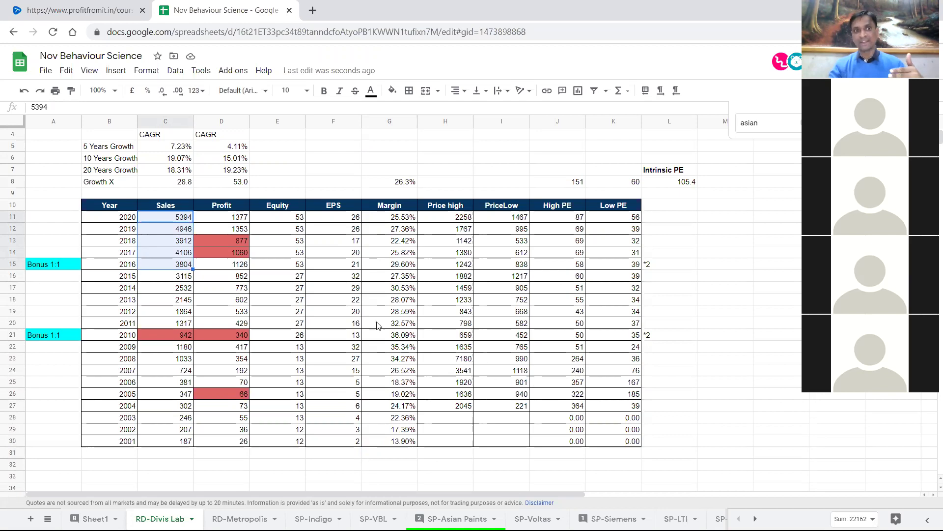
pyautogui.click(180, 149)
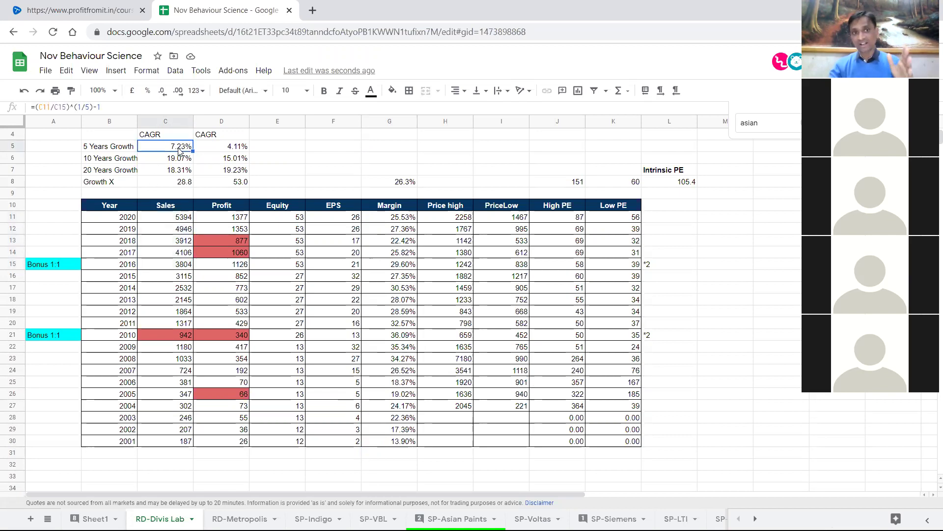
pyautogui.click(396, 315)
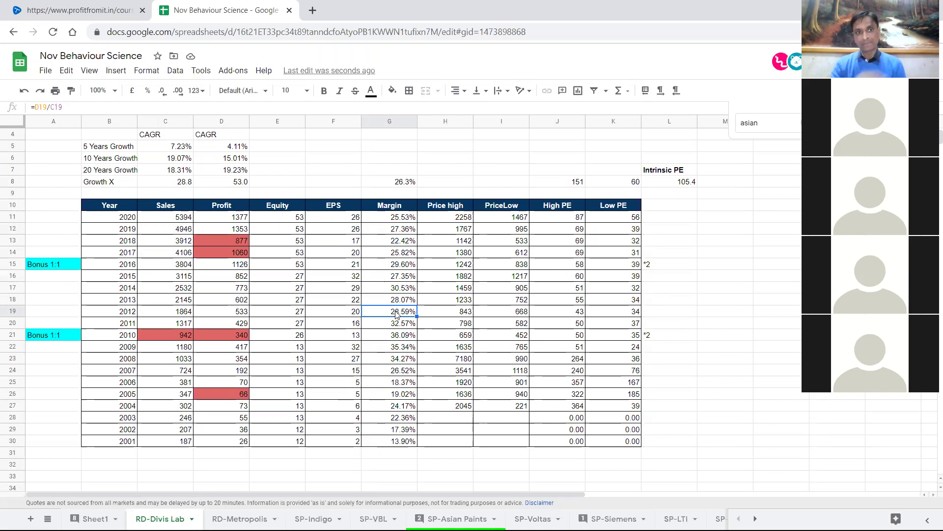
pyautogui.moveTo(183, 220); pyautogui.dragTo(177, 278)
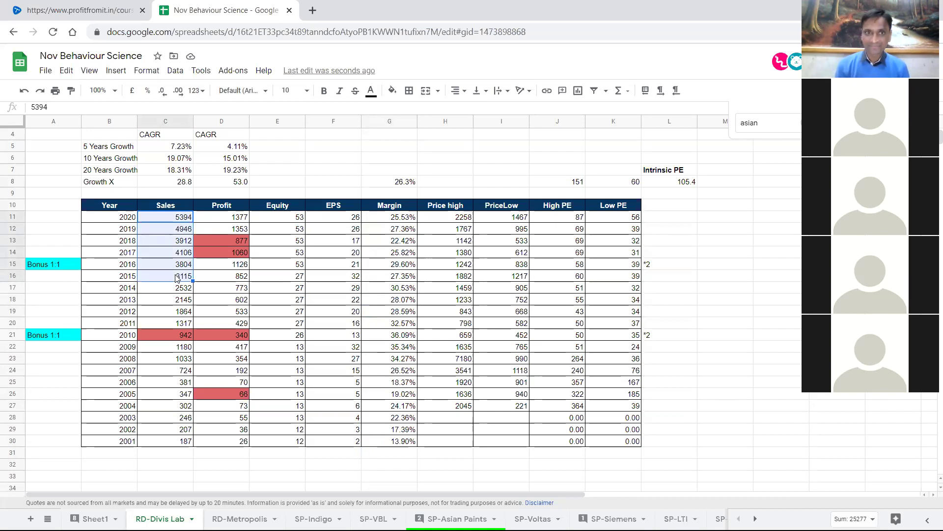
pyautogui.click(323, 268)
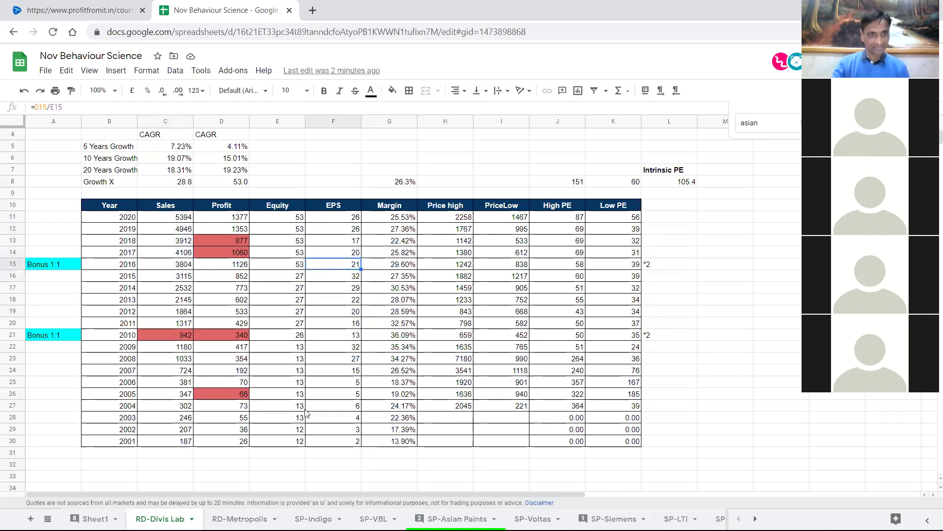
# Examine the overall sales and profit growth multiples alongside the 2020 sales and high price.
pyautogui.click(179, 449)
pyautogui.click(186, 216)
pyautogui.click(310, 252)
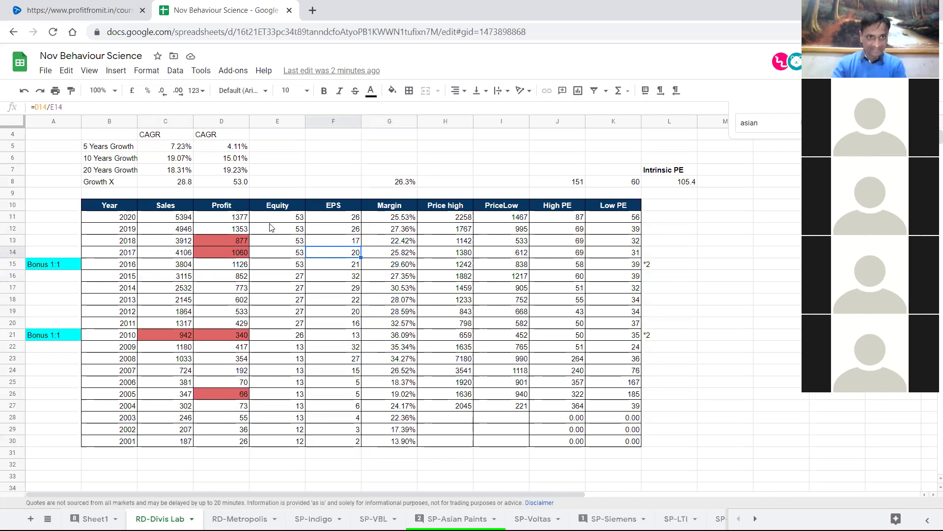
pyautogui.click(240, 187)
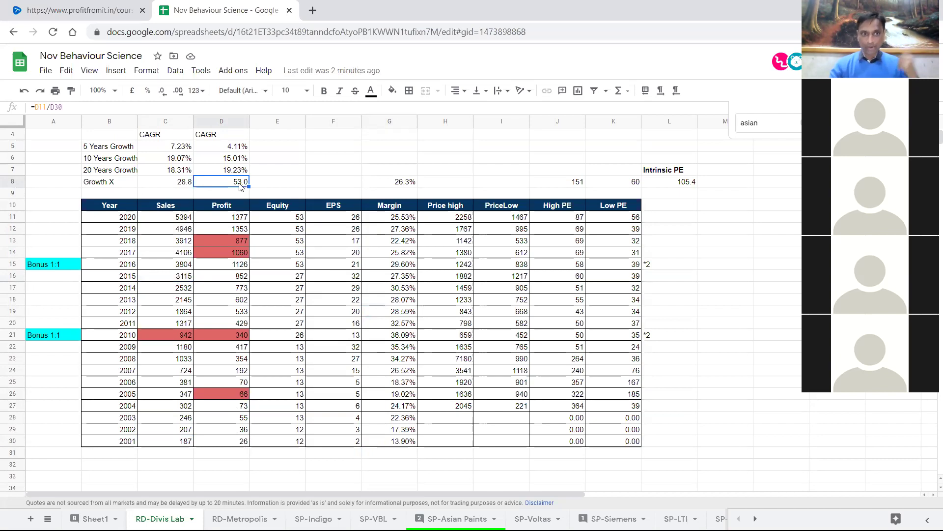
pyautogui.click(465, 253)
pyautogui.click(467, 218)
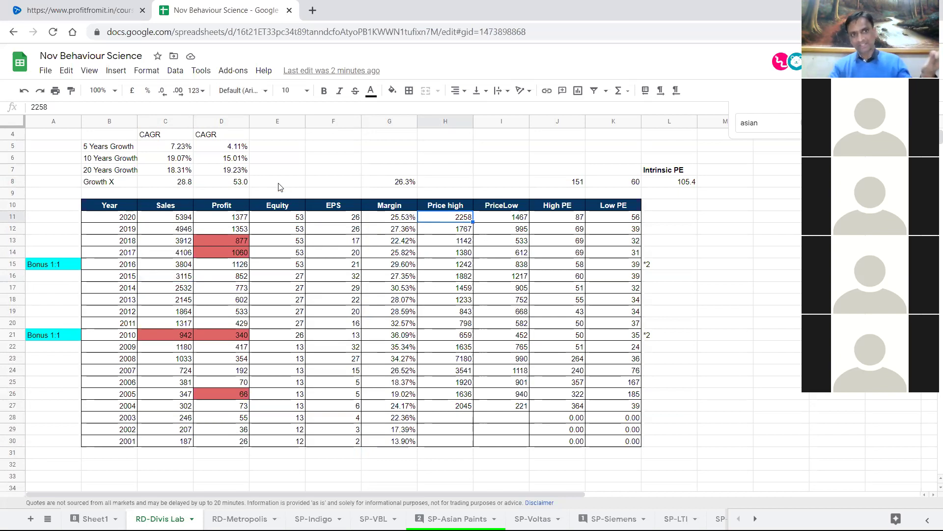
pyautogui.click(184, 185)
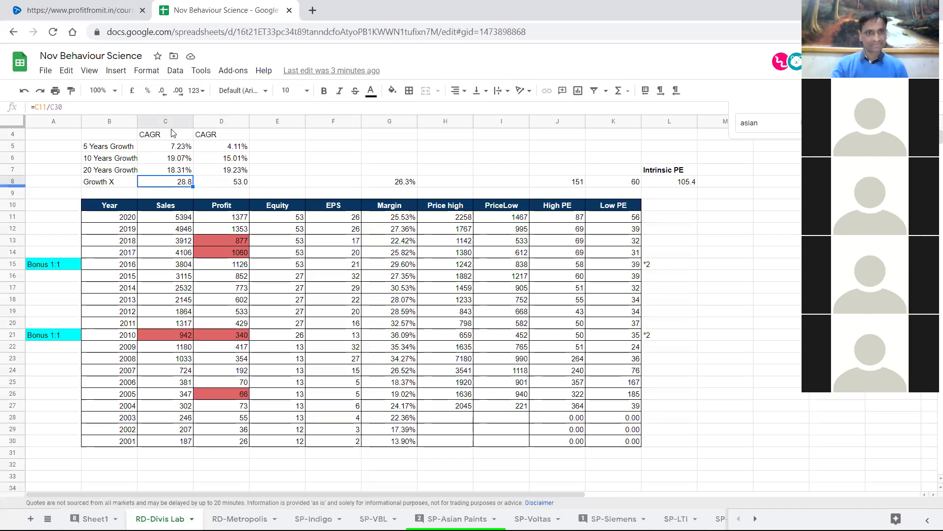
# Examine the high and low prices for 2005 to 2010, the 2004 high PE and the 2016 high price.
pyautogui.moveTo(469, 336); pyautogui.dragTo(517, 399)
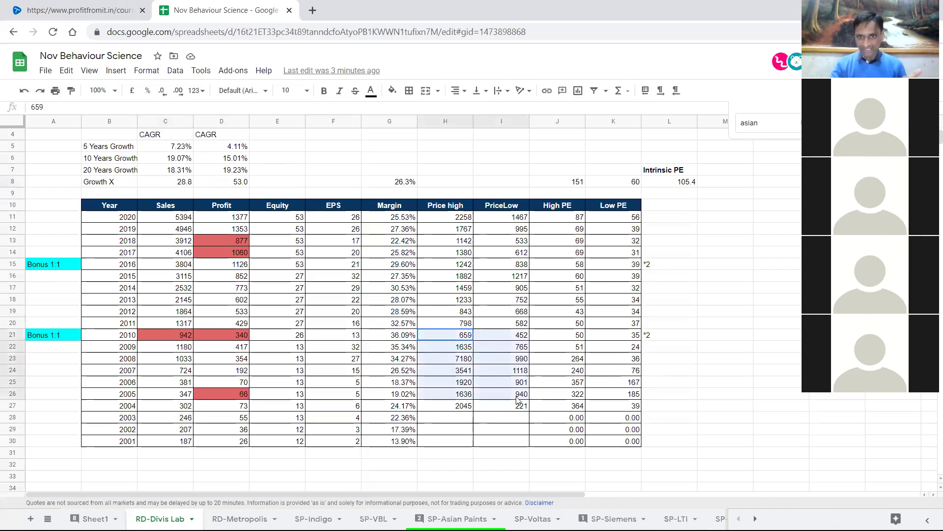
pyautogui.click(750, 287)
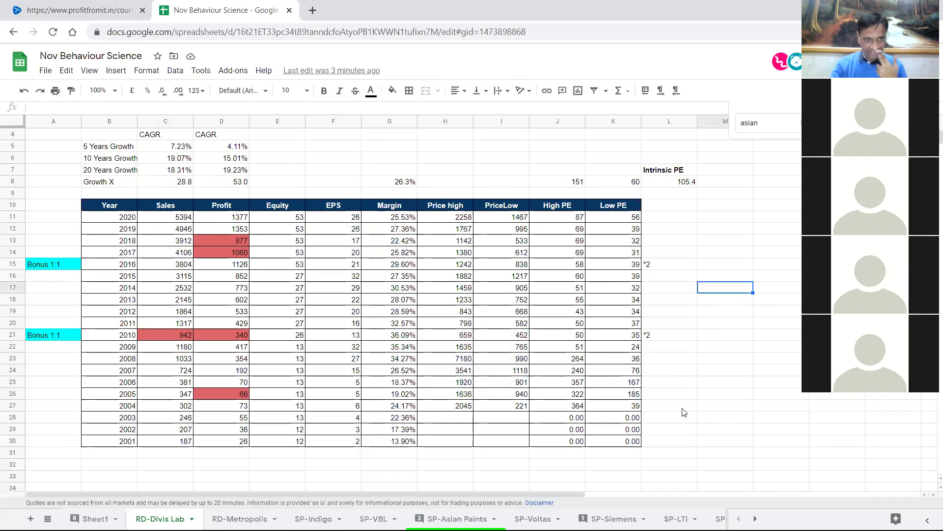
pyautogui.click(576, 408)
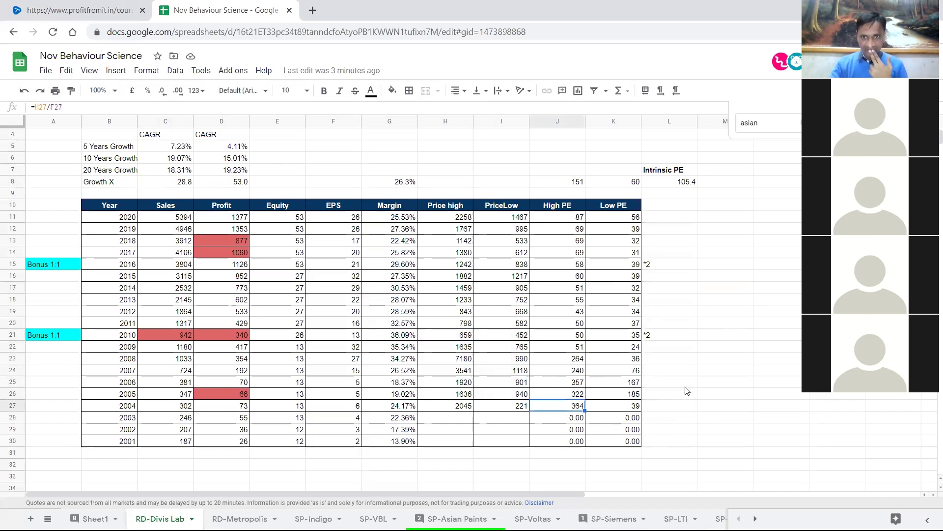
pyautogui.click(724, 323)
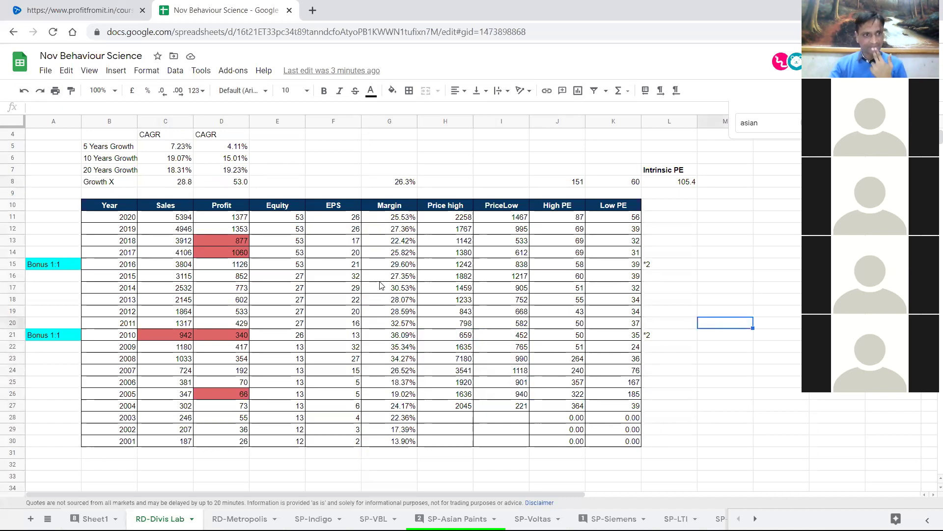
pyautogui.scroll(1, 313, 279)
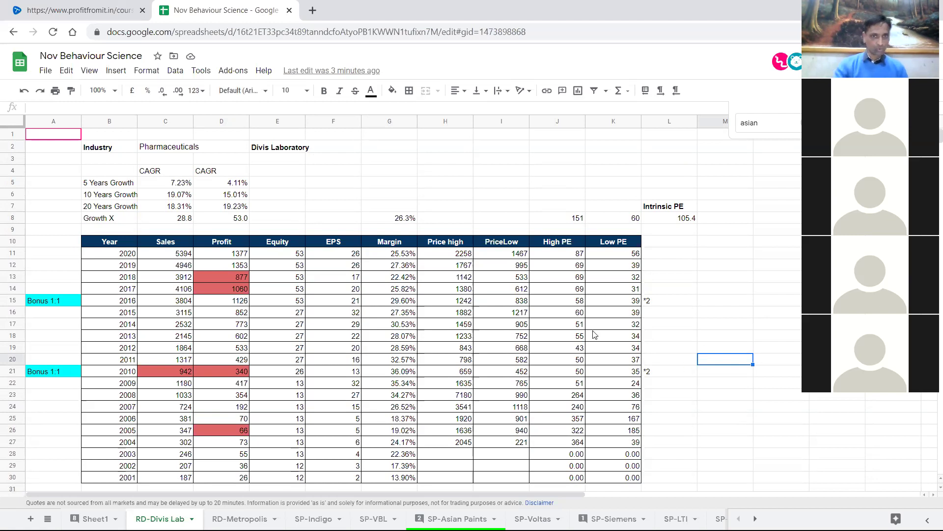
pyautogui.click(462, 303)
pyautogui.scroll(-5, 258, 300)
pyautogui.scroll(5, 260, 300)
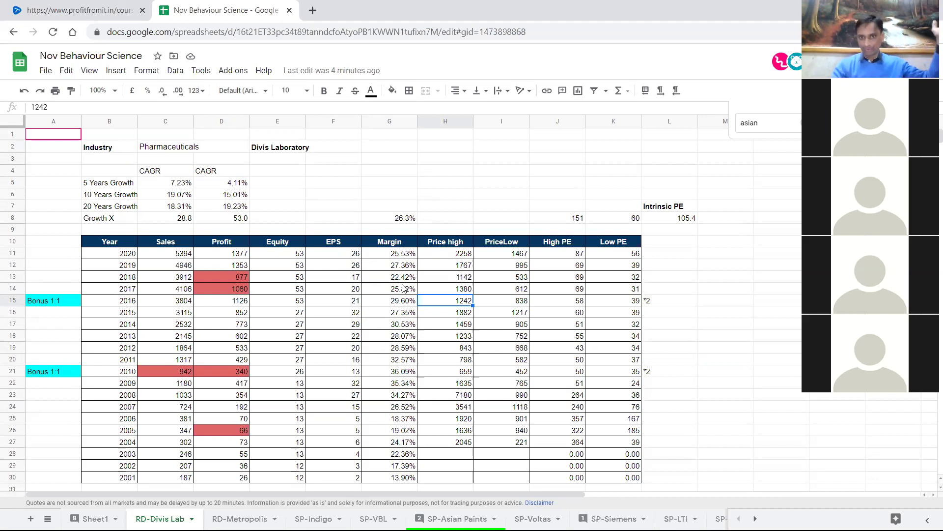
# Examine Divis Laboratory's high and low prices for 2015 to 2019.
pyautogui.click(510, 291)
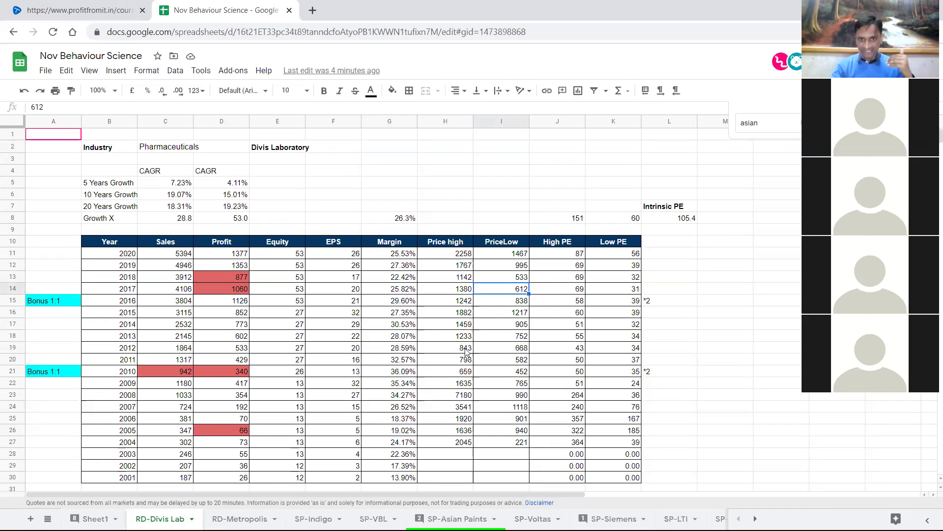
pyautogui.click(468, 312)
pyautogui.moveTo(467, 301); pyautogui.dragTo(460, 266)
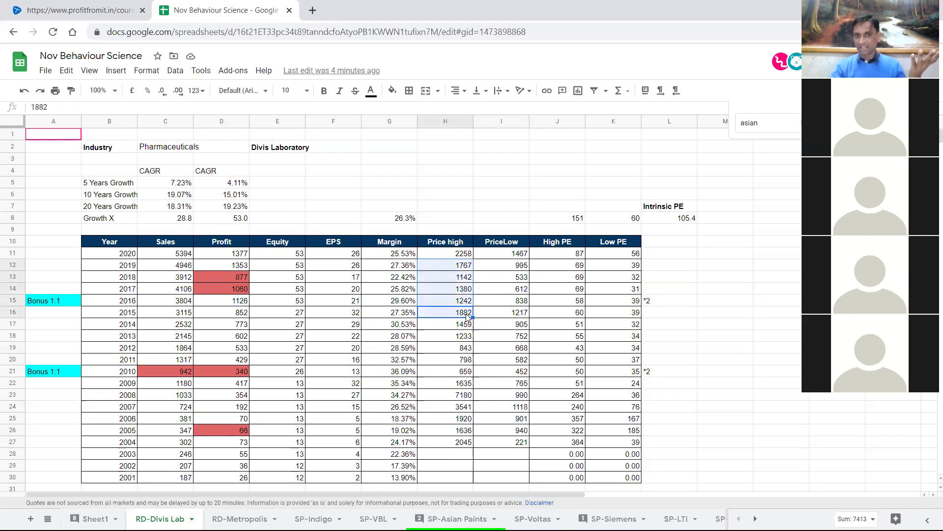
pyautogui.click(465, 269)
pyautogui.moveTo(465, 269); pyautogui.dragTo(528, 321)
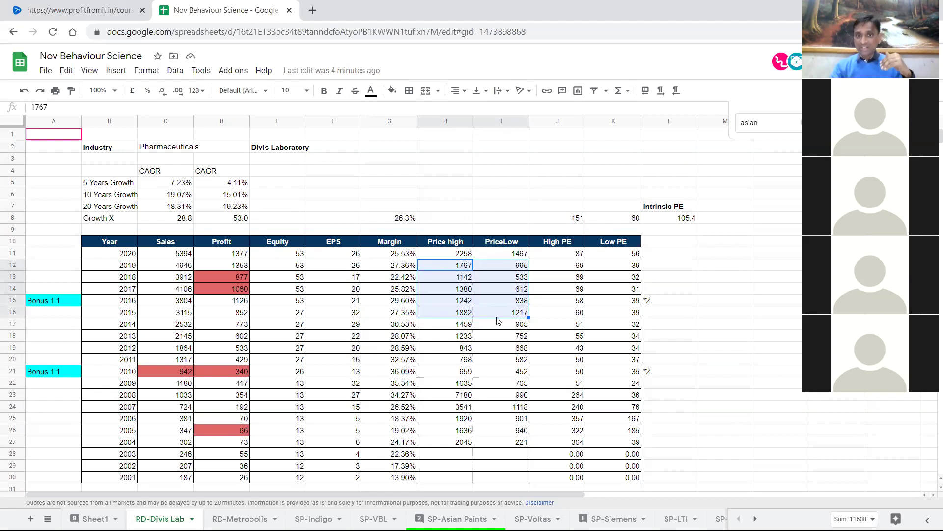
pyautogui.click(514, 316)
pyautogui.keyDown('shift'); pyautogui.click(456, 266); pyautogui.keyUp('shift')
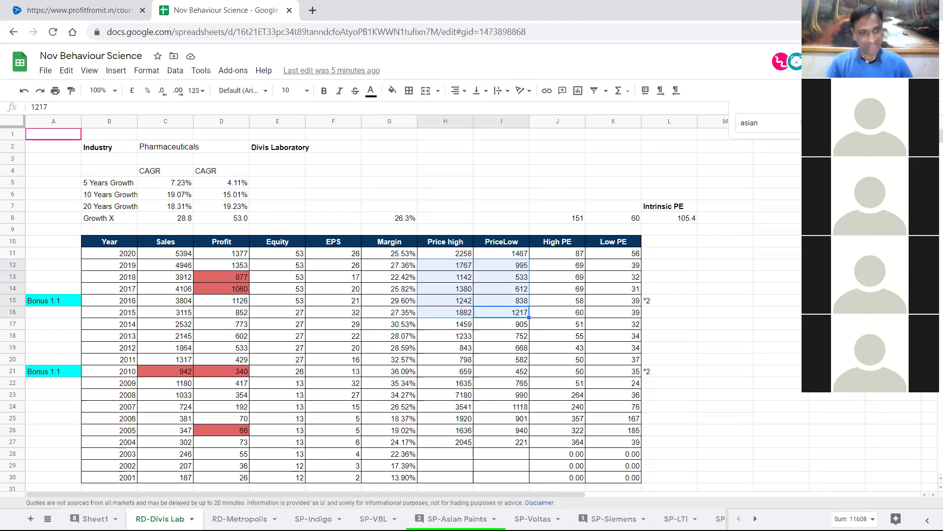
# Switch to Sheet1 and go over the researcher and company entries from LTI to Metropolis, ending on TataElxsi.
pyautogui.click(48, 519)
pyautogui.click(90, 372)
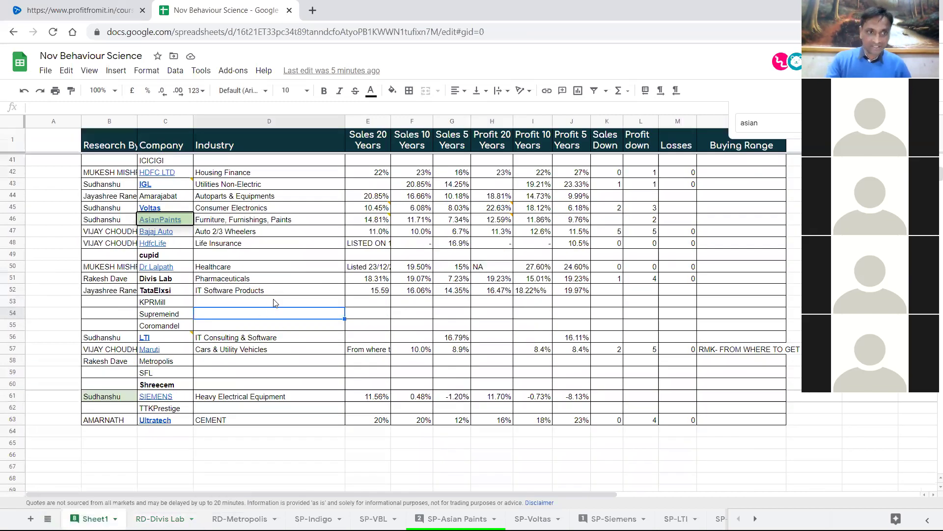
pyautogui.click(111, 349)
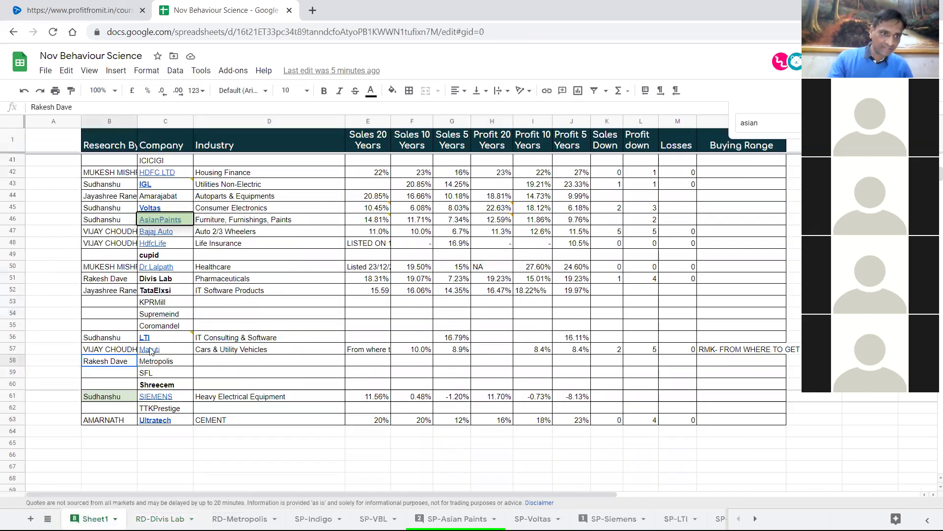
pyautogui.click(111, 337)
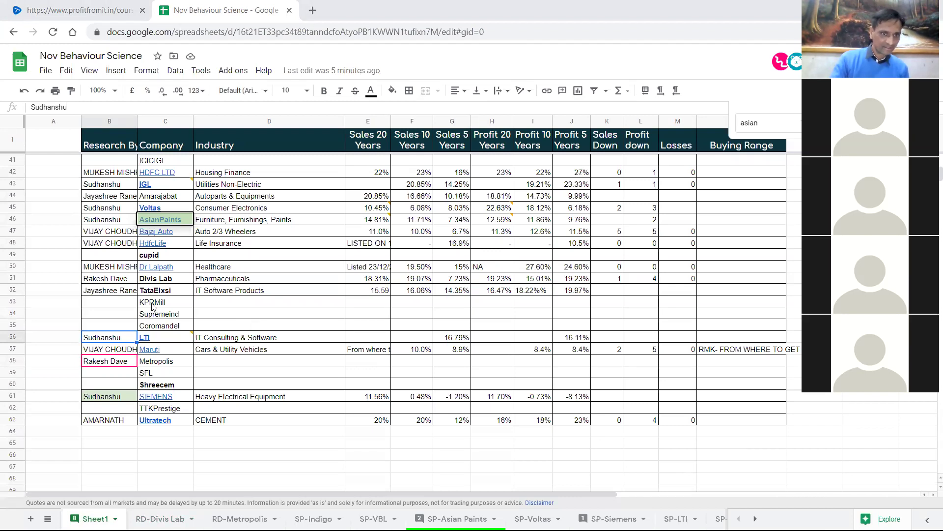
pyautogui.click(172, 293)
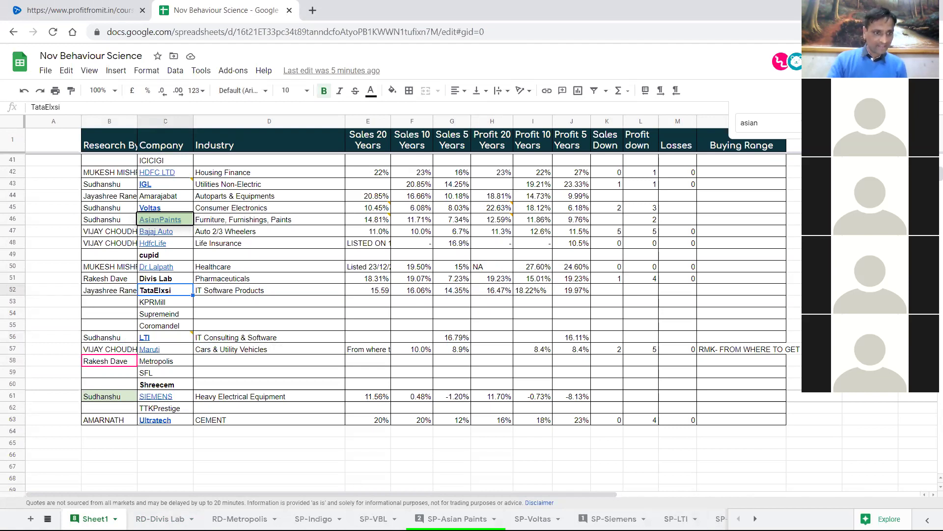
pyautogui.click(48, 518)
pyautogui.scroll(-10, 134, 399)
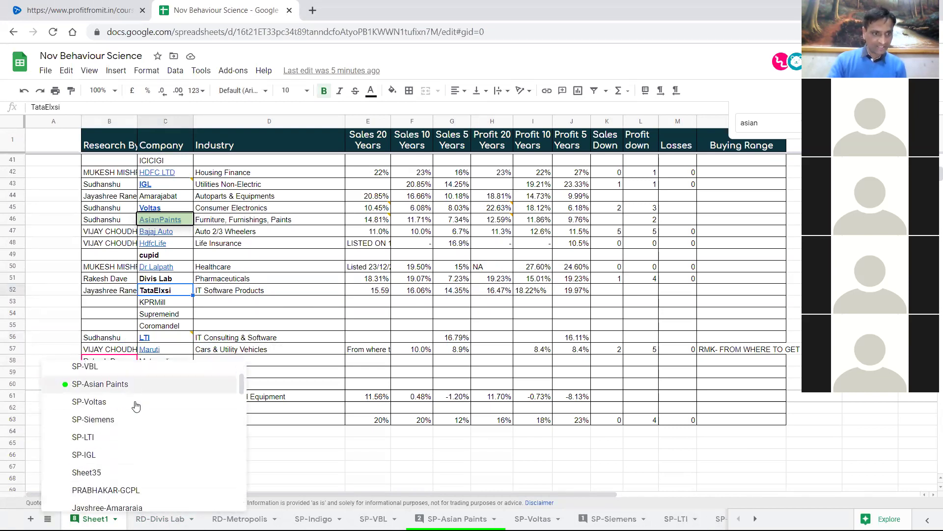
pyautogui.scroll(3, 143, 407)
pyautogui.scroll(-6, 175, 415)
pyautogui.scroll(-10, 175, 415)
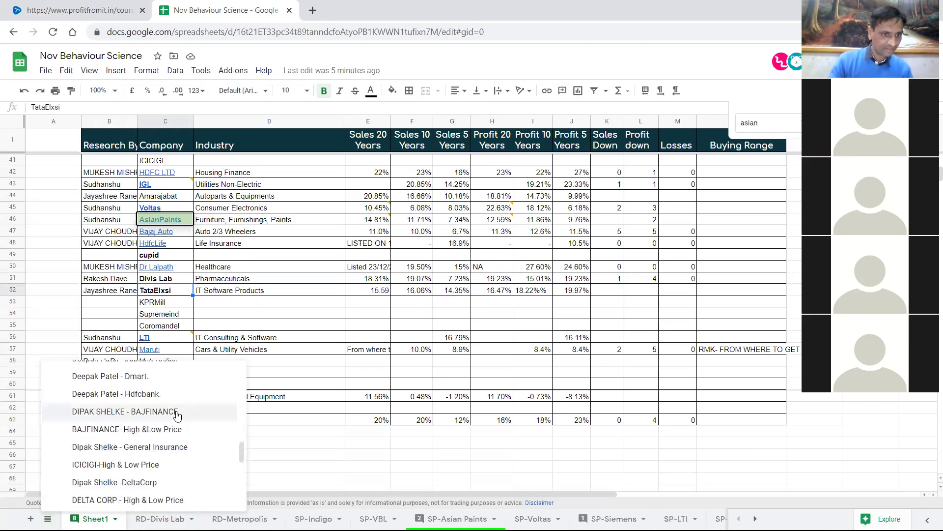
pyautogui.scroll(-5, 170, 417)
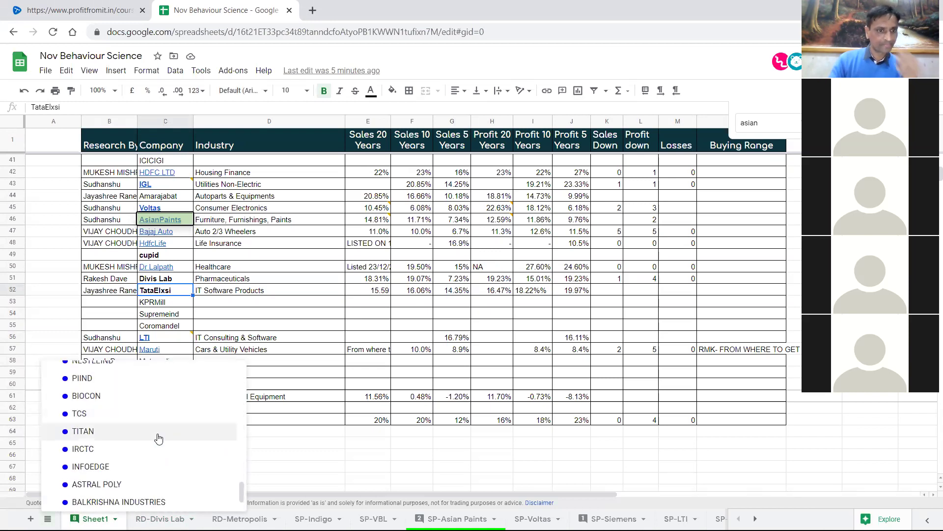
pyautogui.scroll(10, 157, 490)
pyautogui.click(332, 339)
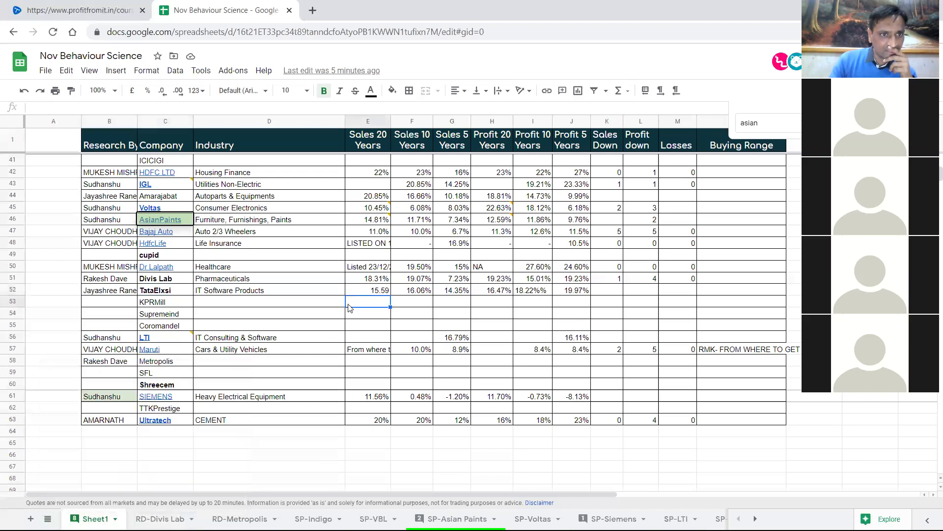
# Open the Tata Elxsi research sheet for the TataElxsi entry in the company list.
pyautogui.click(266, 295)
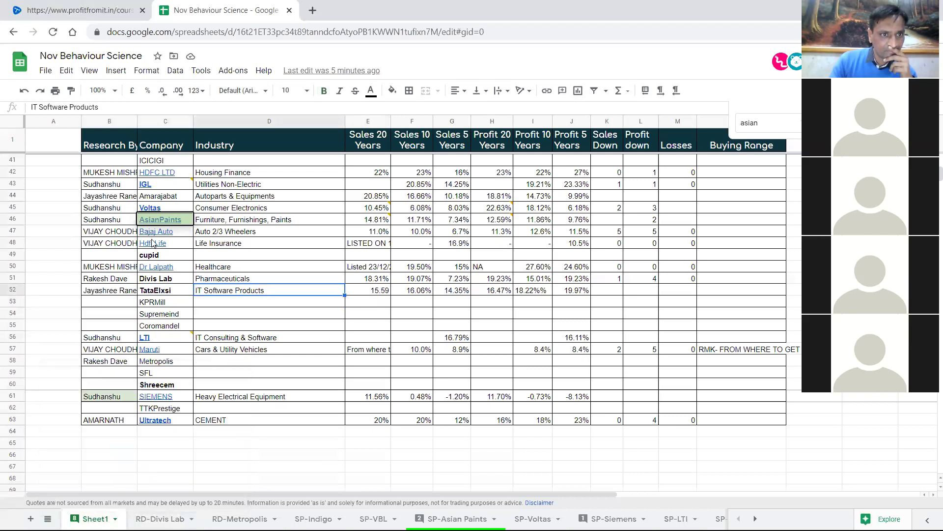
pyautogui.click(169, 291)
pyautogui.click(47, 519)
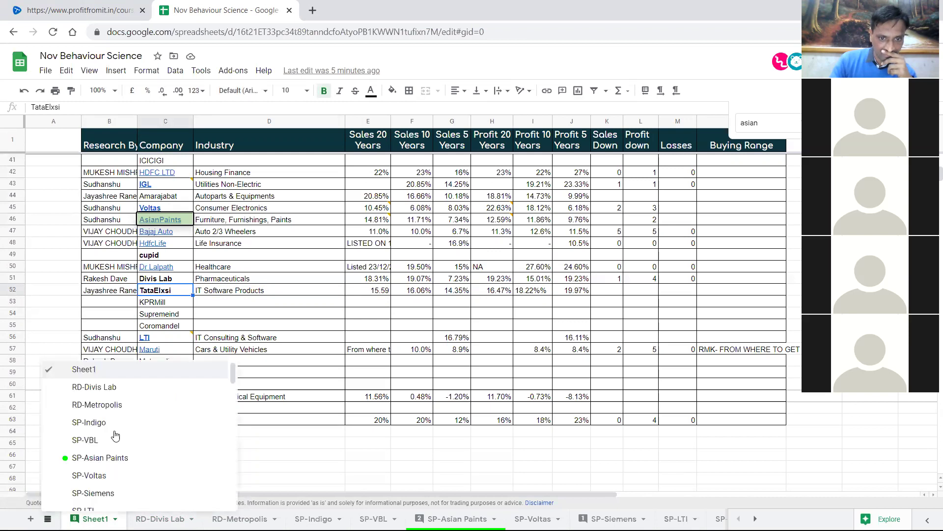
pyautogui.scroll(-7, 130, 433)
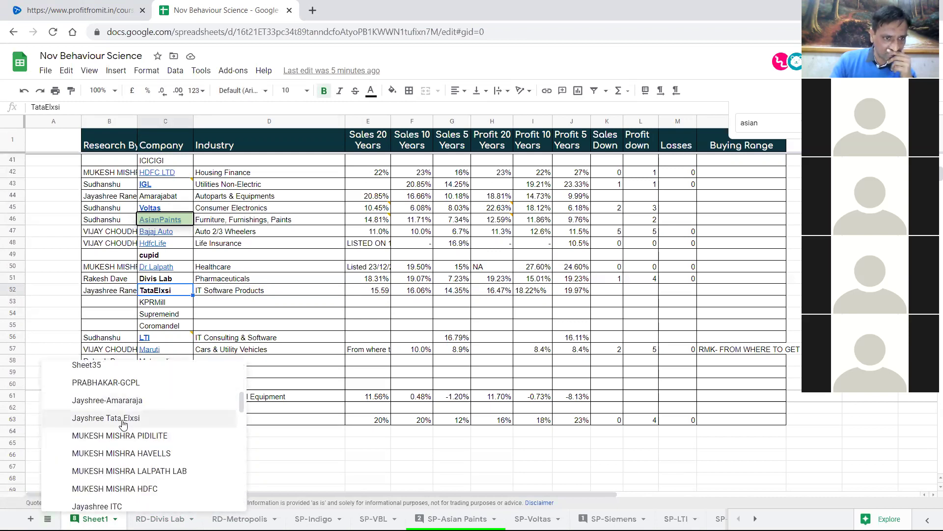
pyautogui.click(126, 419)
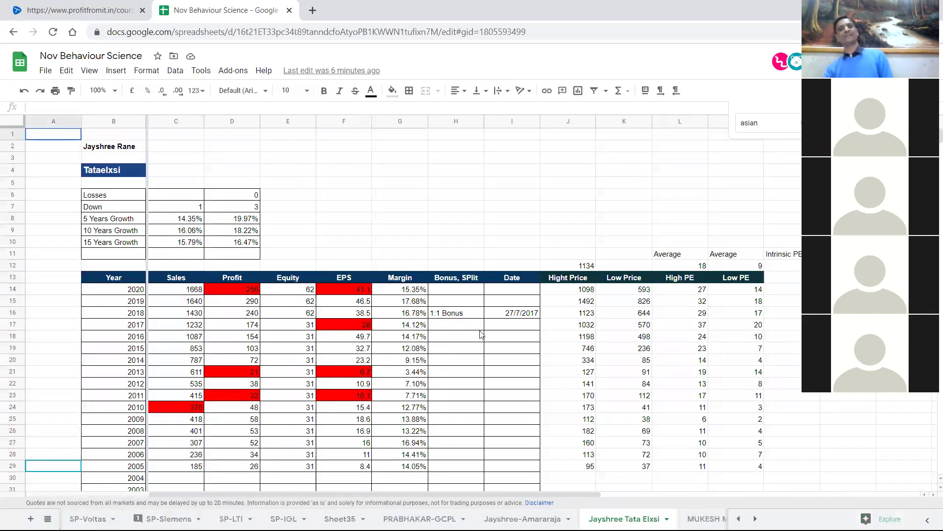
# Examine Tata Elxsi's 2012 and 2013 profits, 2012 high price and 2005 to 2017 equity.
pyautogui.click(480, 336)
pyautogui.scroll(-1, 627, 327)
pyautogui.scroll(-1, 627, 327)
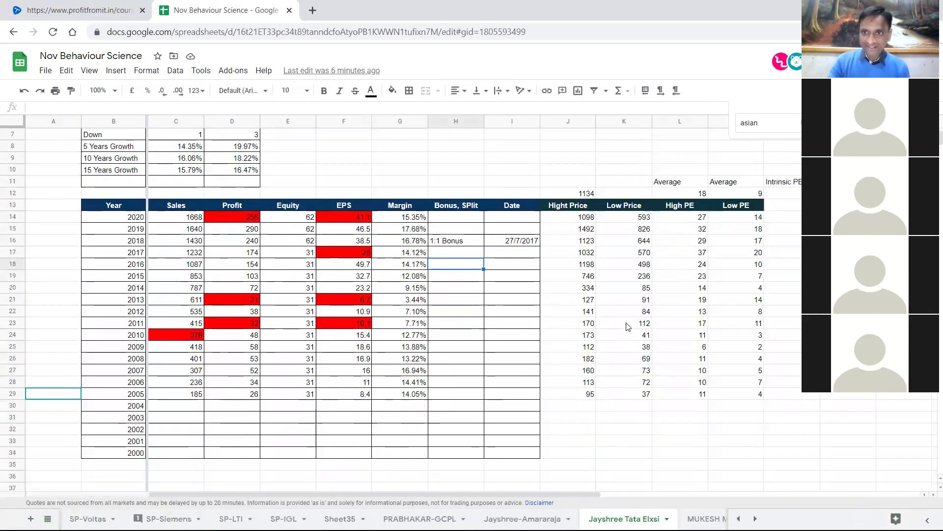
pyautogui.scroll(-1, 628, 327)
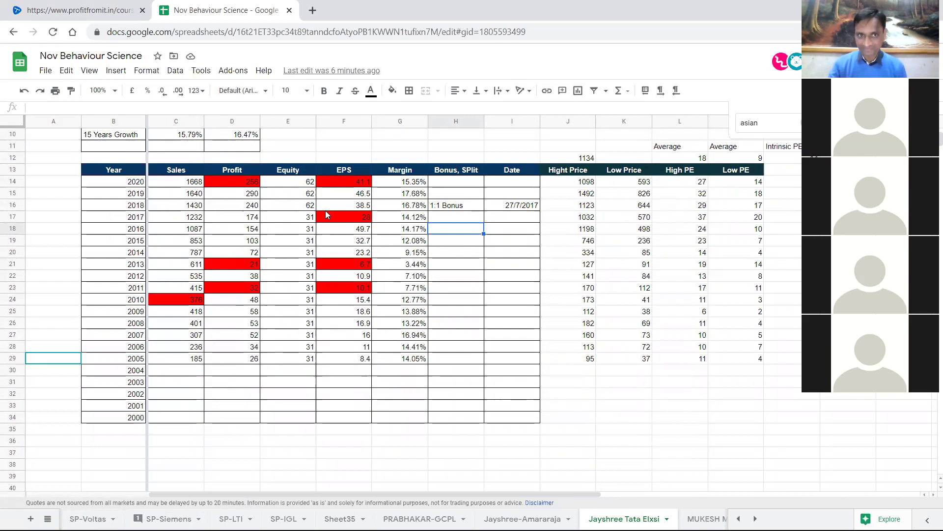
pyautogui.click(248, 268)
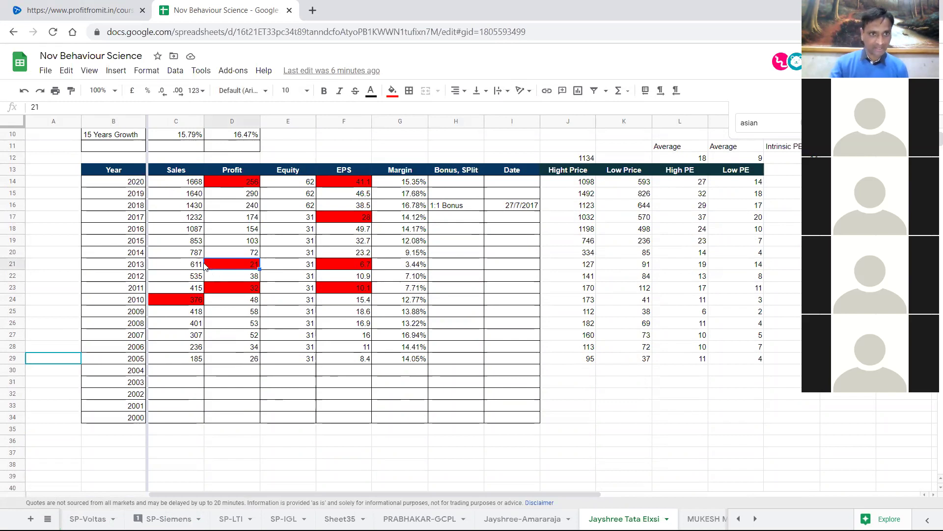
pyautogui.click(254, 288)
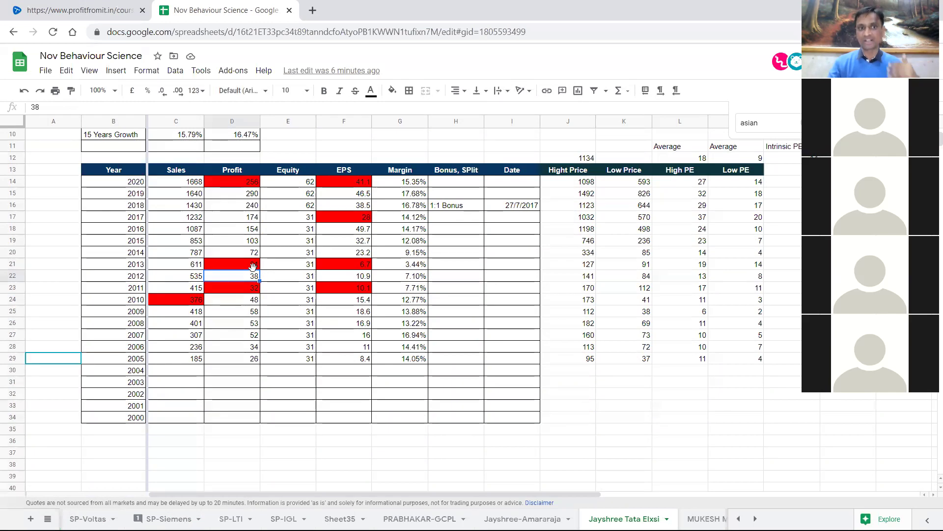
pyautogui.click(252, 266)
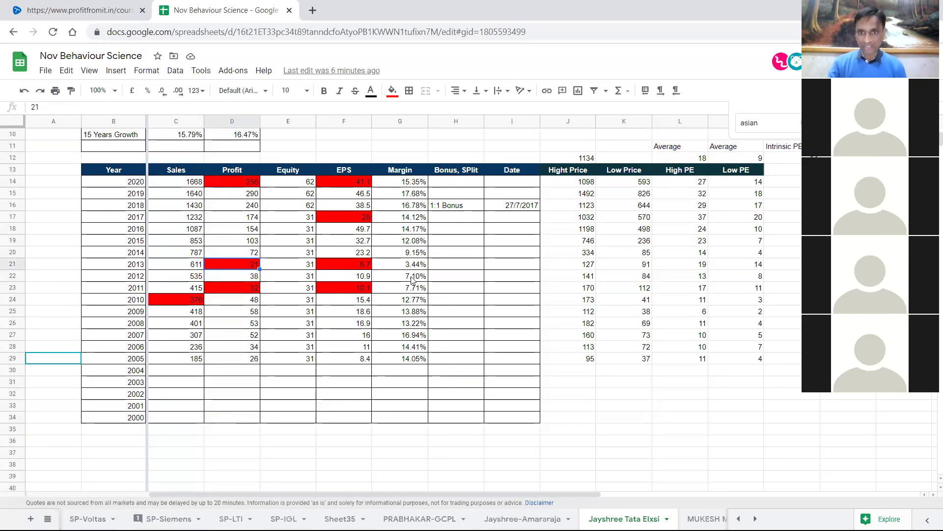
pyautogui.click(587, 277)
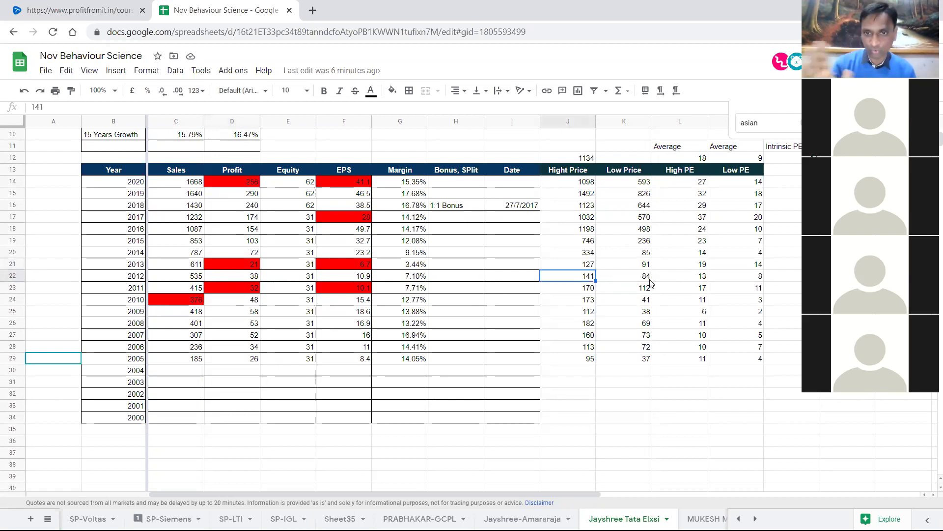
pyautogui.moveTo(310, 359); pyautogui.dragTo(310, 217)
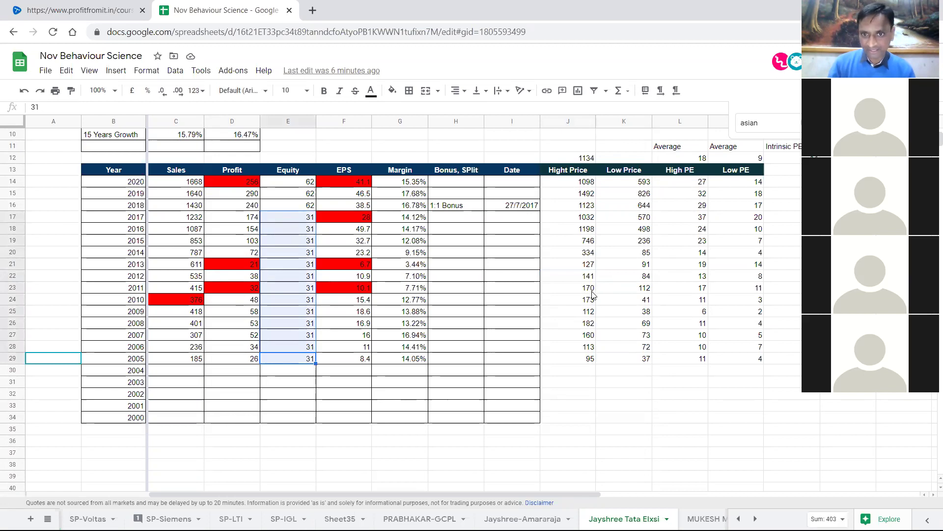
# Make Tata Elxsi's high and low prices for 2010 to 2013 bold.
pyautogui.moveTo(596, 302); pyautogui.dragTo(632, 269)
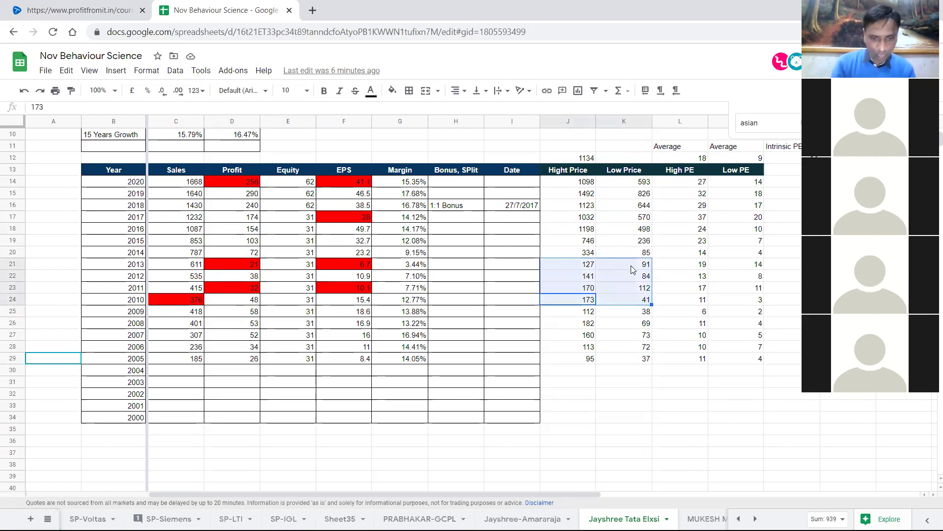
pyautogui.hotkey('ctrl', 'b')
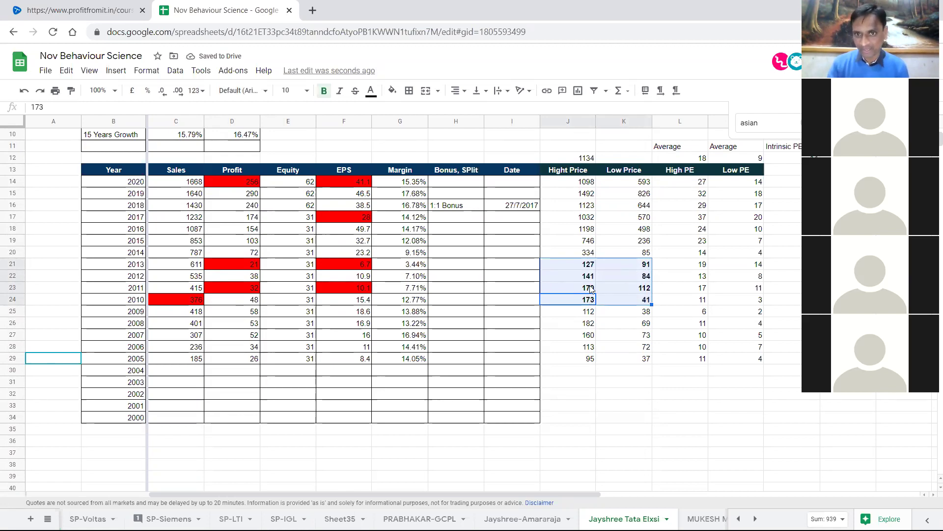
# Go through the high prices year by year from 2010 to 2014, comparing them with the bold high and low price block.
pyautogui.click(588, 301)
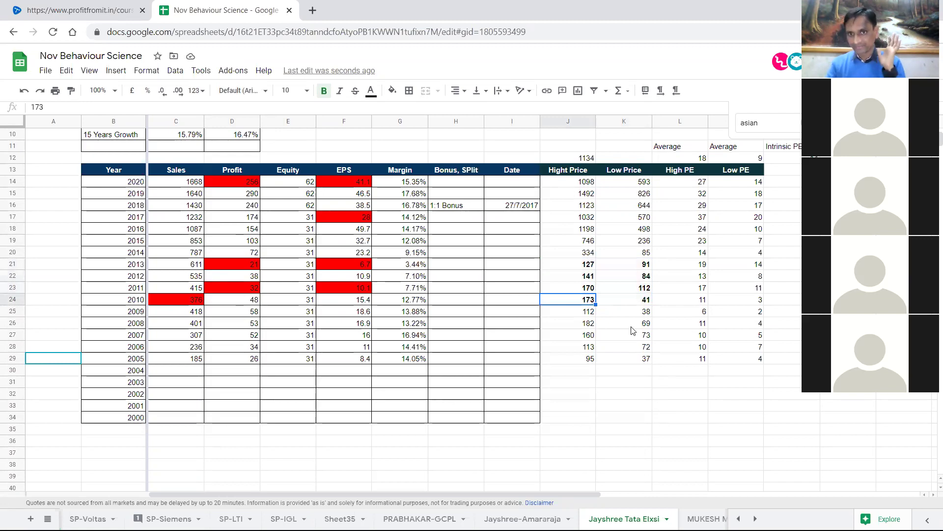
pyautogui.click(587, 290)
pyautogui.click(588, 276)
pyautogui.click(588, 265)
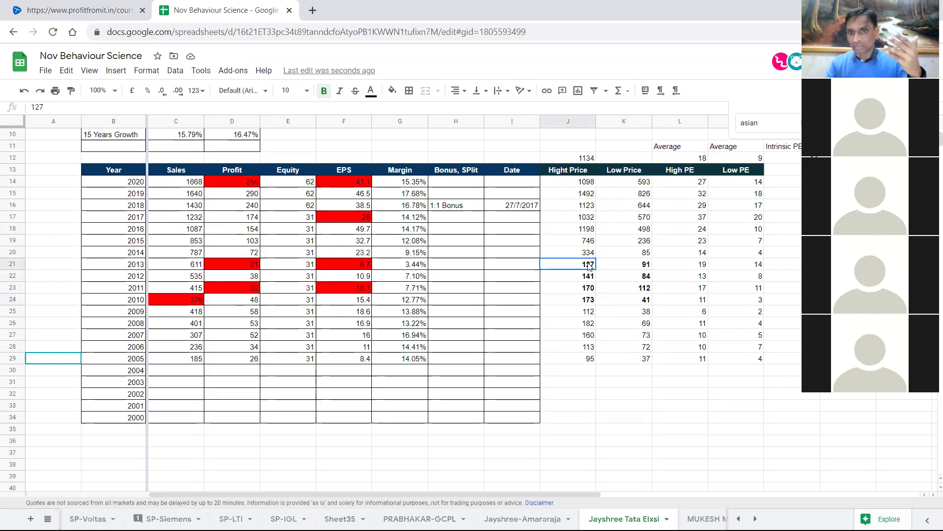
pyautogui.click(587, 252)
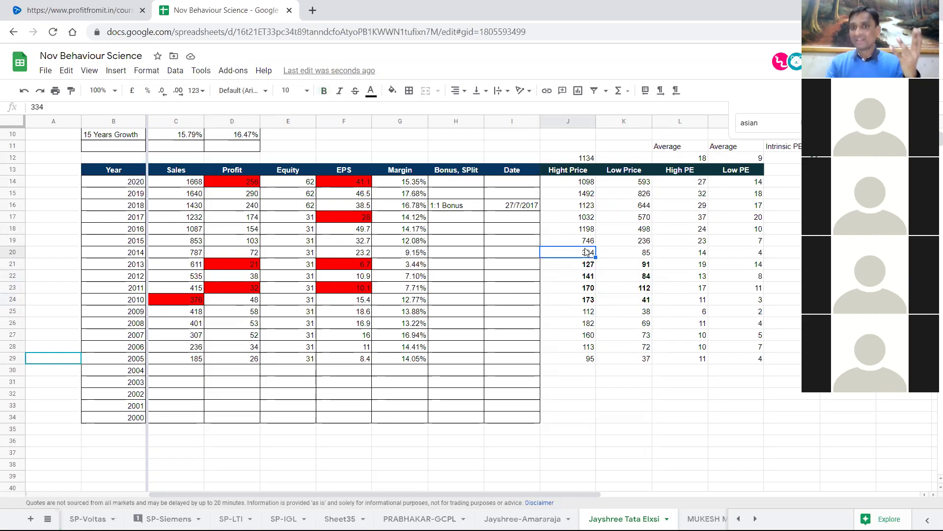
pyautogui.moveTo(587, 268); pyautogui.dragTo(642, 302)
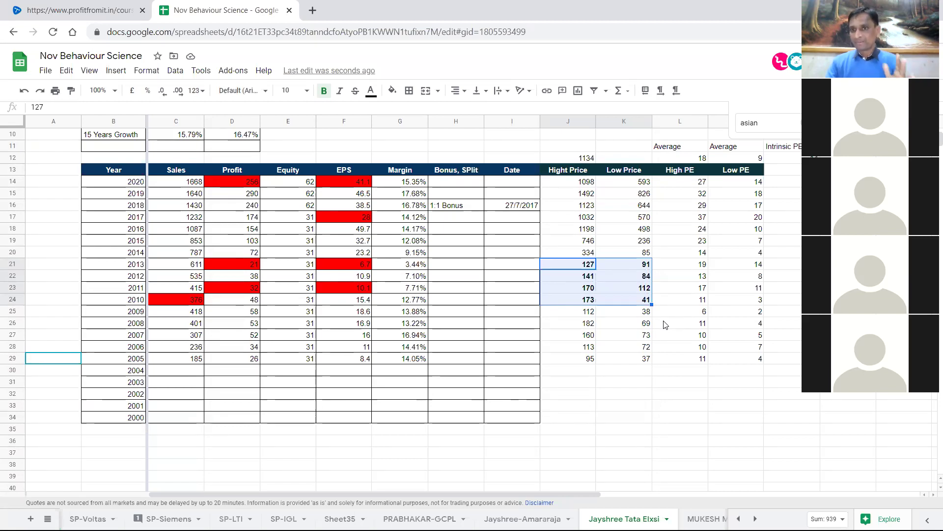
pyautogui.moveTo(575, 264); pyautogui.dragTo(628, 306)
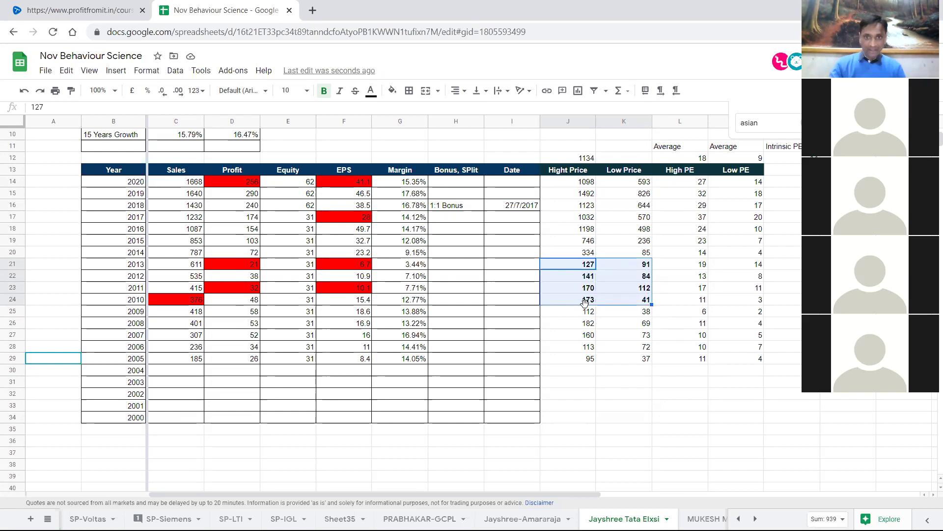
# Examine Tata Elxsi's profits year by year from 2010 to 2013, extending the comparison back to 2009.
pyautogui.click(245, 303)
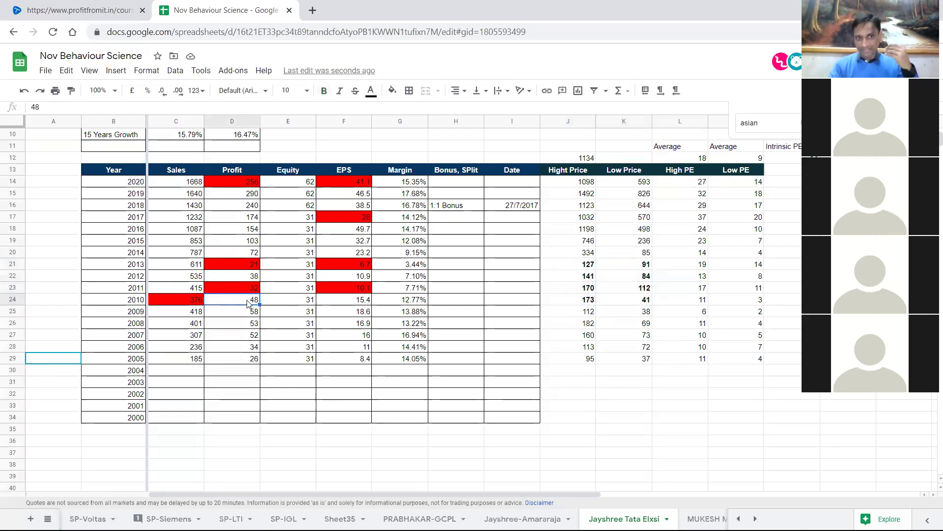
pyautogui.press('Up')
pyautogui.click(247, 278)
pyautogui.click(254, 265)
pyautogui.moveTo(255, 266); pyautogui.dragTo(255, 314)
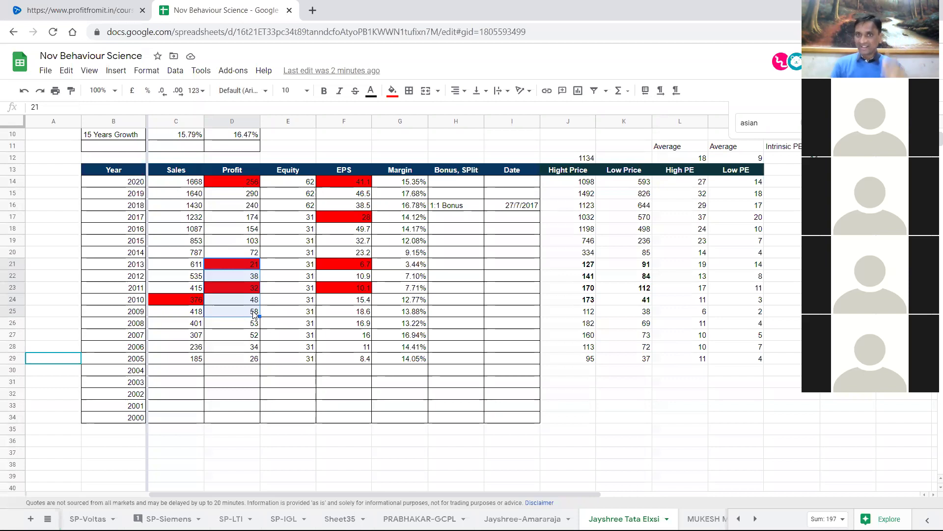
# Review the high and low prices for 2010 to 2013 again, extending the range back to 2009.
pyautogui.moveTo(588, 266); pyautogui.dragTo(647, 303)
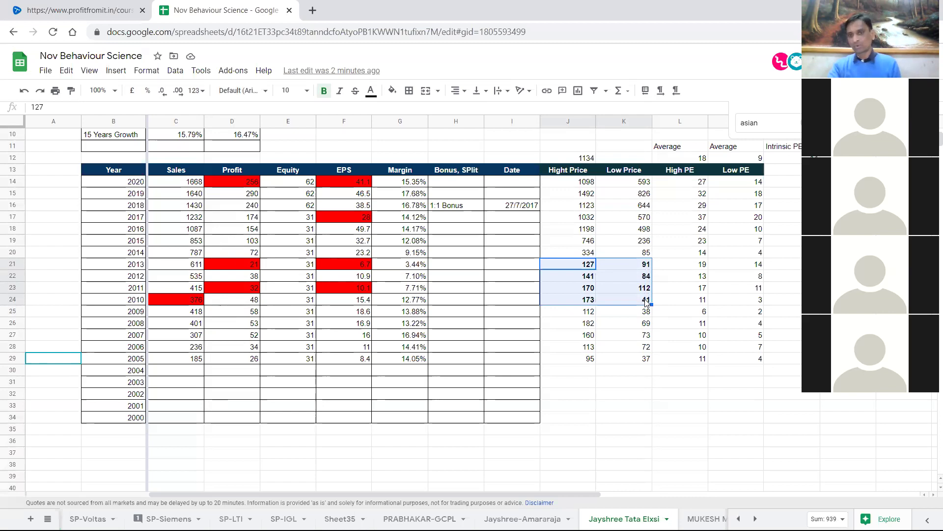
pyautogui.moveTo(646, 302); pyautogui.dragTo(578, 272)
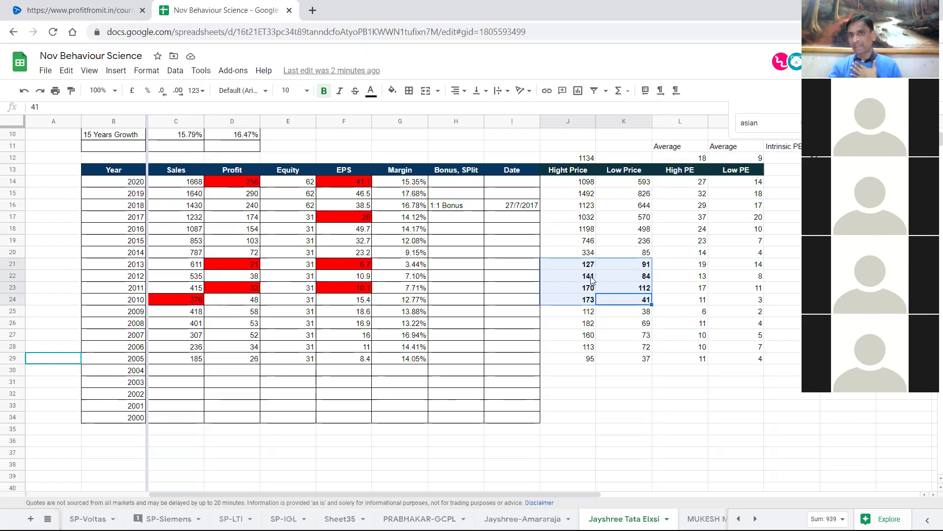
pyautogui.moveTo(579, 266); pyautogui.dragTo(647, 310)
pyautogui.moveTo(649, 309); pyautogui.dragTo(649, 310)
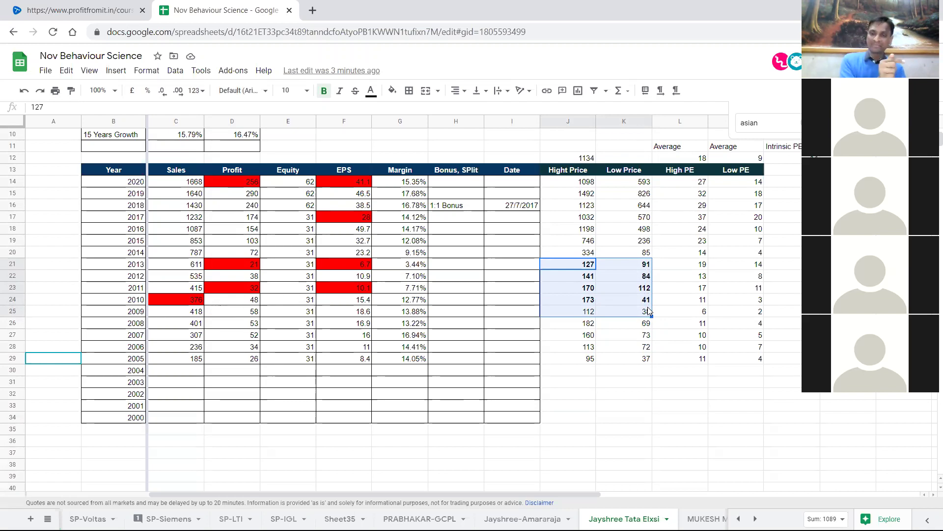
# Compare Tata Elxsi's bold 2010 to 2013 prices with the 2013 and 2020 profits and the price range from 2006 to 2020.
pyautogui.click(620, 301)
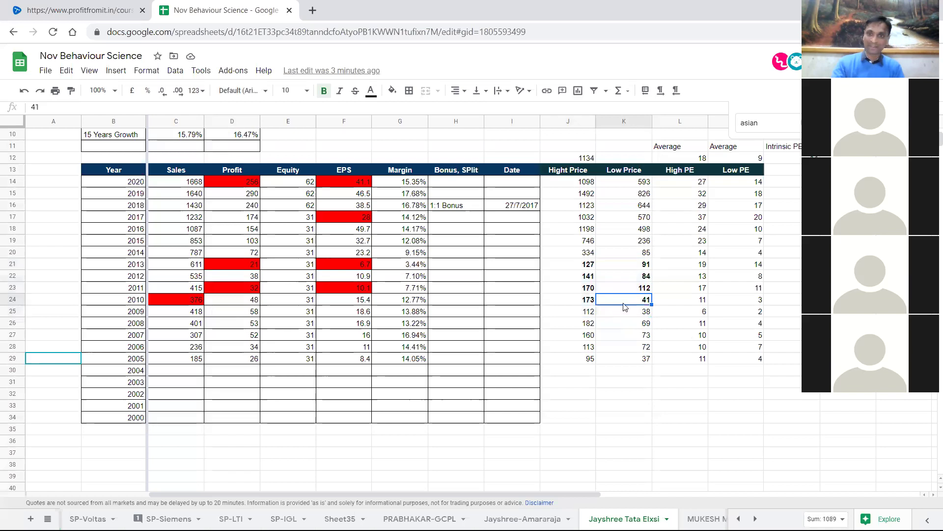
pyautogui.moveTo(581, 266); pyautogui.dragTo(629, 301)
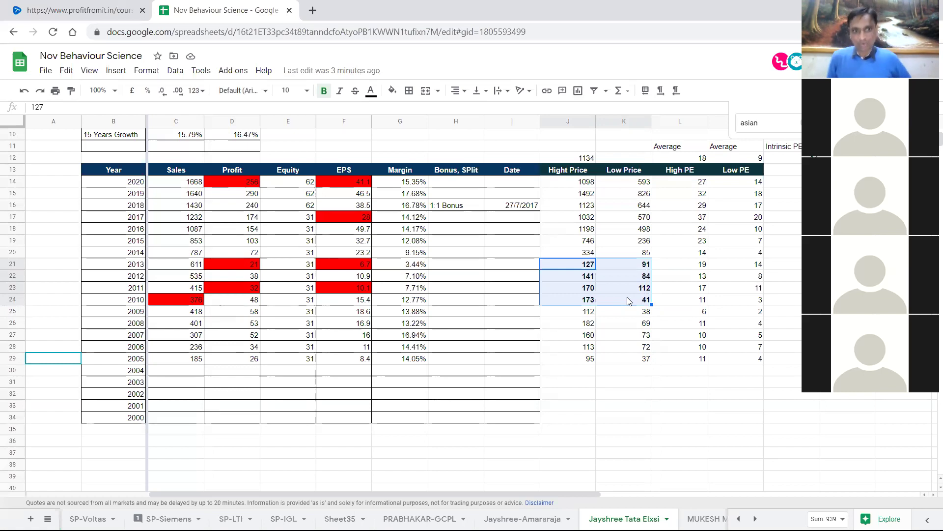
pyautogui.click(252, 269)
pyautogui.click(254, 184)
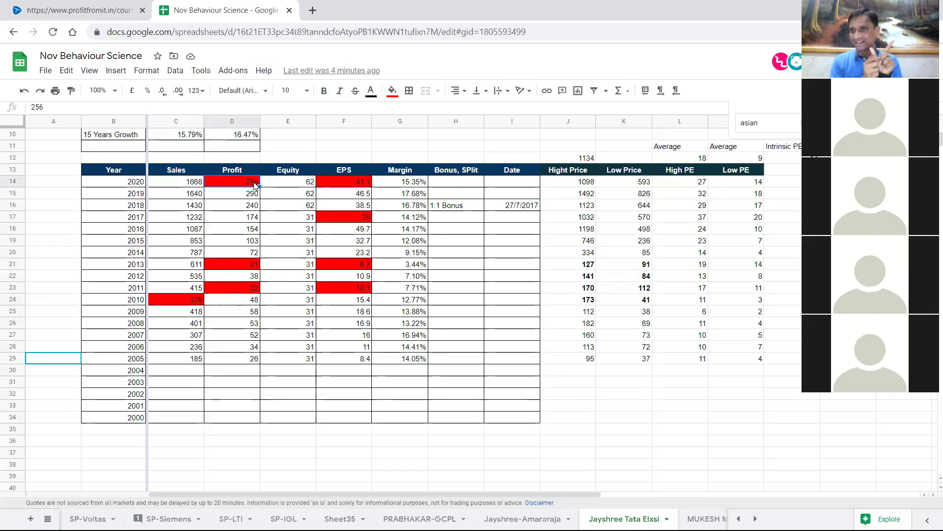
pyautogui.click(586, 184)
pyautogui.moveTo(615, 196); pyautogui.dragTo(645, 349)
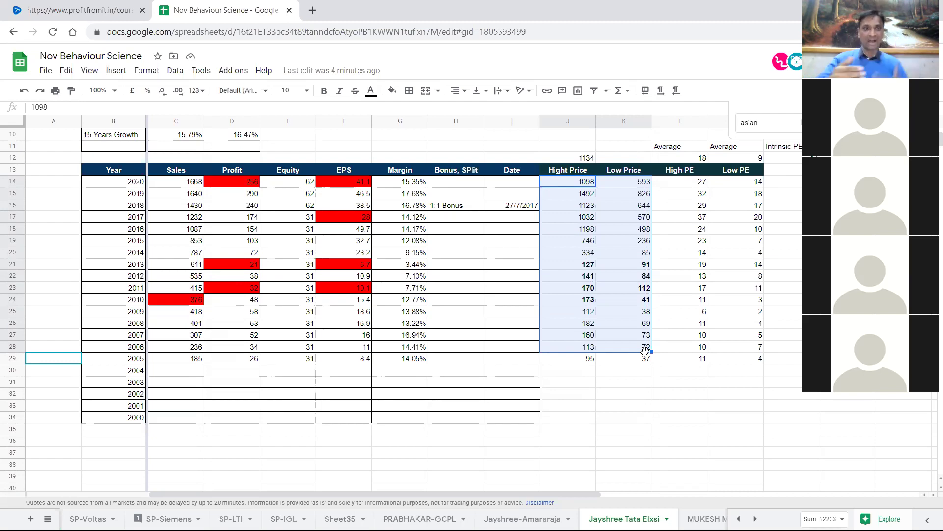
# Review the sales and profit columns upward from 2005 to 2020.
pyautogui.click(185, 361)
pyautogui.moveTo(188, 313); pyautogui.dragTo(189, 184)
pyautogui.moveTo(232, 358); pyautogui.dragTo(232, 182)
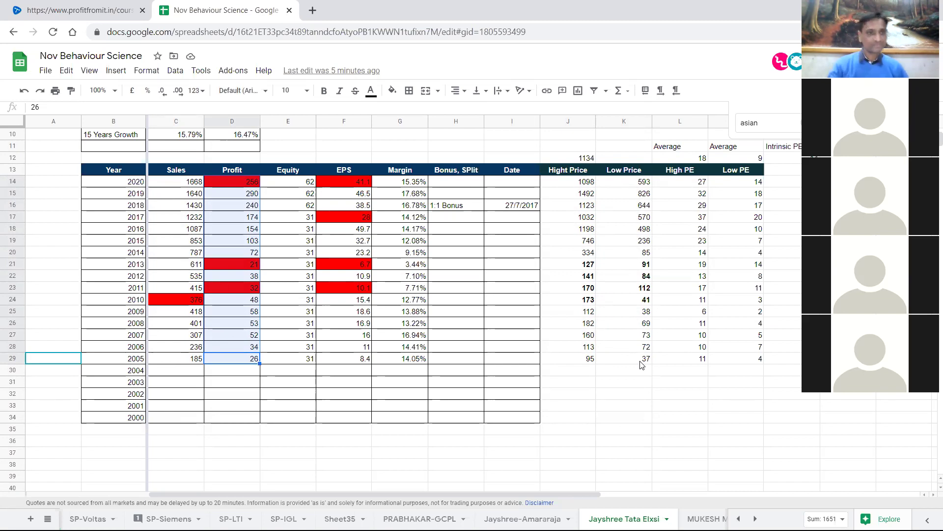
# Examine Tata Elxsi's sales year by year from 2005 to 2009.
pyautogui.click(131, 361)
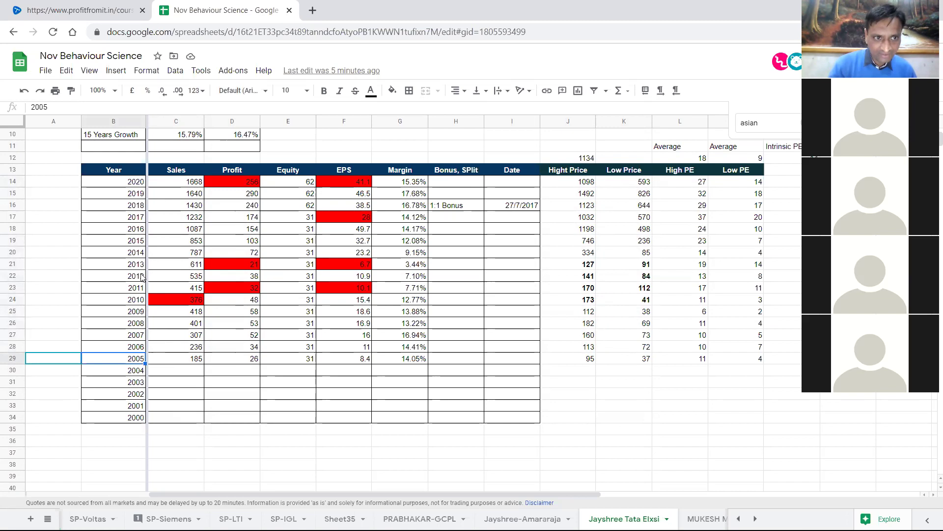
pyautogui.click(172, 316)
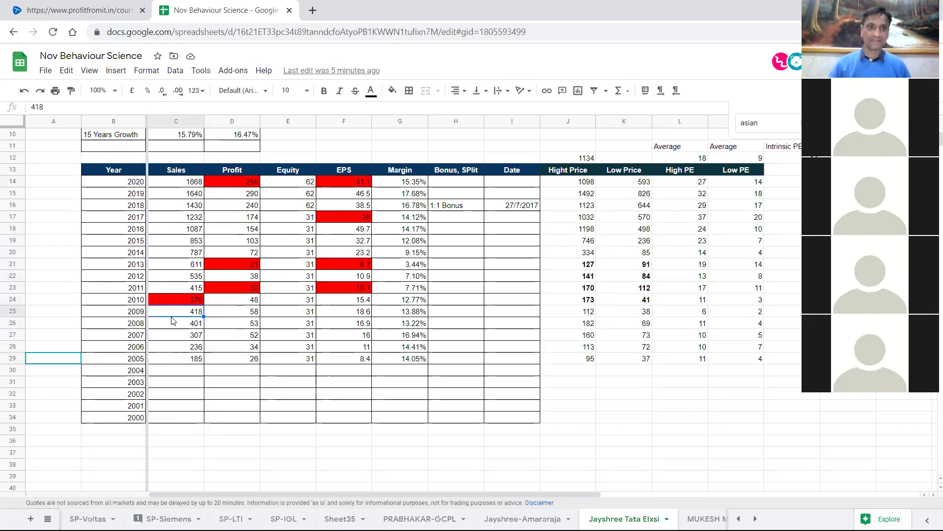
pyautogui.click(196, 325)
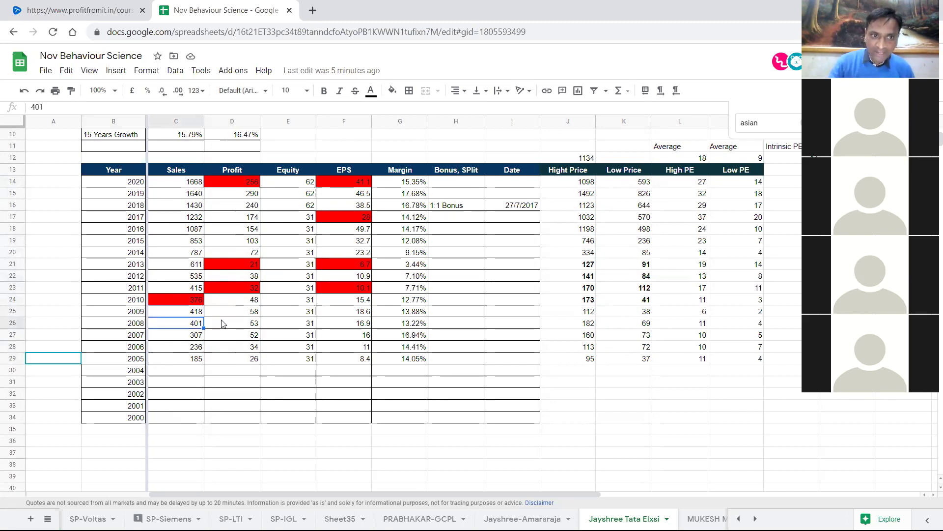
pyautogui.click(195, 314)
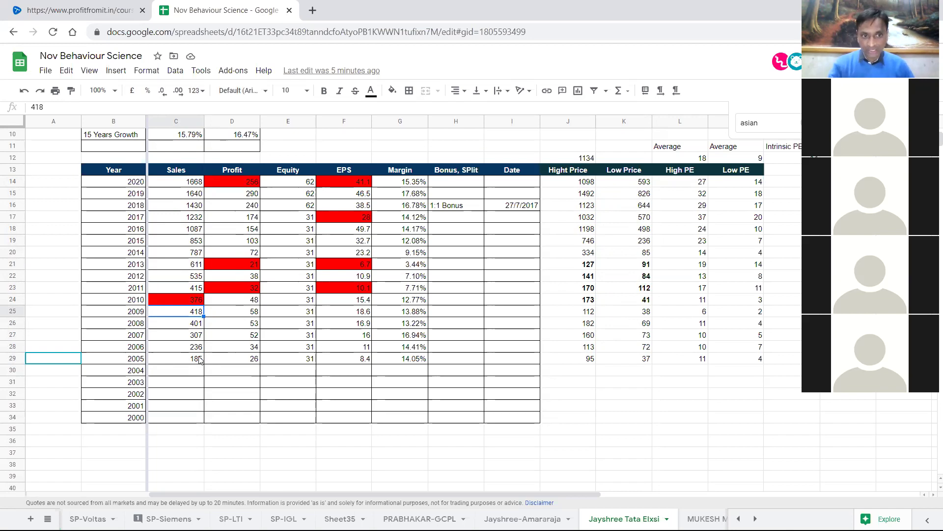
pyautogui.moveTo(199, 360); pyautogui.dragTo(196, 347)
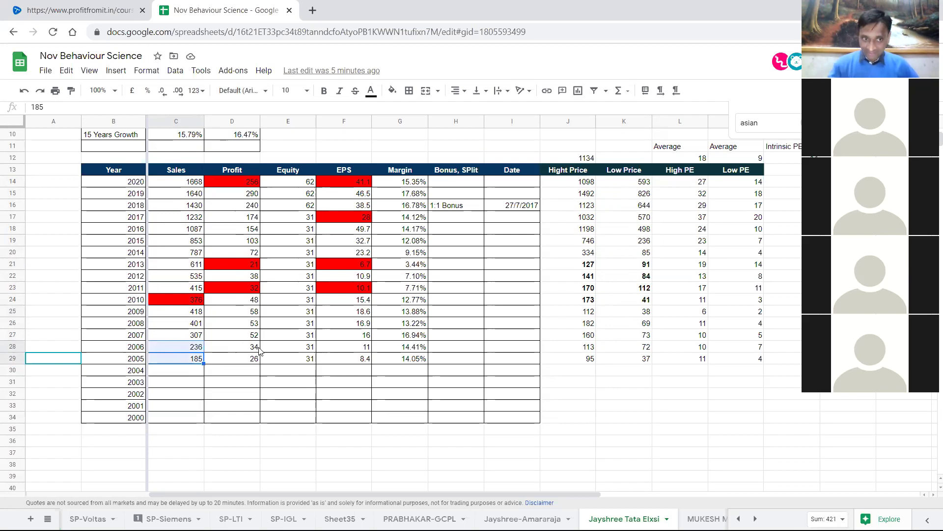
pyautogui.click(199, 337)
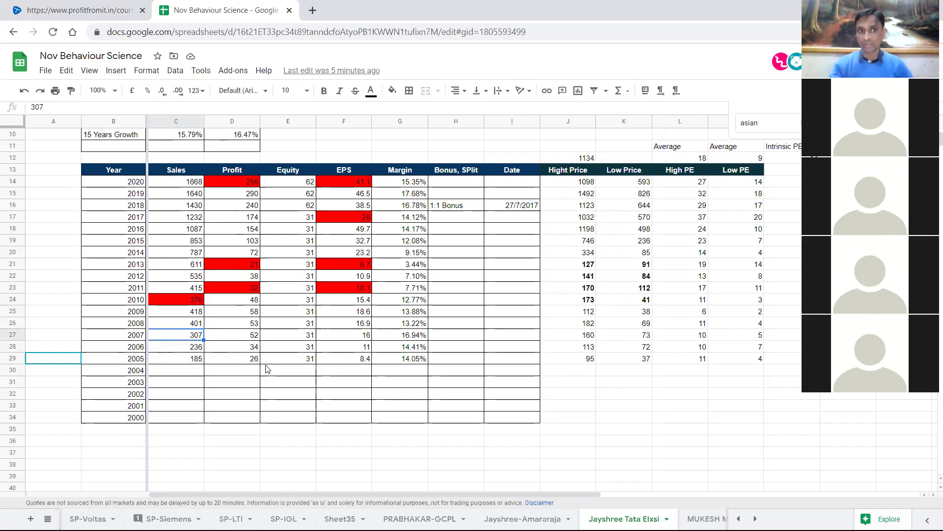
pyautogui.click(199, 325)
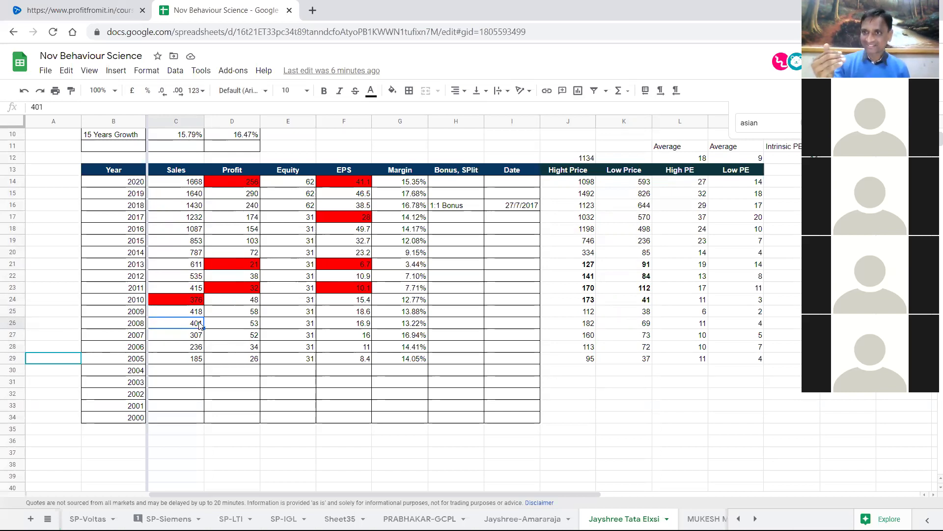
pyautogui.click(186, 312)
# Compare the 2008 and 2009 profits with the high and low prices of 2008 and the low price of 2009.
pyautogui.click(244, 326)
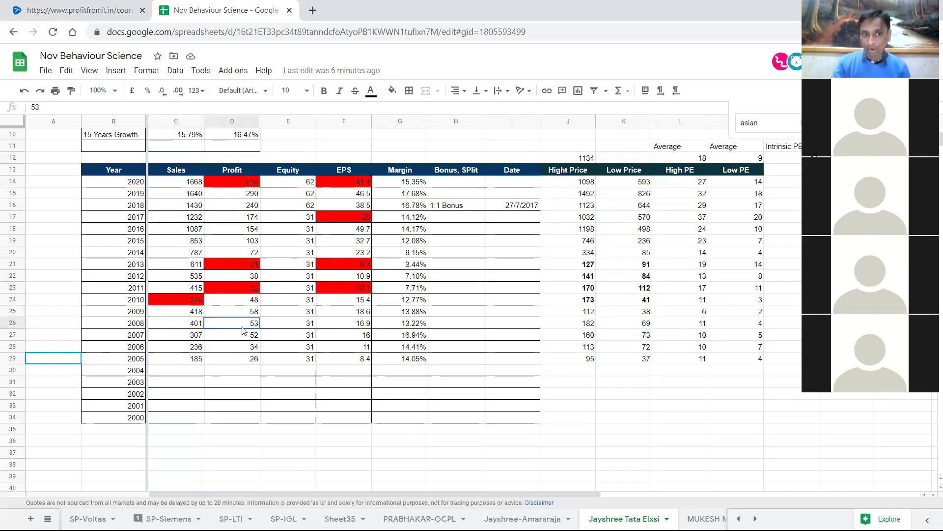
pyautogui.click(253, 312)
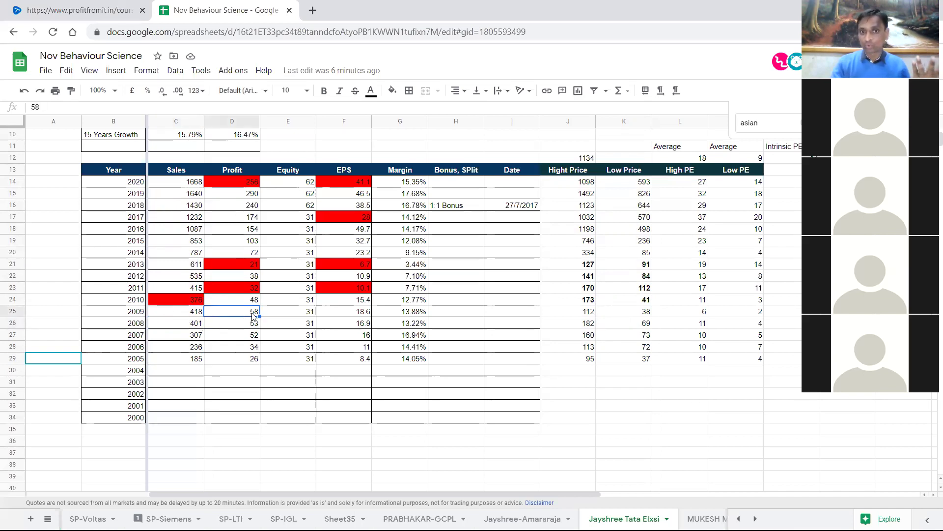
pyautogui.click(646, 325)
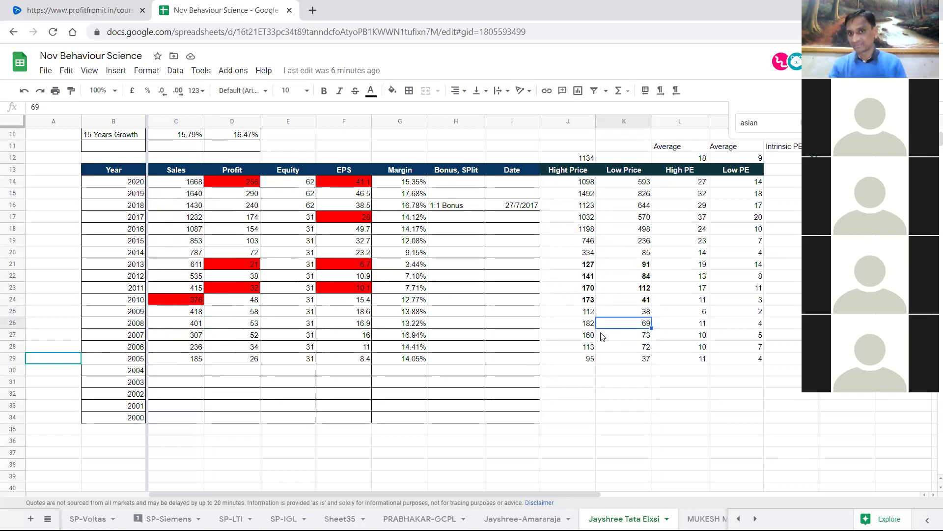
pyautogui.click(593, 329)
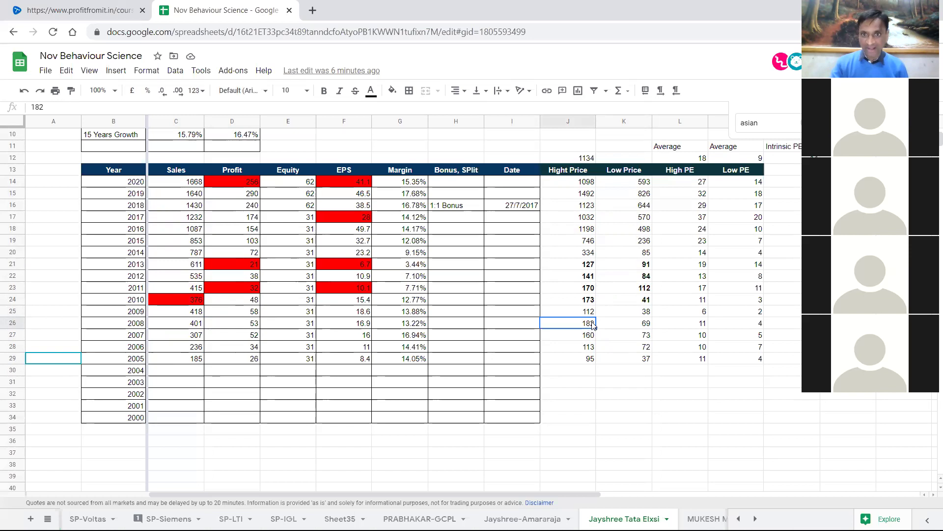
pyautogui.click(649, 310)
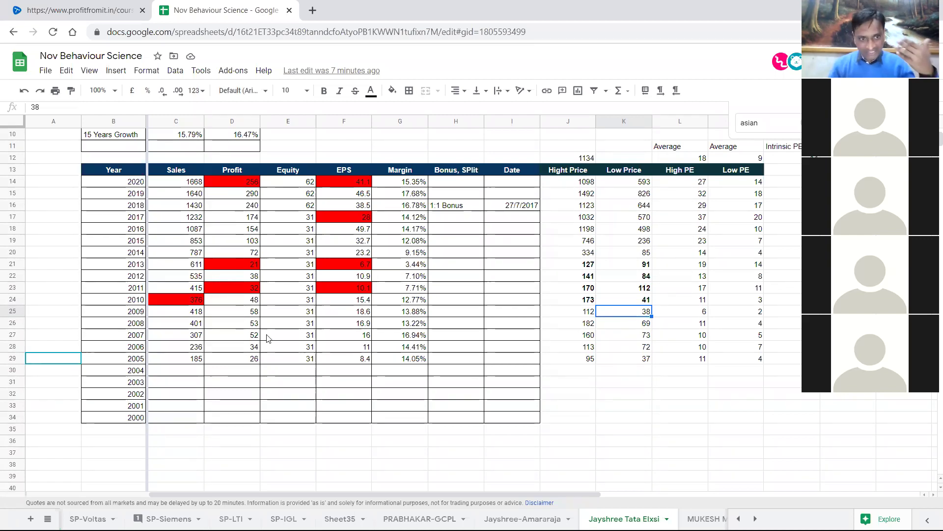
# Compare sales from 2008 to 2010 with the high and low prices from 2008 to 2011.
pyautogui.moveTo(200, 324); pyautogui.dragTo(191, 301)
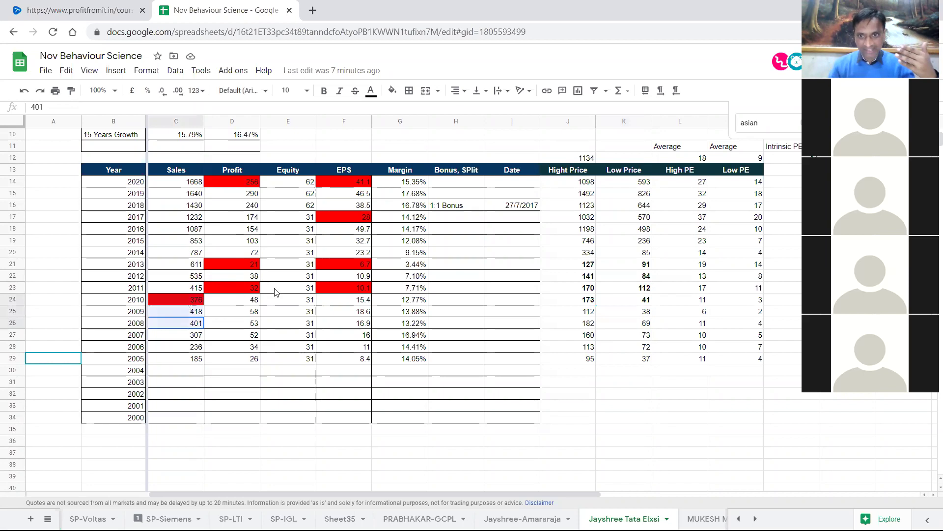
pyautogui.click(648, 324)
pyautogui.moveTo(648, 323); pyautogui.dragTo(576, 288)
pyautogui.click(601, 313)
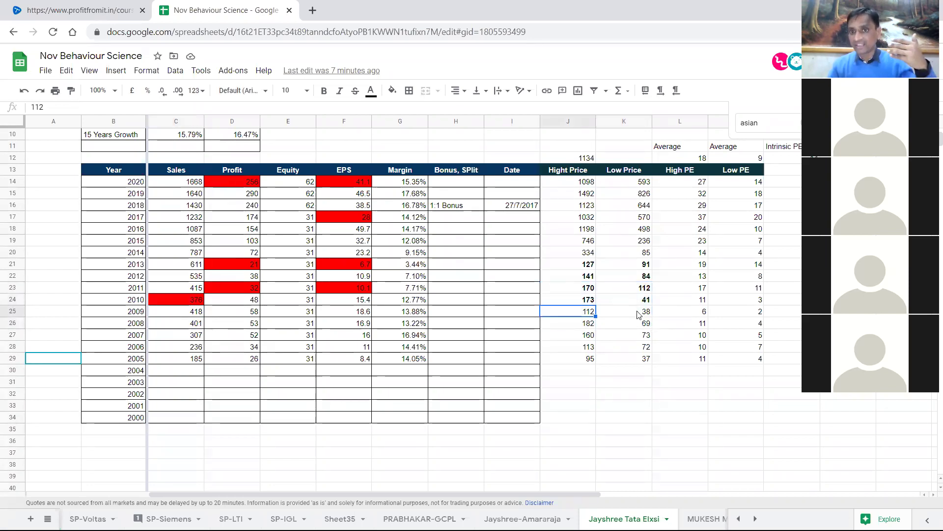
pyautogui.click(620, 300)
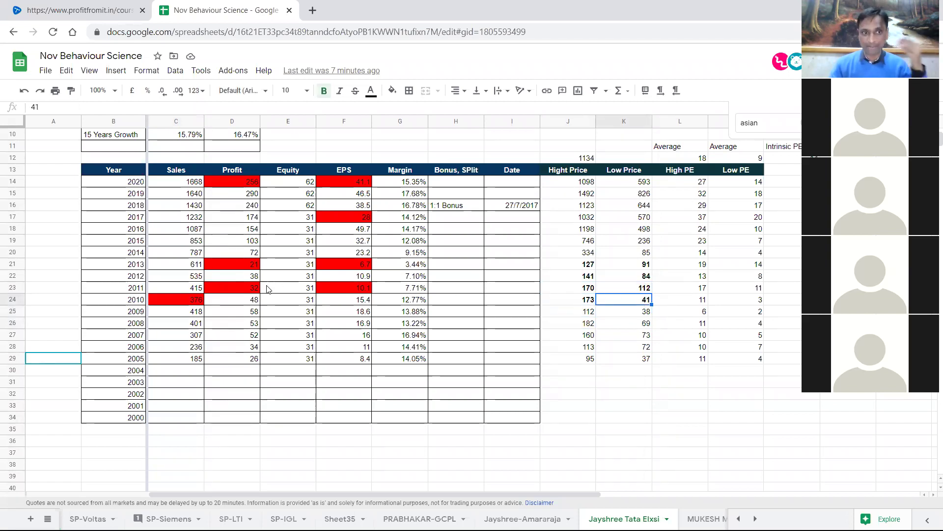
# Check the profit drop in 2011 against the bold high and low prices of 2010 to 2013.
pyautogui.click(241, 299)
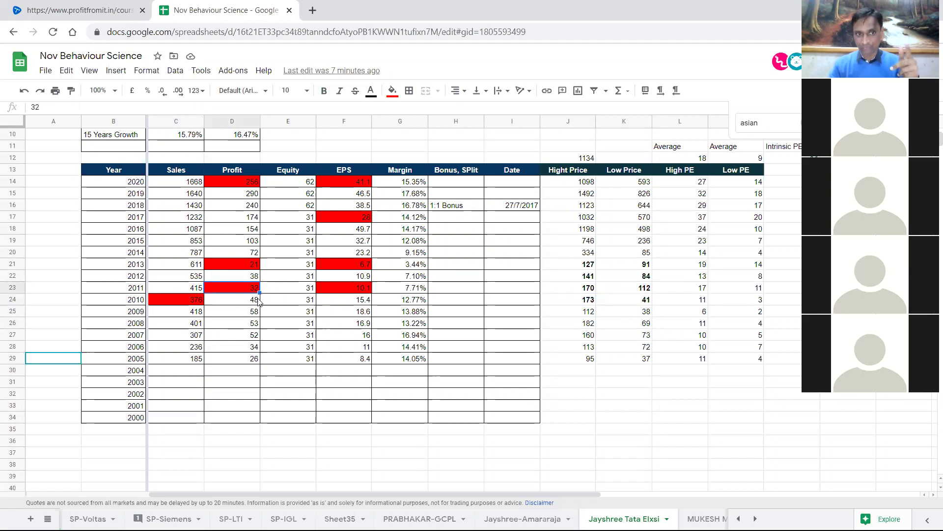
pyautogui.click(256, 290)
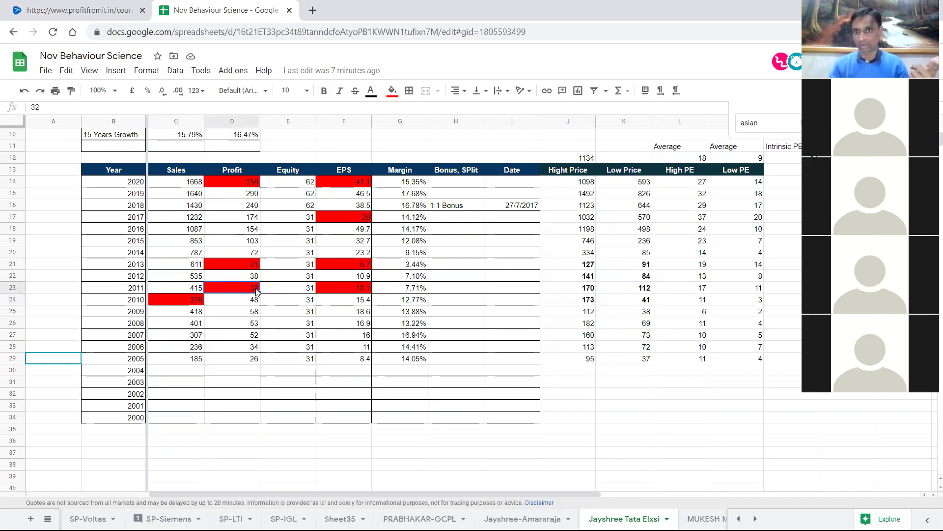
pyautogui.click(588, 301)
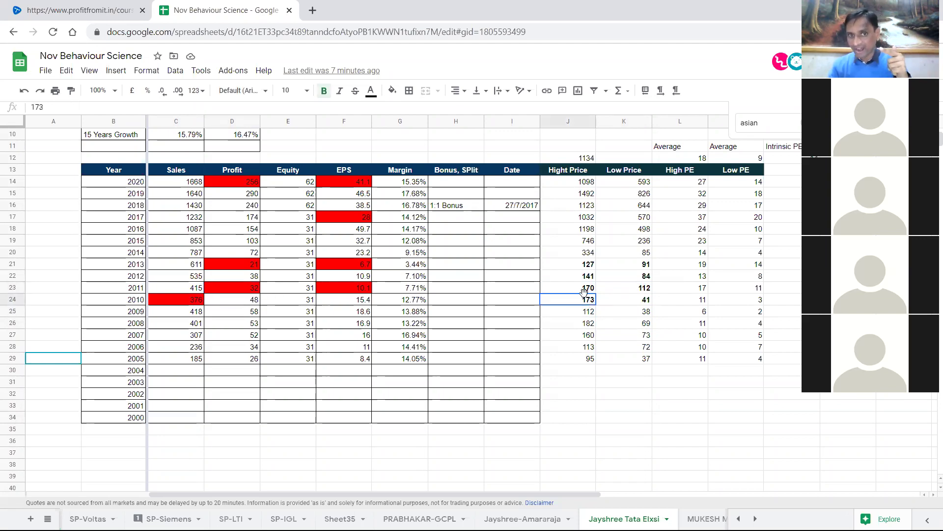
pyautogui.keyDown('shift'); pyautogui.click(583, 290); pyautogui.keyUp('shift')
pyautogui.moveTo(581, 290); pyautogui.dragTo(628, 261)
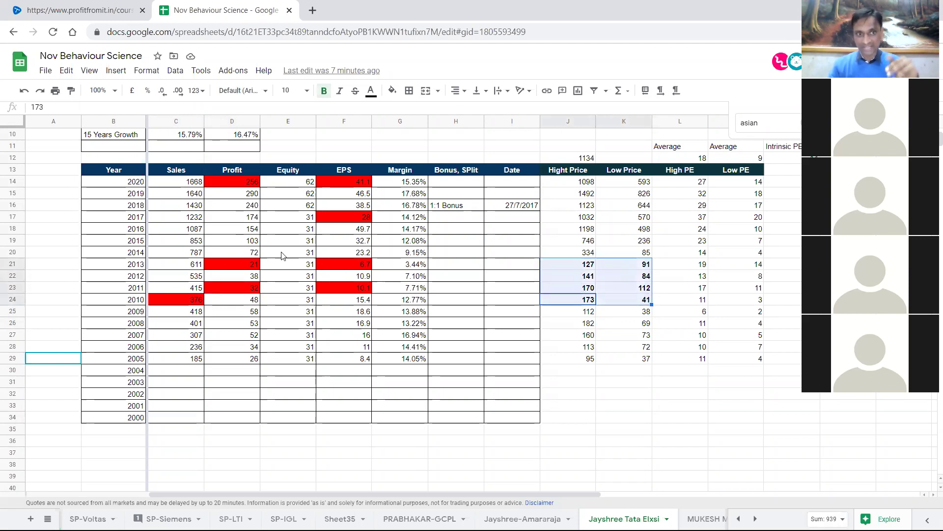
# Compare the 2014 profit and high price with the low price of 2010.
pyautogui.click(255, 253)
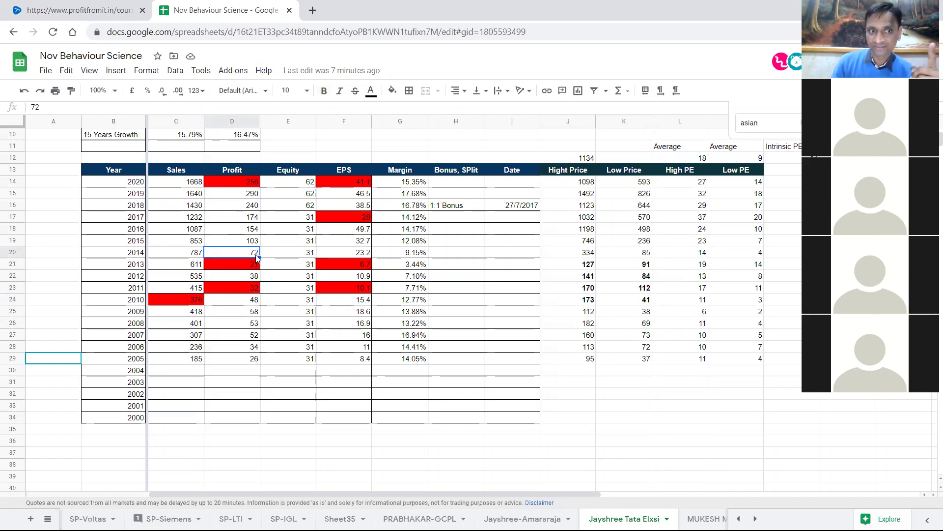
pyautogui.click(591, 256)
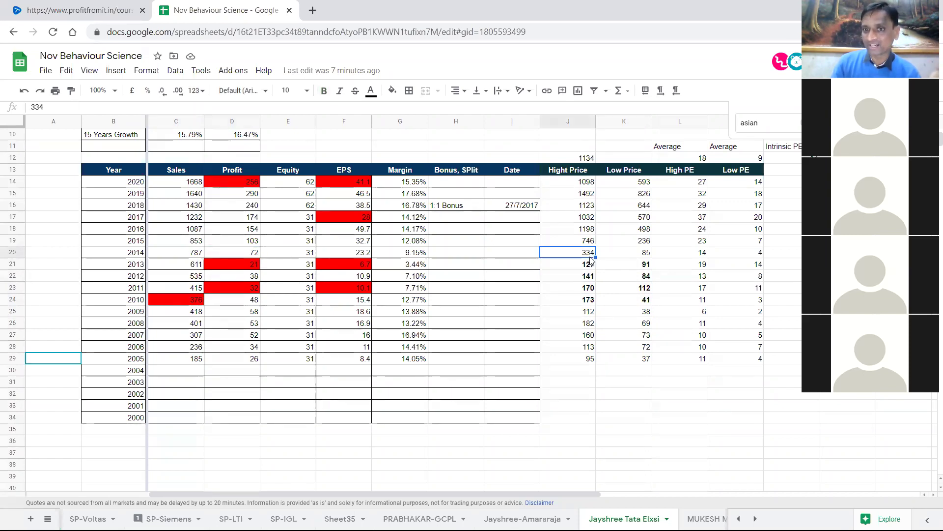
pyautogui.click(647, 299)
pyautogui.click(586, 253)
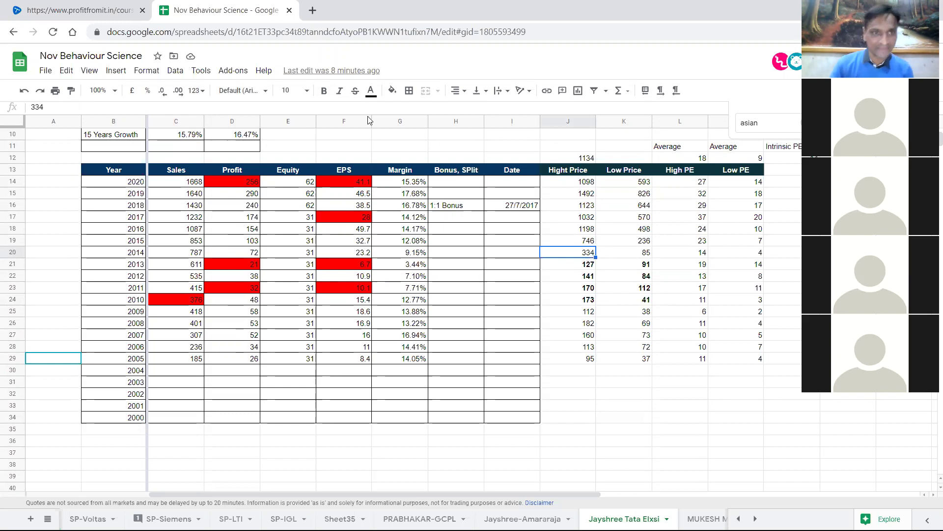
# Review the whole sales and profit columns alongside the price and PE figures from 2005 to 2020.
pyautogui.scroll(2, 423, 229)
pyautogui.scroll(-2, 423, 229)
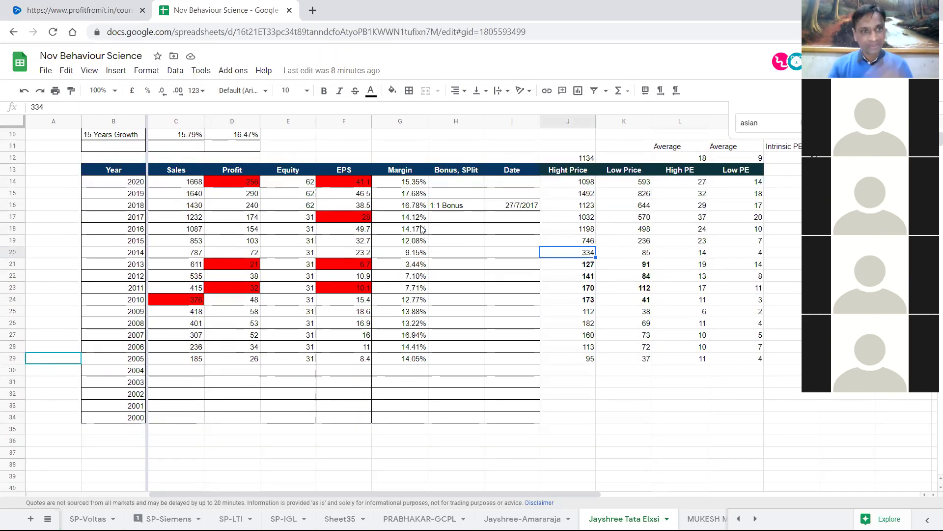
pyautogui.scroll(-1, 421, 229)
pyautogui.scroll(4, 422, 229)
pyautogui.scroll(-2, 384, 256)
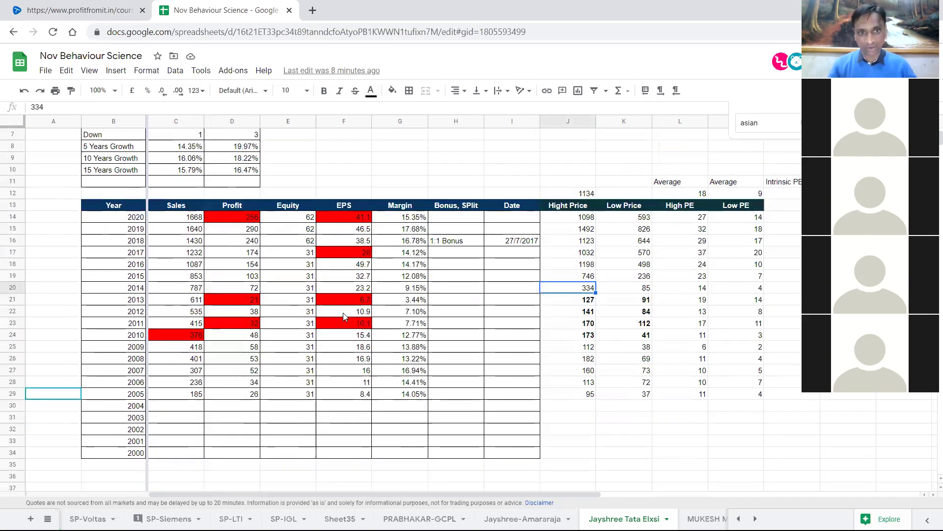
pyautogui.moveTo(176, 205); pyautogui.dragTo(244, 454)
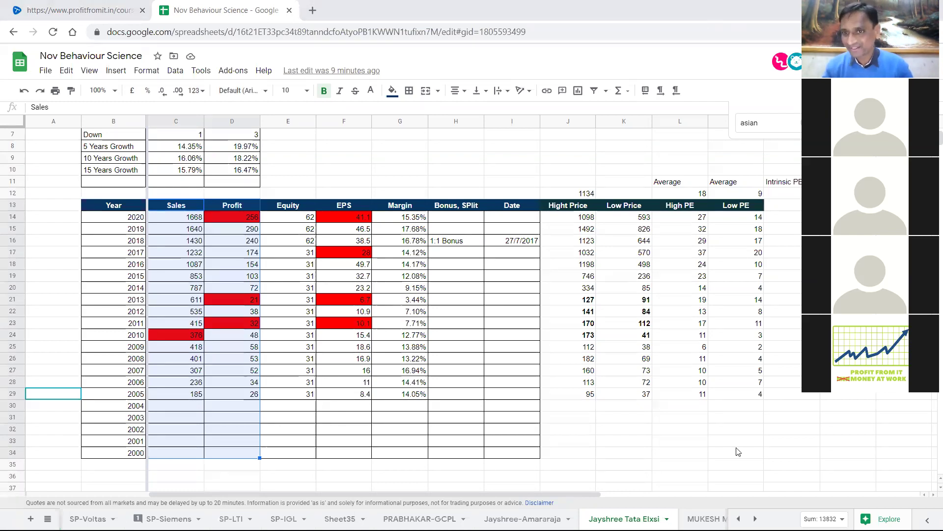
pyautogui.moveTo(757, 393); pyautogui.dragTo(570, 218)
# Examine the 2010 row across sales, profit, equity, EPS and margin.
pyautogui.moveTo(134, 339); pyautogui.dragTo(359, 338)
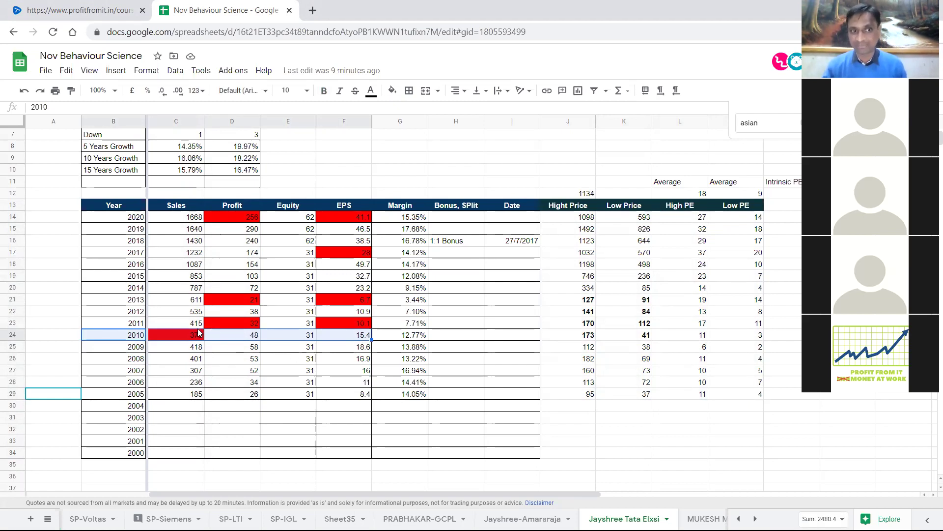
pyautogui.moveTo(192, 338); pyautogui.dragTo(295, 338)
pyautogui.moveTo(371, 348); pyautogui.dragTo(413, 340)
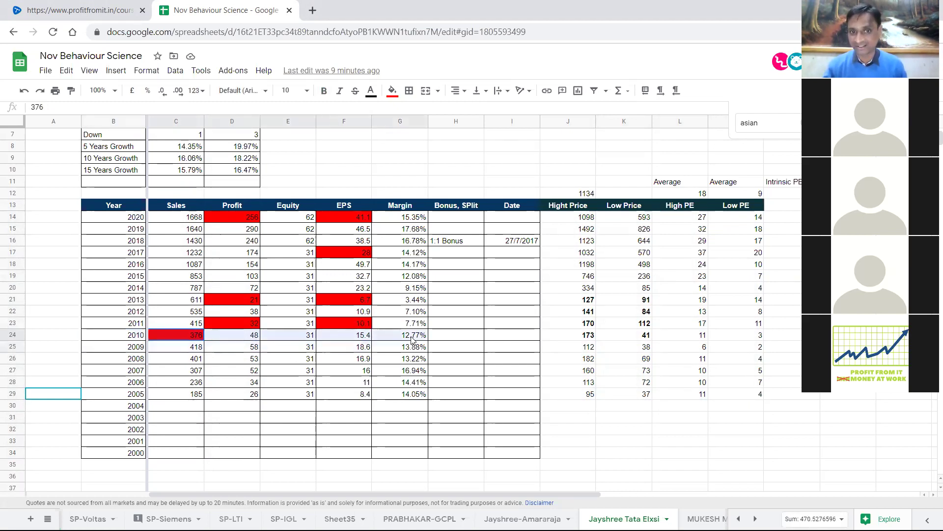
pyautogui.click(474, 387)
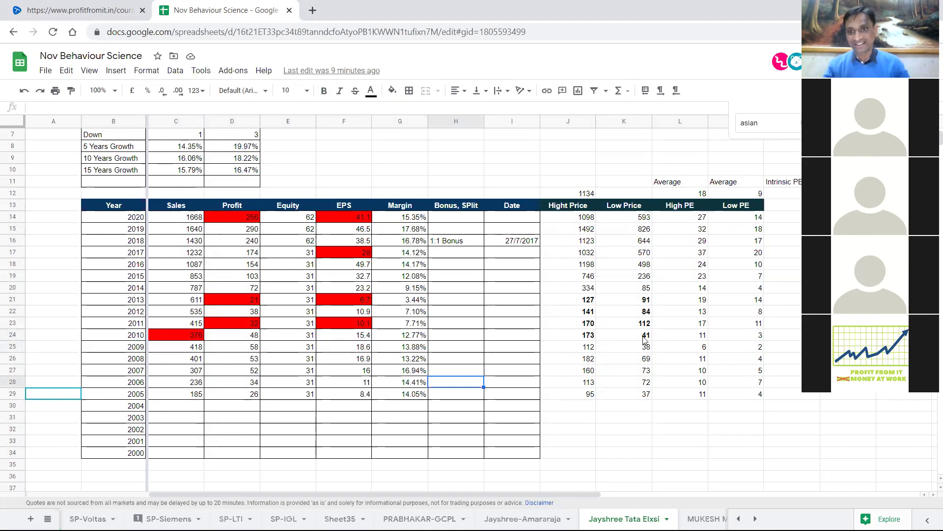
# Compare the low prices of 2009 and 2010 with the high and low prices of 2016 to 2020.
pyautogui.click(609, 338)
pyautogui.moveTo(609, 344); pyautogui.dragTo(609, 345)
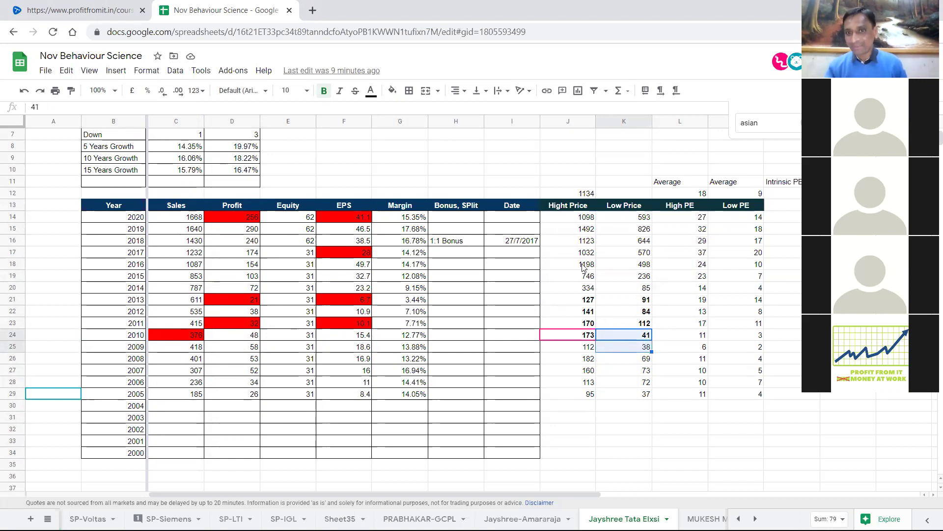
pyautogui.moveTo(590, 220); pyautogui.dragTo(646, 266)
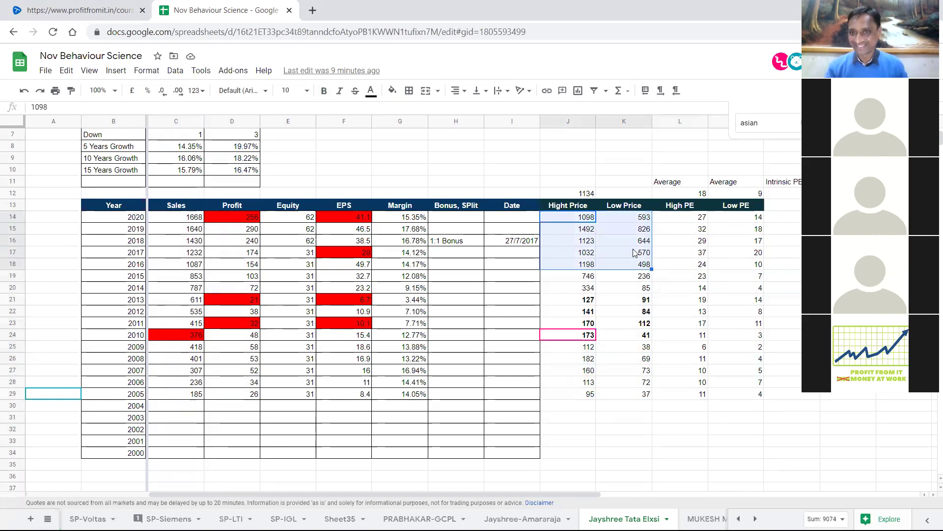
# Compare the 2020 low price with the 2019 high price and the 2014 low price.
pyautogui.click(592, 227)
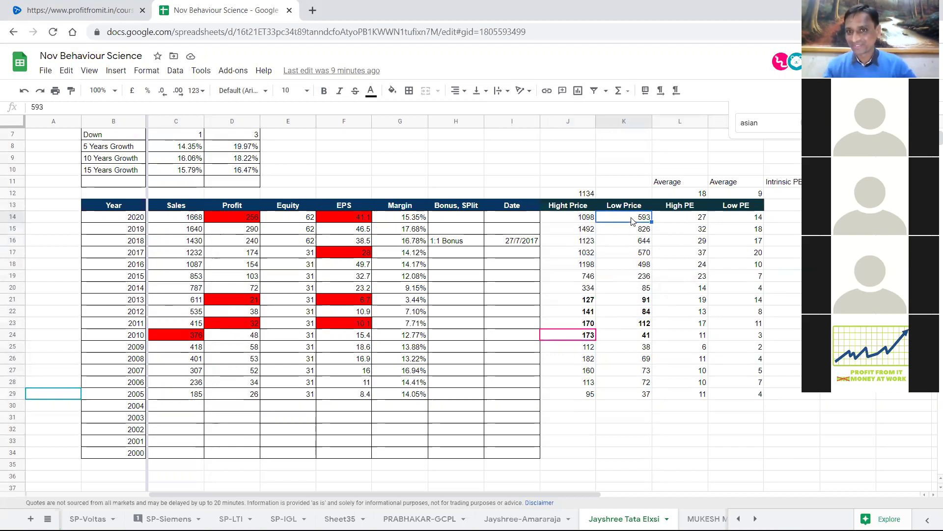
pyautogui.click(587, 231)
pyautogui.click(631, 221)
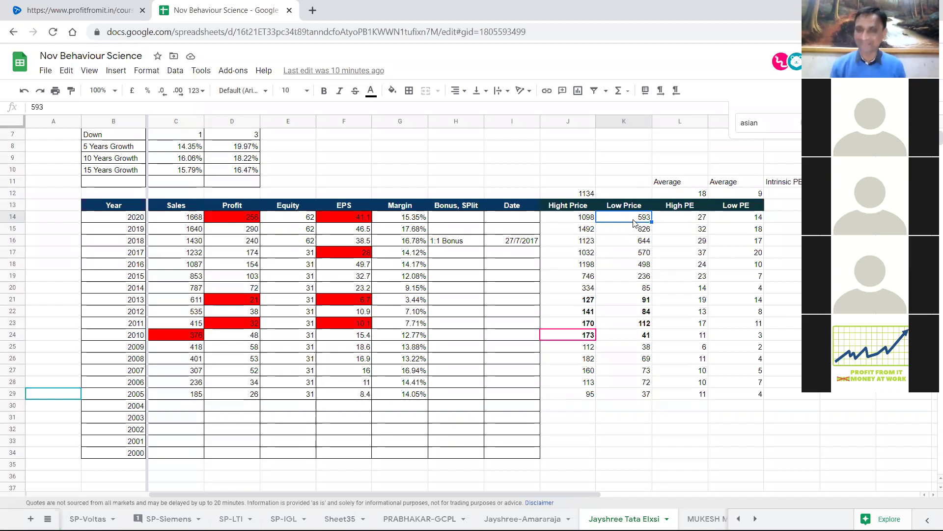
pyautogui.click(648, 291)
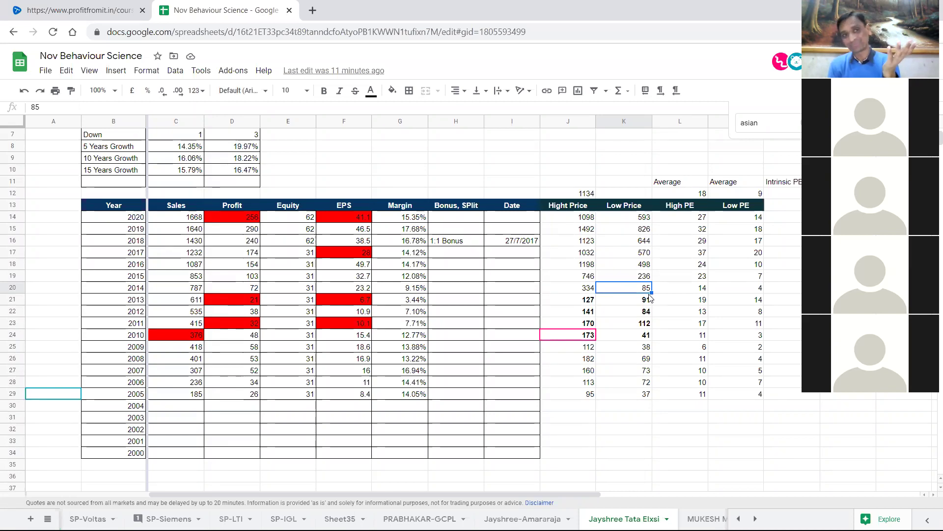
# Examine the 2020 profit against the 2020 low price and the 2019 high PE.
pyautogui.click(246, 219)
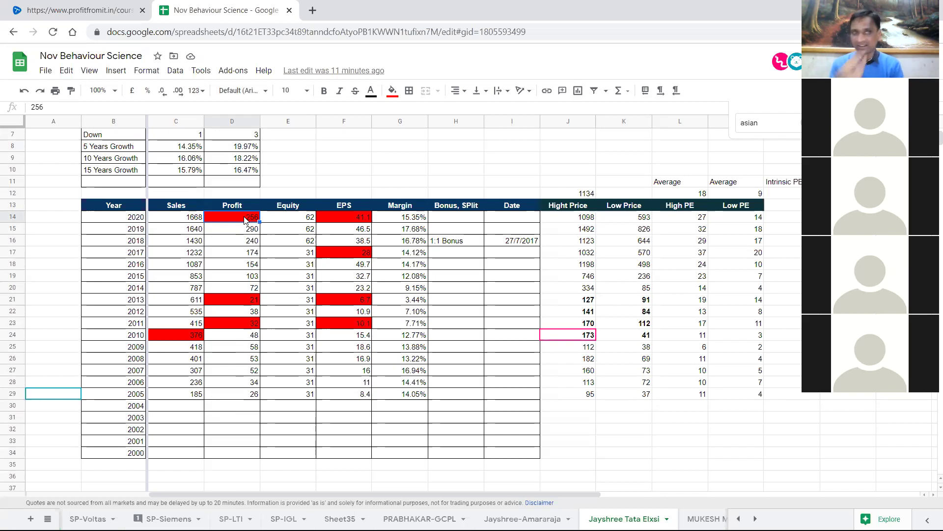
pyautogui.scroll(1, 228, 348)
pyautogui.scroll(-1, 566, 296)
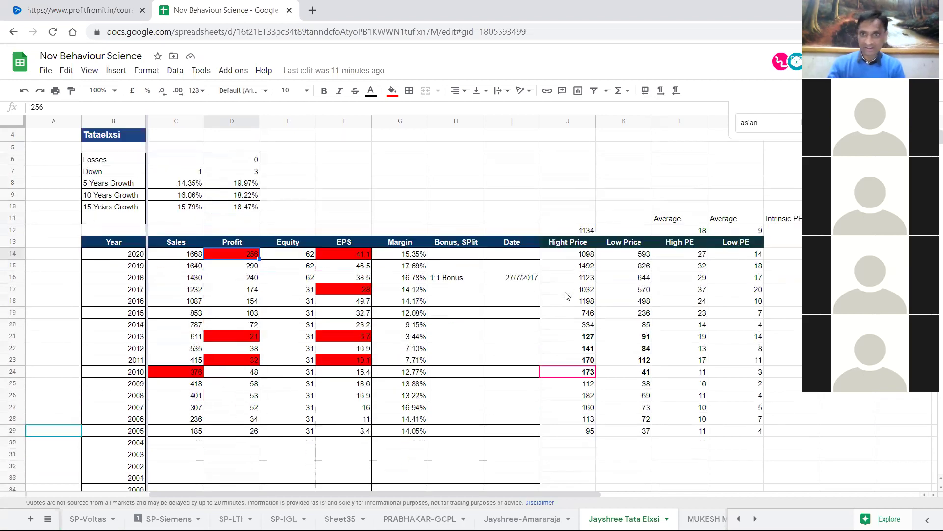
pyautogui.scroll(-1, 566, 296)
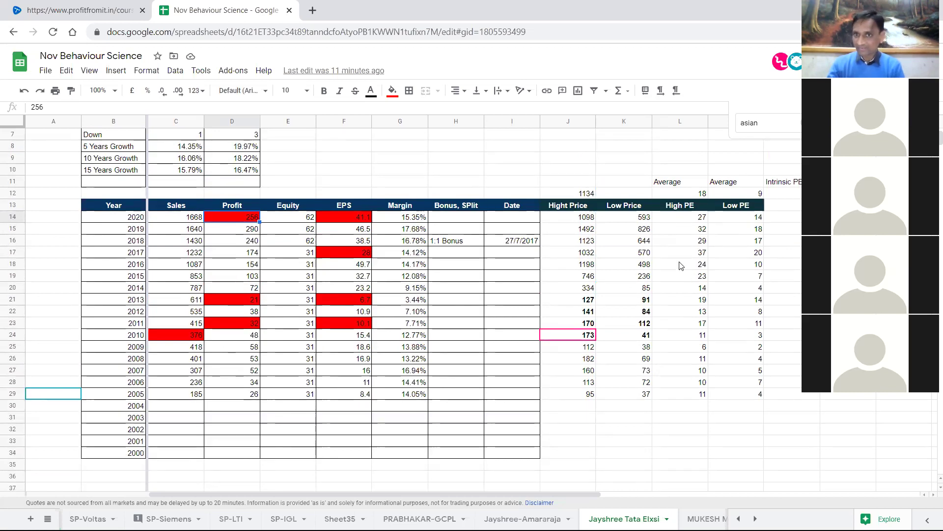
pyautogui.click(312, 11)
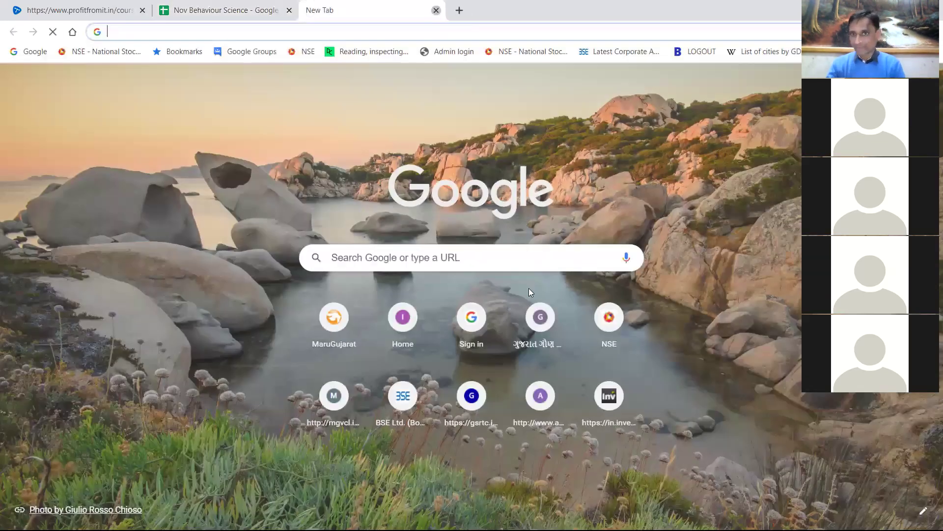
pyautogui.click(436, 10)
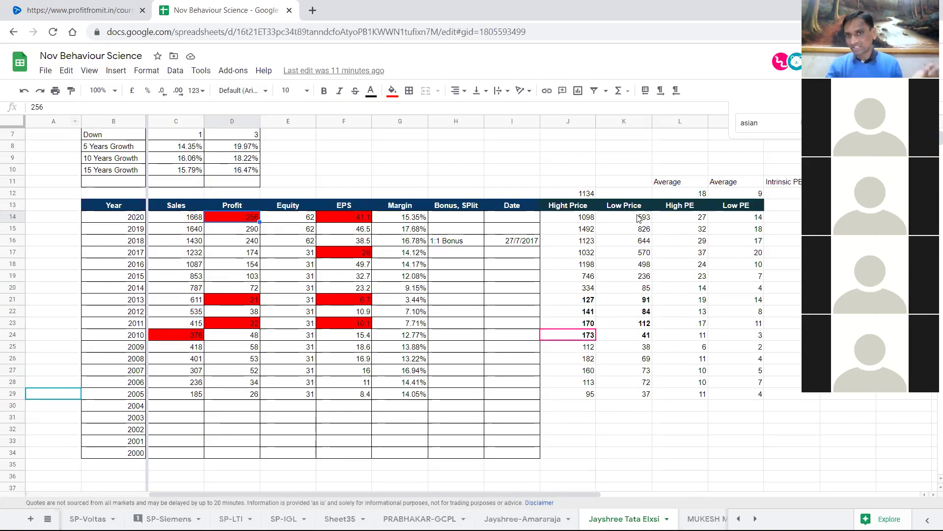
pyautogui.click(639, 218)
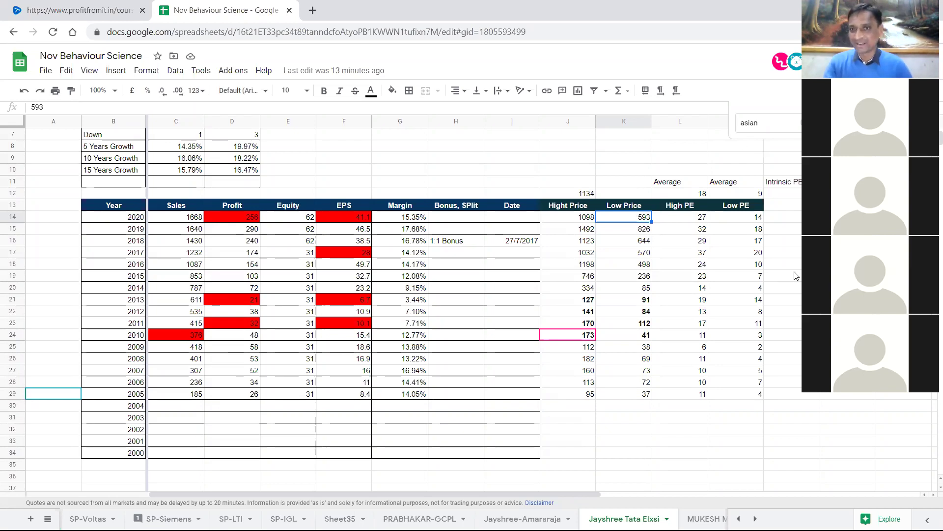
pyautogui.click(686, 230)
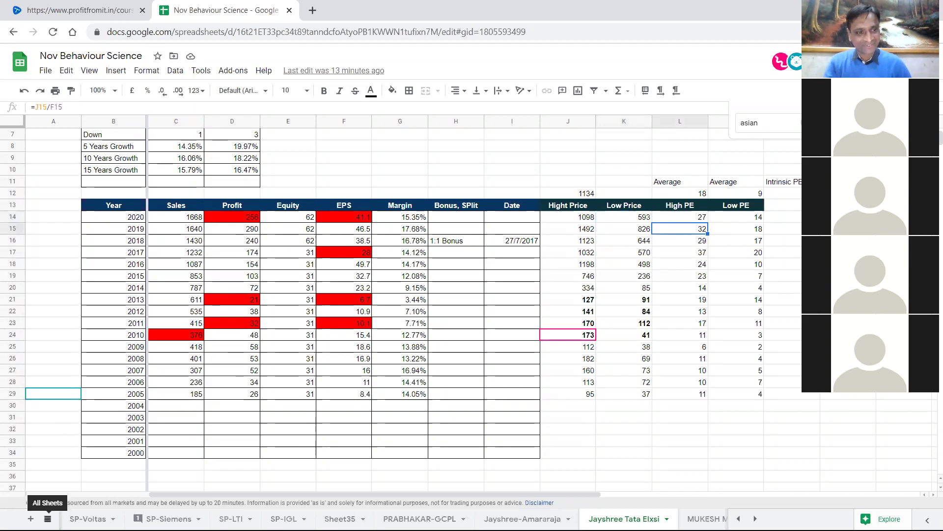
# Return to the company list on Sheet1.
pyautogui.click(47, 518)
pyautogui.scroll(10, 79, 374)
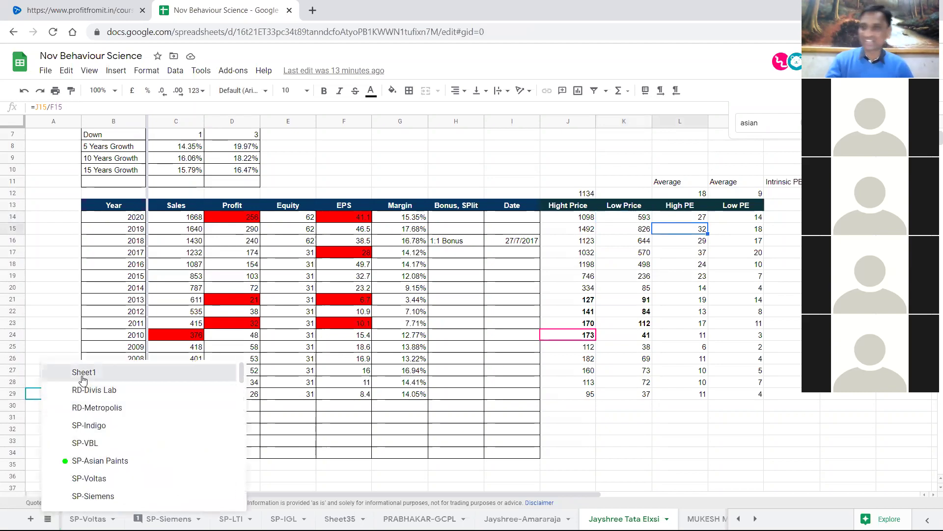
pyautogui.click(83, 377)
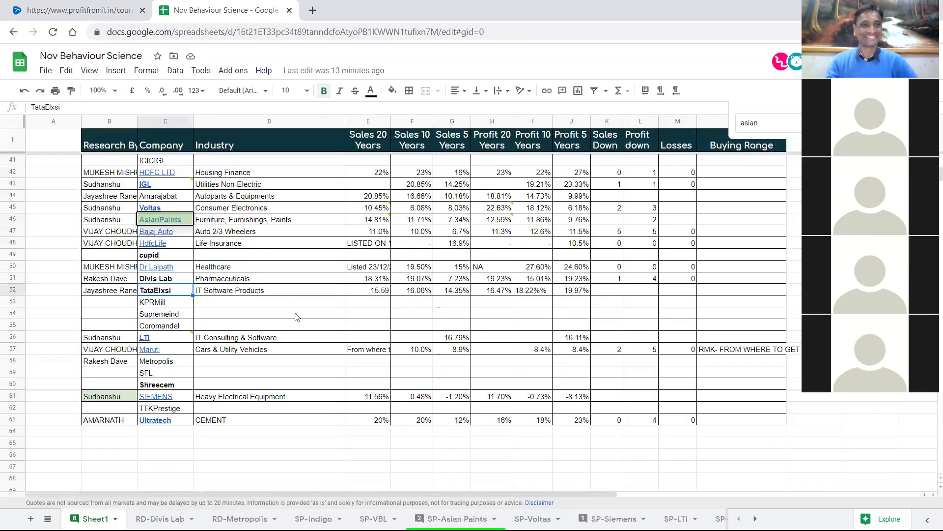
# Look through the company list's industry and researcher entries around the Dr Lalpath, Metropolis, KPRMill and cupid rows.
pyautogui.click(302, 271)
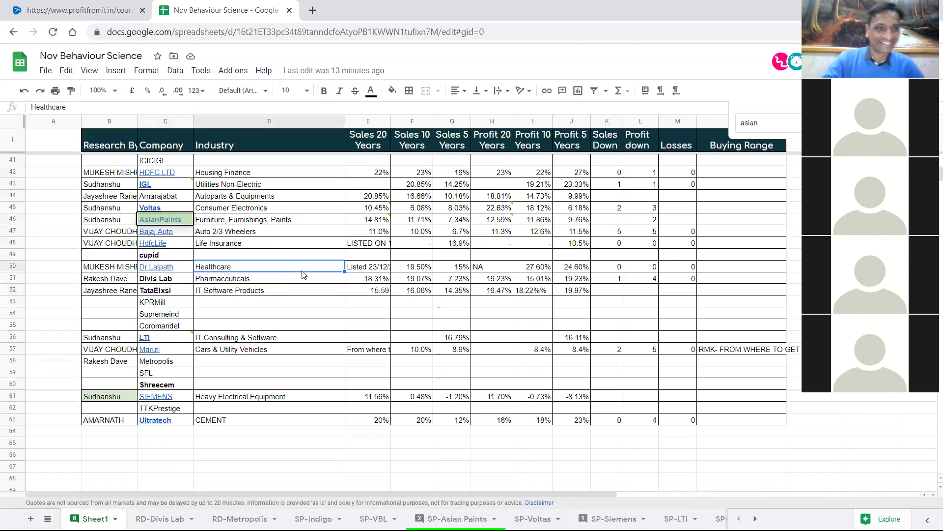
pyautogui.click(304, 362)
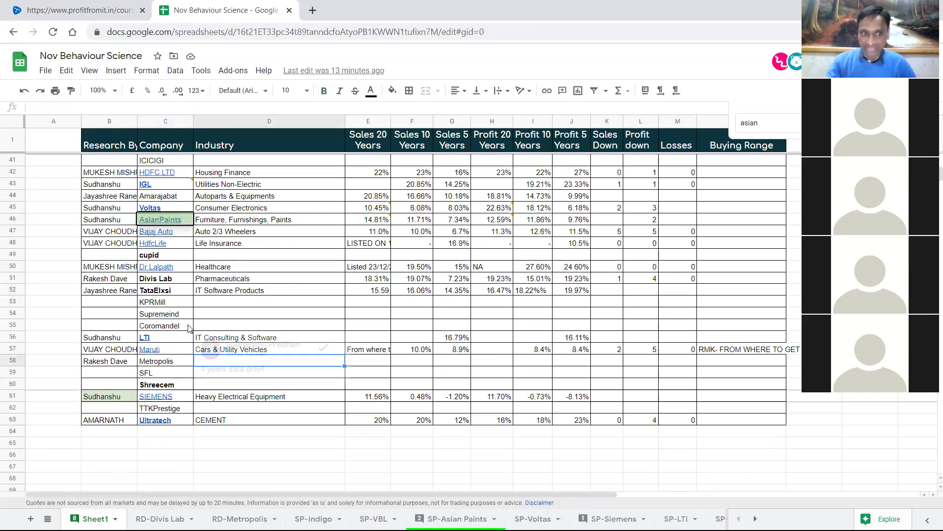
pyautogui.click(116, 303)
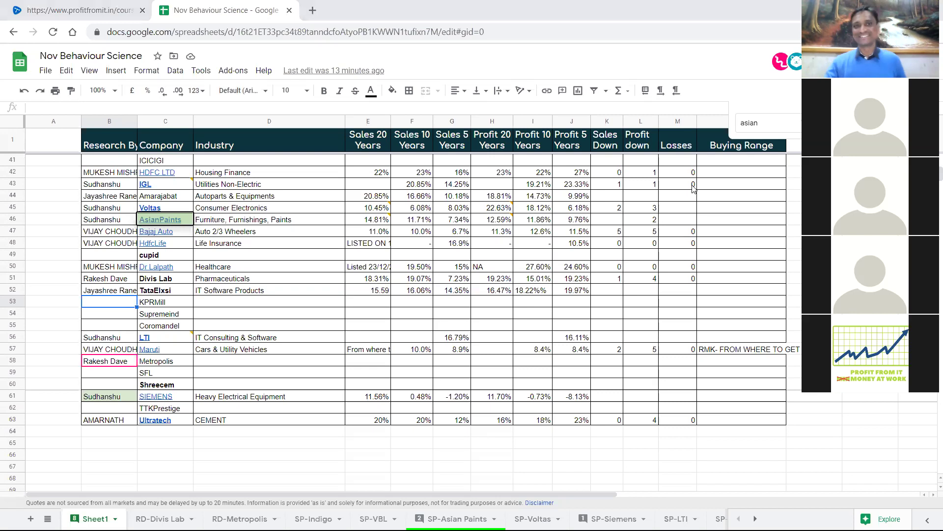
pyautogui.click(325, 251)
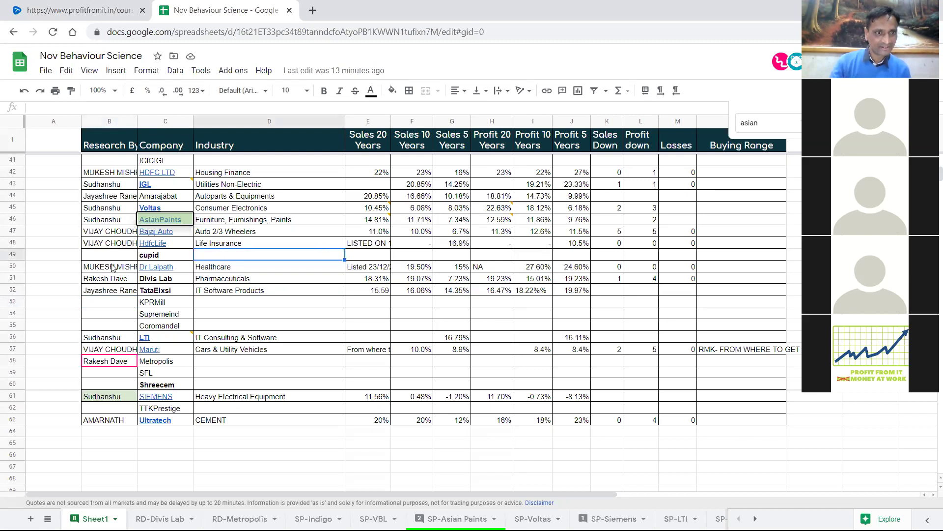
pyautogui.scroll(1, 215, 261)
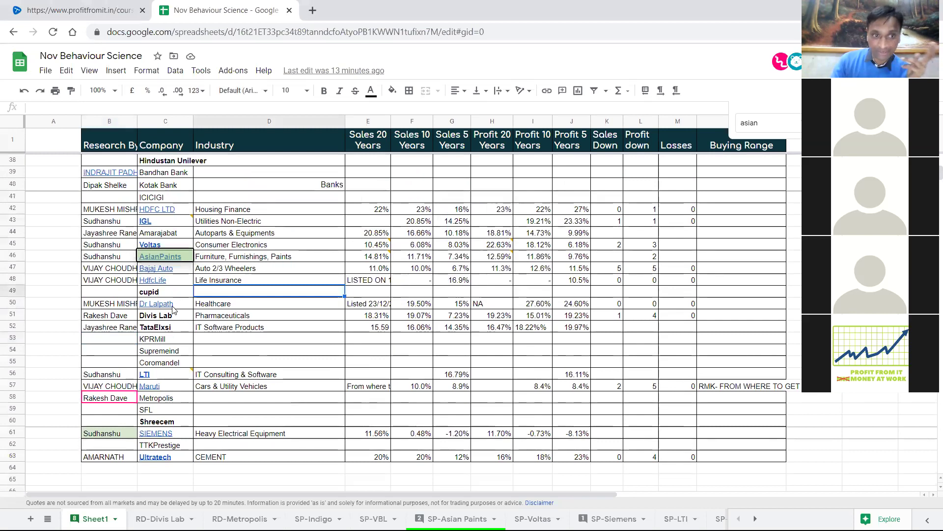
pyautogui.moveTo(170, 310)
pyautogui.click(268, 302)
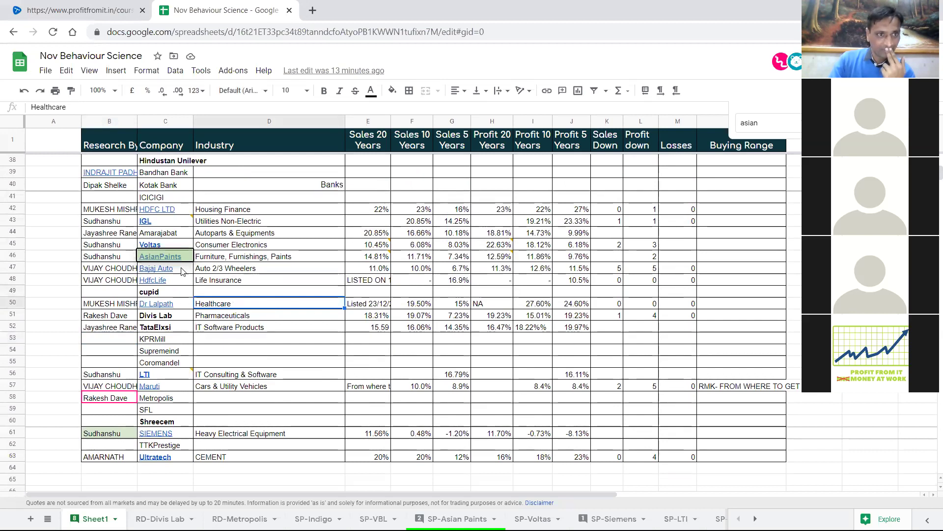
# Open the linked research sheet for HDFC LTD from the company list.
pyautogui.scroll(1, 167, 253)
pyautogui.click(165, 251)
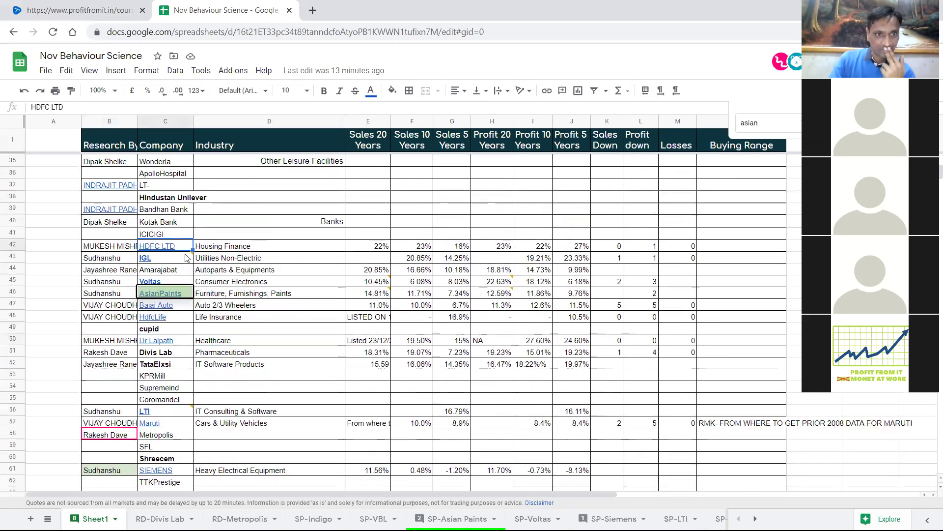
pyautogui.click(204, 264)
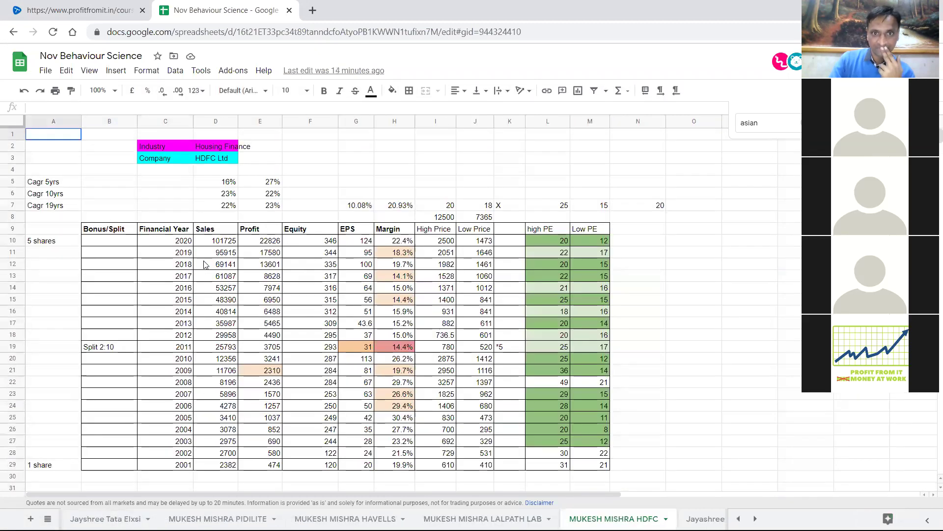
# Review HDFC's sales from 2001 to 2020 and the 2009 profit.
pyautogui.scroll(-1, 647, 324)
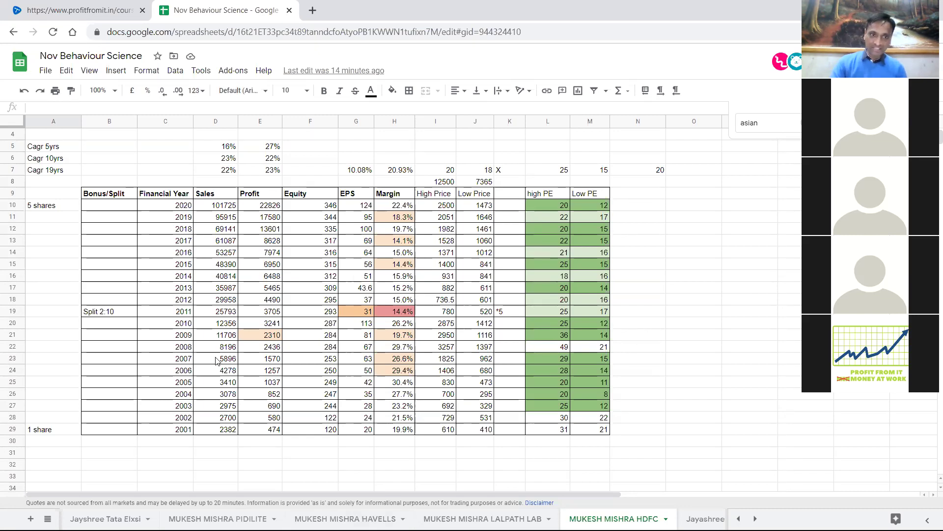
pyautogui.moveTo(232, 434); pyautogui.dragTo(224, 206)
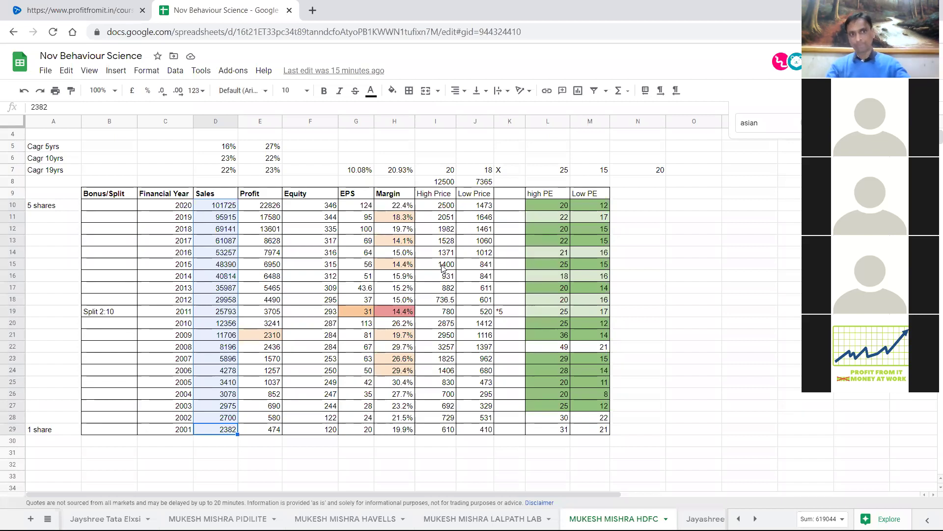
pyautogui.click(224, 207)
pyautogui.moveTo(224, 221); pyautogui.dragTo(226, 430)
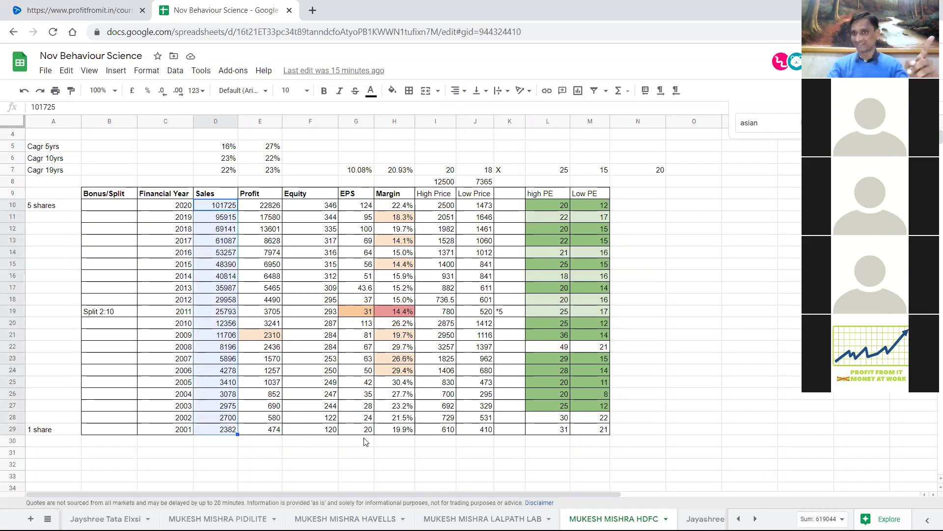
pyautogui.click(344, 373)
pyautogui.click(273, 338)
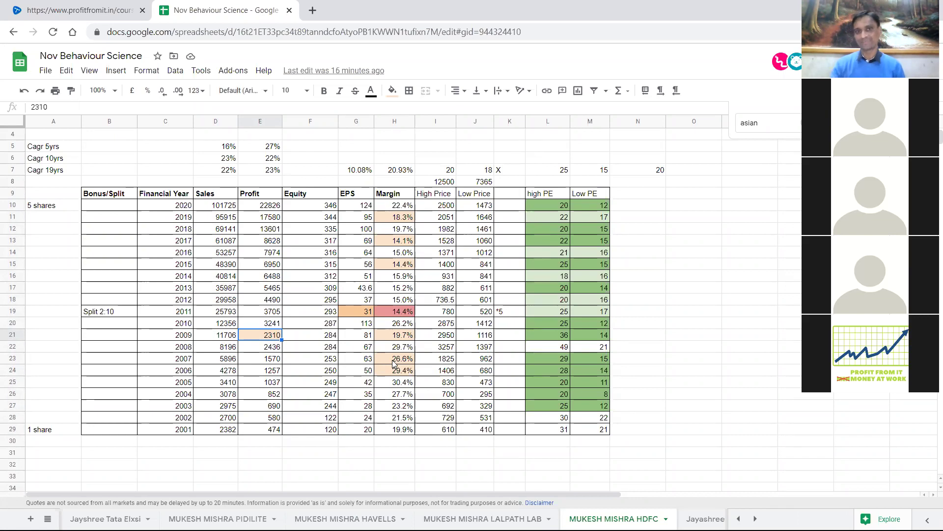
# Examine HDFC's growth multiples for the high and low price, the 2017 low price and the average PE.
pyautogui.moveTo(448, 174); pyautogui.dragTo(481, 172)
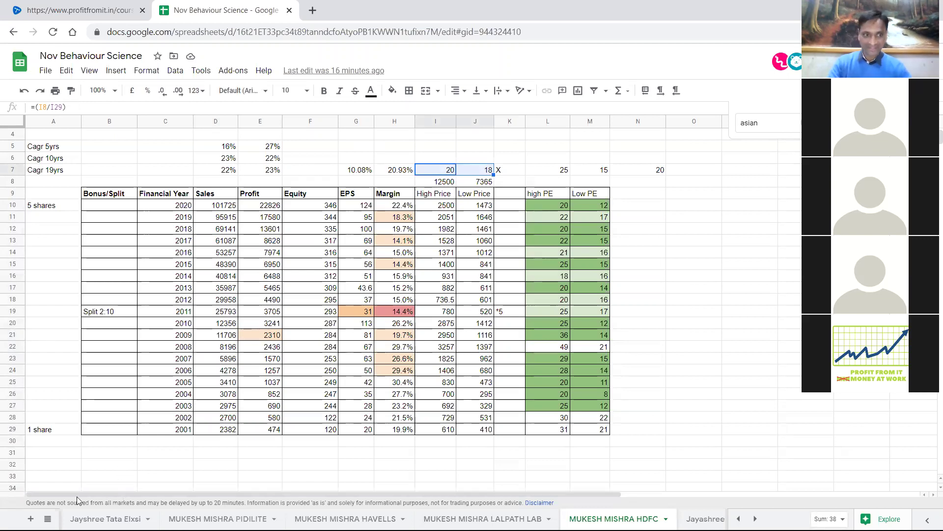
pyautogui.click(460, 244)
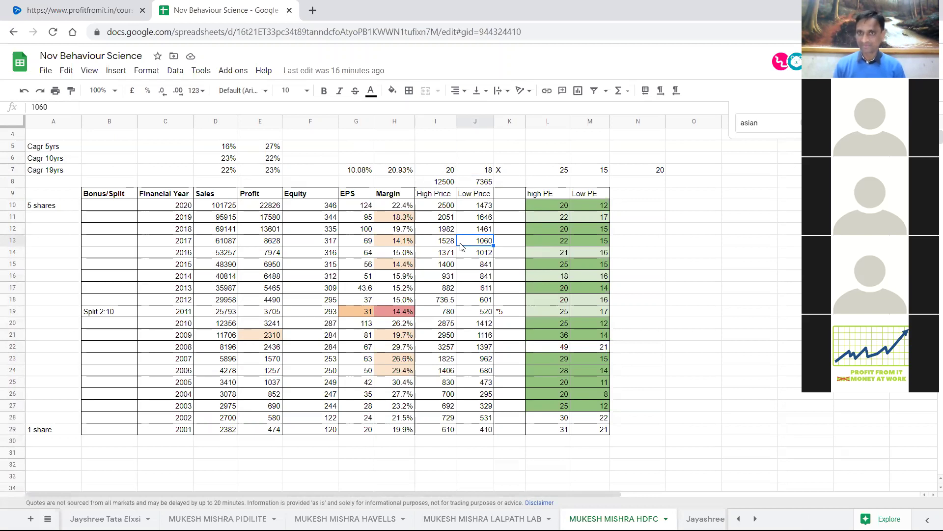
pyautogui.click(659, 172)
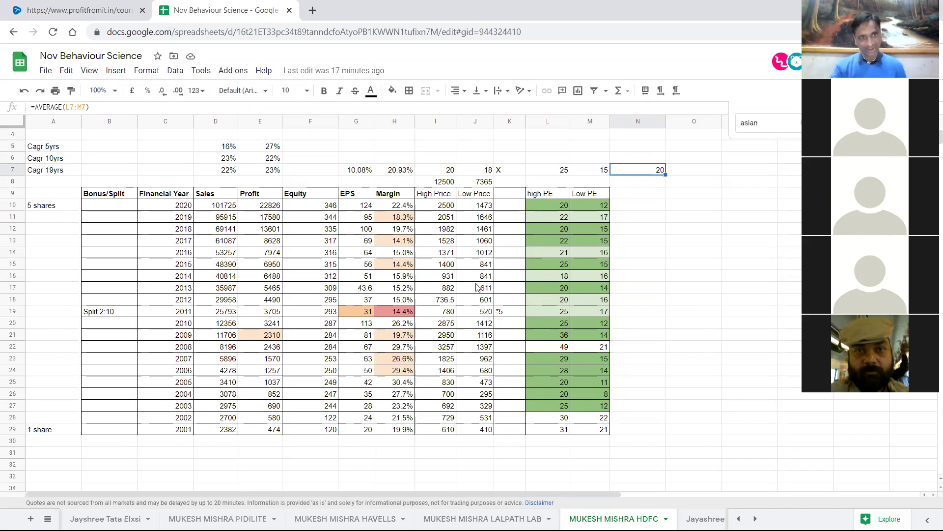
# Review HDFC's sales and profit columns together by financial year from 2001 to 2020.
pyautogui.click(199, 212)
pyautogui.moveTo(199, 211); pyautogui.dragTo(275, 430)
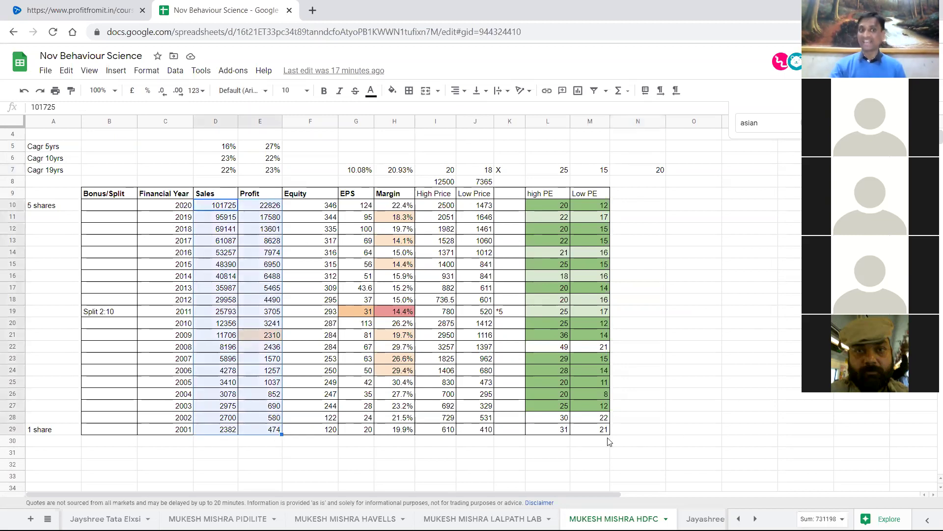
pyautogui.click(675, 418)
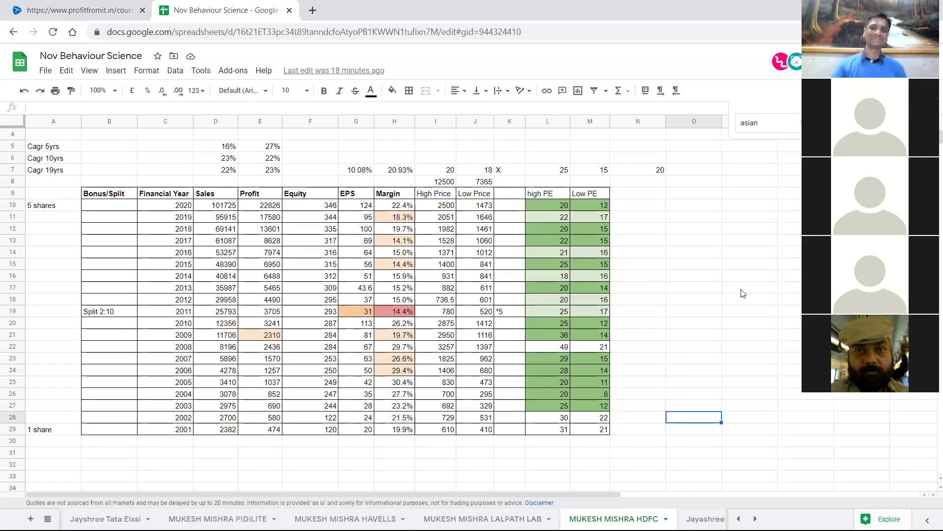
pyautogui.moveTo(178, 193); pyautogui.dragTo(269, 435)
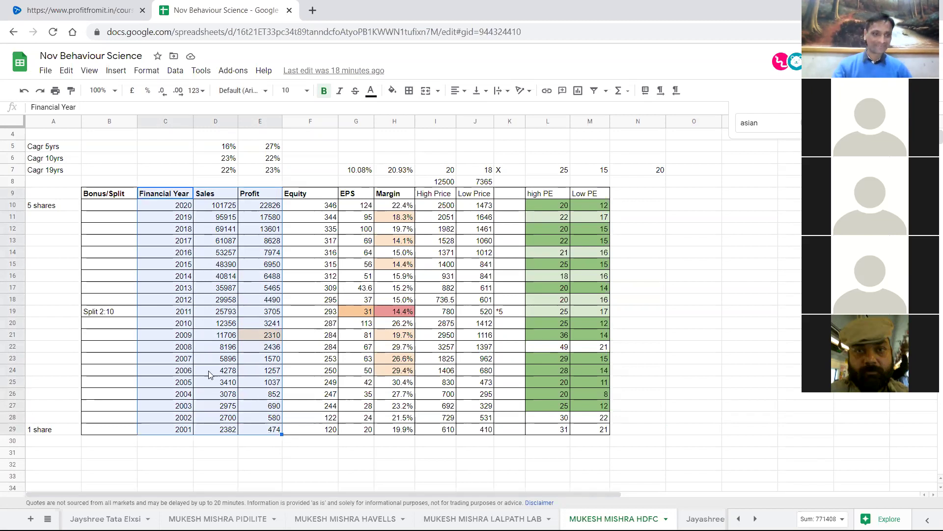
# Open the Pidilite research sheet and view its yearly financial table from 2001 to 2020.
pyautogui.click(48, 518)
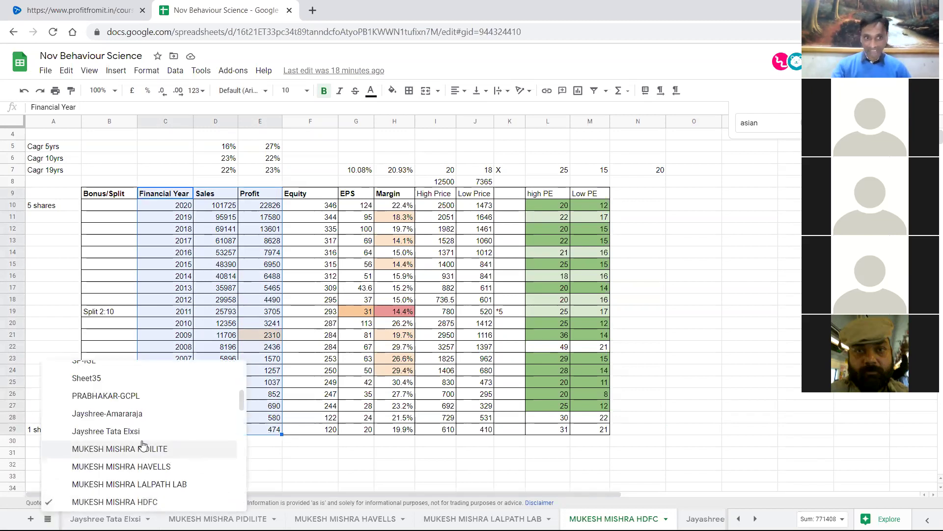
pyautogui.scroll(-3, 177, 422)
pyautogui.scroll(1, 195, 405)
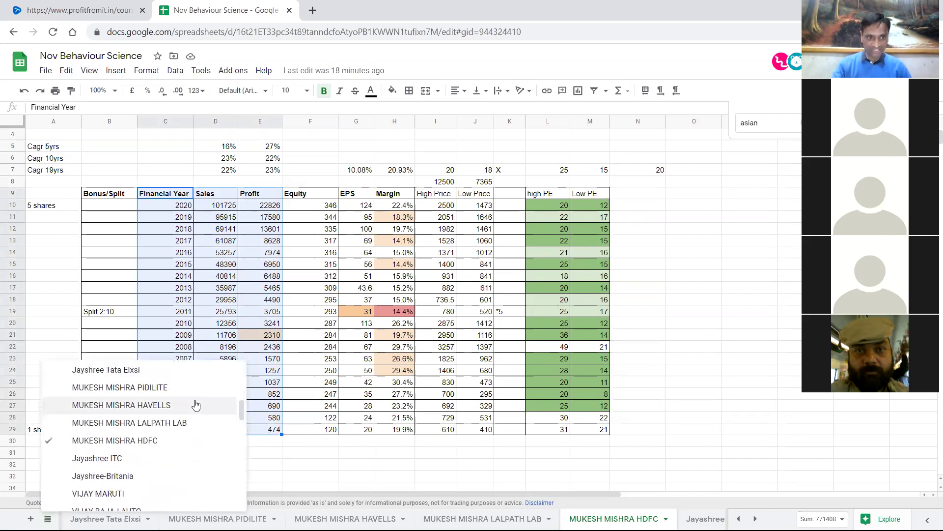
pyautogui.click(162, 388)
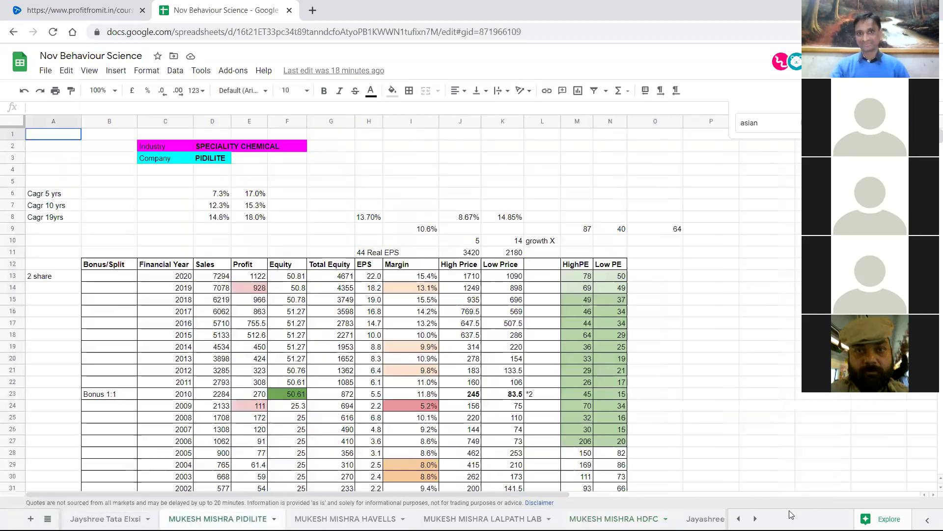
pyautogui.click(675, 330)
pyautogui.scroll(-3, 506, 339)
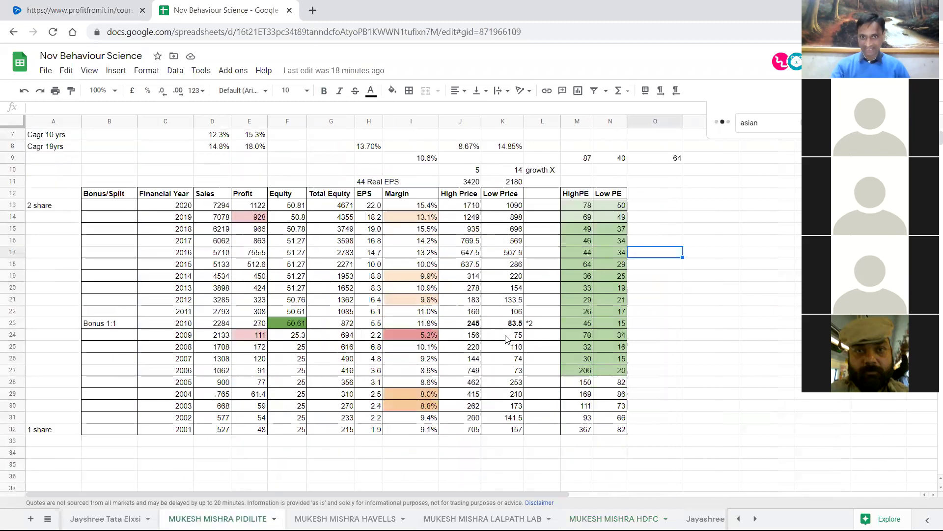
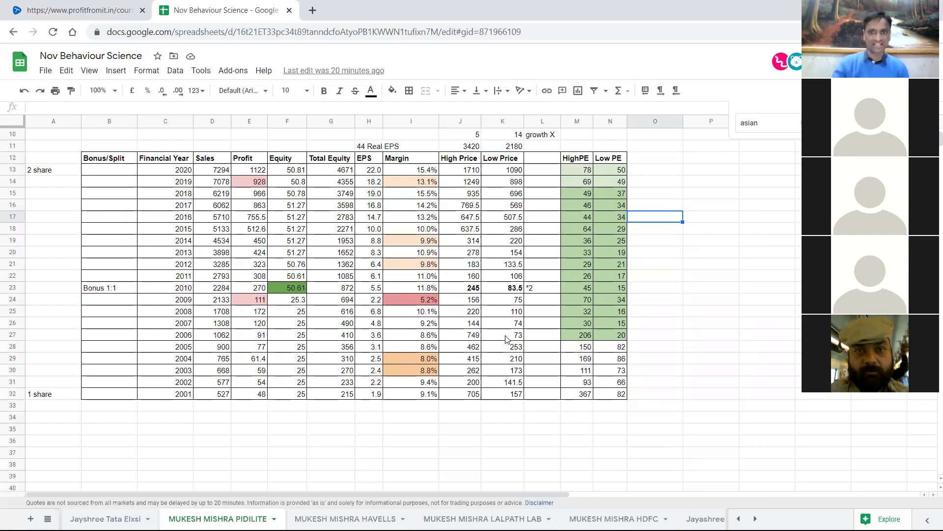
# Review Pidilite's sales column and profit column over the financial years 2001 to 2020.
pyautogui.click(664, 333)
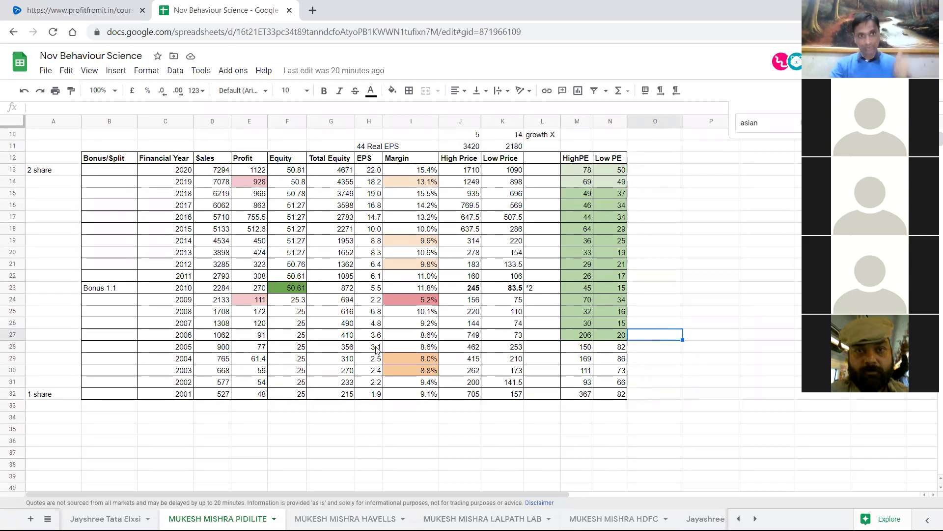
pyautogui.moveTo(222, 393); pyautogui.dragTo(209, 173)
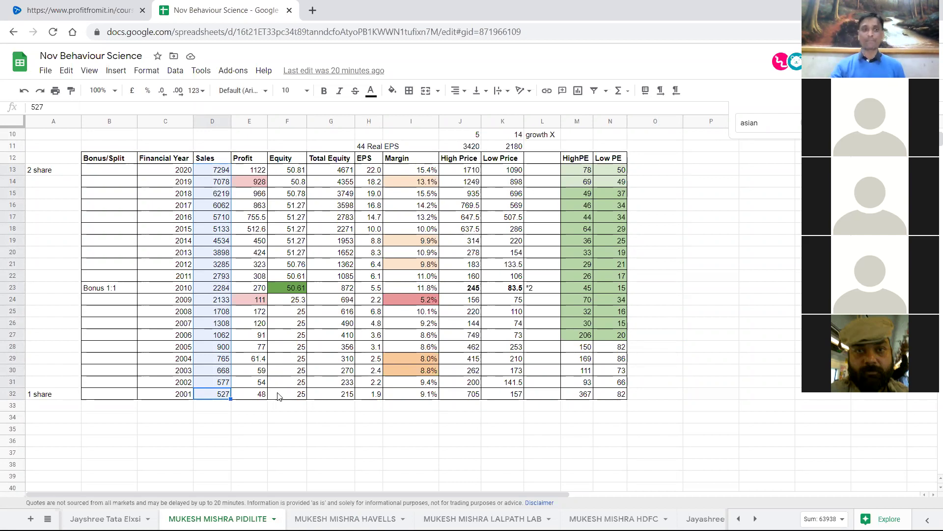
pyautogui.click(264, 399)
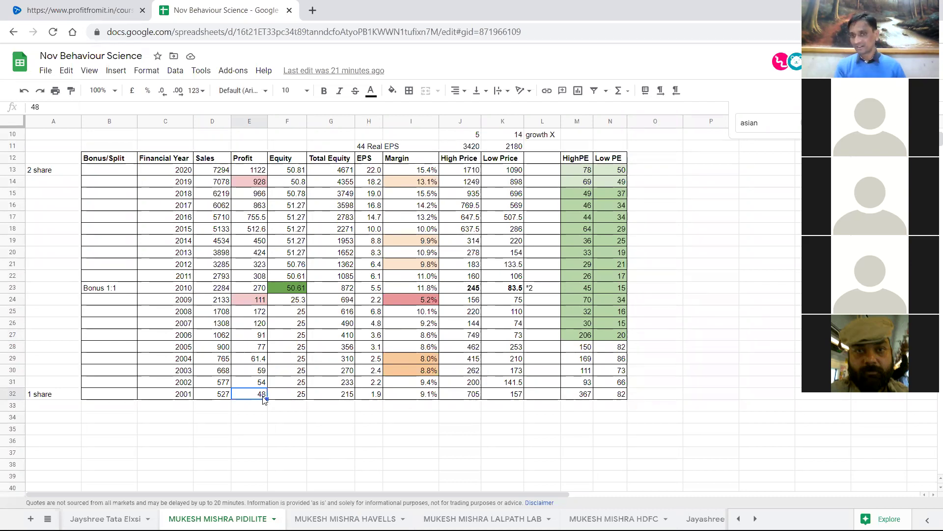
pyautogui.moveTo(250, 170); pyautogui.dragTo(255, 398)
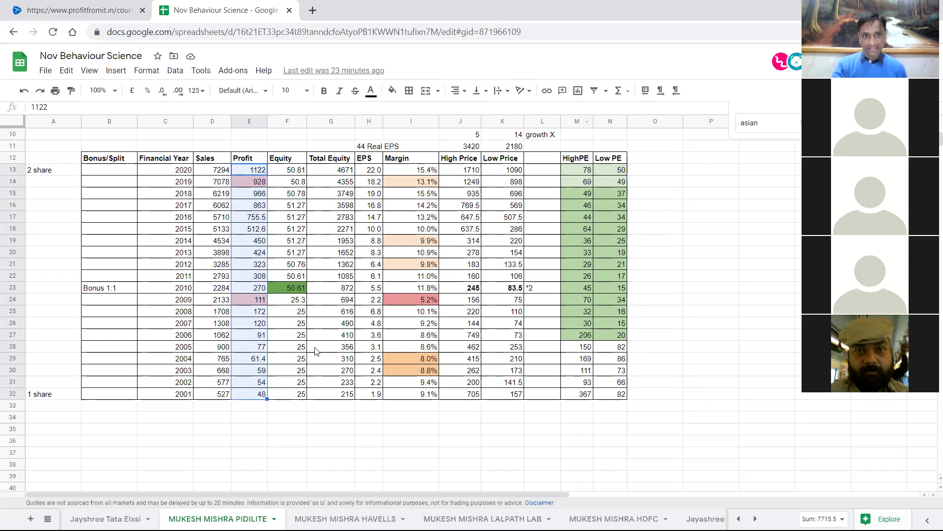
# Compare Pidilite's 2001 profit and EPS with its 2020 profit and EPS.
pyautogui.click(261, 395)
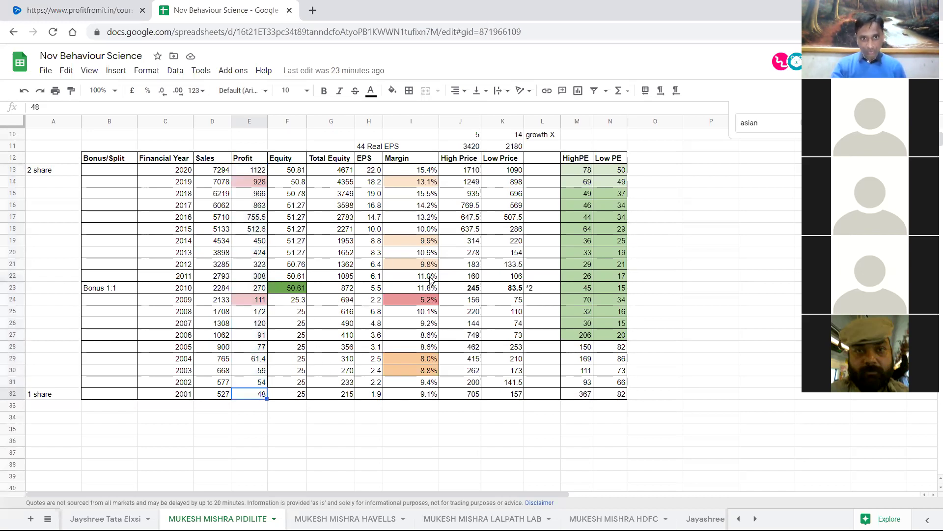
pyautogui.click(373, 396)
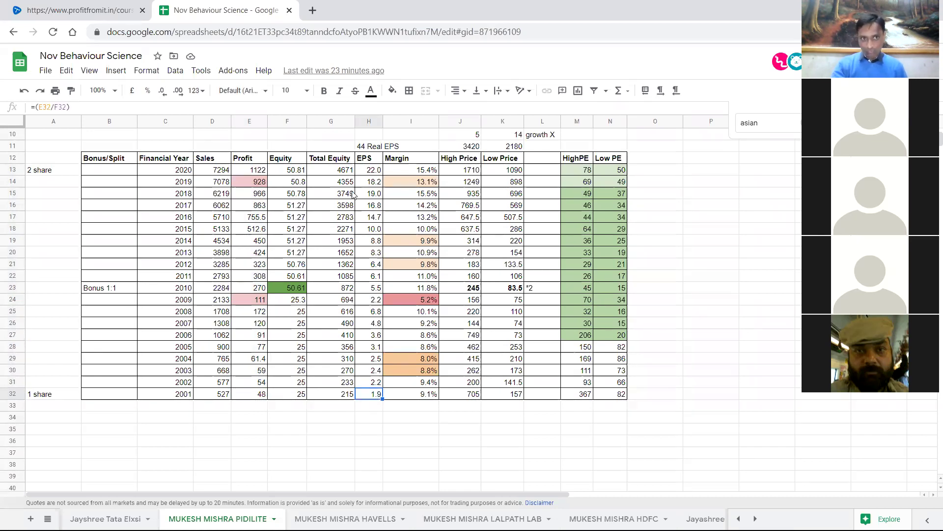
pyautogui.click(255, 172)
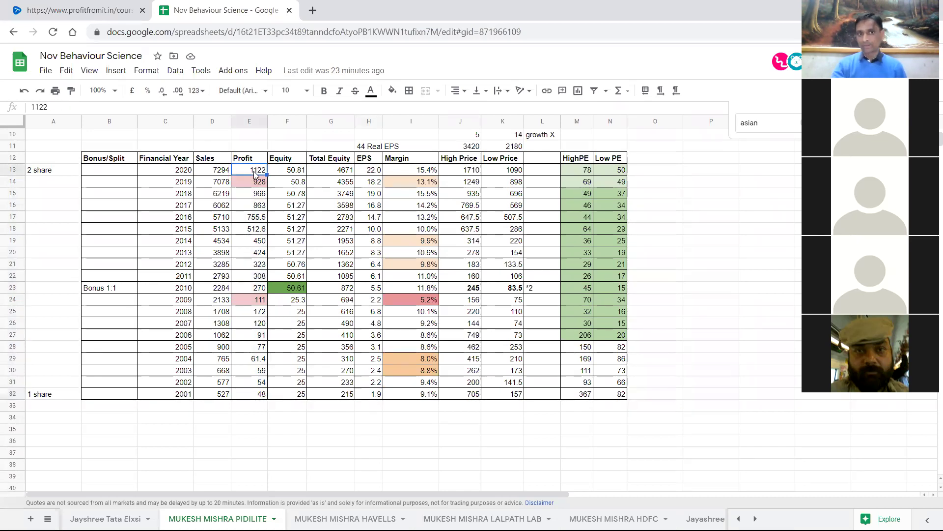
pyautogui.click(371, 136)
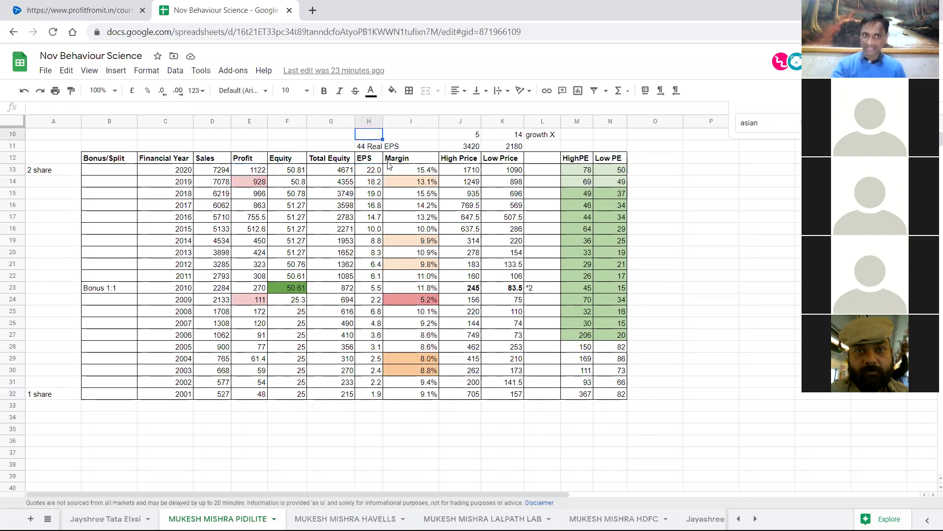
pyautogui.click(372, 172)
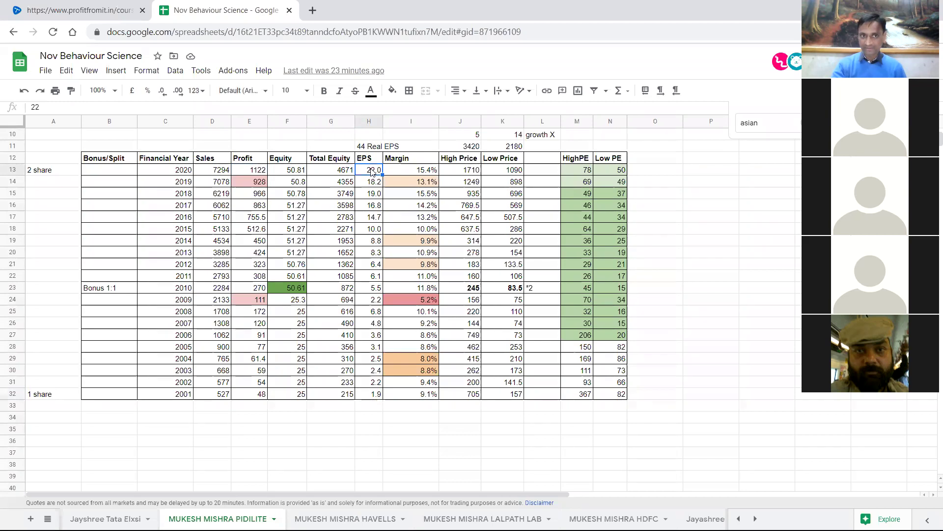
pyautogui.click(366, 137)
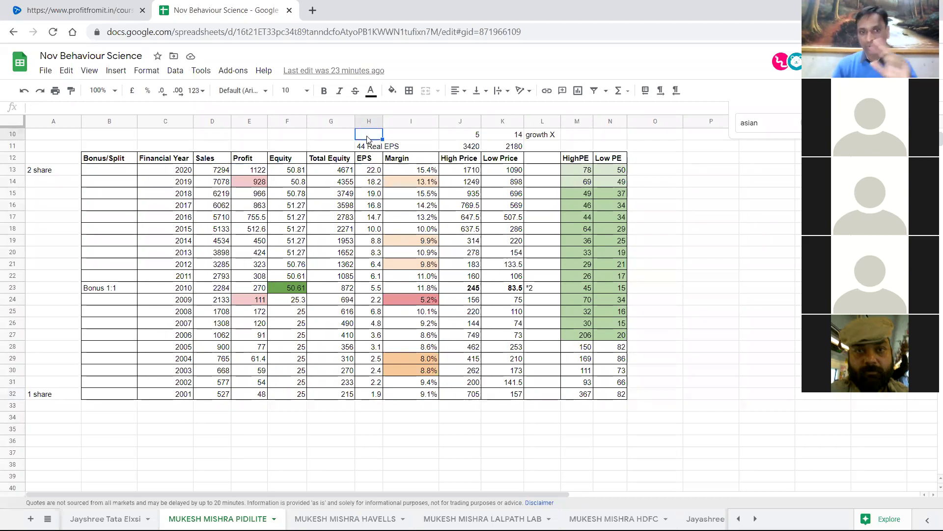
pyautogui.click(260, 395)
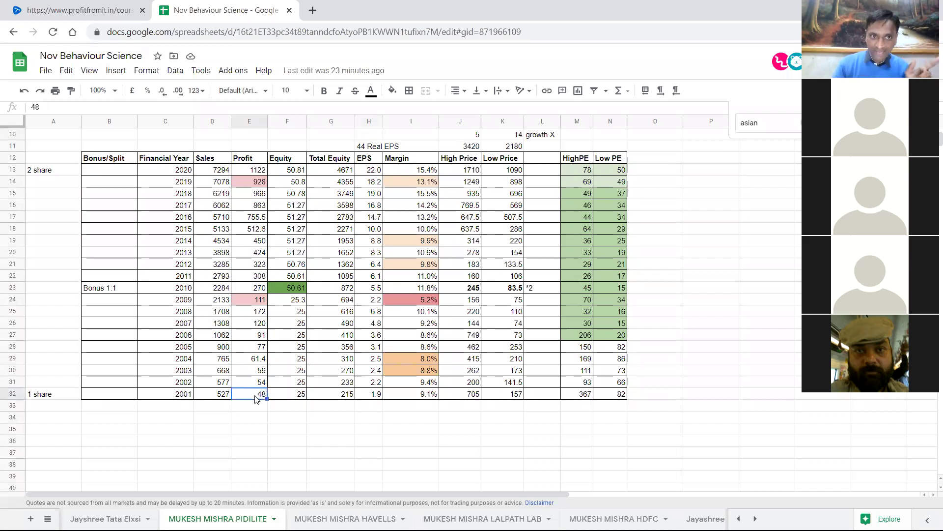
pyautogui.click(375, 398)
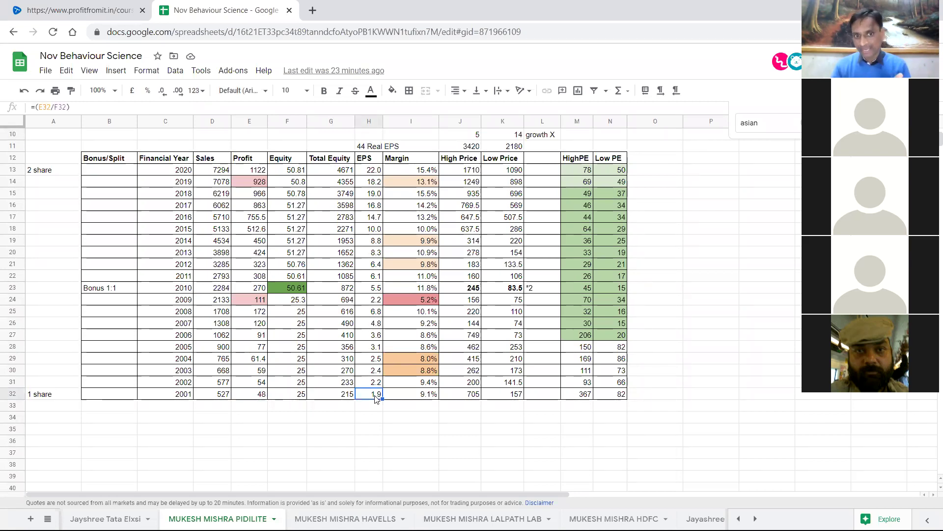
pyautogui.click(257, 171)
# Calculate the bonus-adjusted 2020 EPS in H10 with =(E13*H32)/E32 and display it without decimals.
pyautogui.click(370, 137)
pyautogui.write('=(')
pyautogui.press('Left')
pyautogui.press('Left')
pyautogui.press('Down')
pyautogui.press('Down')
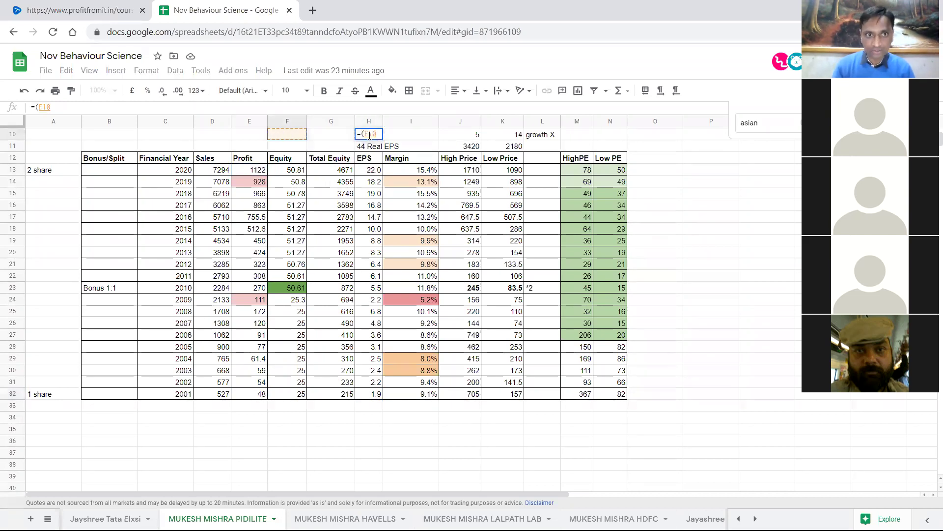
pyautogui.press('Left')
pyautogui.press('Down')
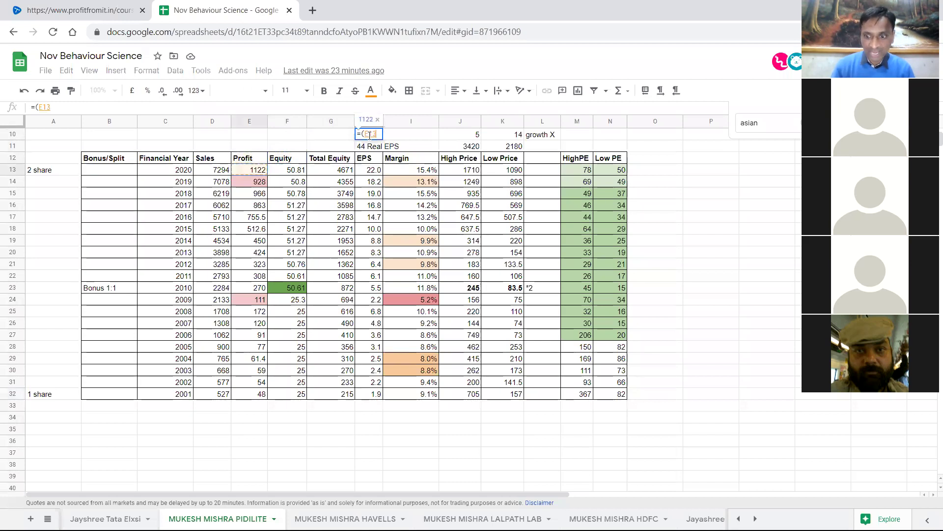
pyautogui.write('*')
pyautogui.press('Down')
pyautogui.press('Down')
pyautogui.press('Down')
pyautogui.press('Down')
pyautogui.press('Down')
pyautogui.press('Down')
pyautogui.press('Down')
pyautogui.press('Down')
pyautogui.press('Down')
pyautogui.press('Down')
pyautogui.press('Down')
pyautogui.press('Down')
pyautogui.press('Down')
pyautogui.press('Down')
pyautogui.press('Down')
pyautogui.press('Down')
pyautogui.press('Down')
pyautogui.press('Down')
pyautogui.press('Down')
pyautogui.press('Down')
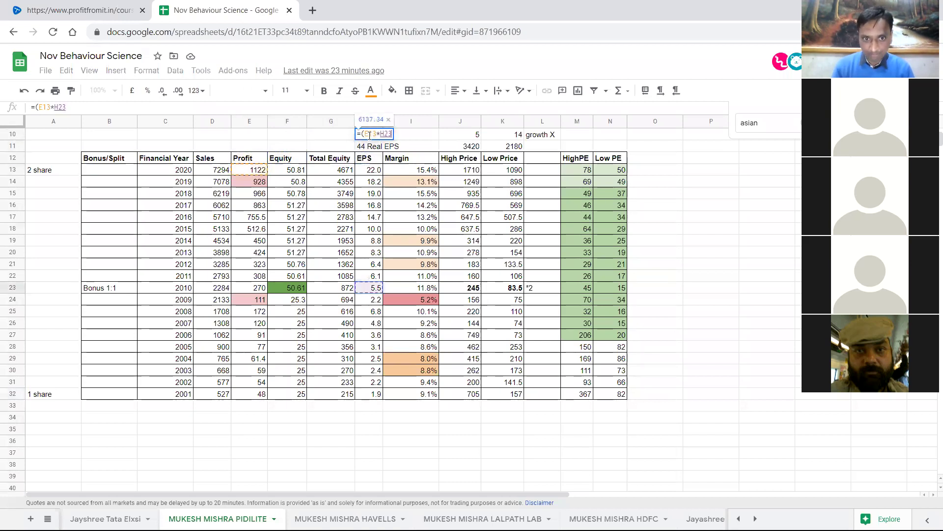
pyautogui.write(')/')
pyautogui.press('Left')
pyautogui.press('Left')
pyautogui.press('Left')
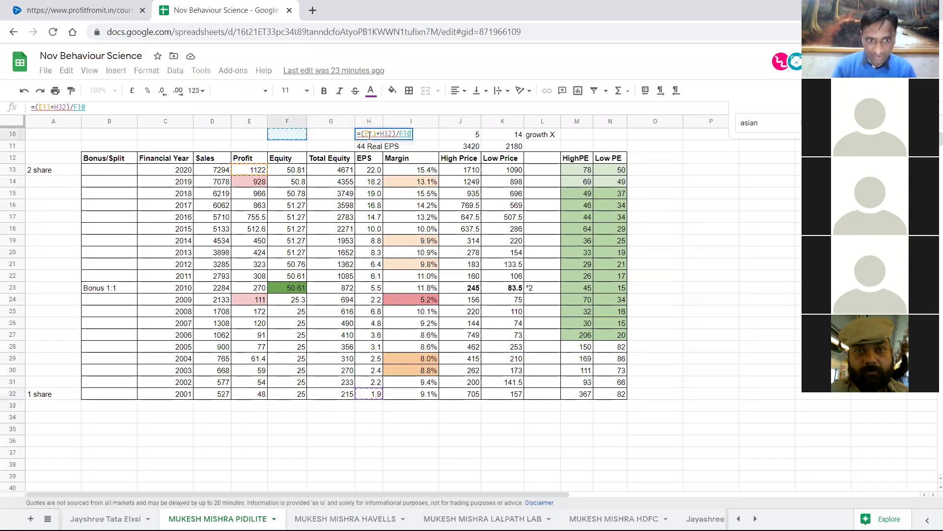
pyautogui.scroll(1, 369, 136)
pyautogui.press('Left')
pyautogui.press('Down')
pyautogui.press('Down')
pyautogui.press('Down')
pyautogui.press('Down')
pyautogui.press('Down')
pyautogui.press('Down')
pyautogui.press('Down')
pyautogui.press('Down')
pyautogui.press('Down')
pyautogui.press('Down')
pyautogui.press('Down')
pyautogui.press('Down')
pyautogui.press('Down')
pyautogui.press('Down')
pyautogui.press('Down')
pyautogui.press('Down')
pyautogui.press('Down')
pyautogui.press('Down')
pyautogui.press('Down')
pyautogui.press('Down')
pyautogui.press('Down')
pyautogui.press('Down')
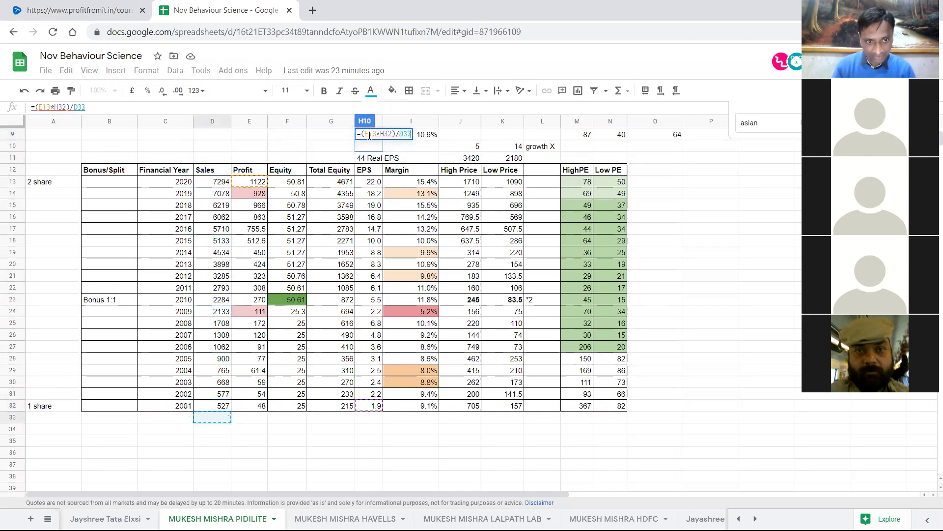
pyautogui.press('Right')
pyautogui.press('Return')
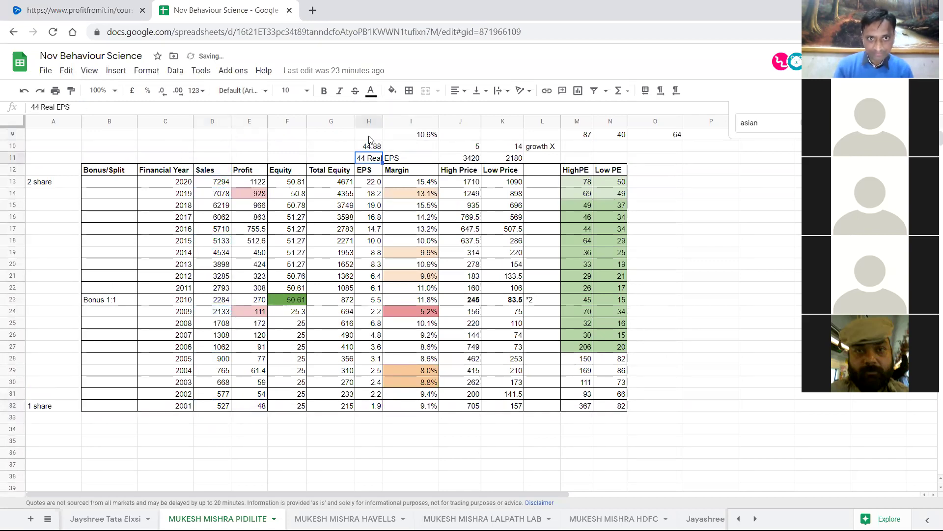
pyautogui.press('Up')
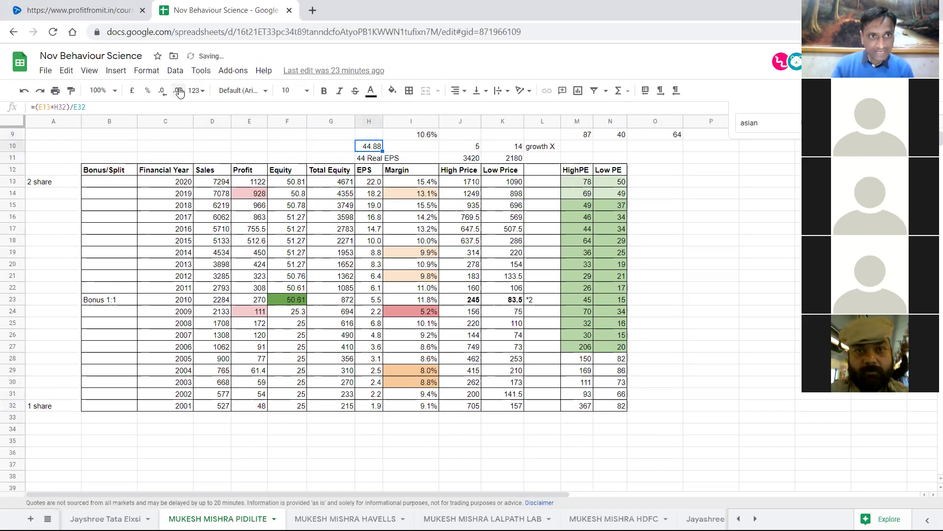
pyautogui.click(163, 94)
pyautogui.click(163, 93)
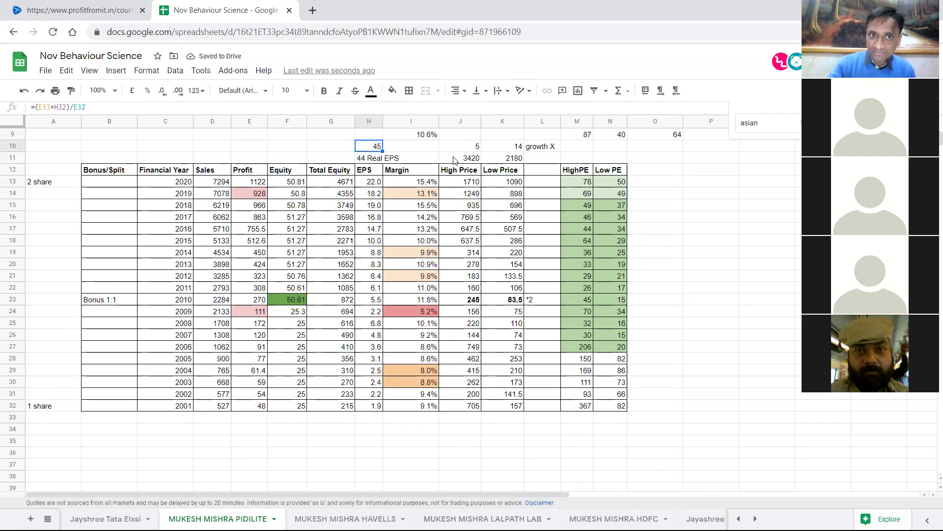
# Clear the calculation in H10 and replace the Real EPS note in H11 with 45.
pyautogui.press('Delete')
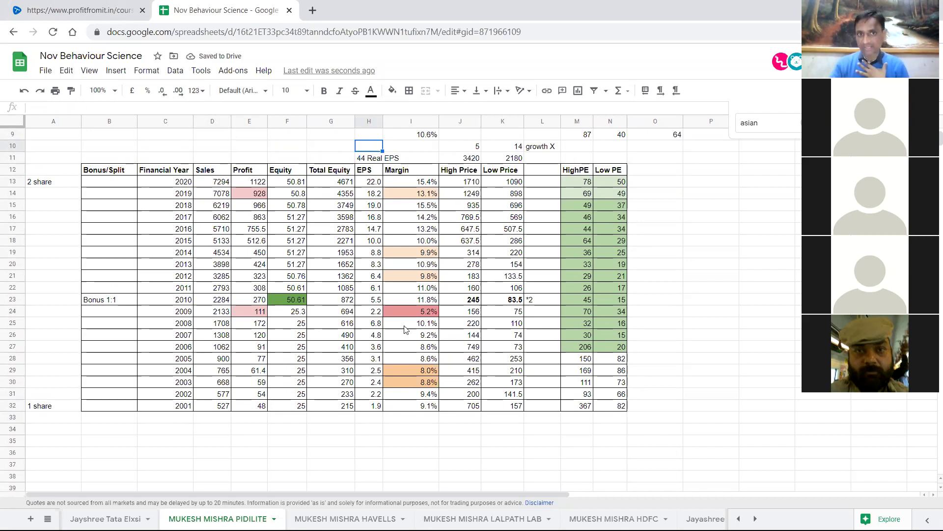
pyautogui.click(378, 410)
pyautogui.click(366, 161)
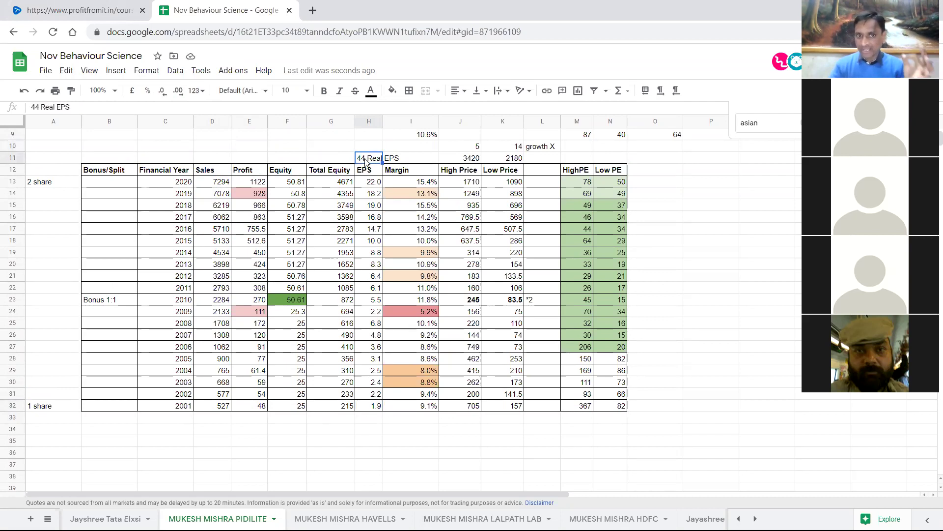
pyautogui.write('45')
pyautogui.press('Return')
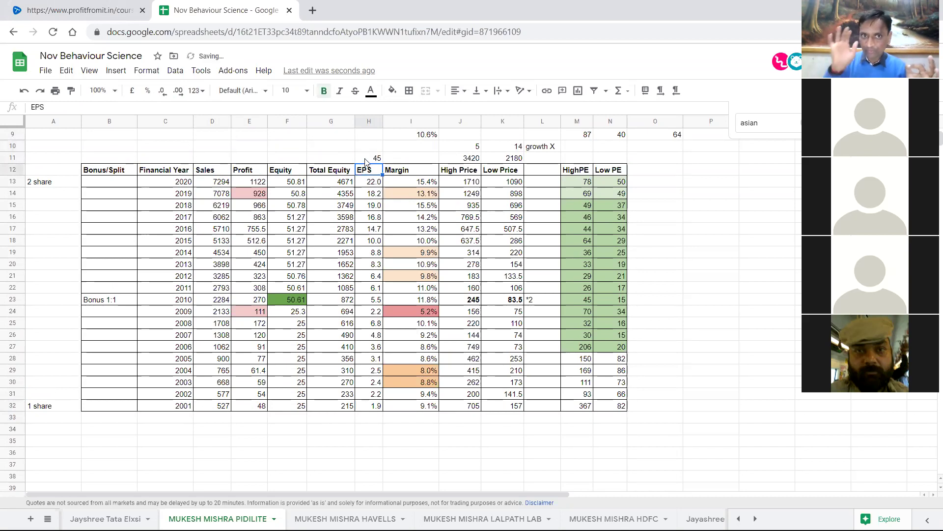
pyautogui.press('Up')
pyautogui.press('Up')
pyautogui.write('=')
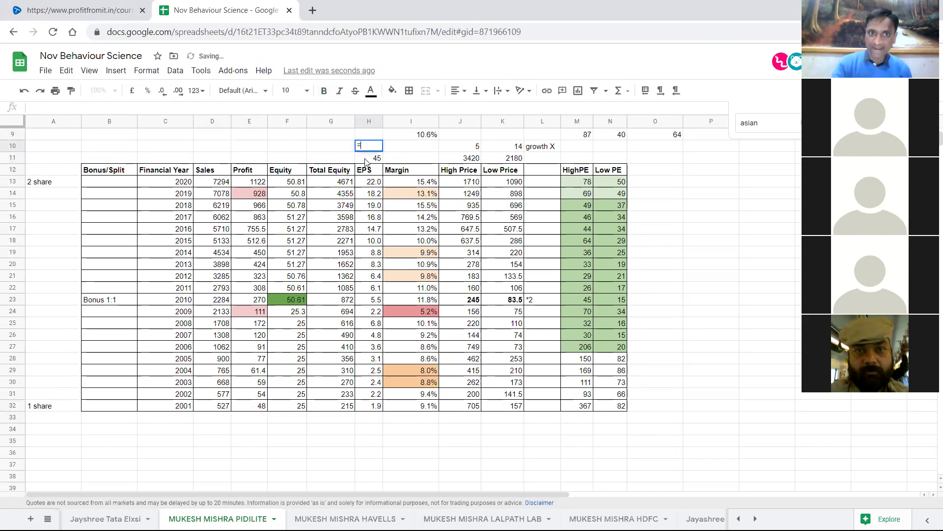
pyautogui.press('Up')
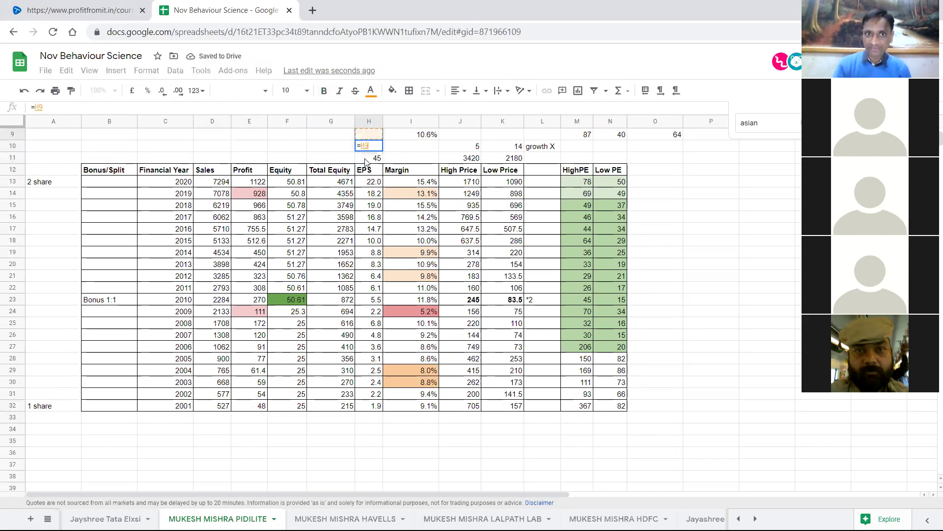
pyautogui.scroll(1, 366, 162)
pyautogui.press('Escape')
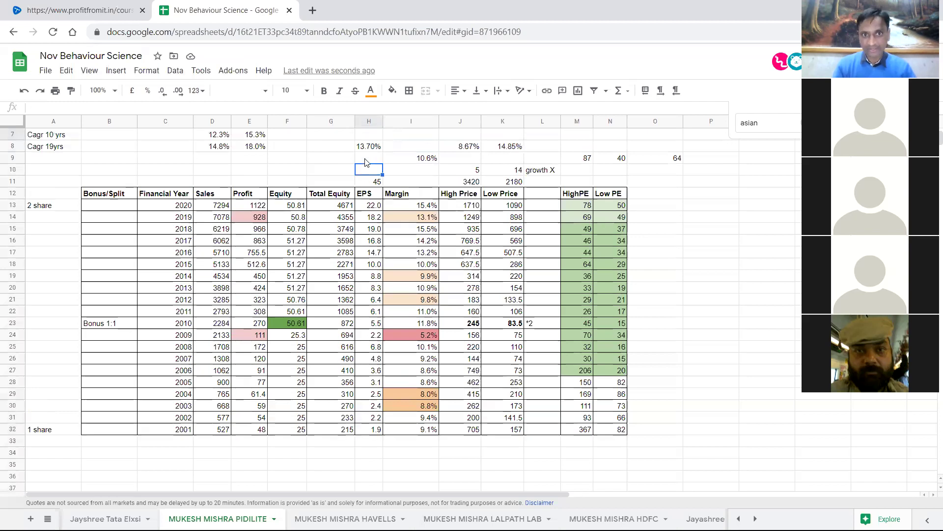
# Enter 22Times in H10, above the adjusted EPS value.
pyautogui.write('22T')
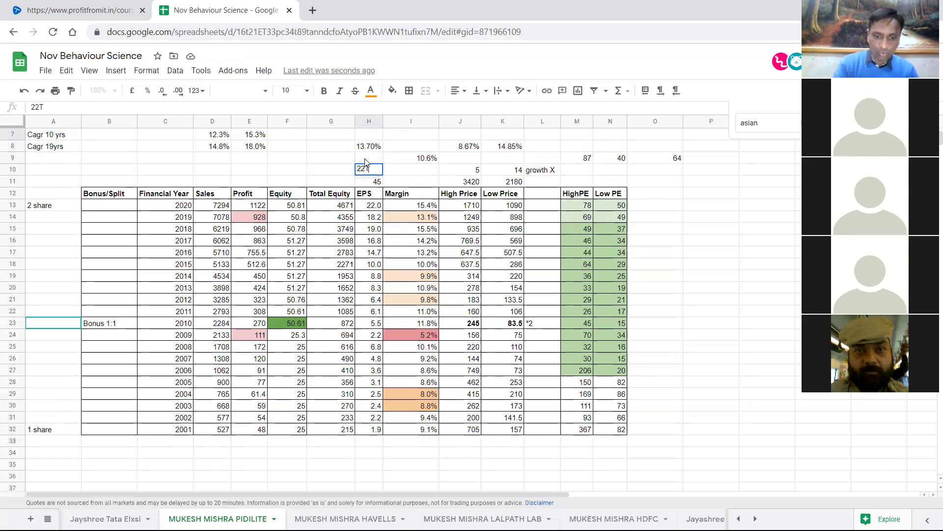
pyautogui.write('imes')
pyautogui.press('Return')
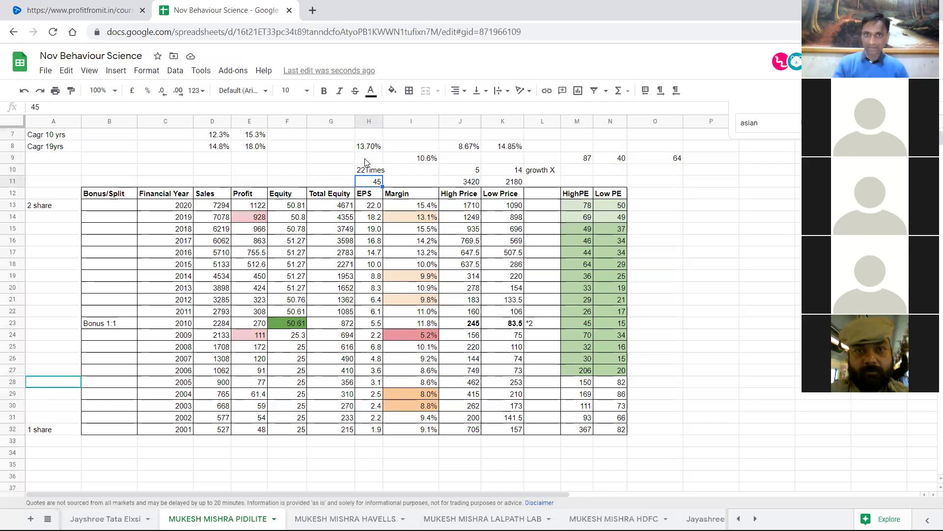
# Examine the bonus-adjusted 2020 high and low prices and their growth multiples in rows 10 and 11.
pyautogui.press('Right')
pyautogui.press('Right')
pyautogui.press('Down')
pyautogui.press('Down')
pyautogui.press('Up')
pyautogui.press('Up')
pyautogui.press('Right')
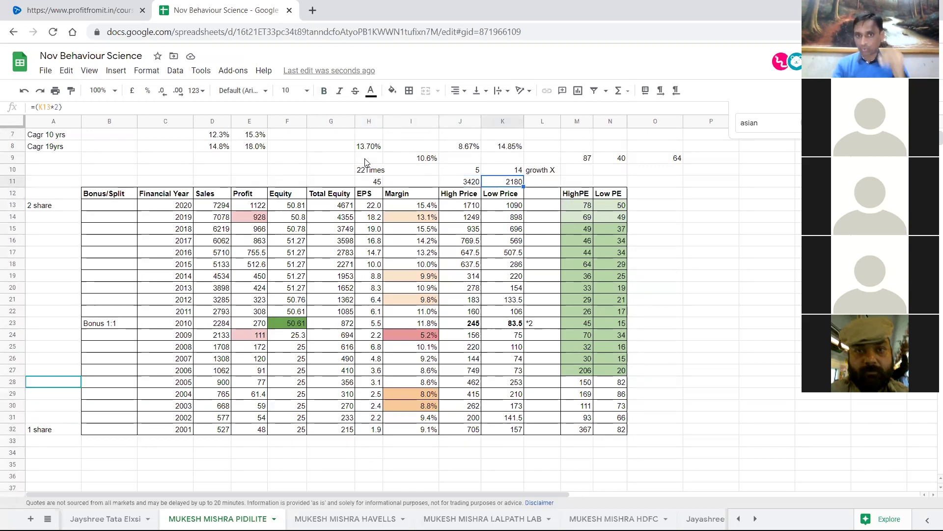
pyautogui.press('Left')
pyautogui.press('Up')
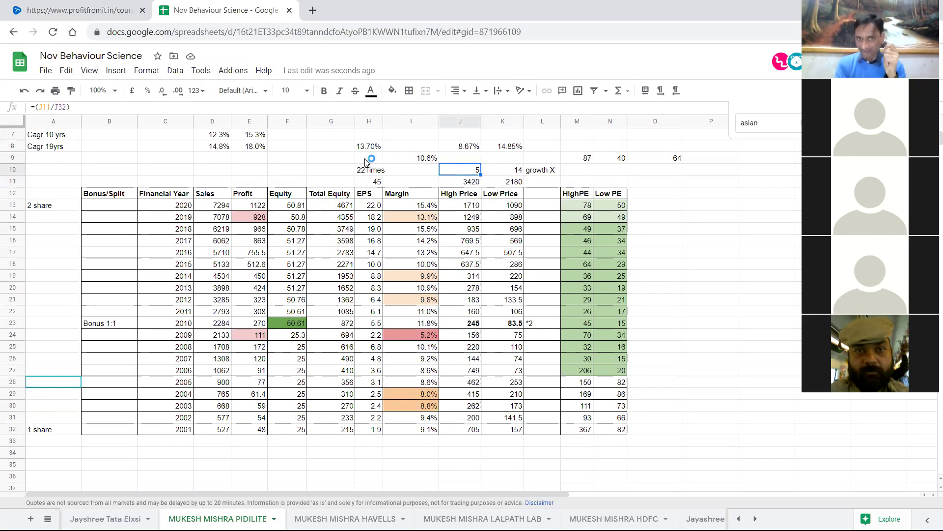
pyautogui.press('Right')
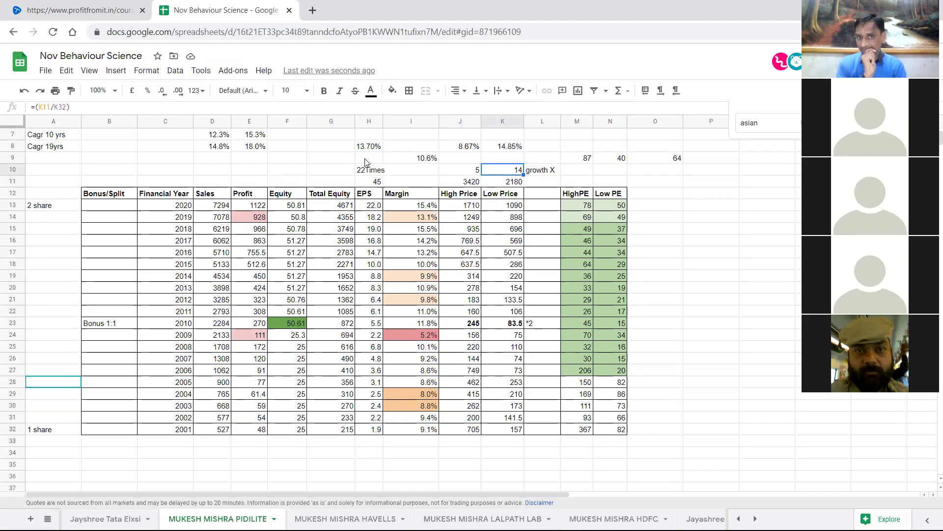
pyautogui.press('Down')
pyautogui.press('Left')
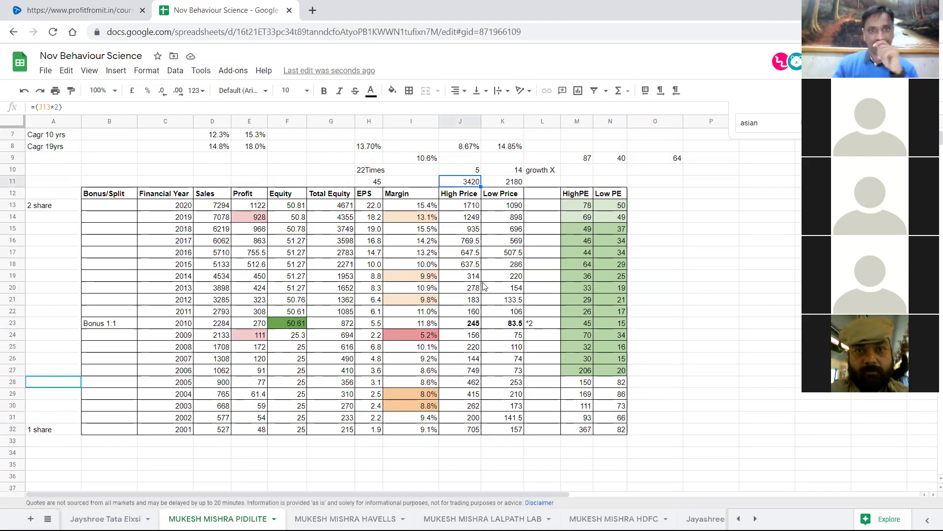
# Review Pidilite's 2001 EPS, margin and prices, and its high prices from 2001 to 2006.
pyautogui.moveTo(374, 429); pyautogui.dragTo(511, 431)
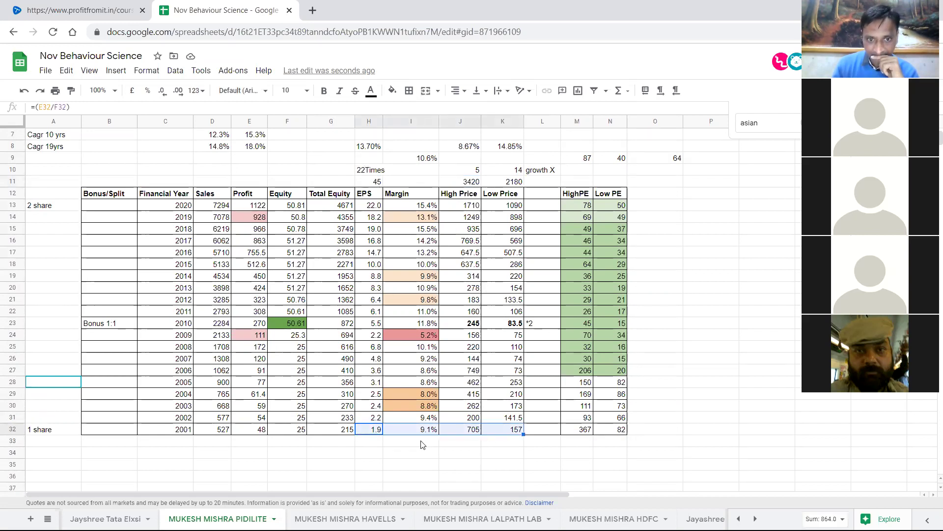
pyautogui.click(475, 422)
pyautogui.press('Up')
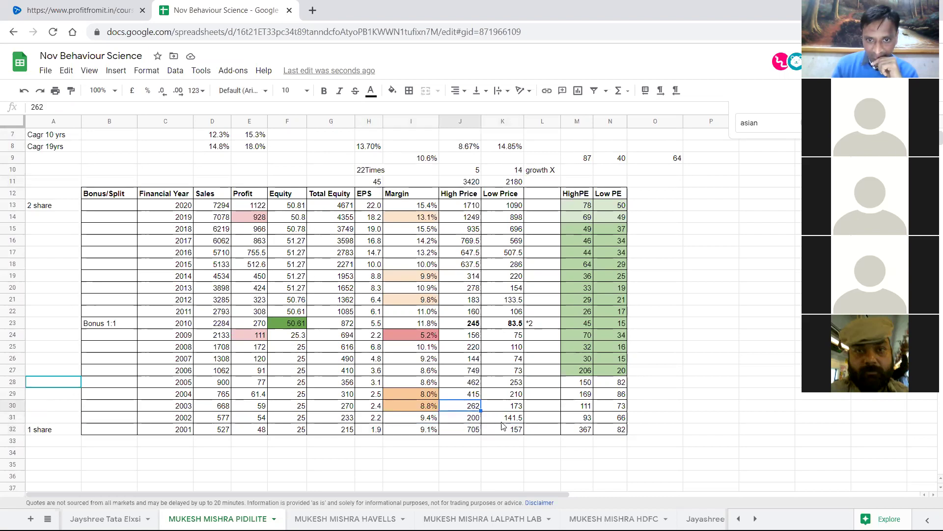
pyautogui.moveTo(475, 430); pyautogui.dragTo(471, 376)
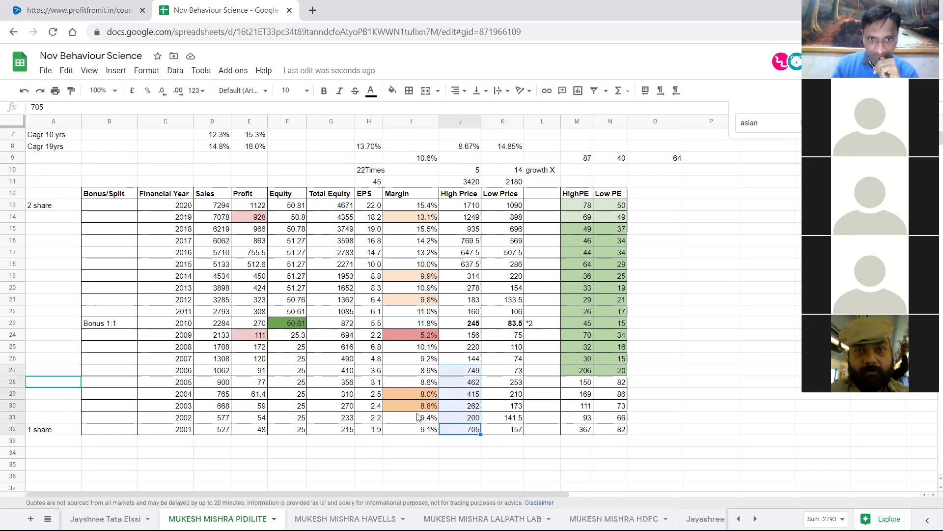
# Compare Pidilite's high and low share prices for 2006.
pyautogui.click(478, 371)
pyautogui.click(516, 372)
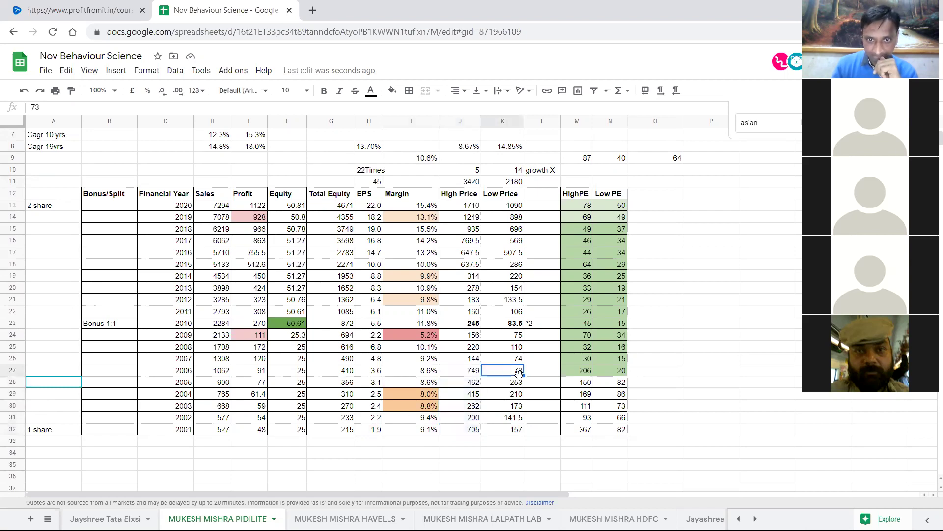
pyautogui.click(472, 373)
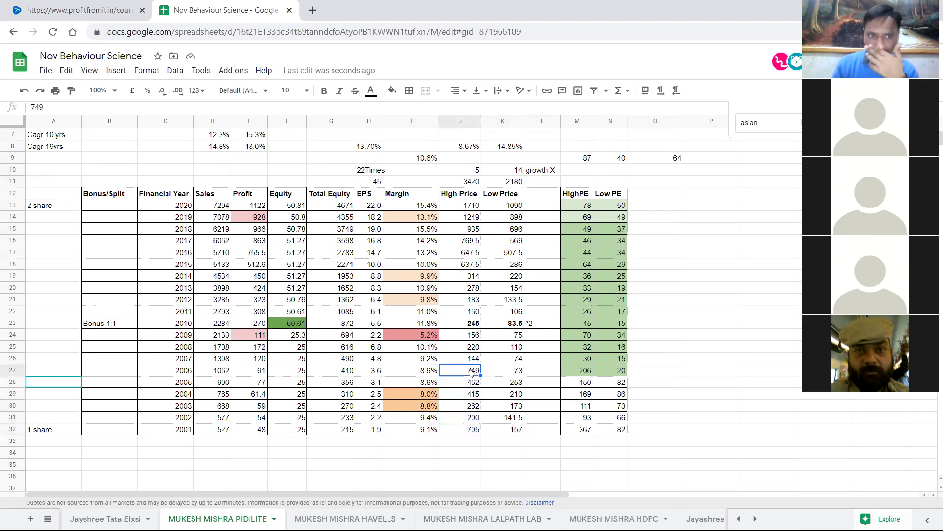
pyautogui.click(505, 456)
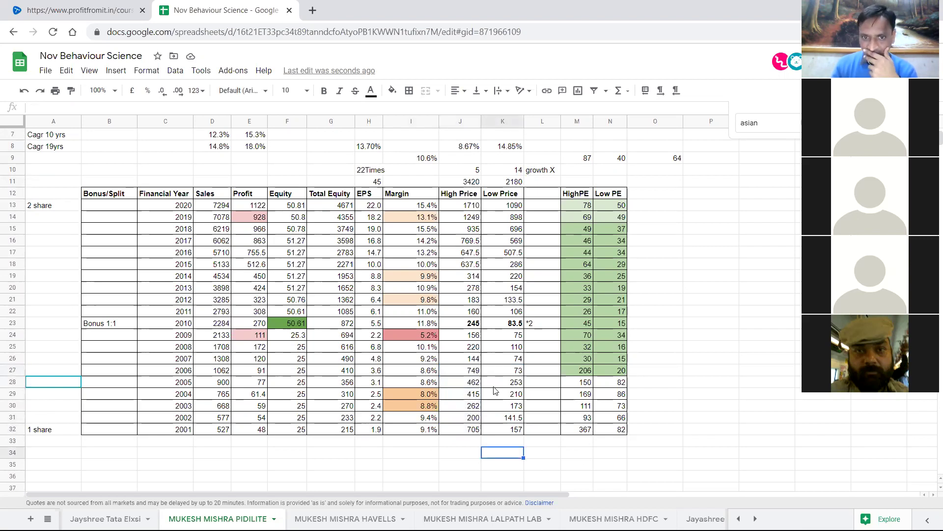
pyautogui.click(474, 375)
pyautogui.click(504, 375)
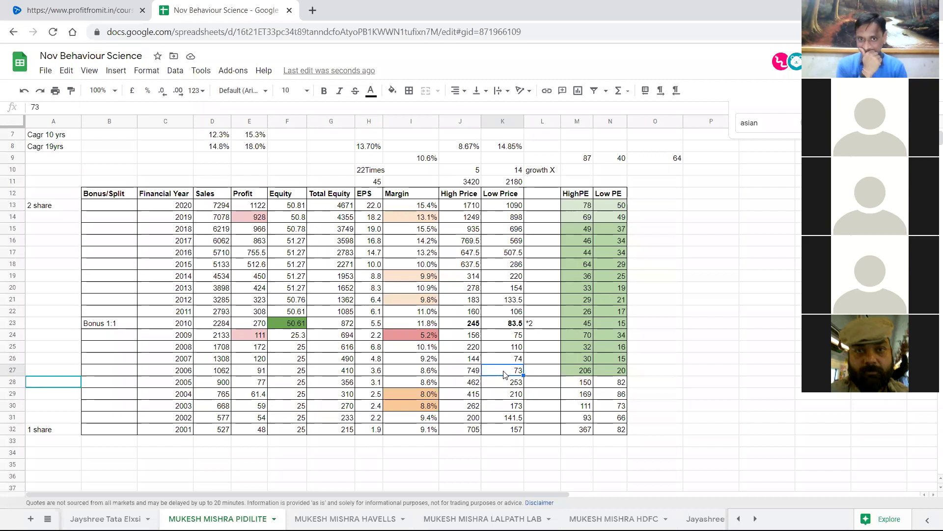
pyautogui.press('Left')
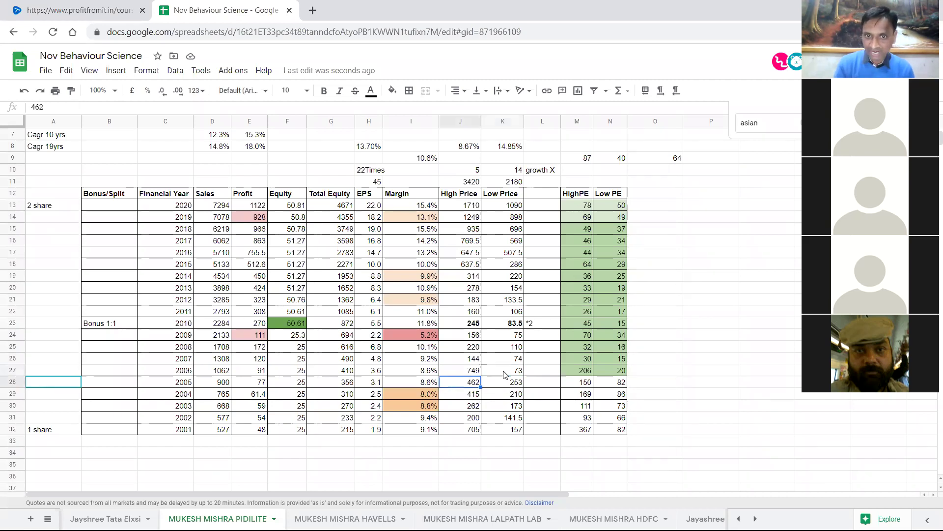
pyautogui.press('Right')
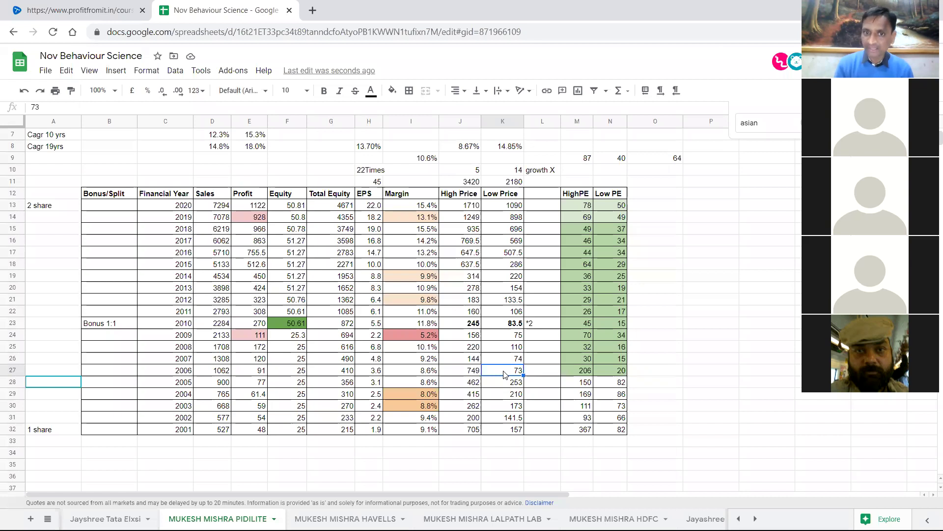
pyautogui.press('Left')
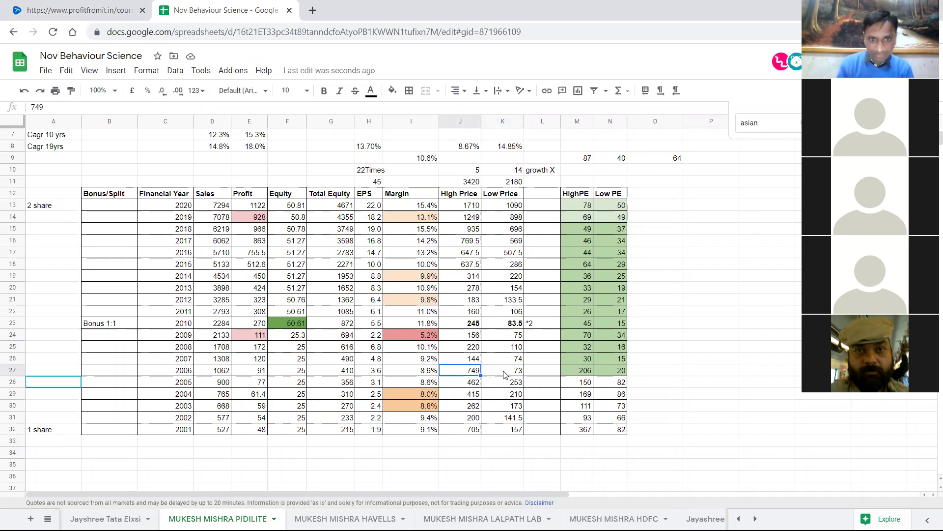
# Examine the 2006 row from profit across equity, EPS and margin to the low price.
pyautogui.press('Left')
pyautogui.press('Left')
pyautogui.press('Left')
pyautogui.press('Left')
pyautogui.press('Left')
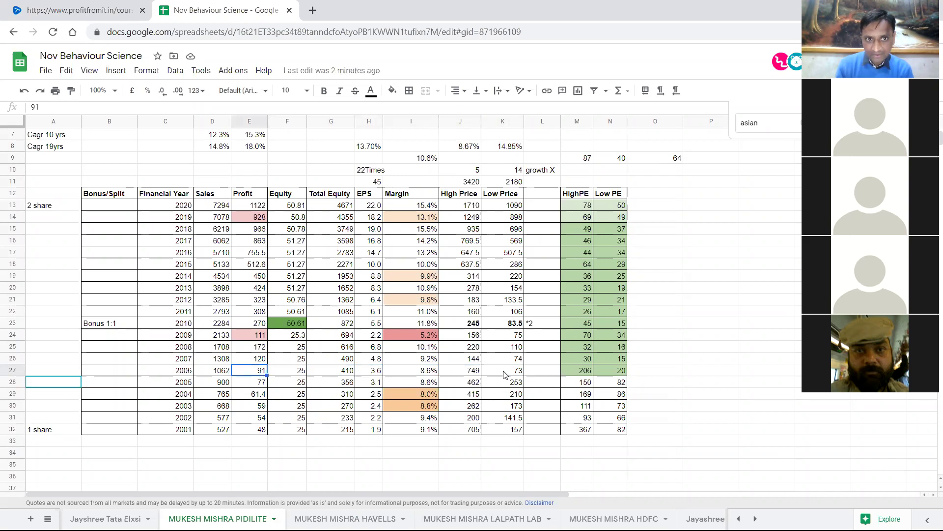
pyautogui.press('Right')
pyautogui.press('Left')
pyautogui.press('Right')
pyautogui.press('Right')
pyautogui.press('Right')
pyautogui.press('Right')
pyautogui.press('Right')
pyautogui.press('Right')
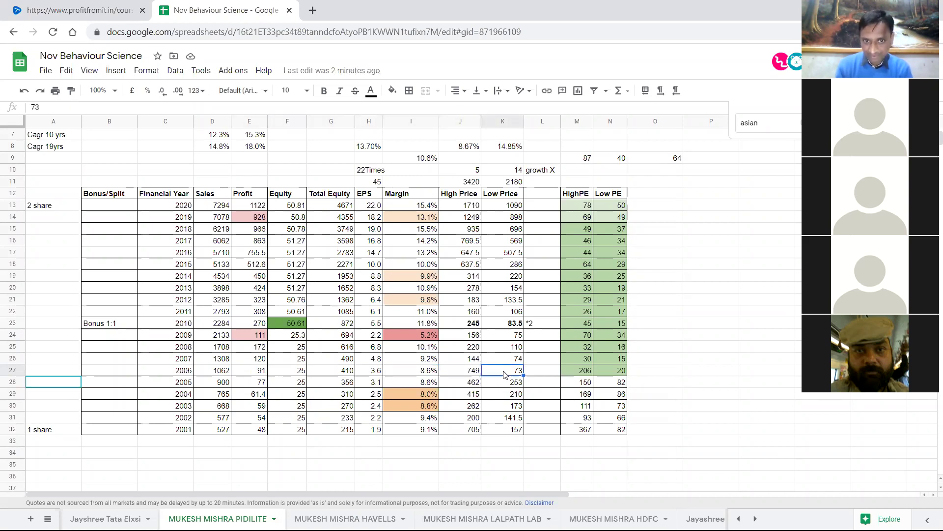
# Review the 2005 row's profit, EPS, margin and prices, then the PE columns of the rows below it.
pyautogui.press('Down')
pyautogui.press('Left')
pyautogui.press('Right')
pyautogui.press('Left')
pyautogui.press('Left')
pyautogui.press('Left')
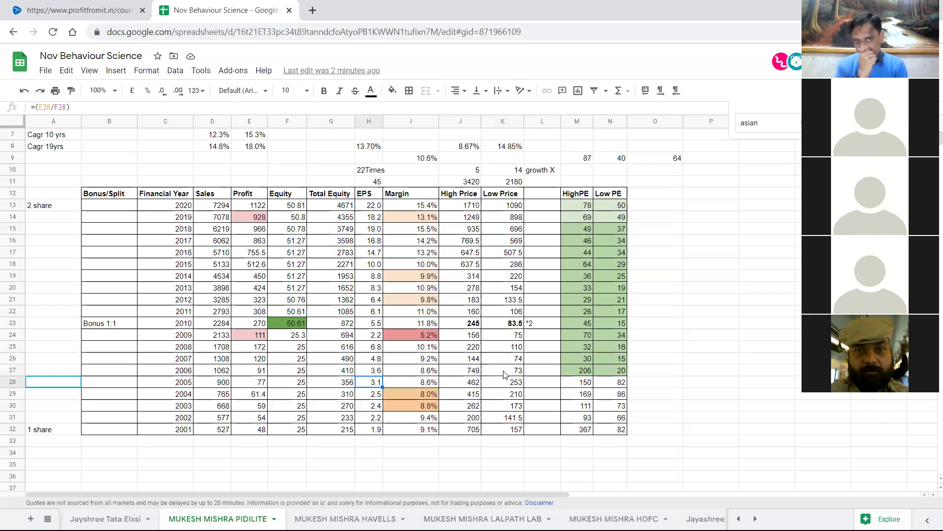
pyautogui.press('Left')
pyautogui.press('Left')
pyautogui.press('Left')
pyautogui.press('Right')
pyautogui.press('Right')
pyautogui.press('Right')
pyautogui.press('Right')
pyautogui.press('Right')
pyautogui.press('Right')
pyautogui.press('Right')
pyautogui.press('Right')
pyautogui.press('Up')
pyautogui.press('Down')
pyautogui.press('Down')
pyautogui.press('Down')
pyautogui.press('Down')
pyautogui.press('Left')
pyautogui.press('Left')
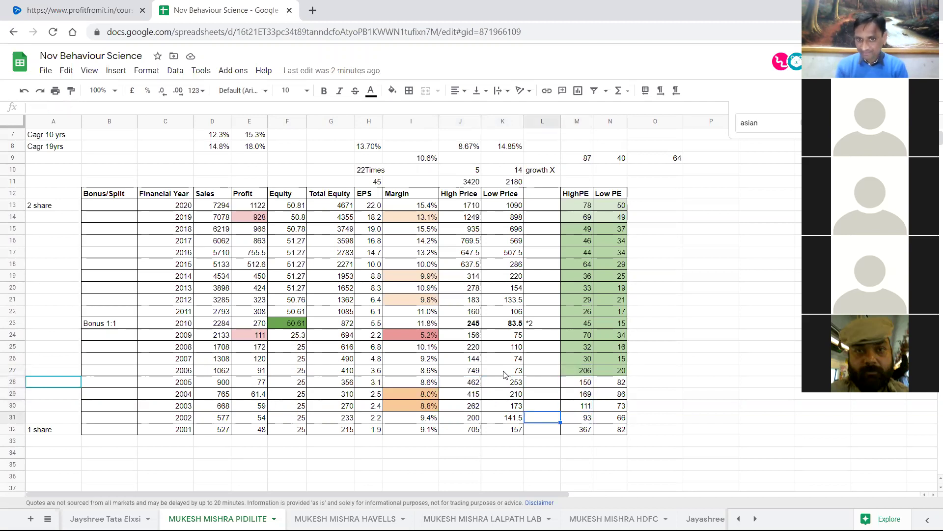
# Review Pidilite's high PE ratios from 2006 back to 2003 and check the 2006 equity figure.
pyautogui.press('Up')
pyautogui.press('Up')
pyautogui.press('Up')
pyautogui.press('Up')
pyautogui.press('Right')
pyautogui.press('Right')
pyautogui.press('Down')
pyautogui.press('Up')
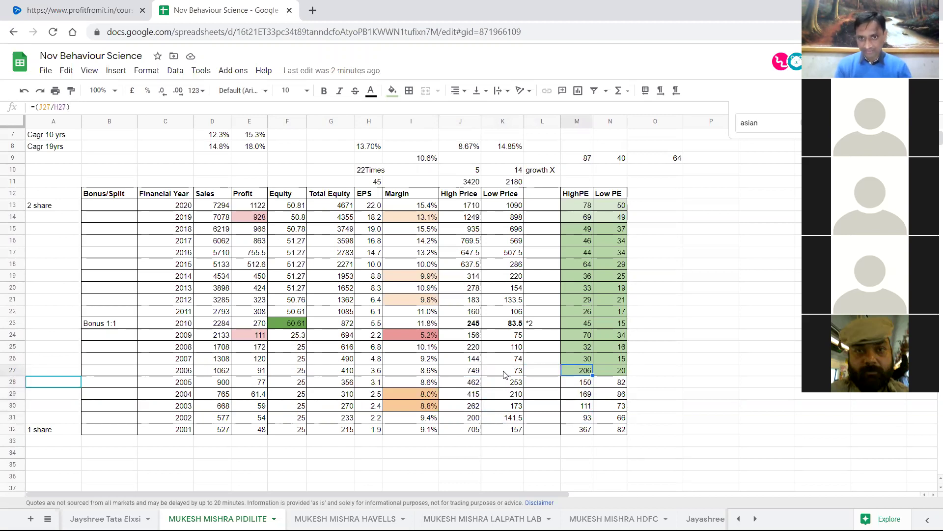
pyautogui.hotkey('shift', 'Down')
pyautogui.hotkey('shift', 'Down')
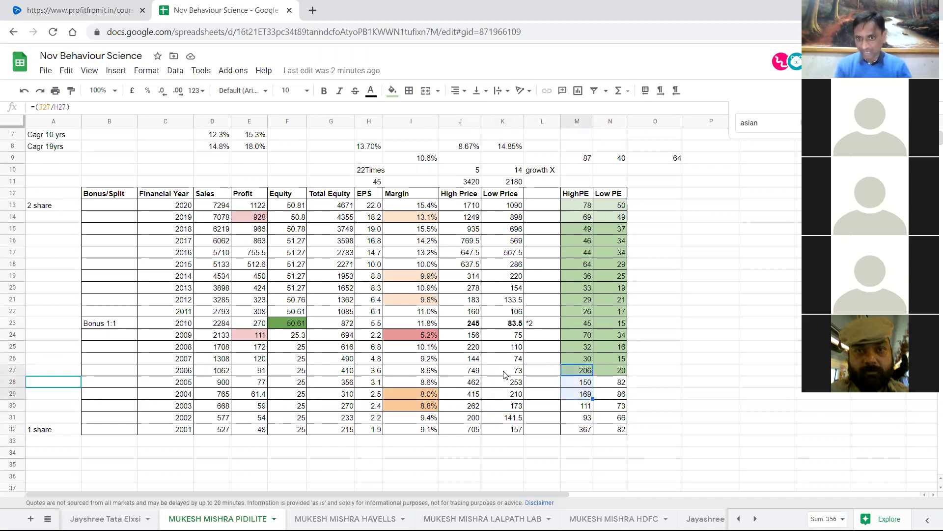
pyautogui.hotkey('shift', 'Down')
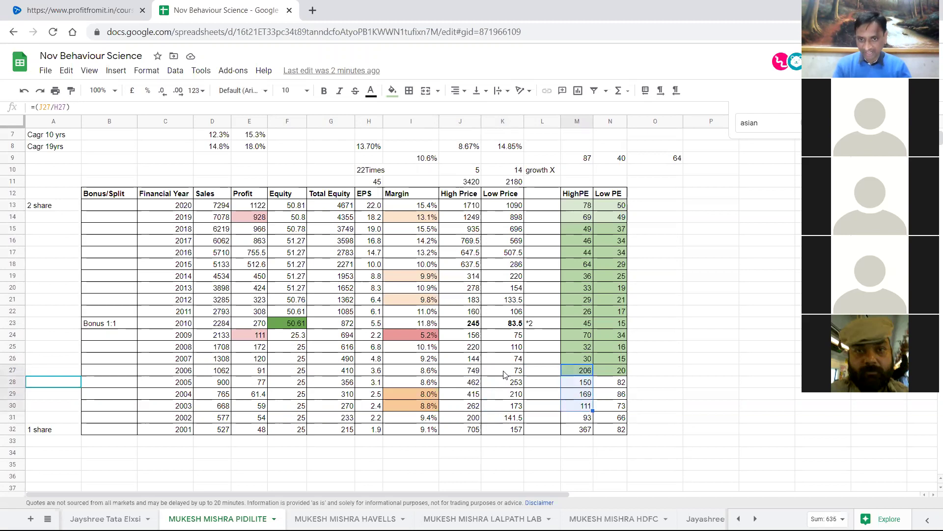
pyautogui.press('Left')
pyautogui.press('Left')
pyautogui.press('Left')
pyautogui.press('Left')
pyautogui.press('Left')
pyautogui.press('Left')
pyautogui.press('Left')
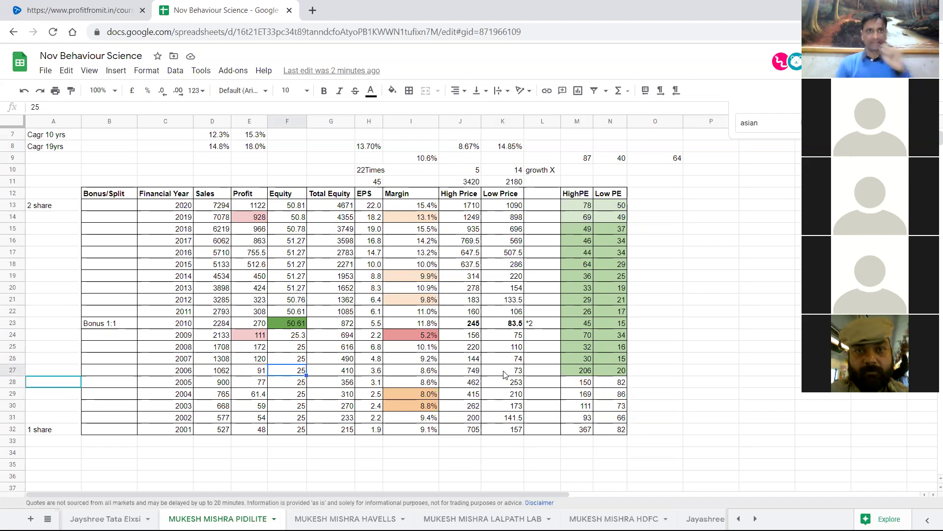
# Open the BSE website, bseindia.com, in a new browser tab.
pyautogui.click(311, 11)
pyautogui.click(328, 32)
pyautogui.write('b')
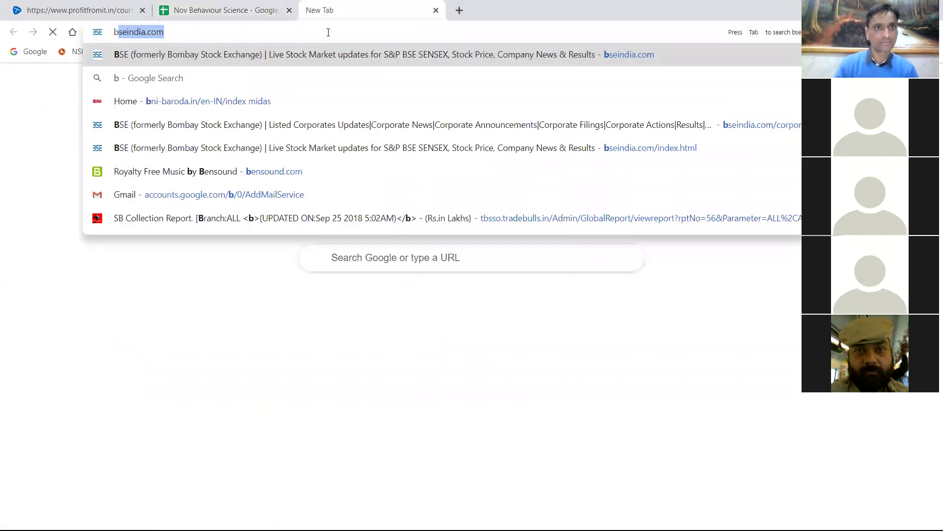
pyautogui.write('se')
pyautogui.press('Return')
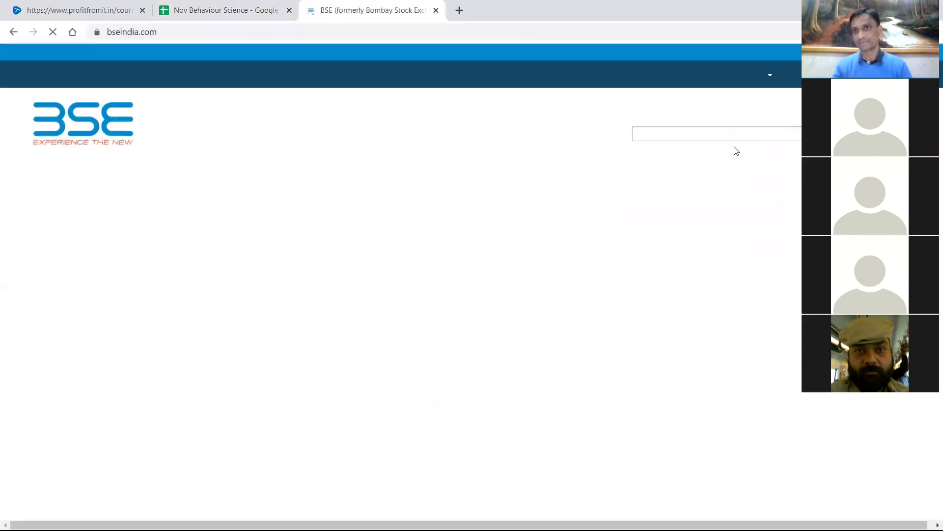
# Look up the stock quote for pidilitind and check Pidilite Industries' face value.
pyautogui.click(725, 133)
pyautogui.write('pidilit')
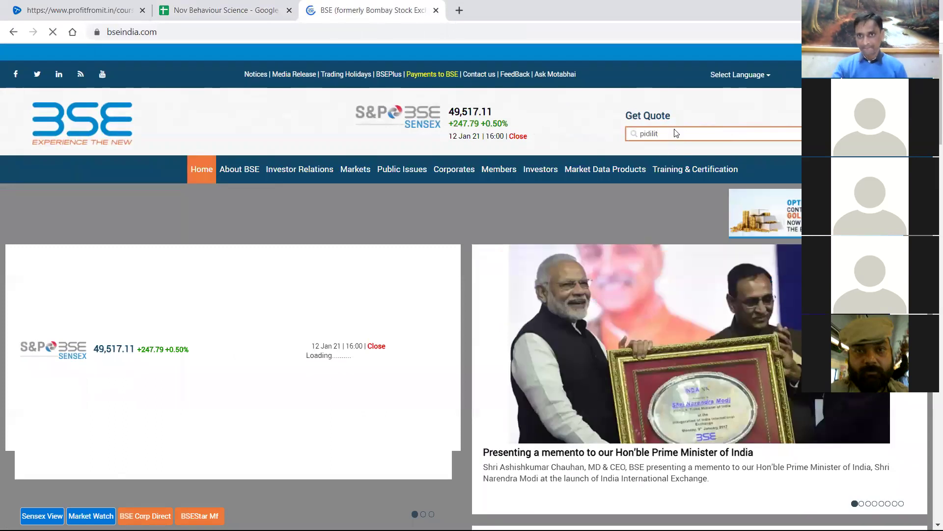
pyautogui.click(669, 134)
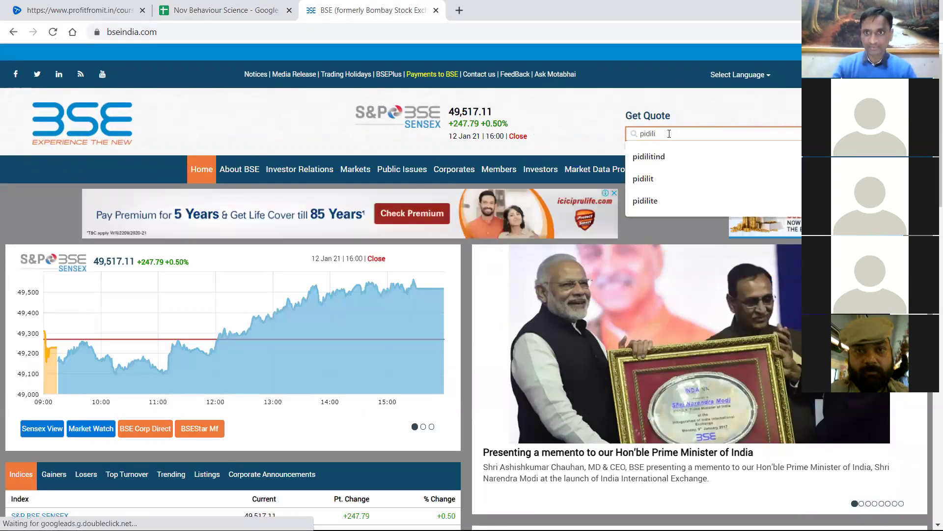
pyautogui.click(654, 158)
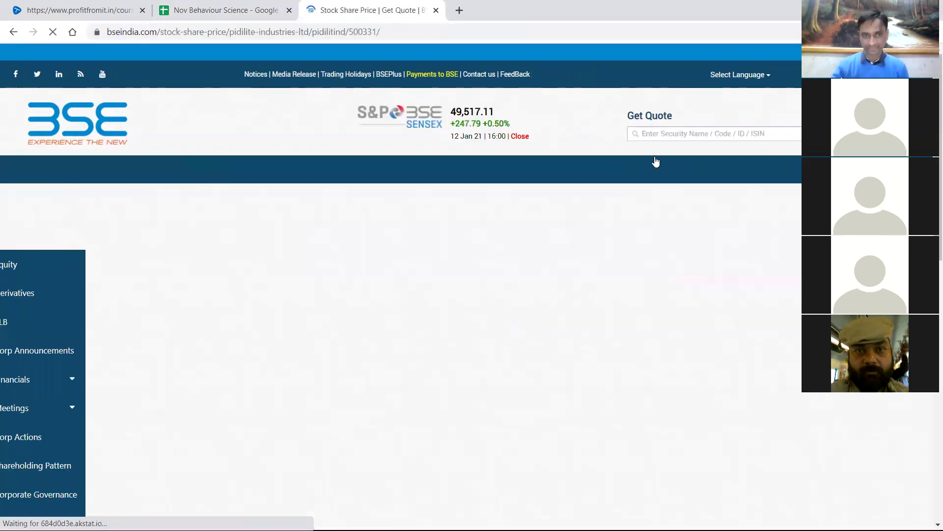
pyautogui.scroll(-3, 493, 200)
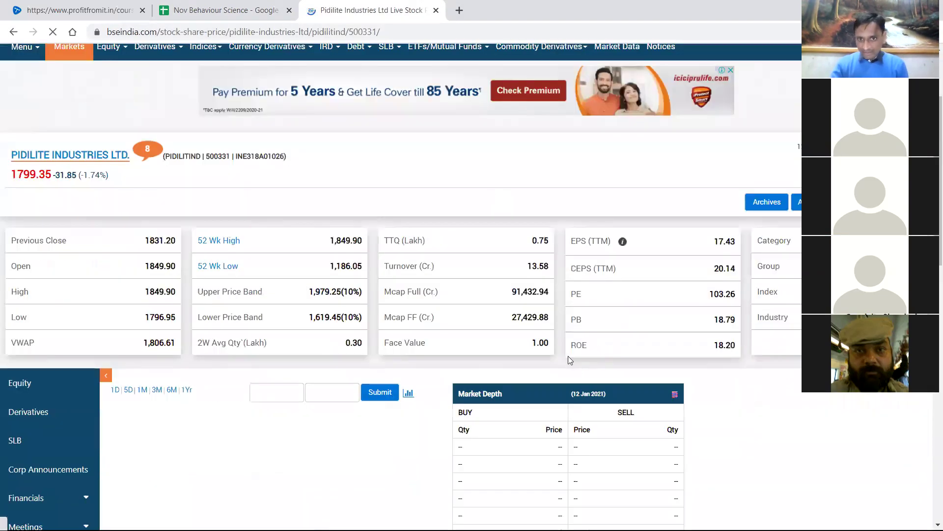
pyautogui.doubleClick(538, 341)
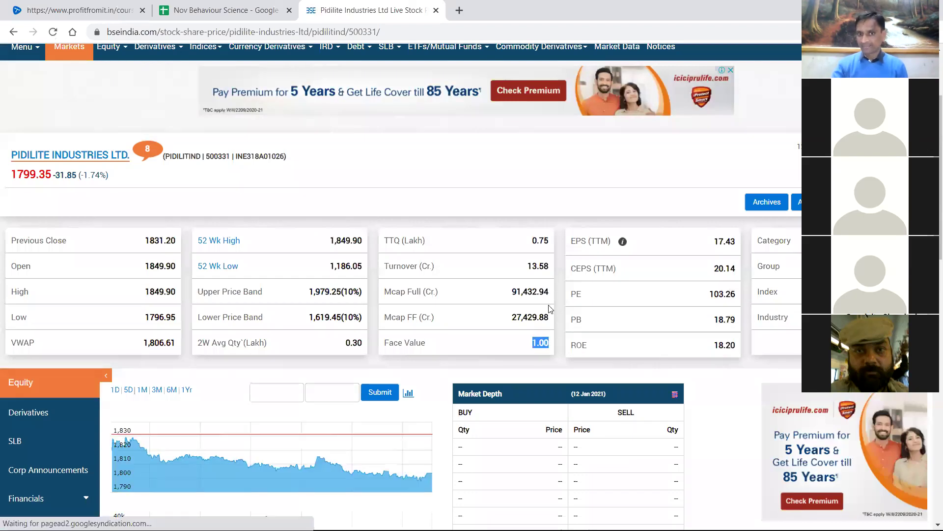
# Open Pidilite's corporate actions and show the complete list of past dividends and bonuses.
pyautogui.scroll(-4, 550, 308)
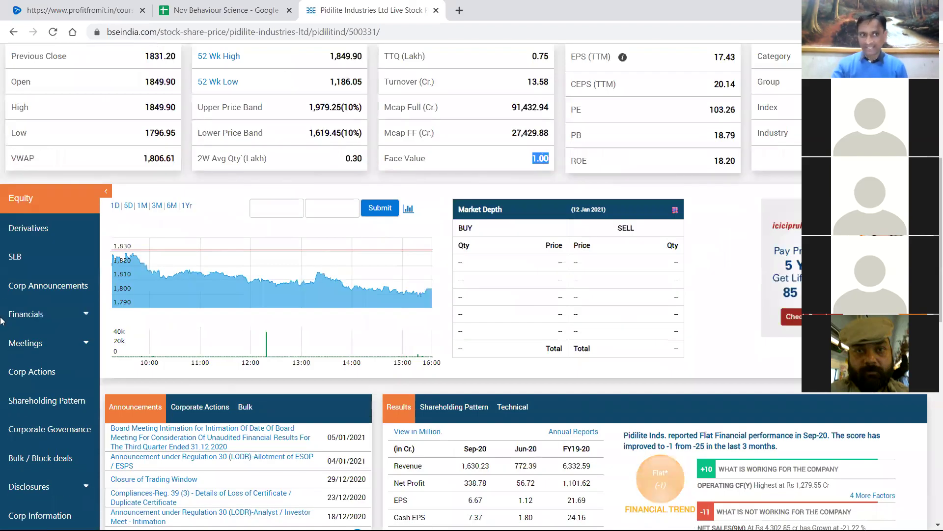
pyautogui.click(54, 371)
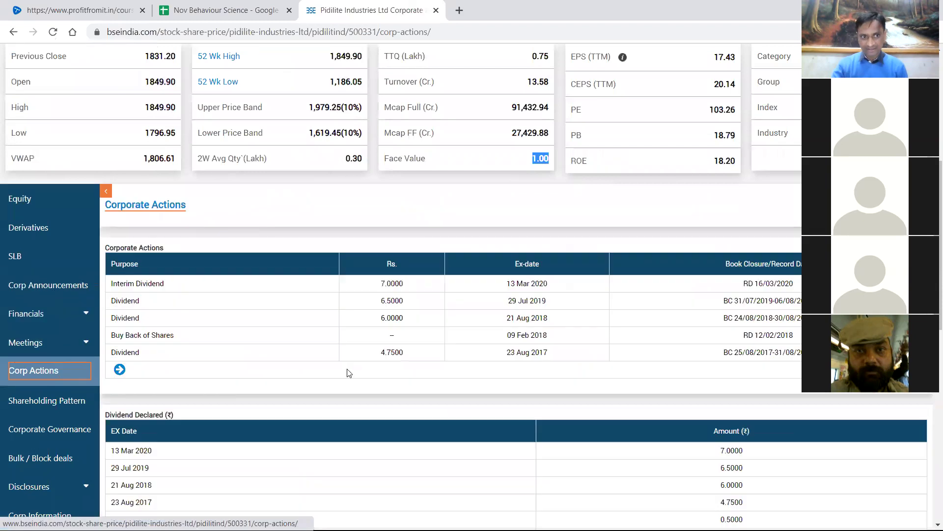
pyautogui.click(119, 369)
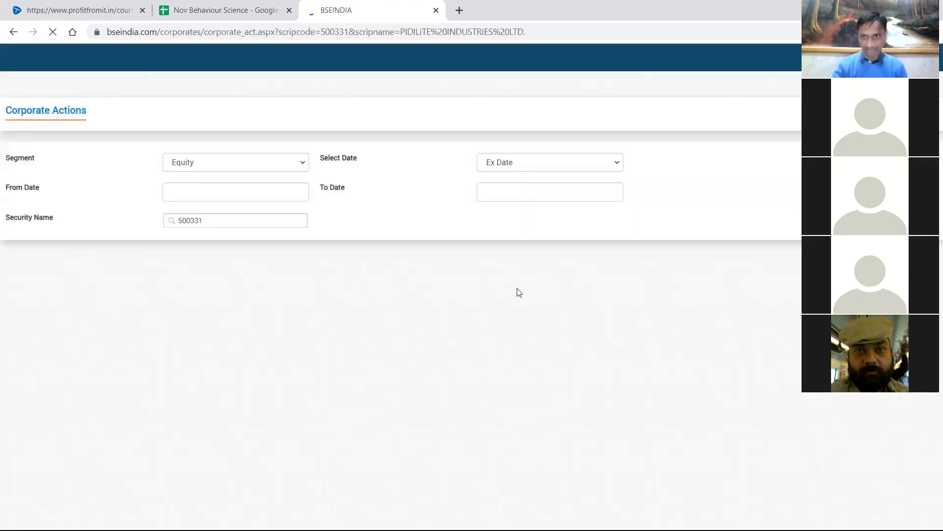
pyautogui.scroll(-1, 511, 268)
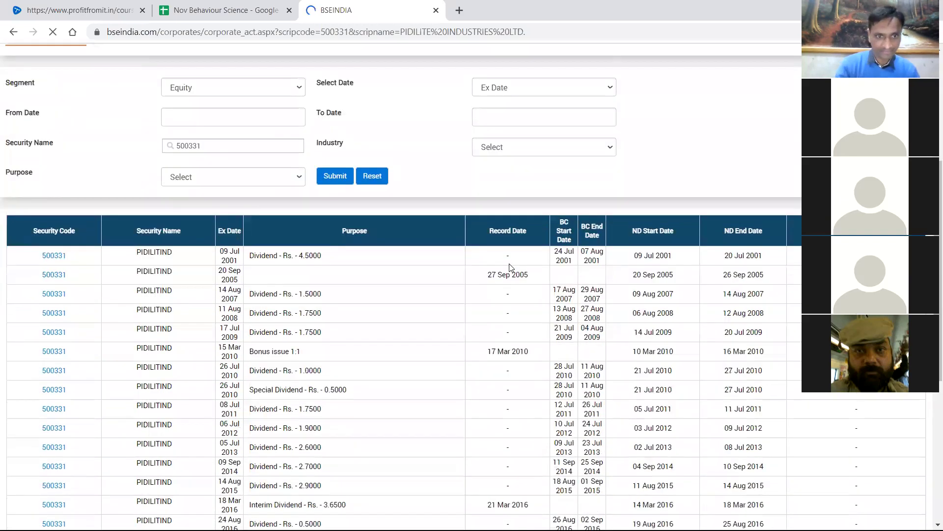
# Search the corporate actions page for a stock split and look through the full table.
pyautogui.hotkey('ctrl', 'f')
pyautogui.write('sp')
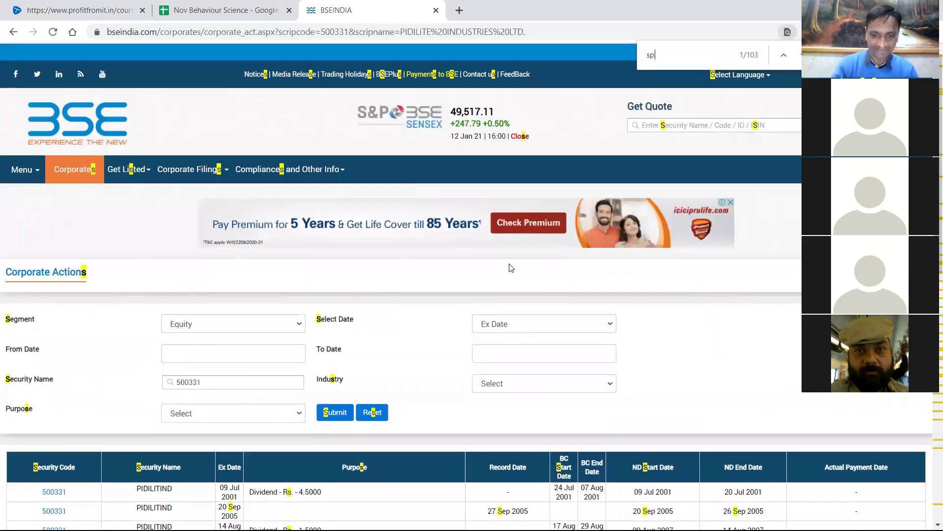
pyautogui.write('l')
pyautogui.scroll(-7, 511, 268)
pyautogui.press('BackSpace')
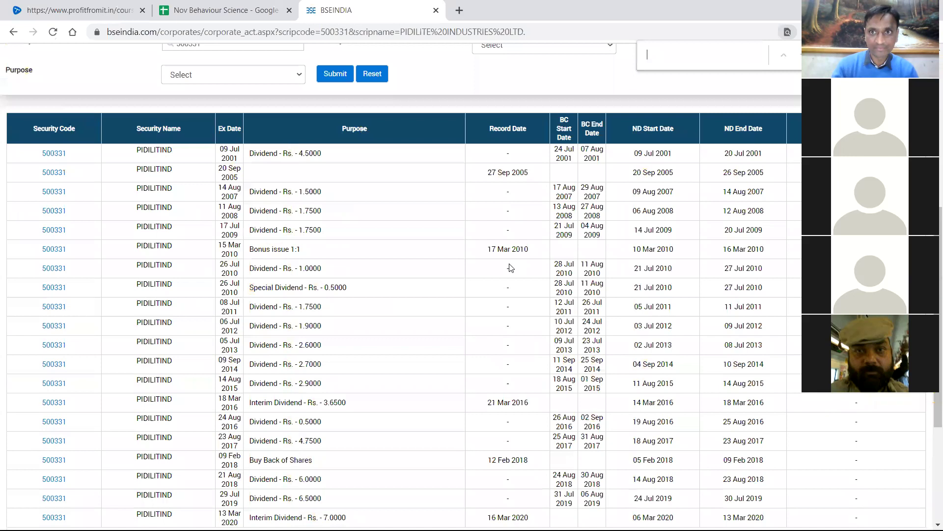
pyautogui.write('li')
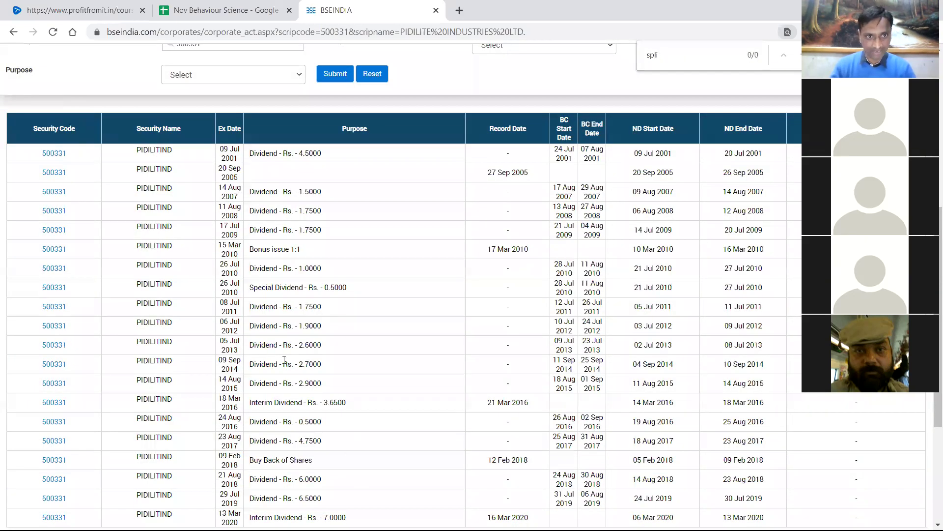
pyautogui.press('Escape')
pyautogui.scroll(-4, 363, 327)
pyautogui.scroll(15, 354, 295)
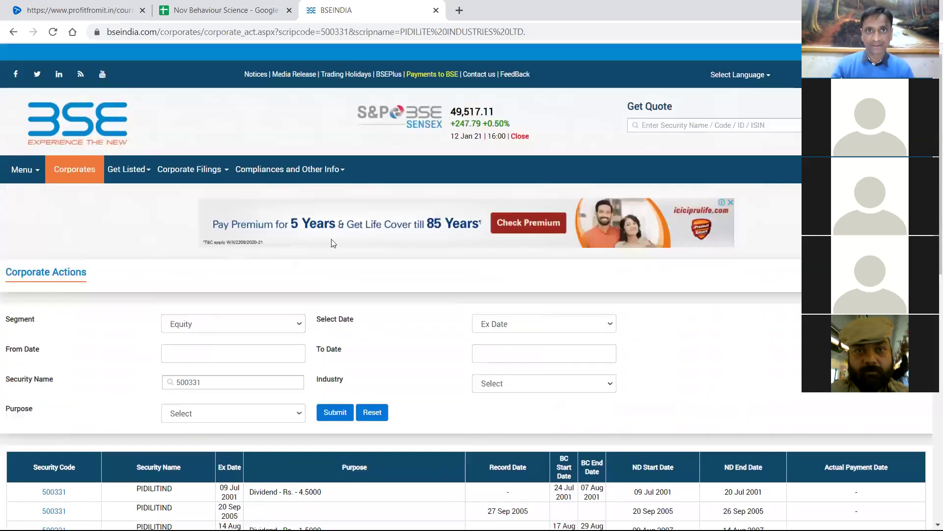
# Return to Pidilite's company page and show the annual trends in its financial results.
pyautogui.click(9, 34)
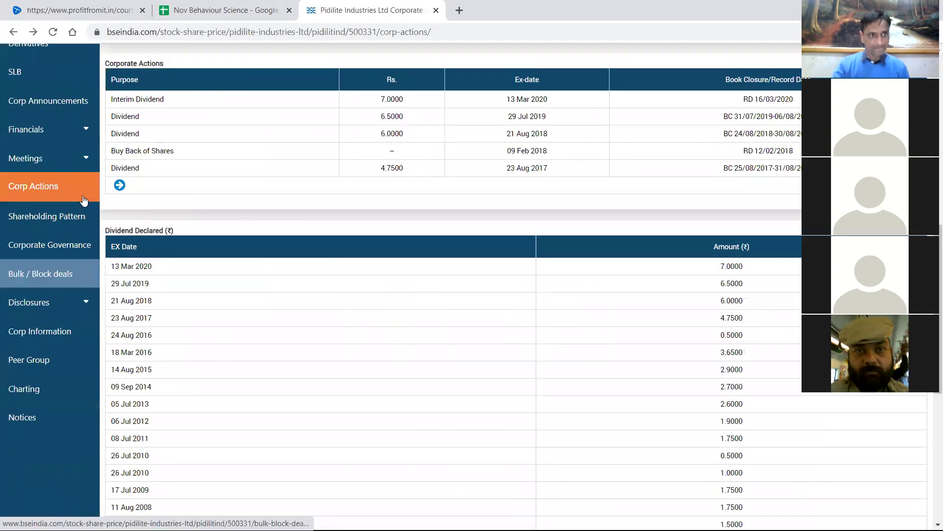
pyautogui.click(33, 129)
pyautogui.click(23, 153)
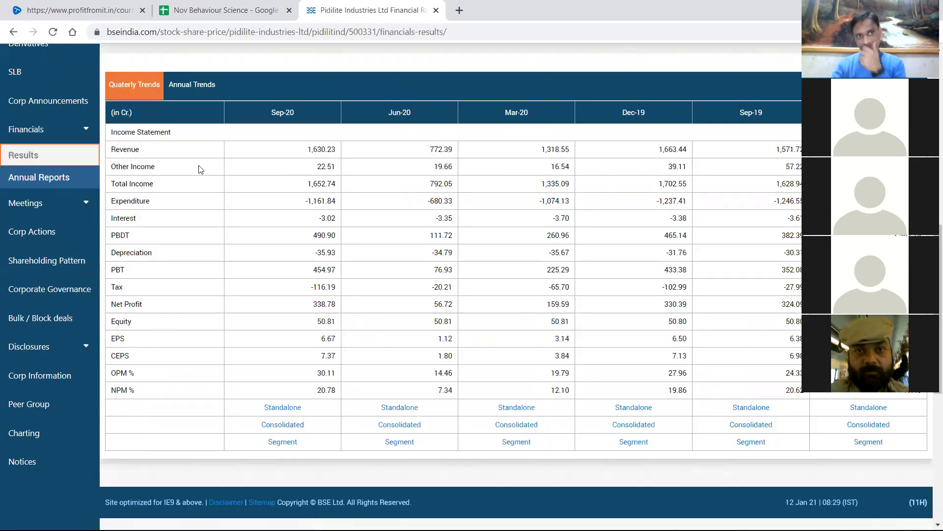
pyautogui.scroll(1, 194, 184)
pyautogui.click(191, 146)
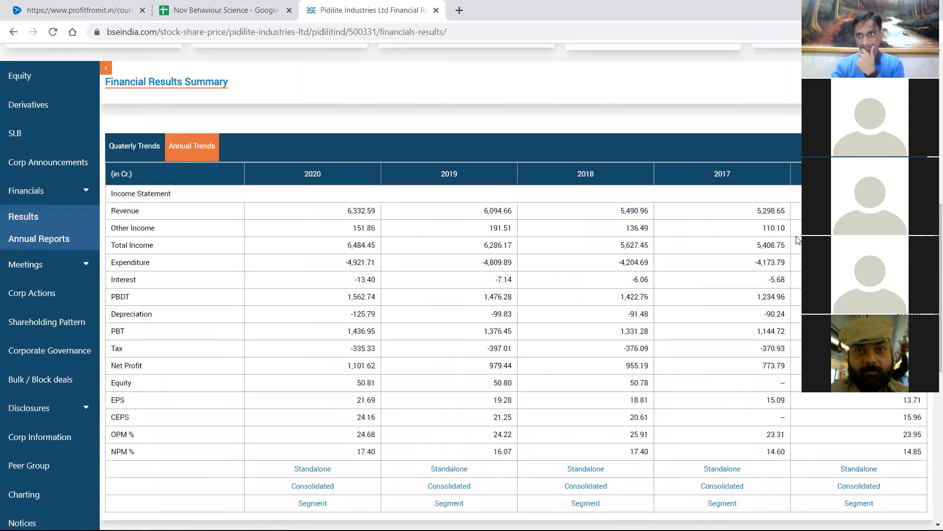
# Open Pidilite's full list of past financial results and show the annual result for Mar-07.
pyautogui.tripleClick(805, 147)
pyautogui.click(808, 147)
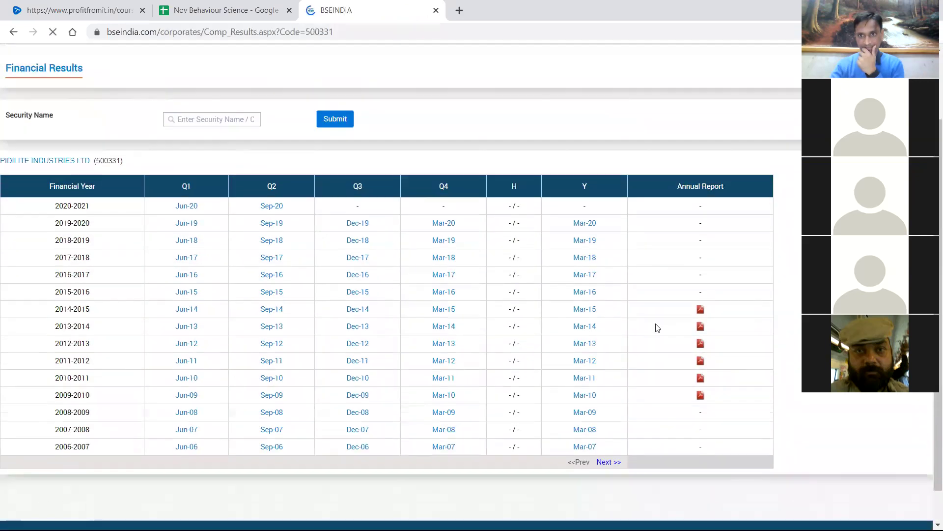
pyautogui.scroll(-1, 639, 364)
pyautogui.click(585, 409)
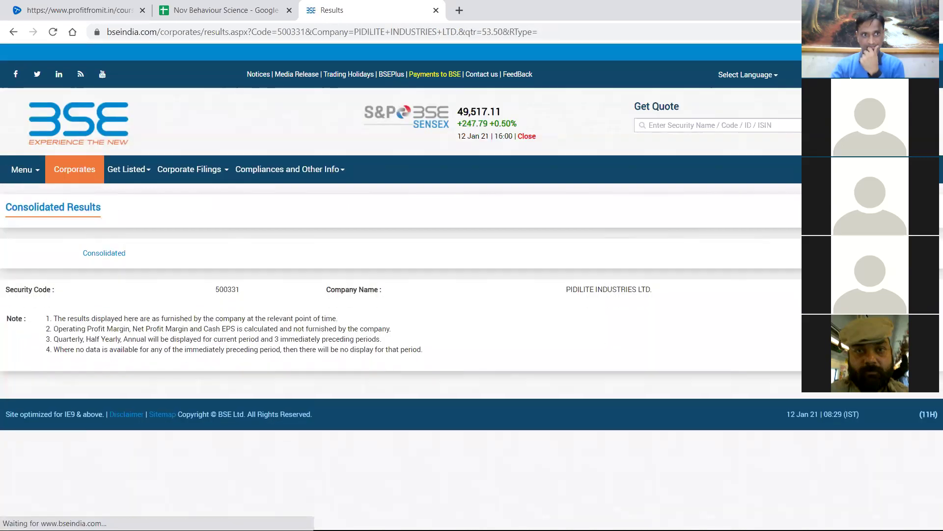
# Try to load the consolidated results for that year and go back towards the list of past results.
pyautogui.click(118, 254)
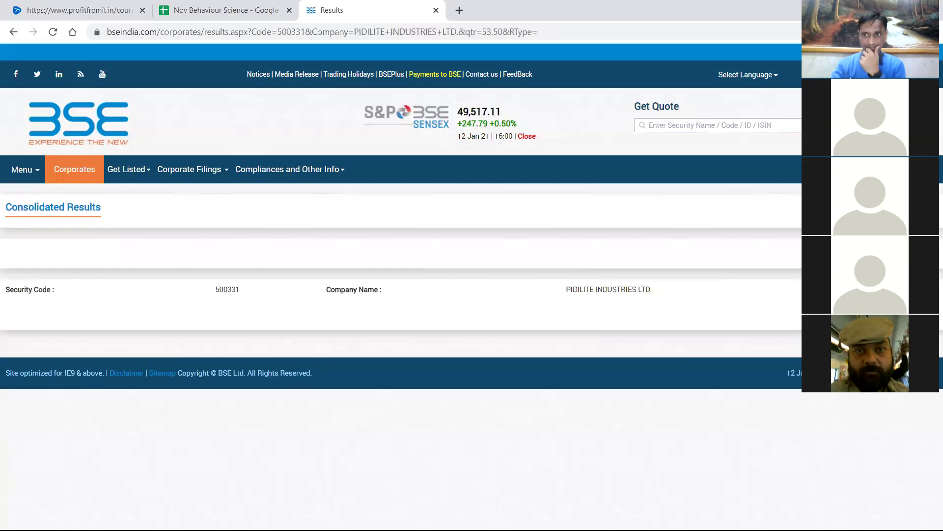
pyautogui.click(118, 254)
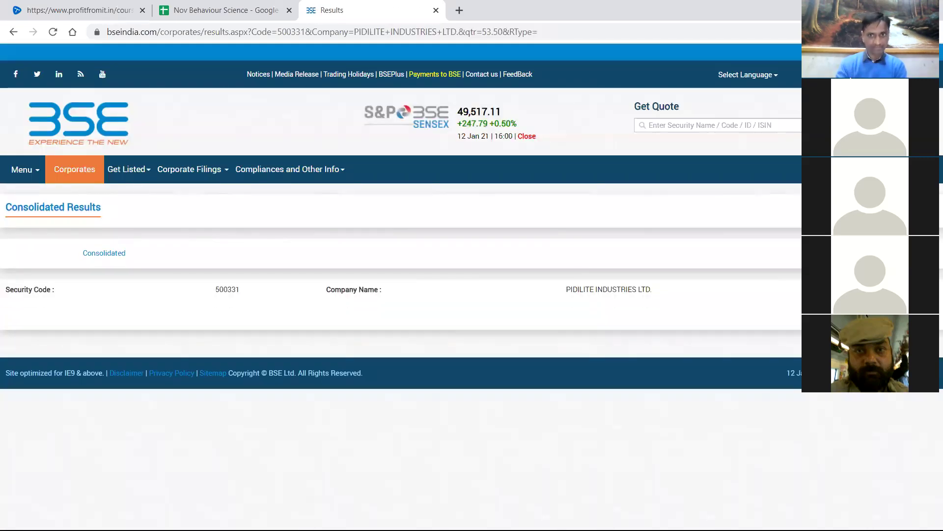
pyautogui.click(14, 34)
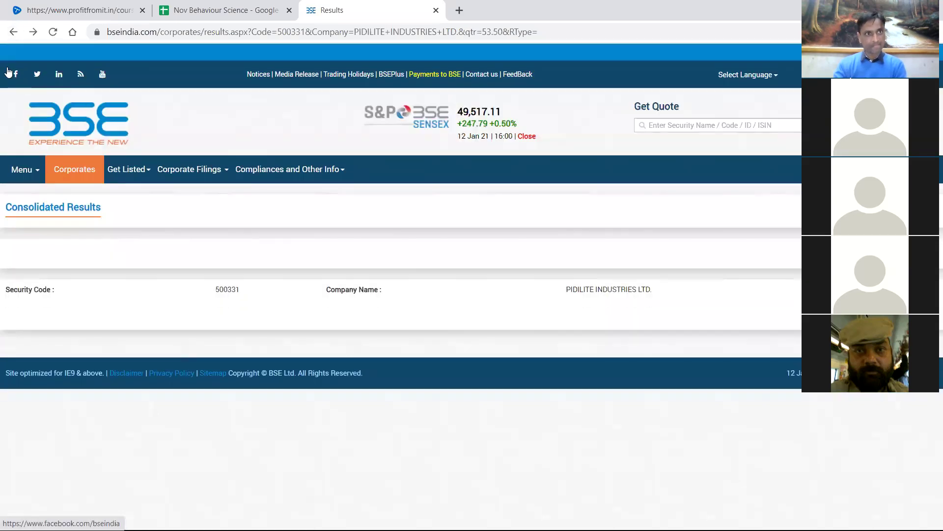
pyautogui.click(14, 34)
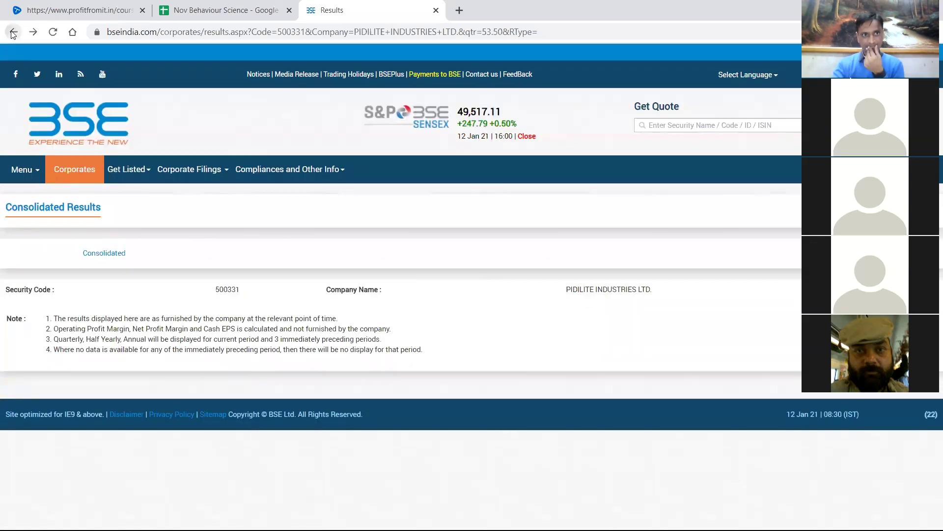
pyautogui.click(13, 33)
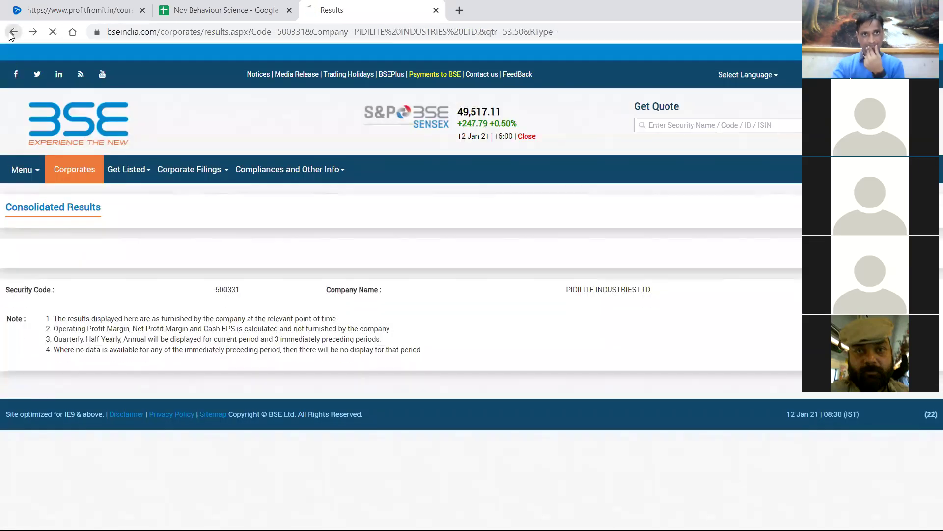
# Open Pidilite's Mar-08 annual results from the BSE results list and find the Face Value row.
pyautogui.click(13, 33)
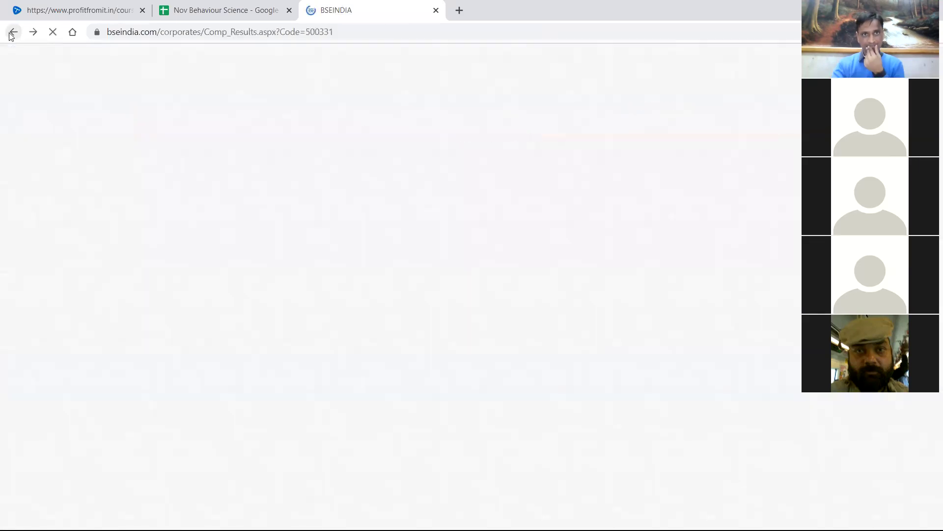
pyautogui.scroll(-3, 678, 346)
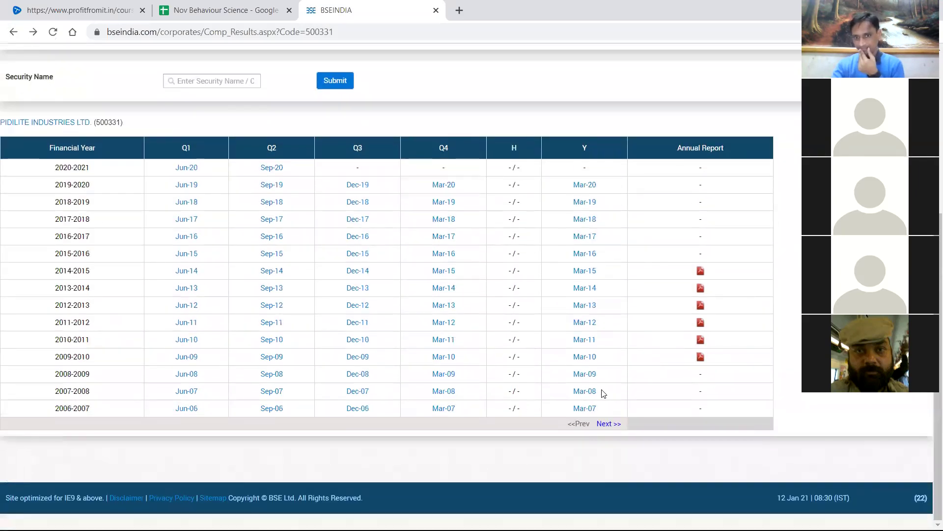
pyautogui.click(586, 391)
pyautogui.scroll(-4, 681, 306)
pyautogui.scroll(-15, 681, 305)
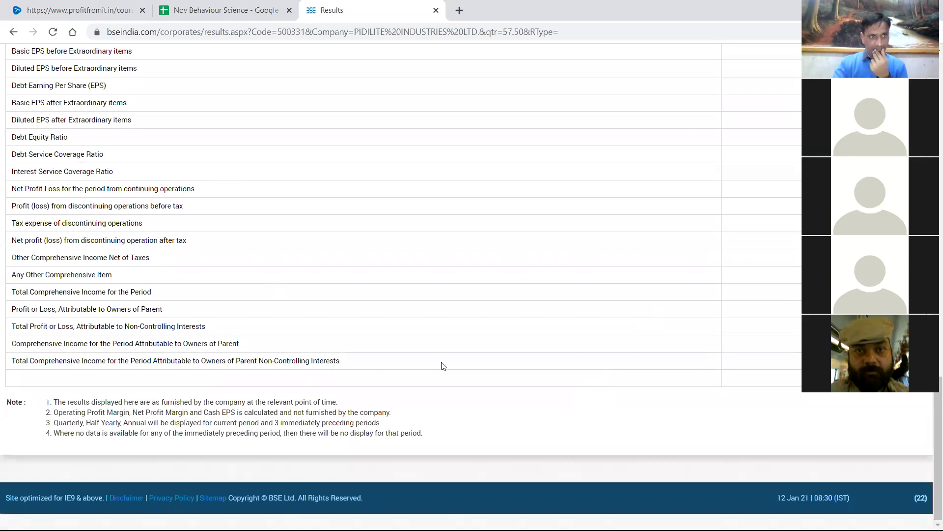
pyautogui.scroll(4, 443, 366)
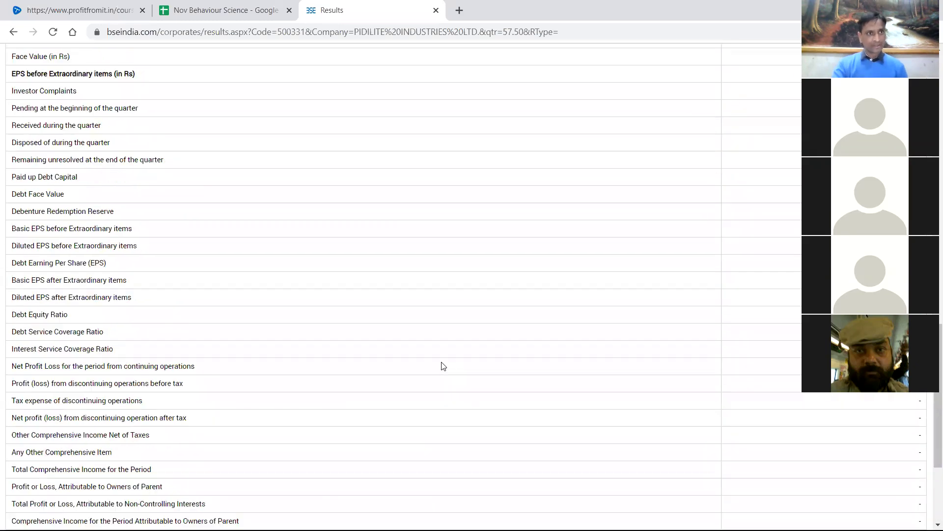
pyautogui.scroll(1, 444, 366)
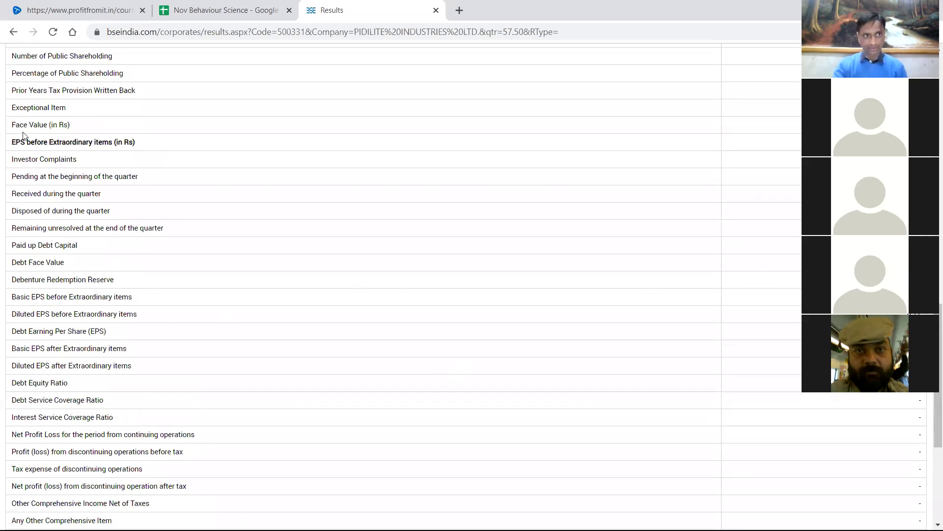
pyautogui.tripleClick(60, 128)
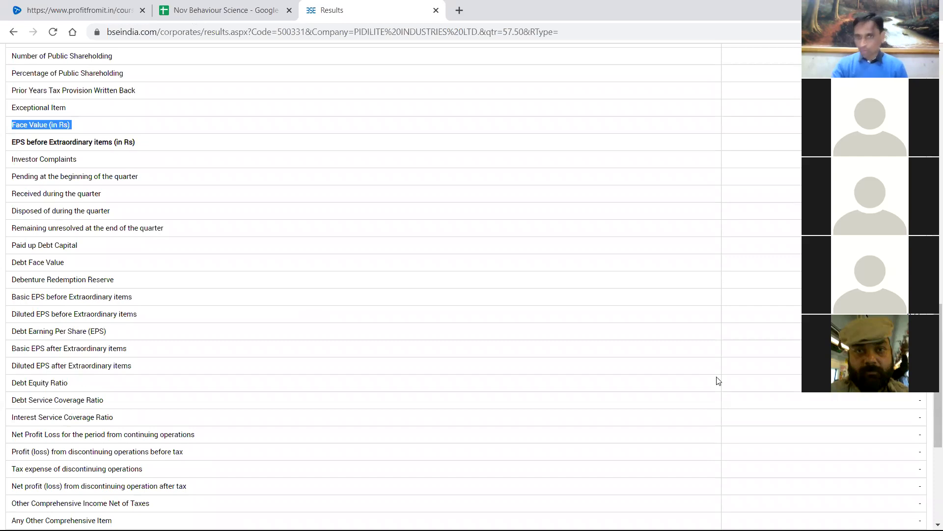
# Switch to the Nov Behaviour Science spreadsheet and examine Pidilite's high PE figures for 2004 to 2006 and for 2001.
pyautogui.hotkey('ctrl', 'shift', 'Tab')
pyautogui.moveTo(584, 375); pyautogui.dragTo(590, 398)
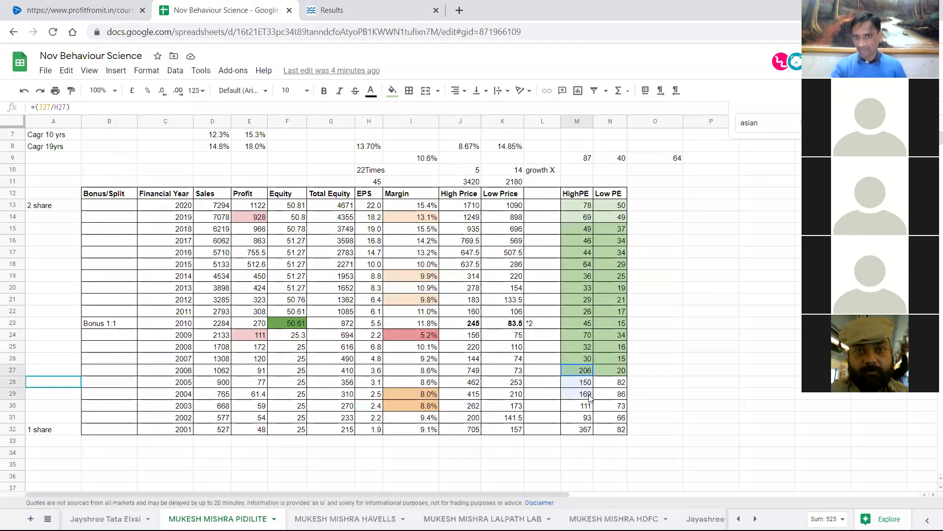
pyautogui.click(658, 394)
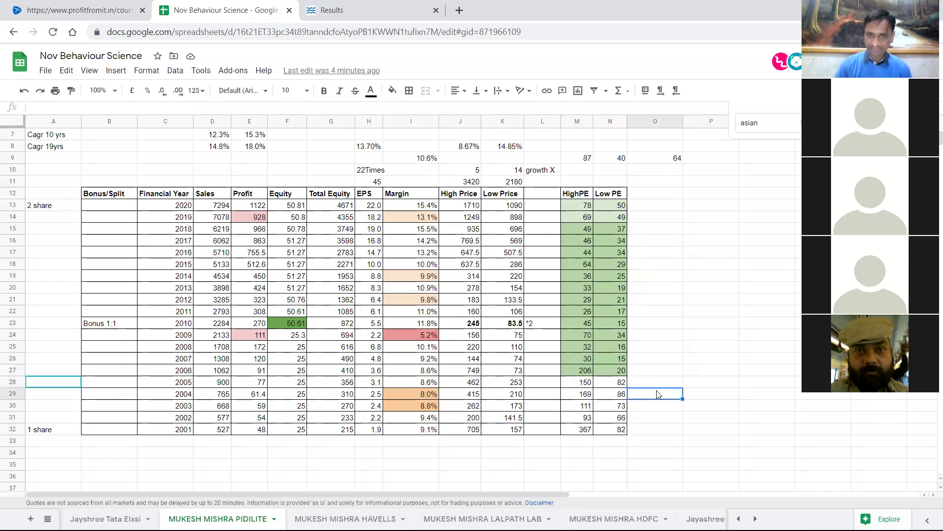
pyautogui.scroll(-3, 598, 361)
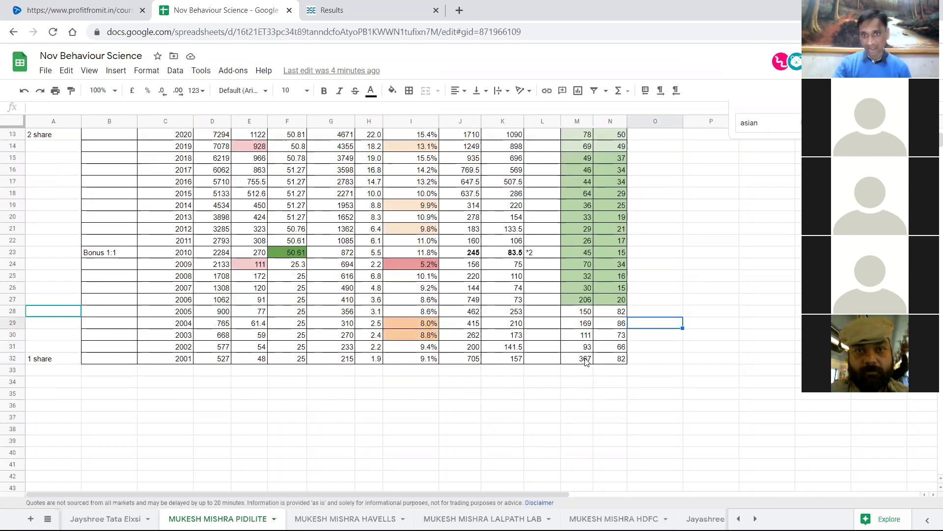
pyautogui.click(586, 359)
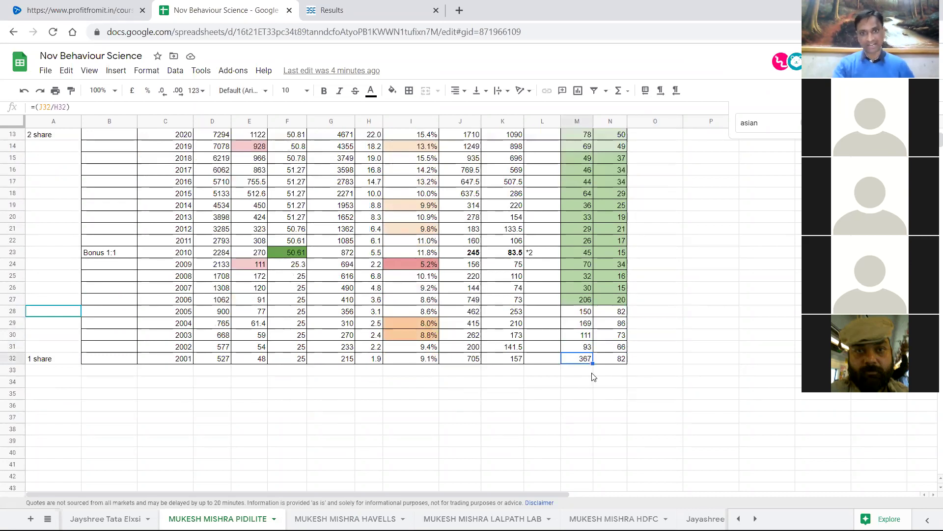
pyautogui.click(707, 372)
# Review Pidilite's yearly table from 2001 to 2020, comparing the profit and equity columns with the high and low prices.
pyautogui.moveTo(618, 359); pyautogui.dragTo(147, 253)
pyautogui.click(212, 288)
pyautogui.scroll(2, 353, 334)
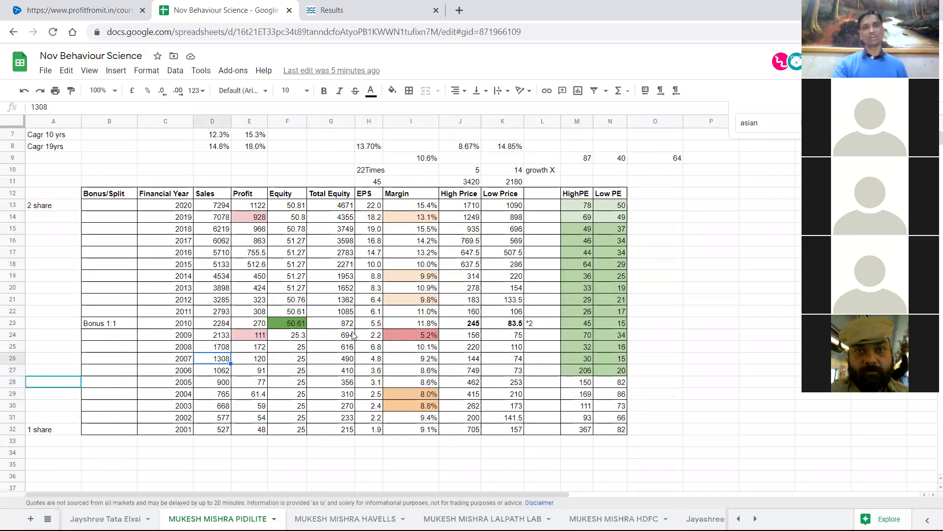
pyautogui.scroll(1, 338, 334)
pyautogui.scroll(-2, 295, 354)
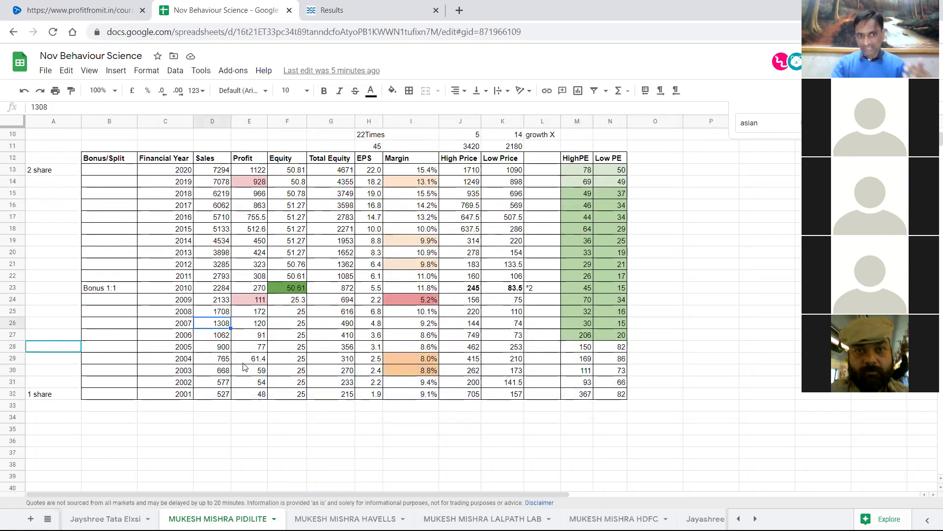
pyautogui.moveTo(249, 394); pyautogui.dragTo(282, 178)
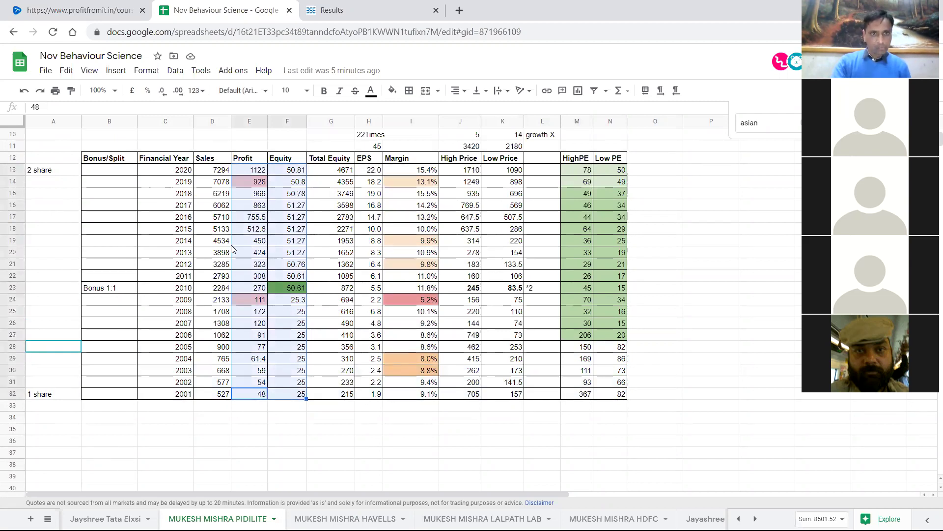
pyautogui.moveTo(459, 158); pyautogui.dragTo(510, 388)
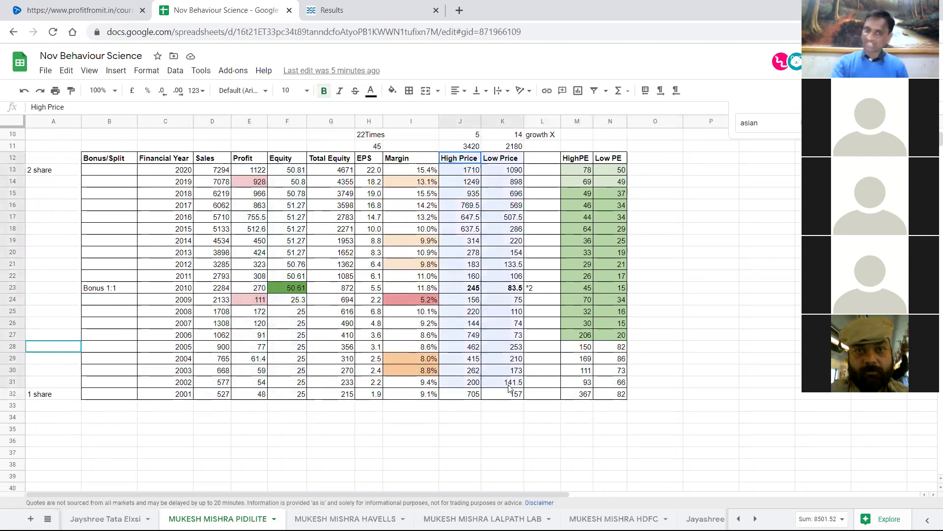
pyautogui.click(826, 358)
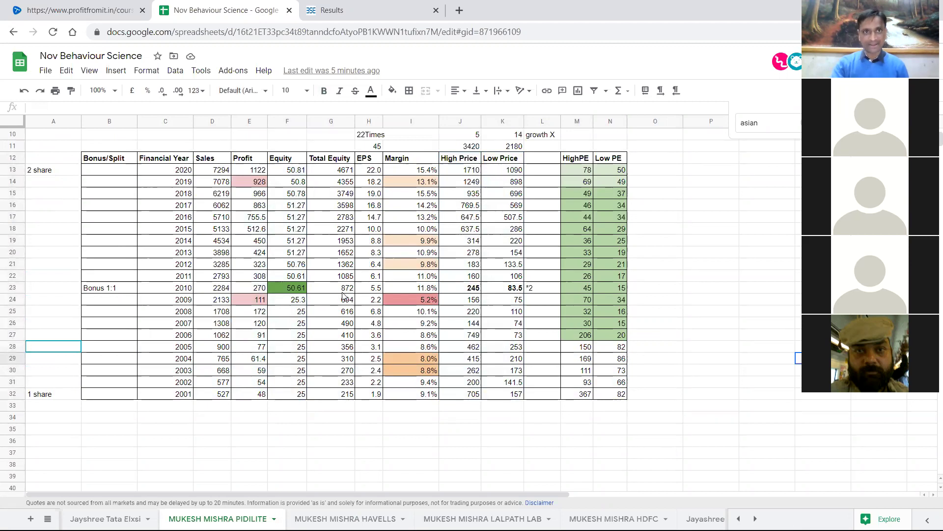
# Return to the BSE website's home page and look up the stock quote for Pidilite Industries Ltd.
pyautogui.click(370, 5)
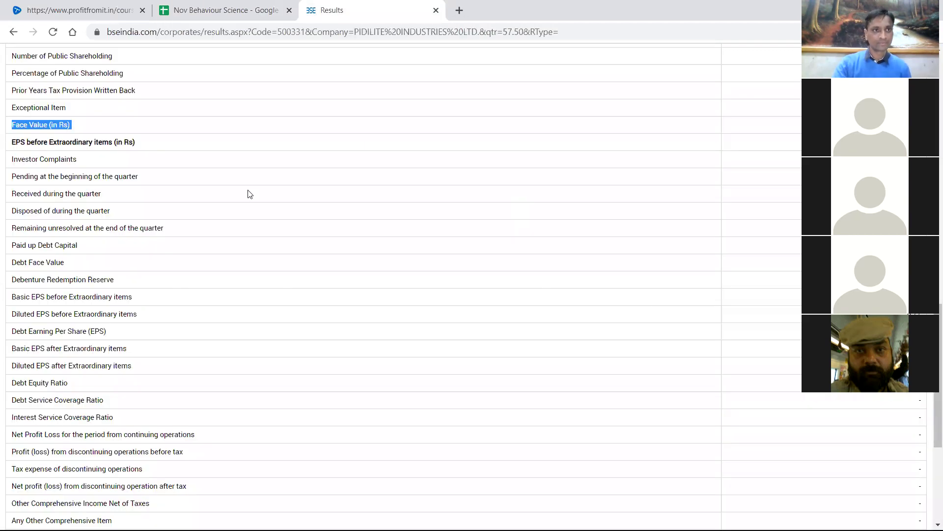
pyautogui.scroll(20, 248, 197)
pyautogui.click(88, 130)
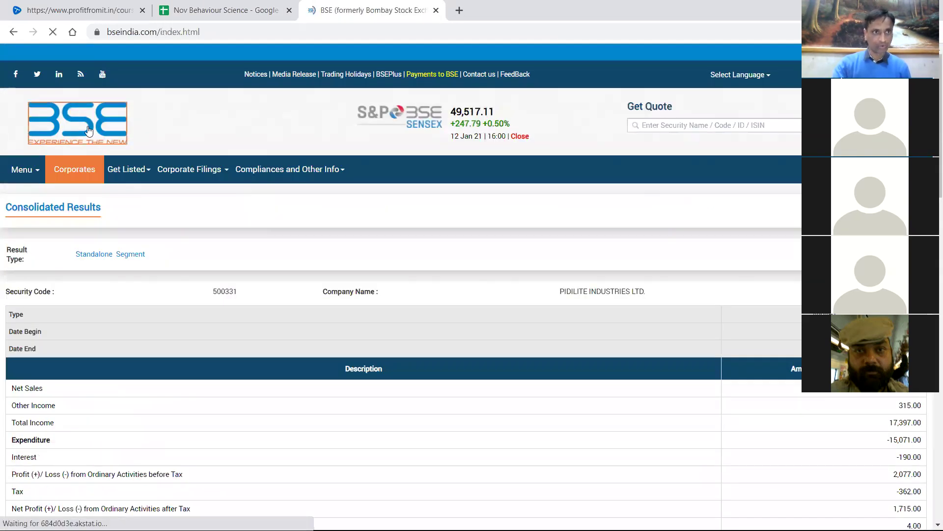
pyautogui.click(695, 132)
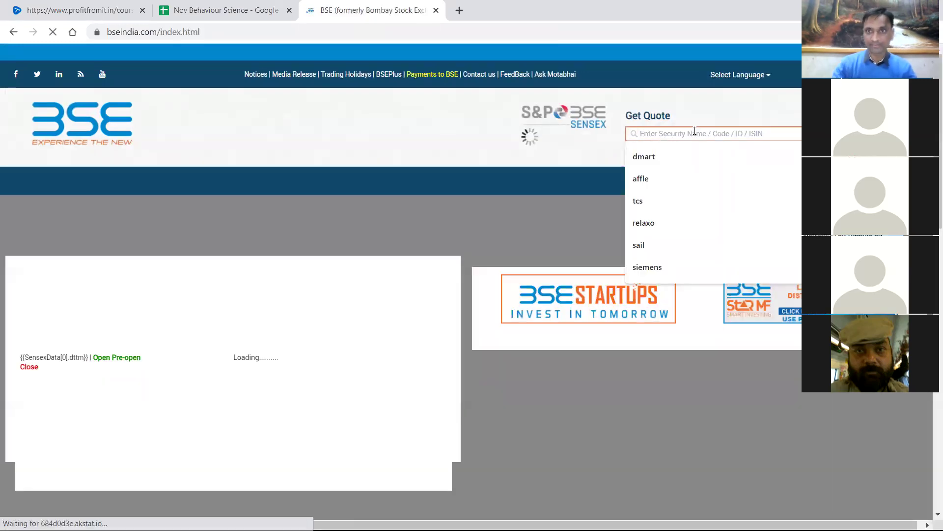
pyautogui.write('pidilit')
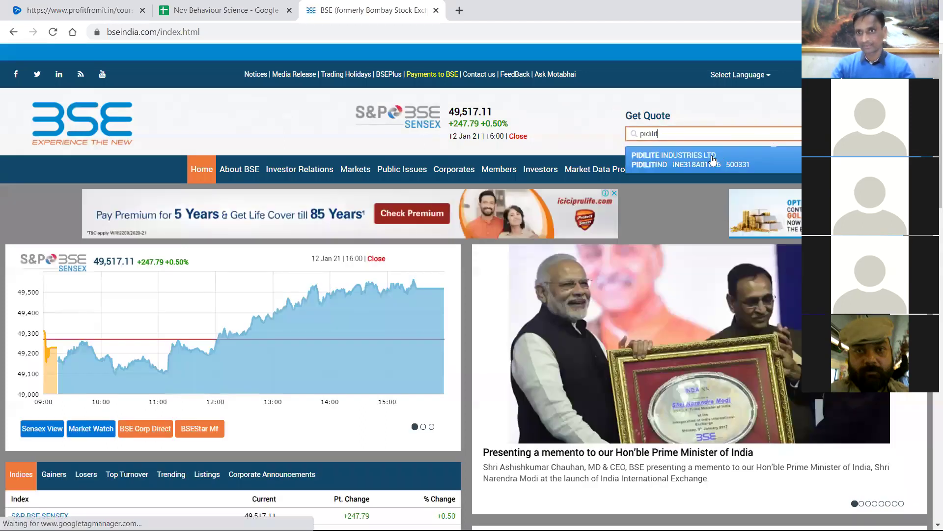
pyautogui.click(714, 160)
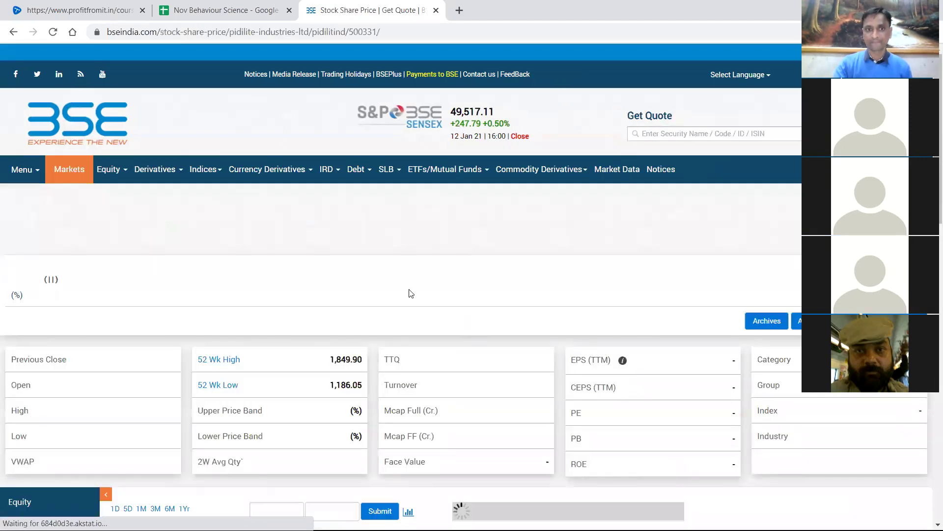
# Set the start date of Pidilite's price chart to 01/01/2001.
pyautogui.scroll(-10, 409, 293)
pyautogui.scroll(3, 285, 256)
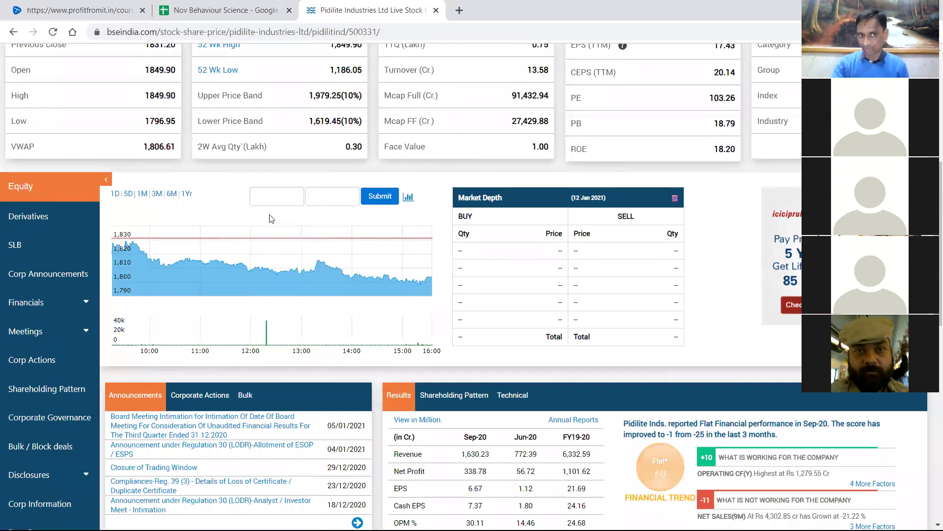
pyautogui.click(272, 194)
pyautogui.click(335, 217)
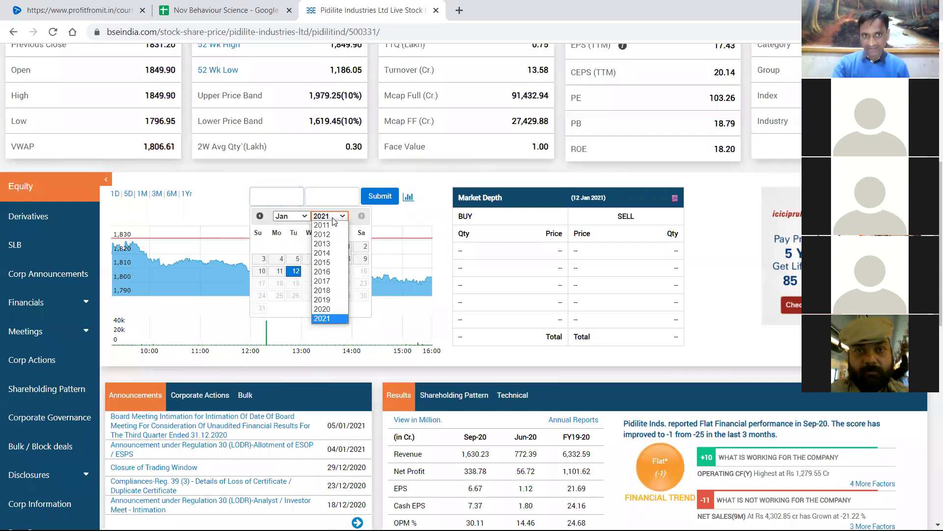
pyautogui.click(332, 225)
pyautogui.click(333, 217)
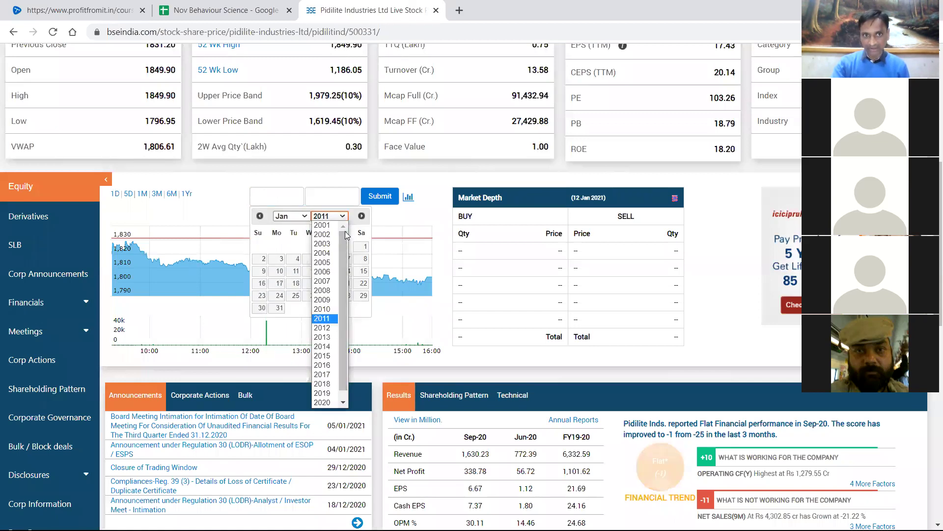
pyautogui.click(322, 225)
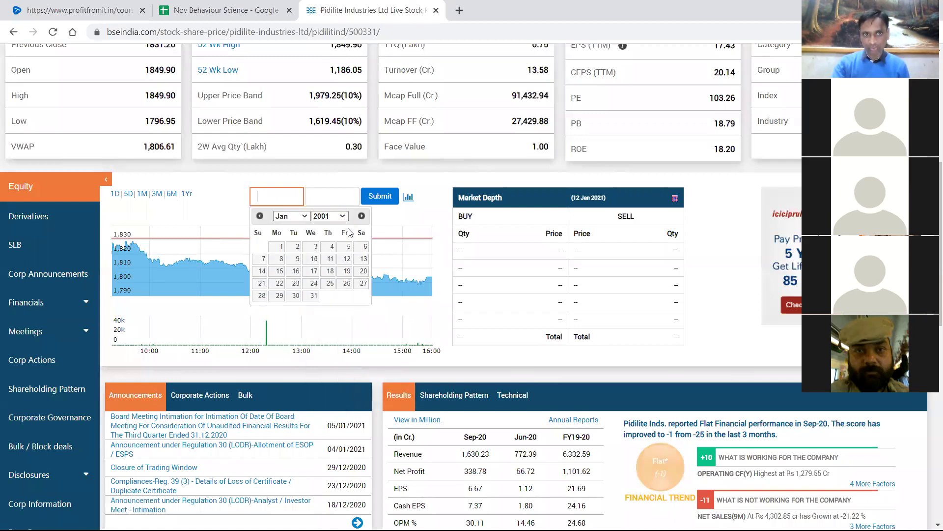
pyautogui.click(281, 246)
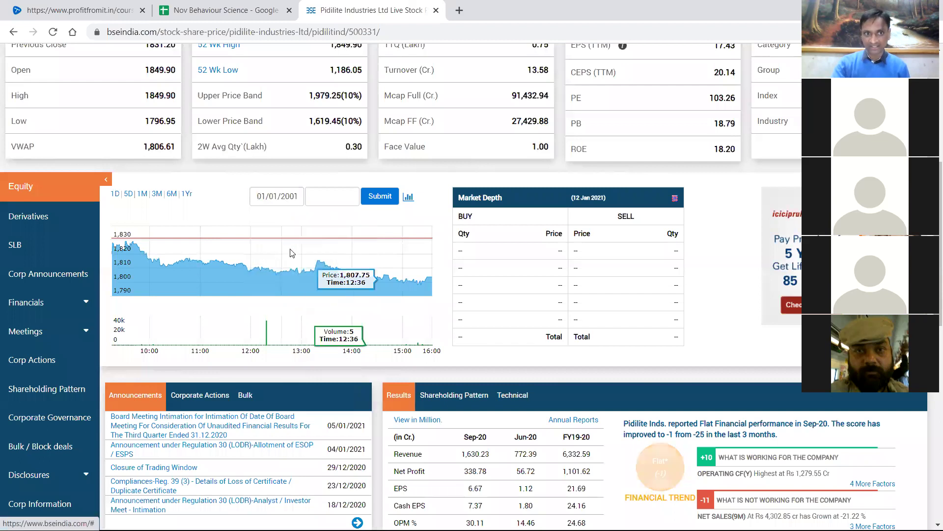
# Set the chart's end date to 12/01/2021, plot the price history and check the 2001 and current share prices.
pyautogui.click(339, 197)
pyautogui.click(351, 271)
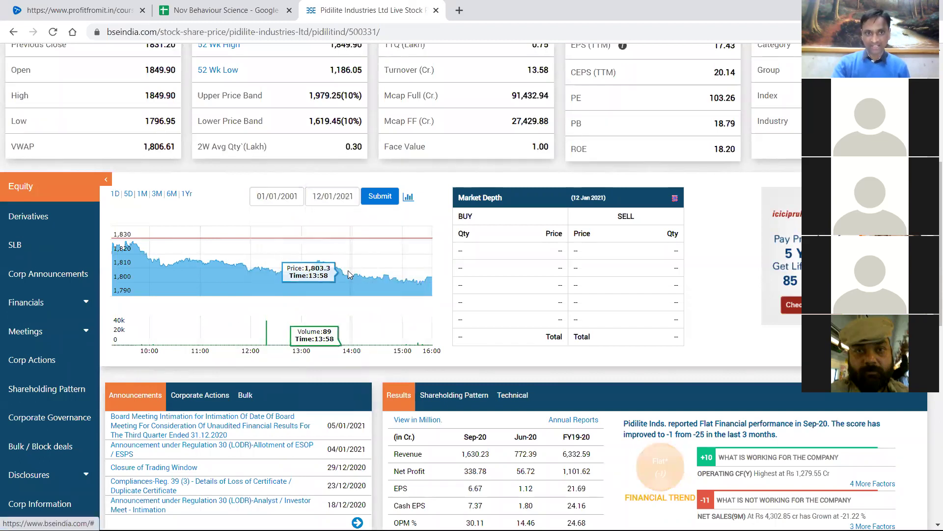
pyautogui.click(380, 196)
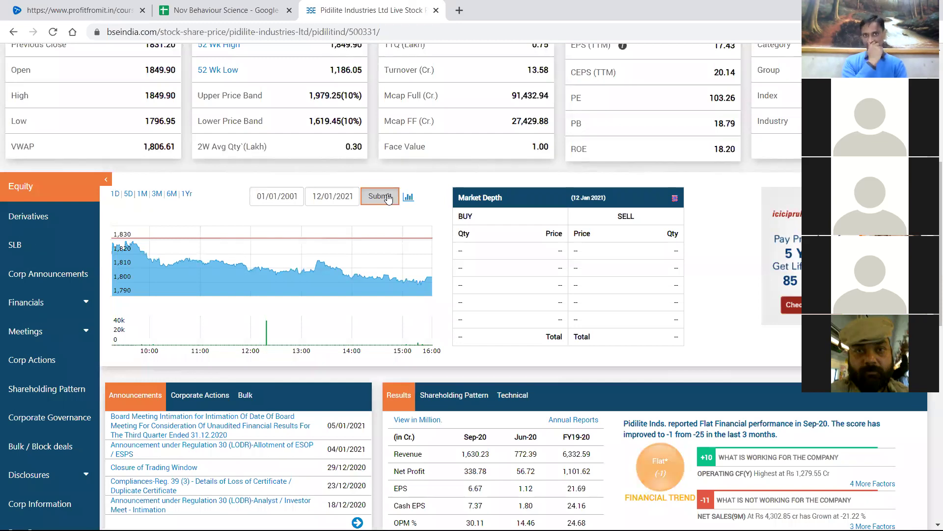
pyautogui.click(388, 197)
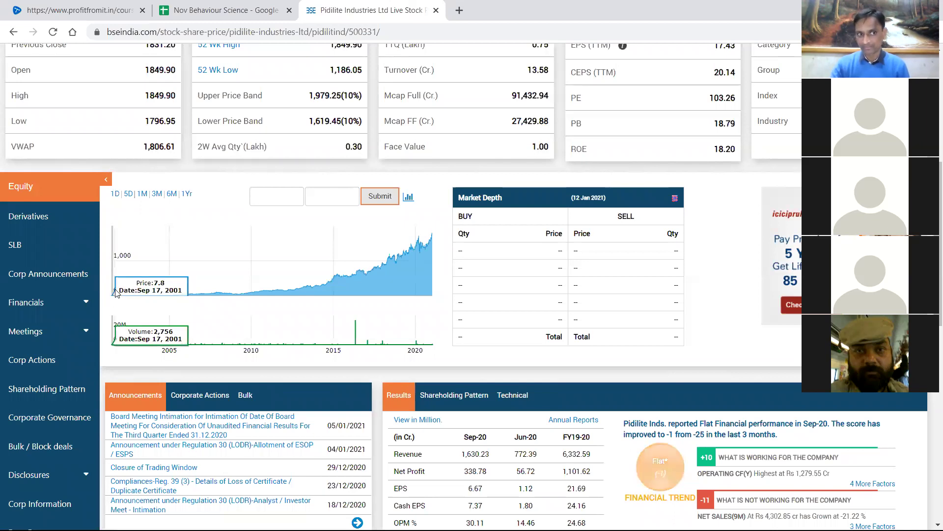
pyautogui.scroll(5, 114, 295)
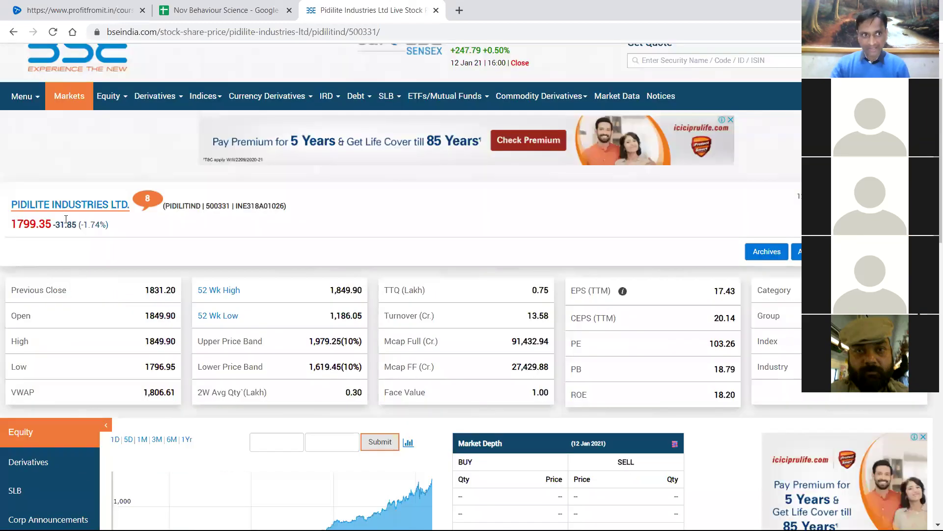
# Switch to the Nov Behaviour Science spreadsheet and check the high and low PE for 2001.
pyautogui.click(203, 7)
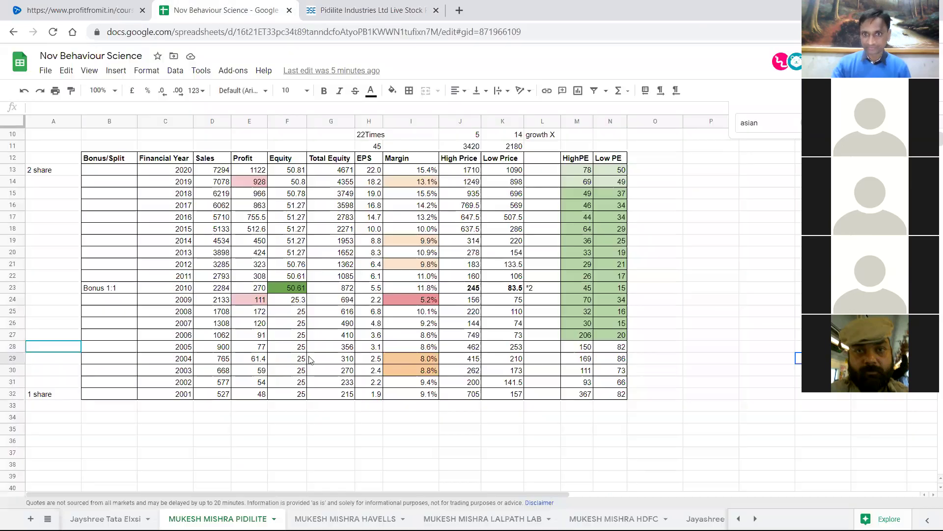
pyautogui.scroll(-3, 702, 339)
pyautogui.scroll(3, 702, 329)
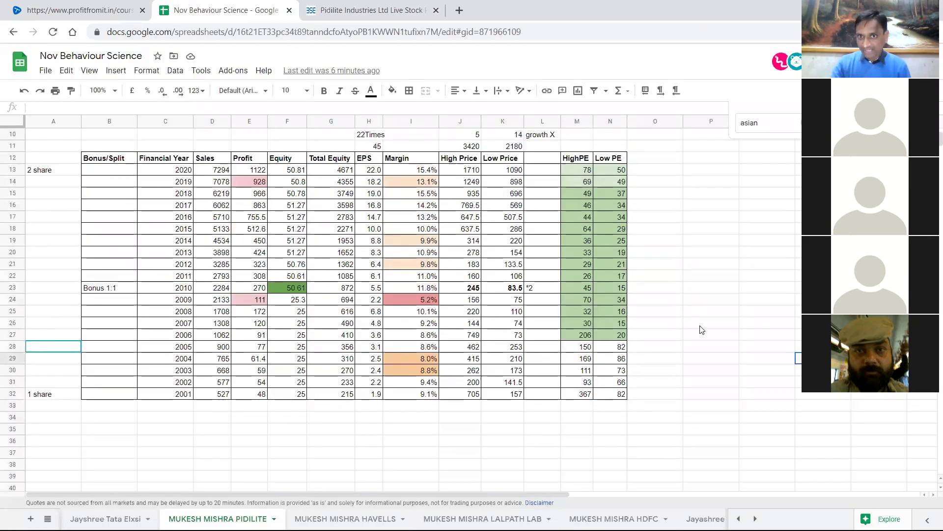
pyautogui.moveTo(615, 397); pyautogui.dragTo(580, 395)
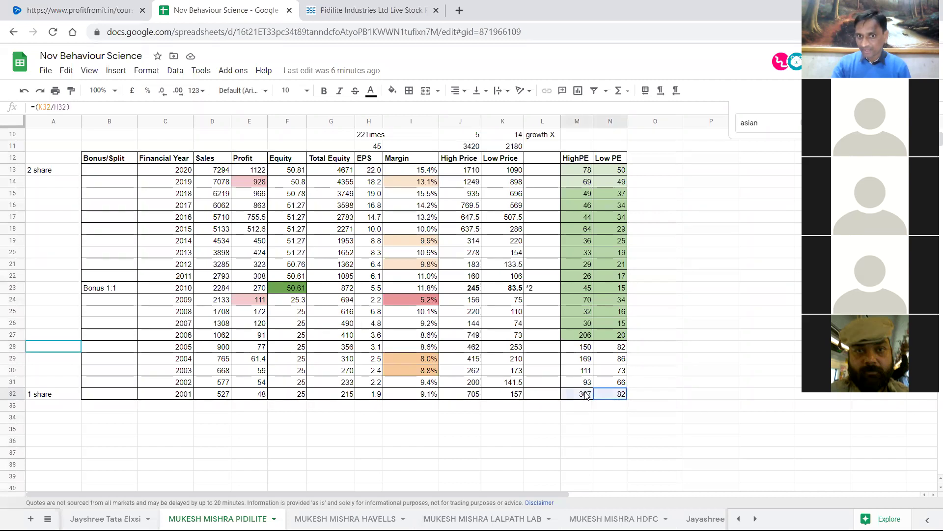
pyautogui.click(657, 396)
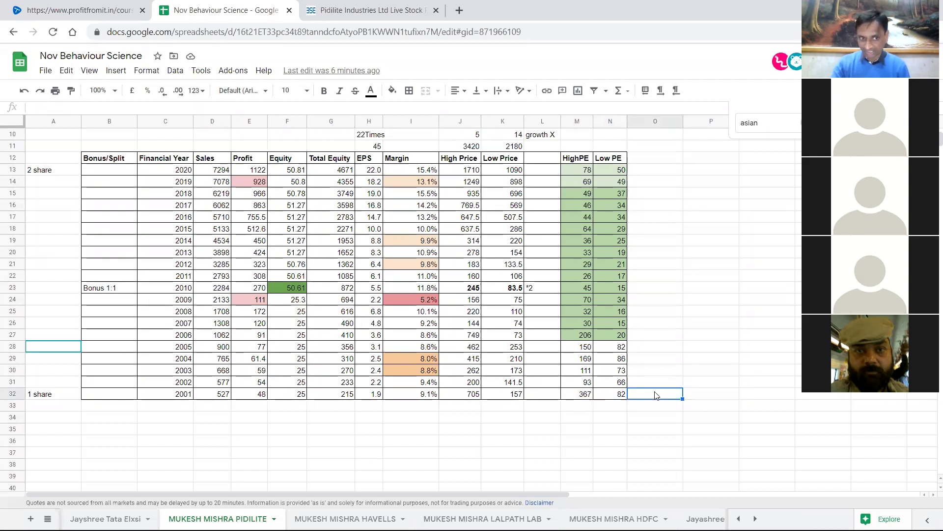
# Enter 10 in cell P32, in the row for financial year 2001.
pyautogui.click(708, 394)
pyautogui.write('8')
pyautogui.press('Return')
pyautogui.click(707, 395)
pyautogui.write('10')
pyautogui.press('Return')
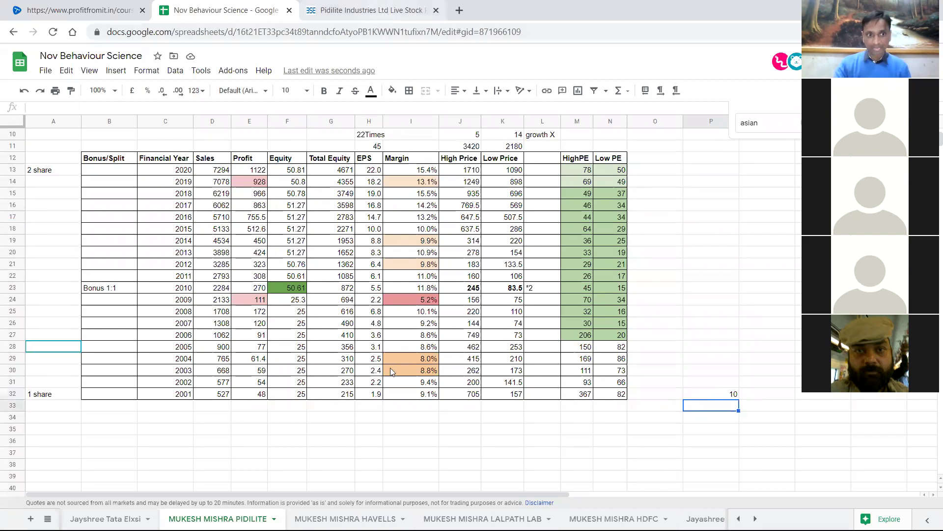
# Compare Pidilite's 2001 price on the BSE chart with the spreadsheet's 2001 high and low prices, PE figures and cell P32.
pyautogui.click(395, 19)
pyautogui.scroll(-5, 197, 246)
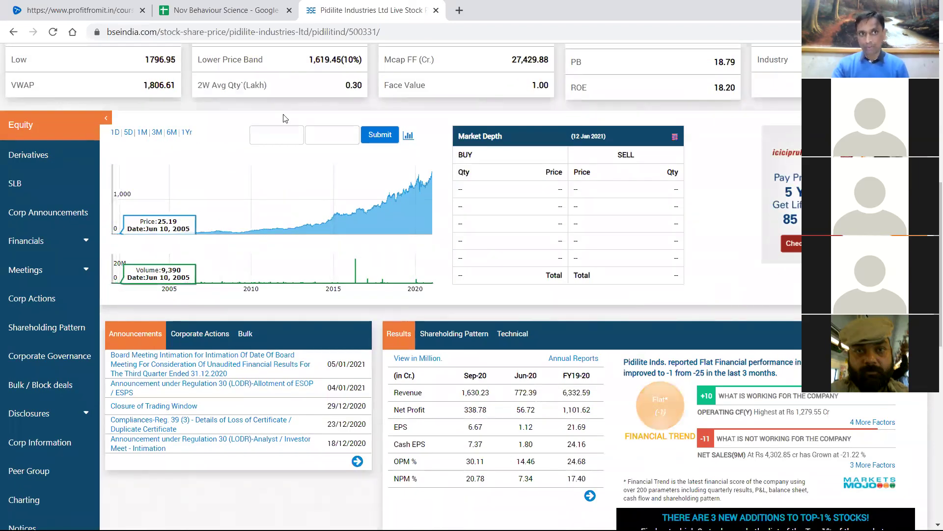
pyautogui.hotkey('ctrl', 'shift', 'Tab')
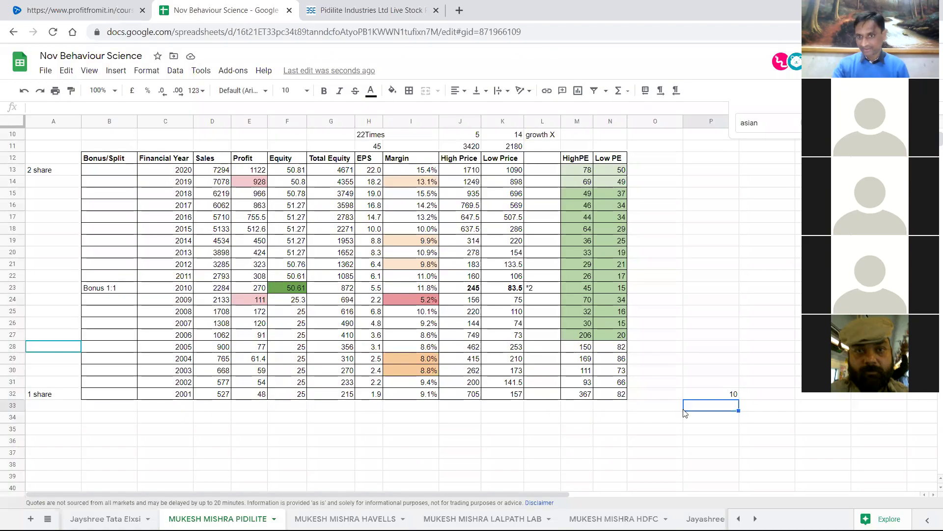
pyautogui.click(731, 397)
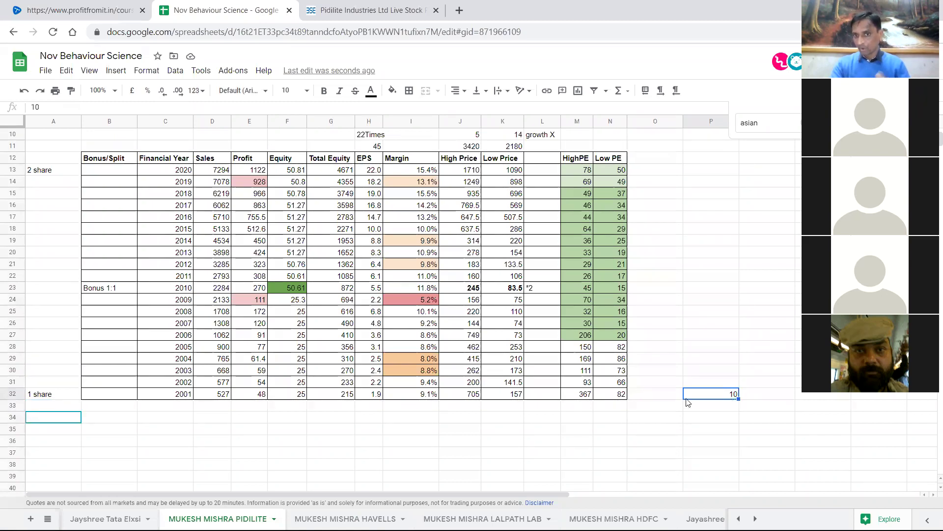
pyautogui.moveTo(569, 396); pyautogui.dragTo(618, 395)
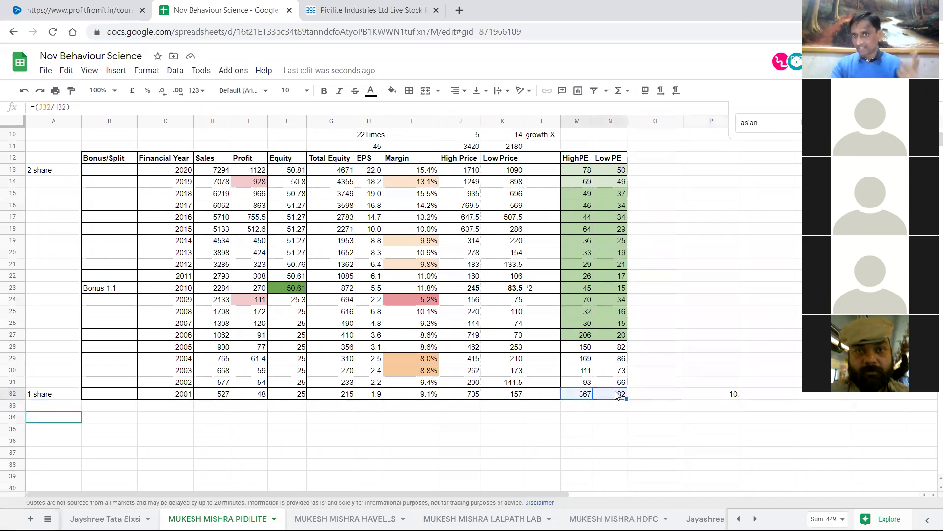
pyautogui.moveTo(471, 395); pyautogui.dragTo(507, 396)
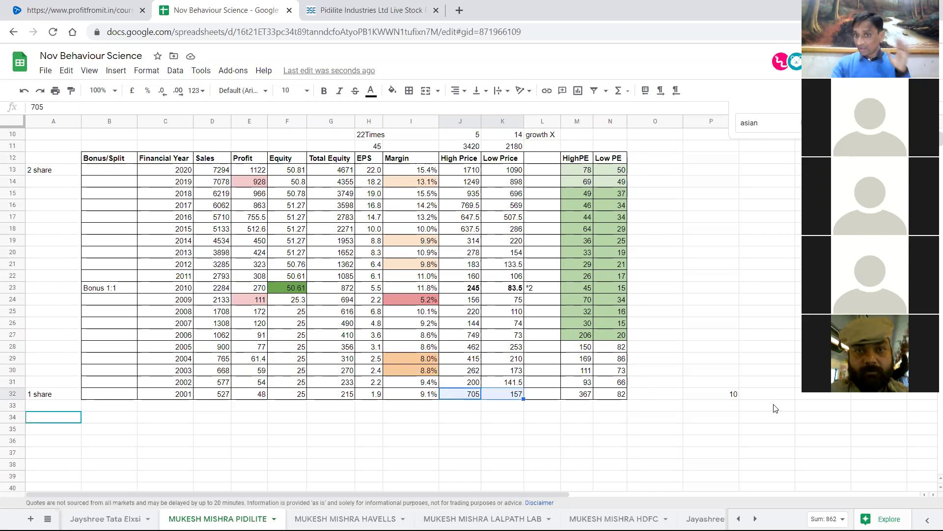
pyautogui.click(735, 394)
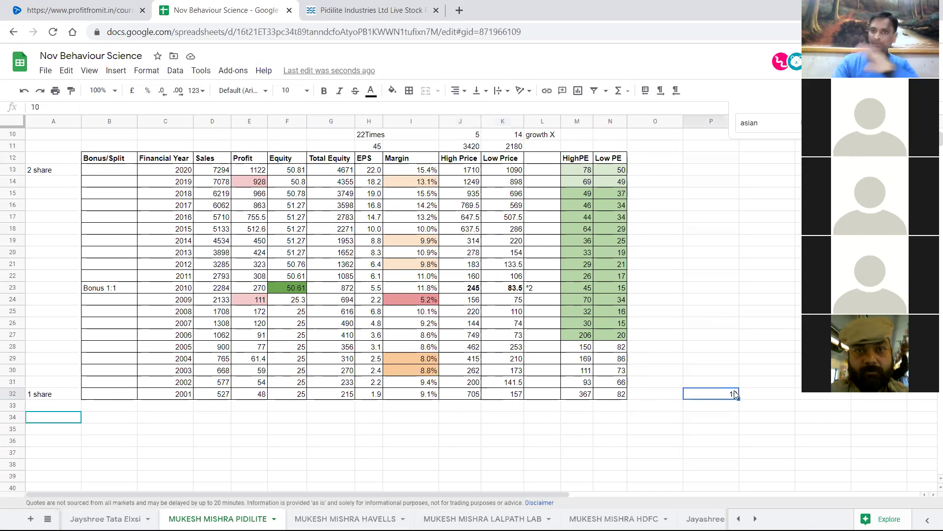
# Check Pidilite's current share price on the BSE page, then enter 1800 in cell P13, in the spreadsheet's 2020 row.
pyautogui.click(382, 7)
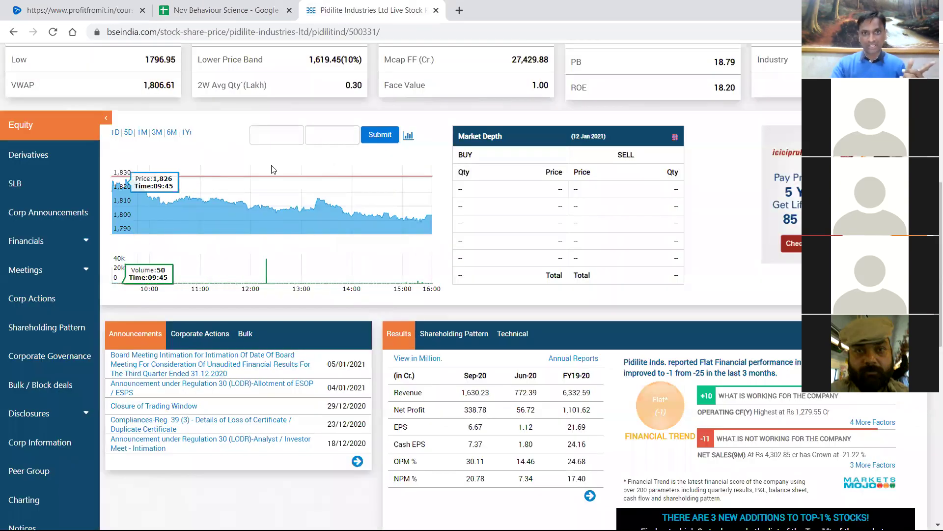
pyautogui.scroll(4, 297, 304)
pyautogui.click(231, 10)
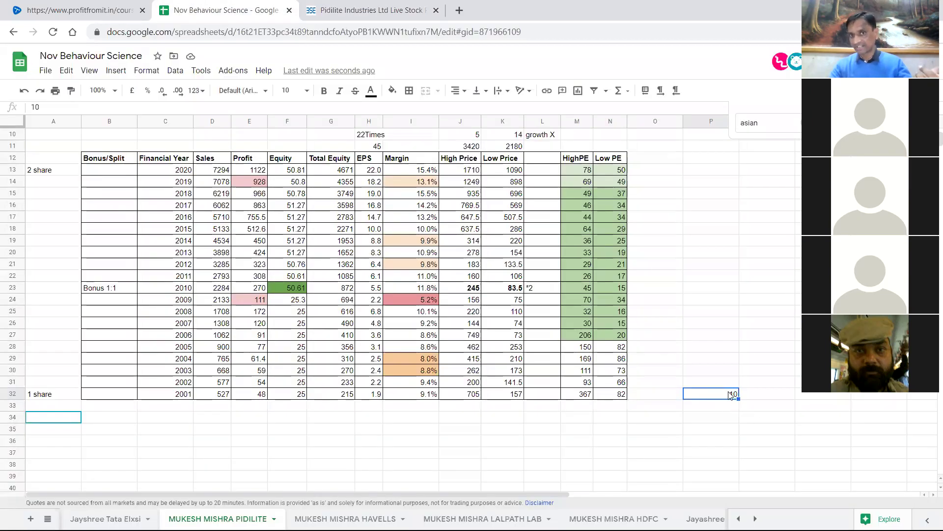
pyautogui.scroll(1, 708, 344)
pyautogui.click(710, 207)
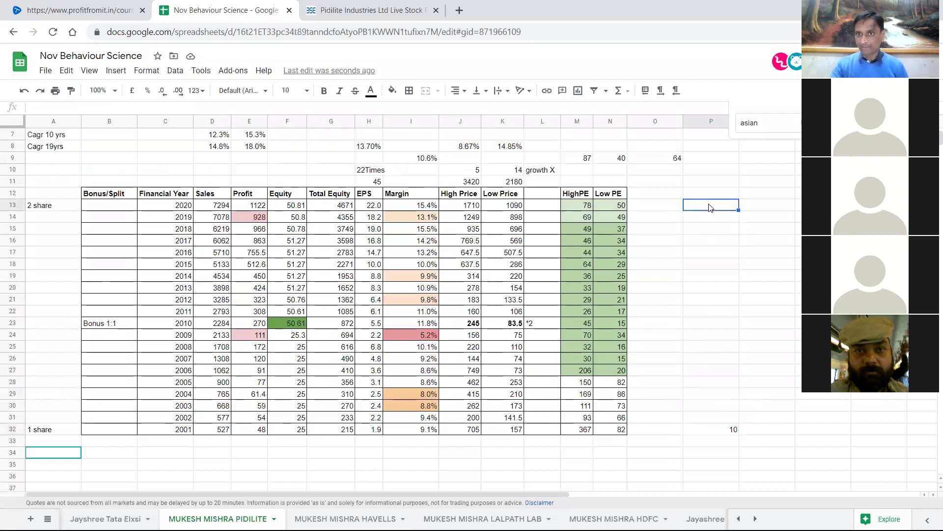
pyautogui.write('1800')
pyautogui.press('Return')
# Calculate the share price growth multiple in cell P12 with the formula =P13/P32.
pyautogui.press('Up')
pyautogui.press('Up')
pyautogui.write('=')
pyautogui.click(708, 206)
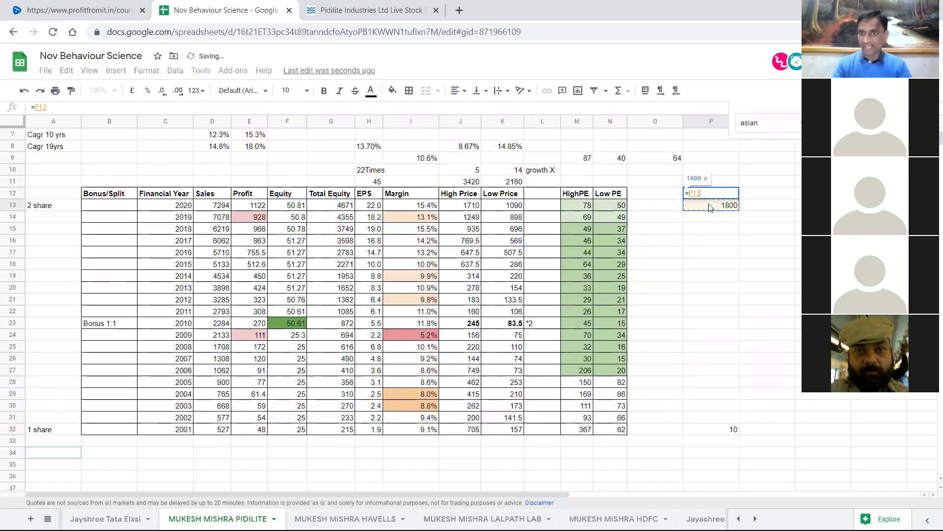
pyautogui.write('/P23')
pyautogui.press('Down')
pyautogui.press('Down')
pyautogui.press('Down')
pyautogui.press('Down')
pyautogui.press('Down')
pyautogui.press('Down')
pyautogui.press('Down')
pyautogui.press('Down')
pyautogui.press('Down')
pyautogui.press('Down')
pyautogui.press('Down')
pyautogui.press('Up')
pyautogui.press('Up')
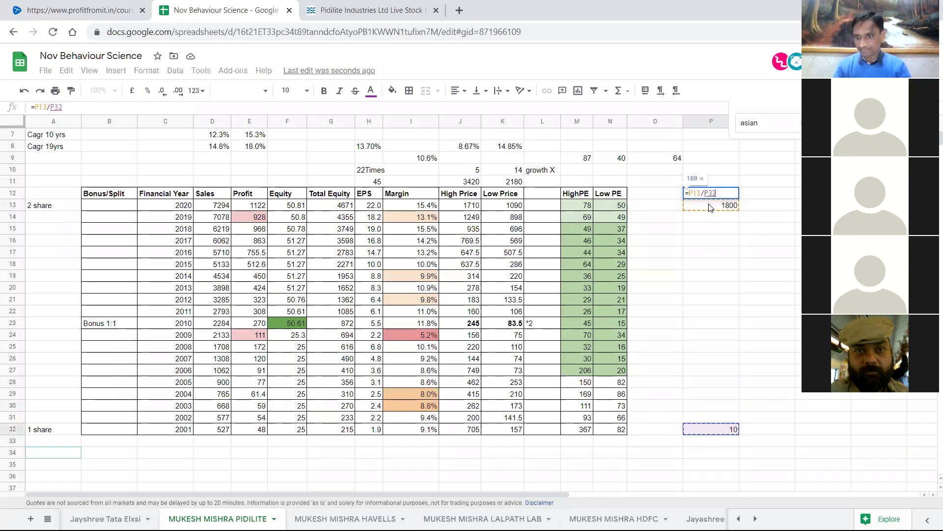
pyautogui.press('Return')
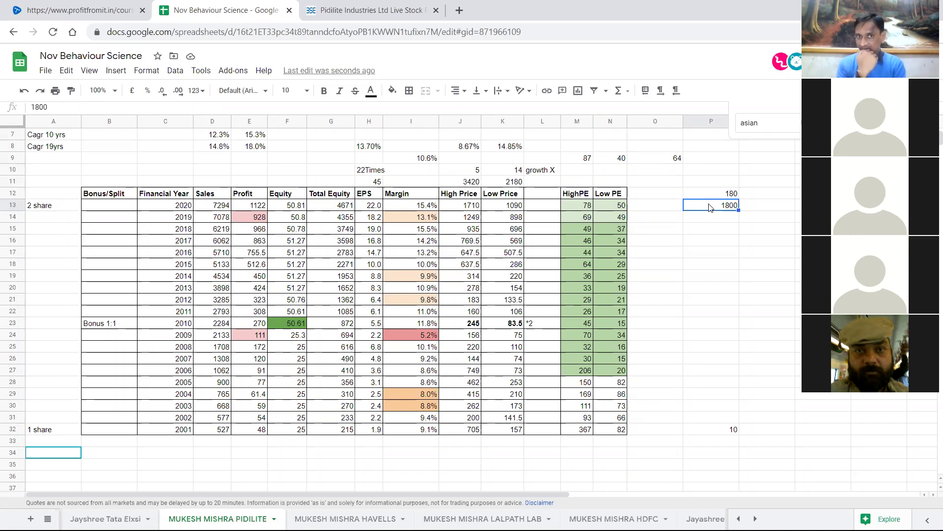
# Review the price growth multiple in P12 against the Sales and Profit columns from 2001 to 2020.
pyautogui.press('Up')
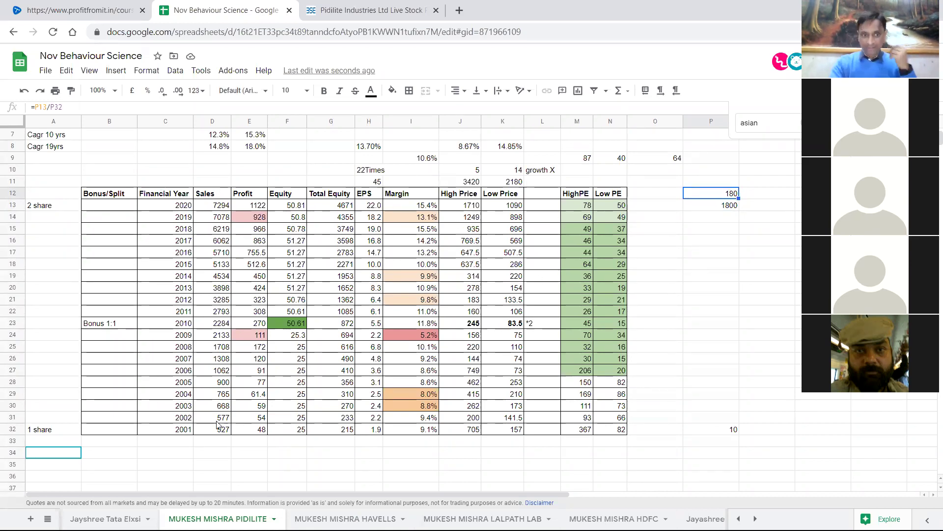
pyautogui.moveTo(218, 429); pyautogui.dragTo(224, 163)
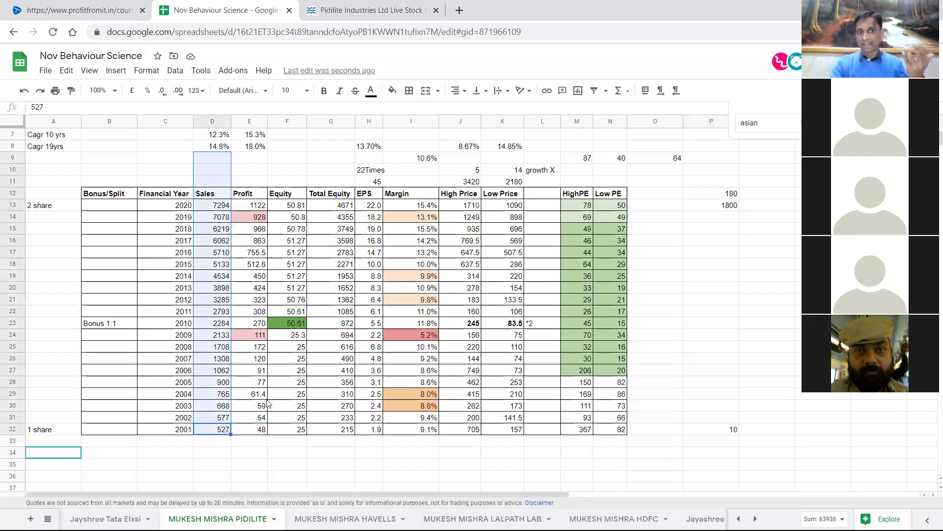
pyautogui.moveTo(261, 429); pyautogui.dragTo(256, 183)
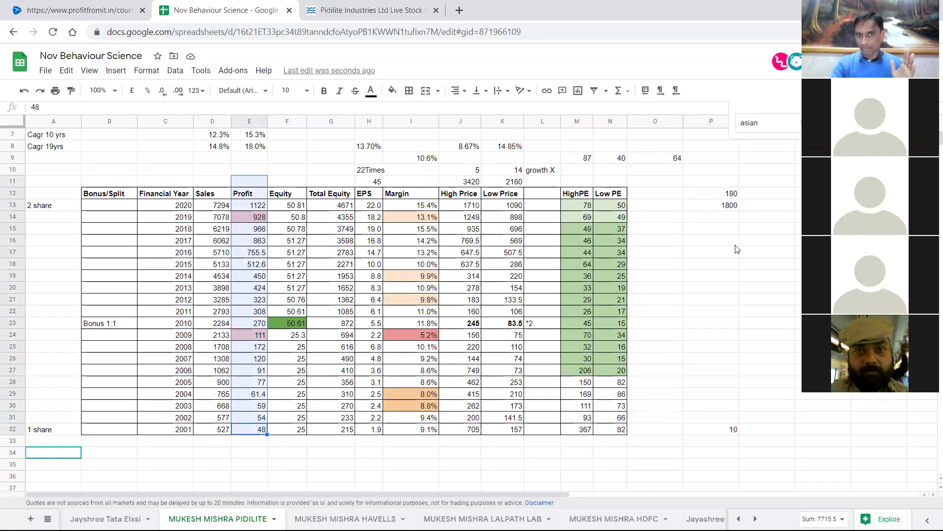
pyautogui.click(469, 172)
pyautogui.click(712, 183)
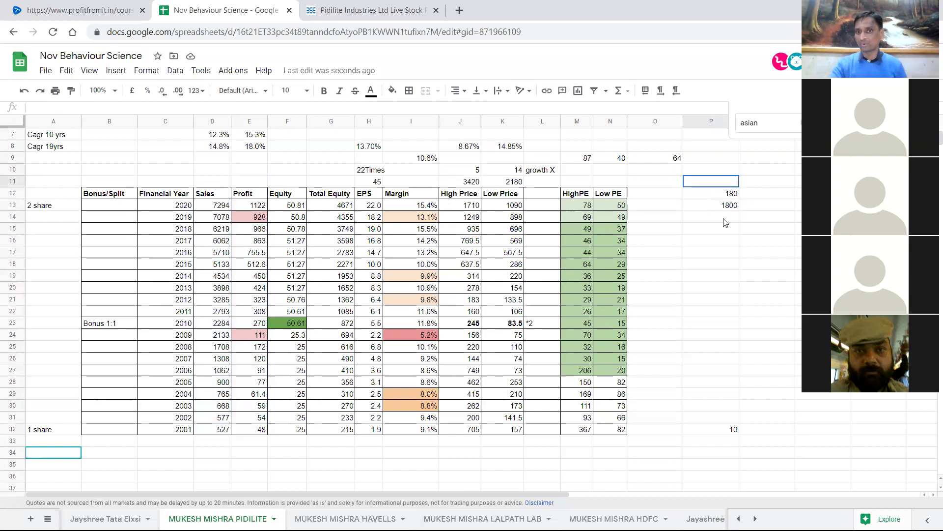
pyautogui.keyDown('shift'); pyautogui.click(724, 222); pyautogui.keyUp('shift')
pyautogui.press('Down')
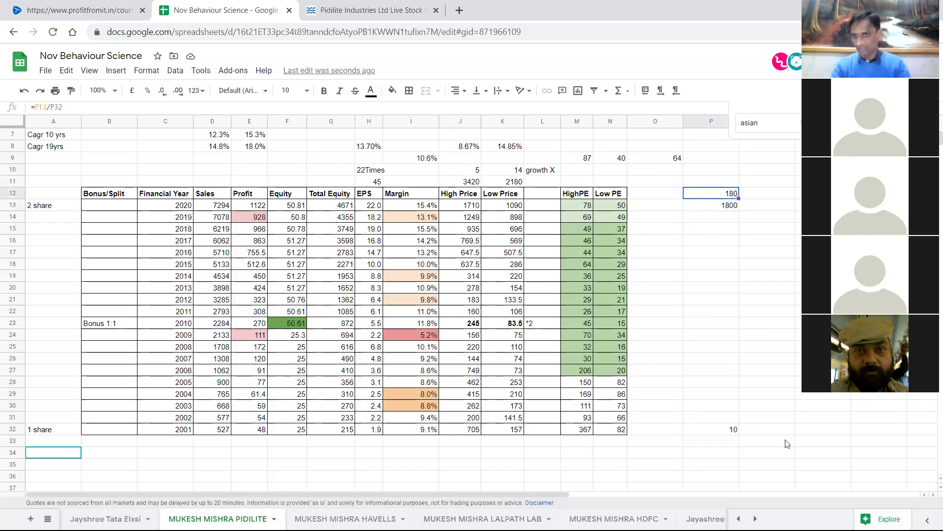
# Check the 2001 price in P32, the current price in P13 and the 2014 profit figure.
pyautogui.click(718, 437)
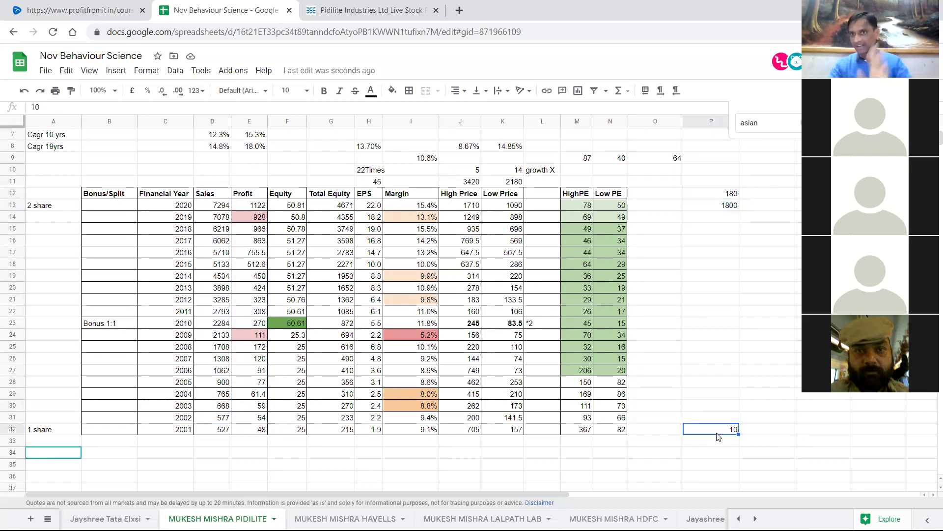
pyautogui.click(737, 278)
pyautogui.click(726, 212)
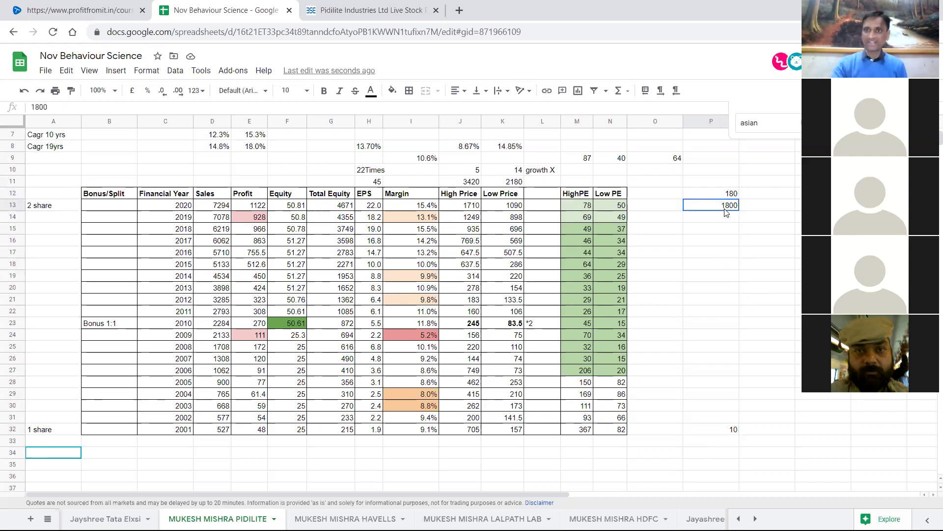
pyautogui.click(749, 313)
pyautogui.click(252, 279)
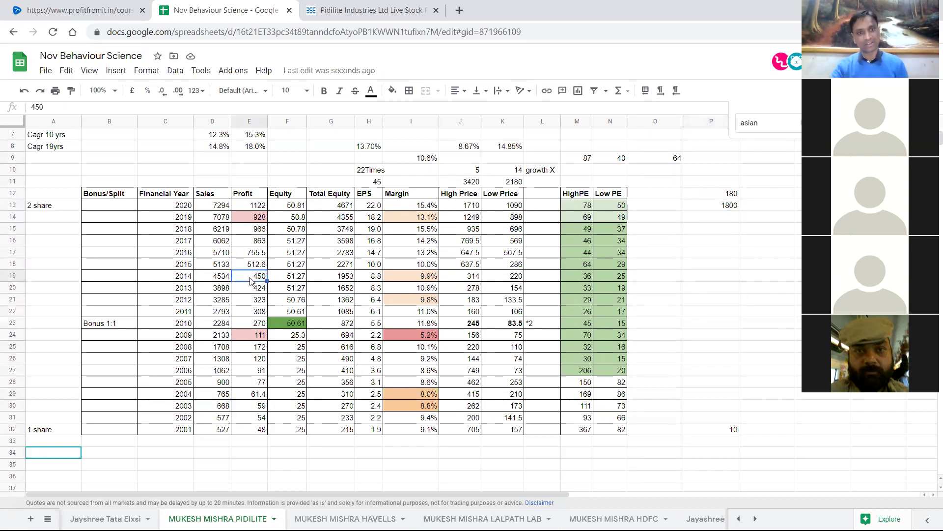
# Open Sheet1 and look through its list of researched companies.
pyautogui.click(47, 519)
pyautogui.scroll(10, 74, 452)
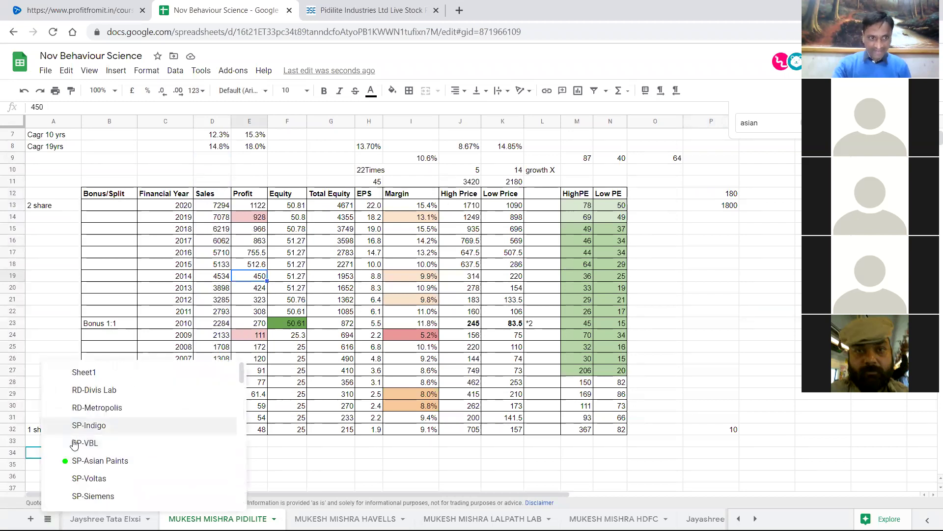
pyautogui.click(83, 373)
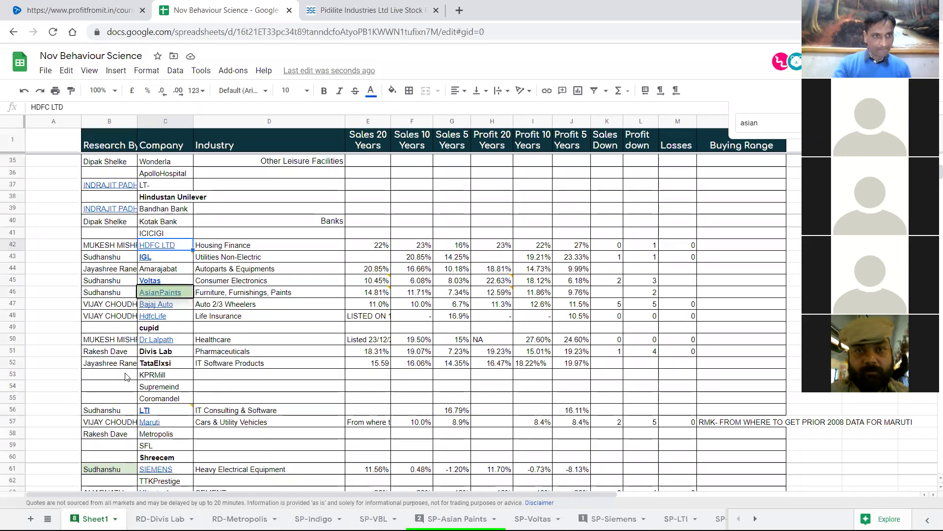
pyautogui.scroll(1, 105, 390)
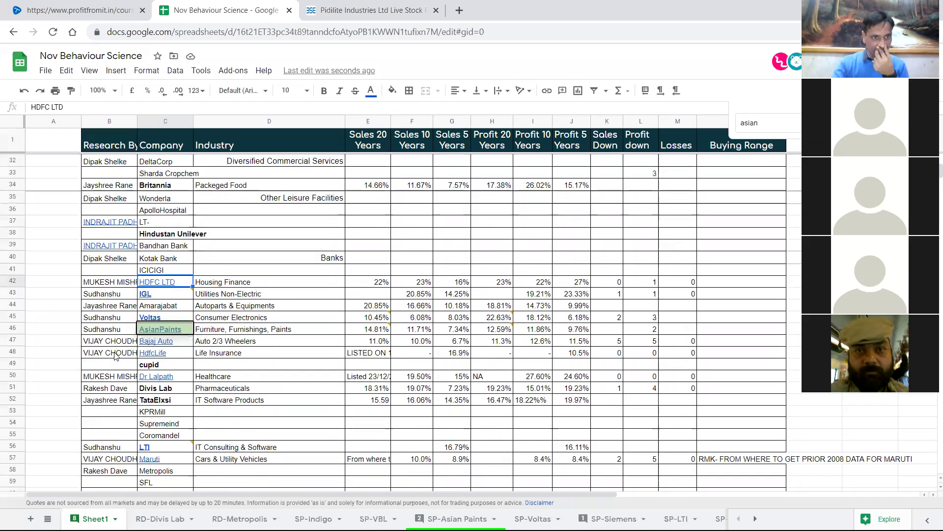
pyautogui.scroll(1, 113, 349)
pyautogui.scroll(-5, 111, 335)
pyautogui.scroll(2, 106, 305)
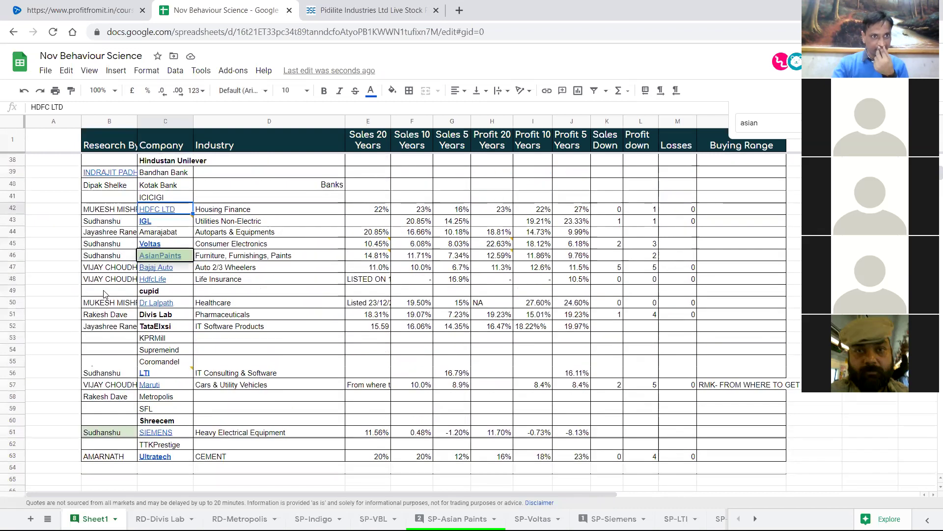
pyautogui.scroll(1, 105, 293)
# Check the researcher entries for IGL, HDFC LTD and Kotak Bank and the industries of HDFC LTD and AsianPaints.
pyautogui.click(126, 258)
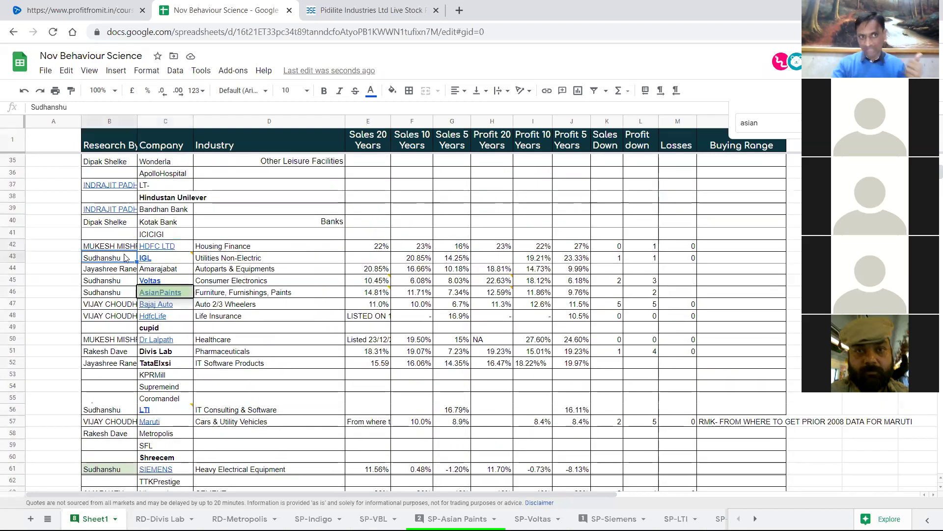
pyautogui.click(124, 245)
pyautogui.click(123, 224)
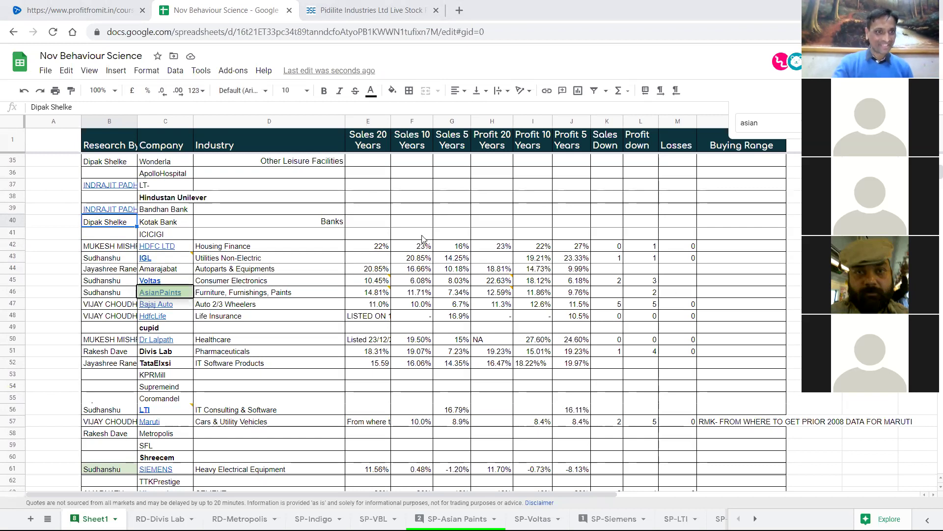
pyautogui.click(269, 242)
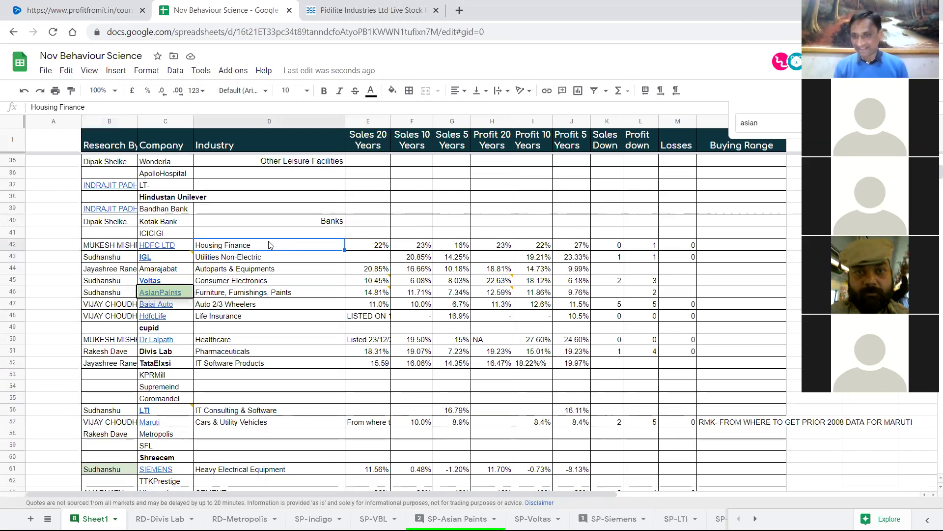
pyautogui.click(243, 296)
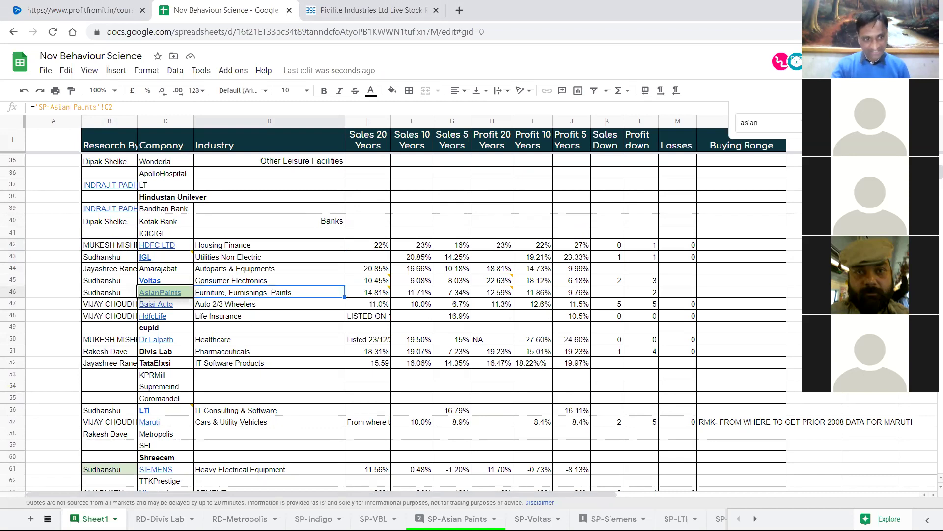
# Find the BAJFINANCE yearly analysis in the workbook's sheet list and open it.
pyautogui.click(48, 518)
pyautogui.scroll(-10, 156, 425)
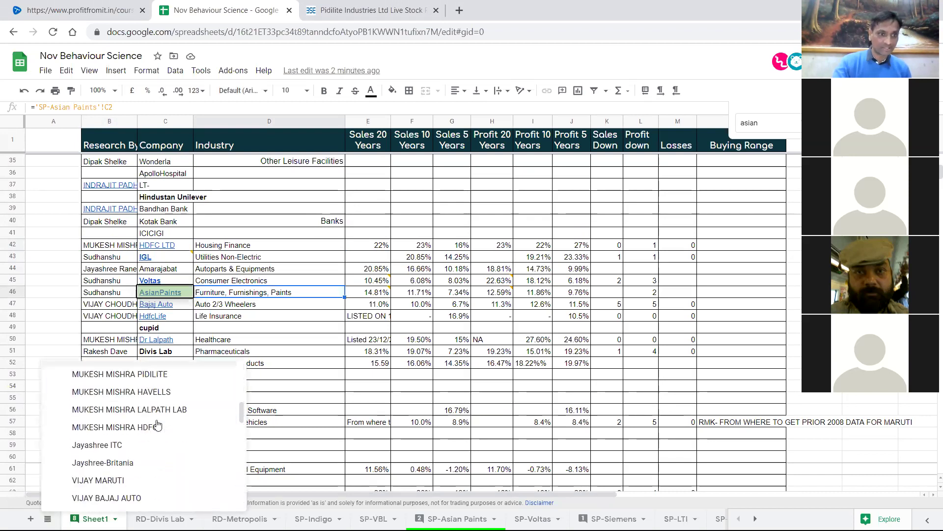
pyautogui.scroll(-3, 190, 422)
pyautogui.scroll(4, 190, 423)
pyautogui.scroll(-4, 162, 408)
pyautogui.scroll(-2, 162, 407)
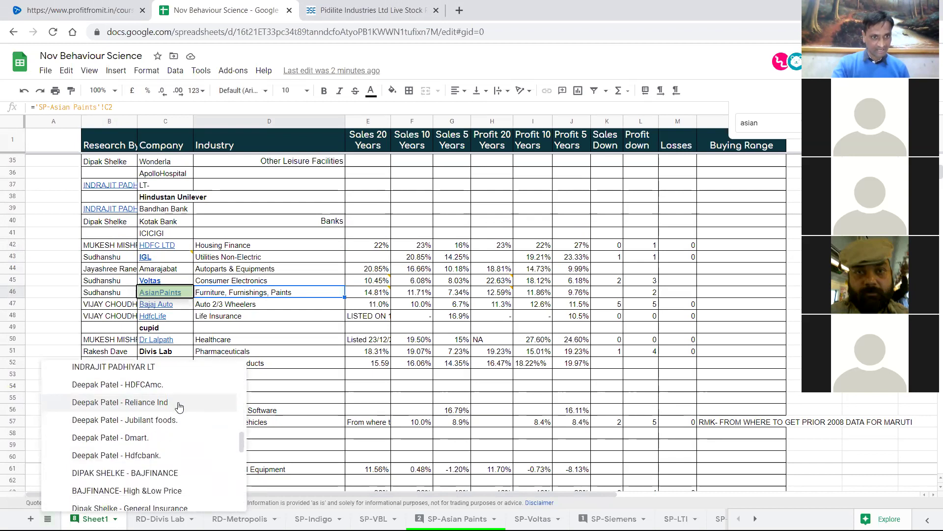
pyautogui.click(147, 472)
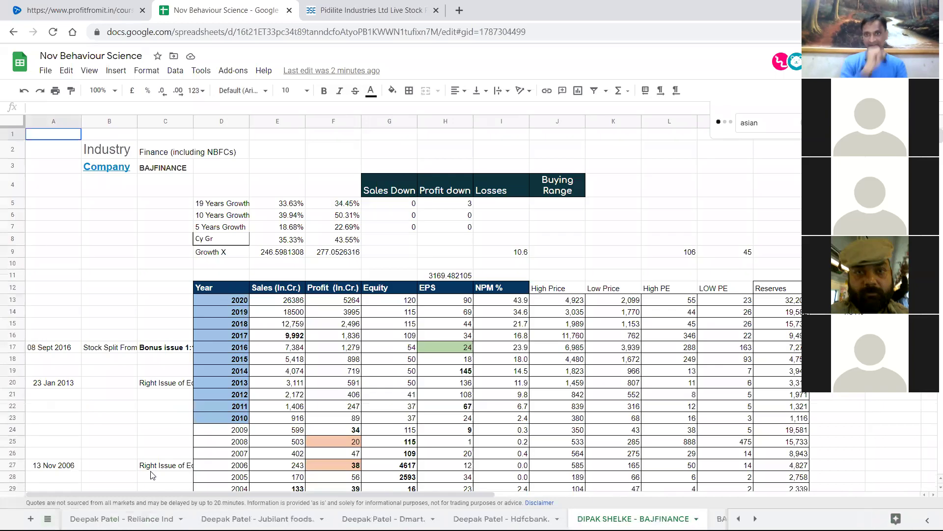
# Examine BAJFINANCE's yearly sales, profit, equity, EPS, price and PE figures from 2020 back to 2001.
pyautogui.scroll(-3, 355, 402)
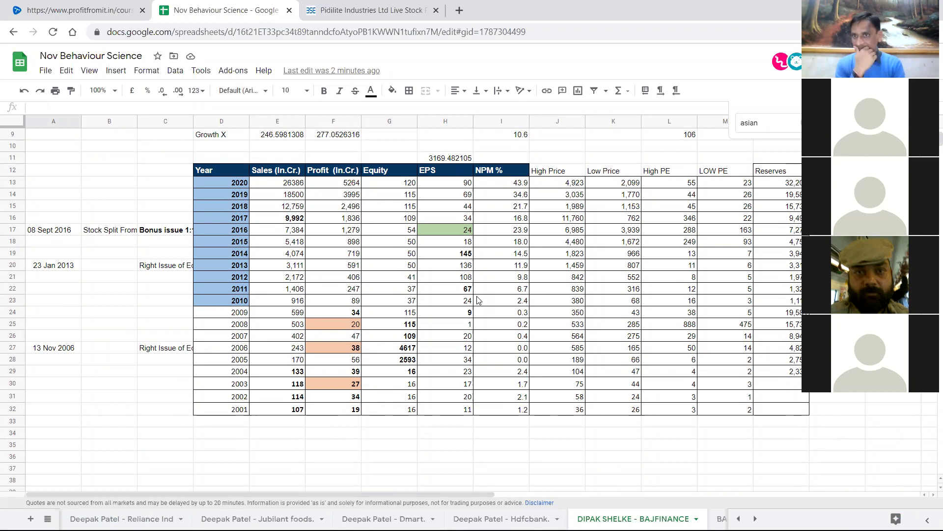
pyautogui.press('Down')
pyautogui.press('Down')
pyautogui.press('Down')
pyautogui.press('Down')
pyautogui.press('Down')
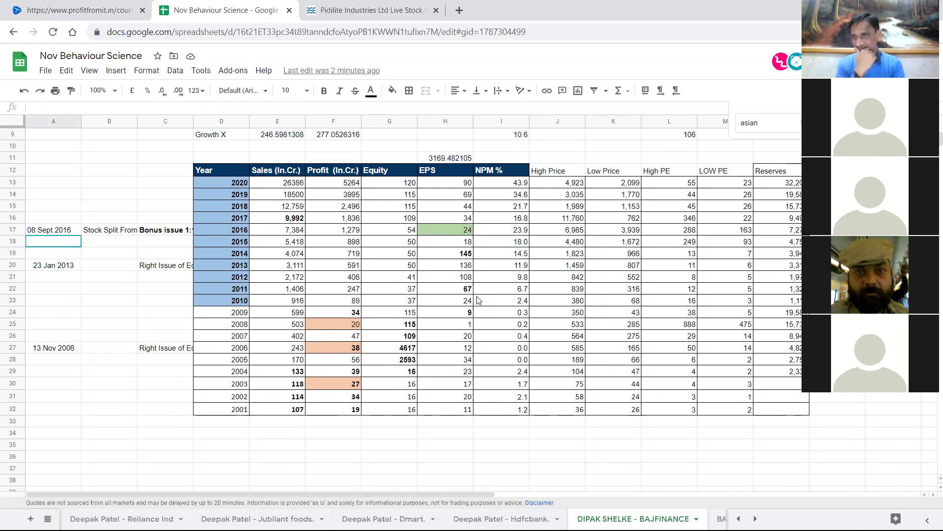
pyautogui.press('Down')
pyautogui.press('Down')
pyautogui.press('Down')
pyautogui.press('Down')
pyautogui.press('Down')
pyautogui.press('Down')
pyautogui.press('Down')
pyautogui.press('Down')
pyautogui.press('Down')
pyautogui.press('Down')
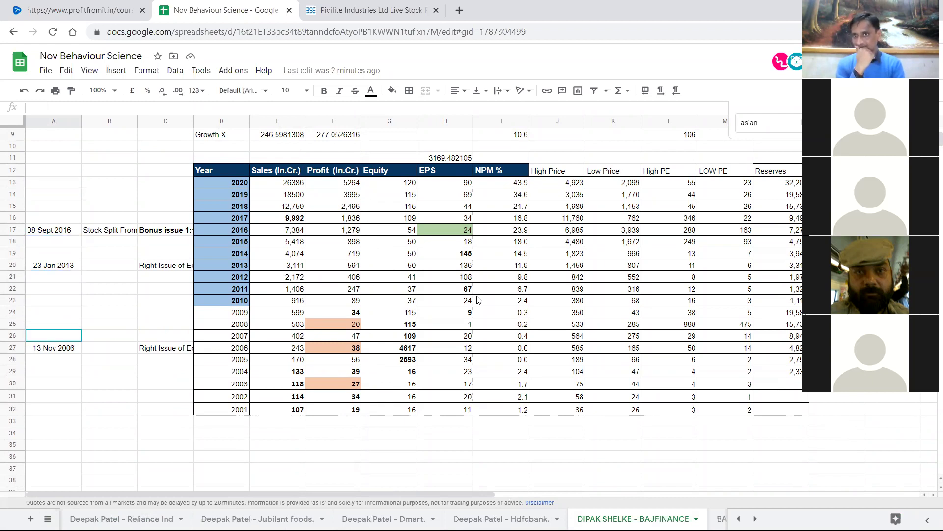
pyautogui.press('Down')
pyautogui.press('Down')
pyautogui.press('Down')
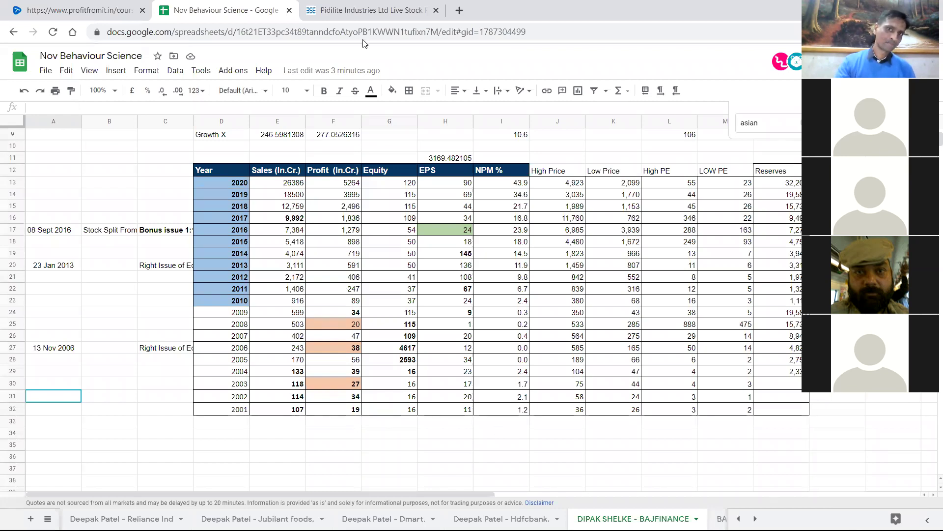
# Switch to the BSE India site and open the stock quote for bajaj finance.
pyautogui.click(396, 21)
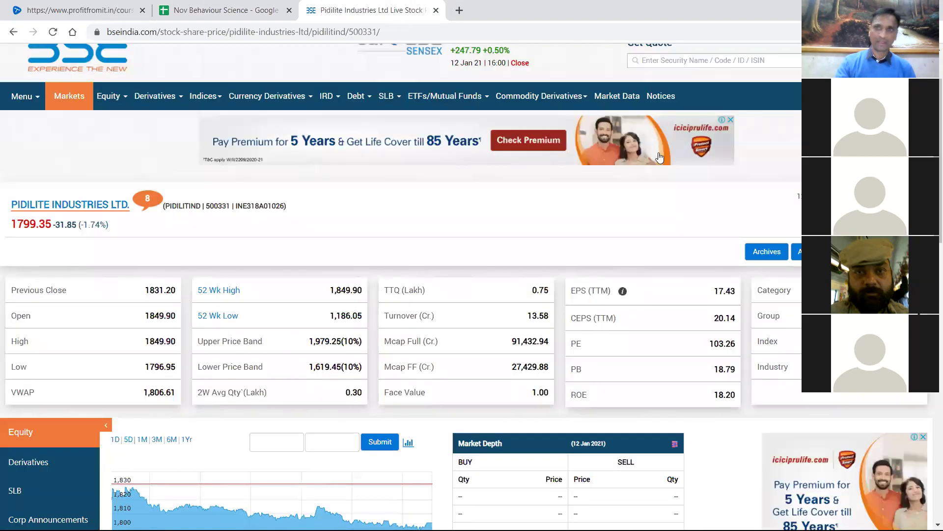
pyautogui.scroll(2, 759, 177)
pyautogui.click(765, 139)
pyautogui.write('ba')
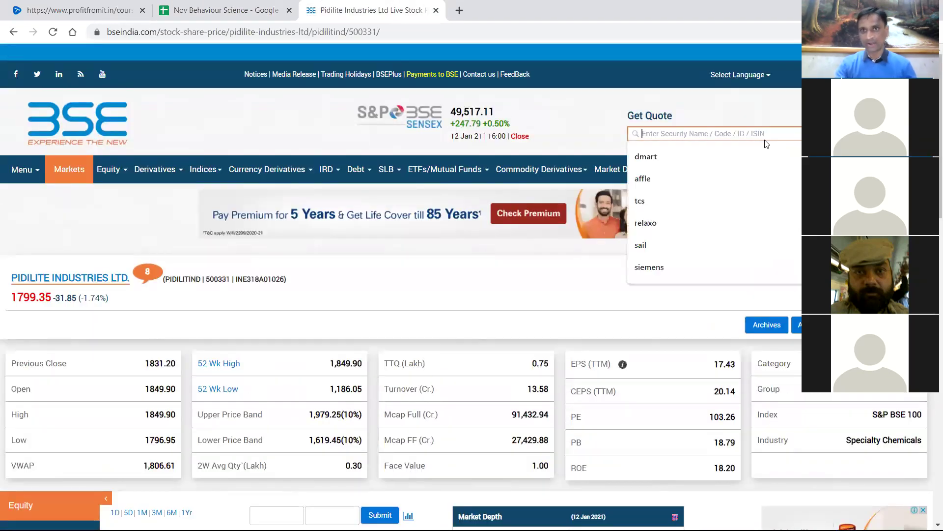
pyautogui.write('jaj finance')
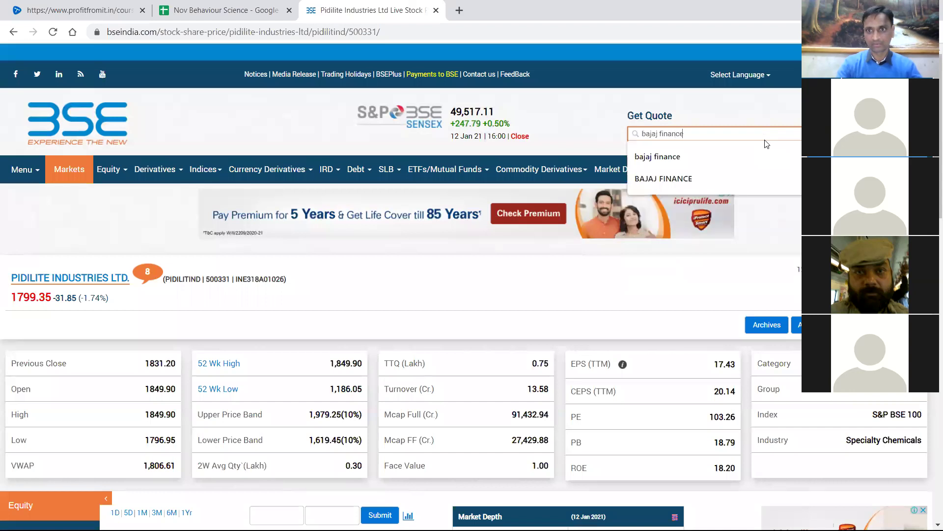
pyautogui.click(680, 157)
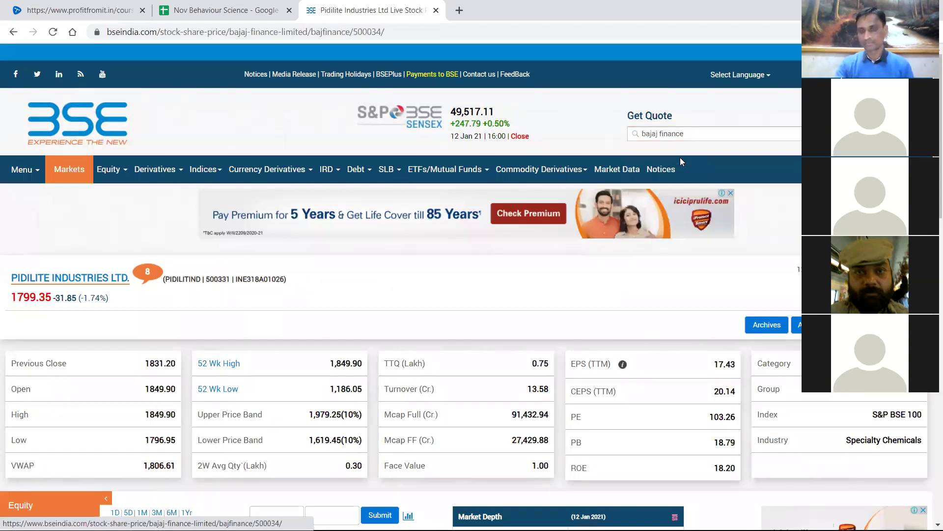
# Open Bajaj Finance's annual reports list and check which years are available.
pyautogui.scroll(-9, 154, 289)
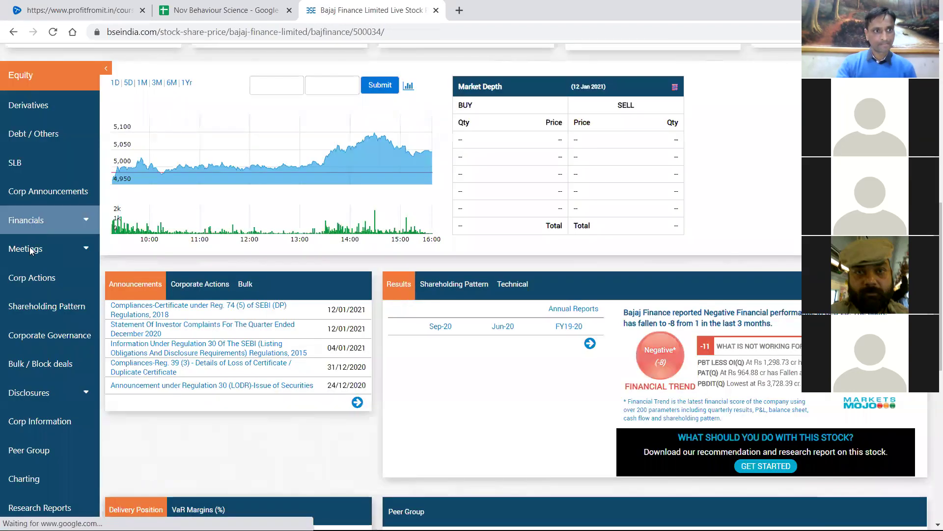
pyautogui.click(41, 221)
pyautogui.click(38, 271)
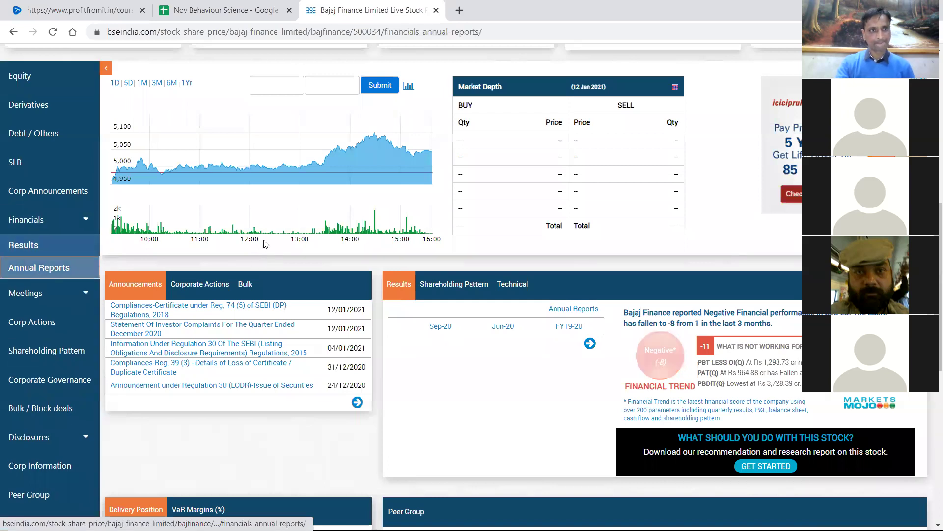
pyautogui.scroll(-2, 250, 236)
pyautogui.scroll(2, 249, 237)
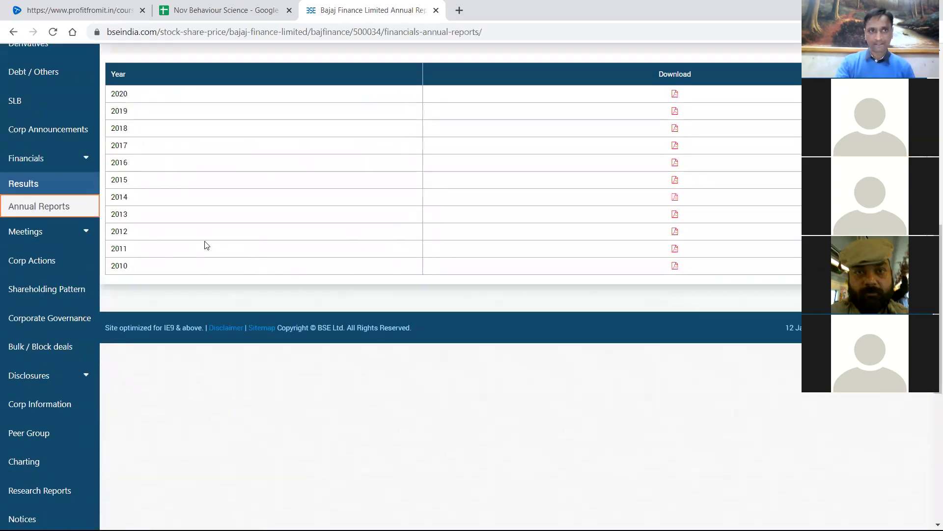
# Return to the BAJFINANCE sheet in the workbook and check the 2004 and 2003 sales figures.
pyautogui.click(197, 12)
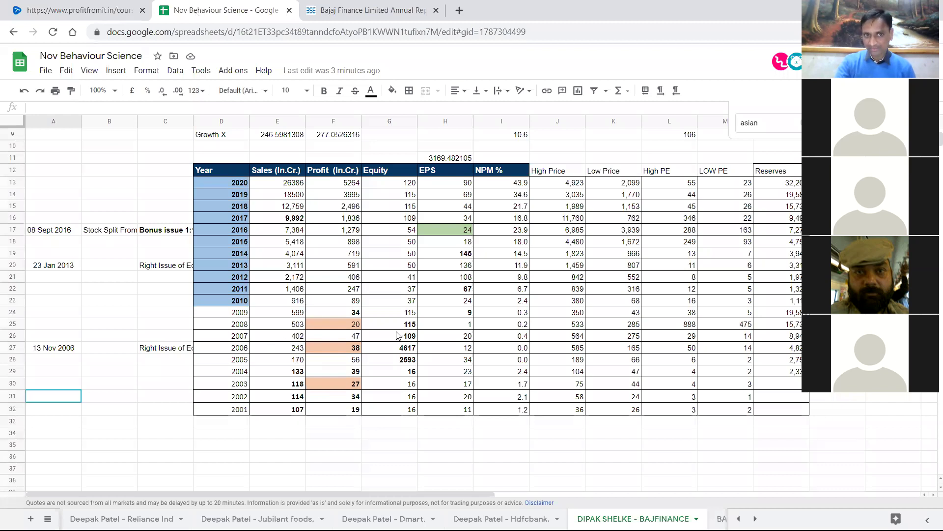
pyautogui.click(279, 374)
pyautogui.click(293, 384)
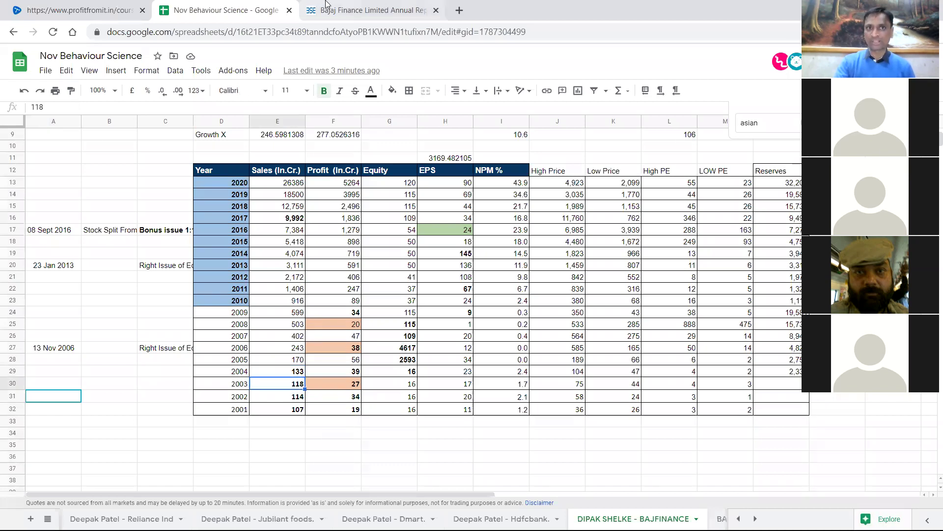
# Go back to Bajaj Finance's BSE annual reports and review the listed years from 2019 to 2010.
pyautogui.click(364, 10)
pyautogui.scroll(3, 605, 341)
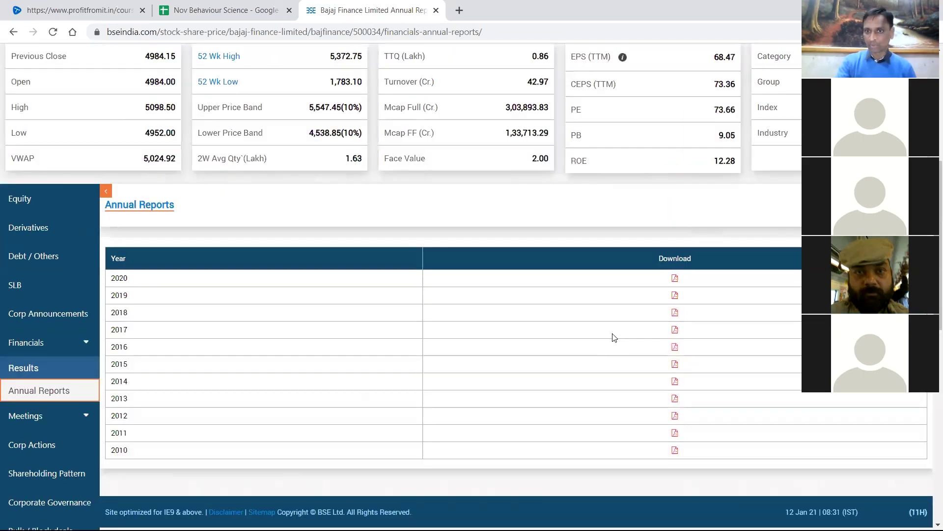
pyautogui.scroll(-2, 611, 337)
pyautogui.moveTo(636, 181); pyautogui.dragTo(700, 339)
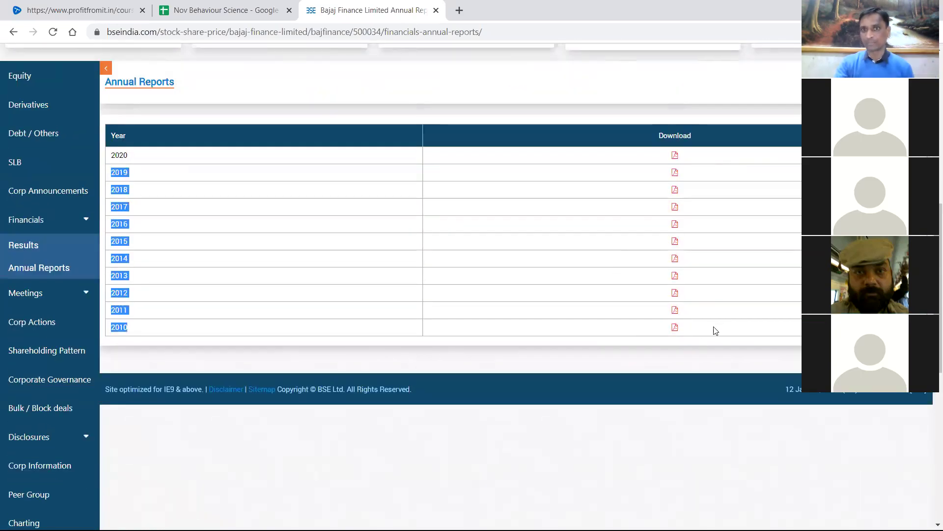
pyautogui.scroll(10, 448, 294)
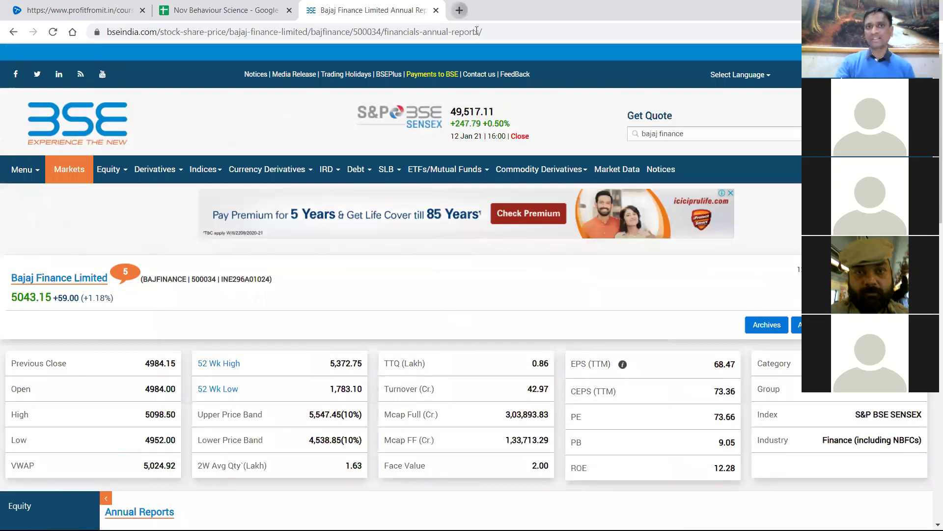
# Search Google in a new browser tab for "investor relations bajaj finance".
pyautogui.click(460, 10)
pyautogui.click(480, 31)
pyautogui.write('invest')
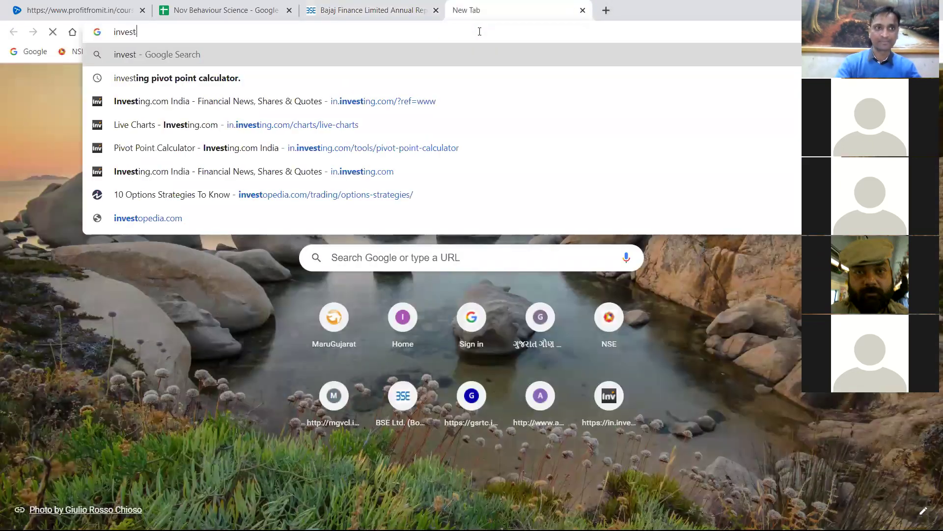
pyautogui.write('or relations')
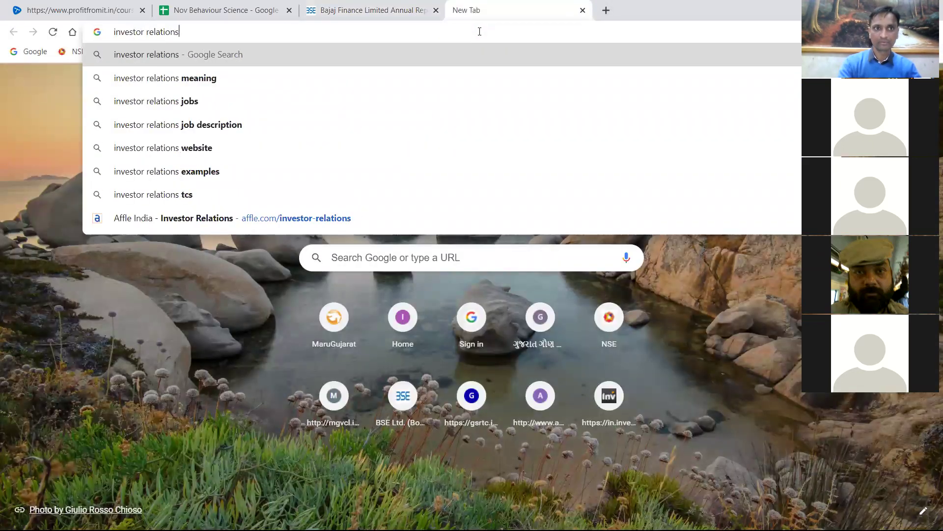
pyautogui.write(' bajaj finance')
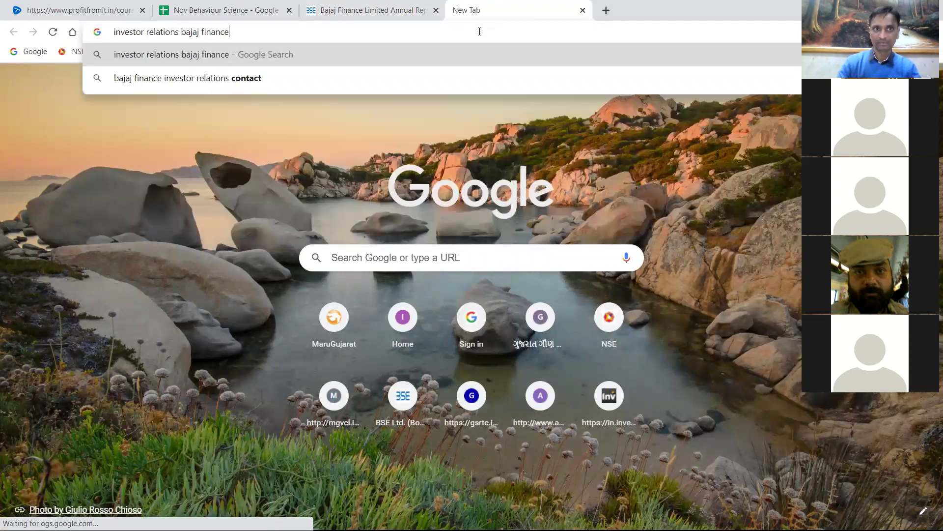
pyautogui.press('Return')
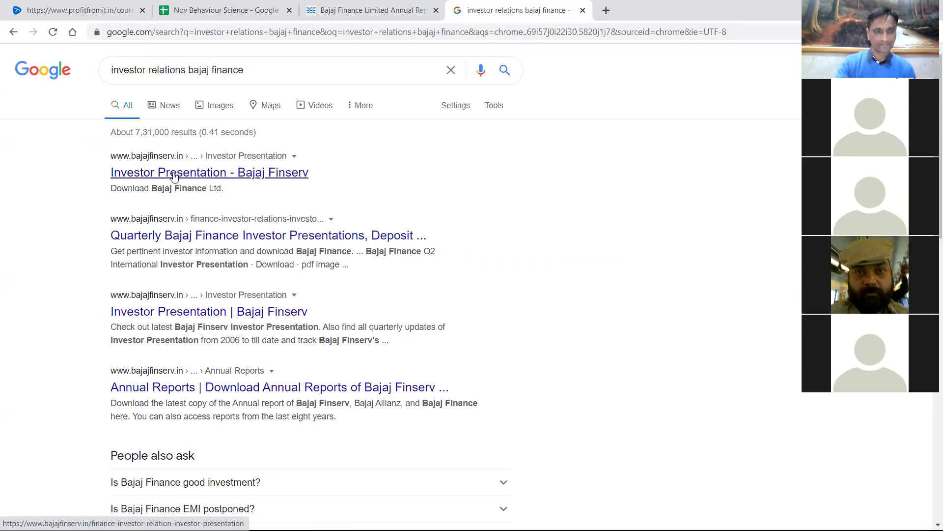
# Look through the search results and open the first "Investor Presentation - Bajaj Finserv" page.
pyautogui.scroll(-1, 445, 249)
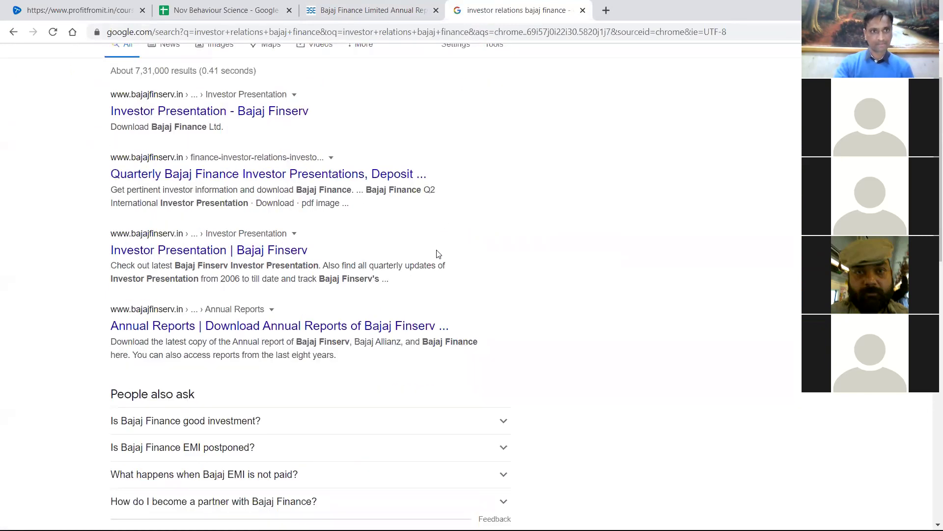
pyautogui.scroll(1, 438, 254)
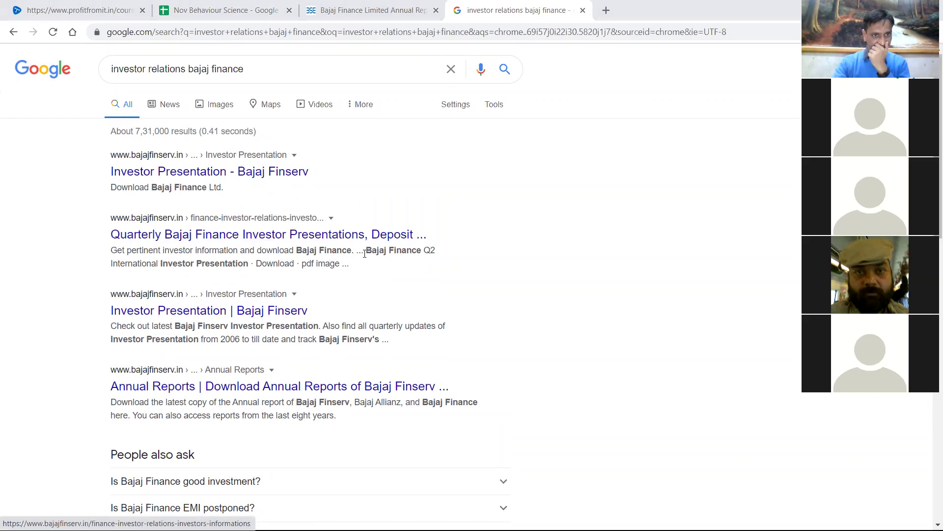
pyautogui.scroll(-1, 363, 254)
pyautogui.scroll(-5, 366, 256)
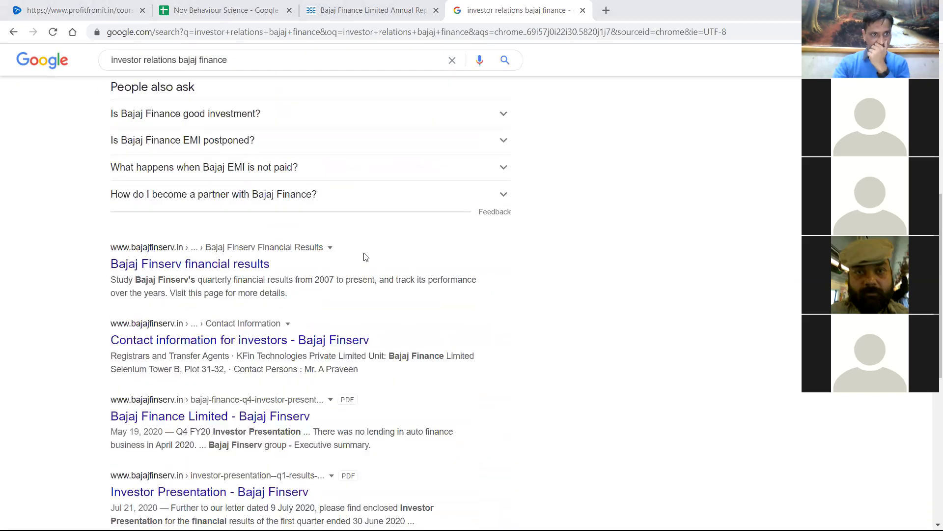
pyautogui.scroll(5, 365, 257)
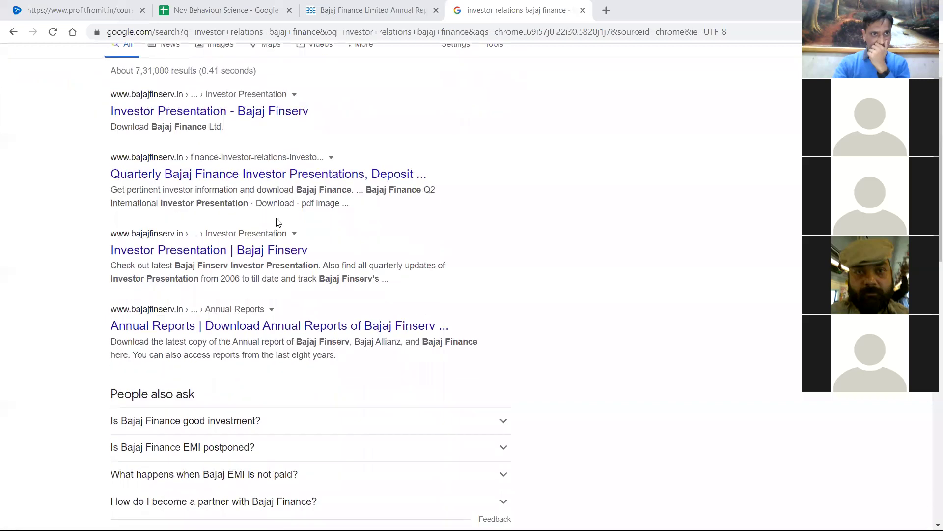
pyautogui.click(200, 112)
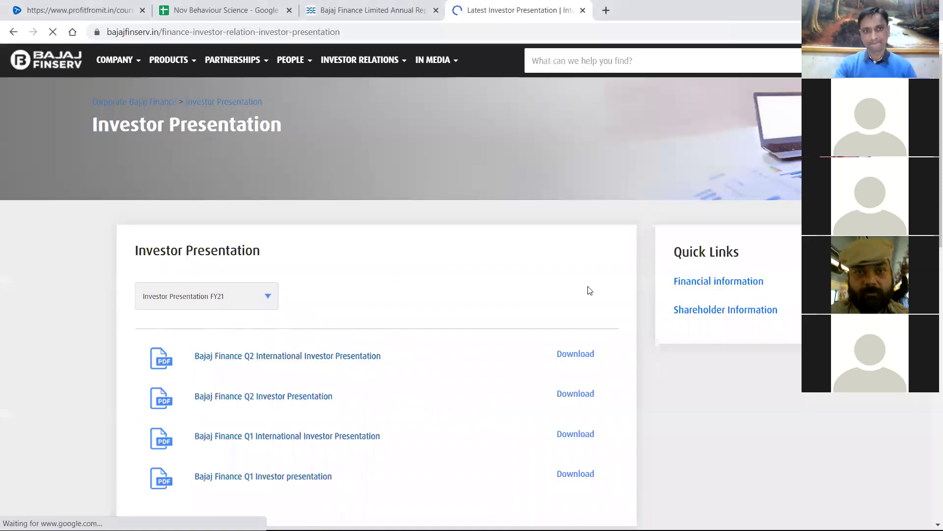
# Look through the Bajaj Finance investor presentation page for older reports and dismiss the location request.
pyautogui.scroll(-4, 395, 243)
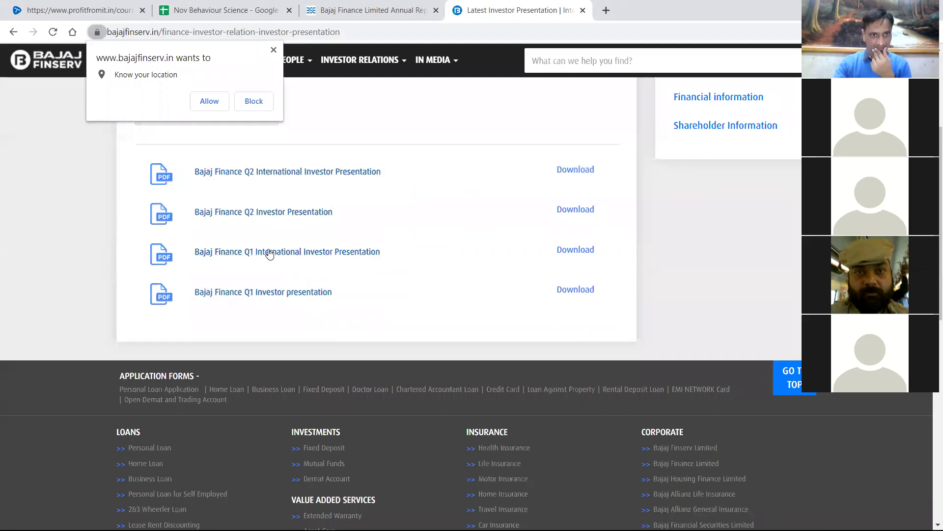
pyautogui.scroll(1, 499, 294)
pyautogui.scroll(-4, 499, 294)
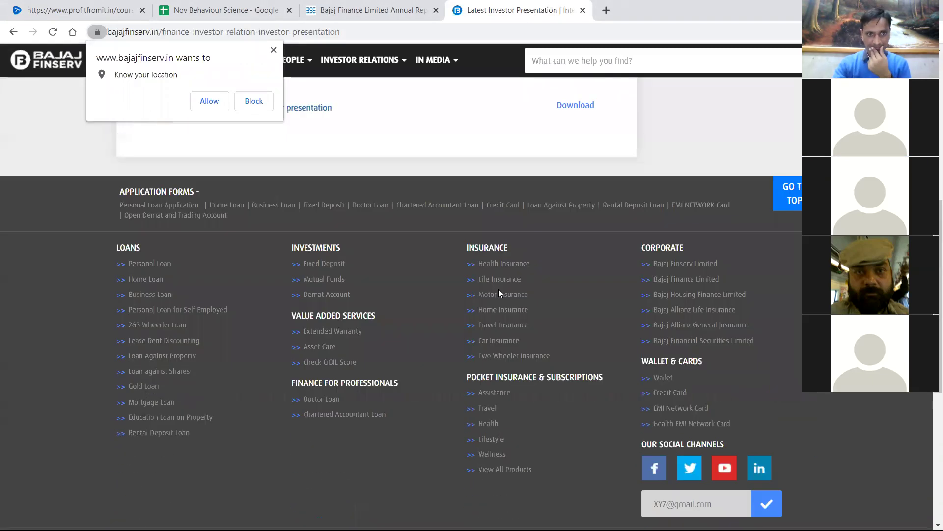
pyautogui.scroll(6, 499, 293)
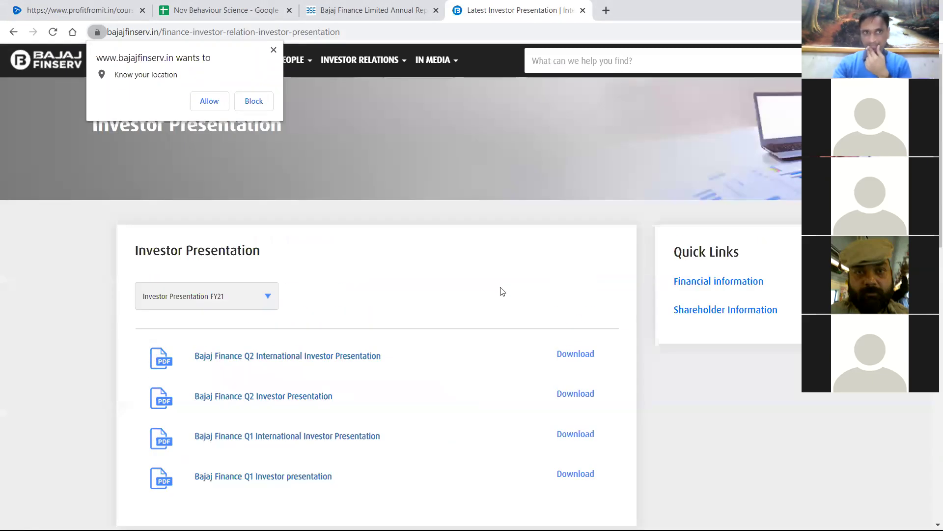
pyautogui.click(274, 50)
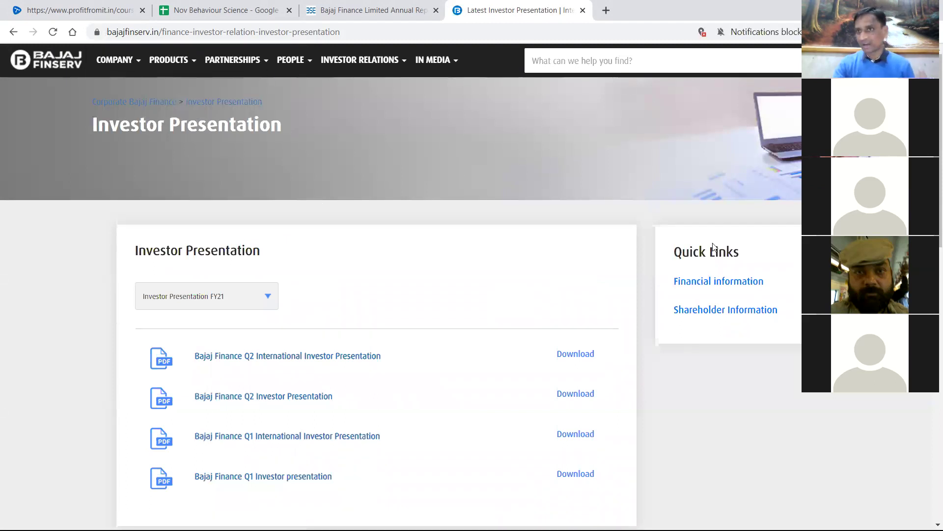
# Return to the BAJFINANCE sheet and check the 2015 sales figure in the yearly table.
pyautogui.click(221, 10)
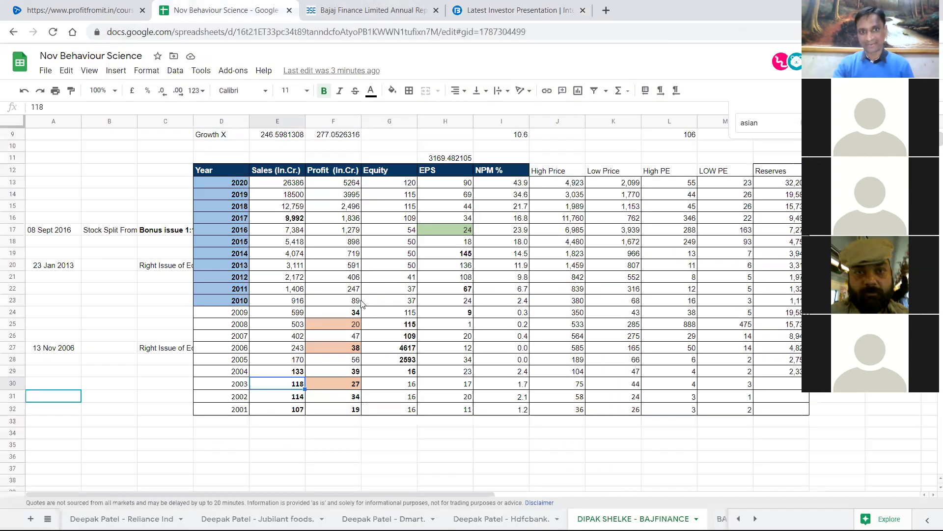
pyautogui.click(295, 246)
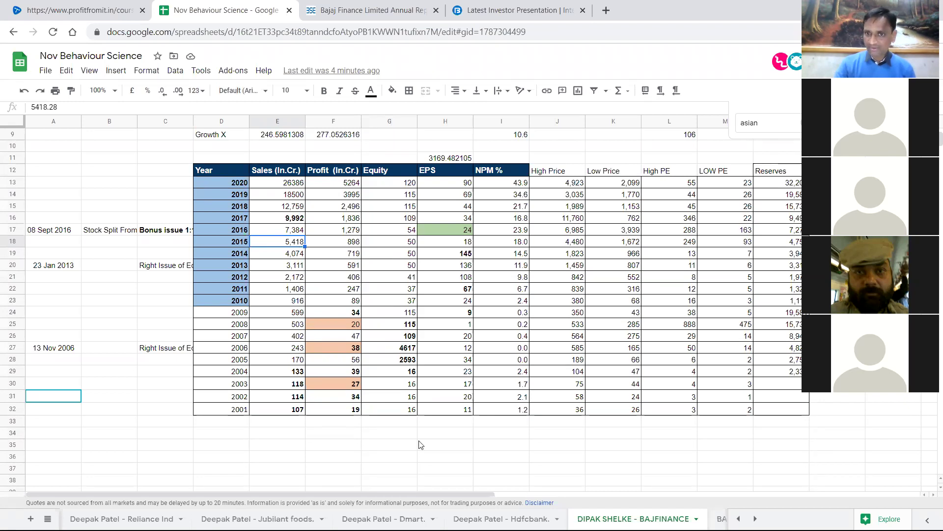
pyautogui.click(343, 450)
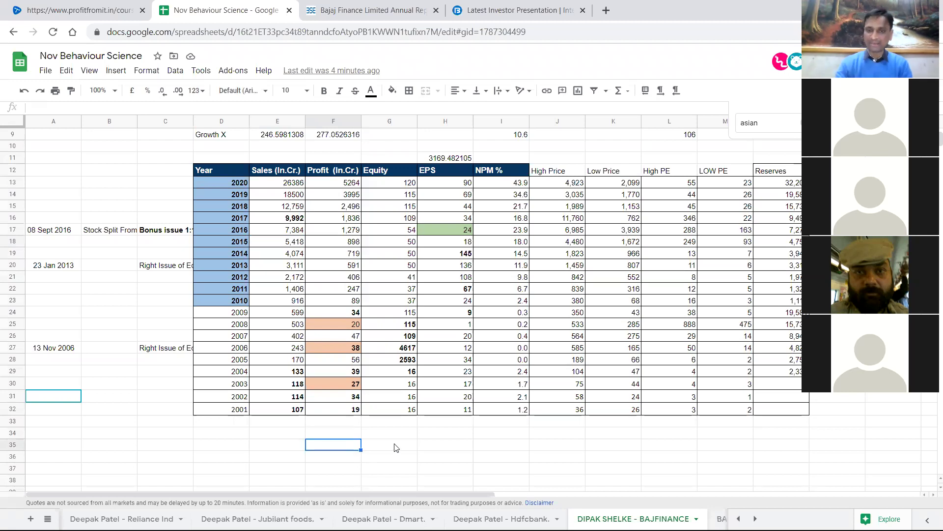
# Find the KOTAKBANK analysis in the workbook's sheet list, open it and view its yearly table.
pyautogui.click(48, 518)
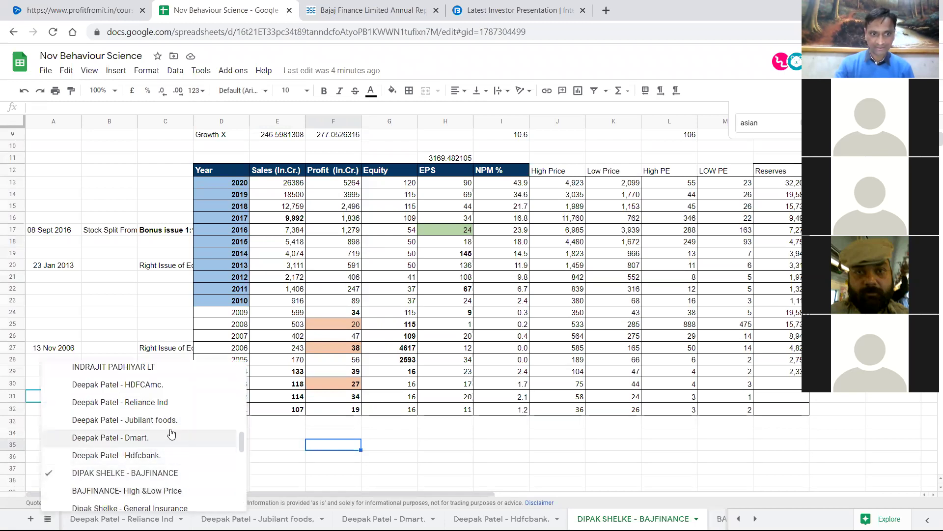
pyautogui.scroll(-2, 196, 447)
pyautogui.scroll(-6, 195, 451)
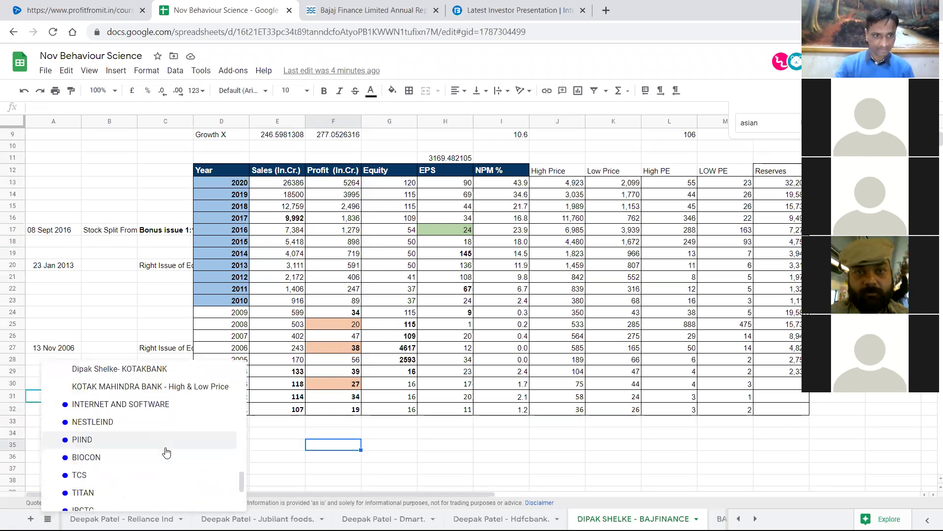
pyautogui.click(149, 373)
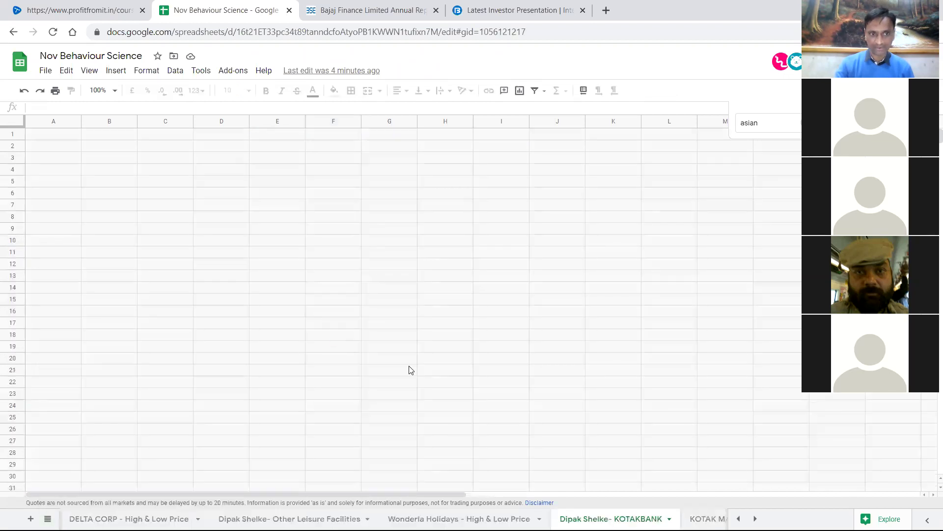
pyautogui.scroll(-3, 384, 372)
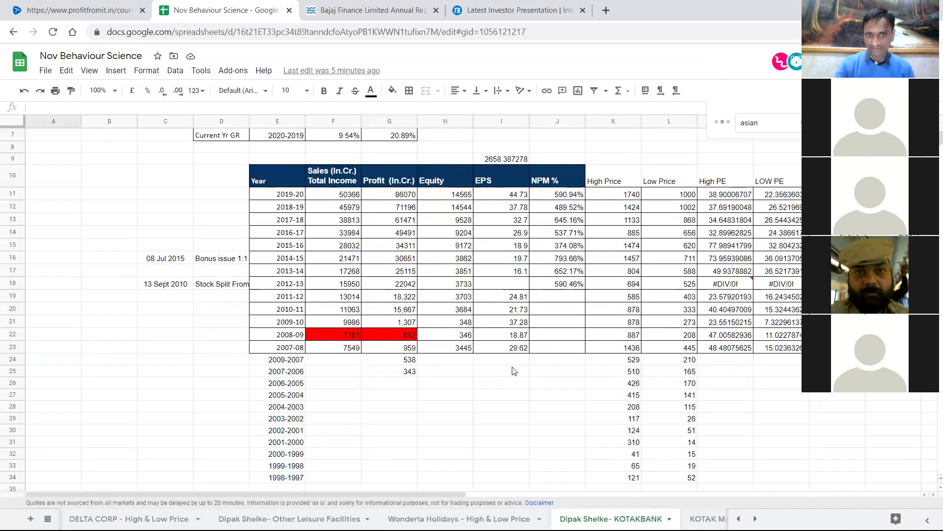
# Check Kotak Bank's 2007-2006 profit entry and open the KOTAK MAHINDRA BANK - High & Low Price sheet.
pyautogui.click(409, 336)
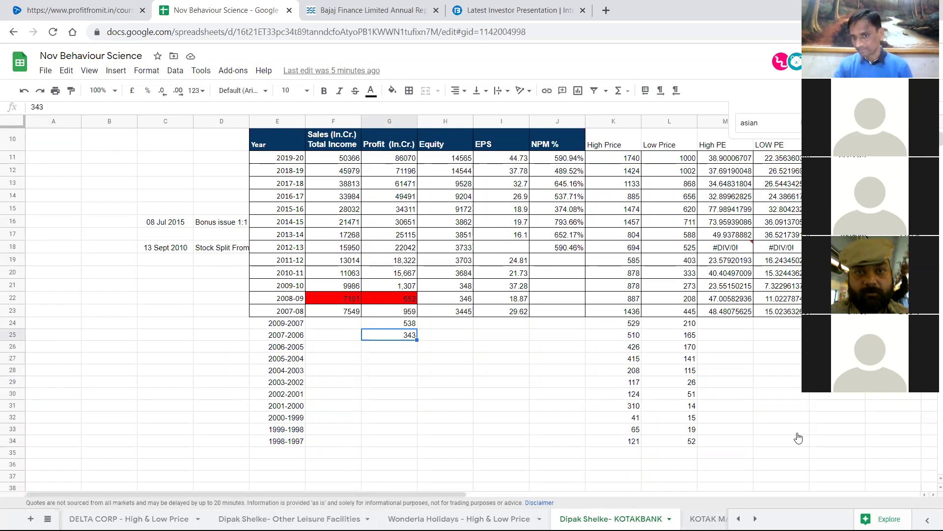
pyautogui.hotkey('ctrl', 'shift', 'pagedown')
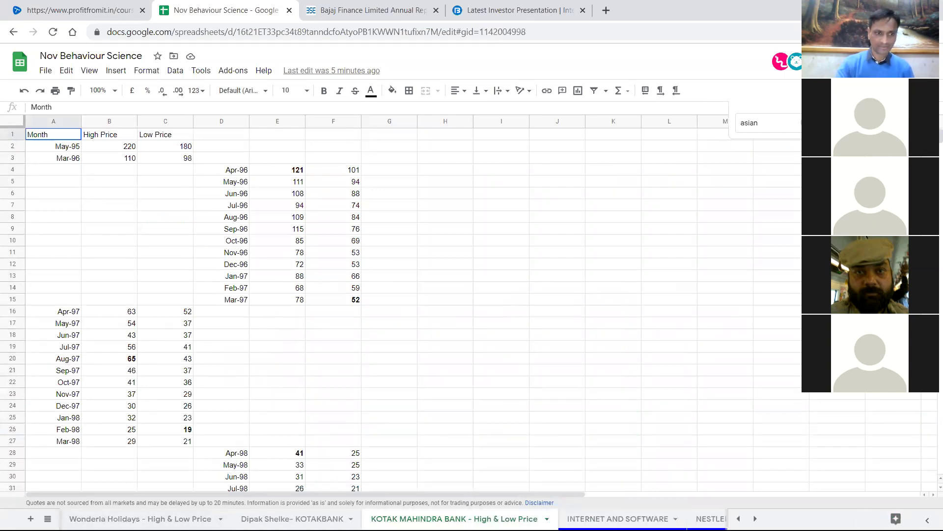
# Open Sheet1 with the company overview from the start of the workbook's sheet list.
pyautogui.click(47, 518)
pyautogui.scroll(5, 93, 403)
pyautogui.scroll(5, 82, 463)
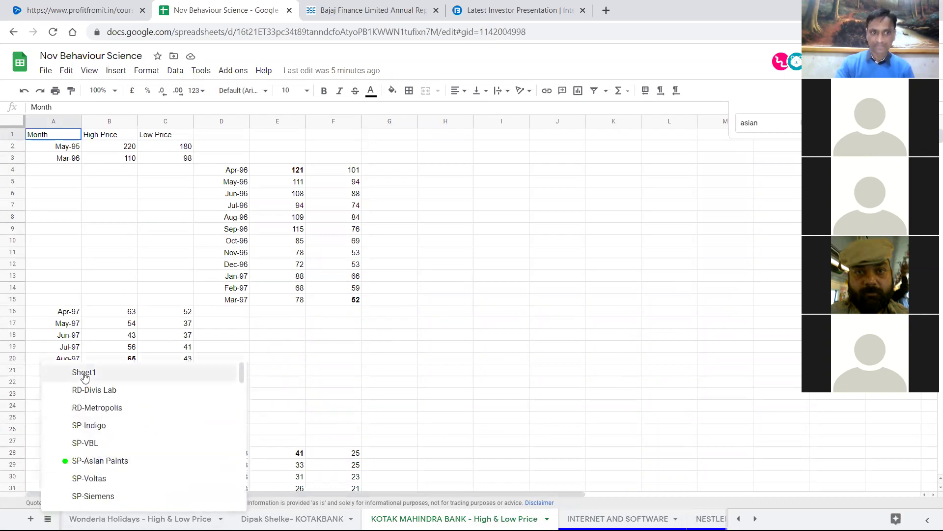
pyautogui.click(88, 376)
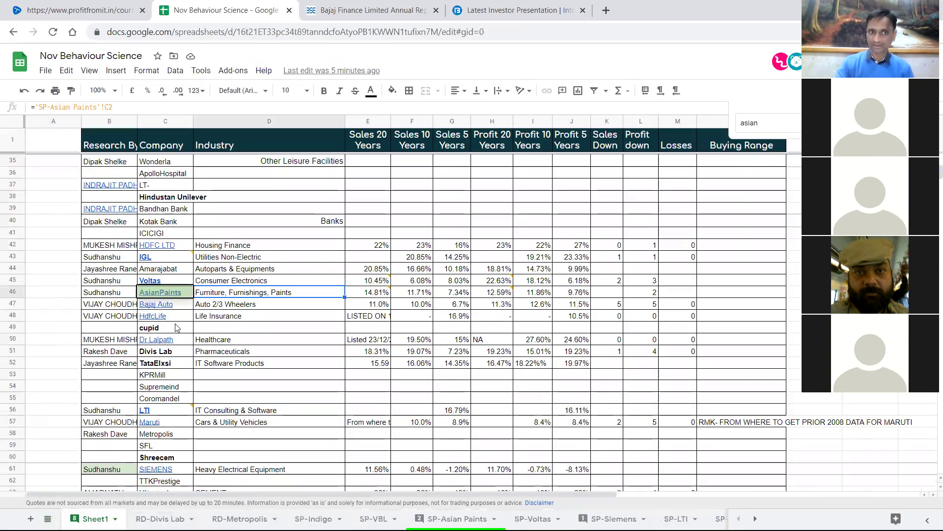
# Find the BAJFINANCE analysis in the workbook's sheet list and open it.
pyautogui.click(48, 519)
pyautogui.scroll(-10, 165, 373)
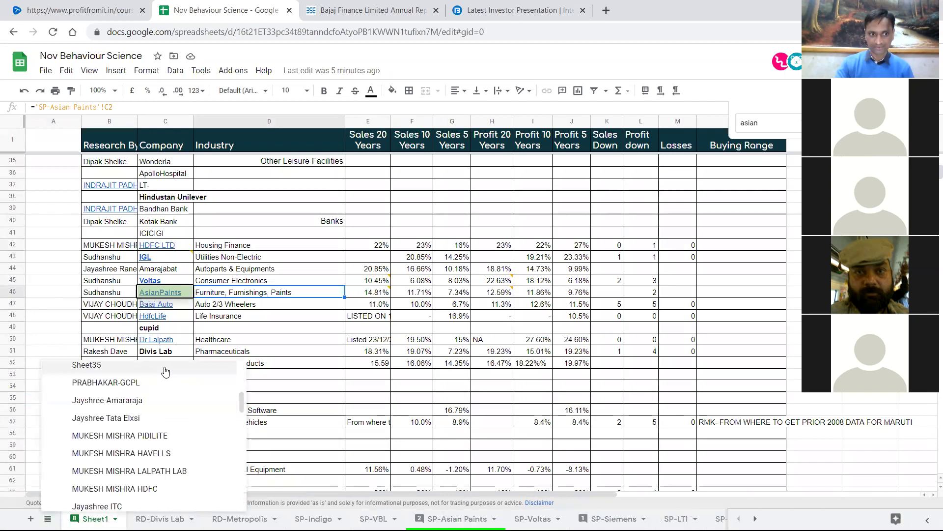
pyautogui.scroll(-5, 161, 383)
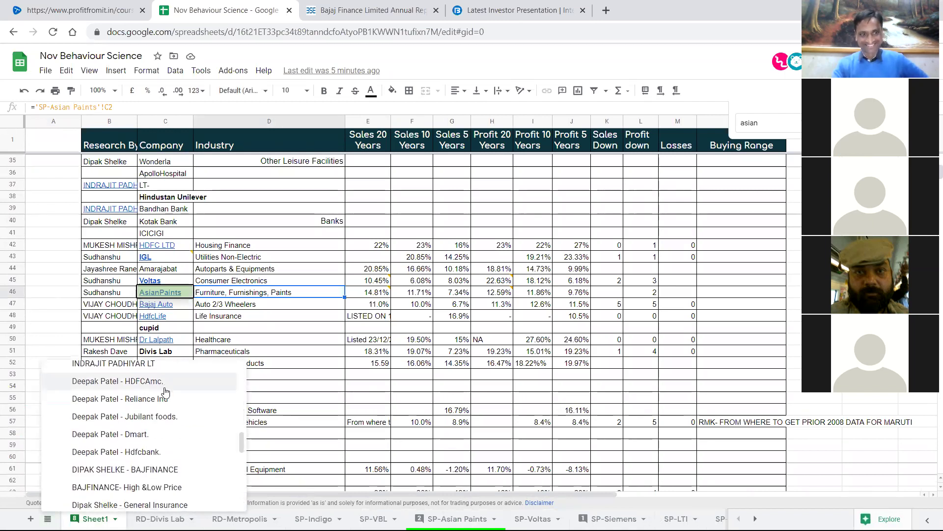
pyautogui.scroll(-1, 160, 392)
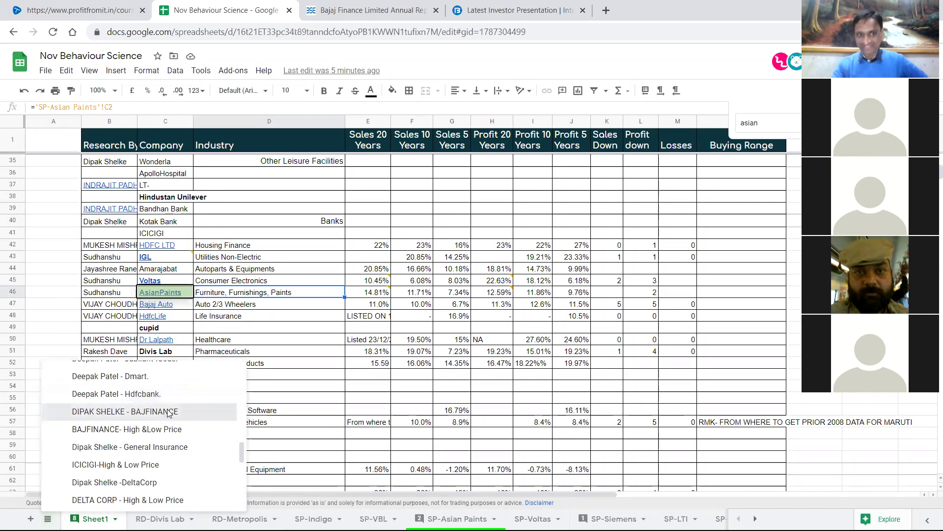
pyautogui.click(168, 412)
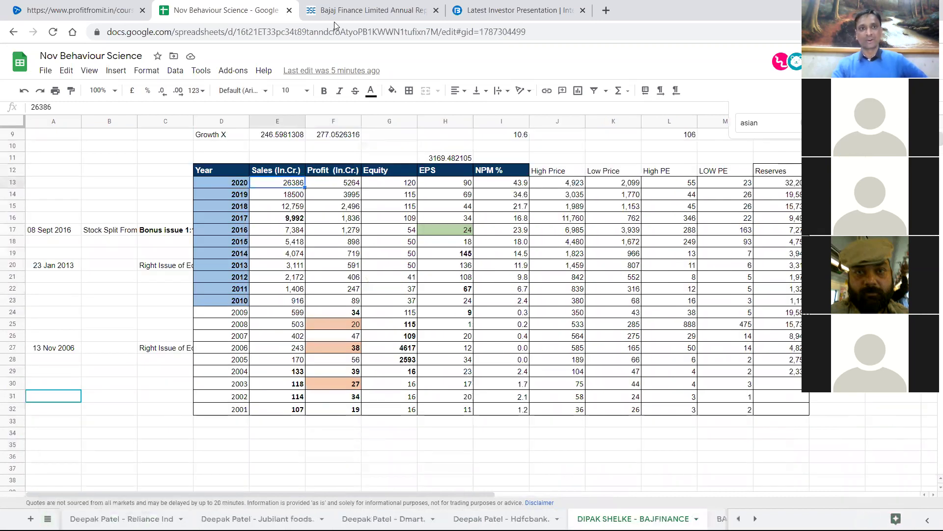
# Switch to the BSE India page for Bajaj Finance and view its financial results summary.
pyautogui.click(328, 9)
pyautogui.scroll(-5, 77, 279)
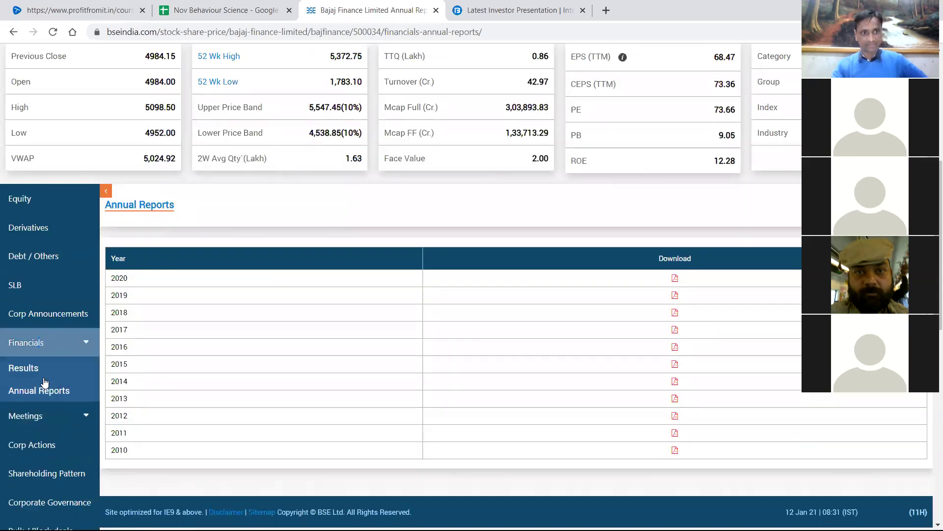
pyautogui.click(8, 370)
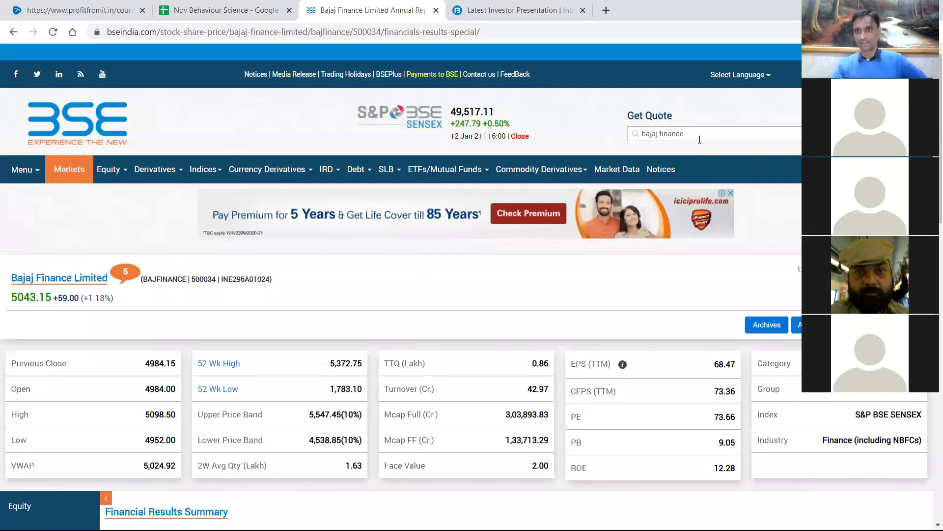
pyautogui.scroll(-9, 585, 379)
pyautogui.scroll(9, 743, 222)
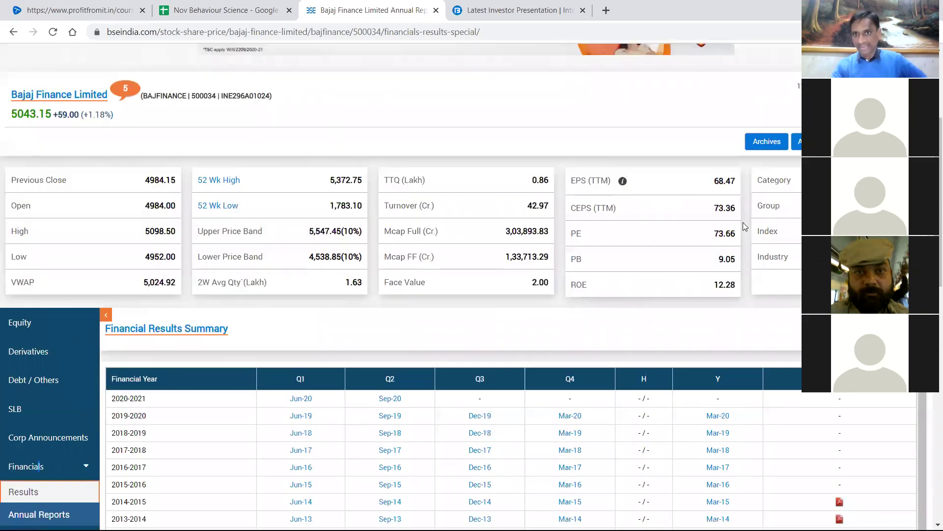
# Search the BSE quotes for "hdfcban" and open the HDFC Bank Ltd stock page.
pyautogui.doubleClick(708, 138)
pyautogui.press('BackSpace')
pyautogui.press('BackSpace')
pyautogui.press('BackSpace')
pyautogui.press('BackSpace')
pyautogui.press('BackSpace')
pyautogui.press('BackSpace')
pyautogui.press('BackSpace')
pyautogui.write('hdfcba')
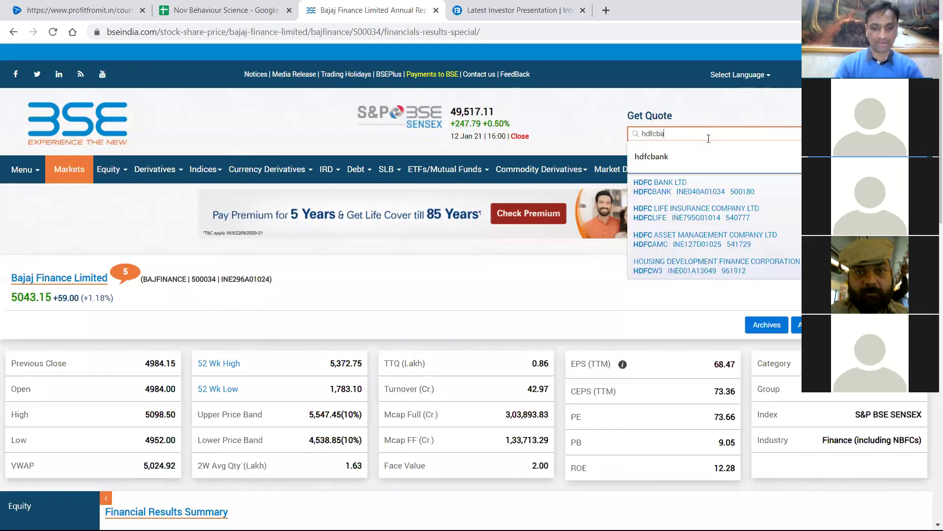
pyautogui.write('n')
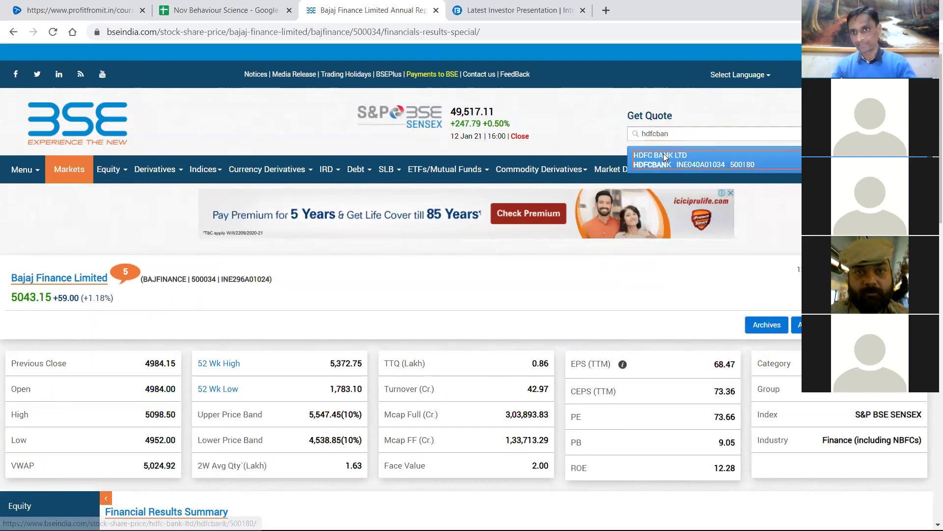
pyautogui.click(663, 154)
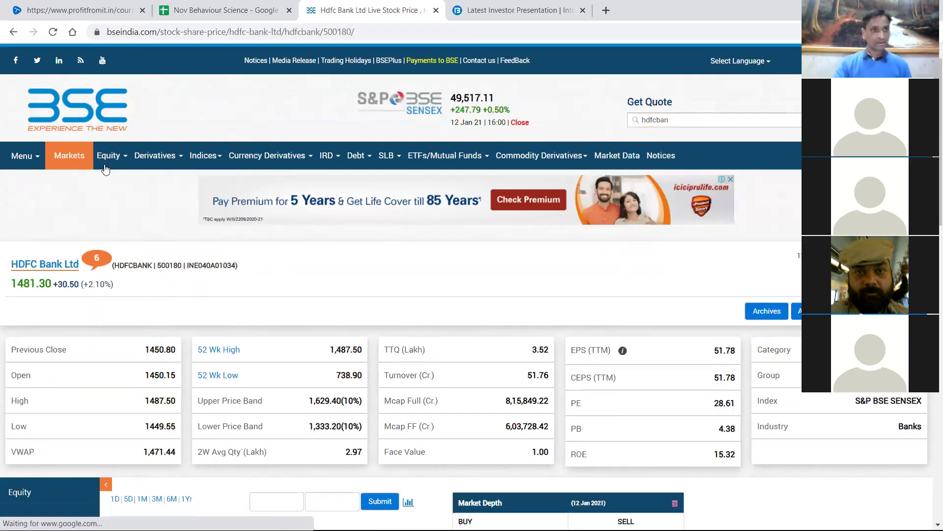
# Open HDFC Bank's financial results and display the annual trends.
pyautogui.scroll(-9, 50, 208)
pyautogui.click(36, 244)
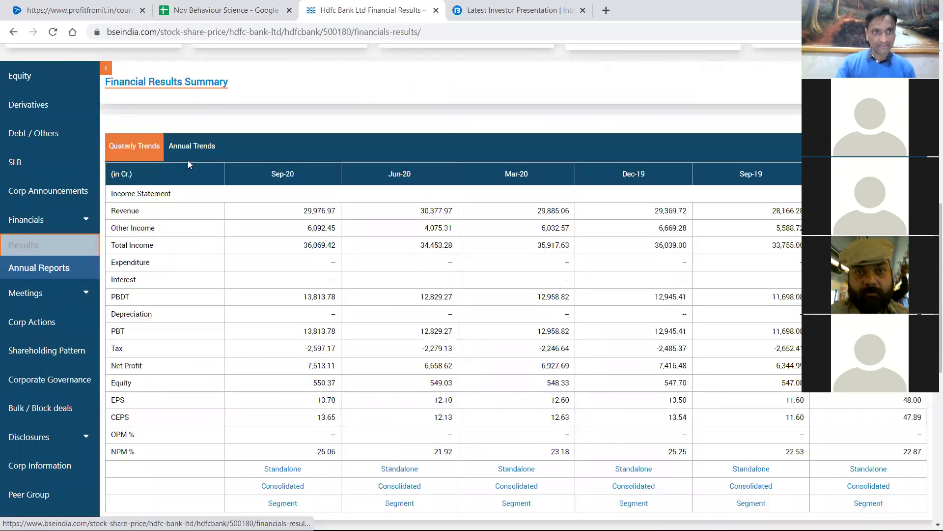
pyautogui.click(180, 143)
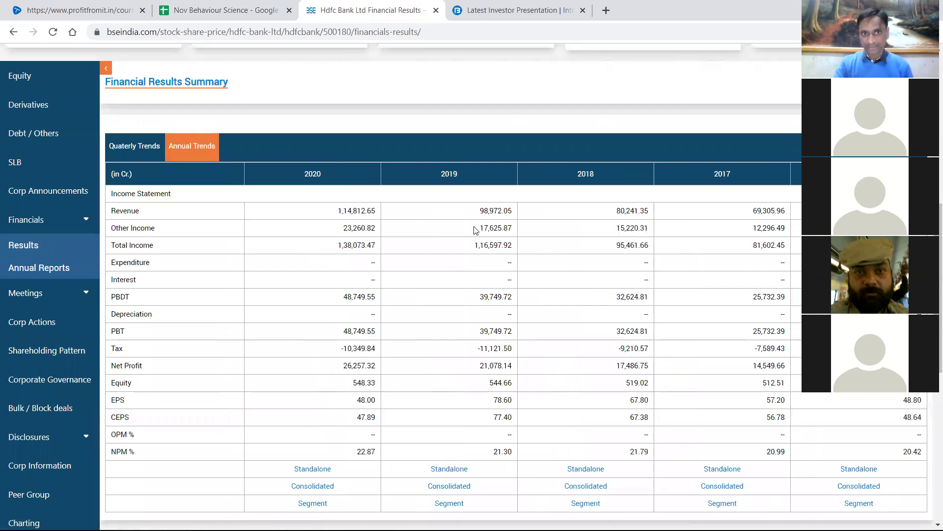
pyautogui.scroll(-2, 476, 233)
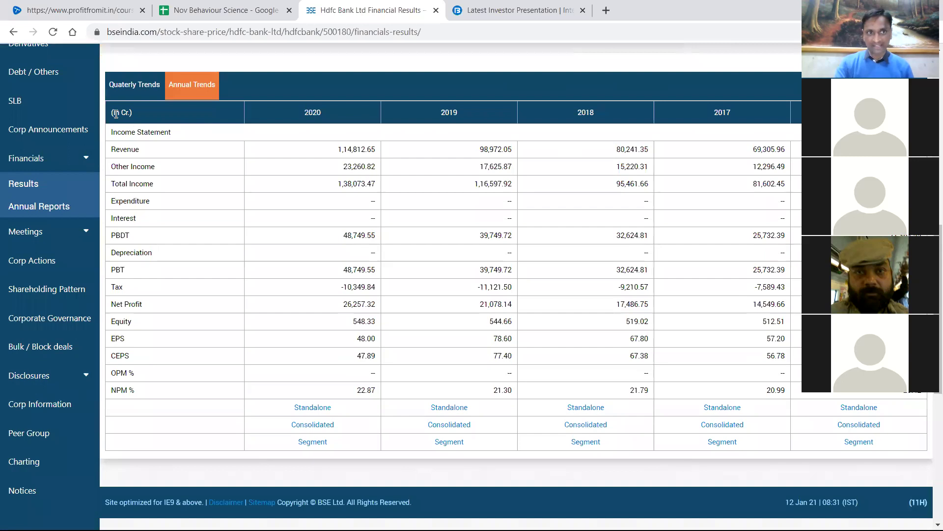
# Check the table's currency unit and compare HDFC Bank's 2020 revenue and net profit in crore and in million.
pyautogui.moveTo(111, 113); pyautogui.dragTo(176, 117)
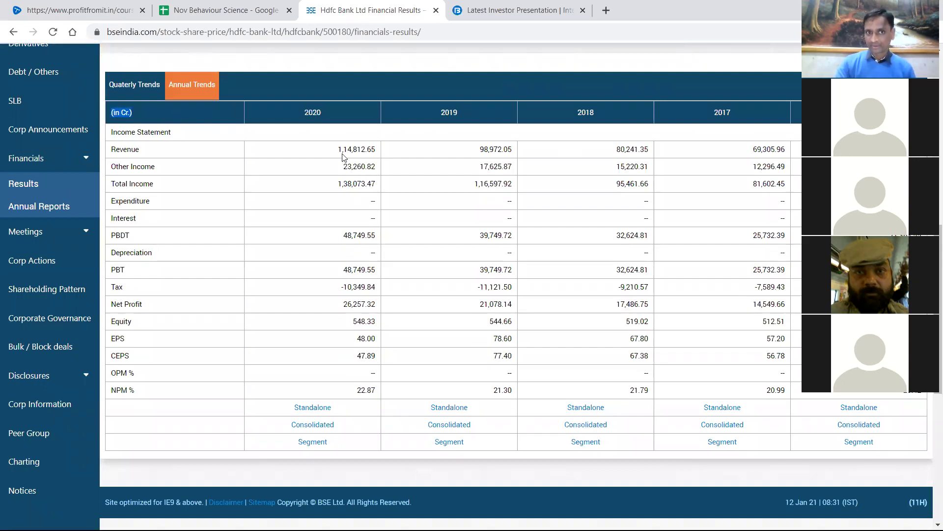
pyautogui.moveTo(338, 150); pyautogui.dragTo(384, 162)
pyautogui.moveTo(339, 306); pyautogui.dragTo(380, 309)
pyautogui.click(362, 306)
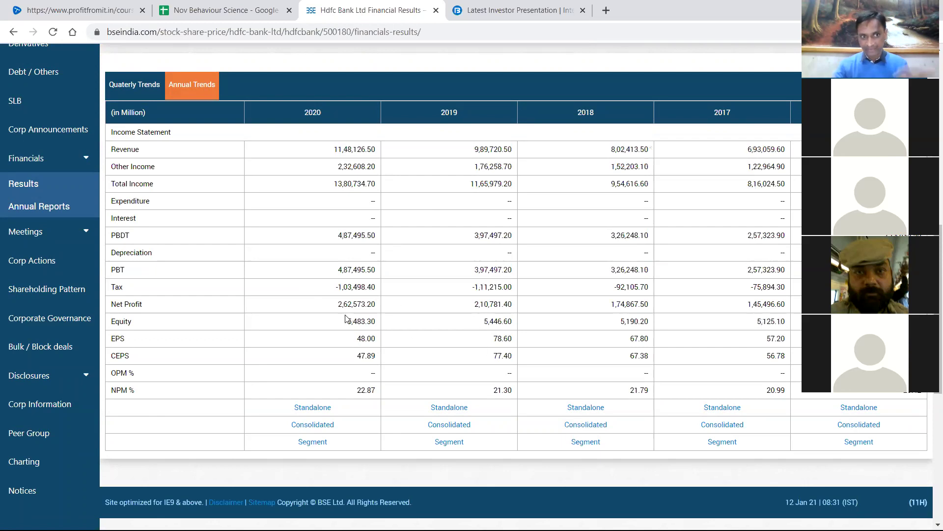
pyautogui.moveTo(338, 306); pyautogui.dragTo(369, 310)
pyautogui.click(360, 310)
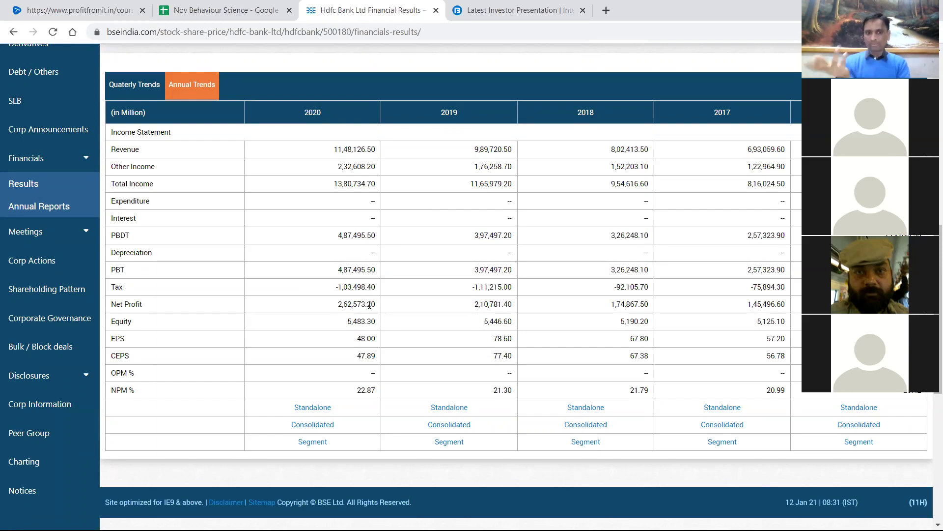
# Return to the BAJFINANCE sheet and enter the headings Million and Cr in E37:F37, with 10 and 1 beneath them.
pyautogui.hotkey('ctrl', 'shift', 'Tab')
pyautogui.scroll(-5, 394, 388)
pyautogui.click(263, 307)
pyautogui.write('1')
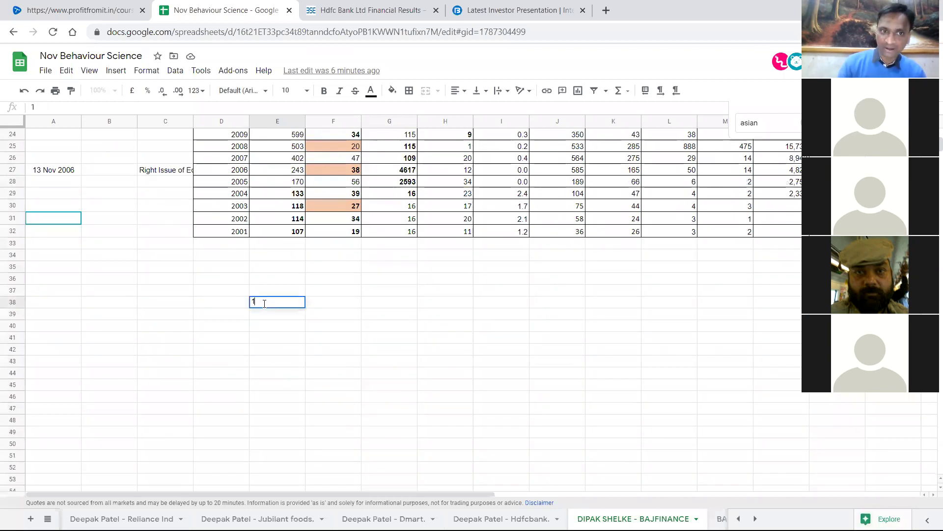
pyautogui.write('0')
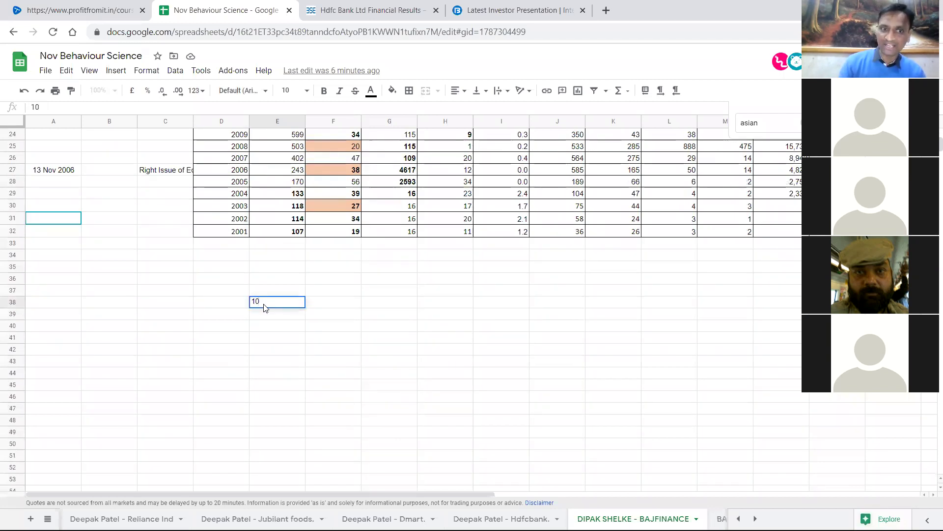
pyautogui.press('Tab')
pyautogui.press('Up')
pyautogui.press('Left')
pyautogui.write('Million')
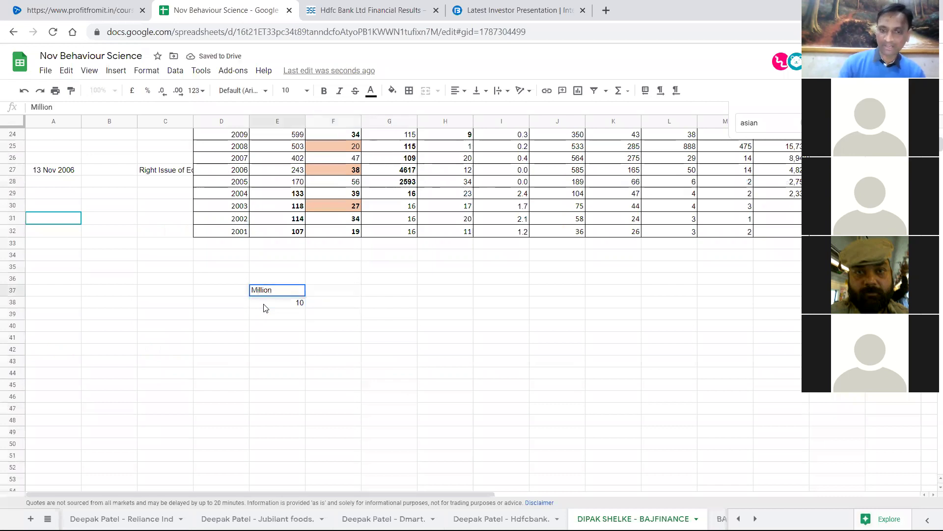
pyautogui.press('Tab')
pyautogui.write('Cr')
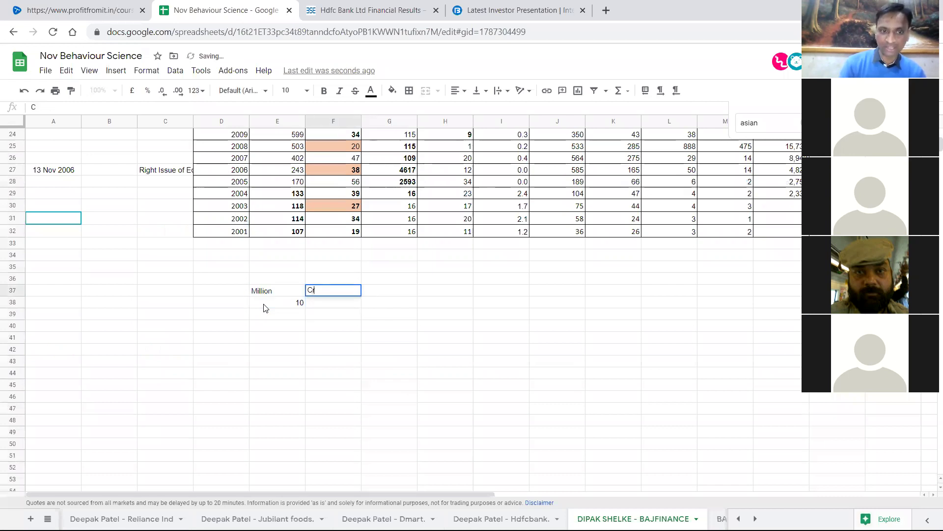
pyautogui.press('Return')
pyautogui.write('1')
pyautogui.press('Return')
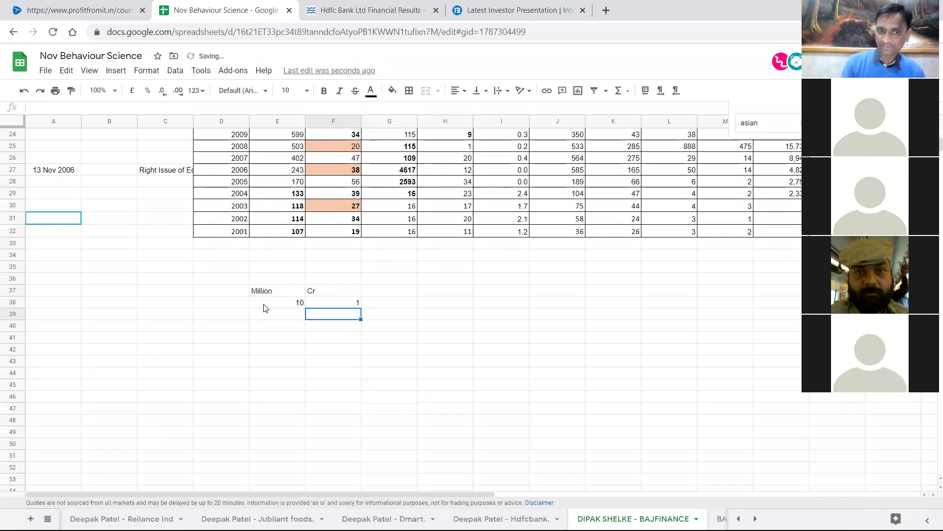
# Add a second conversion row in E39:F39 with 100 under Million and 10 under Cr.
pyautogui.press('Left')
pyautogui.write('100')
pyautogui.press('Tab')
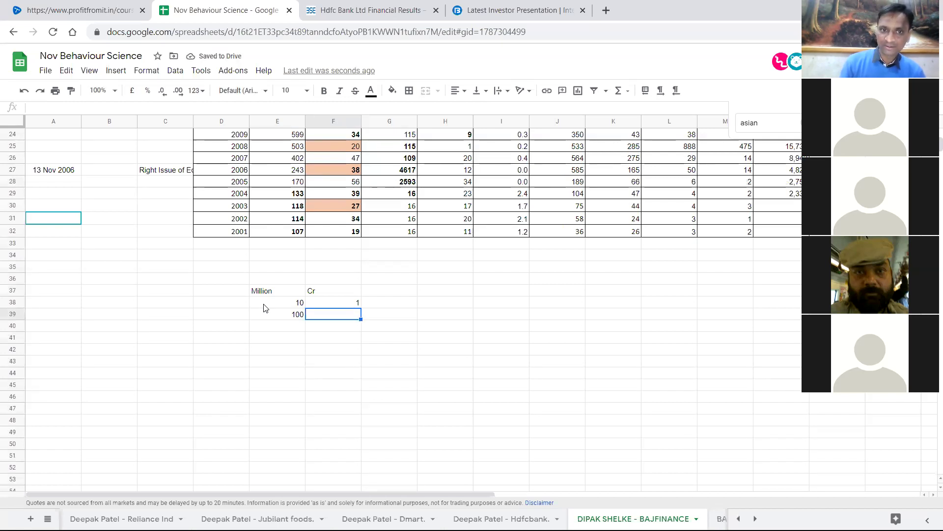
pyautogui.write('10')
pyautogui.press('Return')
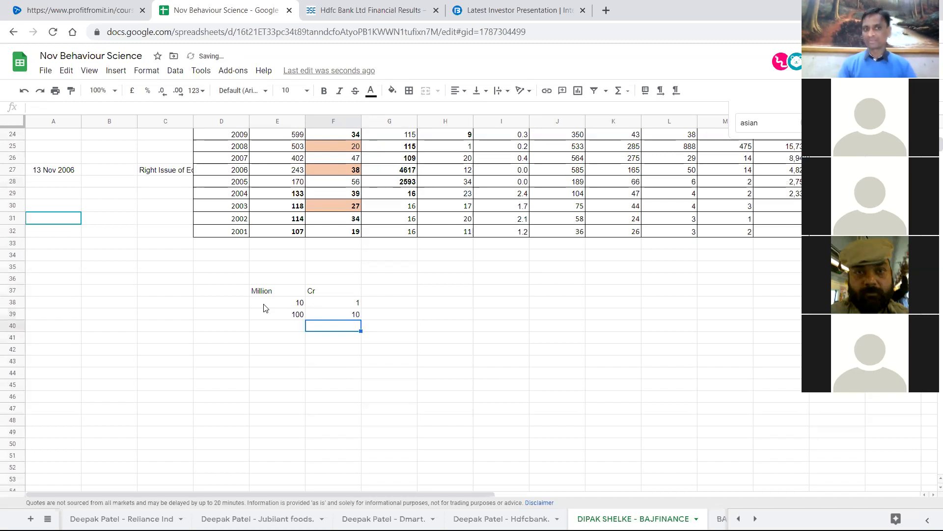
pyautogui.press('Up')
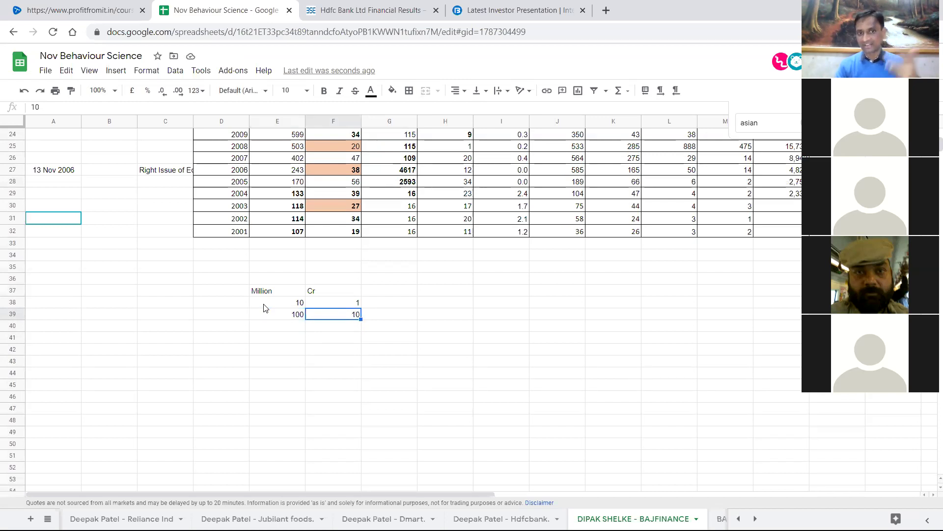
pyautogui.press('Down')
pyautogui.press('Left')
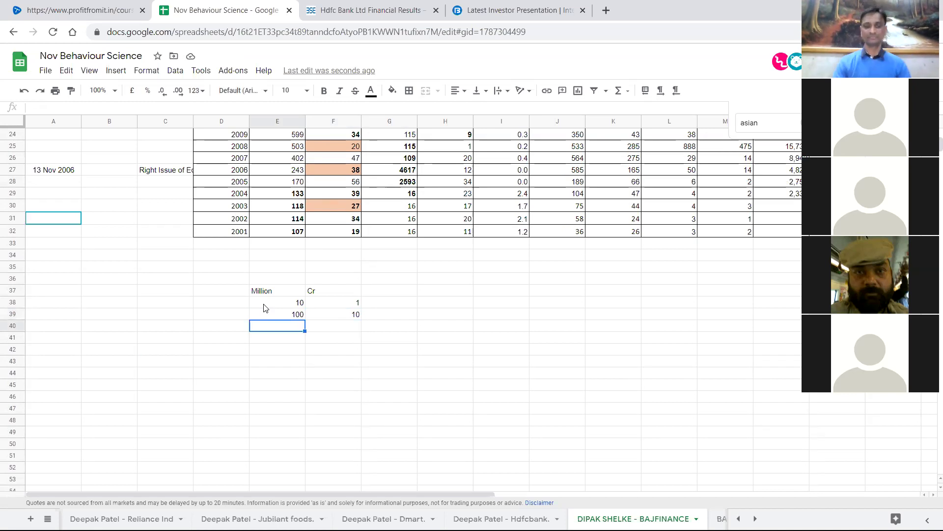
# Delete the Million and Cr conversion example from below the yearly table.
pyautogui.hotkey('shift', 'Right')
pyautogui.hotkey('shift', 'Up')
pyautogui.hotkey('shift', 'Up')
pyautogui.hotkey('shift', 'Up')
pyautogui.press('Delete')
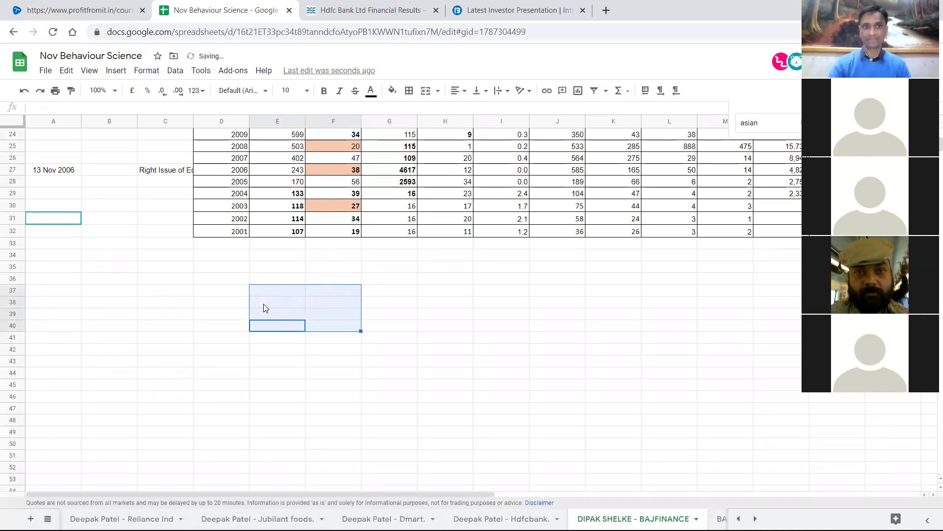
# Examine the Bajaj Finance yearly table, going across the 2018 row as far as the price and PE columns.
pyautogui.click(131, 315)
pyautogui.scroll(5, 598, 288)
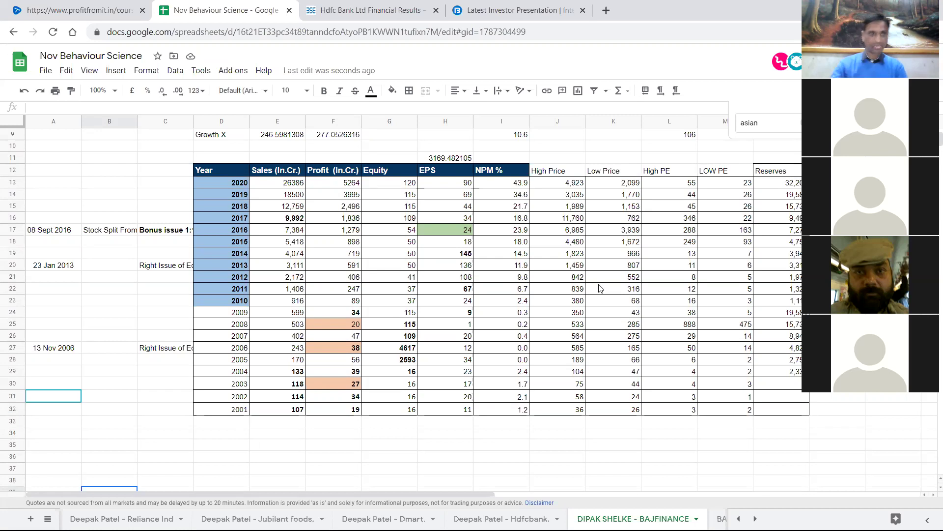
pyautogui.click(104, 209)
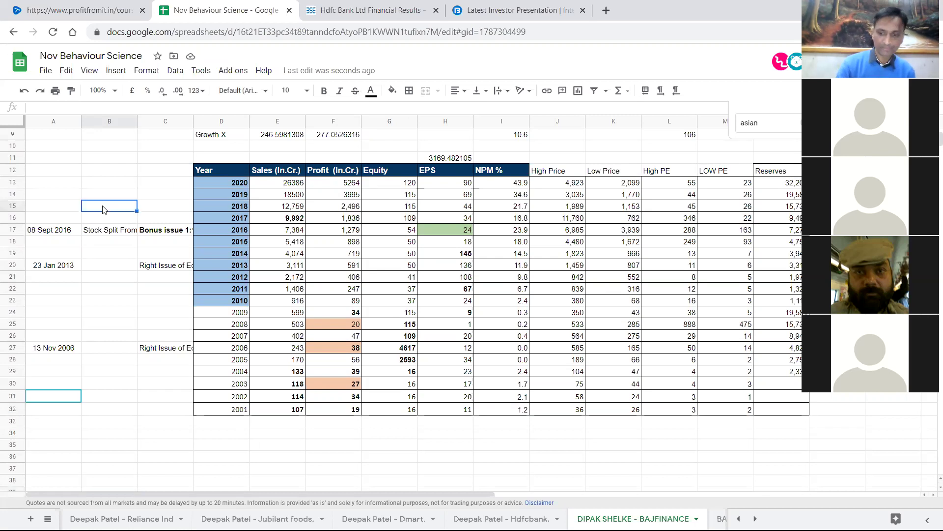
pyautogui.press('Left')
pyautogui.press('Right')
pyautogui.press('Right')
pyautogui.press('Right')
pyautogui.press('Right')
pyautogui.press('Right')
pyautogui.press('Right')
pyautogui.press('Right')
pyautogui.press('Right')
pyautogui.press('Right')
pyautogui.press('Right')
pyautogui.press('Right')
pyautogui.press('Right')
pyautogui.press('Right')
pyautogui.press('Right')
pyautogui.press('Right')
pyautogui.press('Right')
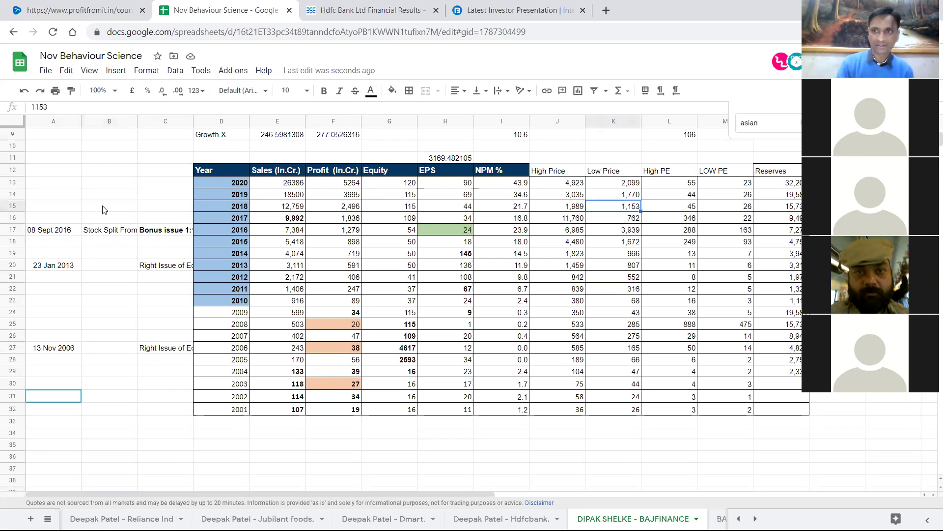
pyautogui.press('Left')
pyautogui.press('Left')
pyautogui.press('Left')
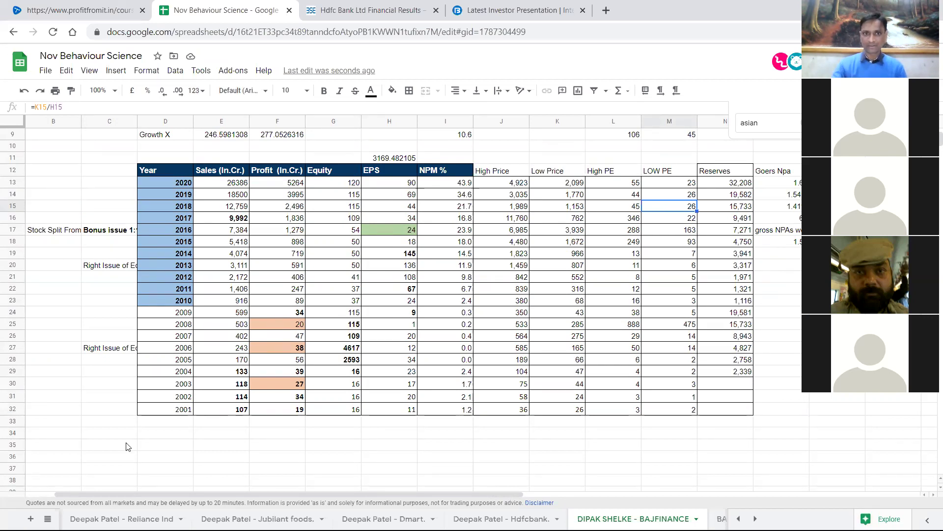
pyautogui.scroll(-5, 261, 348)
pyautogui.scroll(6, 261, 348)
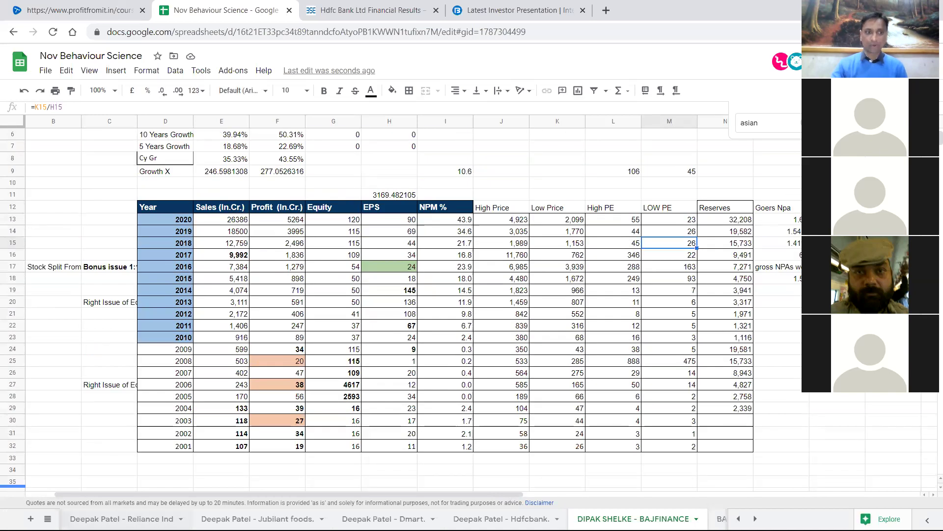
# Find the DELTA CORP - High & Low Price sheet in the sheet list and open it.
pyautogui.click(48, 518)
pyautogui.scroll(-2, 156, 433)
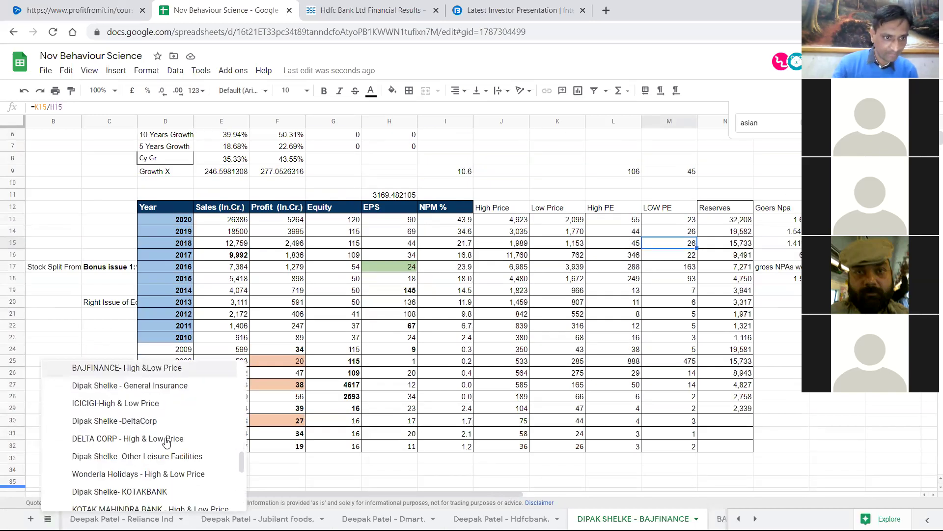
pyautogui.click(120, 437)
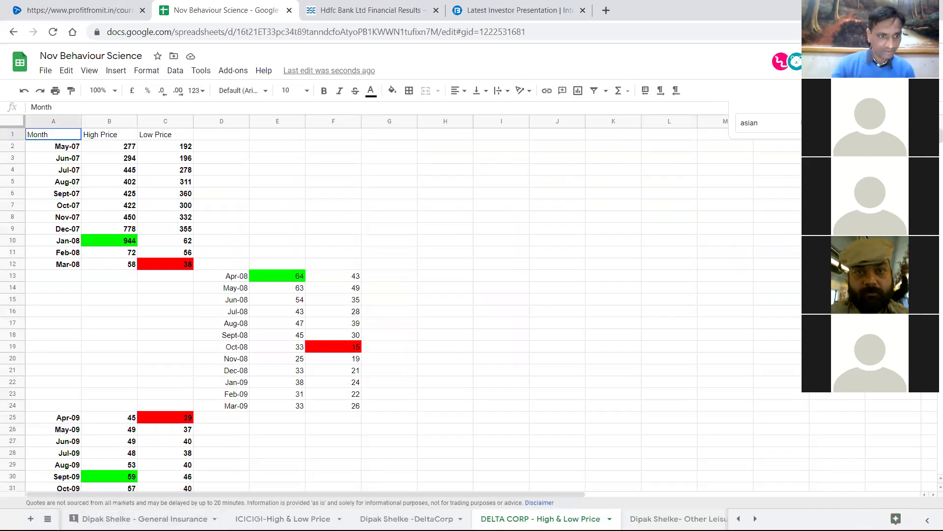
# Open the DeltaCorp analysis sheet and select the 2019-20 EPS cell in the yearly table.
pyautogui.click(48, 519)
pyautogui.click(132, 421)
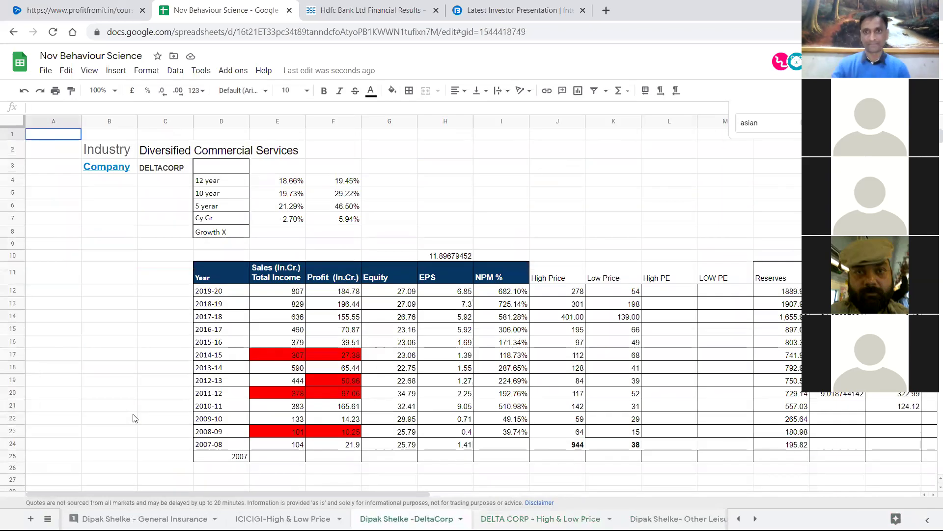
pyautogui.scroll(-2, 696, 307)
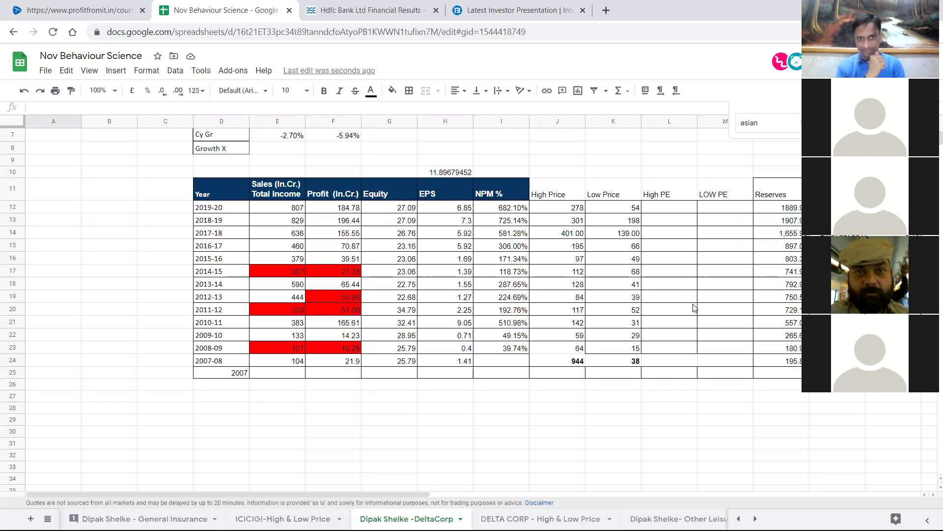
pyautogui.click(465, 207)
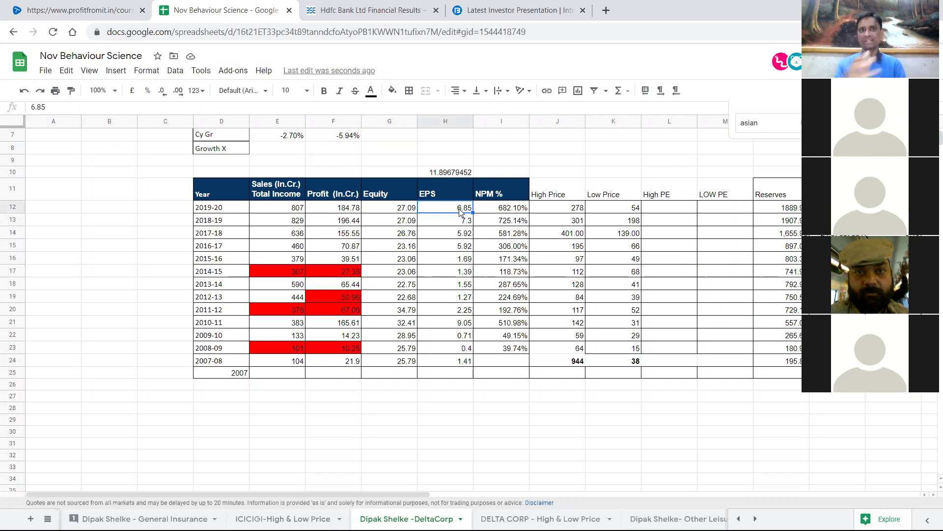
# Switch to the BSE site, search quotes for "deltacorp" and open the DELTA CORP LTD page.
pyautogui.hotkey('ctrl', 'Tab')
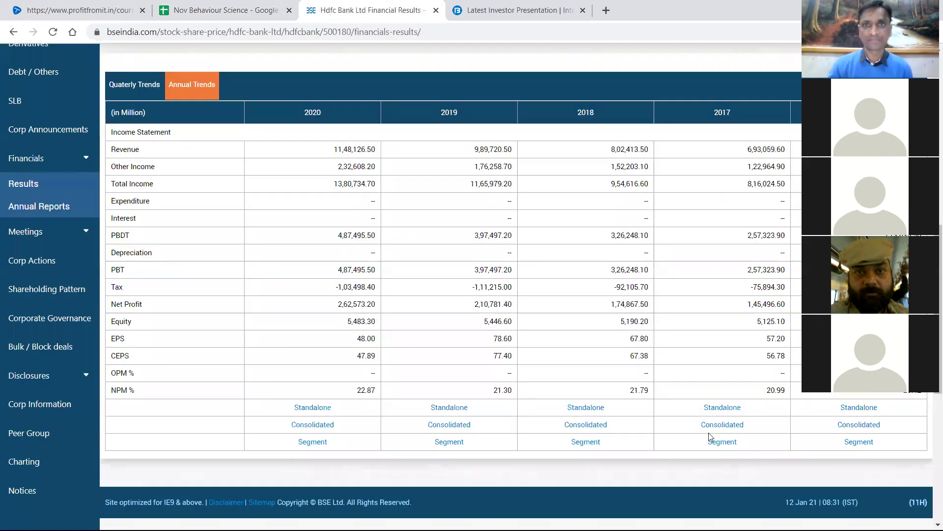
pyautogui.scroll(15, 708, 432)
pyautogui.click(740, 134)
pyautogui.write('d')
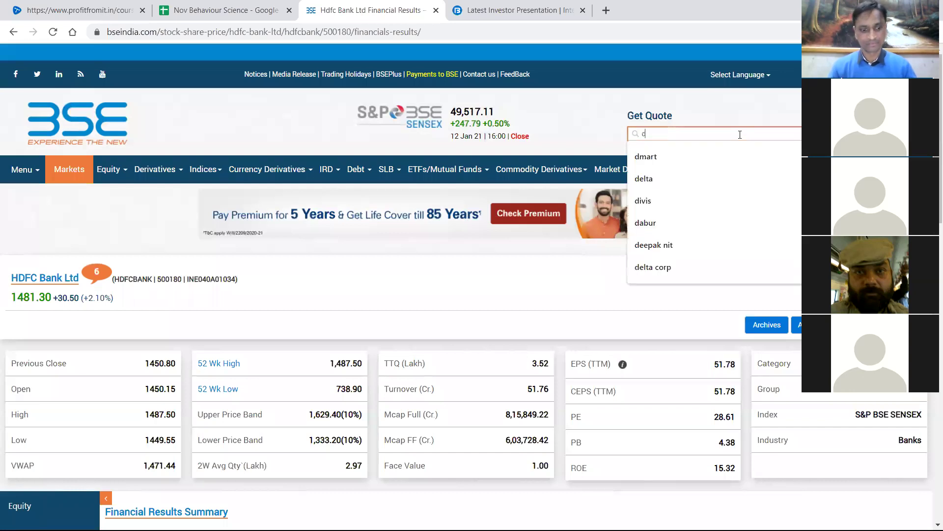
pyautogui.write('eltacorp')
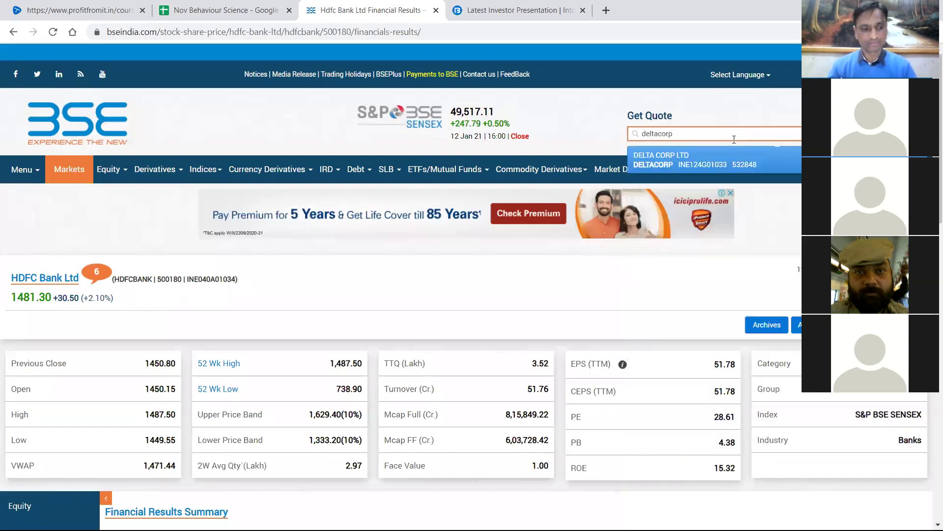
pyautogui.click(709, 166)
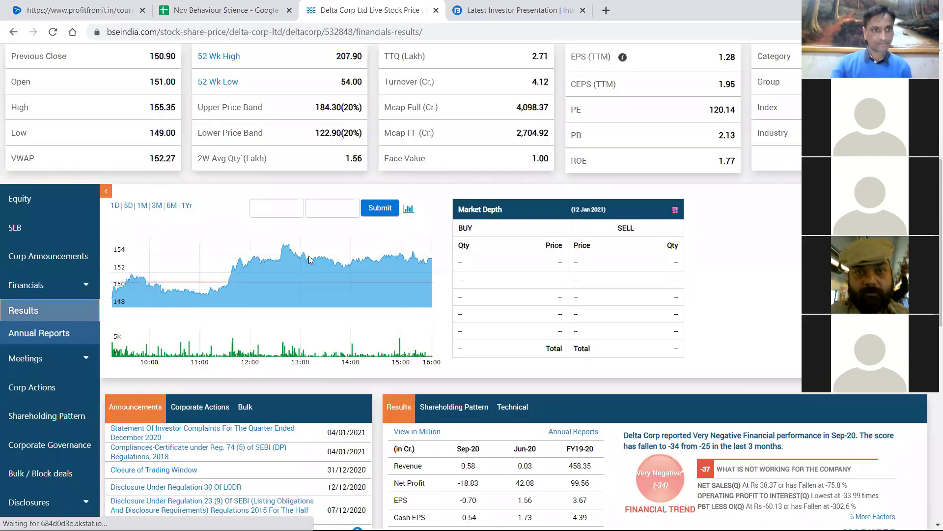
# Open Delta Corp's 2020 consolidated results, examine the EPS rows and the figures above them, and close the results page.
pyautogui.scroll(-10, 376, 272)
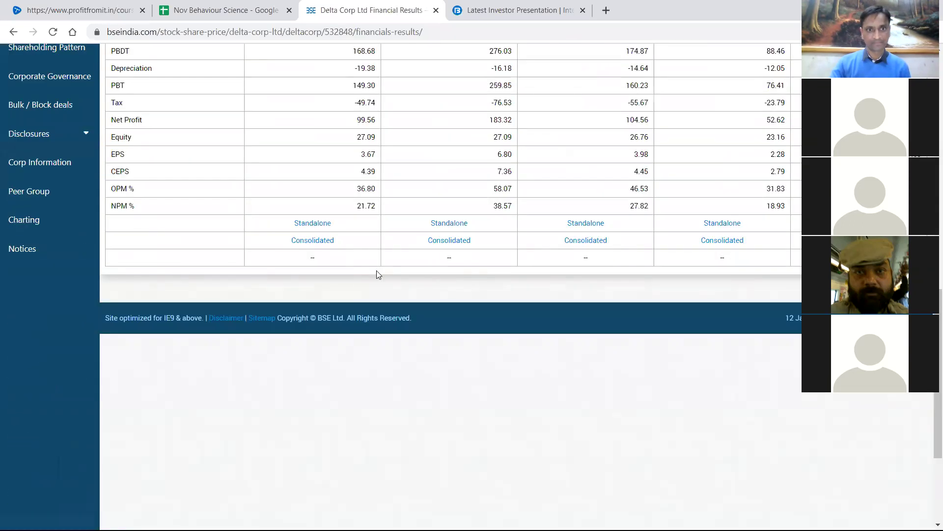
pyautogui.click(312, 241)
pyautogui.scroll(-13, 687, 238)
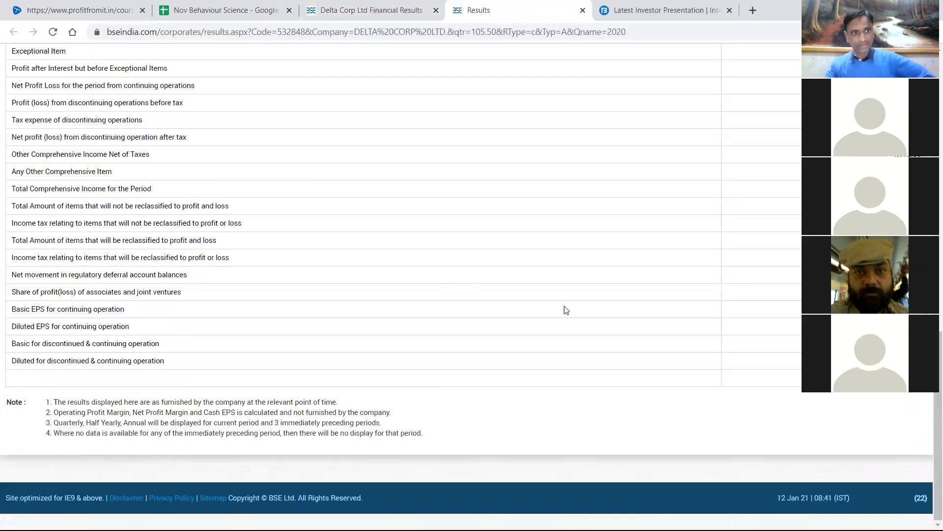
pyautogui.moveTo(16, 308); pyautogui.dragTo(656, 377)
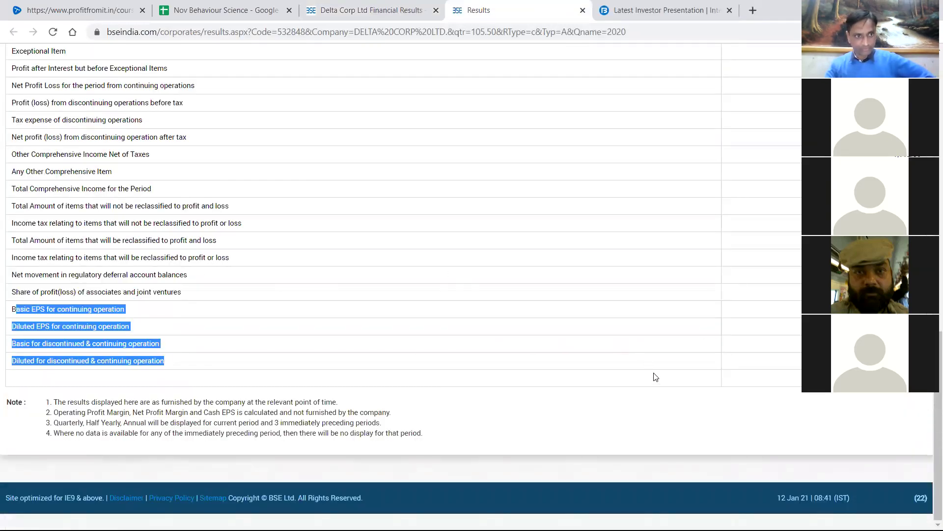
pyautogui.click(601, 341)
pyautogui.scroll(9, 132, 219)
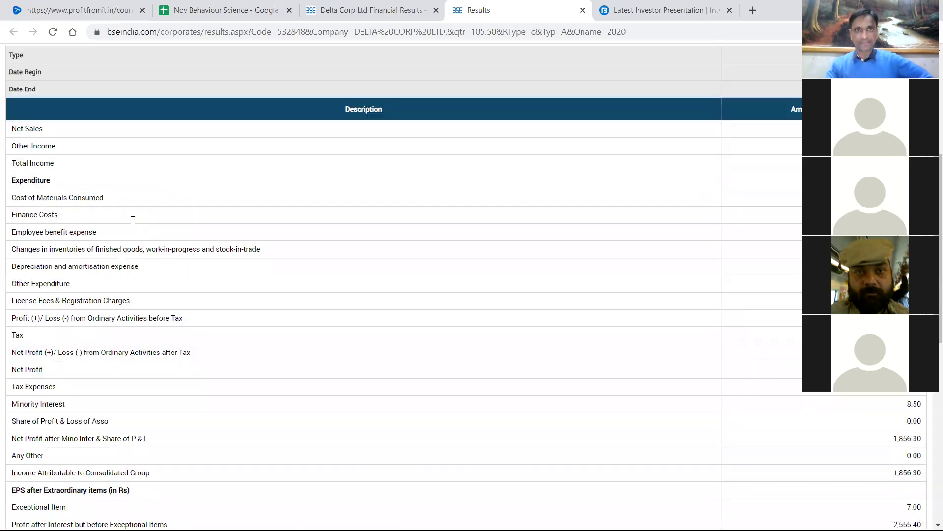
pyautogui.scroll(5, 133, 220)
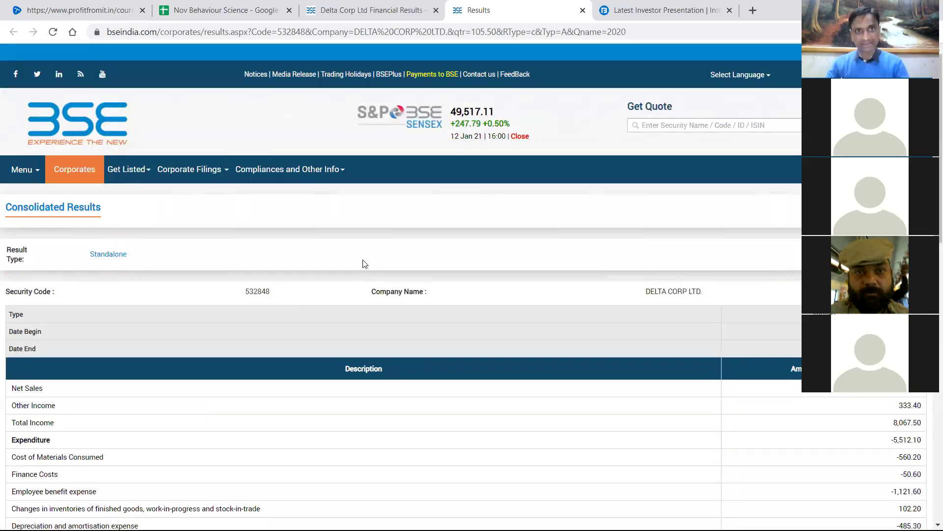
pyautogui.hotkey('ctrl', 'w')
# Compare Delta Corp's annual trends on BSE with the DeltaCorp yearly table in the spreadsheet, ending on the BSE page.
pyautogui.scroll(10, 357, 289)
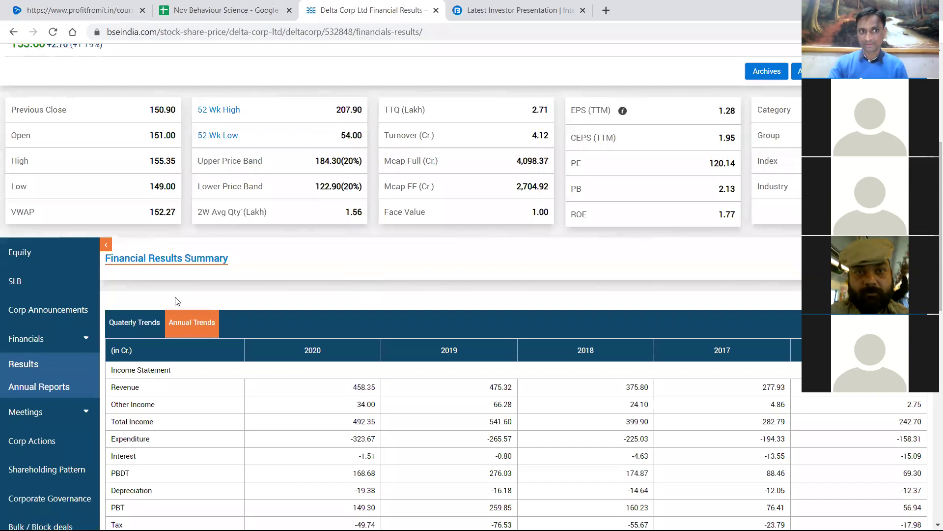
pyautogui.scroll(-5, 177, 301)
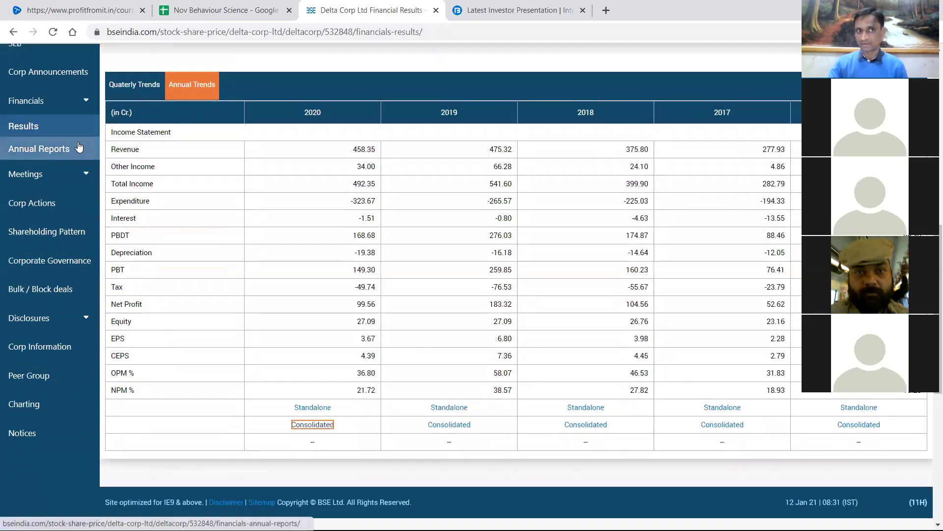
pyautogui.click(223, 10)
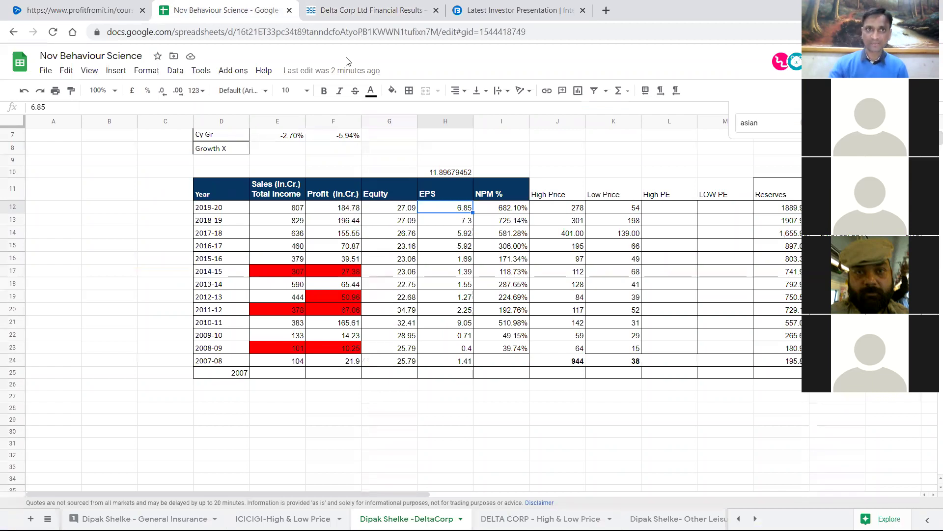
pyautogui.click(340, 19)
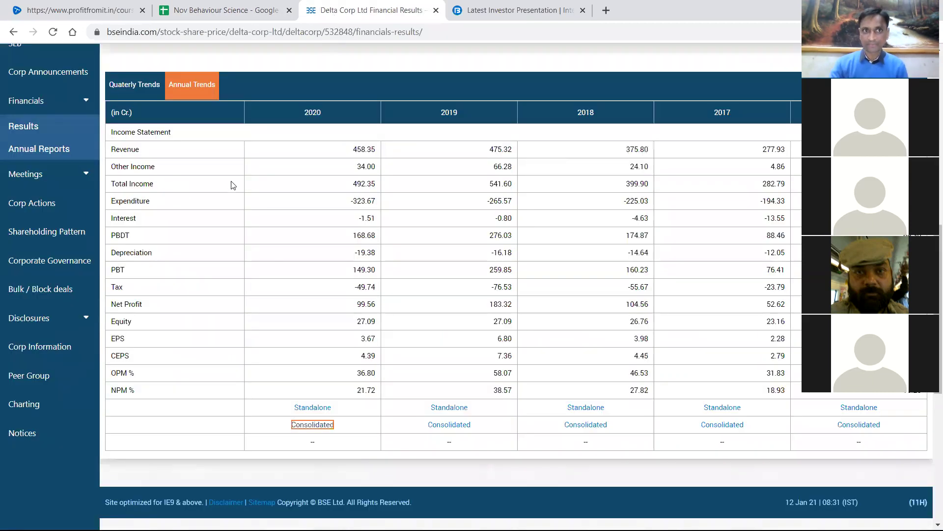
# Go to Delta Corp's annual reports on BSE and open the 2019-20 report PDF.
pyautogui.scroll(4, 234, 185)
pyautogui.click(42, 339)
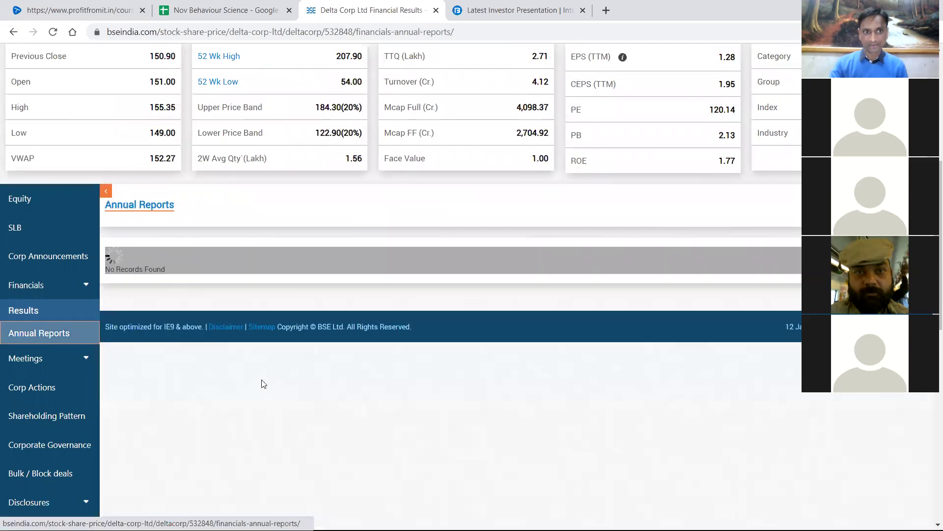
pyautogui.click(674, 278)
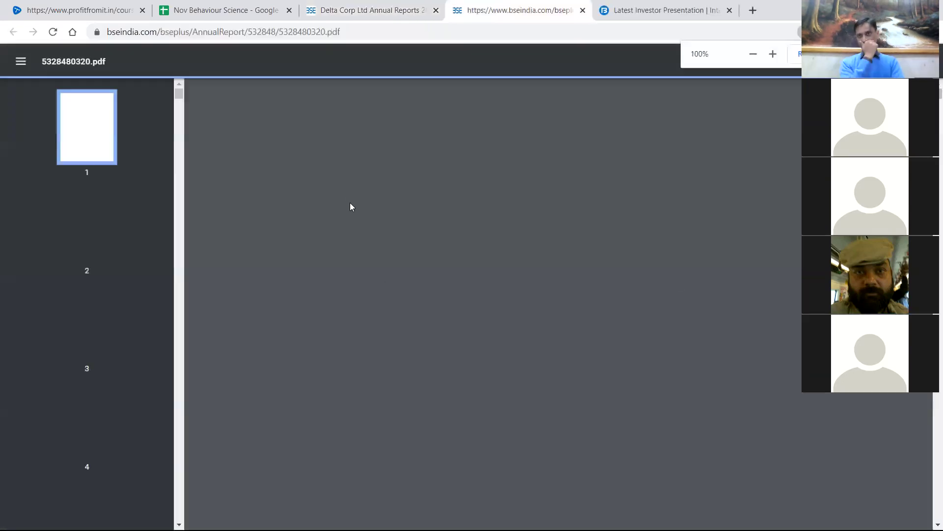
# Find the 2019-20 Highlights page in the annual report and examine its EPS figure.
pyautogui.scroll(-20, 488, 107)
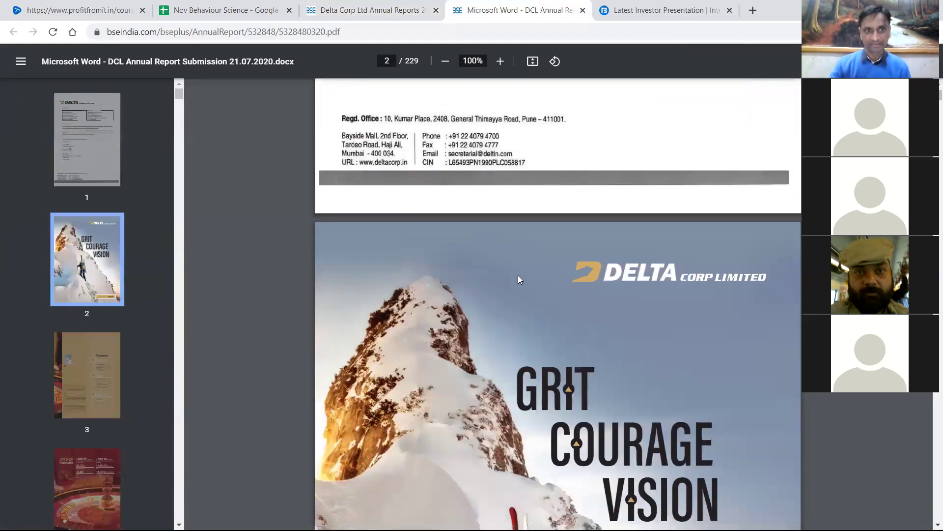
pyautogui.scroll(-6, 536, 268)
pyautogui.scroll(9, 538, 267)
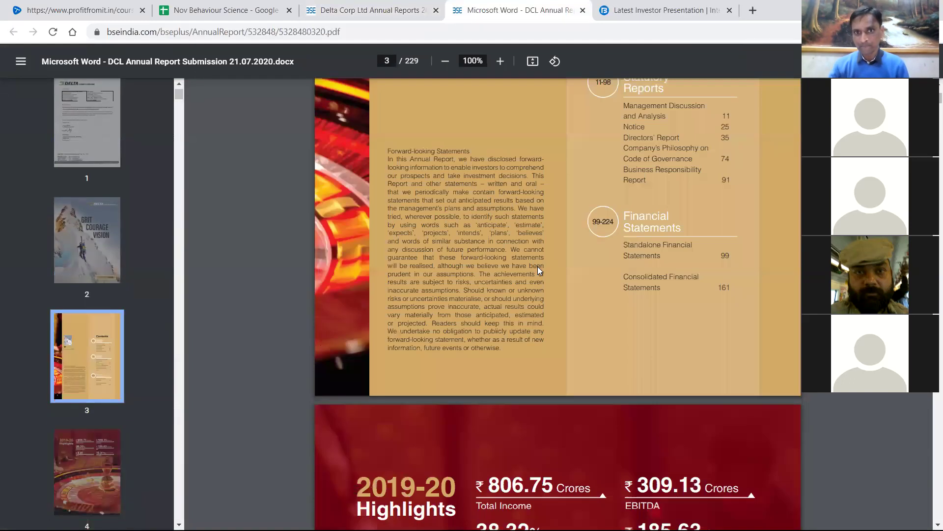
pyautogui.scroll(-6, 537, 267)
pyautogui.moveTo(487, 270); pyautogui.dragTo(529, 271)
pyautogui.click(531, 323)
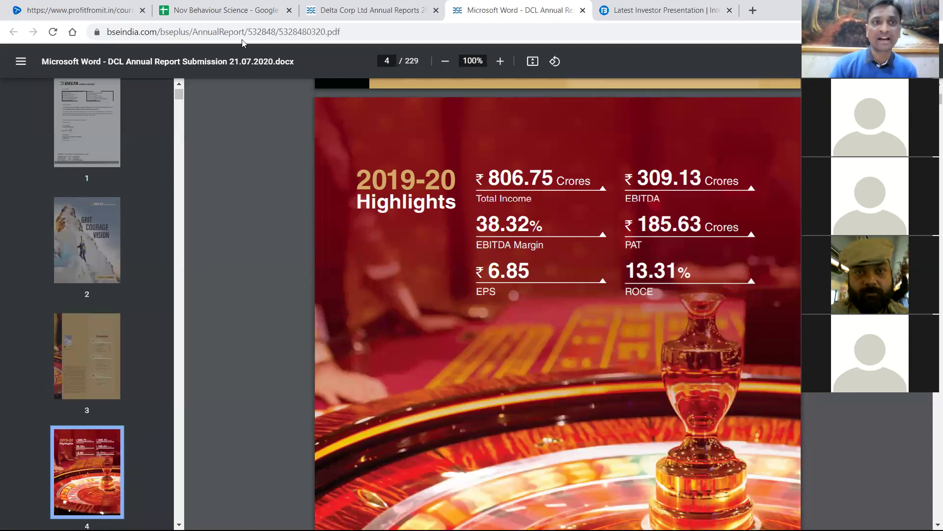
# Return to the DeltaCorp sheet and check the 2014-15 equity and 2013-14 EPS cells.
pyautogui.click(226, 10)
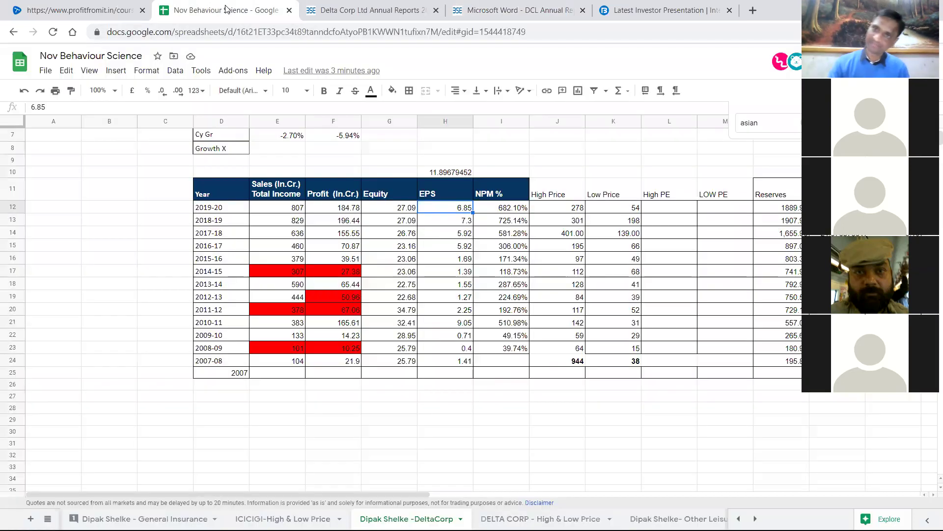
pyautogui.click(403, 271)
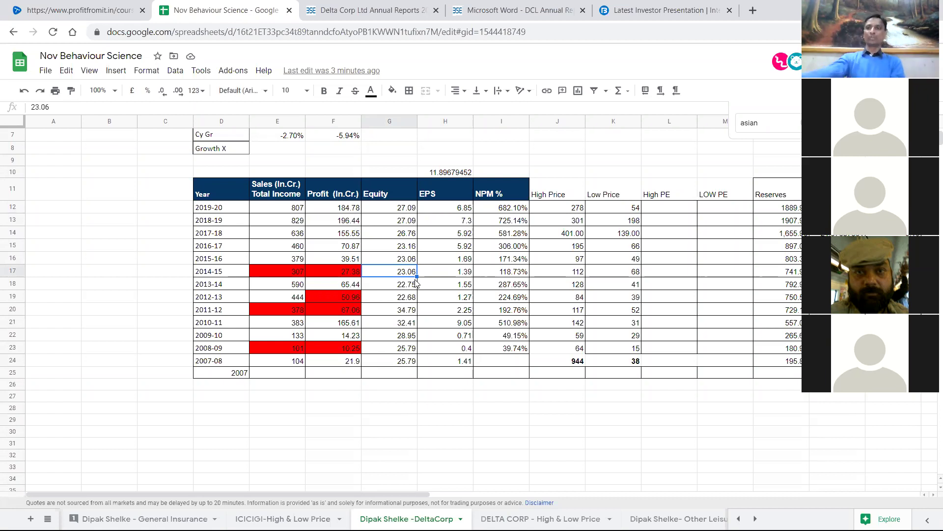
pyautogui.click(454, 289)
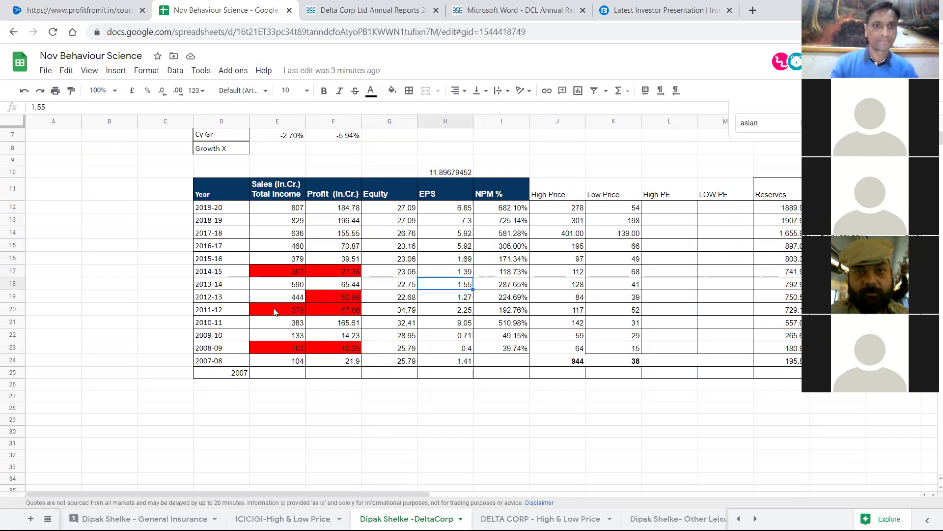
# Find the BAJFINANCE analysis sheet in the sheet list, open it and select the 2018 NPM % cell.
pyautogui.click(48, 519)
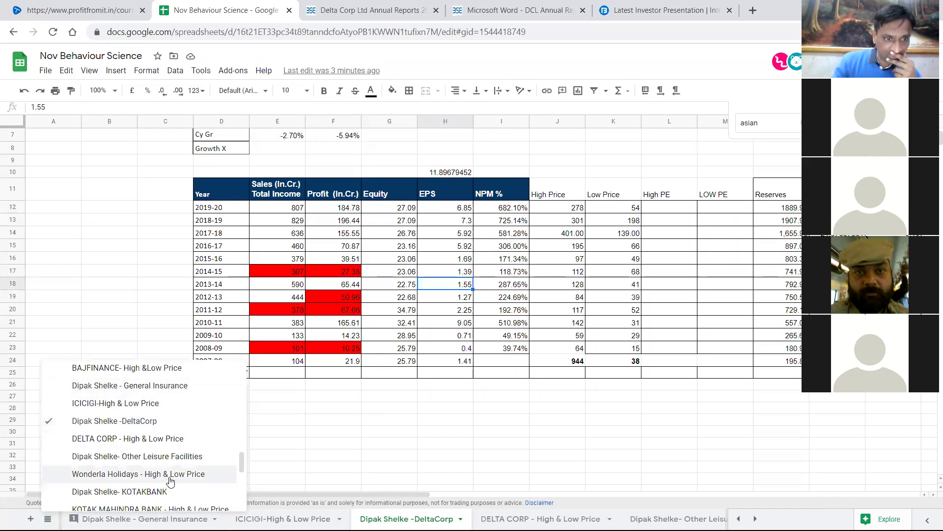
pyautogui.scroll(-2, 163, 464)
pyautogui.scroll(-2, 163, 464)
pyautogui.scroll(2, 143, 445)
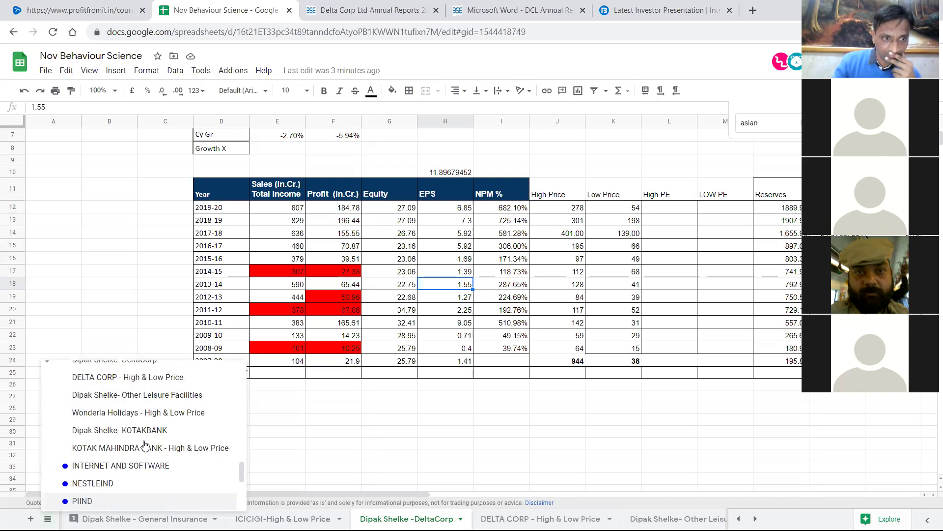
pyautogui.scroll(4, 145, 444)
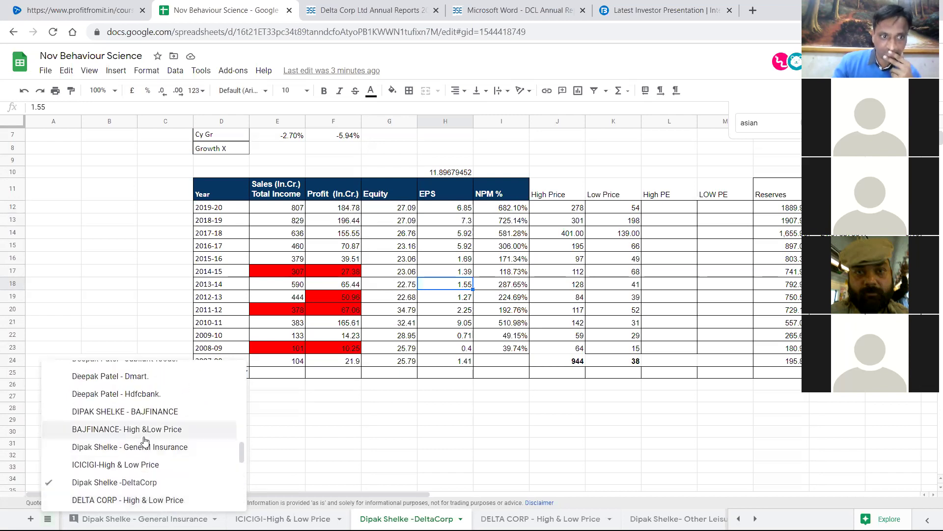
pyautogui.click(147, 471)
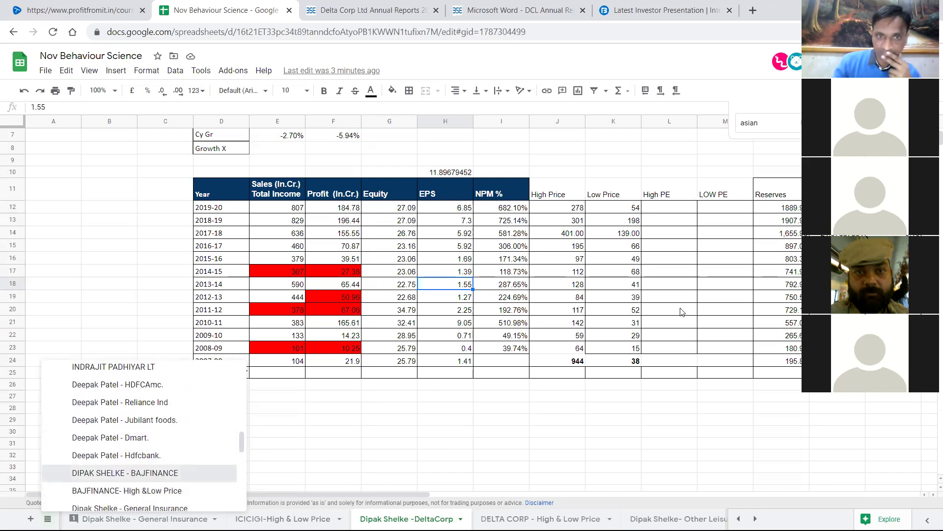
pyautogui.click(454, 243)
pyautogui.scroll(-1, 492, 252)
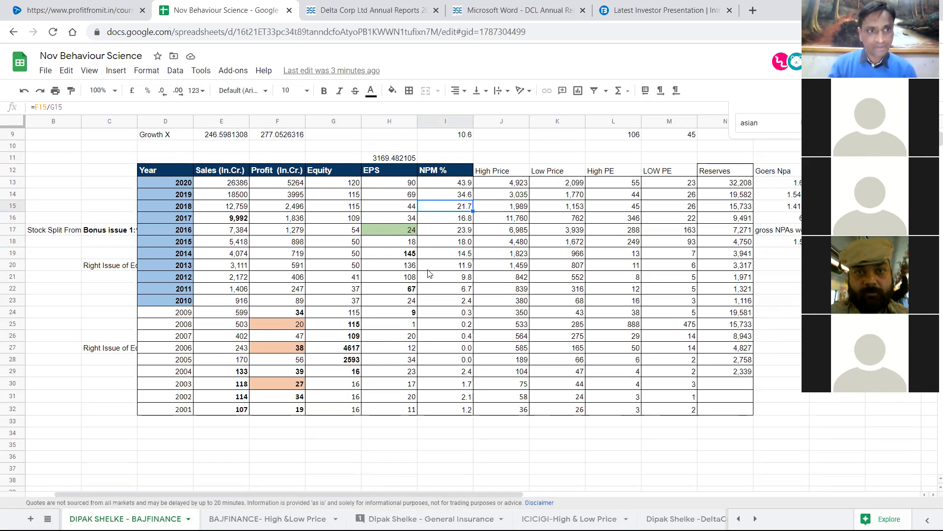
# Examine the stock split and bonus issue notes beside 2016 against the 2016 and 2017 equity values.
pyautogui.moveTo(49, 235); pyautogui.dragTo(129, 231)
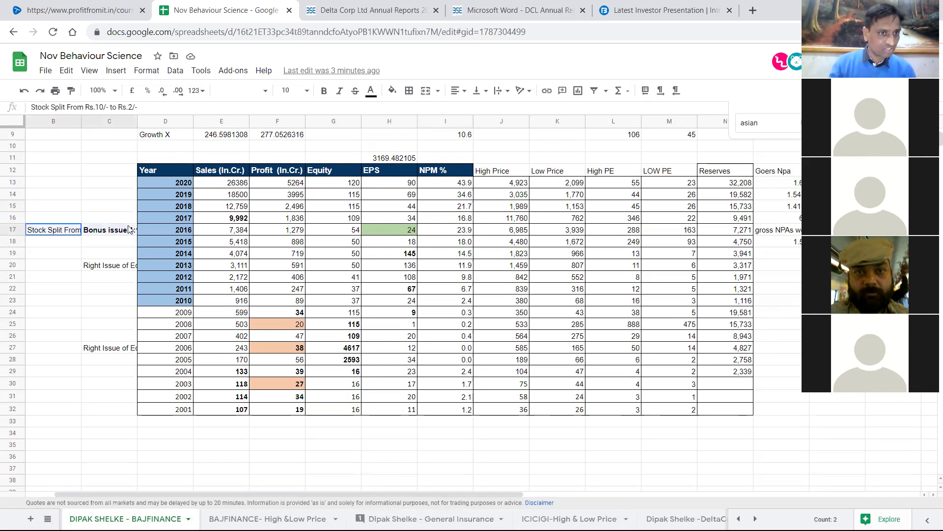
pyautogui.click(117, 237)
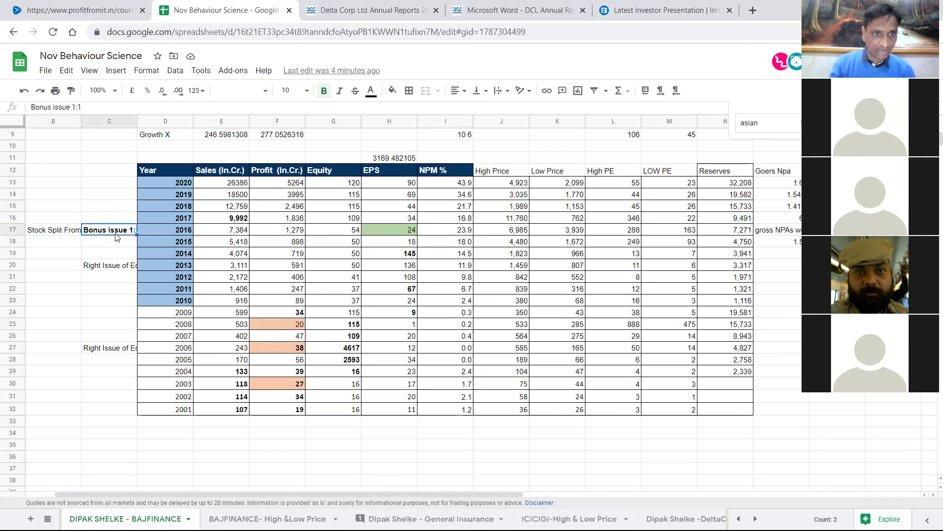
pyautogui.click(354, 232)
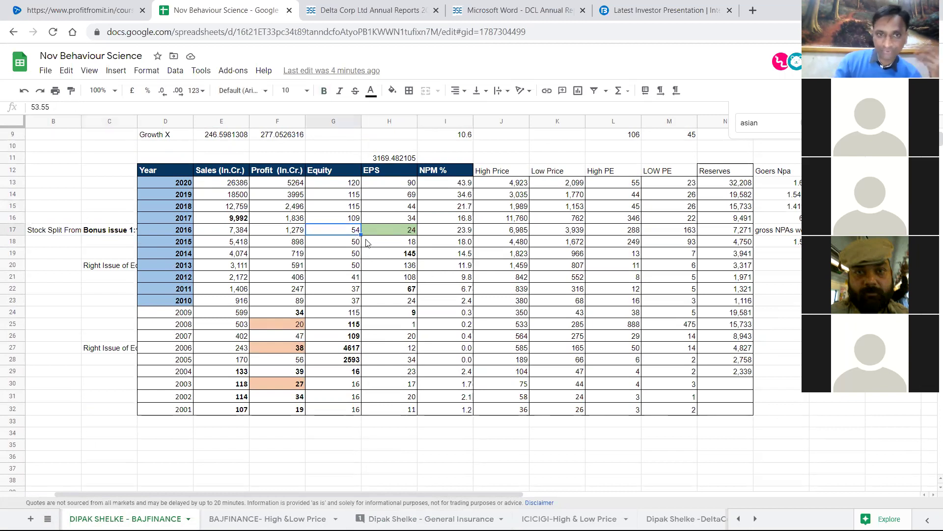
pyautogui.click(126, 232)
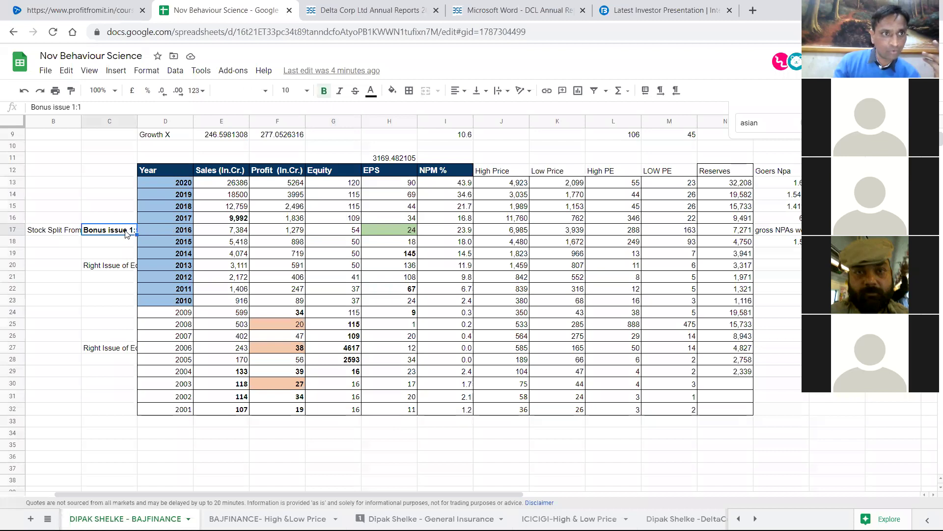
pyautogui.click(358, 232)
pyautogui.click(354, 218)
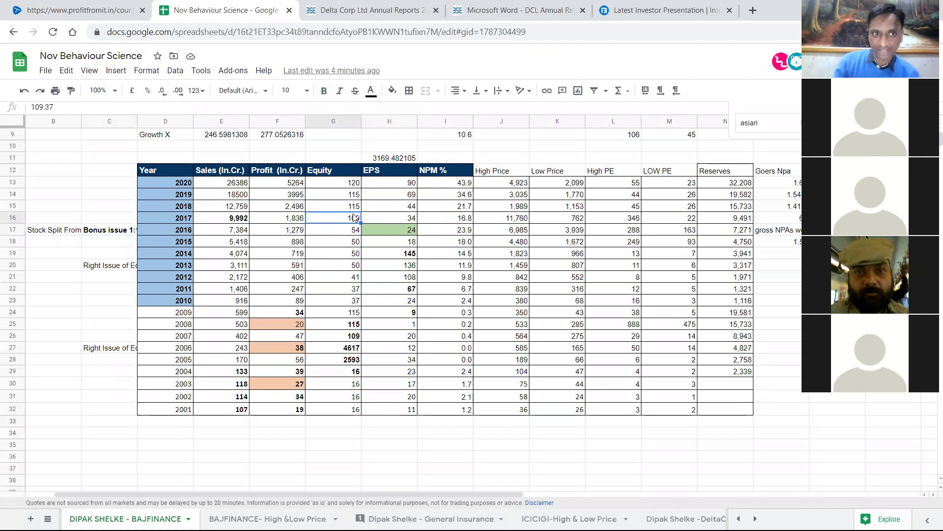
pyautogui.moveTo(355, 217); pyautogui.dragTo(357, 231)
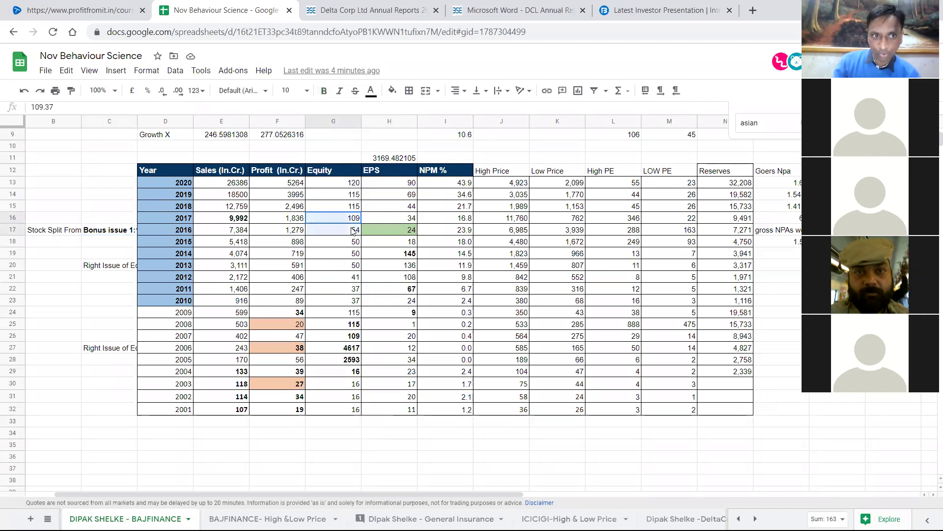
# Move the stock split and 1:1 bonus issue notes up one row, into B16:C16 beside year 2017.
pyautogui.click(109, 231)
pyautogui.hotkey('shift', 'Left')
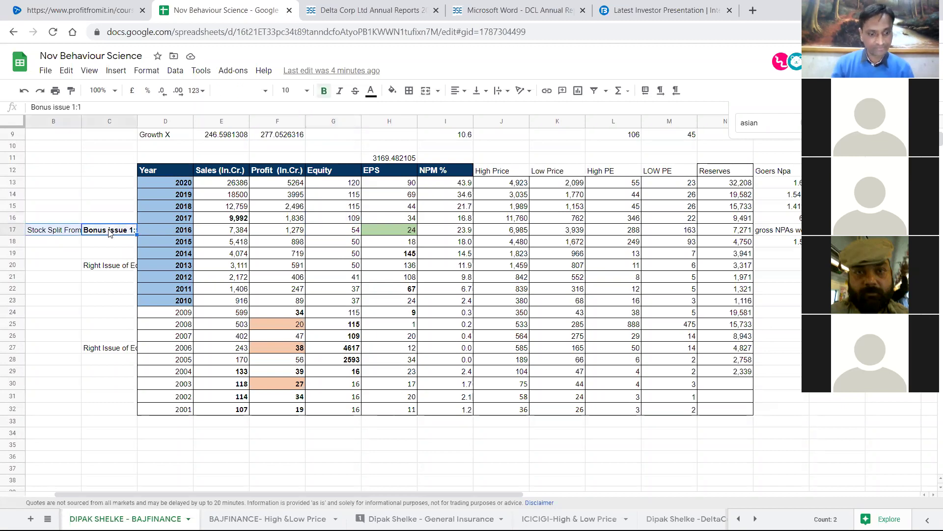
pyautogui.hotkey('ctrl', 'c')
pyautogui.press('Up')
pyautogui.press('Left')
pyautogui.press('Left')
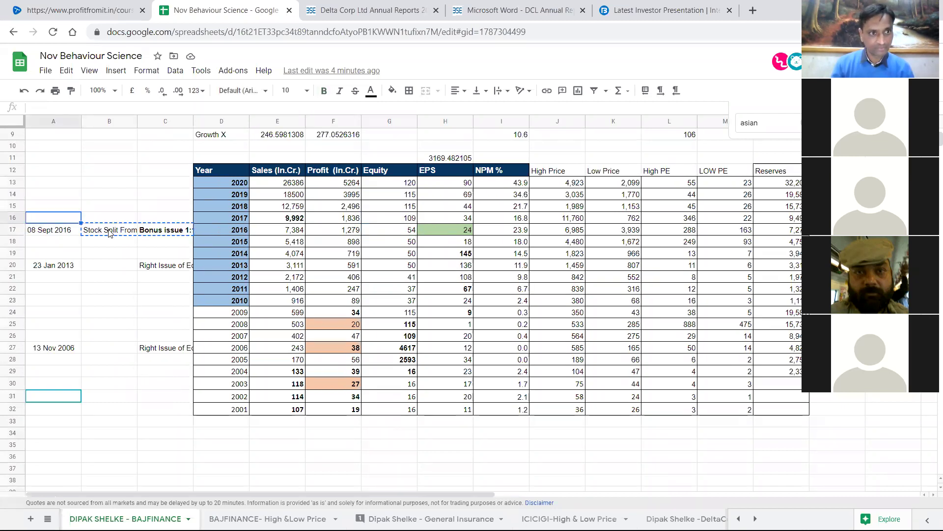
pyautogui.hotkey('ctrl', 'v')
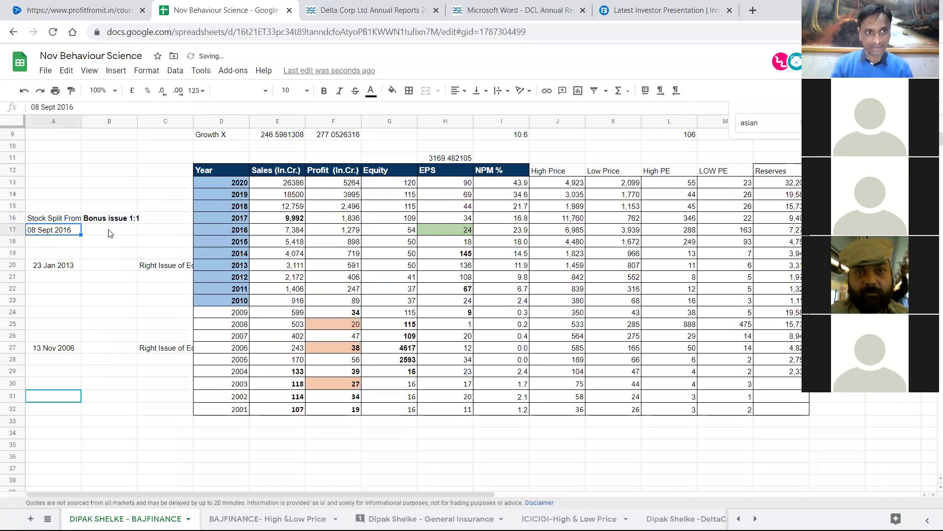
pyautogui.hotkey('ctrl', 'x')
pyautogui.press('Right')
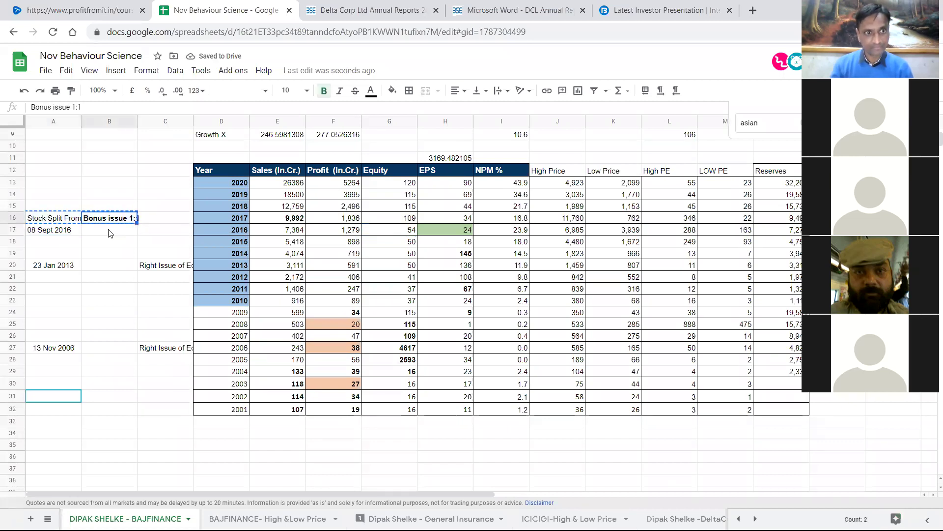
pyautogui.hotkey('ctrl', 'v')
# Compare the 2016 and 2017 equity values of BAJFINANCE against the stock split and bonus notes.
pyautogui.click(413, 234)
pyautogui.click(412, 220)
pyautogui.moveTo(413, 228); pyautogui.dragTo(413, 219)
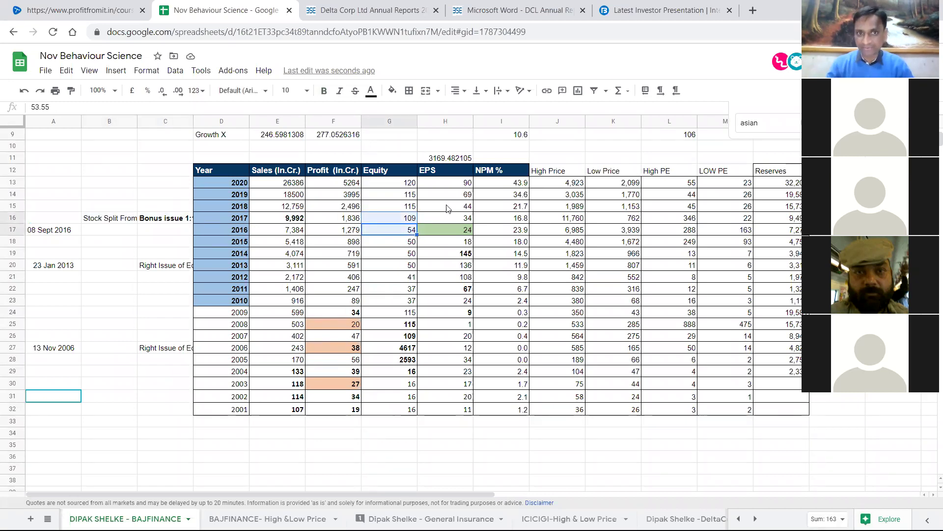
pyautogui.click(410, 220)
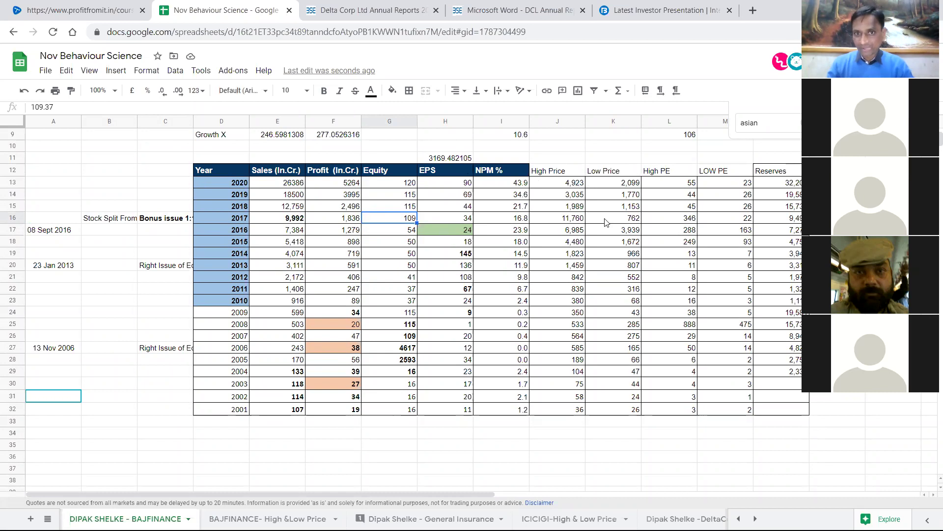
# Examine the 2013 rights issue note against the 2012–2013 profits, 2013 equity and EPS, and 2011–2013 high and low prices.
pyautogui.click(157, 270)
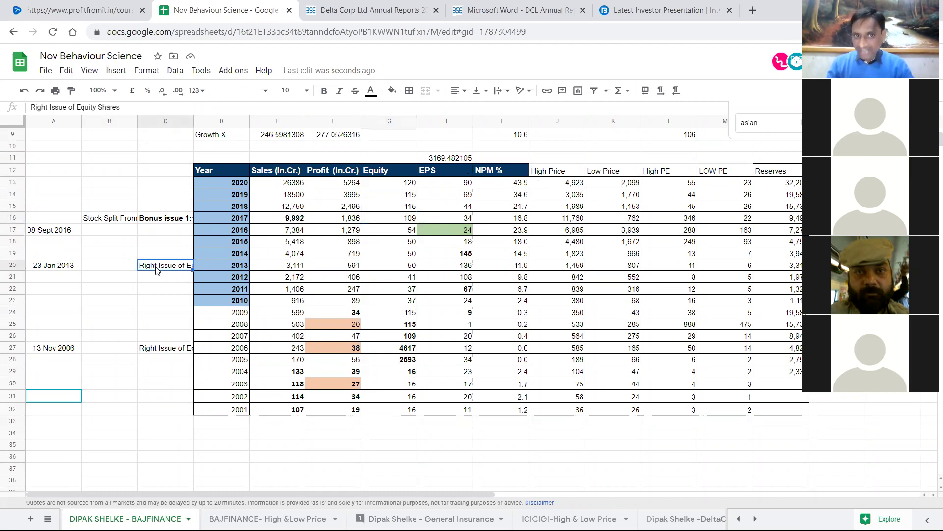
pyautogui.click(353, 278)
pyautogui.keyDown('shift'); pyautogui.click(351, 269); pyautogui.keyUp('shift')
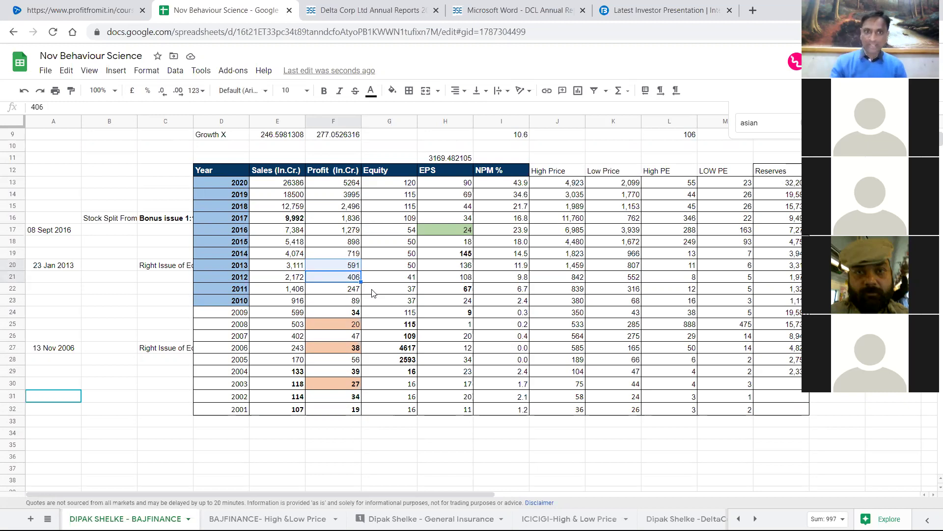
pyautogui.click(355, 278)
pyautogui.keyDown('shift'); pyautogui.click(350, 268); pyautogui.keyUp('shift')
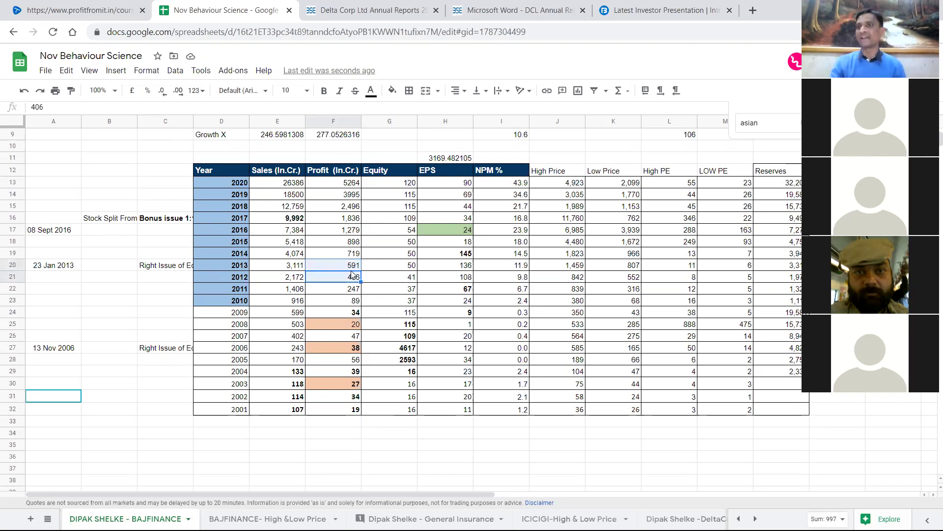
pyautogui.click(401, 269)
pyautogui.click(469, 266)
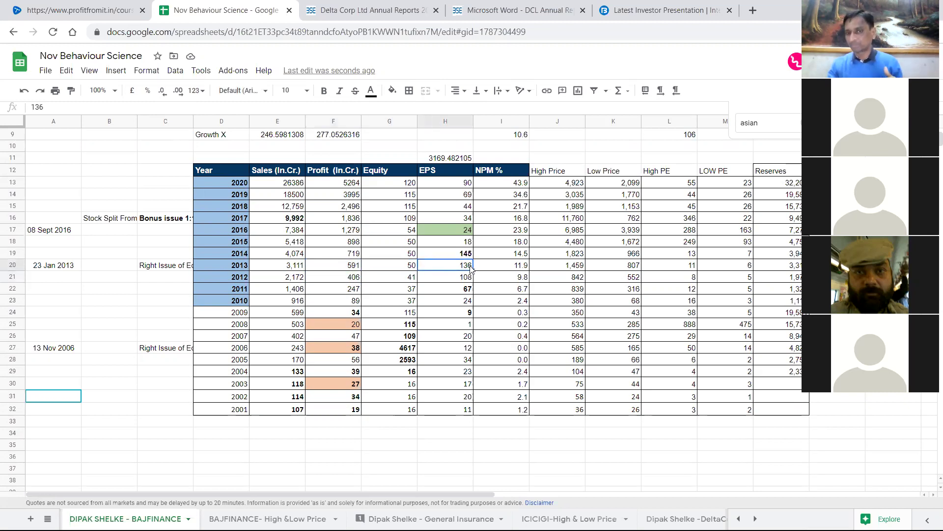
pyautogui.moveTo(356, 279); pyautogui.dragTo(356, 272)
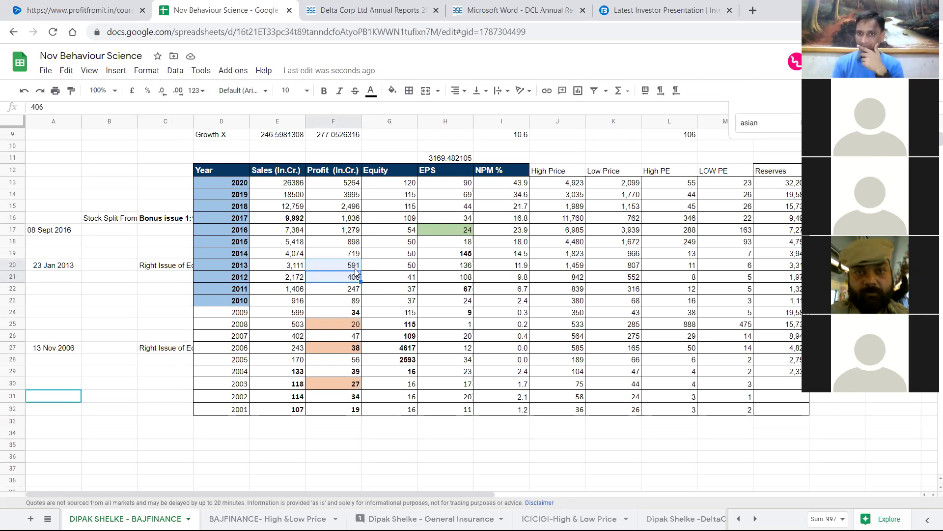
pyautogui.moveTo(560, 267); pyautogui.dragTo(628, 293)
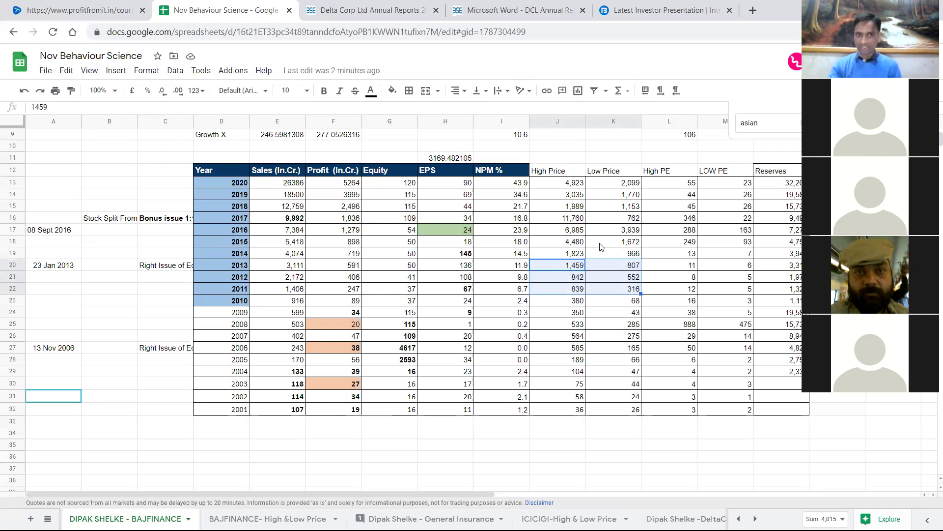
# Review the BAJFINANCE sales, profit, reserves and high and low price columns over all listed years.
pyautogui.click(300, 187)
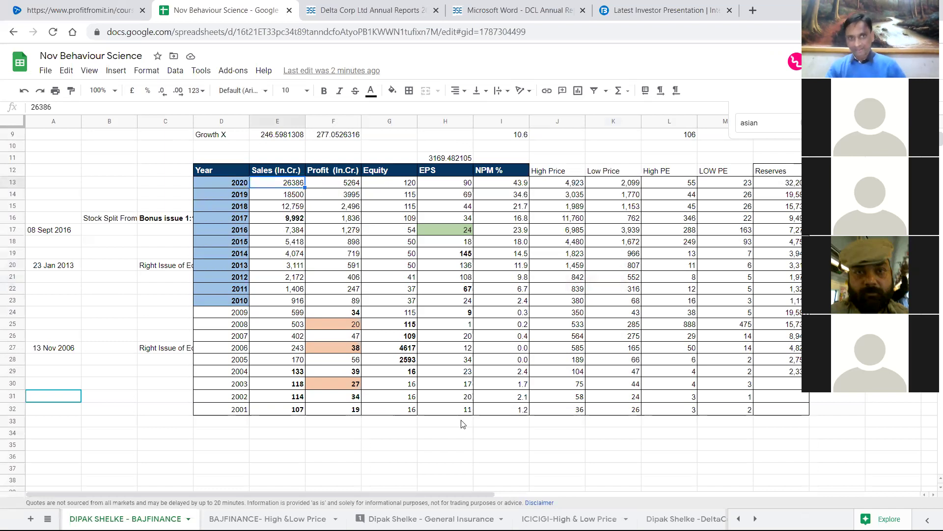
pyautogui.moveTo(297, 409); pyautogui.dragTo(295, 183)
pyautogui.moveTo(357, 412); pyautogui.dragTo(355, 184)
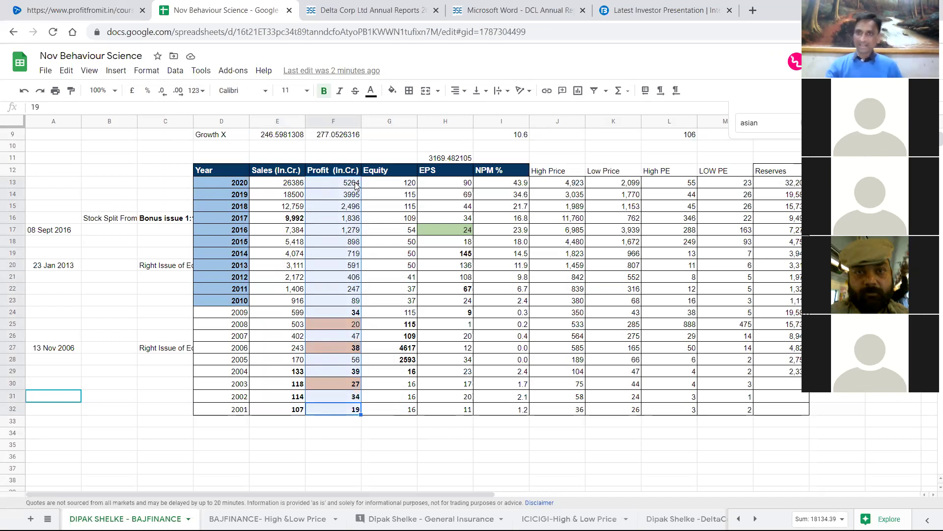
pyautogui.moveTo(796, 183); pyautogui.dragTo(799, 374)
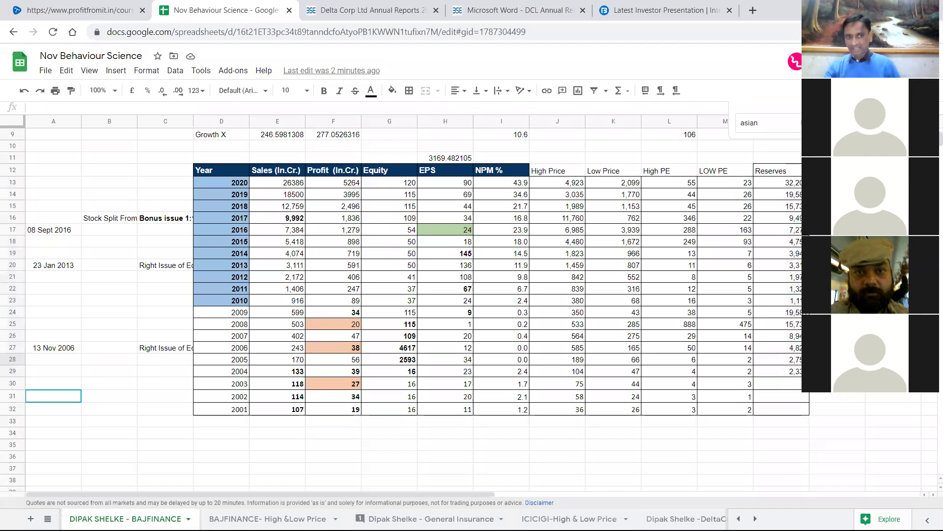
pyautogui.click(778, 371)
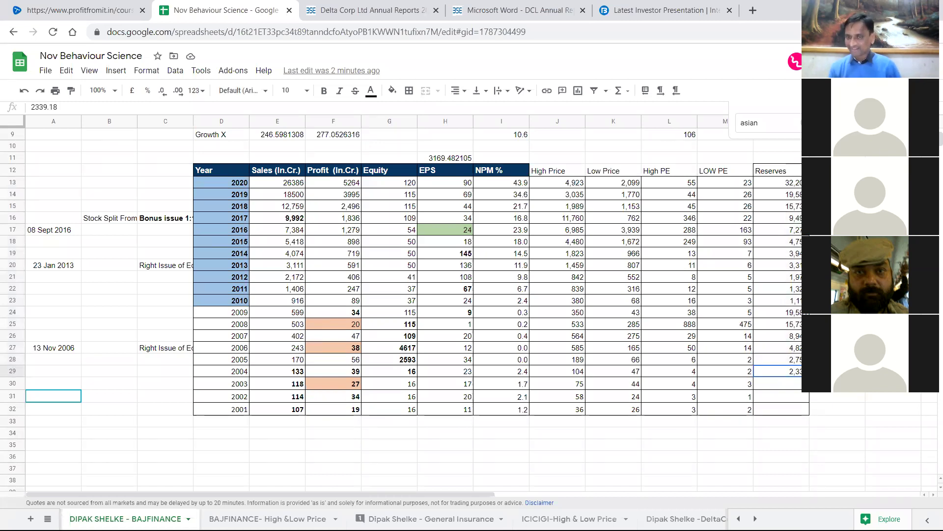
pyautogui.click(795, 183)
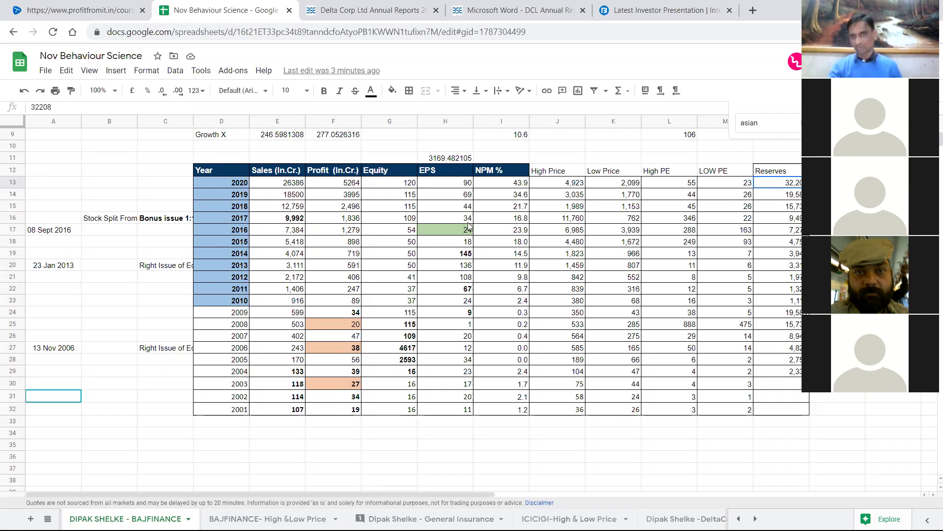
pyautogui.moveTo(555, 182); pyautogui.dragTo(611, 411)
pyautogui.click(846, 415)
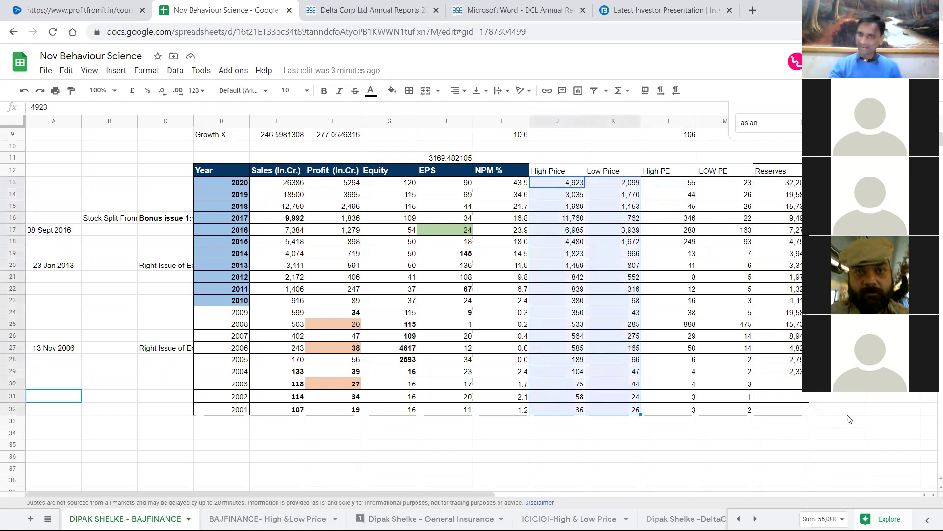
# Compare the 2015–2016 sales, profit and equity with the 2015 and 2010 prices, the full price history and the 2020 results.
pyautogui.scroll(3, 476, 315)
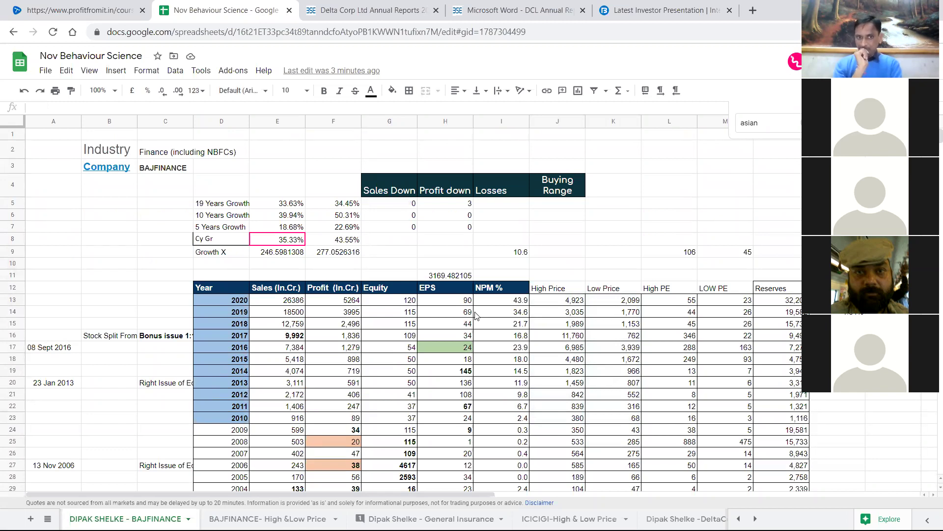
pyautogui.scroll(-3, 338, 262)
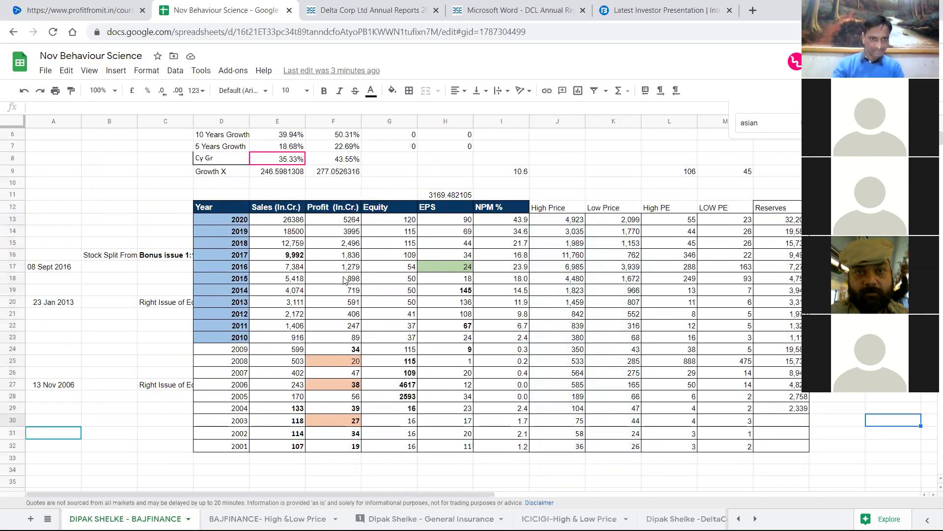
pyautogui.click(282, 279)
pyautogui.moveTo(282, 279); pyautogui.dragTo(393, 267)
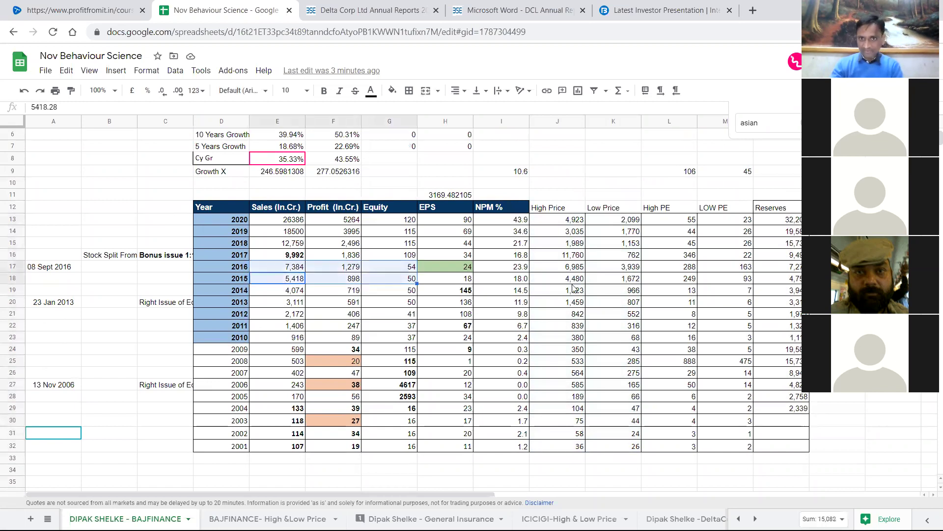
pyautogui.moveTo(568, 284); pyautogui.dragTo(633, 285)
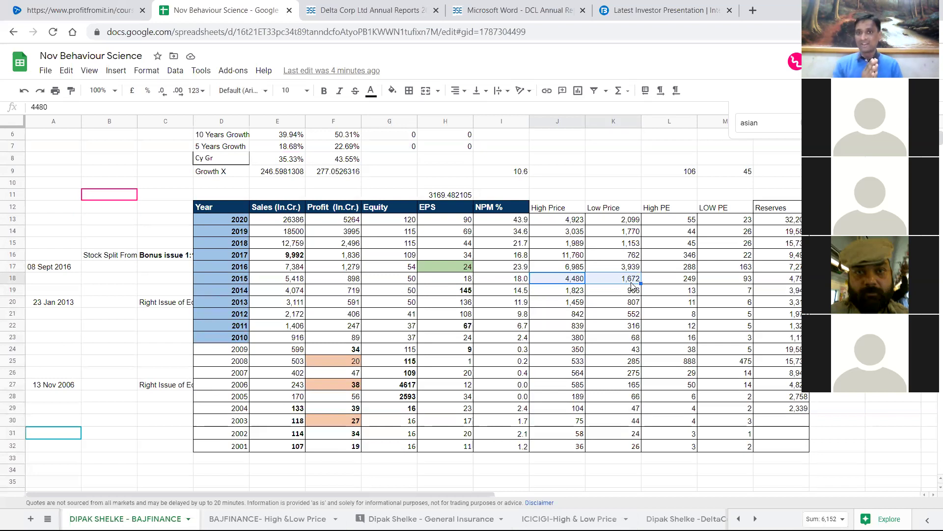
pyautogui.click(628, 337)
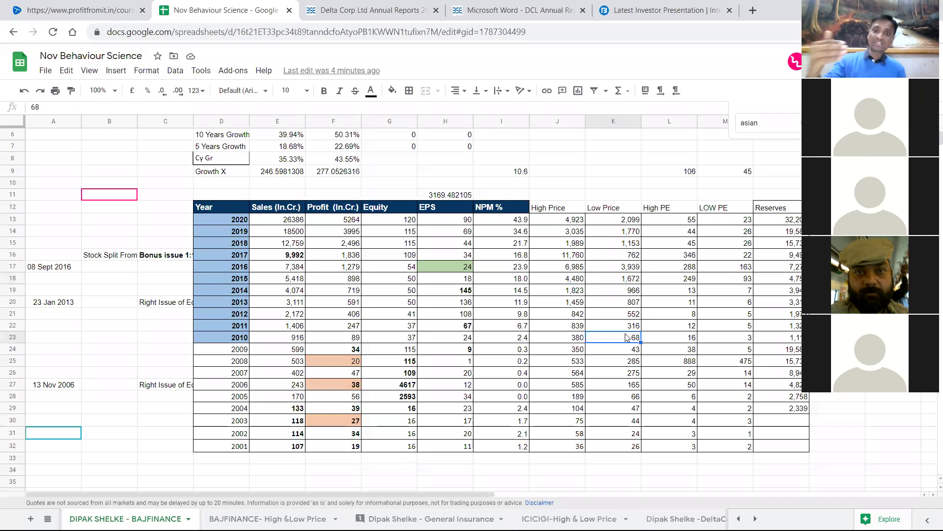
pyautogui.click(628, 280)
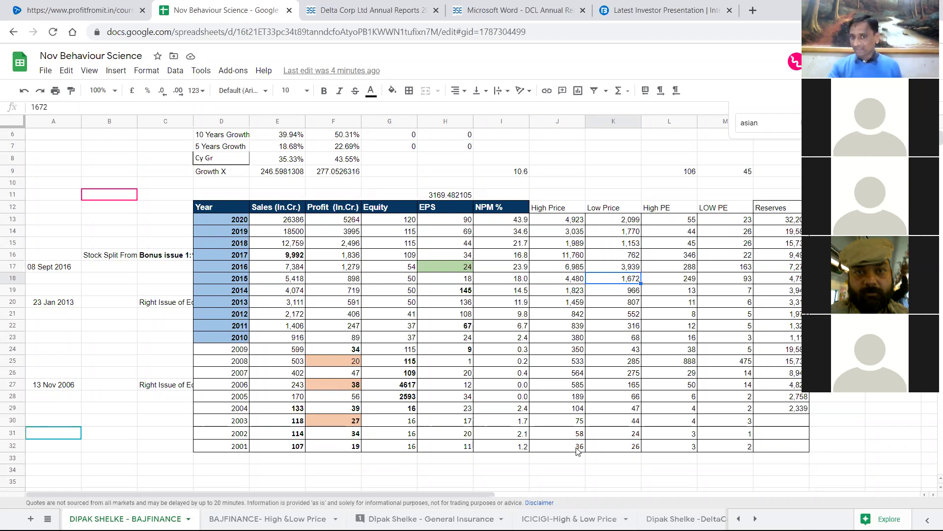
pyautogui.moveTo(630, 448); pyautogui.dragTo(569, 222)
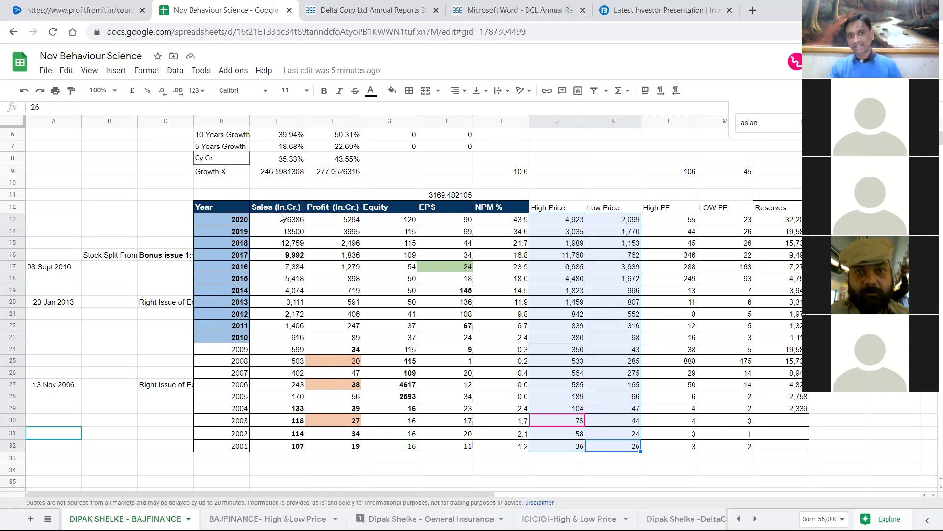
pyautogui.moveTo(288, 220); pyautogui.dragTo(346, 222)
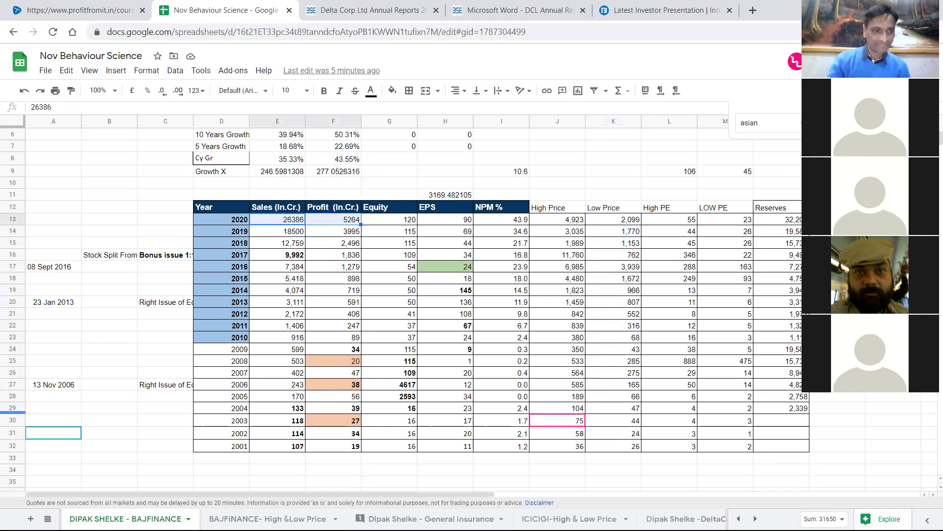
# Open Sheet1 from the sheet list and select the ICICIGI entry in the Company column.
pyautogui.click(48, 519)
pyautogui.scroll(10, 65, 422)
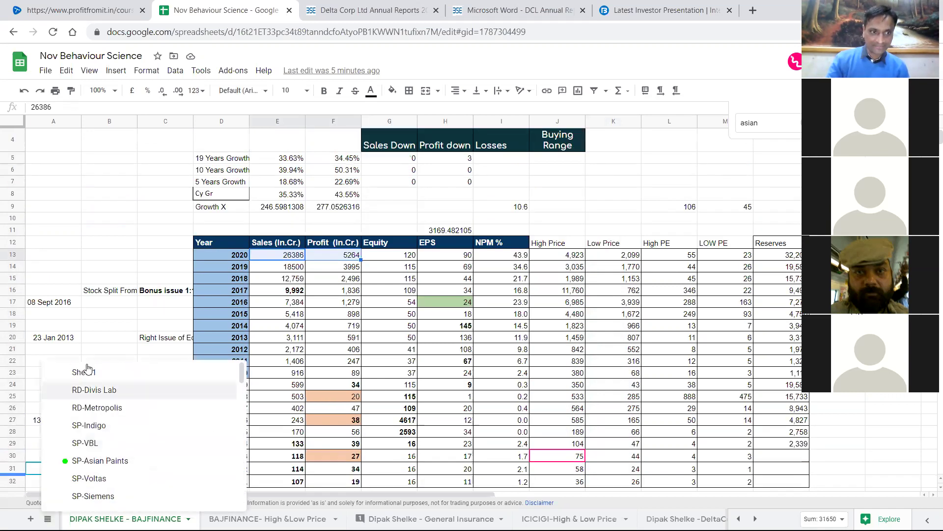
pyautogui.click(84, 372)
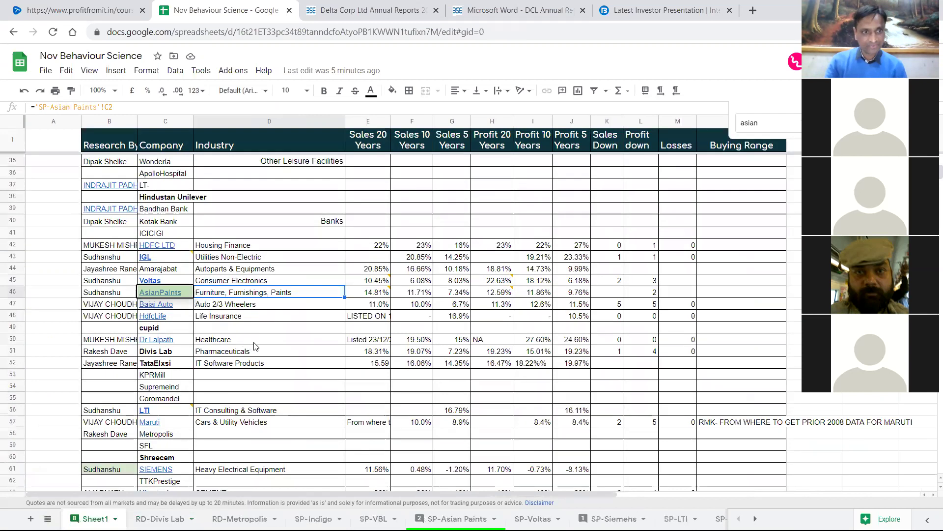
pyautogui.click(277, 340)
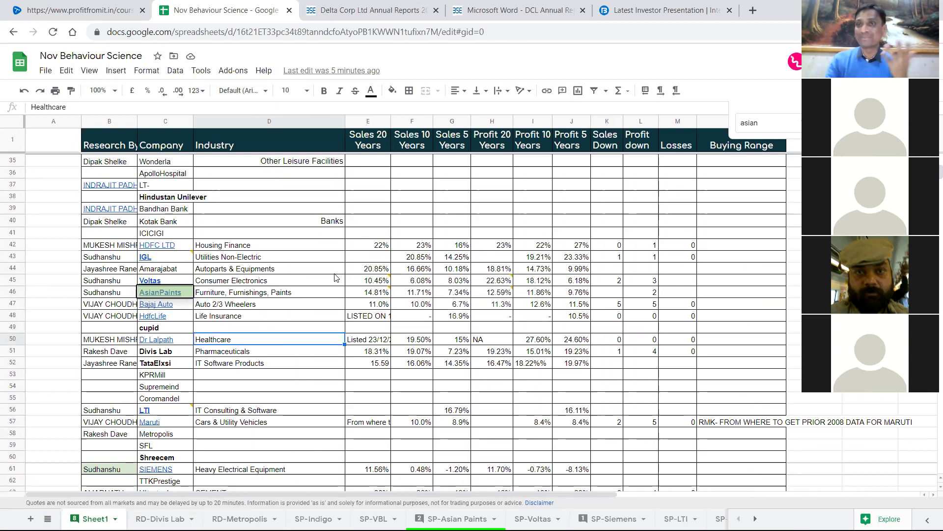
pyautogui.click(153, 235)
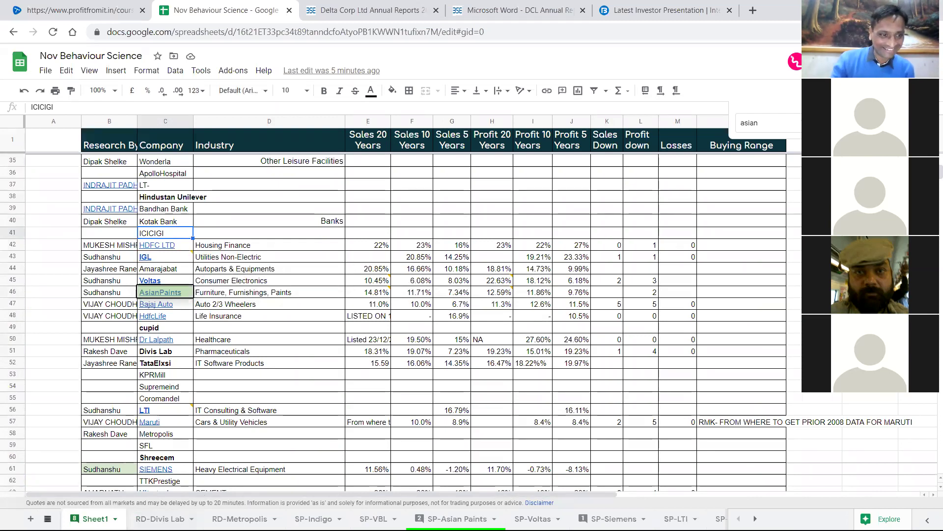
# Find the General Insurance analysis sheet for ICICIGI in the sheet list and open it.
pyautogui.click(47, 519)
pyautogui.scroll(-1, 132, 411)
pyautogui.scroll(-5, 132, 412)
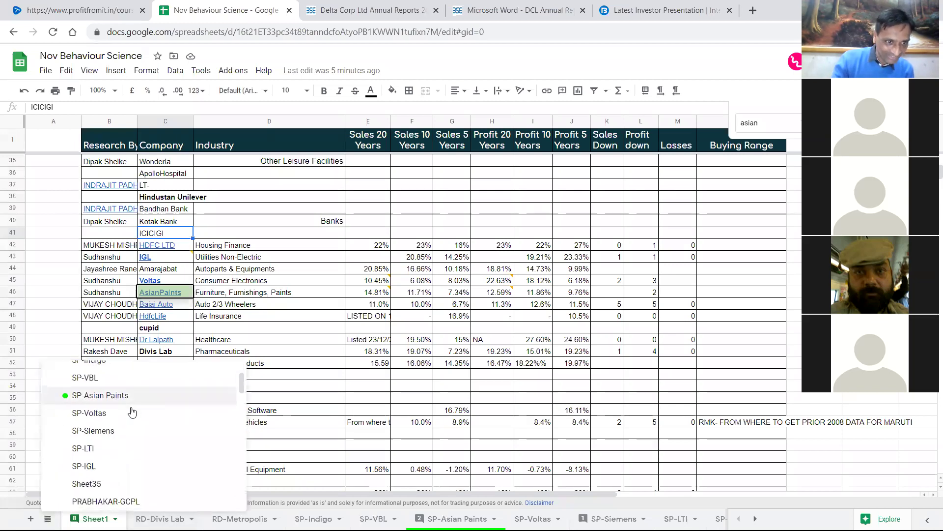
pyautogui.scroll(-5, 132, 412)
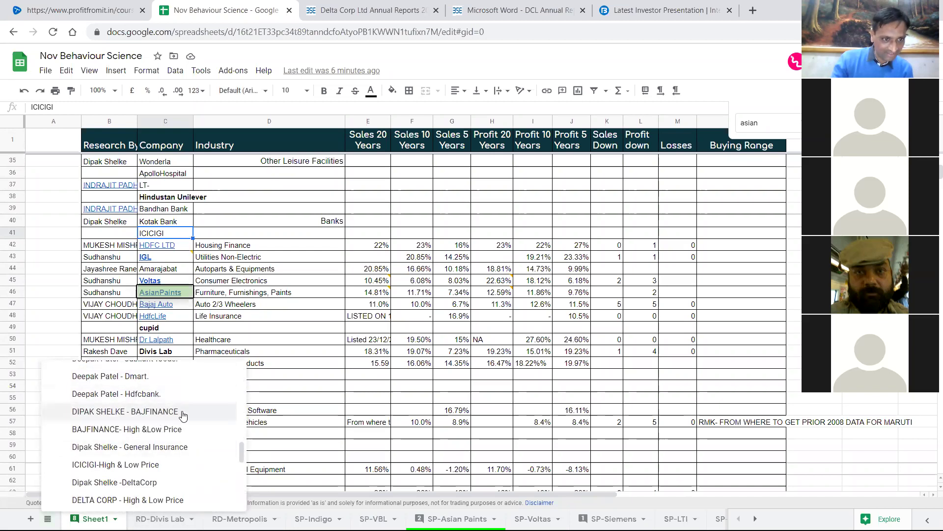
pyautogui.click(178, 448)
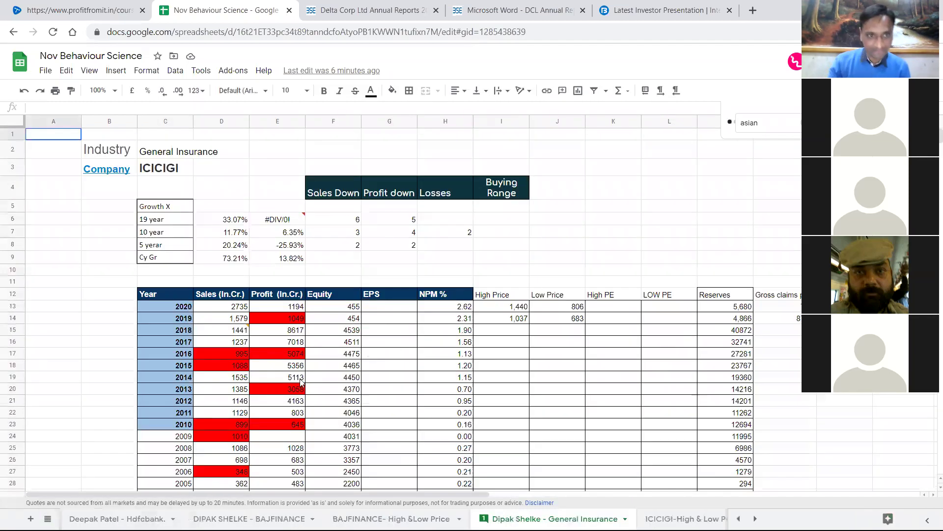
# Examine the ICICIGI yearly table and select the sales figures from 2001 to 2020.
pyautogui.scroll(-2, 416, 336)
pyautogui.scroll(2, 388, 293)
pyautogui.scroll(-2, 384, 286)
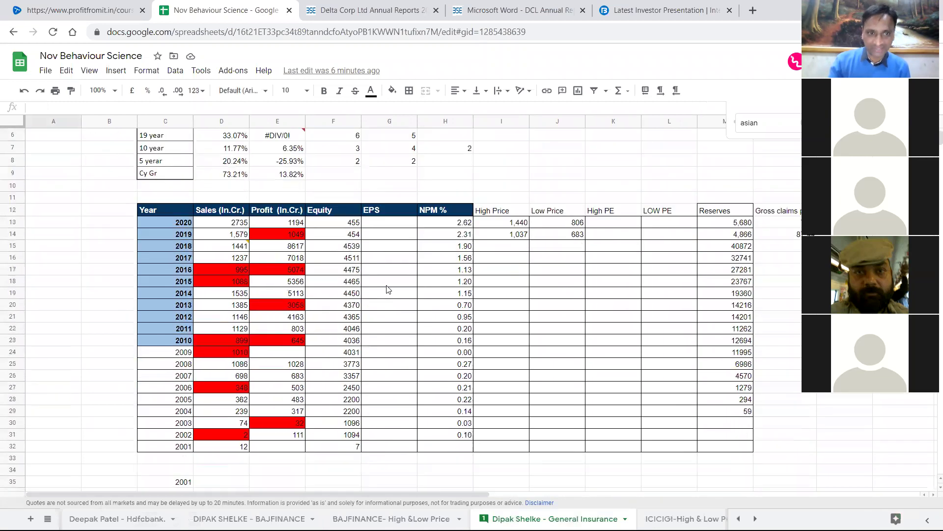
pyautogui.moveTo(246, 450); pyautogui.dragTo(242, 227)
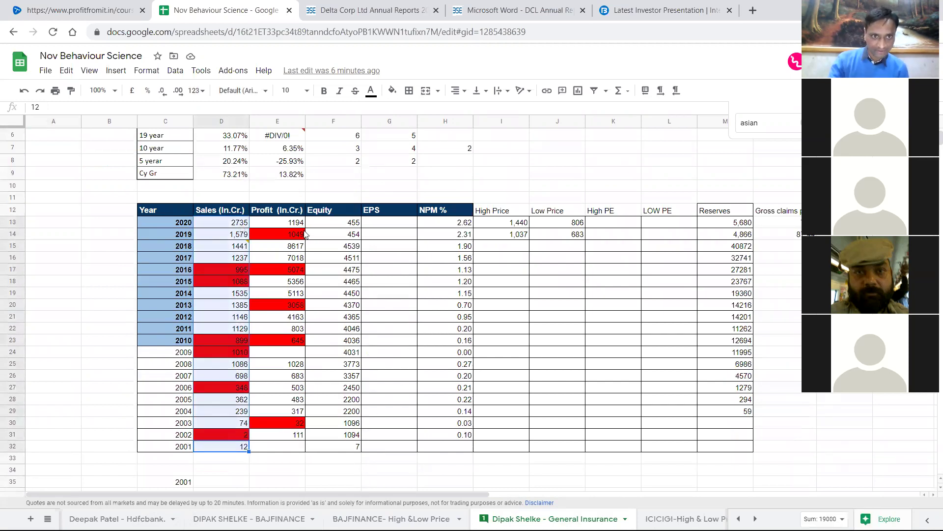
# Examine the General Insurance profits from 2020 to 2003, the 2009 NPM, and sales for 2005, 2009, 2010, 2015 and 2016.
pyautogui.moveTo(293, 222); pyautogui.dragTo(294, 423)
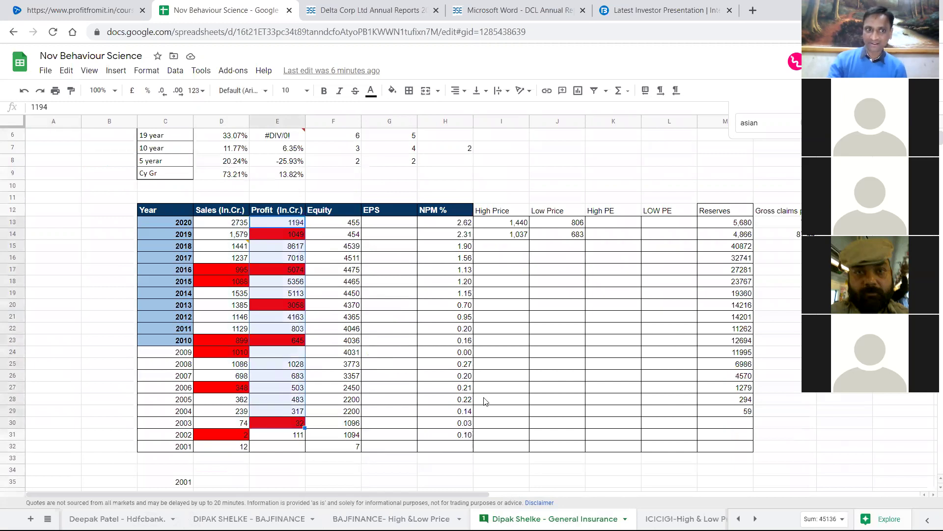
pyautogui.click(426, 357)
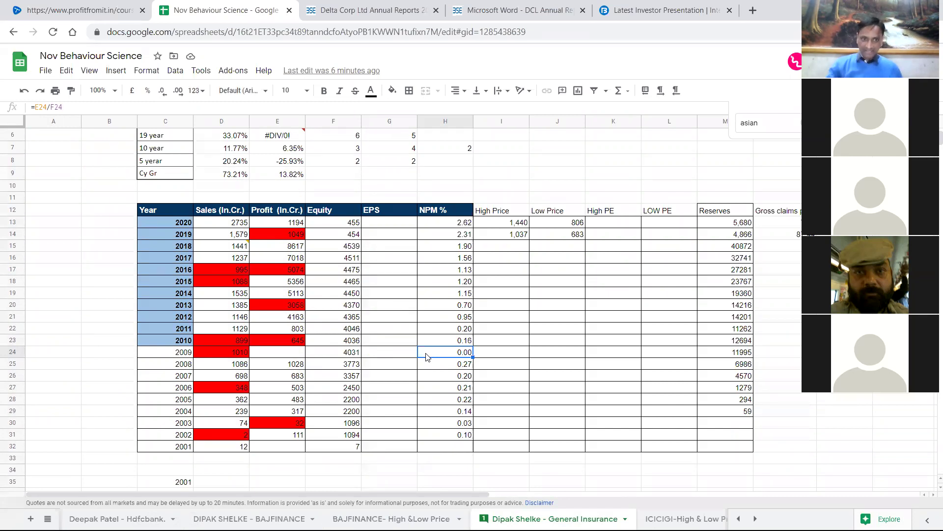
pyautogui.click(247, 400)
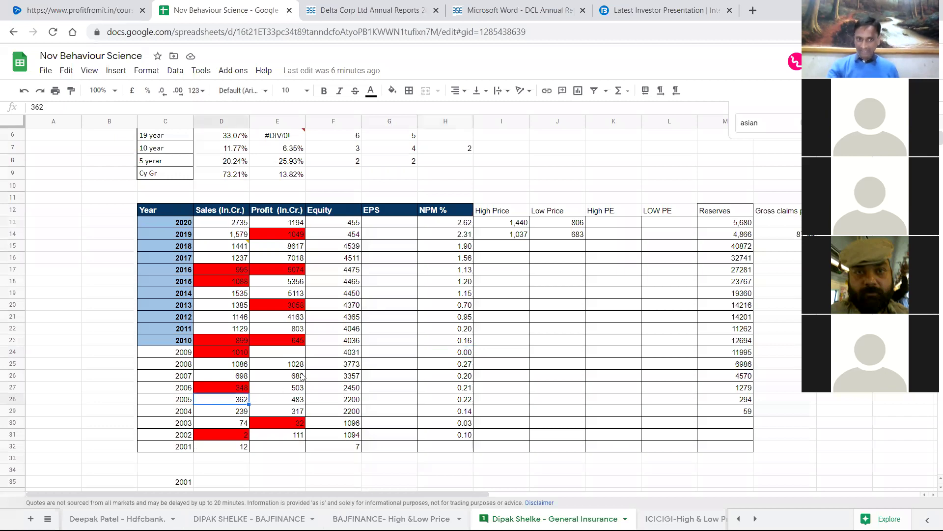
pyautogui.click(242, 355)
pyautogui.click(242, 343)
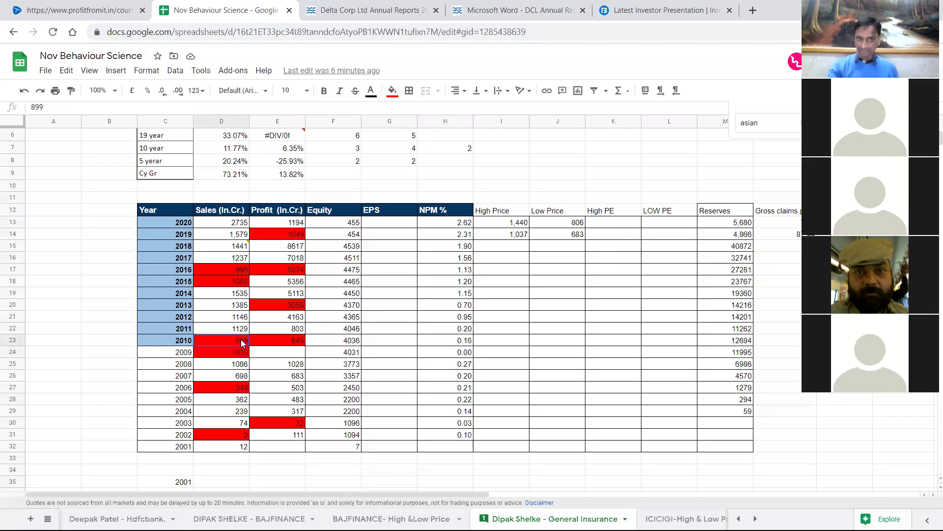
pyautogui.click(244, 286)
pyautogui.click(234, 267)
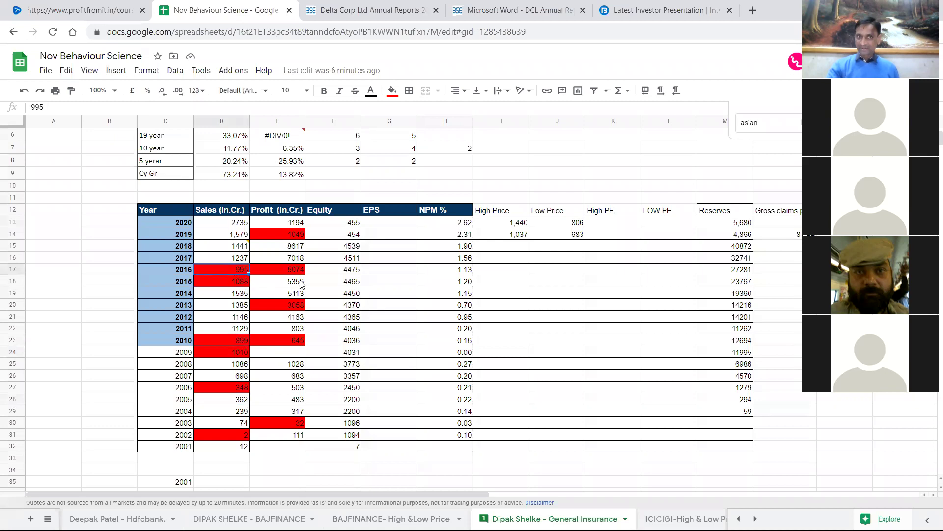
pyautogui.click(236, 287)
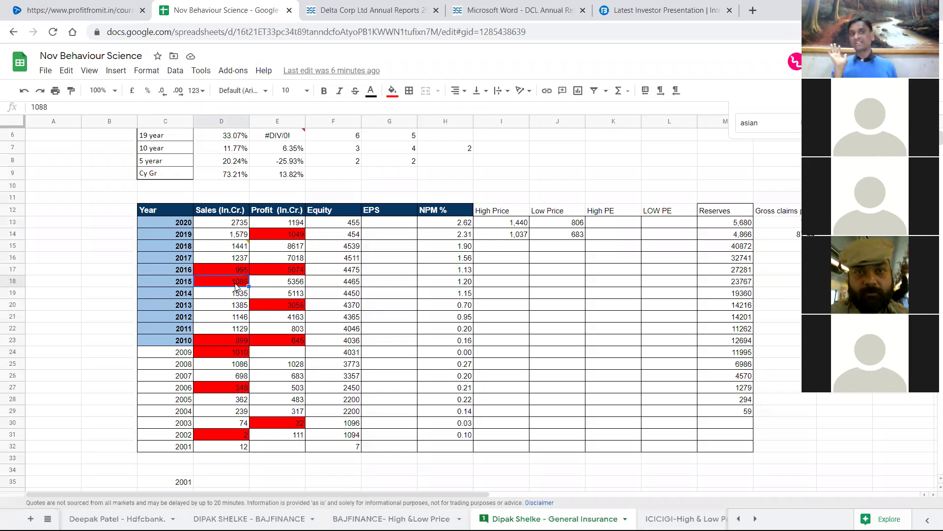
pyautogui.click(235, 285)
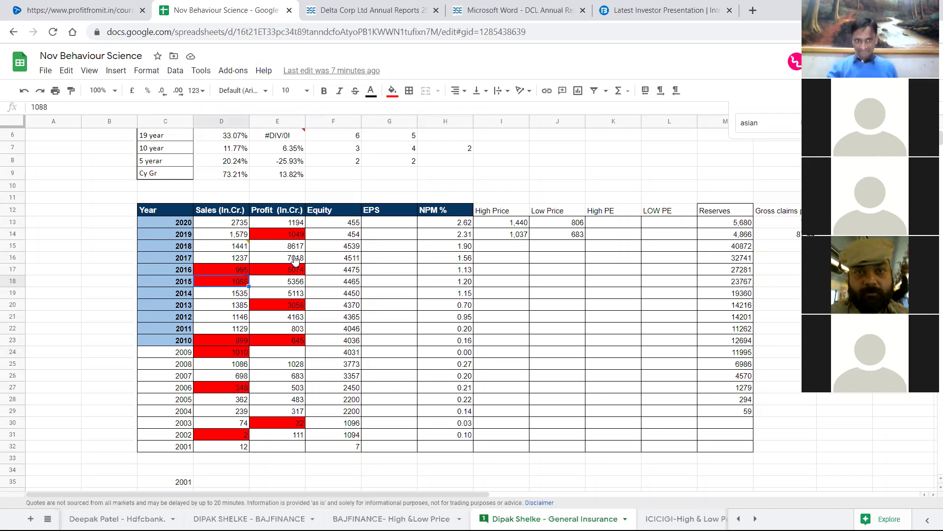
# Review the sales column from 2020 down to 2001 and the profit column from 2020 down to 2012.
pyautogui.click(612, 320)
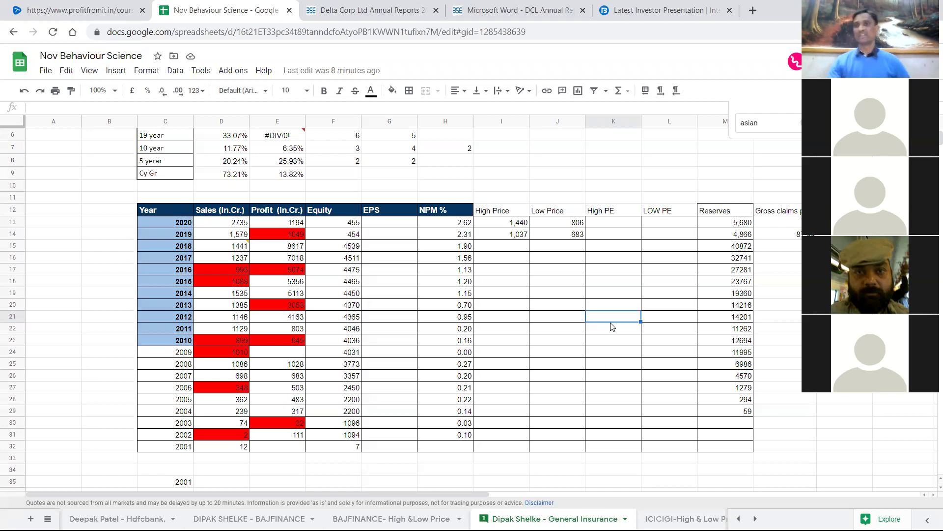
pyautogui.moveTo(239, 220); pyautogui.dragTo(231, 235)
pyautogui.moveTo(209, 402); pyautogui.dragTo(235, 461)
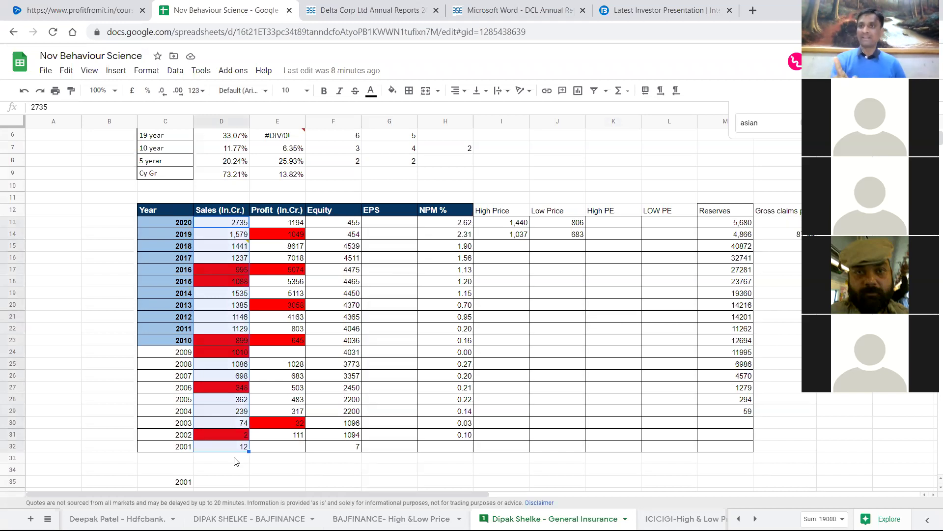
pyautogui.moveTo(221, 210); pyautogui.dragTo(249, 452)
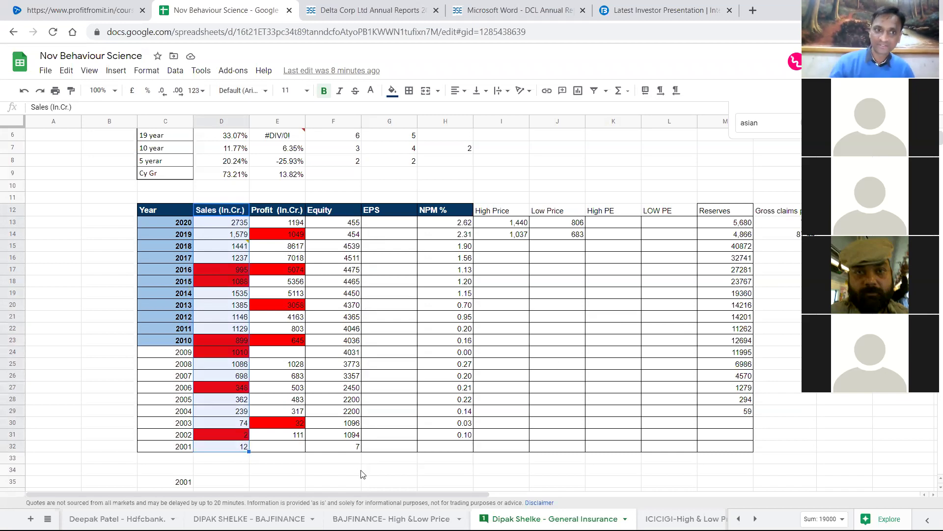
pyautogui.click(282, 259)
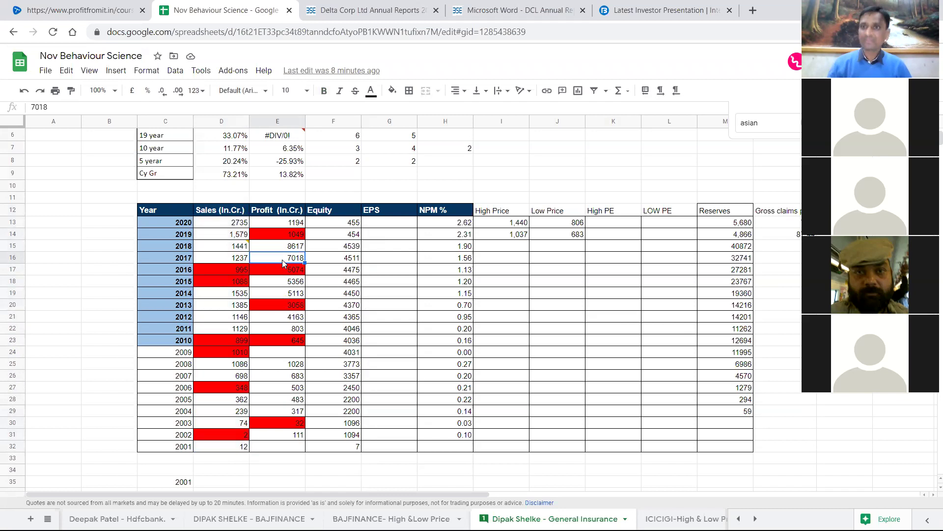
pyautogui.moveTo(221, 210); pyautogui.dragTo(220, 415)
pyautogui.moveTo(220, 450); pyautogui.dragTo(220, 449)
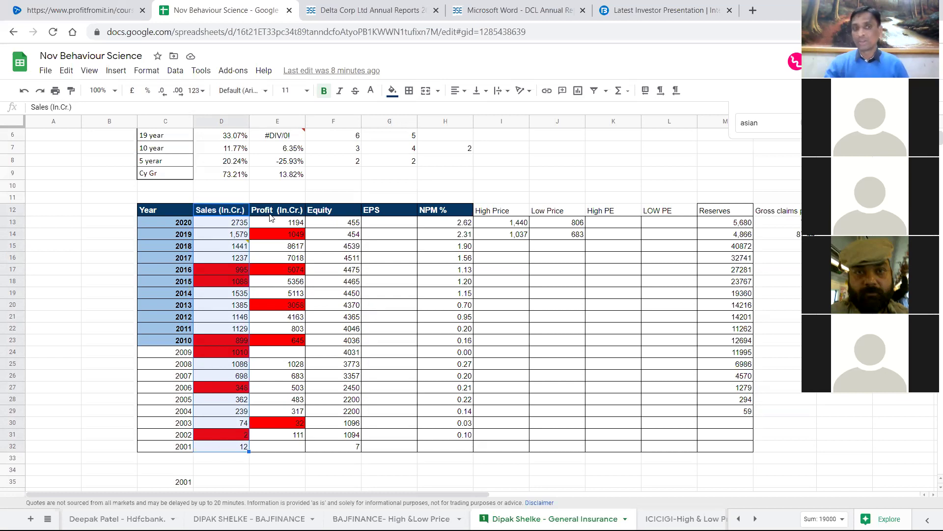
pyautogui.moveTo(234, 212); pyautogui.dragTo(240, 445)
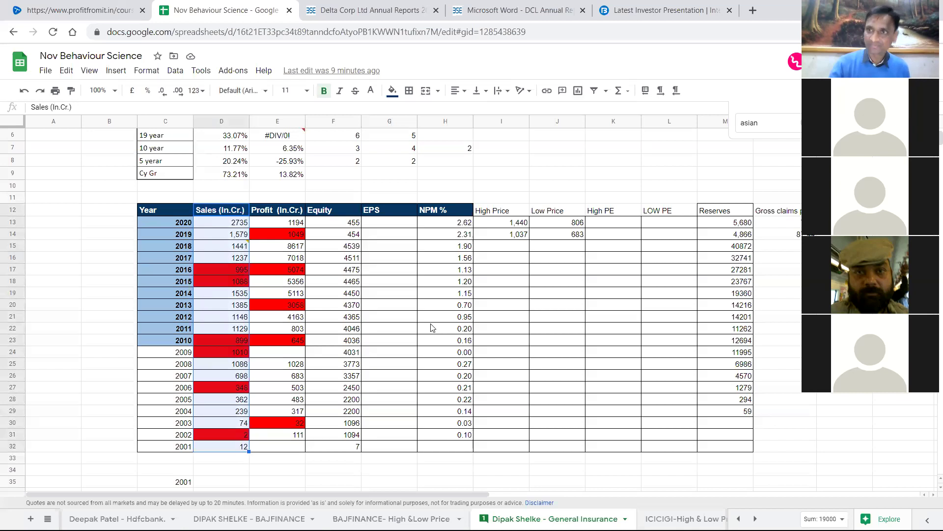
pyautogui.click(412, 273)
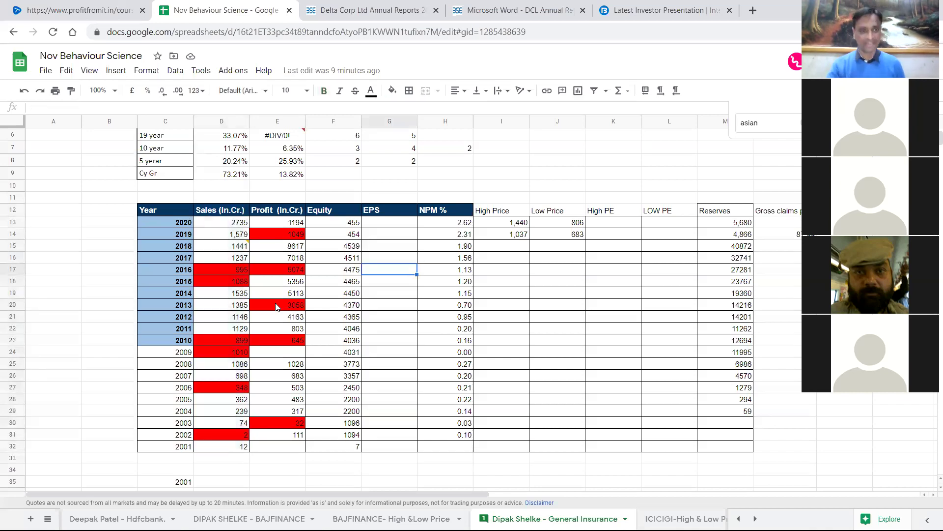
pyautogui.click(48, 519)
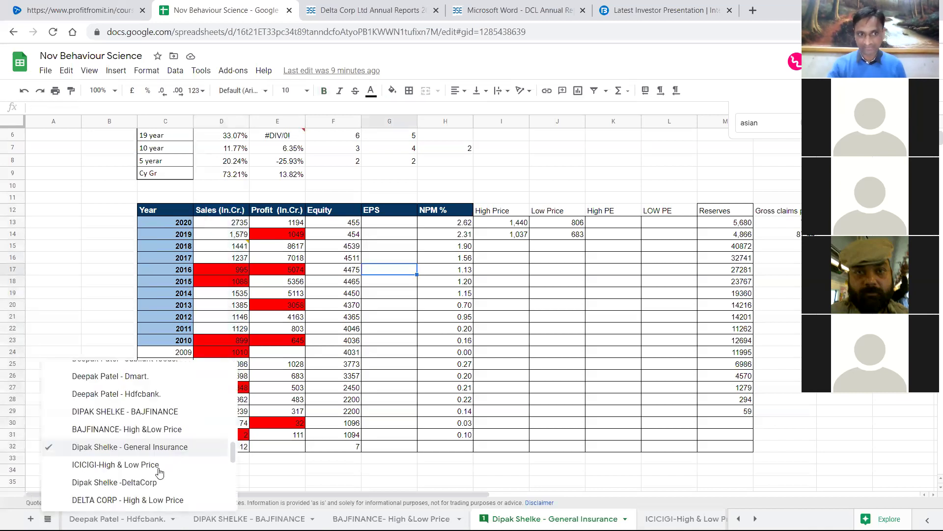
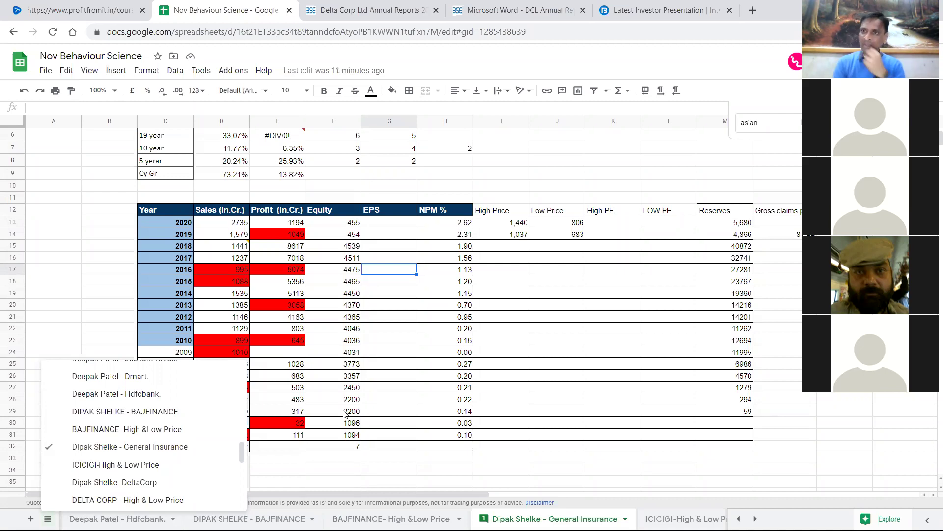
pyautogui.moveTo(284, 210); pyautogui.dragTo(292, 322)
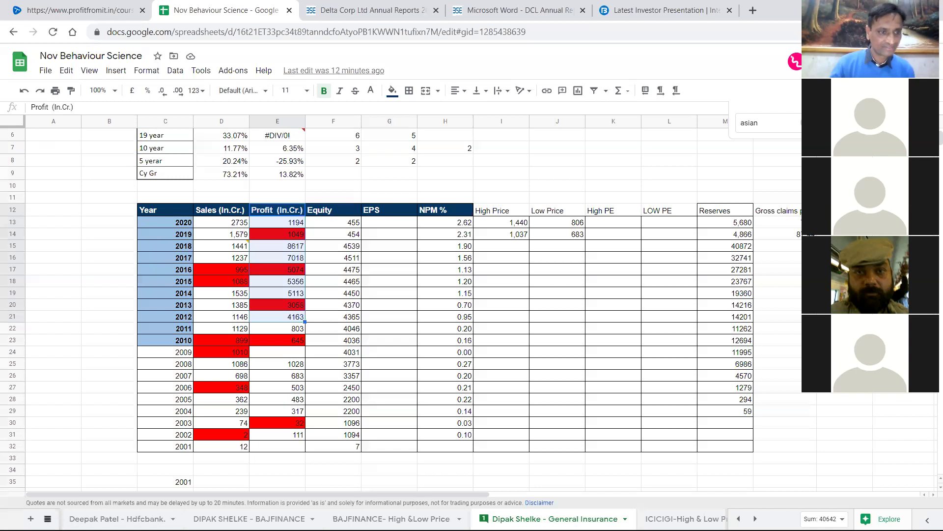
# Open Sheet1 and check the Bajaj Auto industry entry and the researcher assigned to Bandhan Bank.
pyautogui.click(48, 518)
pyautogui.scroll(10, 126, 421)
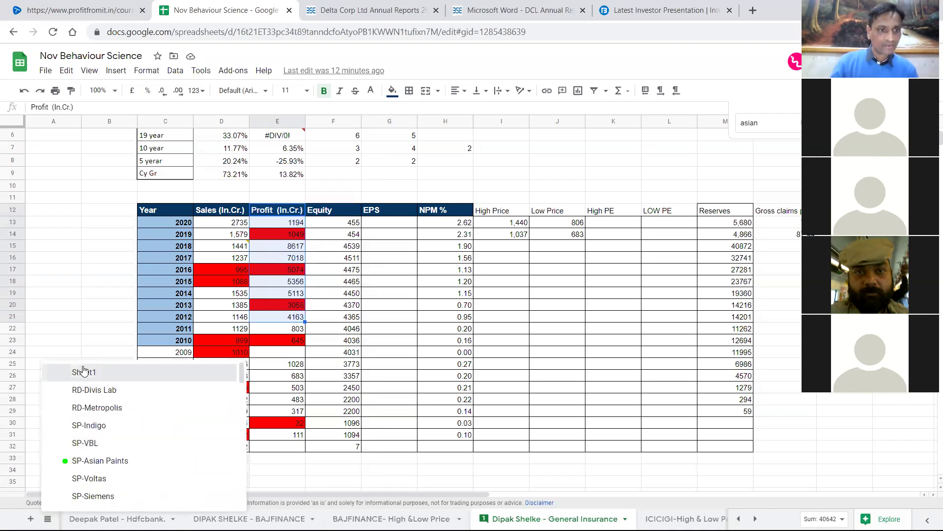
pyautogui.click(49, 372)
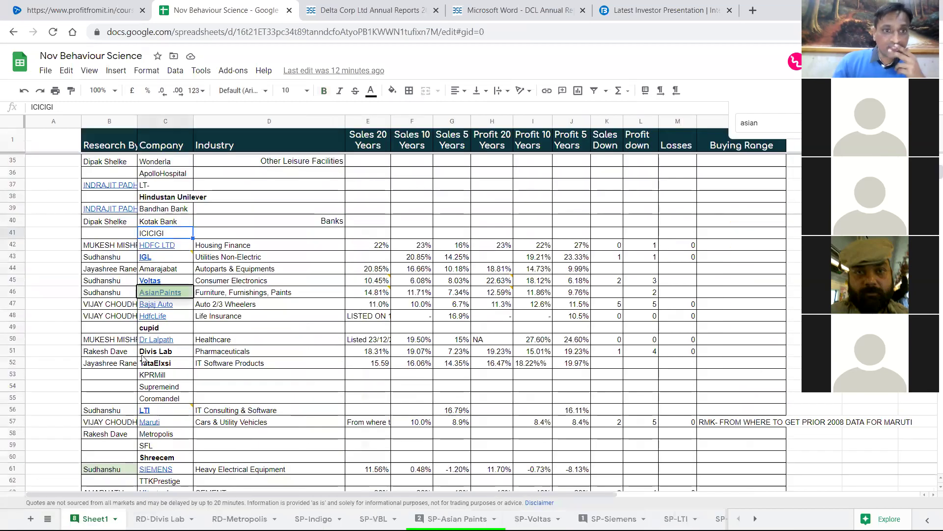
pyautogui.click(285, 303)
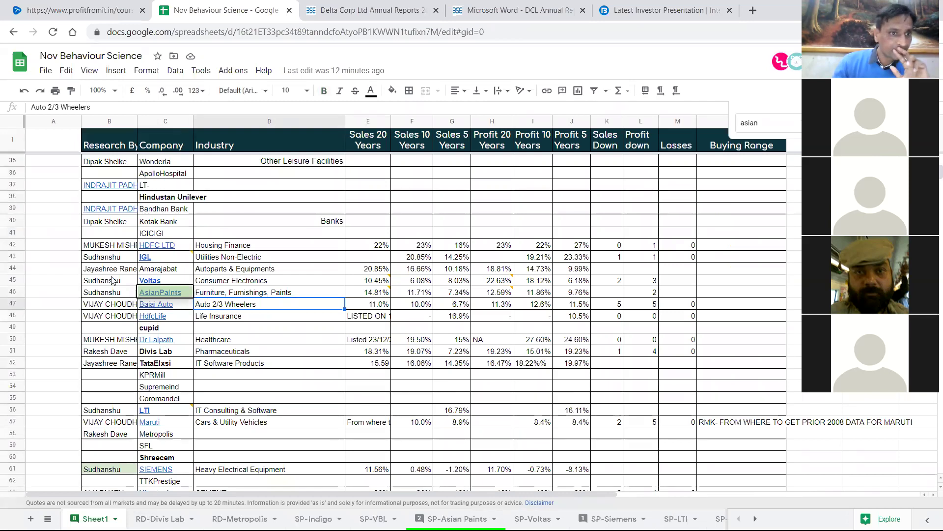
pyautogui.click(113, 208)
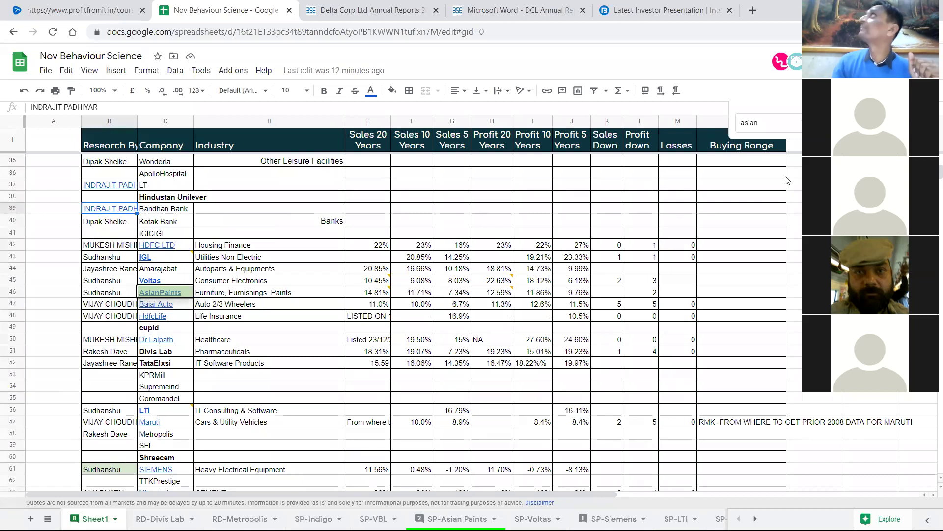
pyautogui.click(511, 211)
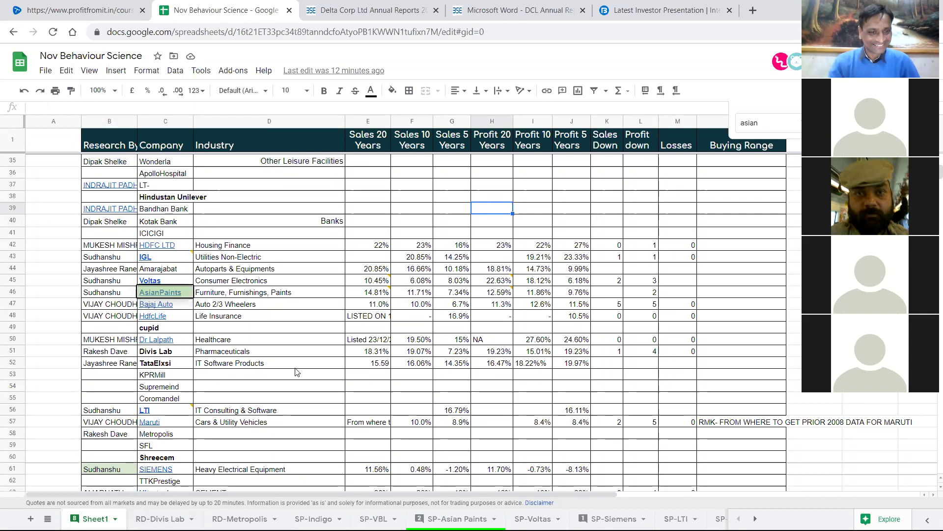
# Look through the company list in Sheet1, checking the researcher and industry entries around Dmart and TCS.
pyautogui.scroll(-5, 293, 359)
pyautogui.scroll(12, 295, 295)
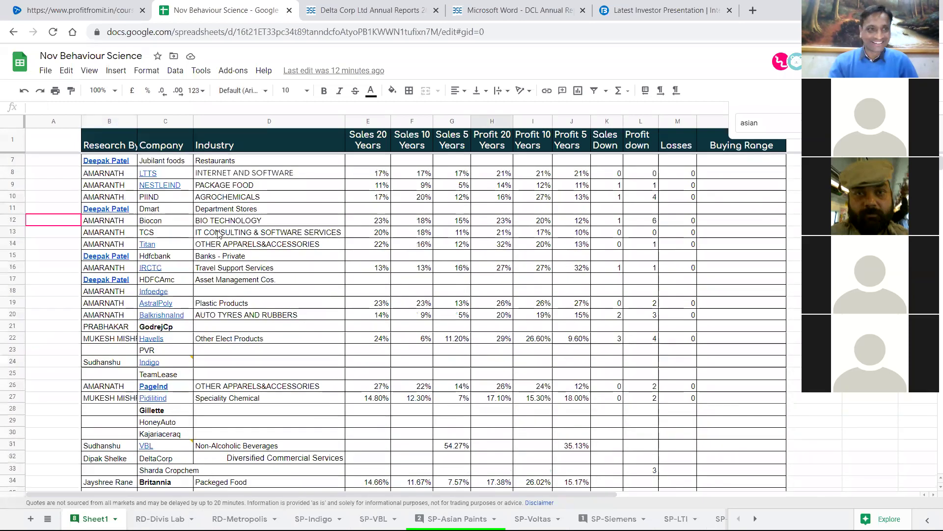
pyautogui.click(239, 207)
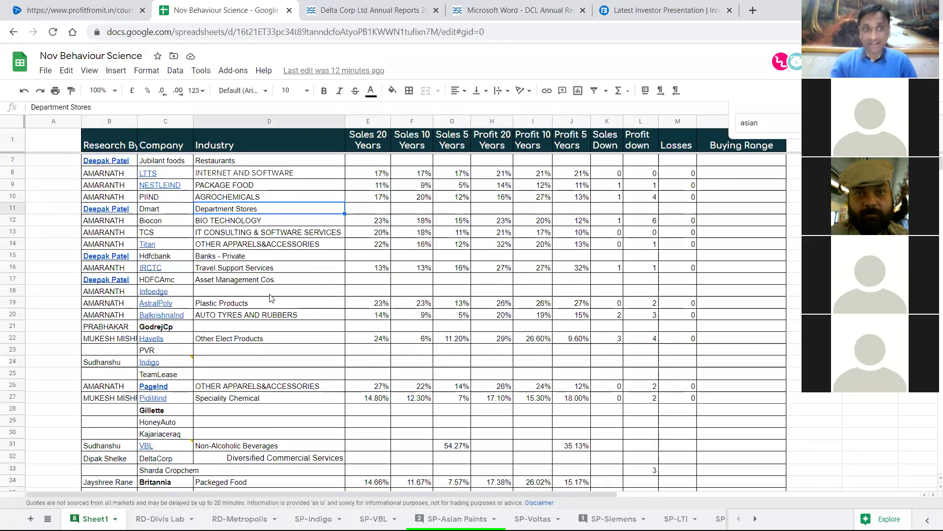
pyautogui.click(244, 234)
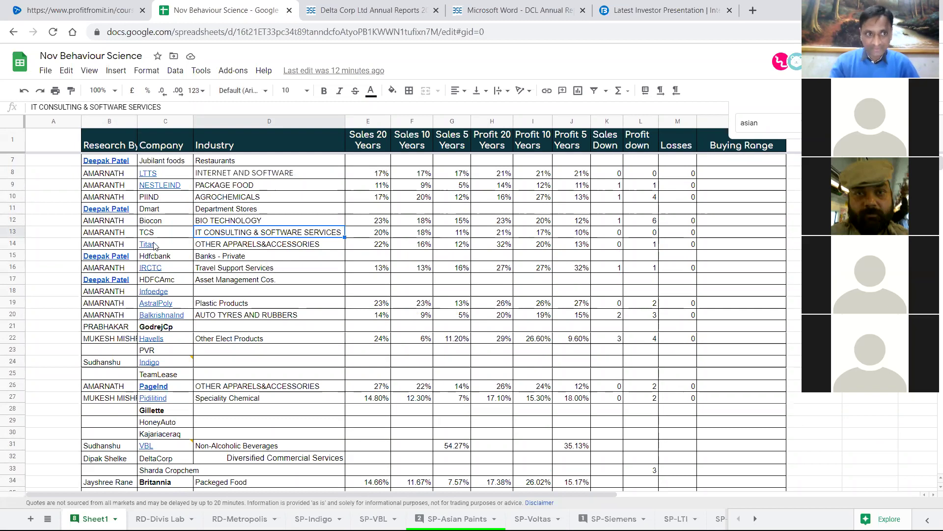
pyautogui.scroll(2, 117, 204)
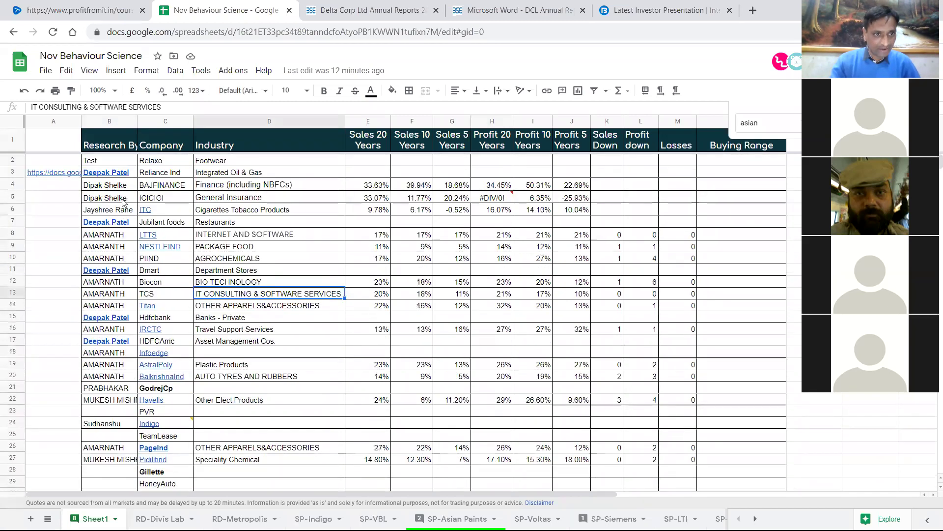
pyautogui.scroll(-1, 120, 202)
pyautogui.scroll(-2, 123, 295)
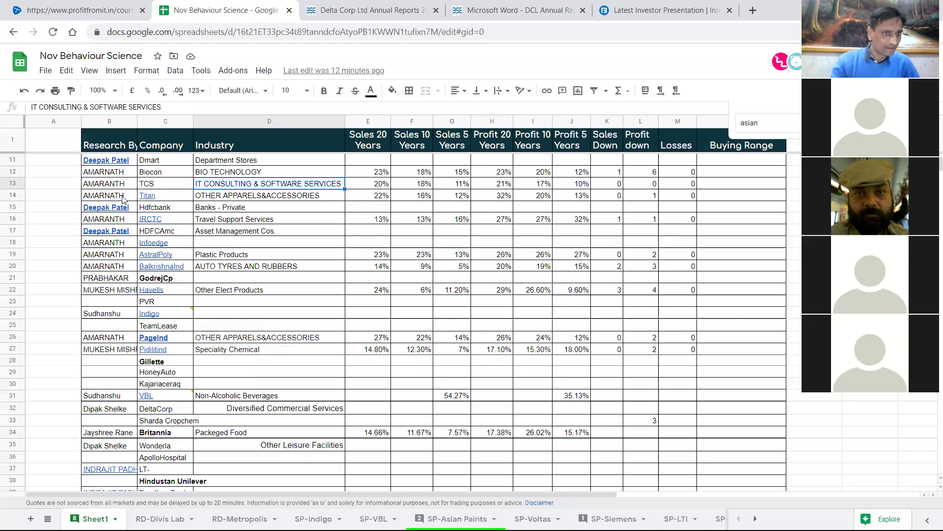
# Add a filter to the Sheet1 header row from Research By to Buying Range and sort Research By A to Z.
pyautogui.scroll(3, 126, 196)
pyautogui.click(116, 145)
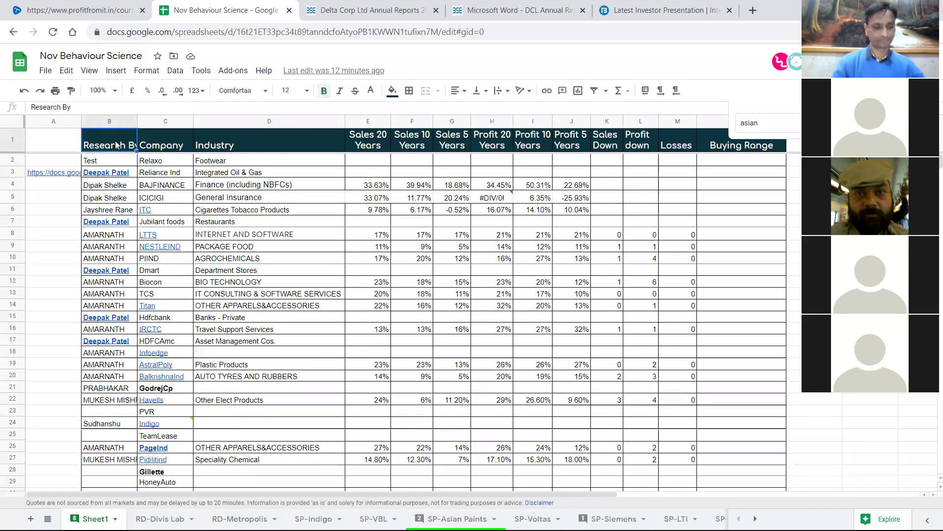
pyautogui.hotkey('ctrl', 'shift', 'Right')
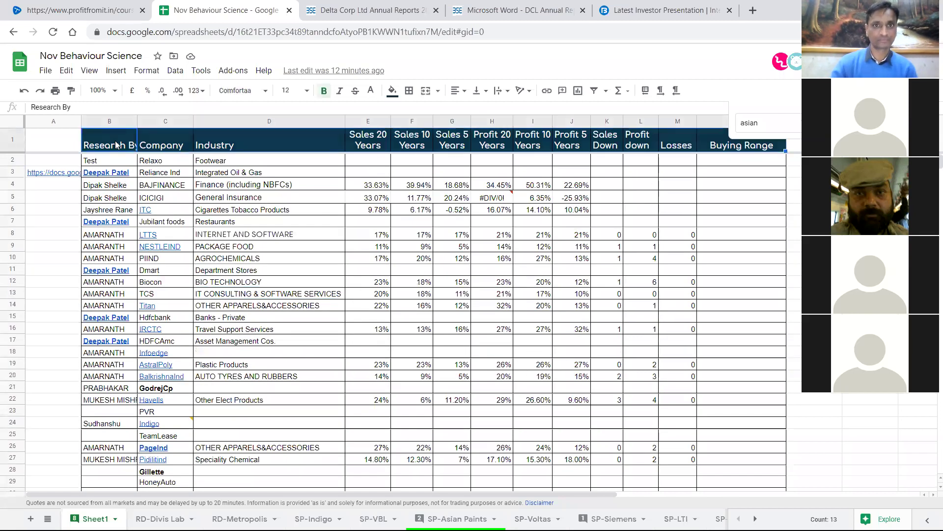
pyautogui.click(596, 91)
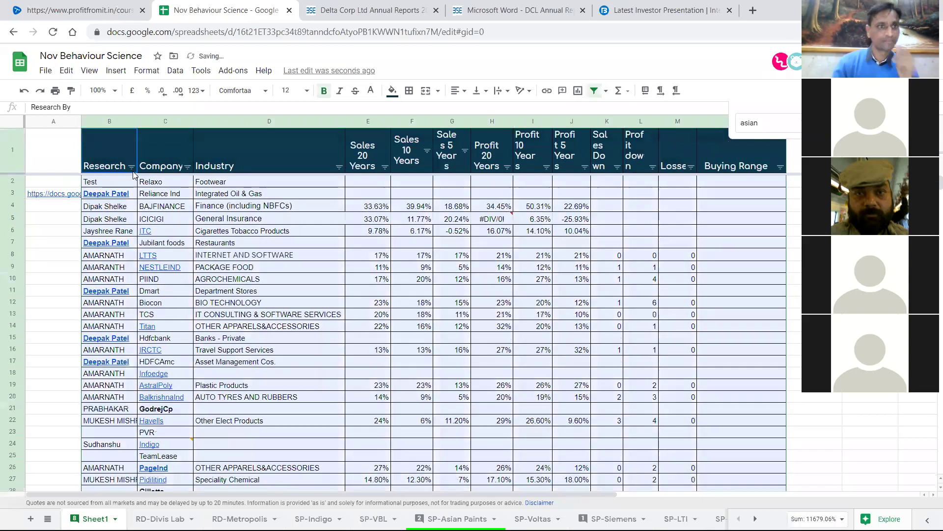
pyautogui.click(132, 168)
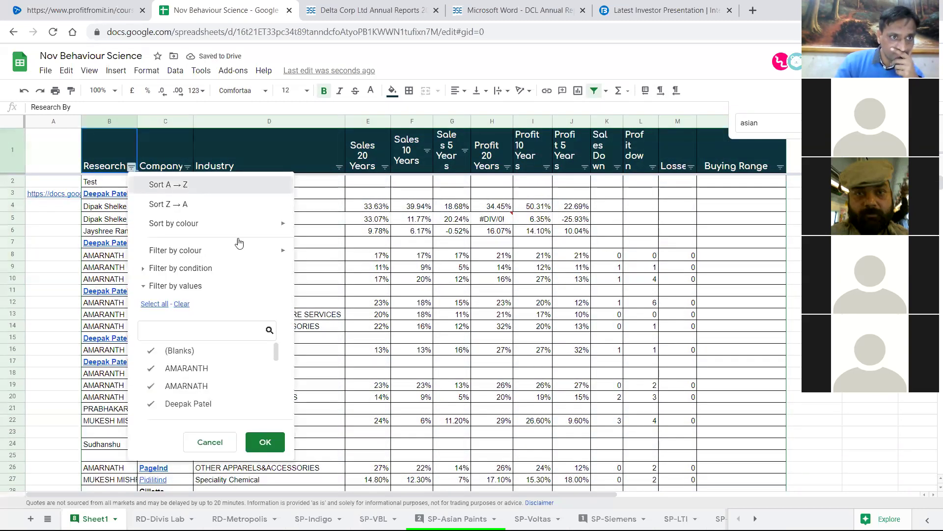
pyautogui.click(184, 188)
# Examine which companies are assigned to each researcher in the sorted list and select a cell in the LT- row.
pyautogui.click(216, 256)
pyautogui.scroll(-10, 196, 275)
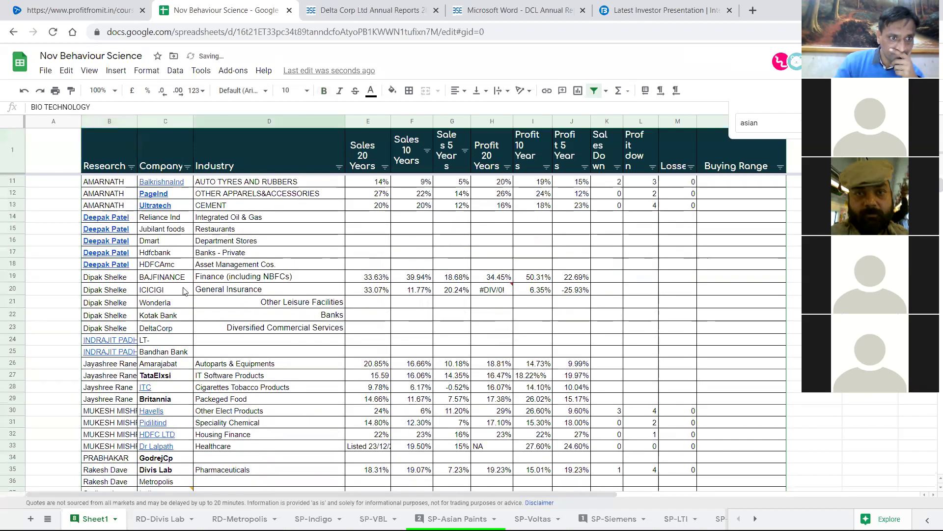
pyautogui.scroll(6, 109, 302)
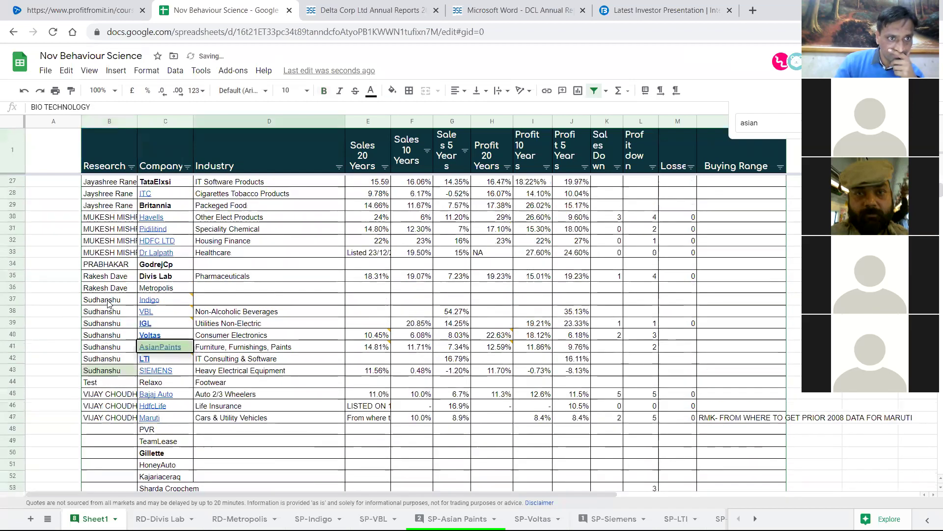
pyautogui.scroll(1, 109, 302)
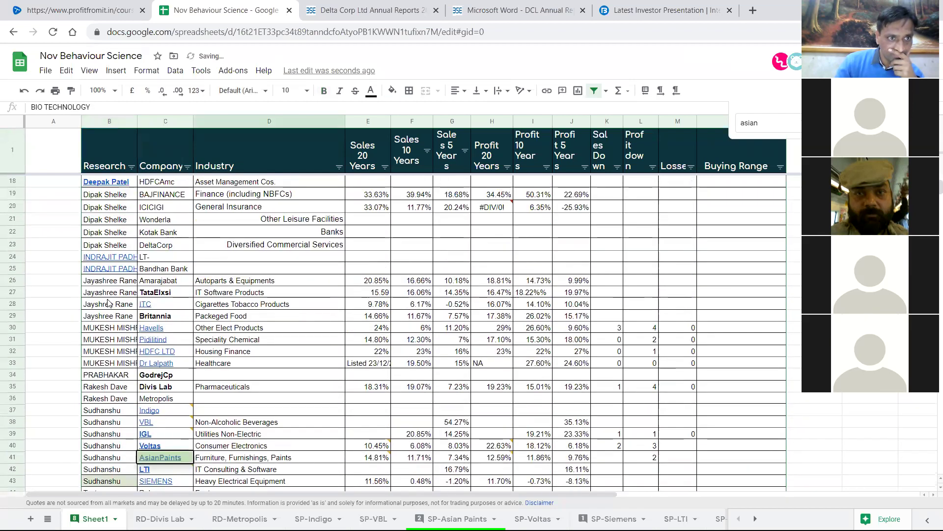
pyautogui.click(132, 259)
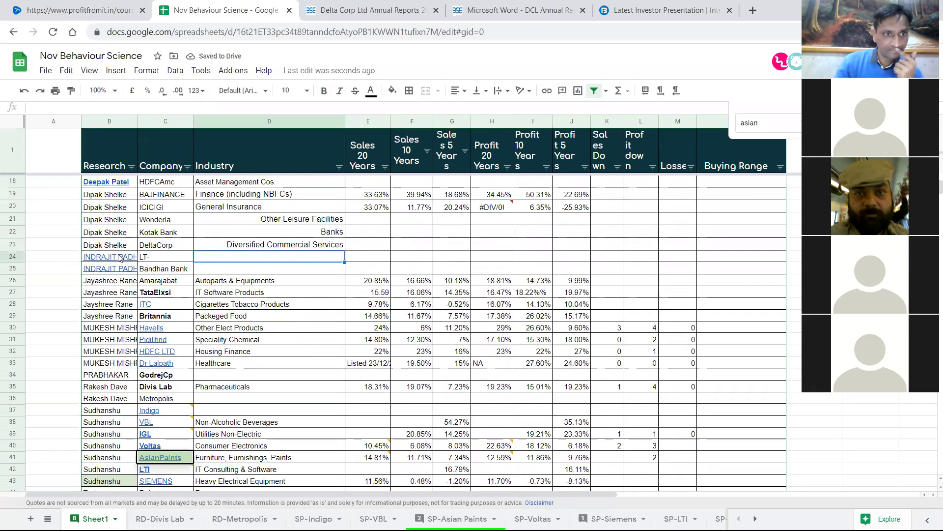
# Open the L&T analysis sheet and check the recent share prices and the 2017 bonus issue row.
pyautogui.click(130, 274)
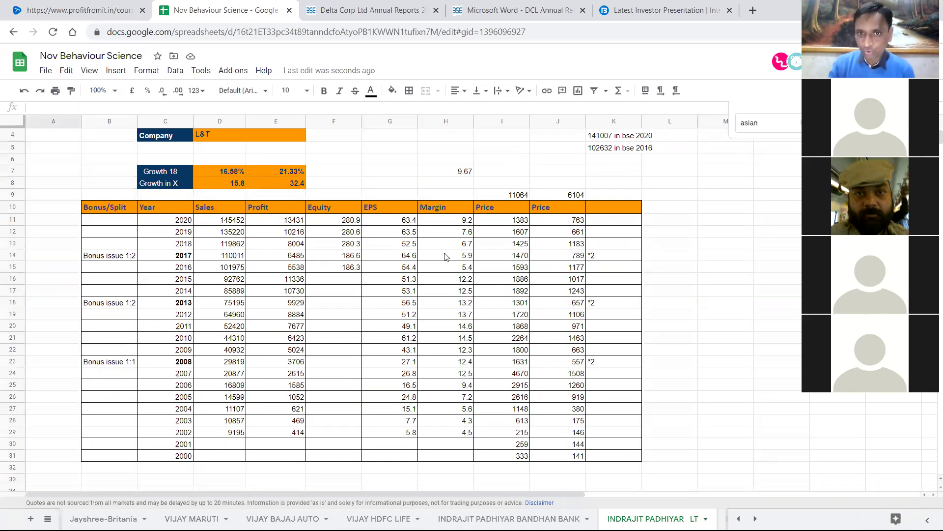
pyautogui.moveTo(522, 223); pyautogui.dragTo(585, 236)
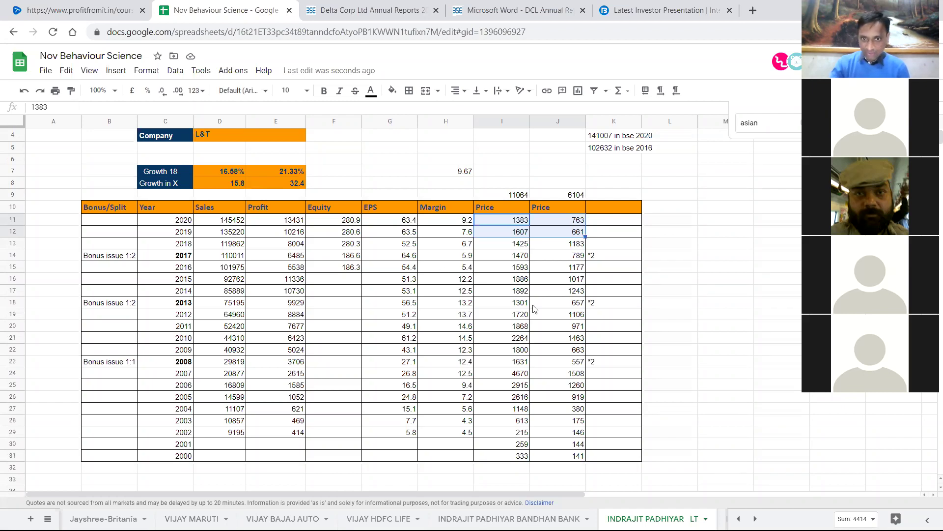
pyautogui.click(524, 290)
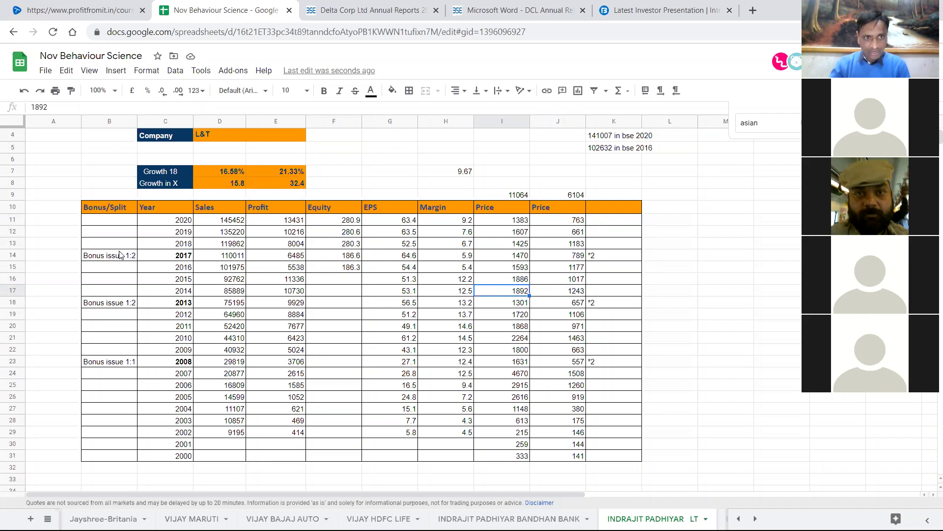
pyautogui.moveTo(120, 259); pyautogui.dragTo(616, 260)
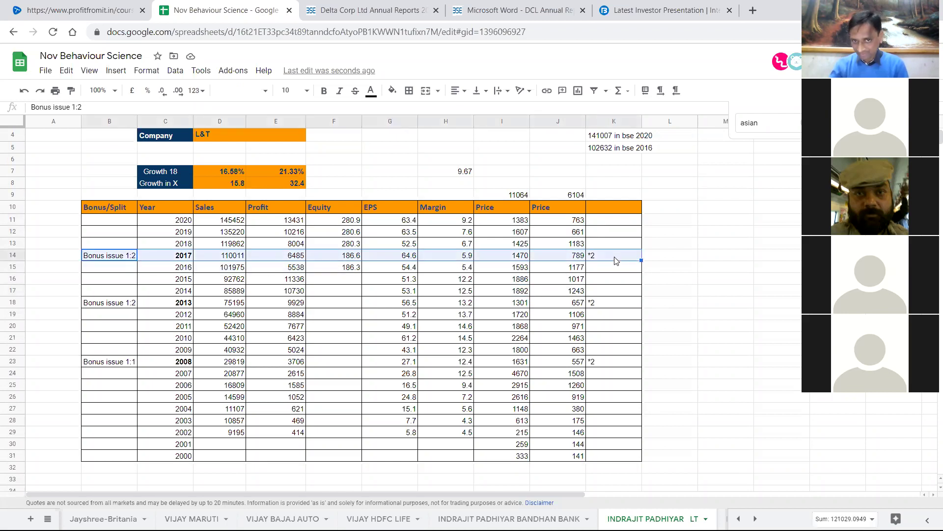
pyautogui.click(511, 303)
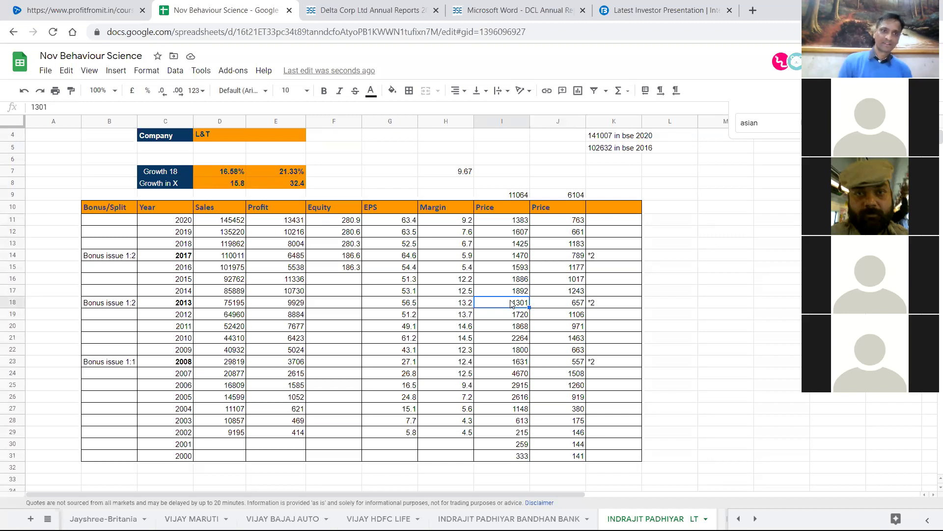
# Calculate the 10-year sales growth from 2010 to 2020 in cell D6 with =(D11/D21)^(1/10)-1.
pyautogui.click(234, 159)
pyautogui.write('=(')
pyautogui.press('Down')
pyautogui.press('Down')
pyautogui.press('Down')
pyautogui.press('Down')
pyautogui.press('Down')
pyautogui.press('Down')
pyautogui.press('Down')
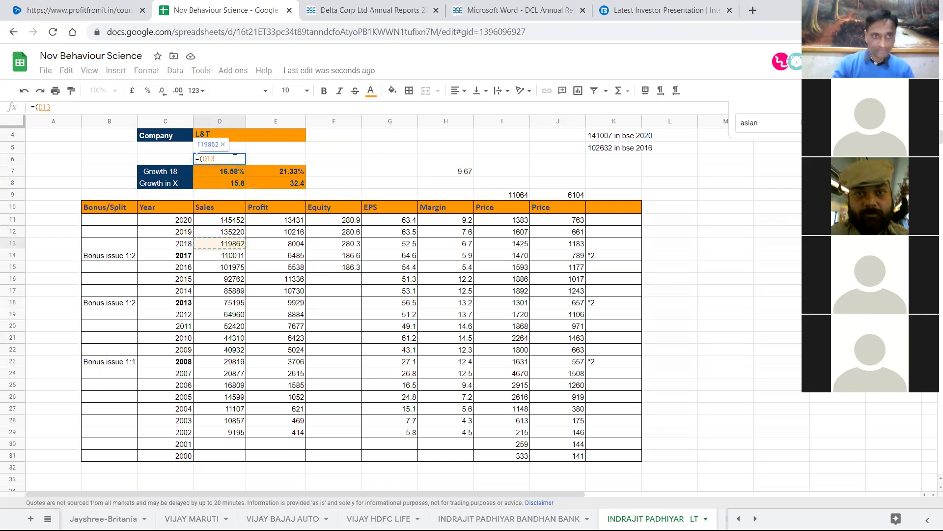
pyautogui.press('Up')
pyautogui.press('Up')
pyautogui.write('/')
pyautogui.press('Down')
pyautogui.press('Down')
pyautogui.press('Down')
pyautogui.press('Down')
pyautogui.press('Down')
pyautogui.press('Down')
pyautogui.press('Down')
pyautogui.press('Down')
pyautogui.press('Down')
pyautogui.press('Down')
pyautogui.press('Down')
pyautogui.press('Down')
pyautogui.press('Down')
pyautogui.press('Down')
pyautogui.press('Down')
pyautogui.press('Down')
pyautogui.press('Up')
pyautogui.write(')^(1/')
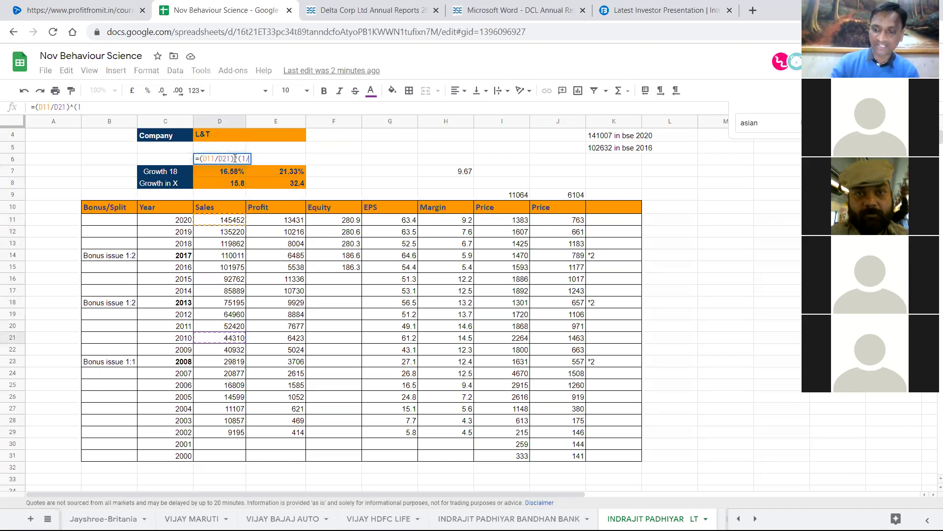
pyautogui.write('10)-1')
pyautogui.press('Return')
# Format the 10-year sales growth in D6 as a percentage with one decimal place.
pyautogui.press('Up')
pyautogui.click(195, 90)
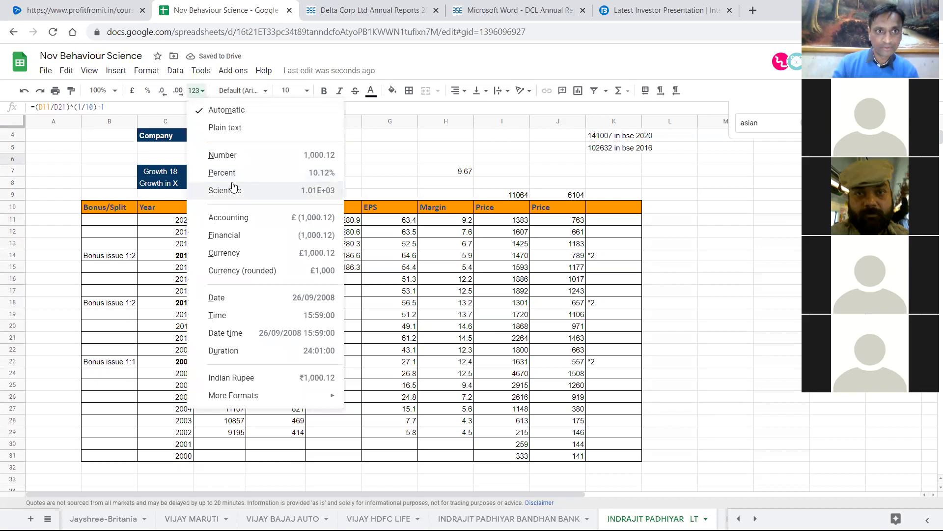
pyautogui.click(222, 173)
pyautogui.click(162, 91)
pyautogui.click(357, 173)
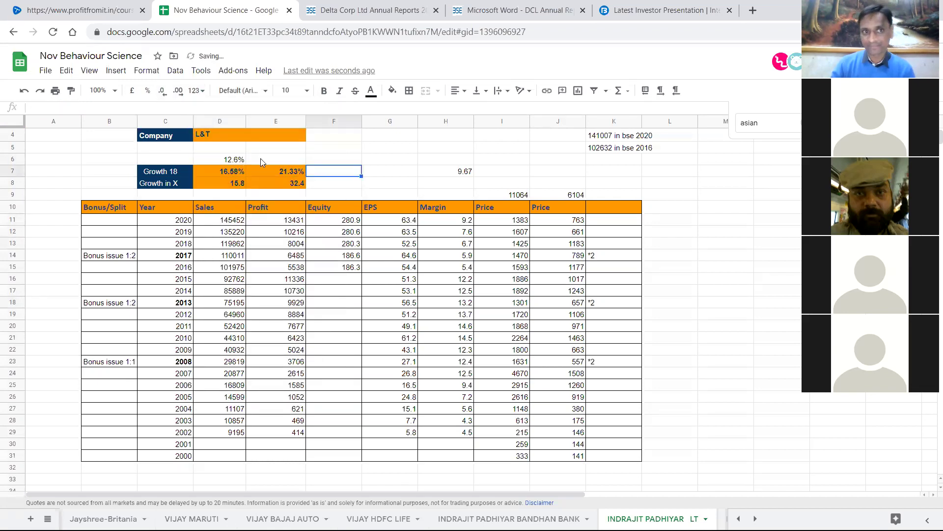
# Copy the 10-year growth formula from D6 to E6 for the Profit column.
pyautogui.click(231, 158)
pyautogui.hotkey('ctrl', 'c')
pyautogui.press('Right')
pyautogui.hotkey('ctrl', 'v')
pyautogui.press('Left')
pyautogui.press('Right')
pyautogui.press('Right')
pyautogui.press('Right')
pyautogui.press('Left')
pyautogui.press('Left')
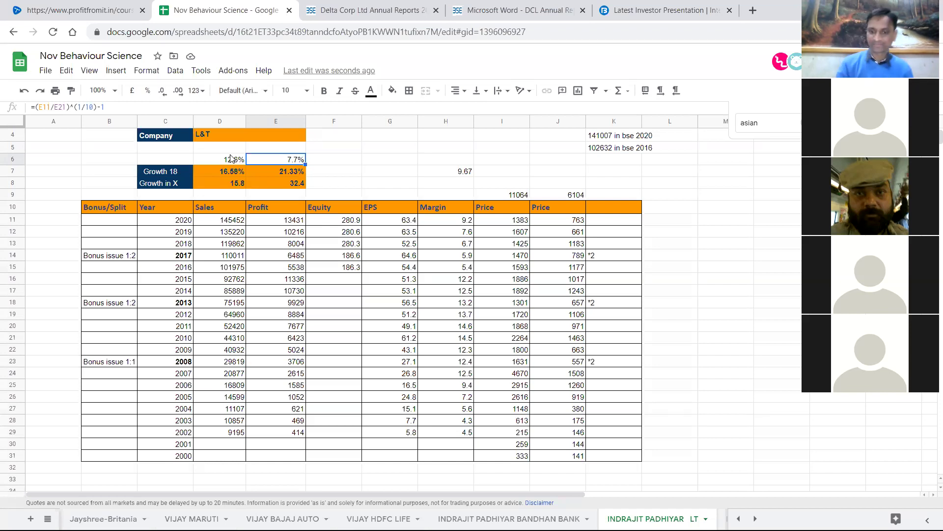
# Copy the Growth 18 label to the row above it and change the copied text to Growth 10.
pyautogui.press('Left')
pyautogui.press('Down')
pyautogui.press('Left')
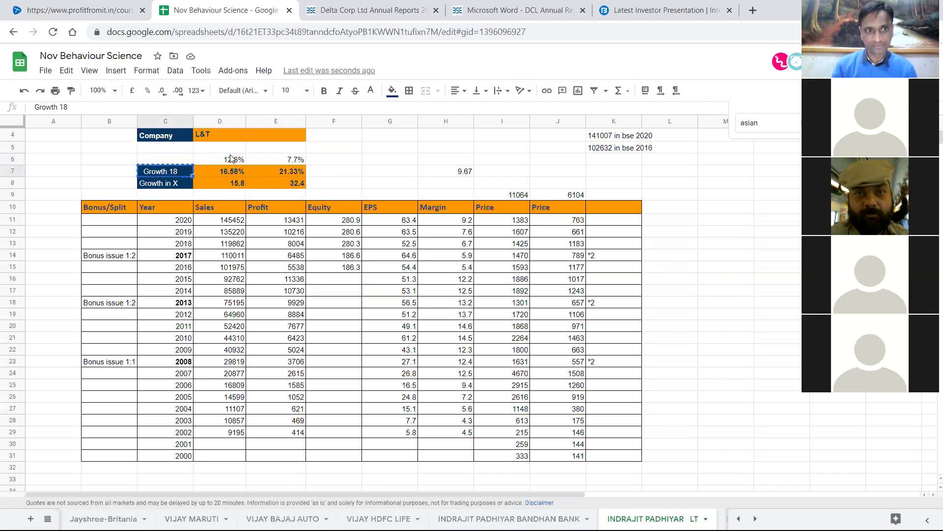
pyautogui.press('Up')
pyautogui.hotkey('ctrl', 'v')
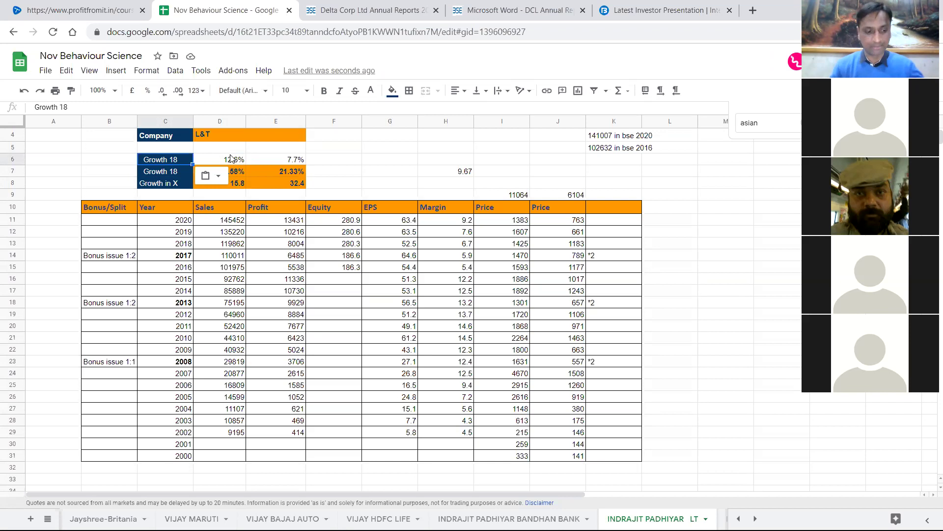
pyautogui.press('Return')
pyautogui.press('BackSpace')
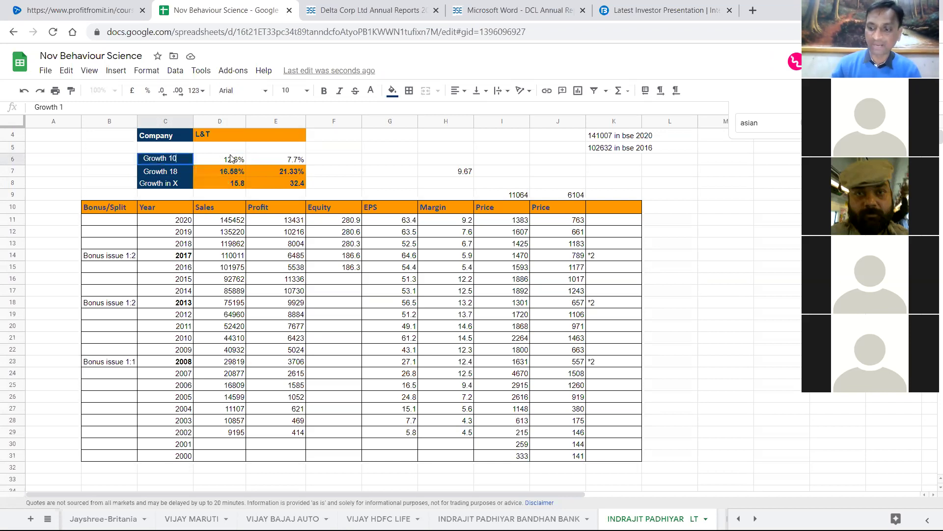
pyautogui.write('0')
pyautogui.press('Return')
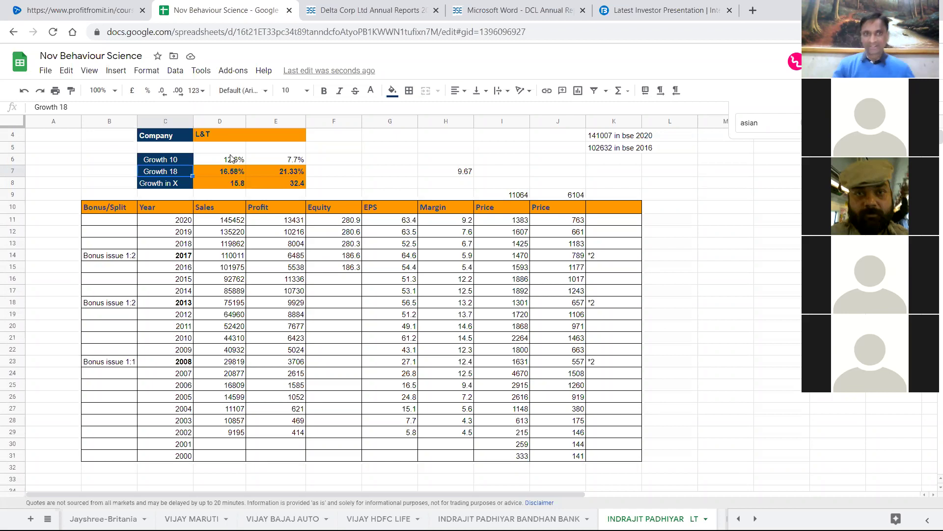
# Enter 5 in cell C5 as the label for the 5-year growth row.
pyautogui.click(231, 158)
pyautogui.click(179, 149)
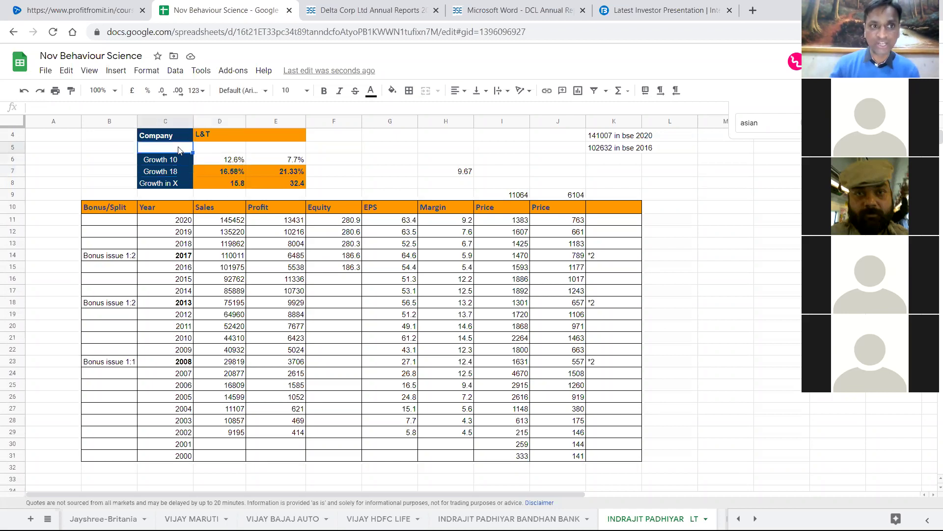
pyautogui.write('5')
pyautogui.press('Return')
# Calculate the 5-year sales growth from 2015 to 2020 in cell D5 with =(D11/D16)^(1/5)-1.
pyautogui.press('Left')
pyautogui.press('Down')
pyautogui.press('Up')
pyautogui.press('Up')
pyautogui.press('Right')
pyautogui.press('Right')
pyautogui.write('=(')
pyautogui.press('Left')
pyautogui.press('Left')
pyautogui.press('Left')
pyautogui.press('Down')
pyautogui.press('Down')
pyautogui.press('Down')
pyautogui.press('Down')
pyautogui.press('Down')
pyautogui.press('Down')
pyautogui.press('Right')
pyautogui.press('Right')
pyautogui.press('Right')
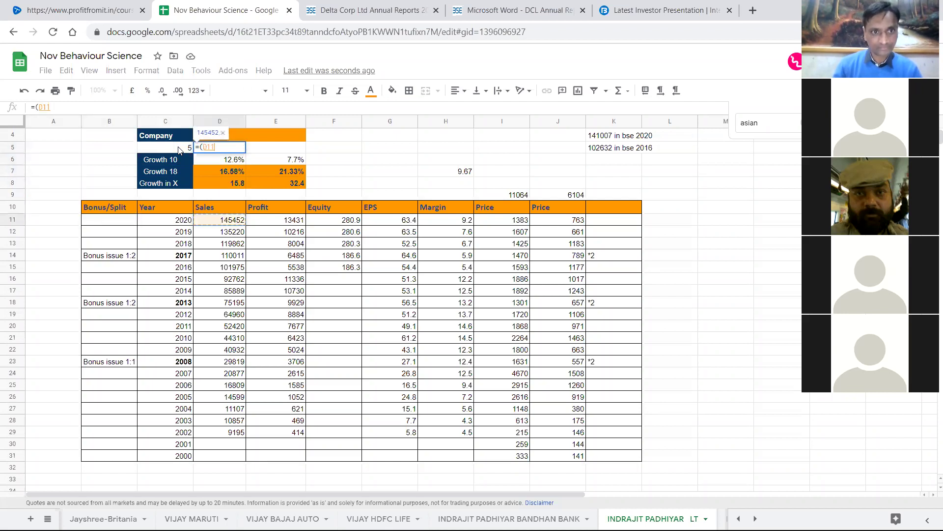
pyautogui.write('/')
pyautogui.press('Down')
pyautogui.press('Down')
pyautogui.press('Down')
pyautogui.press('Down')
pyautogui.press('Down')
pyautogui.press('Down')
pyautogui.press('Down')
pyautogui.press('Down')
pyautogui.press('Down')
pyautogui.press('Down')
pyautogui.press('Down')
pyautogui.press('Down')
pyautogui.press('Down')
pyautogui.press('Down')
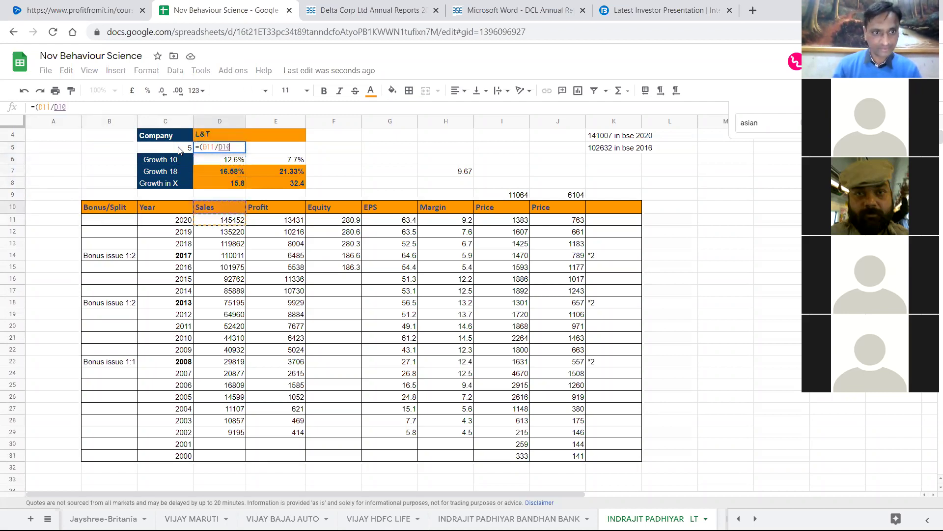
pyautogui.press('Up')
pyautogui.press('Up')
pyautogui.press('Up')
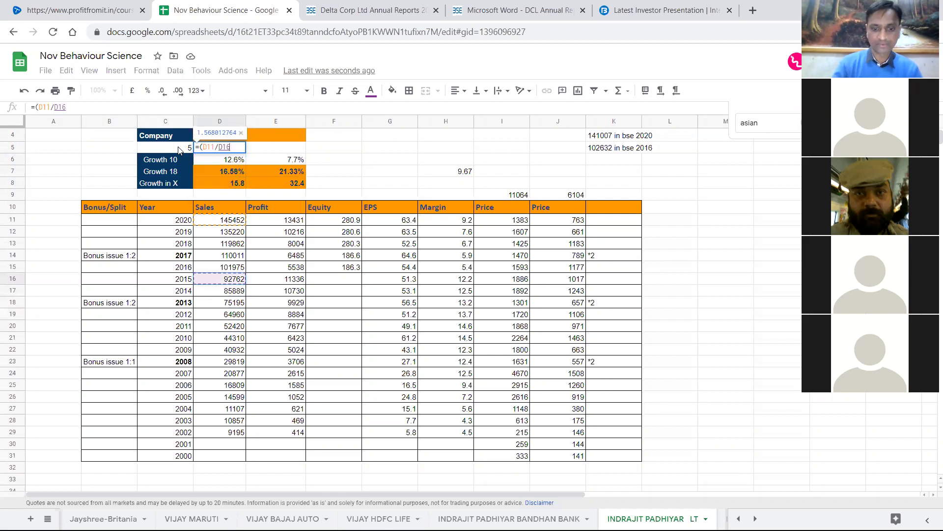
pyautogui.write(')^(1/5)-1')
pyautogui.press('Return')
# Format the 5-year sales growth in D5 as a percentage with one decimal place.
pyautogui.click(218, 150)
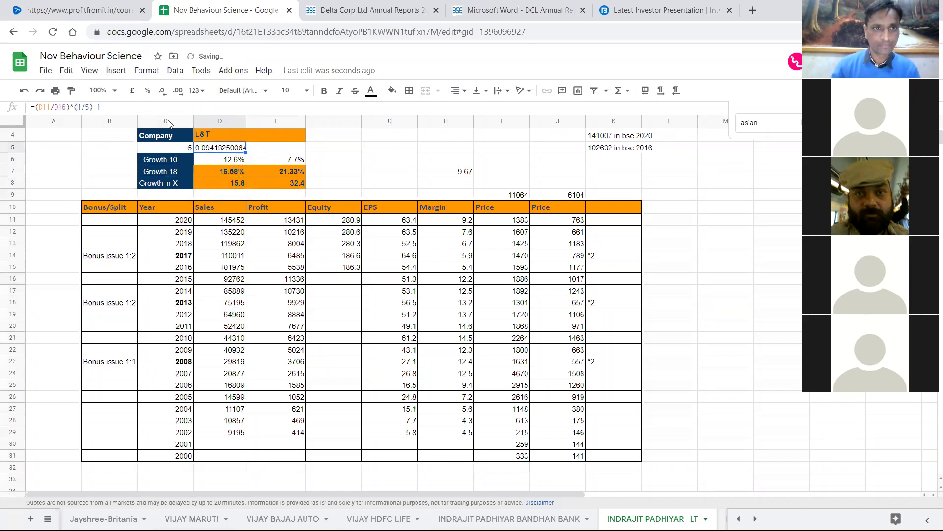
pyautogui.click(195, 91)
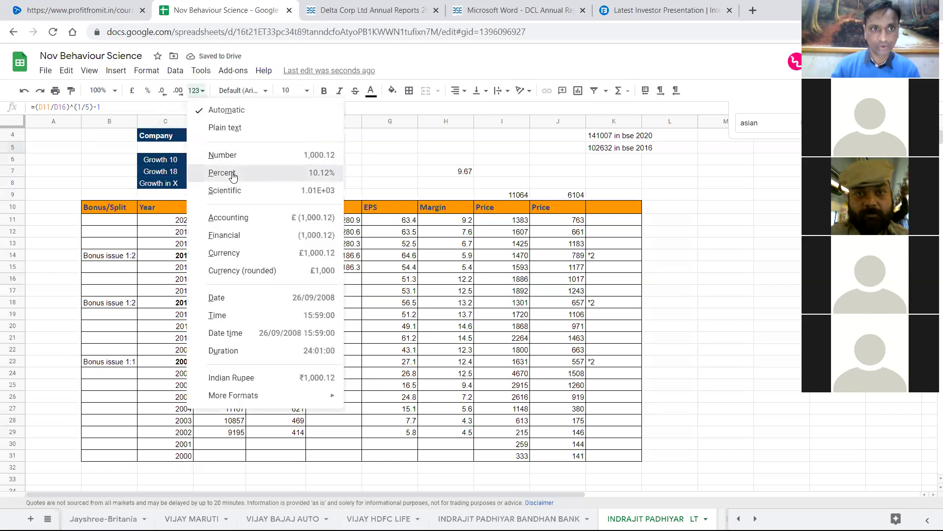
pyautogui.click(233, 174)
pyautogui.click(160, 90)
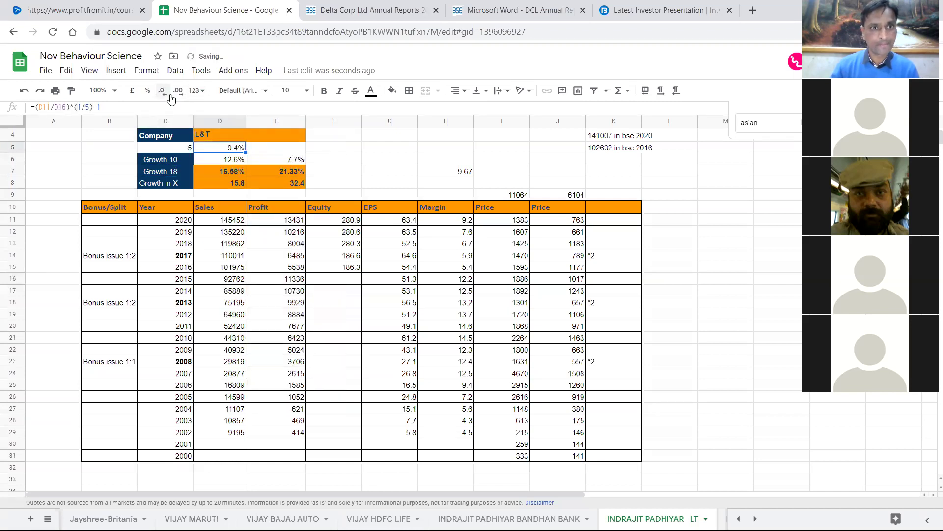
# Copy the 5-year growth formula from D5 to E5 for the Profit column.
pyautogui.press('Right')
pyautogui.hotkey('ctrl', 'v')
pyautogui.press('Right')
pyautogui.click(237, 150)
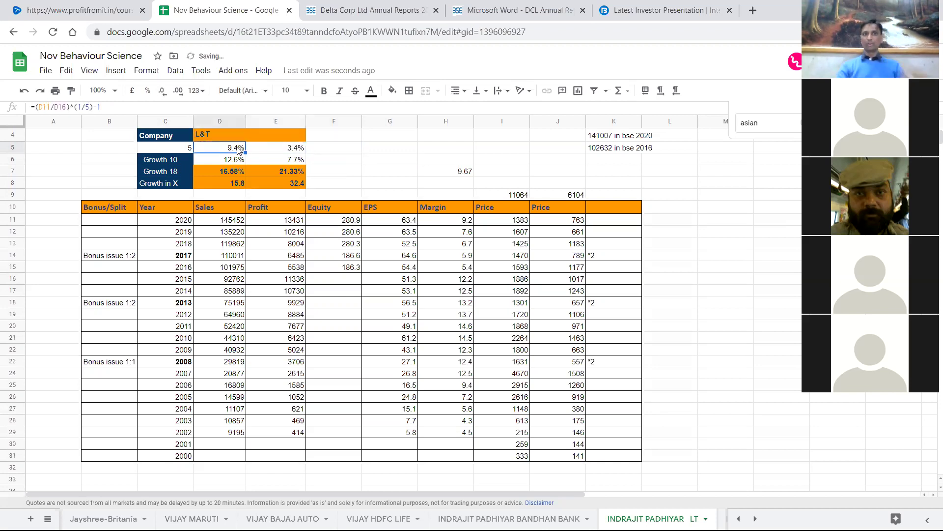
pyautogui.press('Left')
pyautogui.press('Down')
pyautogui.press('Down')
pyautogui.press('Down')
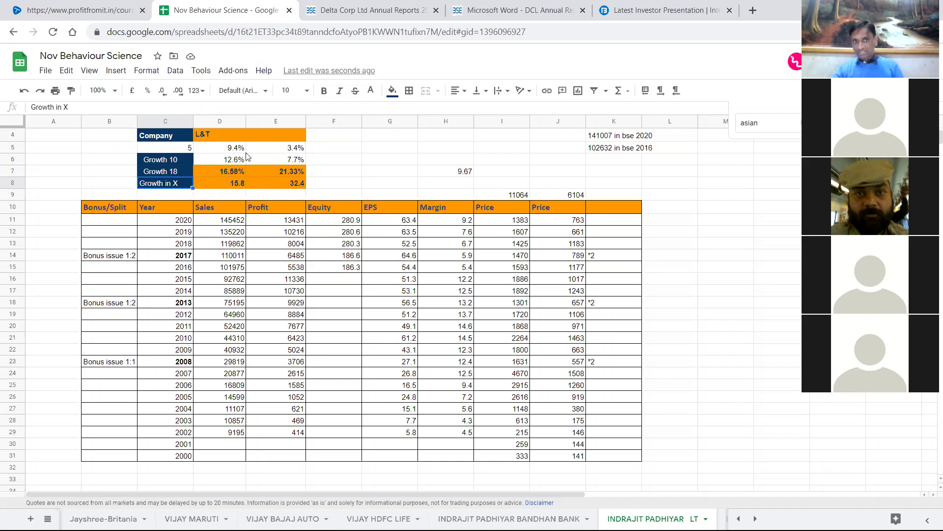
# Examine L&T's 5-year growth rates and its yearly profit, margin, sales and equity figures.
pyautogui.moveTo(243, 153); pyautogui.dragTo(290, 153)
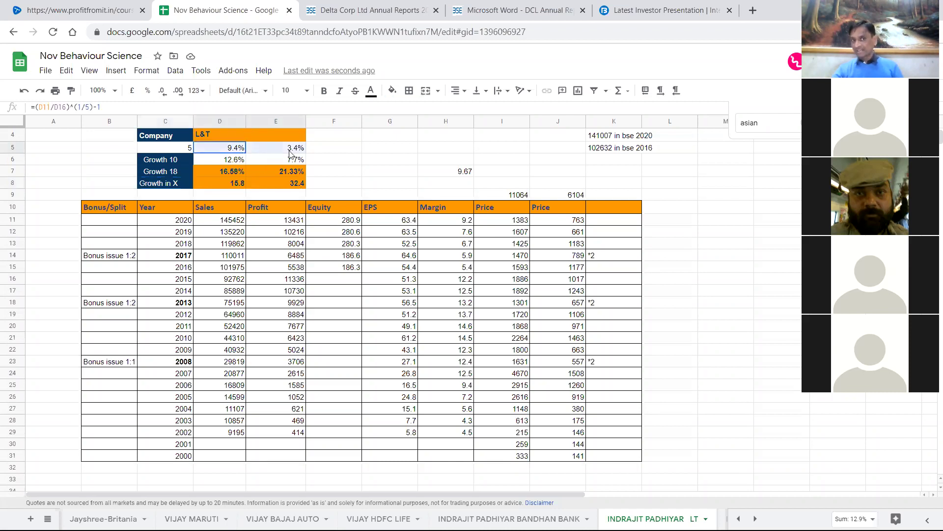
pyautogui.click(395, 303)
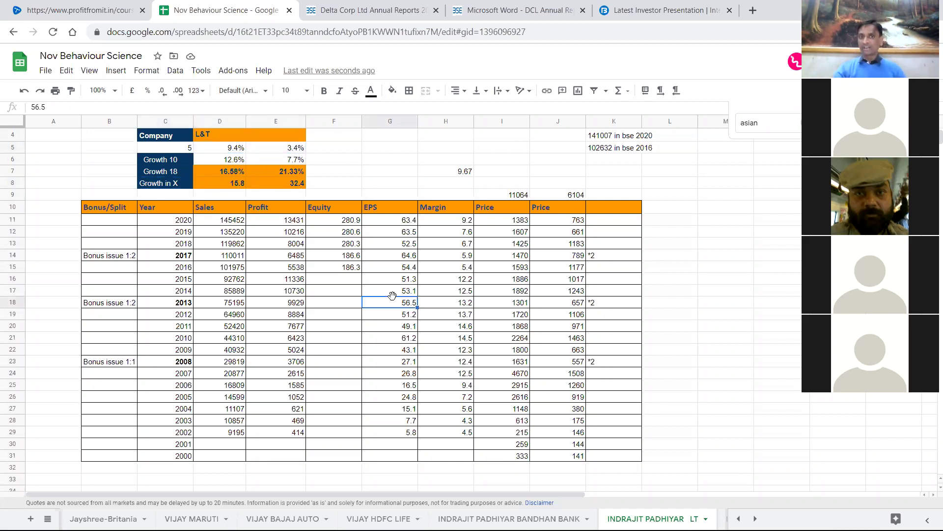
pyautogui.moveTo(295, 220); pyautogui.dragTo(296, 439)
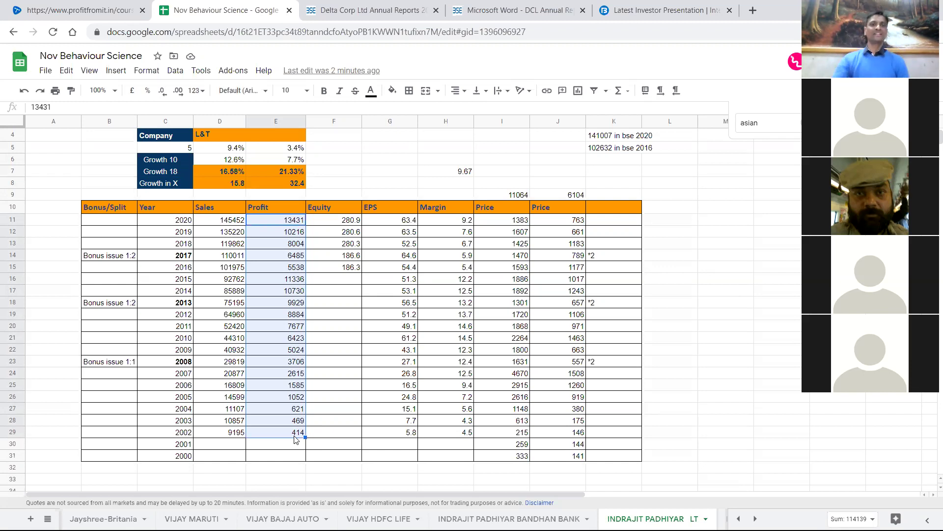
pyautogui.click(422, 300)
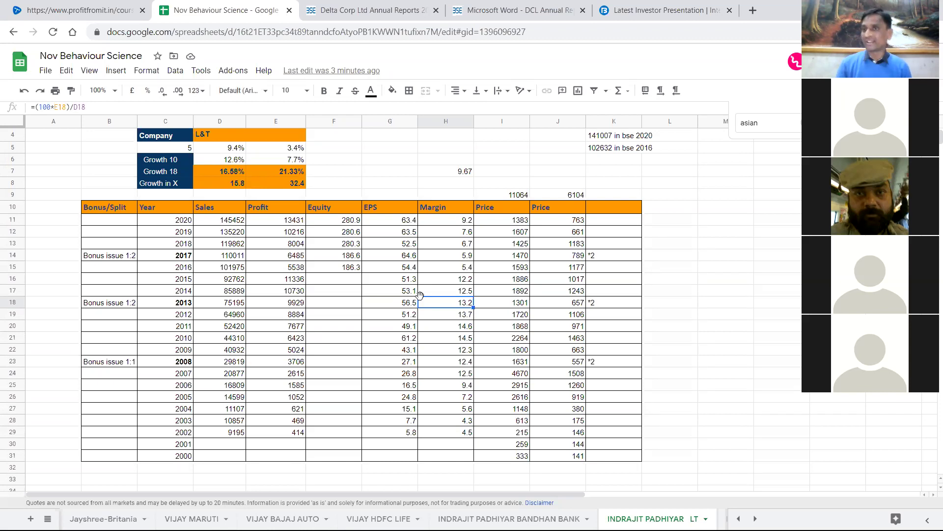
pyautogui.click(234, 223)
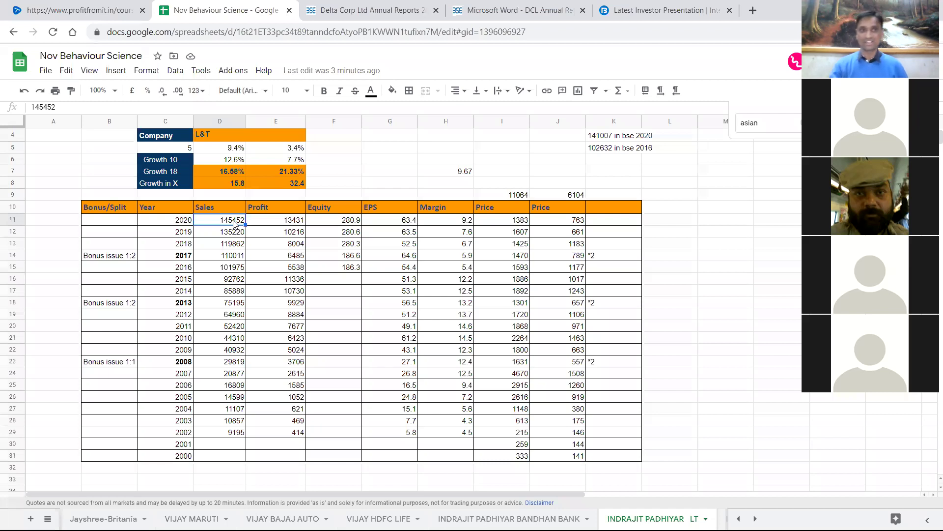
pyautogui.click(358, 352)
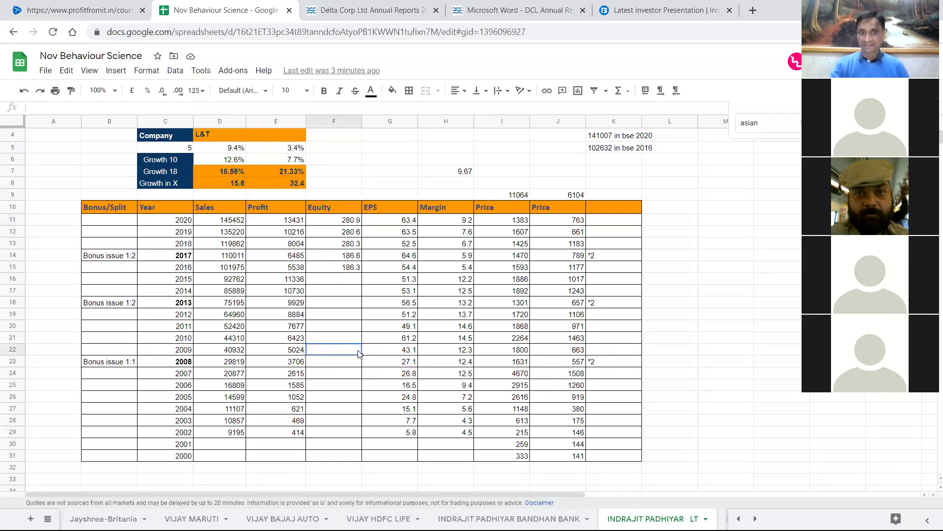
pyautogui.moveTo(352, 223); pyautogui.dragTo(361, 423)
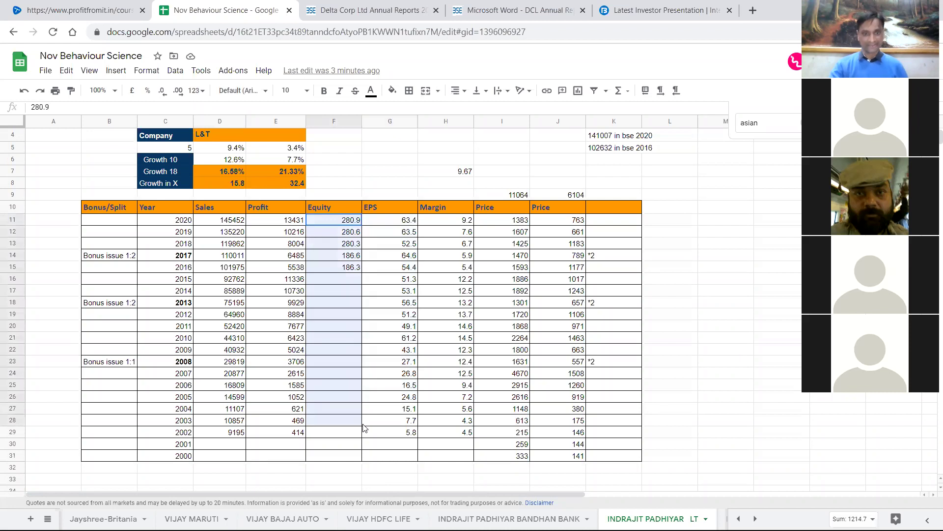
pyautogui.click(489, 423)
# Check the BSE note for 2020 against the 2020 sales entry and briefly view Delta Corp's BSE annual reports page.
pyautogui.scroll(2, 271, 250)
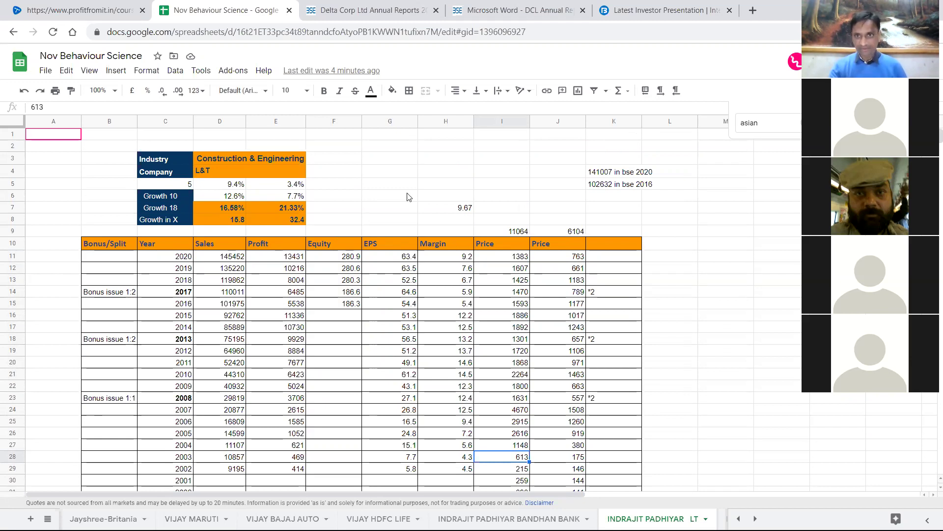
pyautogui.click(612, 173)
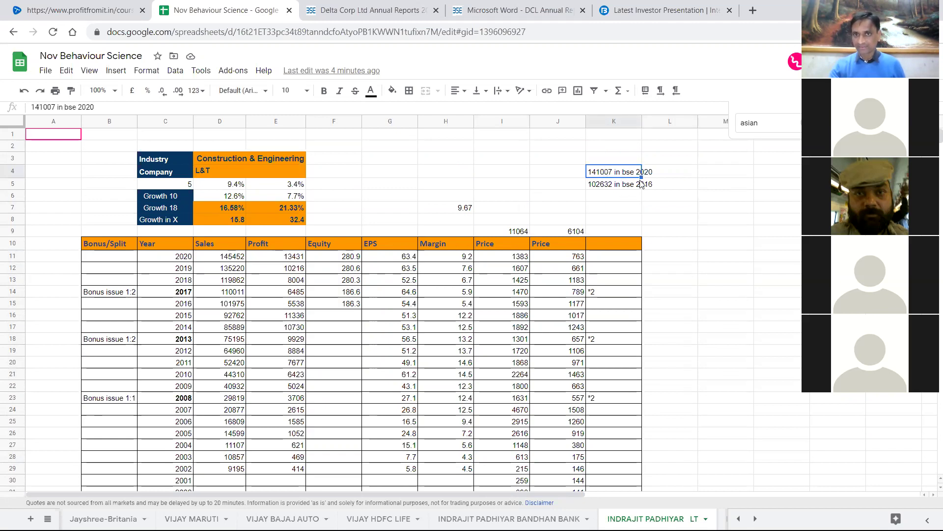
pyautogui.click(229, 258)
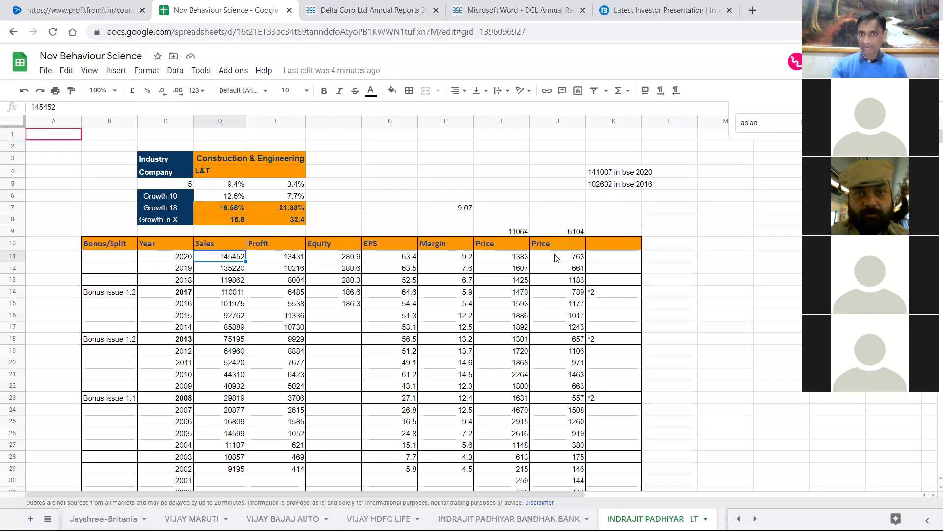
pyautogui.click(343, 14)
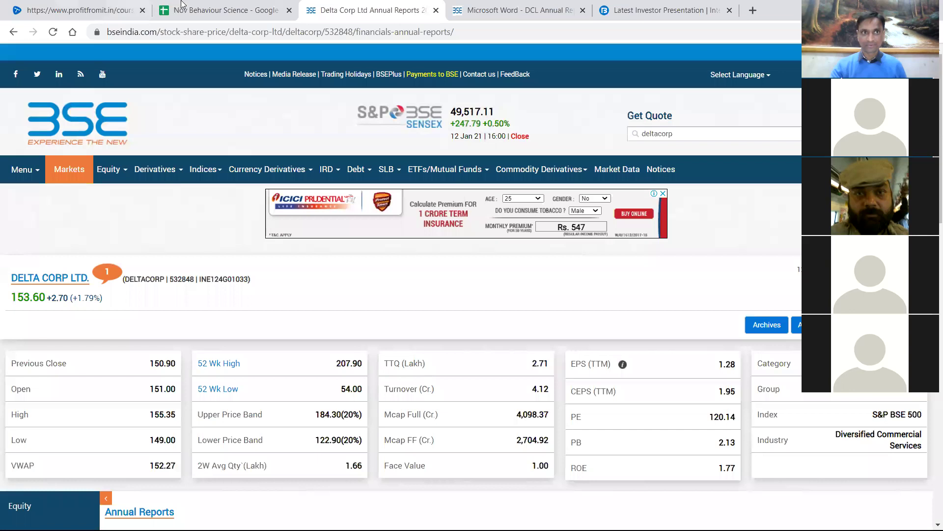
pyautogui.click(182, 5)
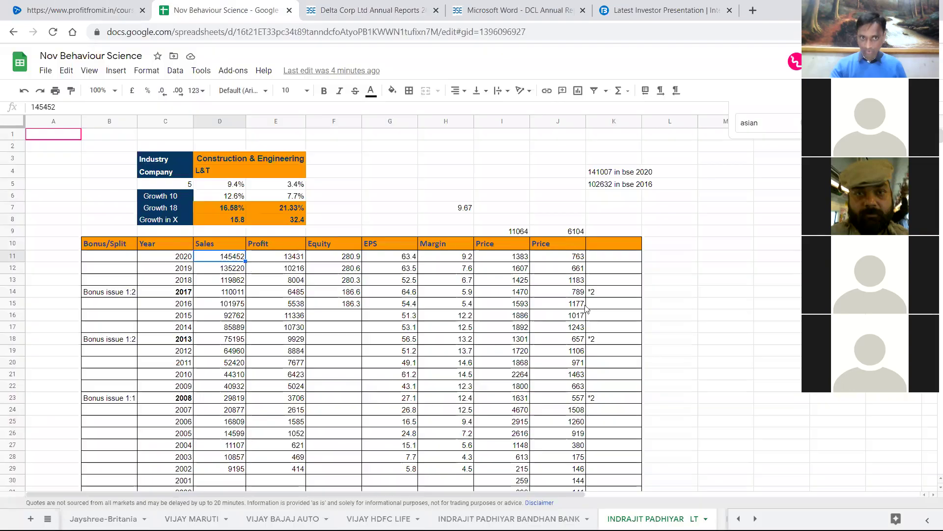
# Compare the BSE 2020 note with L&T's 2020 sales, and check its 2019 margin, 2017 equity, 2013 profit and 2013 bonus entries.
pyautogui.click(338, 344)
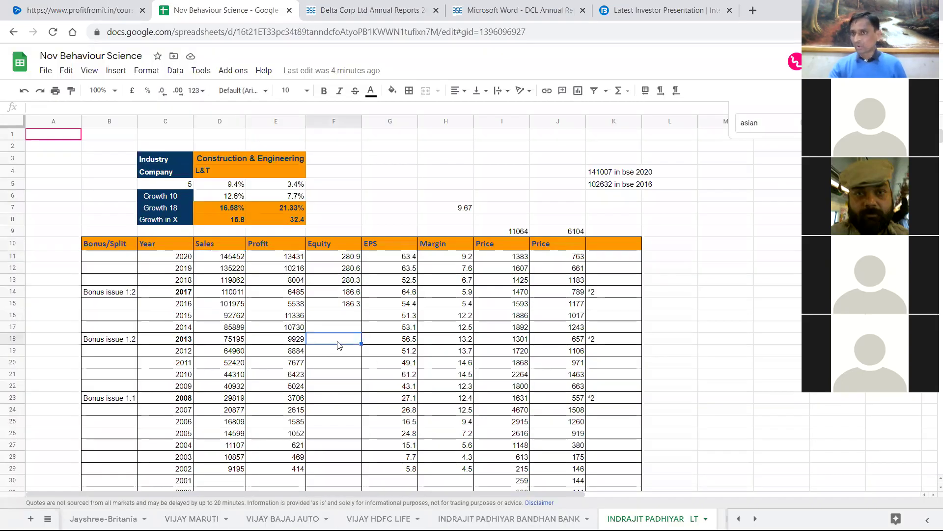
pyautogui.click(617, 172)
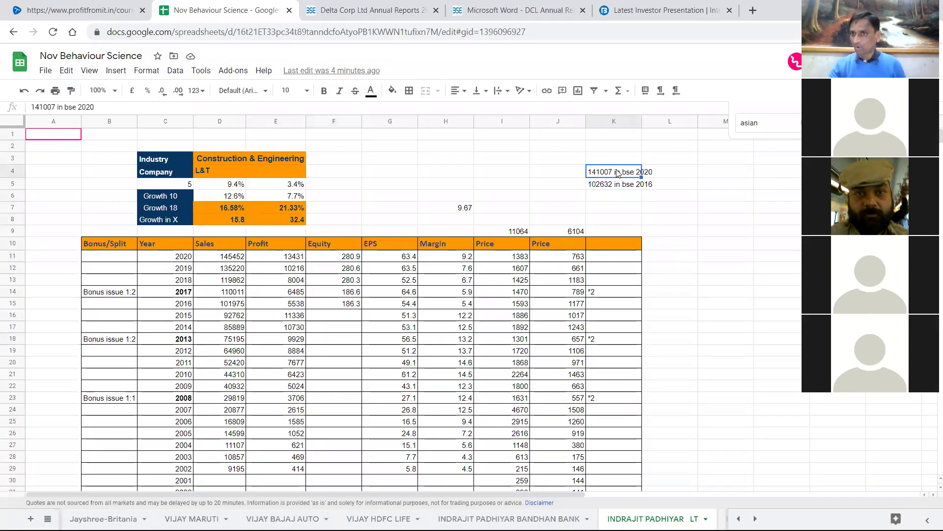
pyautogui.click(215, 257)
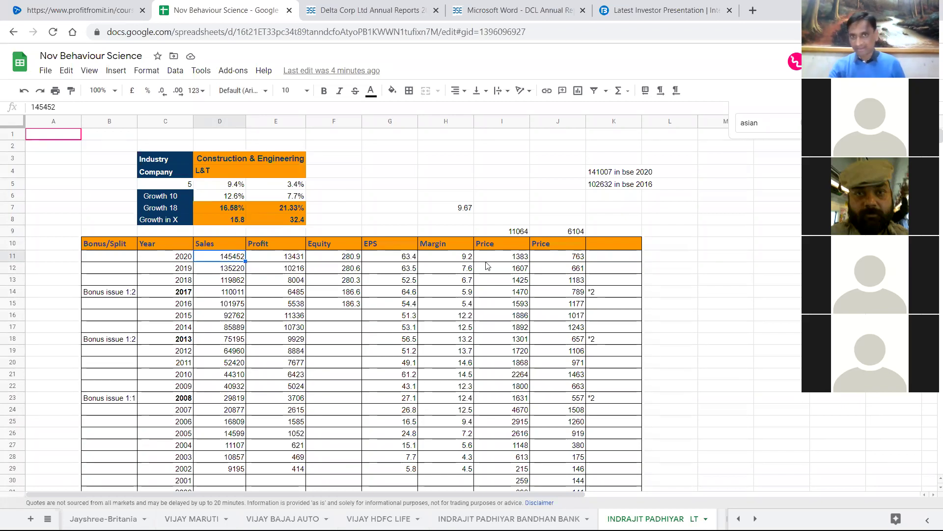
pyautogui.click(613, 177)
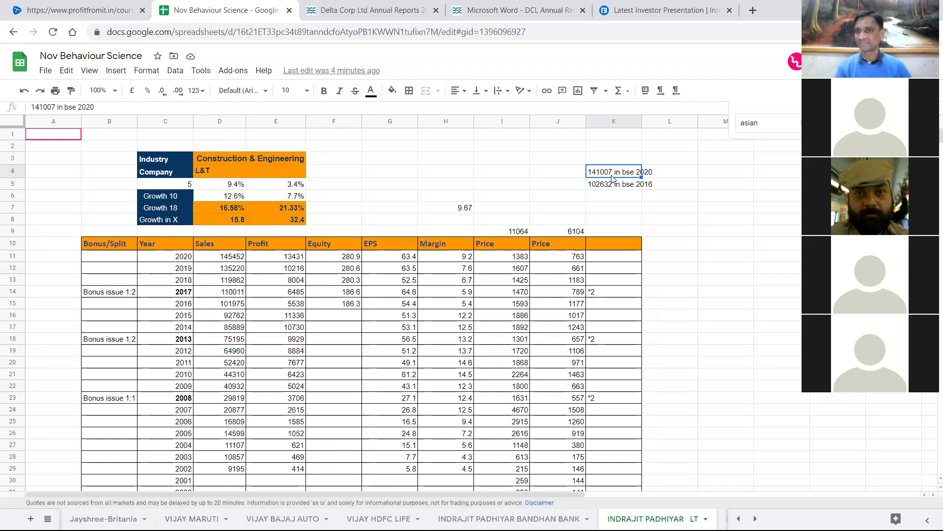
pyautogui.click(469, 270)
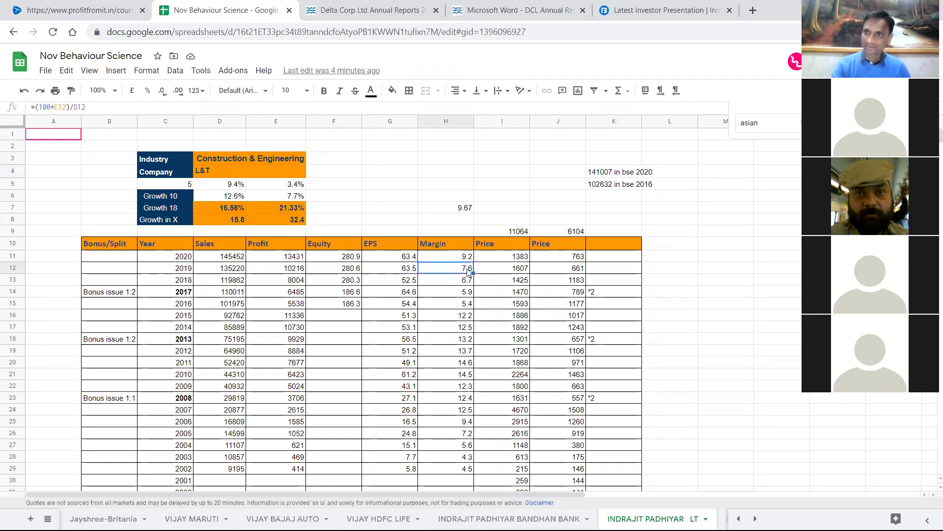
pyautogui.click(347, 293)
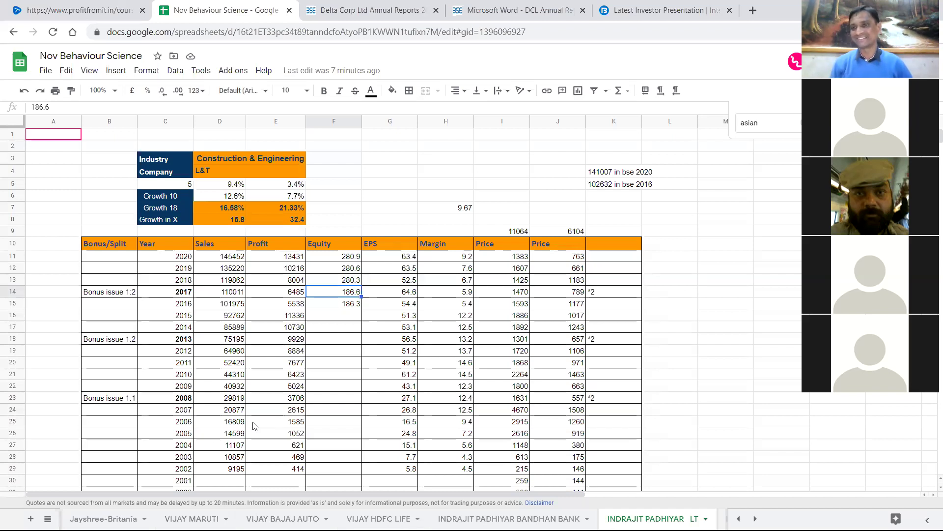
pyautogui.click(260, 340)
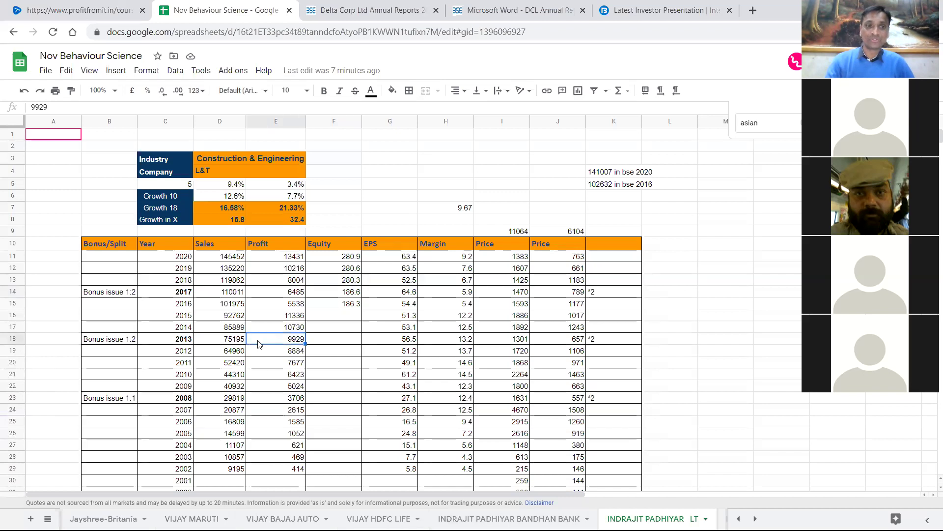
pyautogui.click(114, 344)
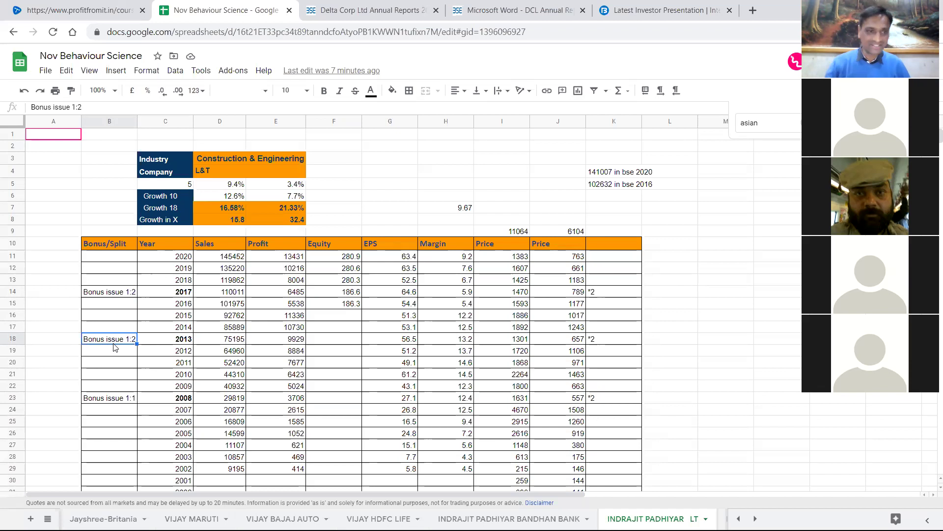
# Open Sheet1 and review the companies, industries and growth figures listed for each researcher.
pyautogui.click(48, 518)
pyautogui.scroll(10, 73, 441)
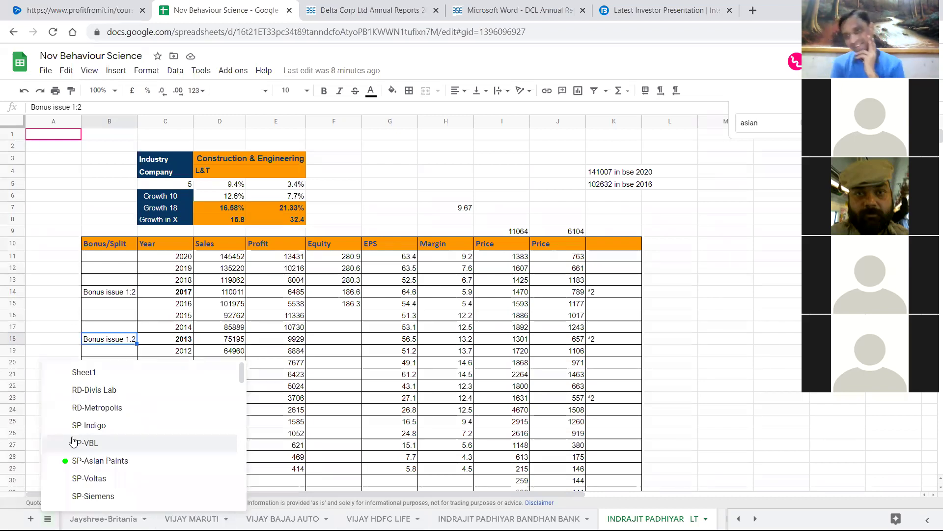
pyautogui.click(84, 373)
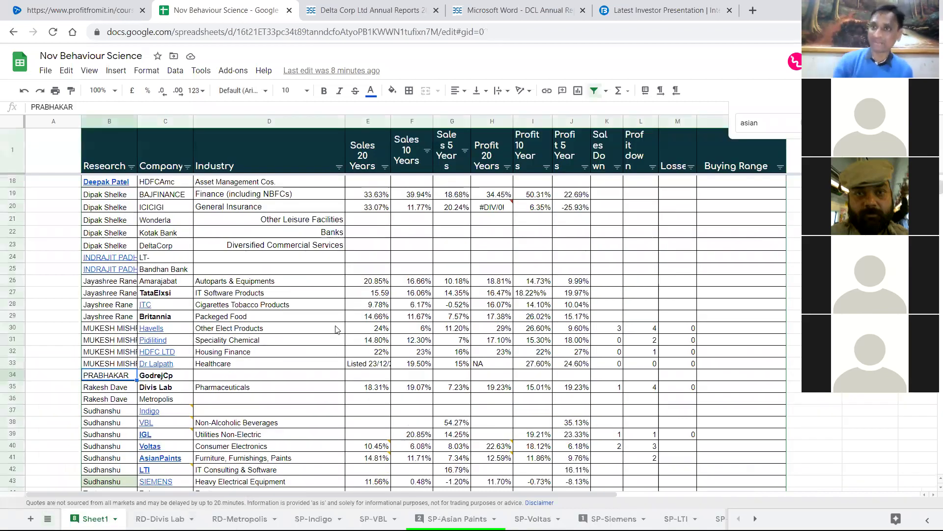
pyautogui.click(337, 330)
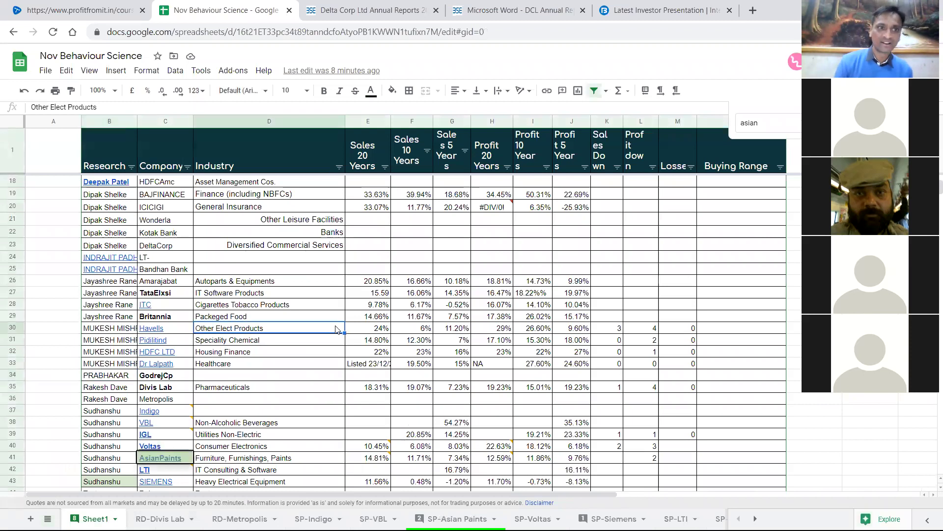
pyautogui.scroll(3, 235, 255)
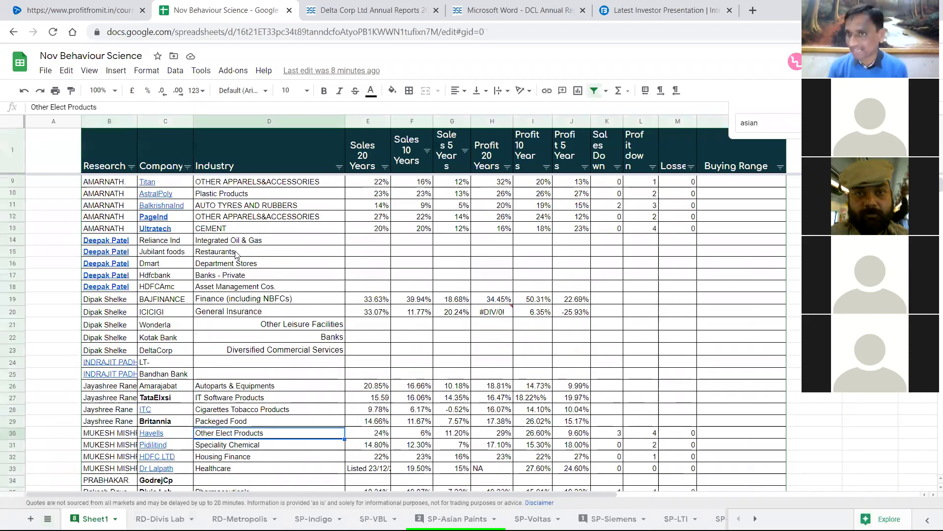
pyautogui.scroll(2, 236, 254)
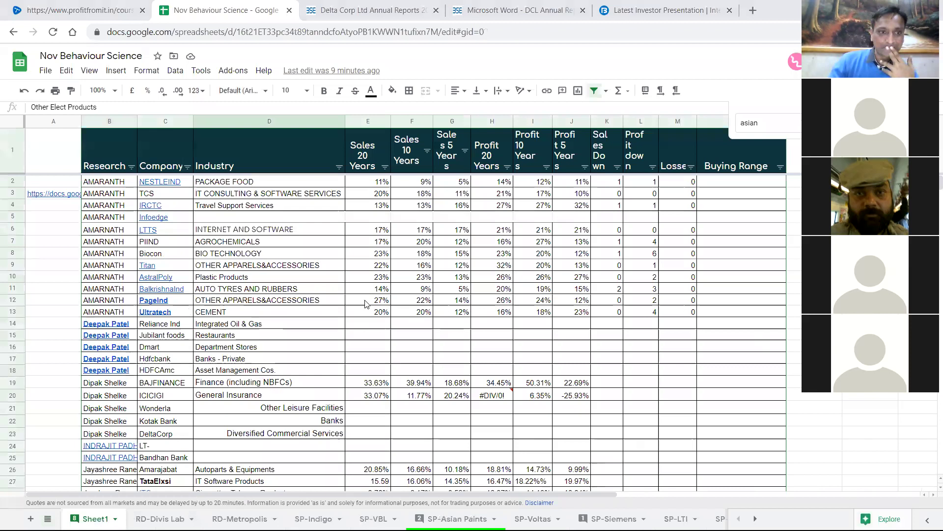
# Check the growth coverage of the five companies from Reliance Ind to HDFCAmc and ICICIGI's 10-year sales growth.
pyautogui.scroll(-2, 344, 310)
pyautogui.moveTo(160, 252); pyautogui.dragTo(160, 299)
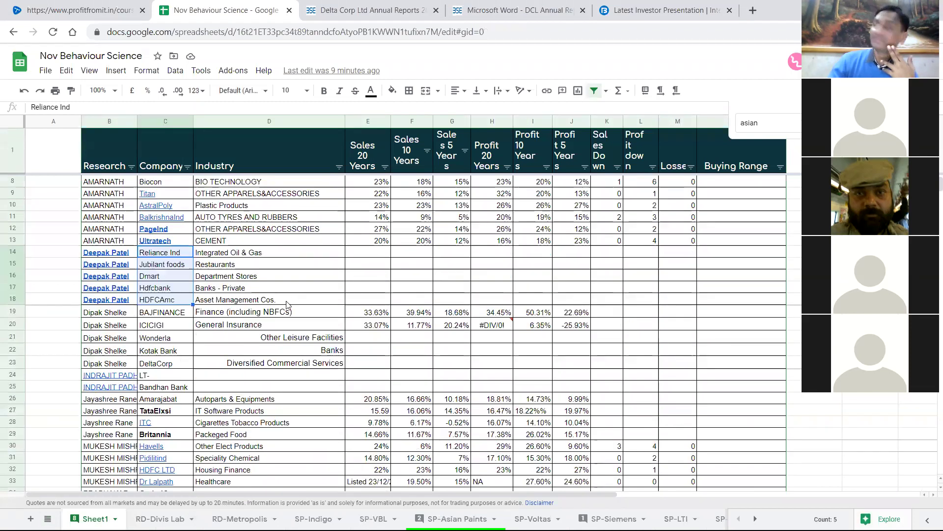
pyautogui.click(288, 300)
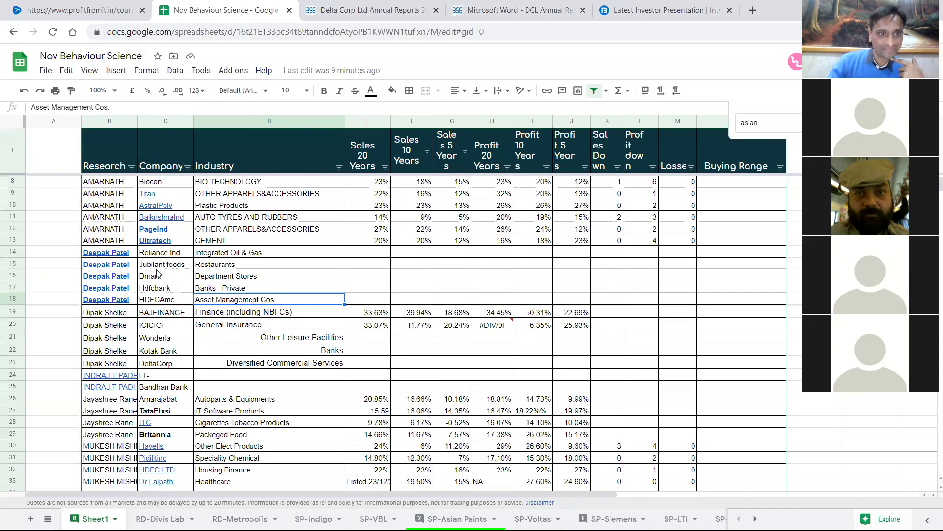
pyautogui.click(422, 324)
pyautogui.scroll(2, 309, 313)
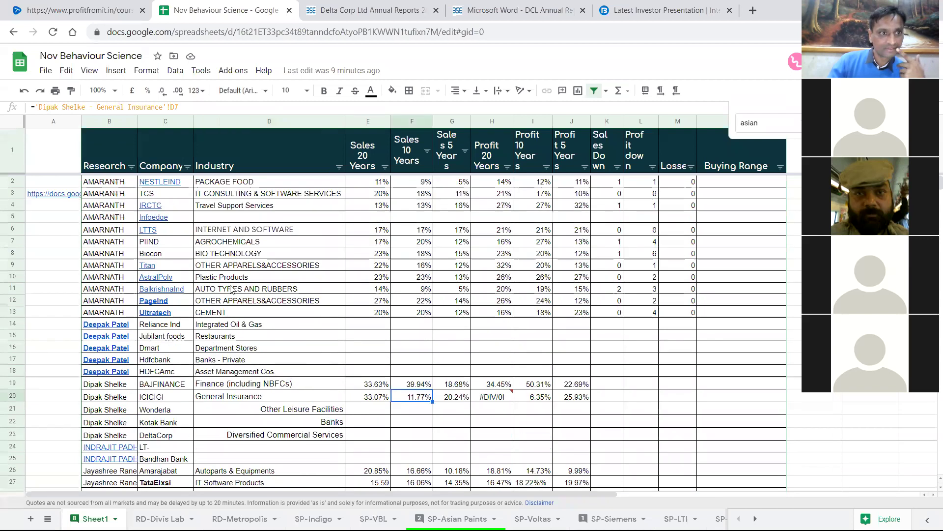
# Open the linked Behaviour Science Of Top Companies spreadsheet of the researcher covering Reliance Ind and look through its company list.
pyautogui.click(93, 210)
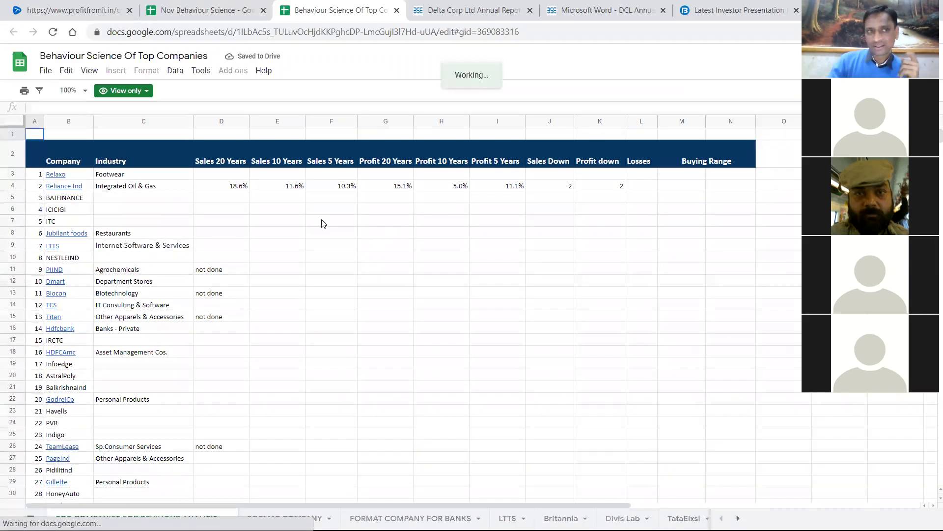
pyautogui.click(347, 225)
pyautogui.click(402, 236)
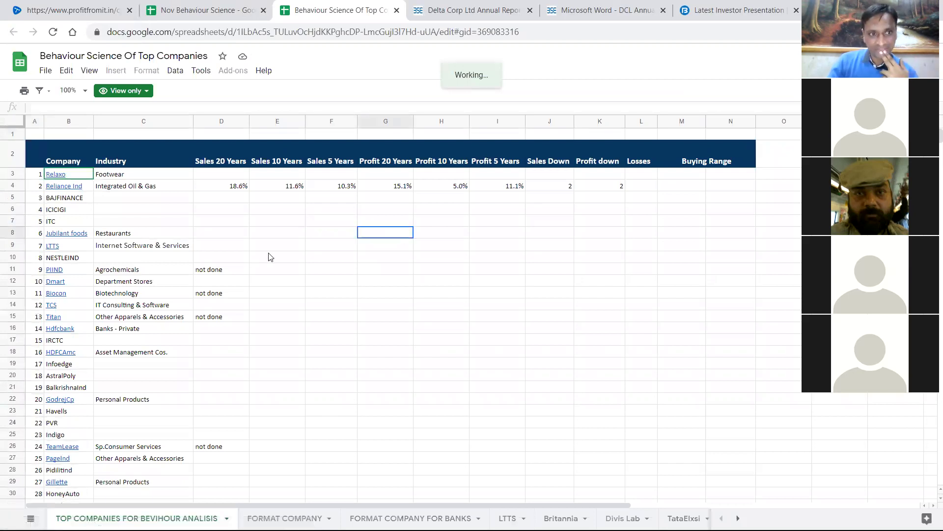
pyautogui.scroll(-1, 270, 256)
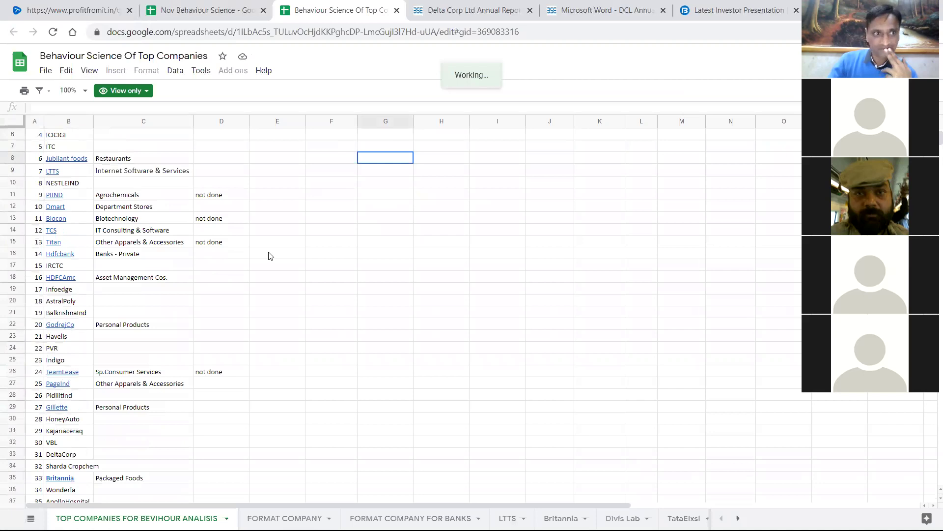
pyautogui.scroll(2, 269, 256)
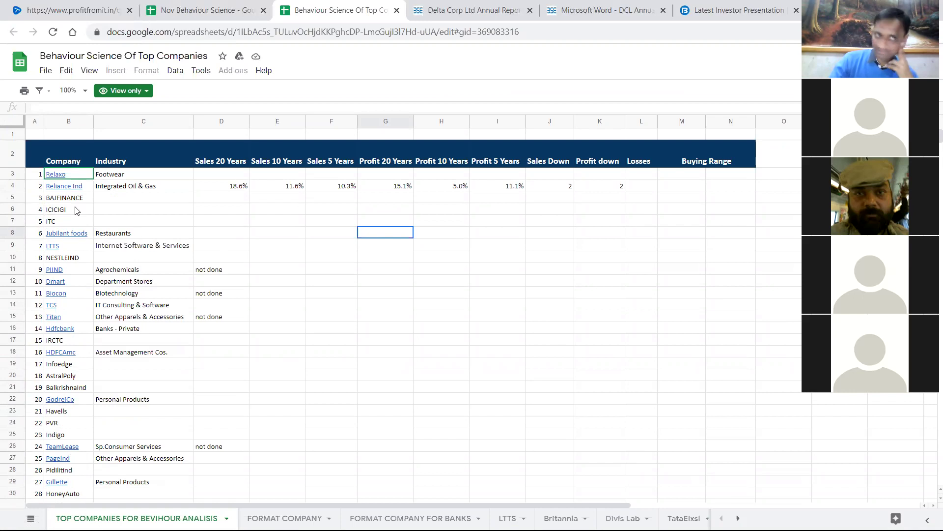
# Open the linked Reliance Ind sheet and examine its growth rates and yearly sales from 2020 back to 1972.
pyautogui.click(61, 190)
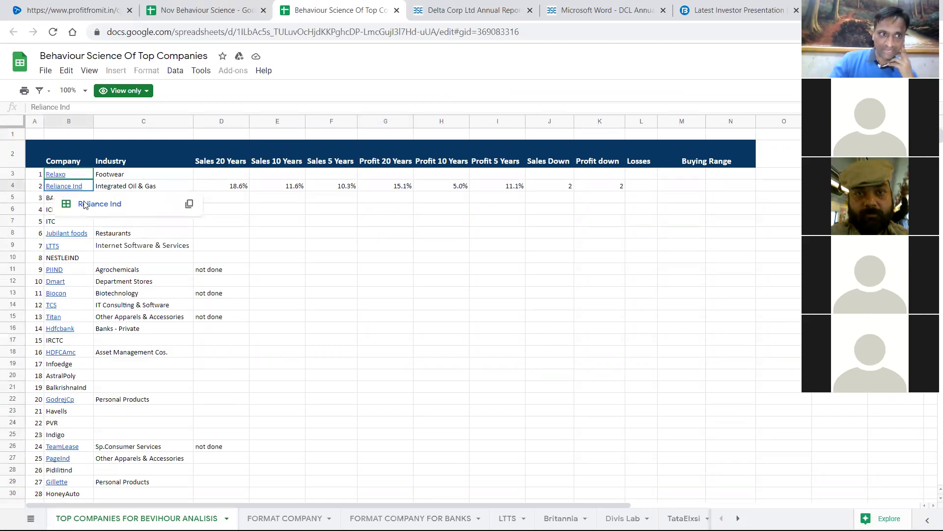
pyautogui.click(93, 204)
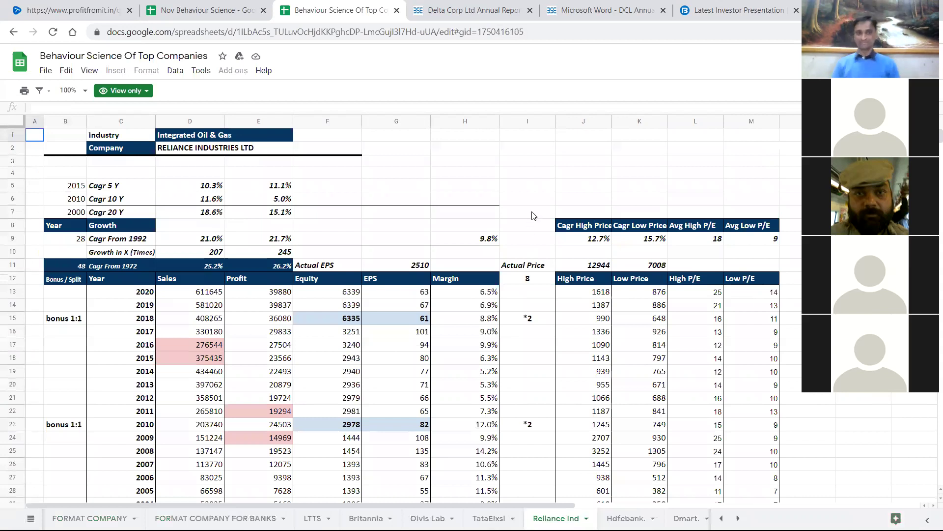
pyautogui.scroll(-2, 533, 215)
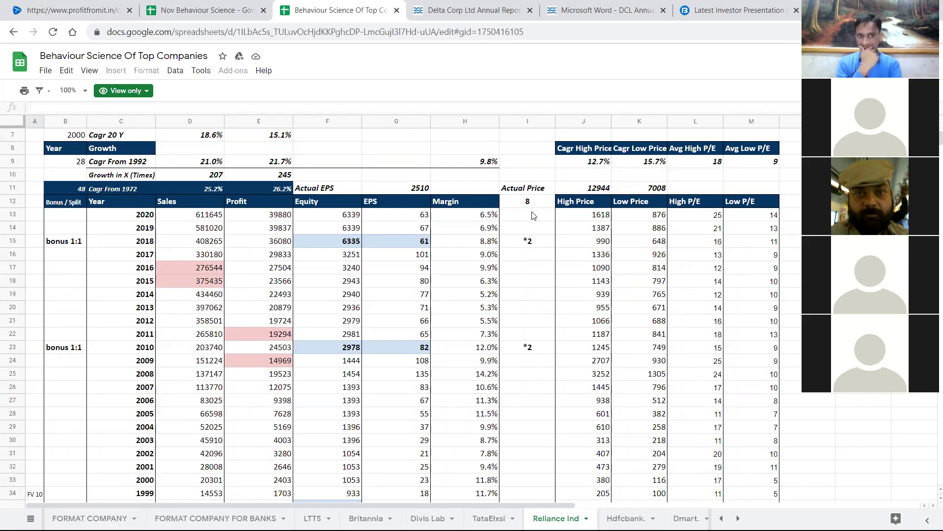
pyautogui.scroll(-1, 186, 426)
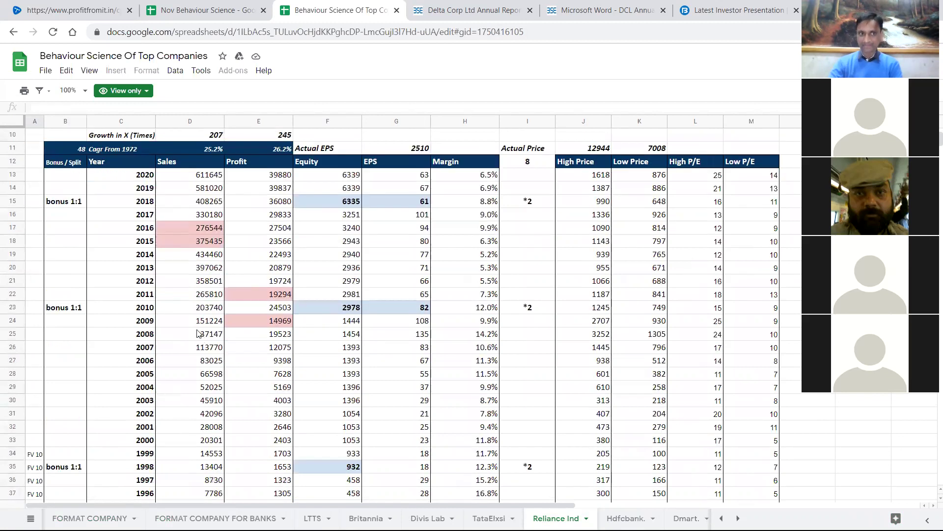
pyautogui.click(182, 310)
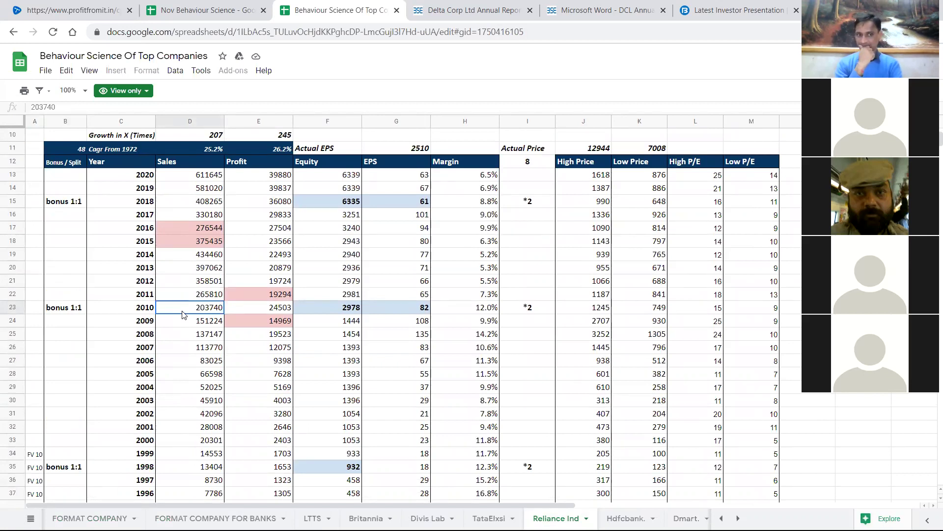
pyautogui.scroll(-4, 183, 316)
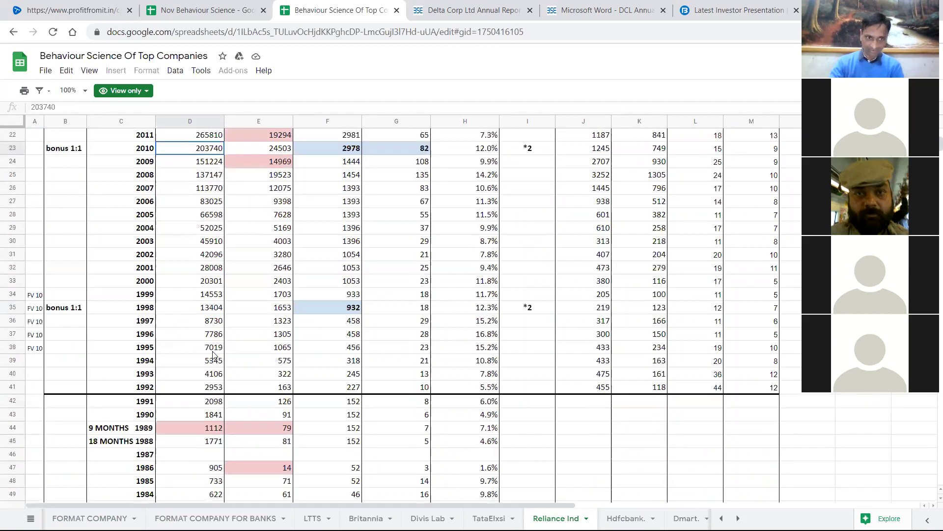
pyautogui.scroll(-7, 210, 361)
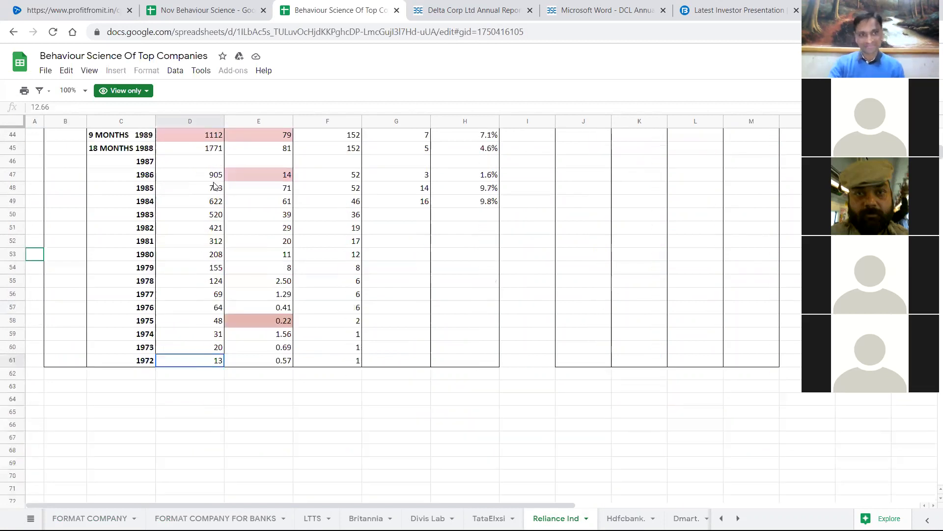
pyautogui.moveTo(217, 139); pyautogui.dragTo(212, 360)
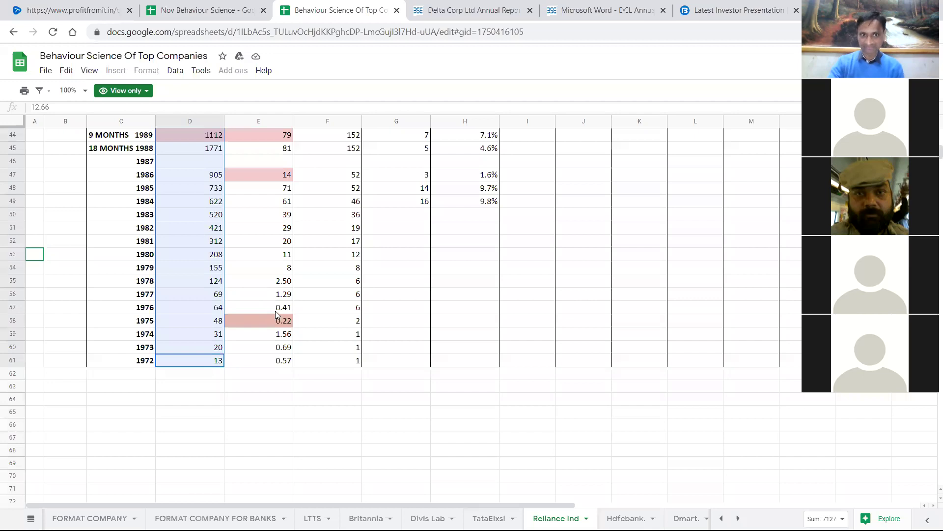
pyautogui.scroll(14, 276, 314)
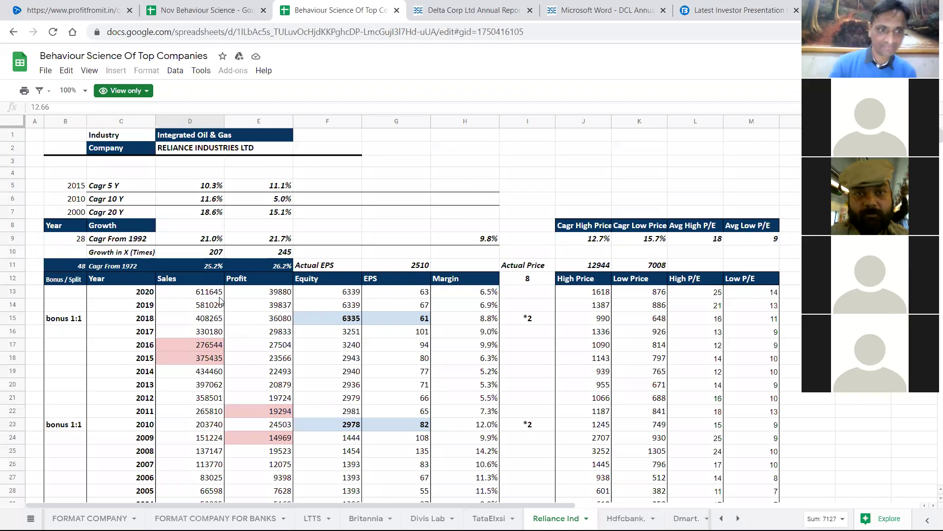
pyautogui.scroll(-4, 220, 301)
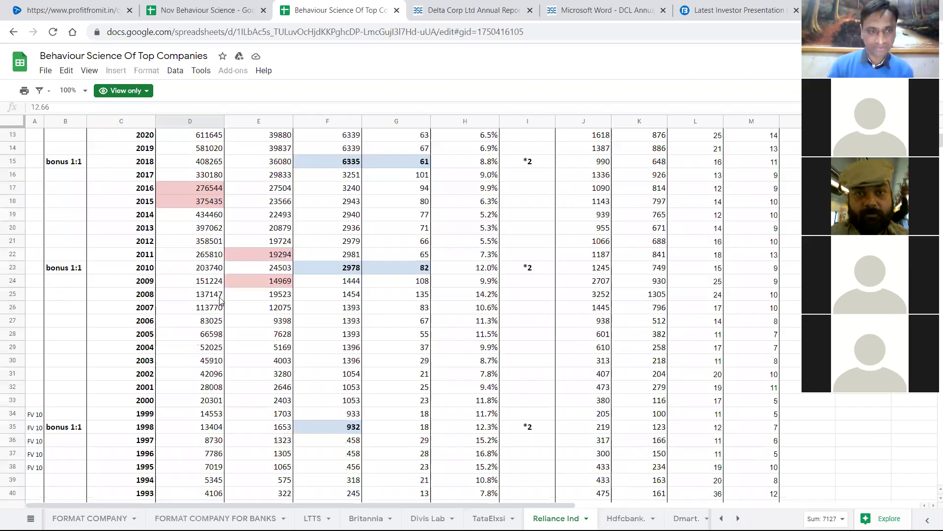
pyautogui.scroll(-5, 220, 301)
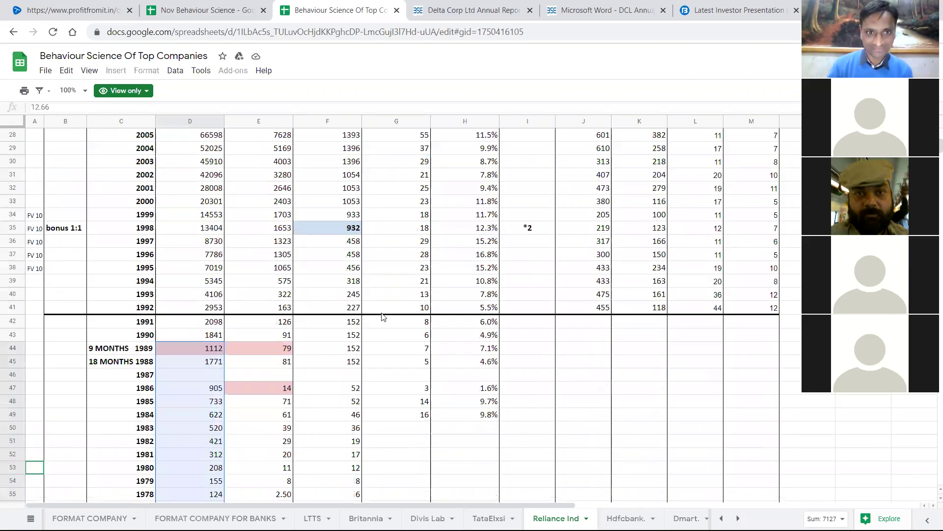
pyautogui.scroll(9, 339, 265)
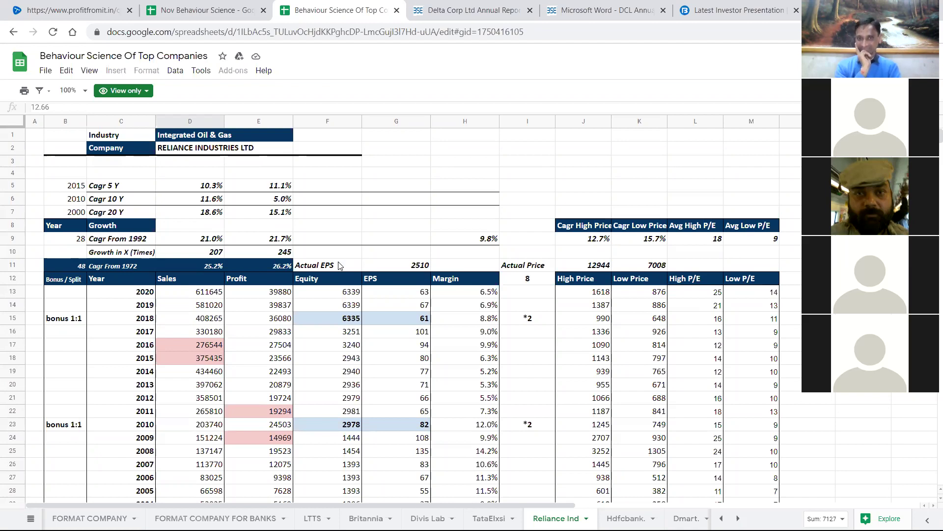
# Inspect the actual high and low price formulas in J11 and K11 of the Reliance Ind sheet.
pyautogui.moveTo(597, 266); pyautogui.dragTo(657, 261)
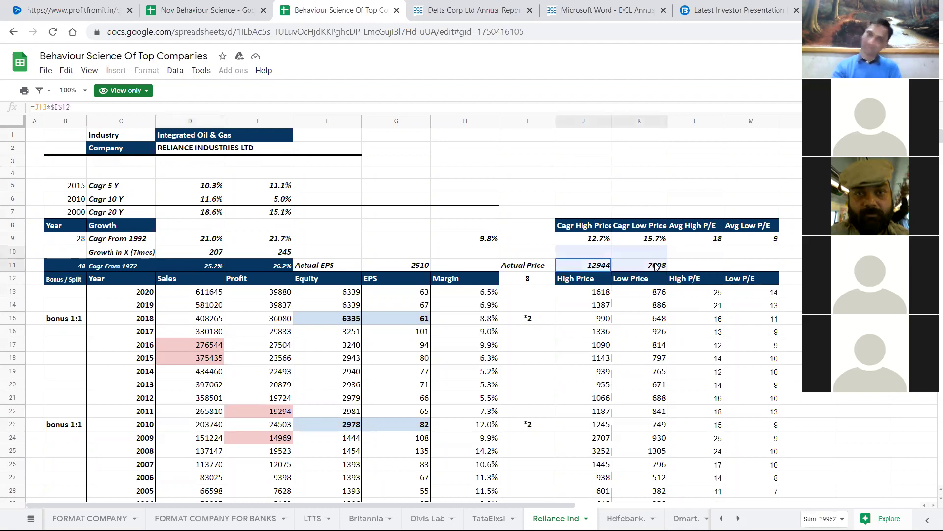
pyautogui.click(656, 265)
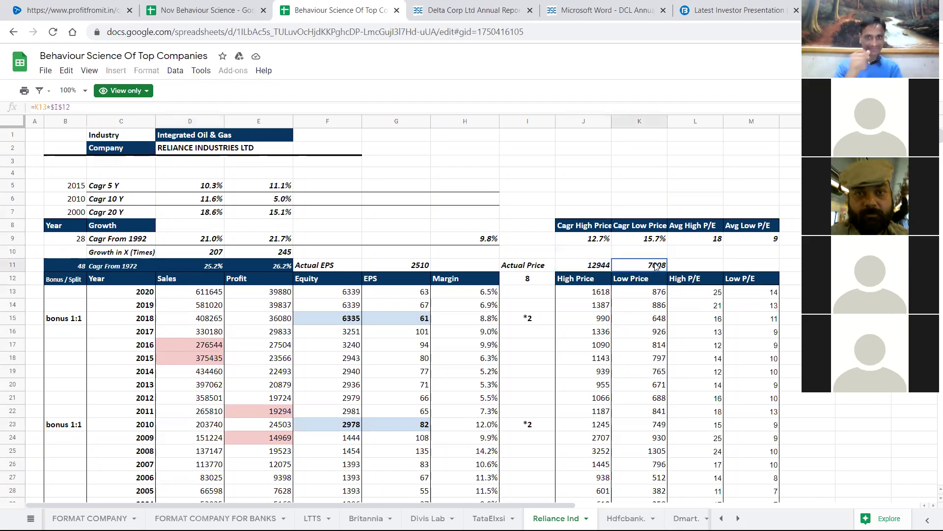
pyautogui.press('Left')
pyautogui.press('Left')
pyautogui.press('Left')
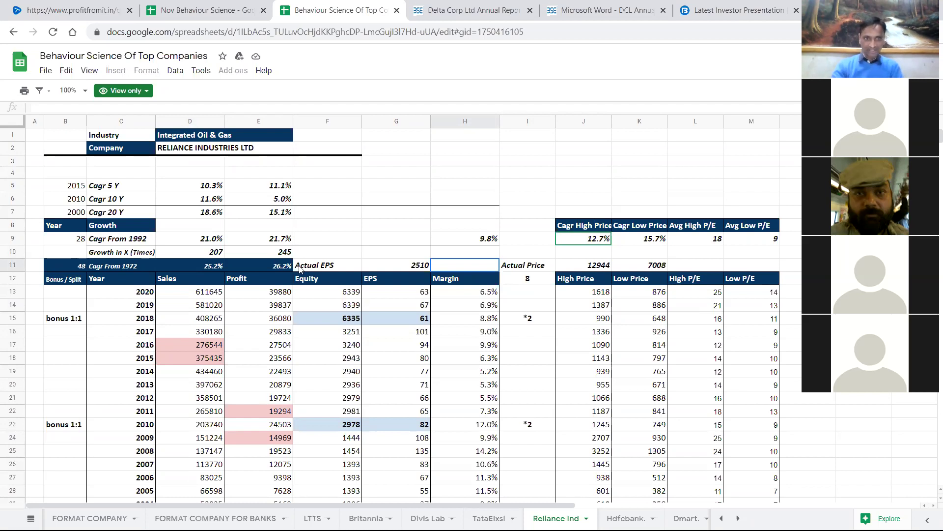
# Inspect the sales and profit CAGR from 1972, the actual and 2020 prices, and the high price CAGR formula.
pyautogui.click(209, 270)
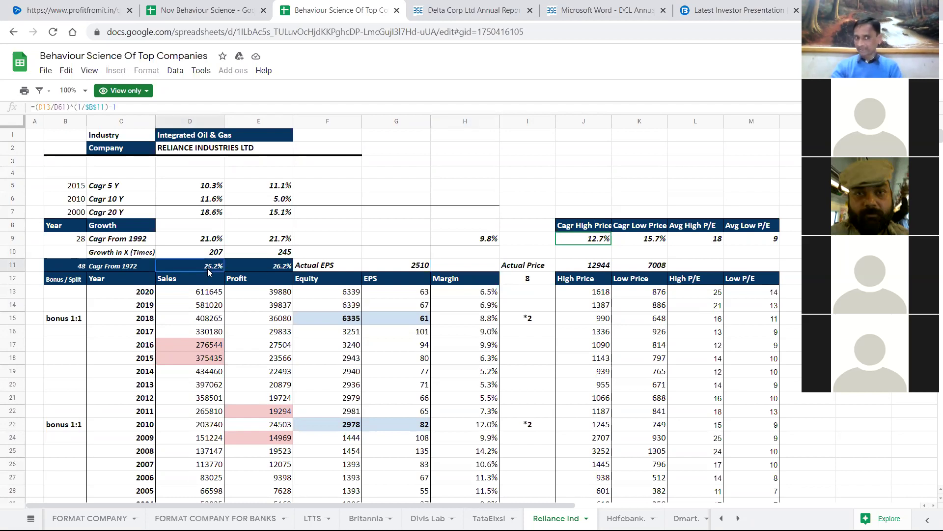
pyautogui.click(286, 266)
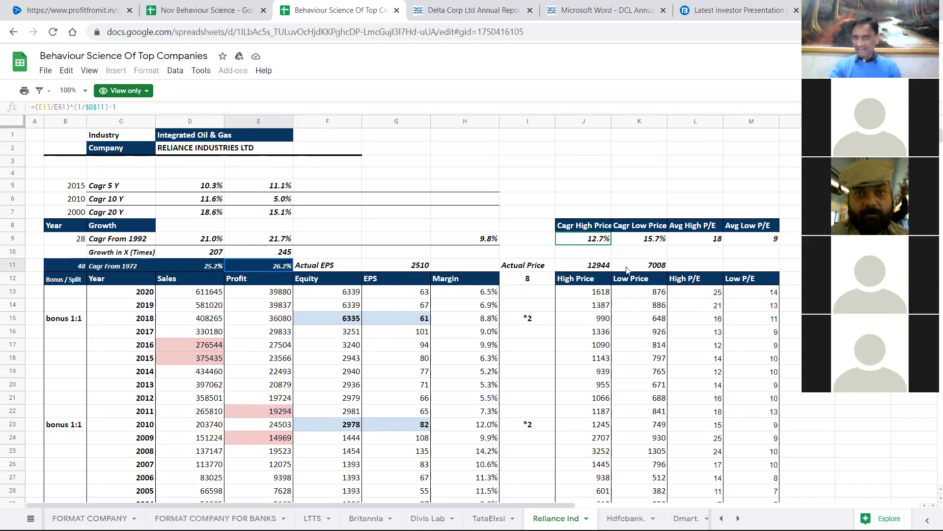
pyautogui.click(595, 266)
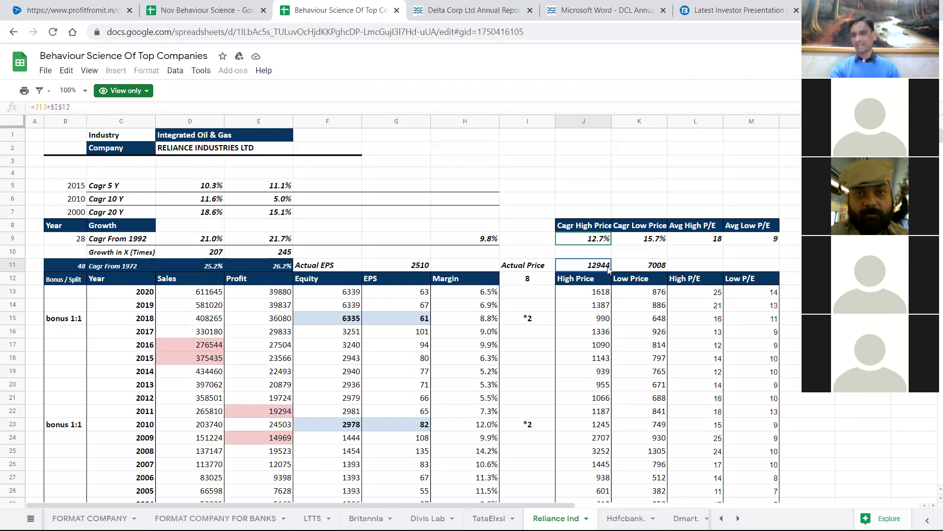
pyautogui.click(601, 296)
pyautogui.moveTo(601, 298); pyautogui.dragTo(650, 274)
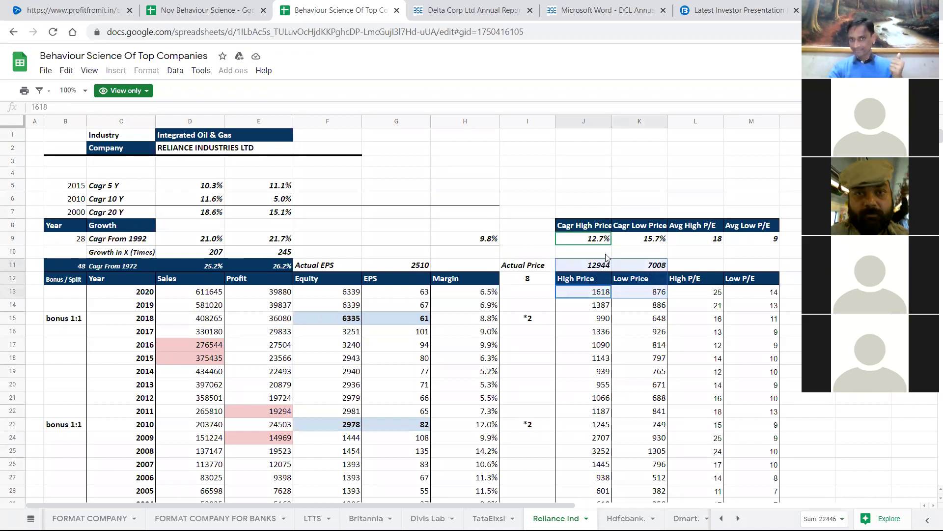
pyautogui.click(598, 240)
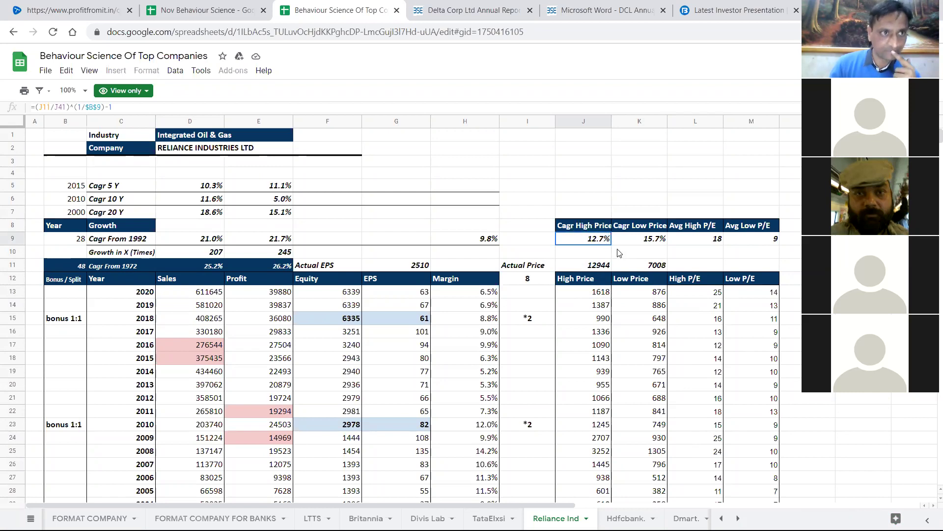
# Look through Reliance's yearly sales, profit, equity and price figures from 2020 back to 1981.
pyautogui.scroll(-5, 597, 317)
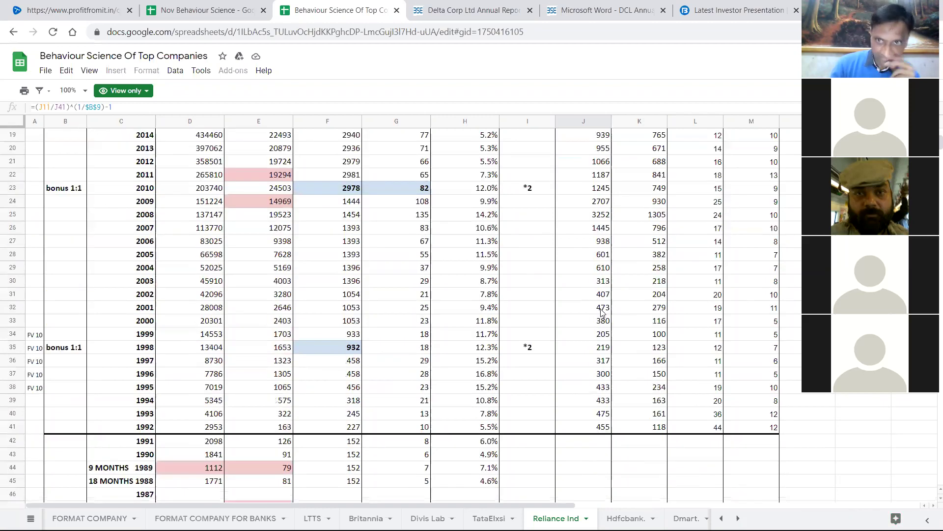
pyautogui.scroll(1, 602, 313)
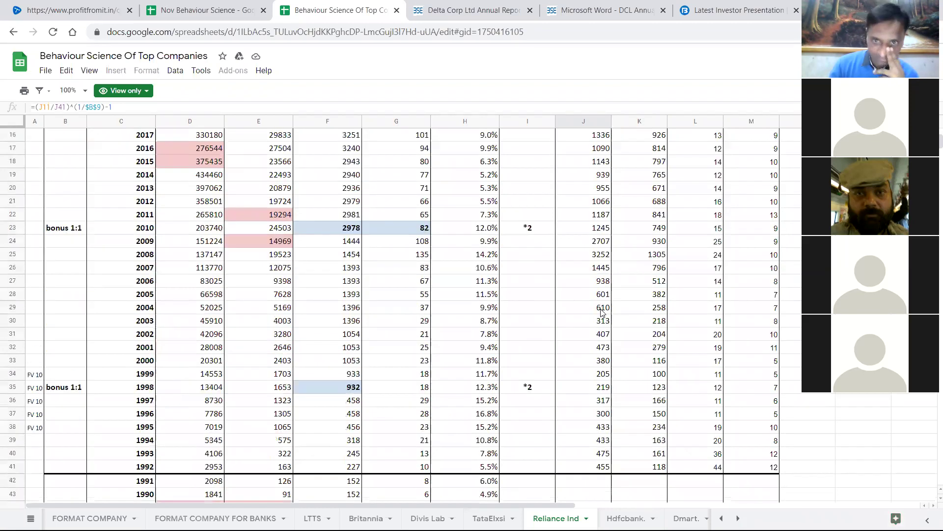
pyautogui.scroll(4, 602, 313)
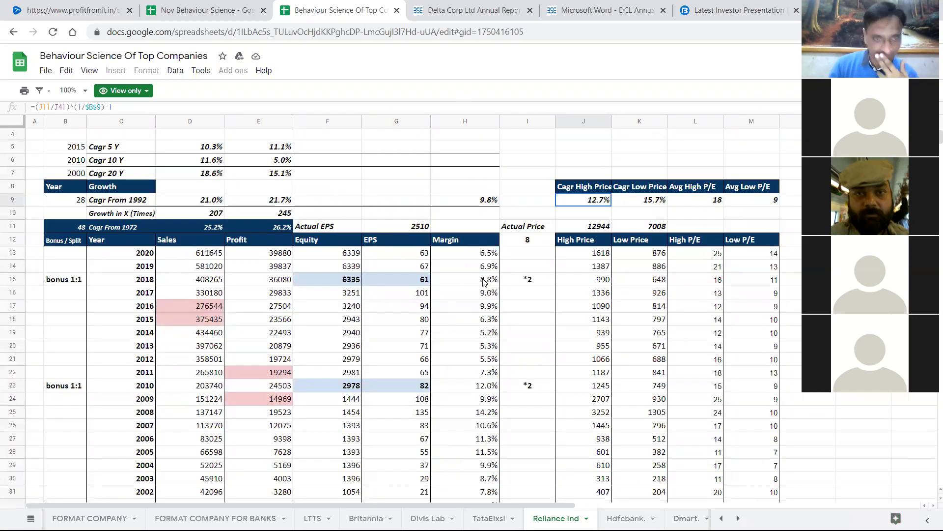
pyautogui.scroll(-7, 484, 282)
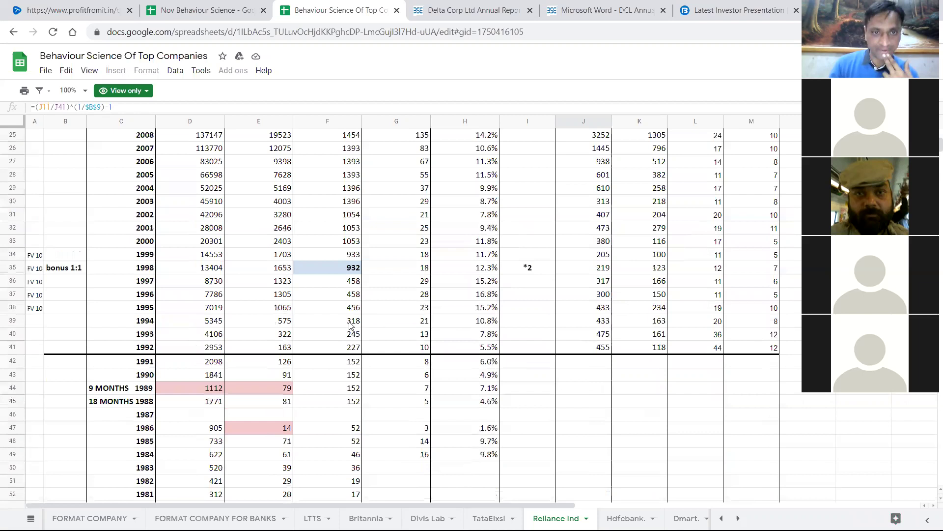
pyautogui.scroll(3, 351, 326)
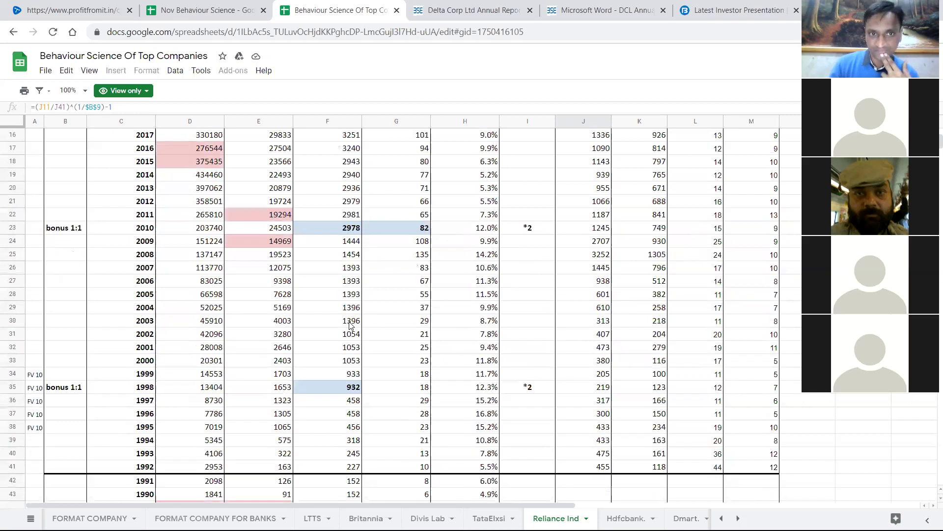
pyautogui.scroll(3, 350, 326)
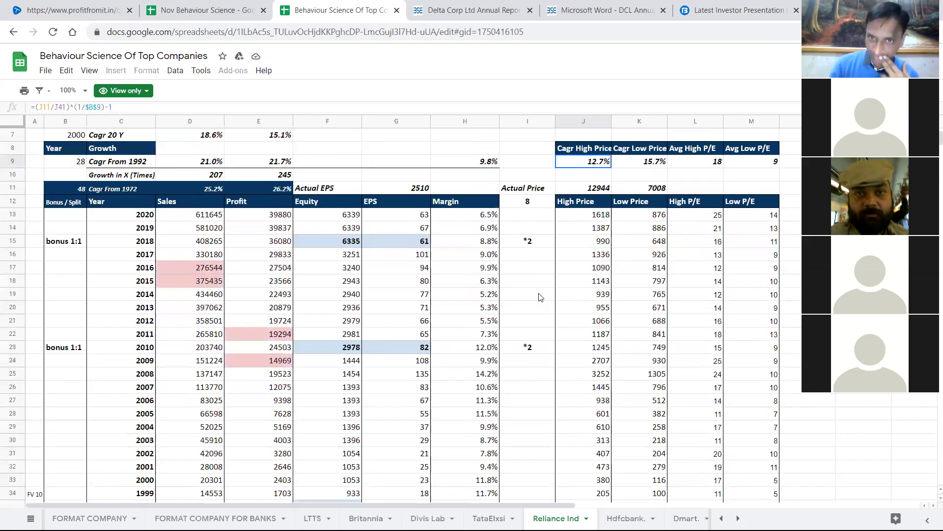
pyautogui.scroll(-1, 557, 294)
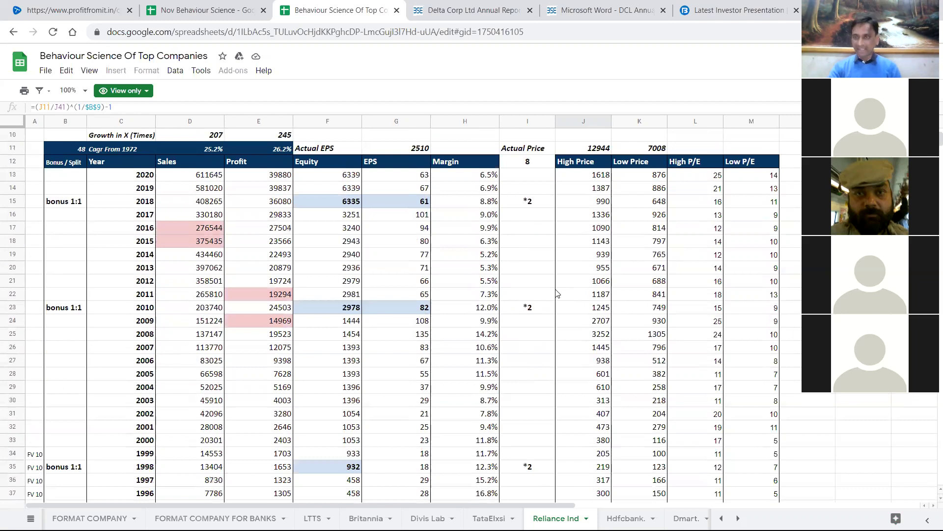
pyautogui.scroll(-2, 336, 325)
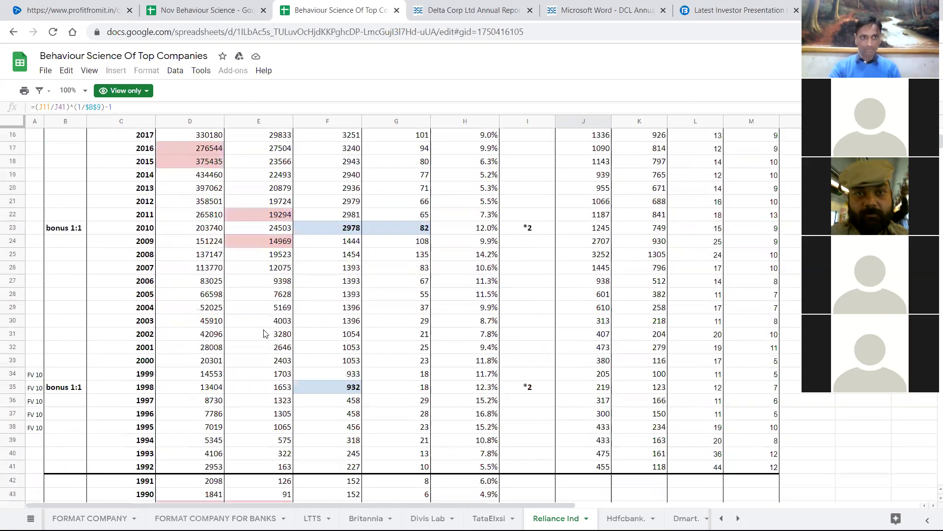
pyautogui.scroll(2, 322, 316)
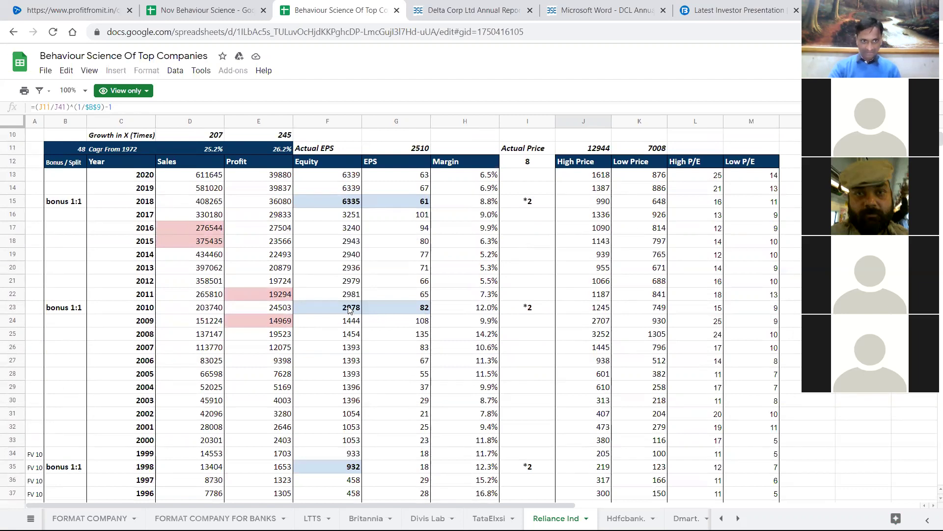
# Check the 2010 equity after the bonus issue and the 2008 profit in the Reliance Ind sheet.
pyautogui.click(349, 308)
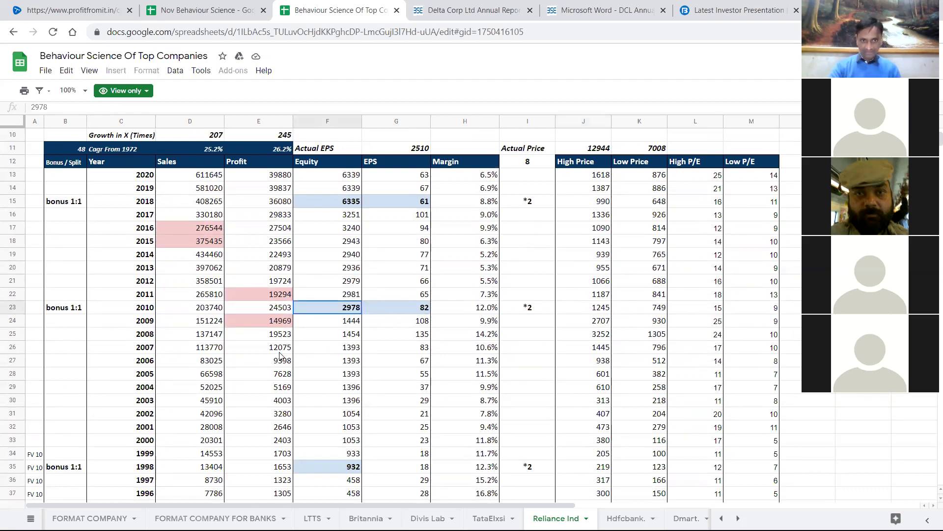
pyautogui.click(285, 337)
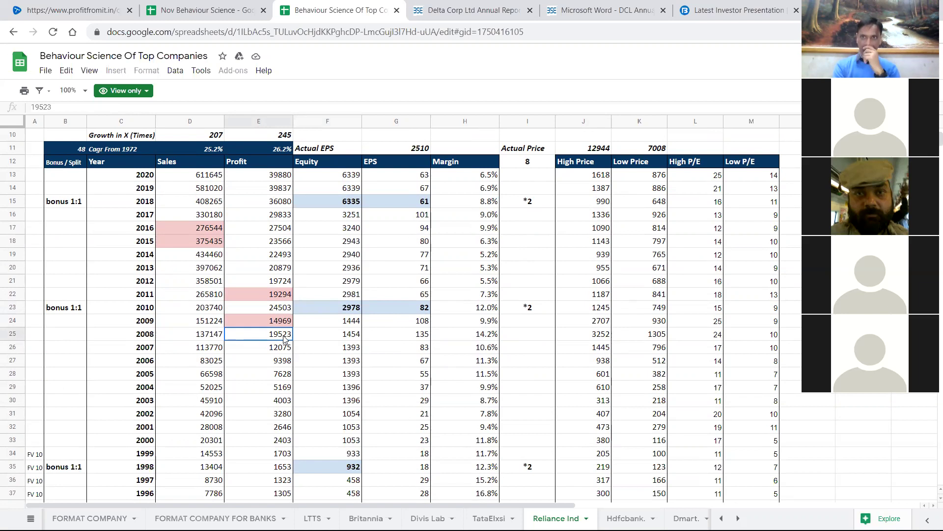
pyautogui.scroll(2, 761, 275)
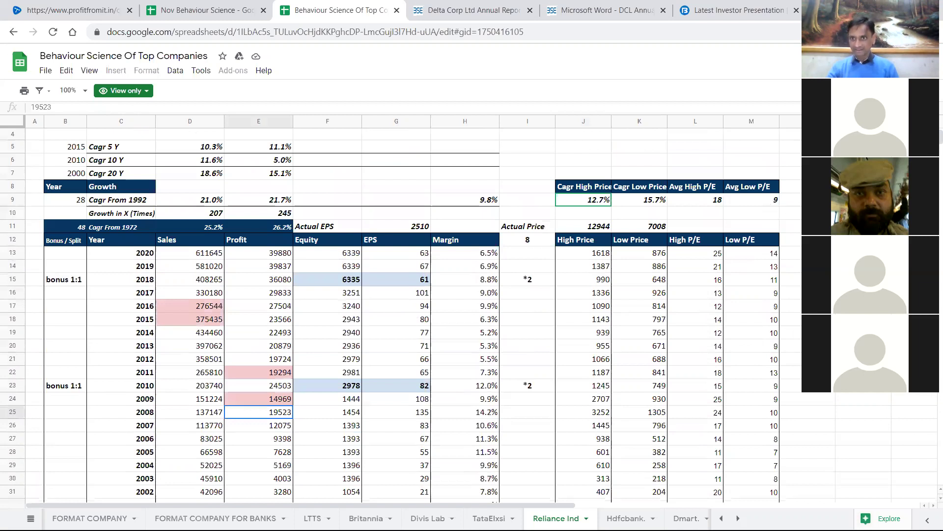
# Check the average high P/E, and inspect the sales and profit CAGR from 1992 formulas in D9 and E9.
pyautogui.click(711, 203)
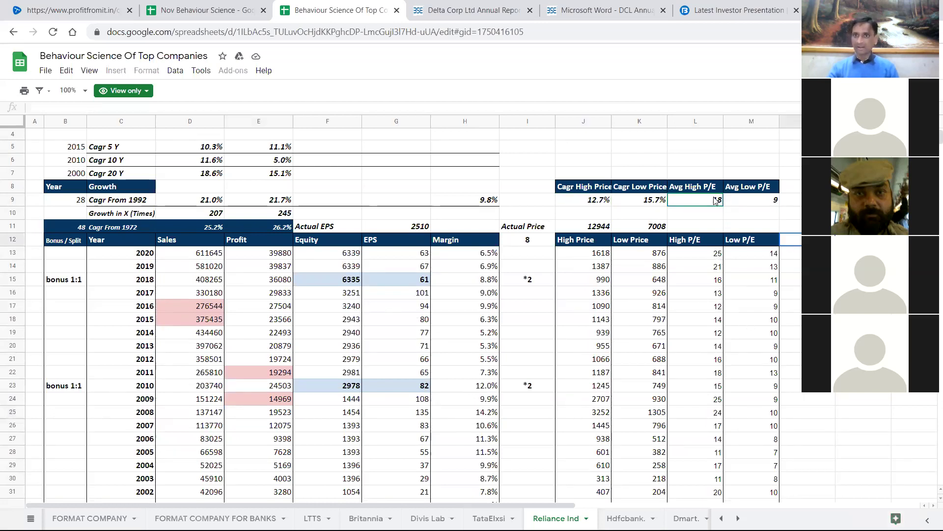
pyautogui.press('Up')
pyautogui.press('Up')
pyautogui.press('Up')
pyautogui.press('Left')
pyautogui.press('Left')
pyautogui.press('Left')
pyautogui.press('Left')
pyautogui.press('Left')
pyautogui.press('Left')
pyautogui.press('Left')
pyautogui.press('Left')
pyautogui.press('Left')
pyautogui.press('Left')
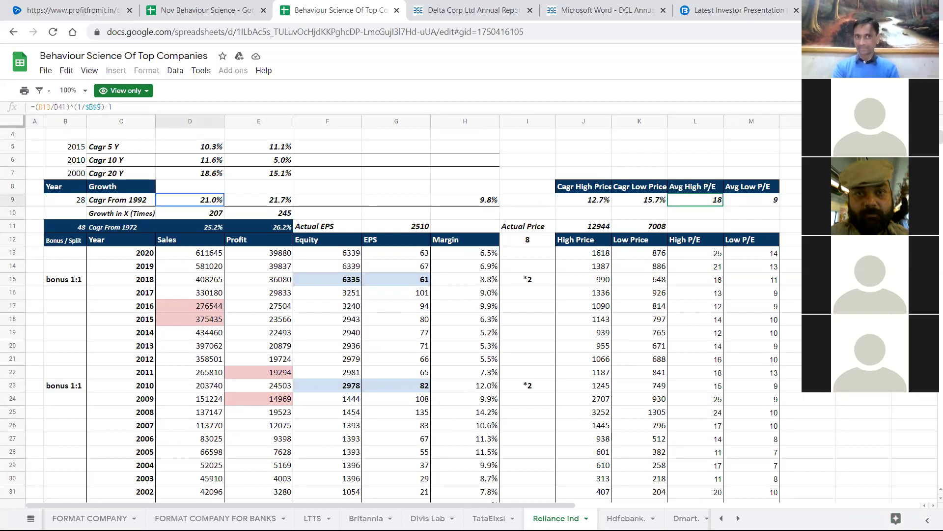
pyautogui.press('Right')
# Examine the yearly profit column down to 1988 and check the 2016 equity value.
pyautogui.scroll(-3, 466, 224)
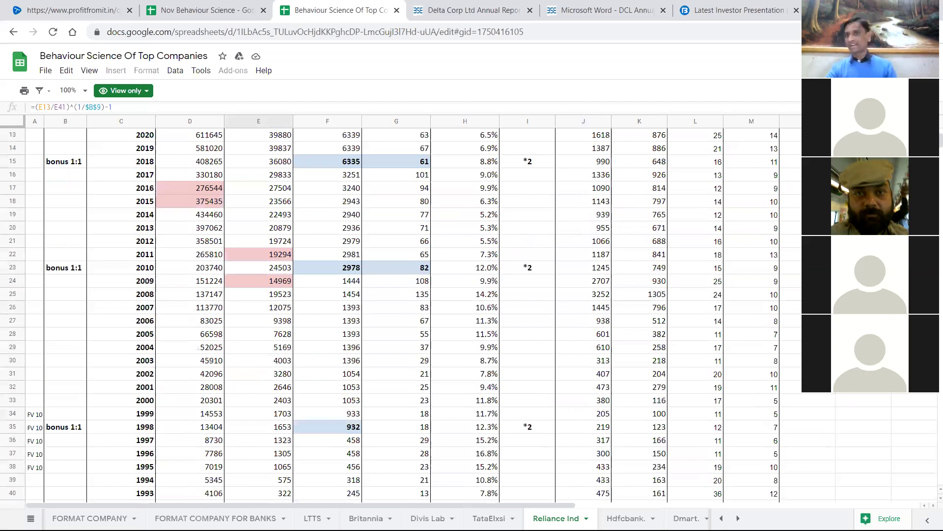
pyautogui.scroll(2, 789, 211)
pyautogui.click(788, 202)
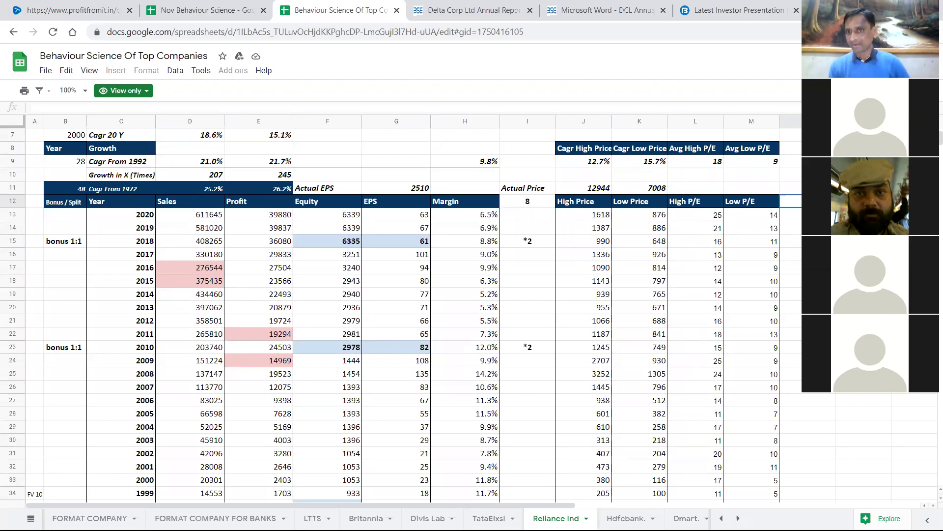
pyautogui.click(266, 205)
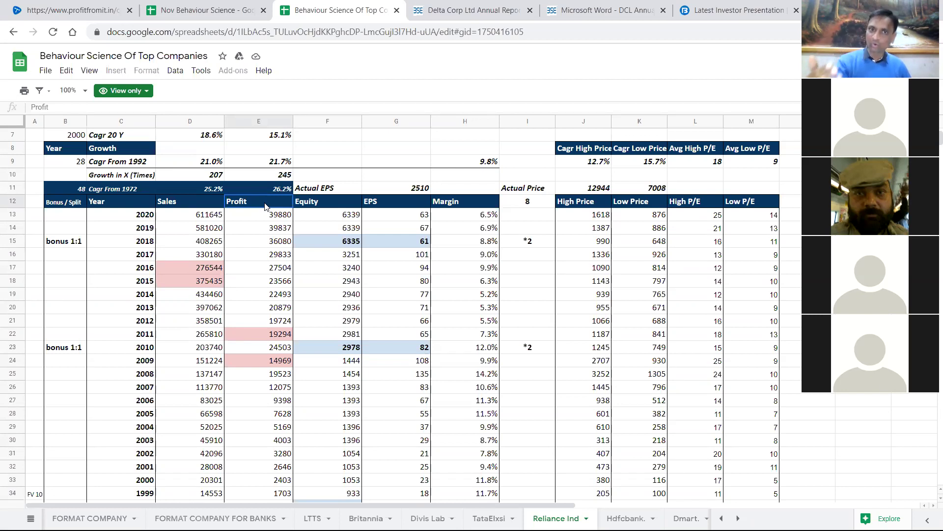
pyautogui.scroll(-3, 301, 270)
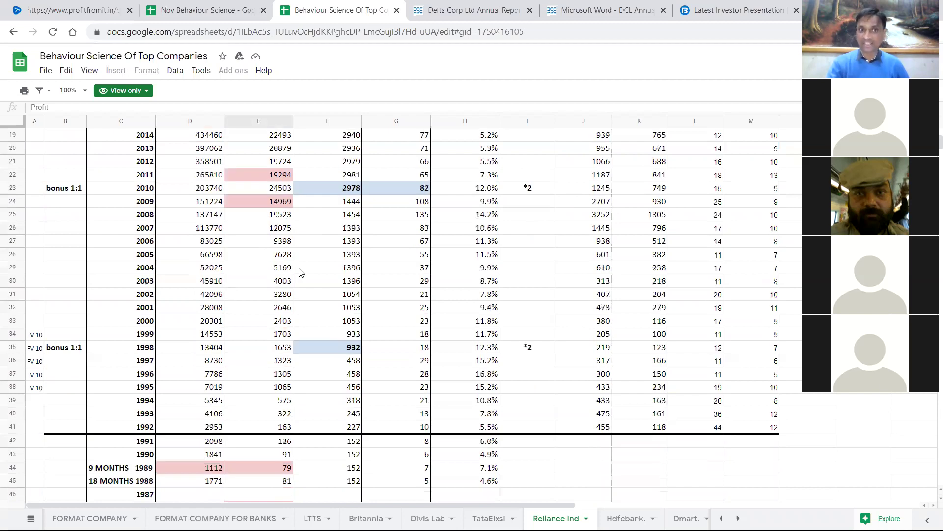
pyautogui.scroll(4, 301, 272)
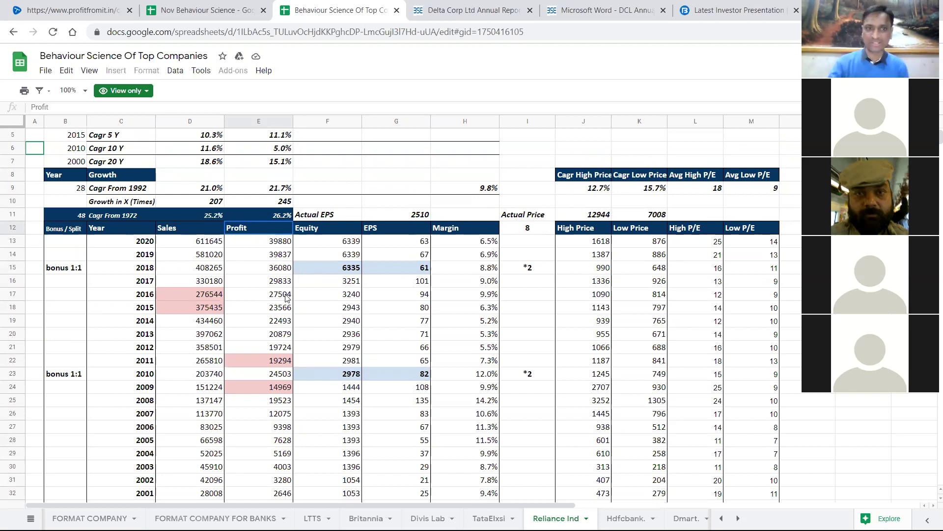
pyautogui.click(310, 294)
pyautogui.scroll(-3, 226, 294)
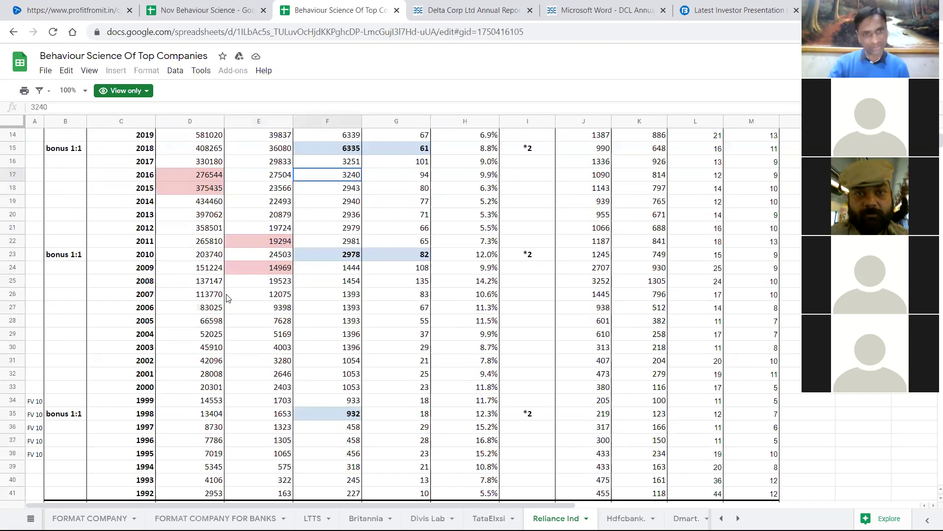
# Highlight the yearly sales from 1972 upward and check the nine-month 1989 sales figure.
pyautogui.scroll(-8, 227, 304)
pyautogui.moveTo(197, 426); pyautogui.dragTo(185, 136)
pyautogui.scroll(7, 231, 222)
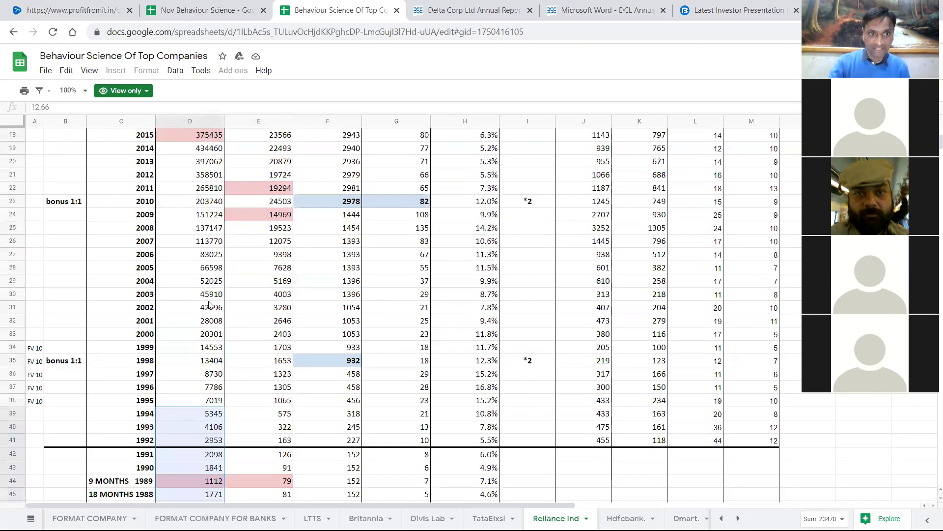
pyautogui.scroll(-7, 233, 285)
pyautogui.click(206, 203)
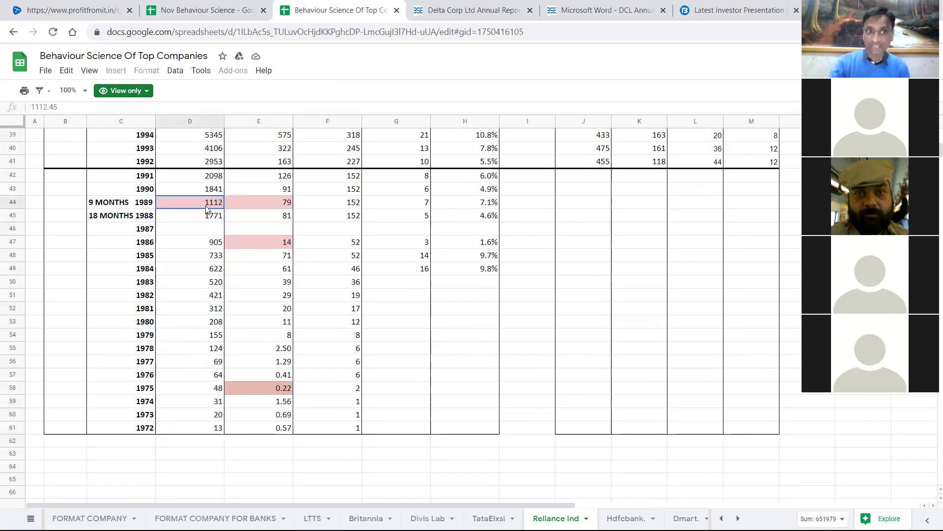
pyautogui.scroll(7, 206, 281)
pyautogui.scroll(4, 207, 281)
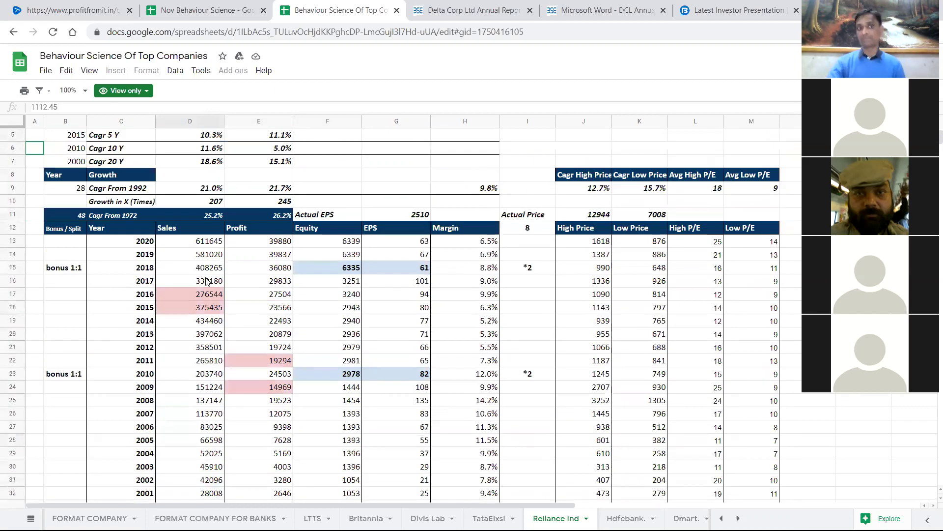
# Highlight the high and low prices from 1992 to 2006 and compare them with the growth rates.
pyautogui.scroll(-1, 206, 281)
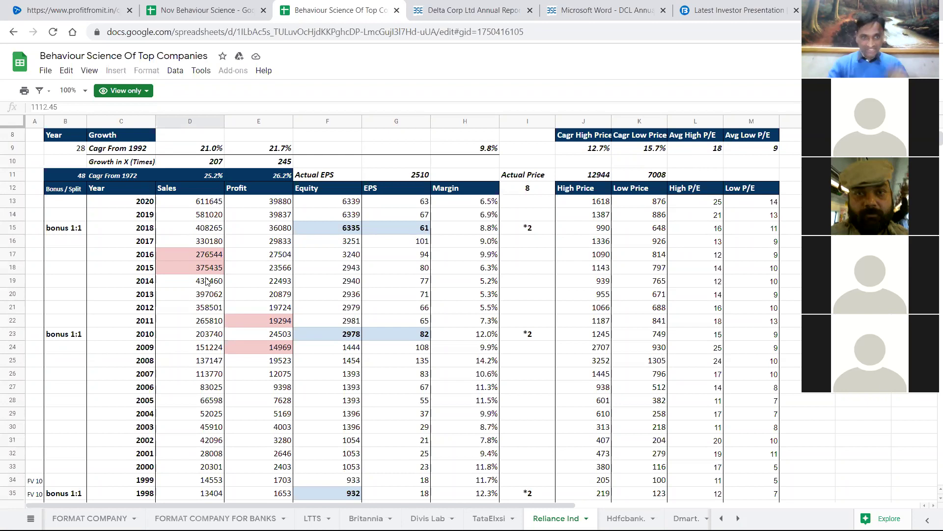
pyautogui.scroll(-2, 250, 235)
pyautogui.scroll(2, 575, 285)
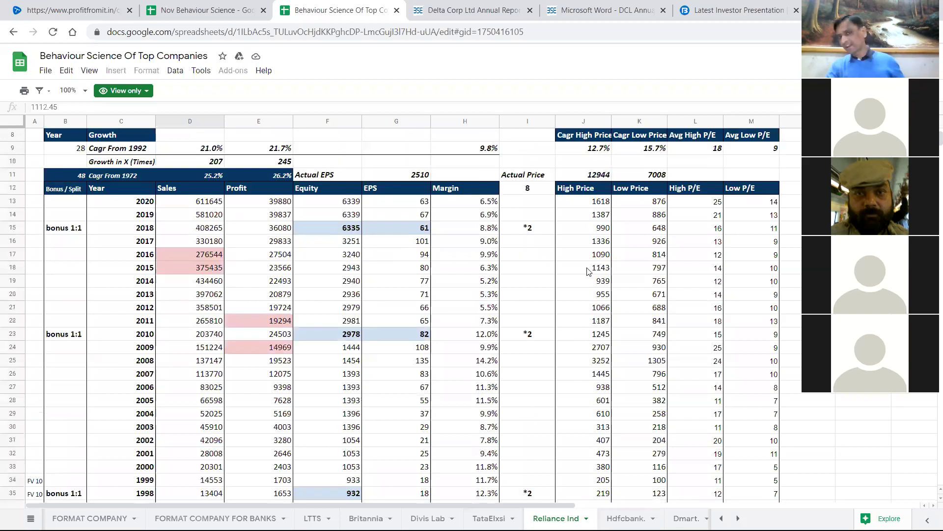
pyautogui.scroll(-6, 644, 295)
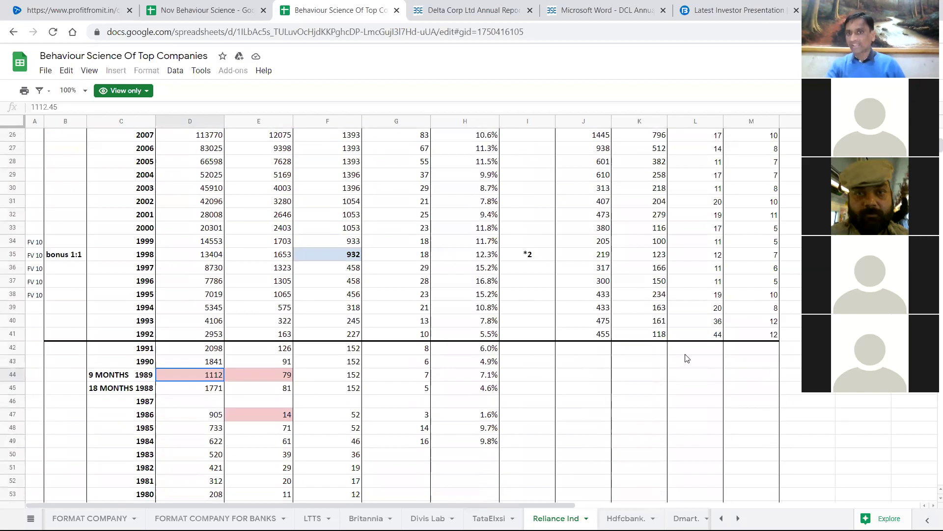
pyautogui.moveTo(659, 334); pyautogui.dragTo(599, 148)
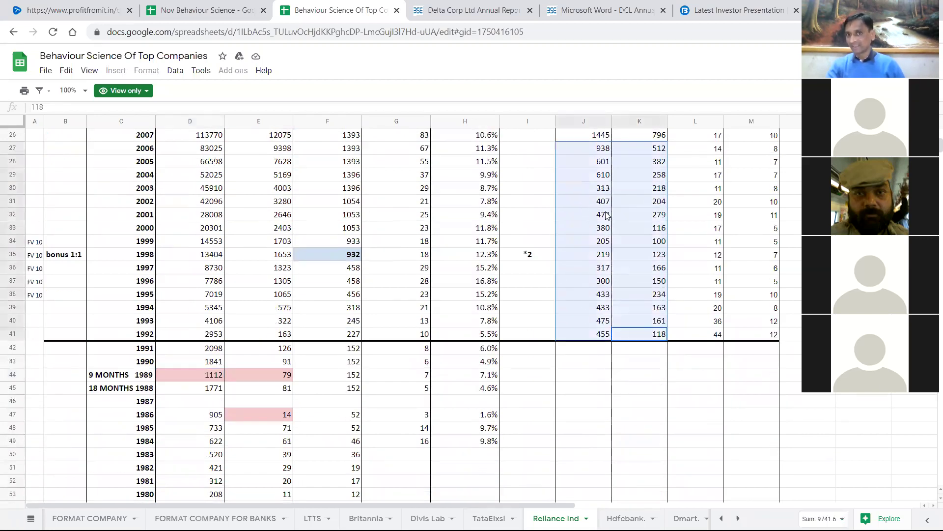
pyautogui.scroll(8, 606, 215)
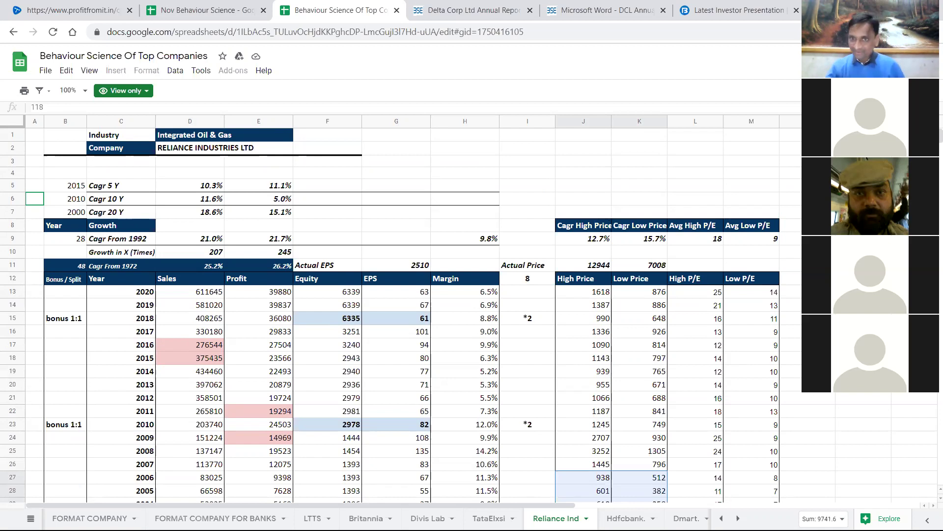
# Highlight the high and low prices from 2020 back to 2006 and check the 2006 low price.
pyautogui.scroll(-3, 610, 217)
pyautogui.moveTo(585, 174); pyautogui.dragTo(643, 363)
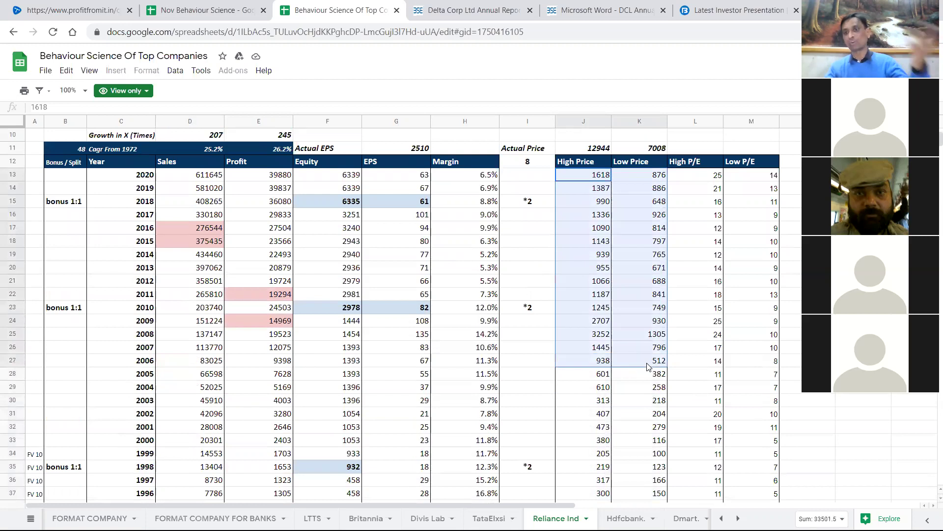
pyautogui.click(647, 366)
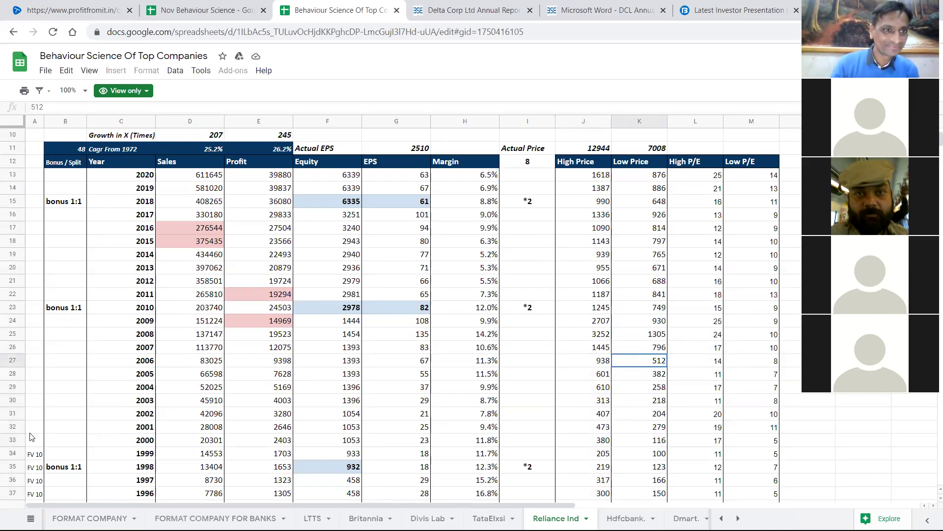
# Recheck Reliance's growth figures and look over the researchers' company coverage in Sheet1 of Nov Behaviour Science.
pyautogui.scroll(3, 240, 321)
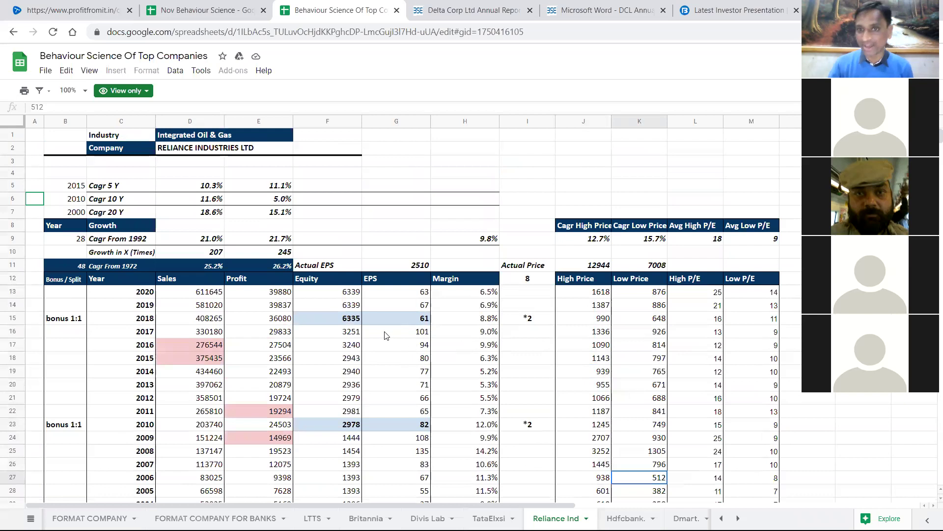
pyautogui.scroll(-6, 384, 331)
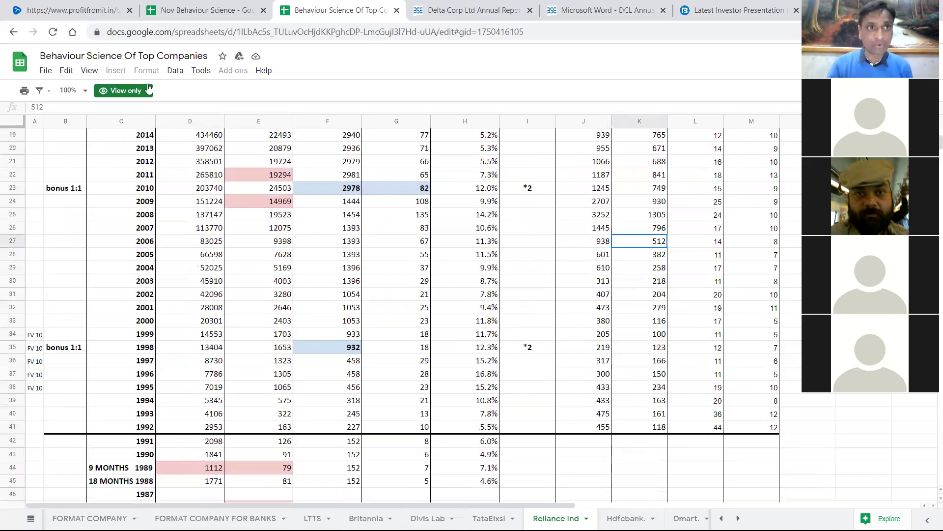
pyautogui.click(211, 10)
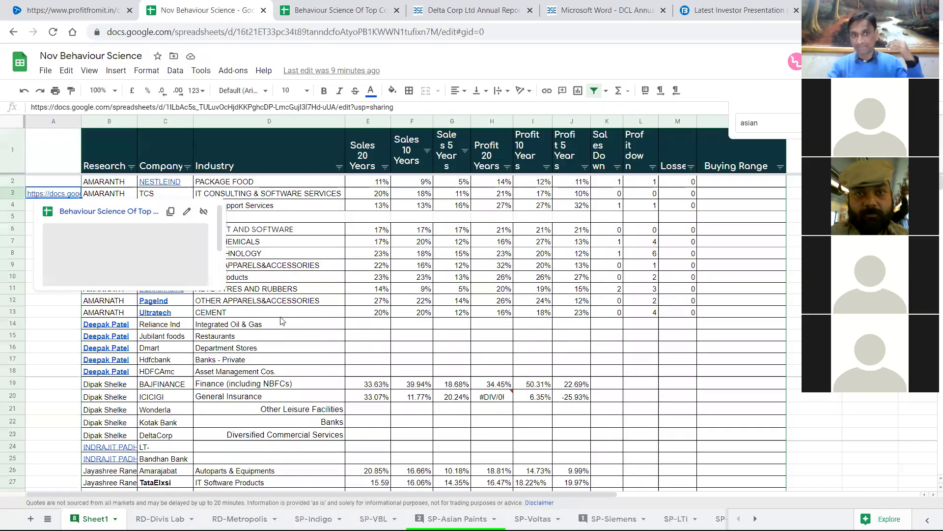
pyautogui.press('Return')
pyautogui.scroll(-7, 382, 339)
pyautogui.scroll(7, 382, 340)
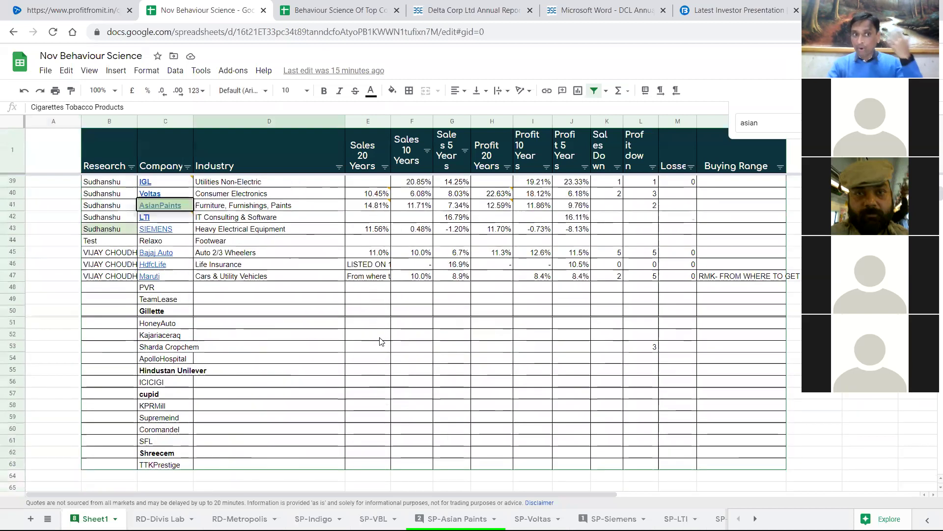
pyautogui.scroll(6, 382, 340)
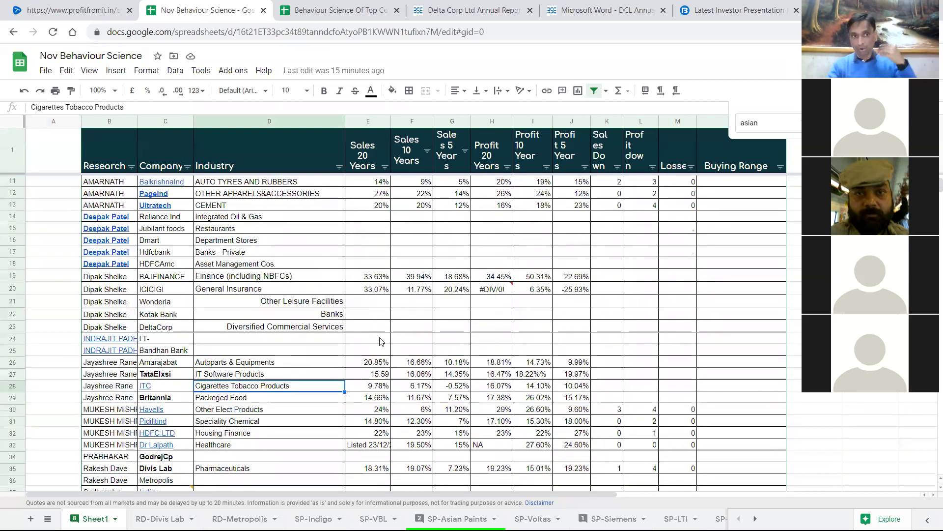
pyautogui.scroll(3, 382, 341)
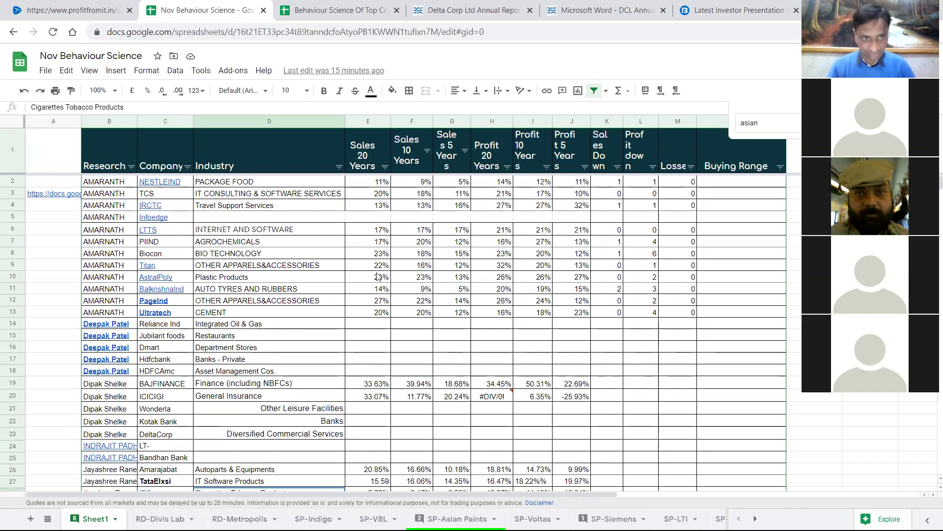
# Return to the Behaviour Science Of Top Companies spreadsheet and open the TOP COMPANIES FOR BEVIHOUR ANALISIS sheet.
pyautogui.click(307, 256)
pyautogui.click(324, 10)
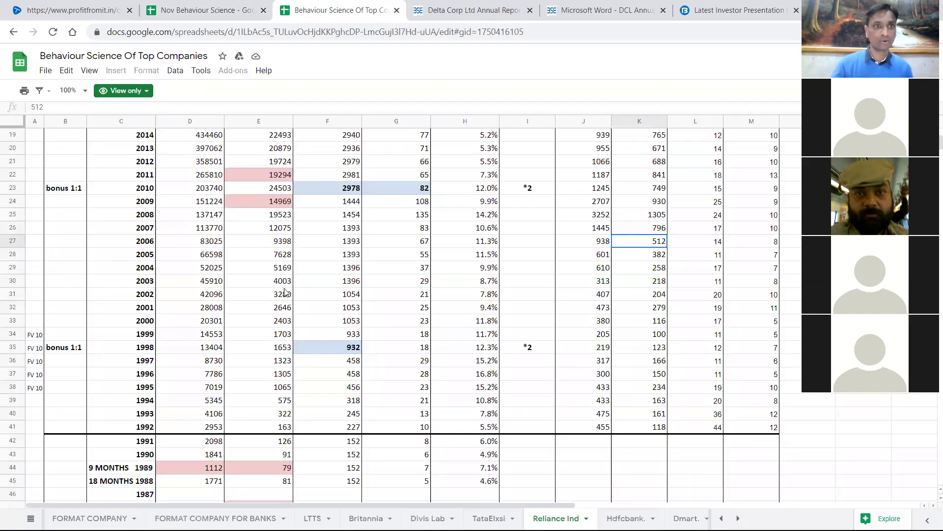
pyautogui.click(283, 281)
pyautogui.click(31, 518)
pyautogui.scroll(2, 81, 389)
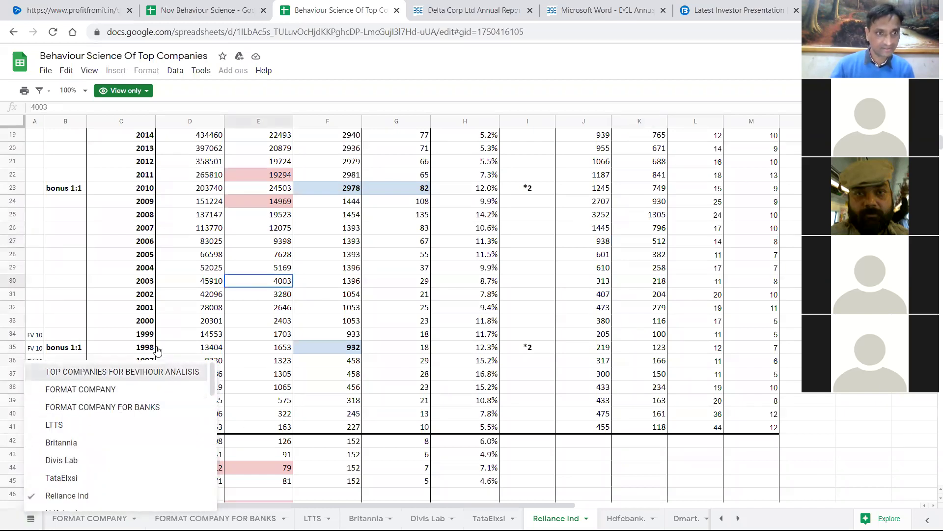
pyautogui.click(81, 372)
# Search the company list for "igl" and open the linked IGL sheet.
pyautogui.click(354, 296)
pyautogui.hotkey('ctrl', 'f')
pyautogui.write('igl')
pyautogui.scroll(-5, 328, 285)
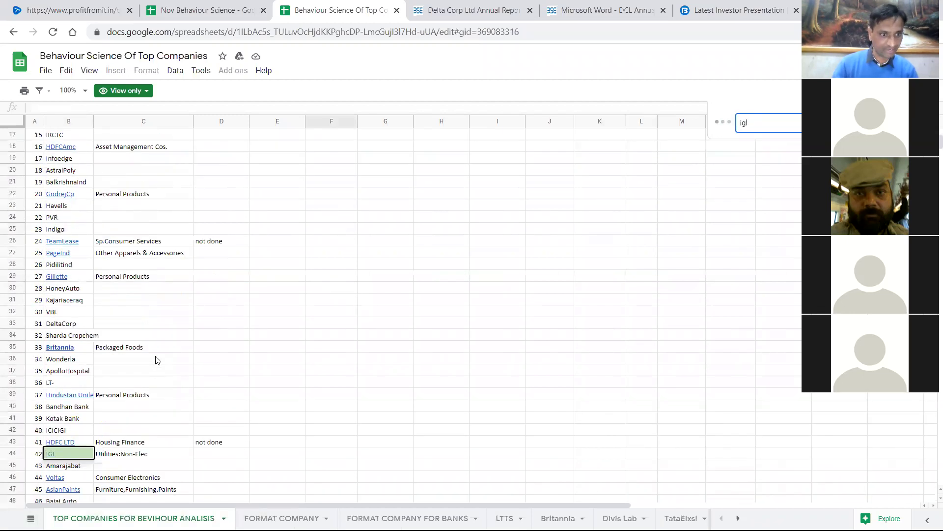
pyautogui.click(51, 278)
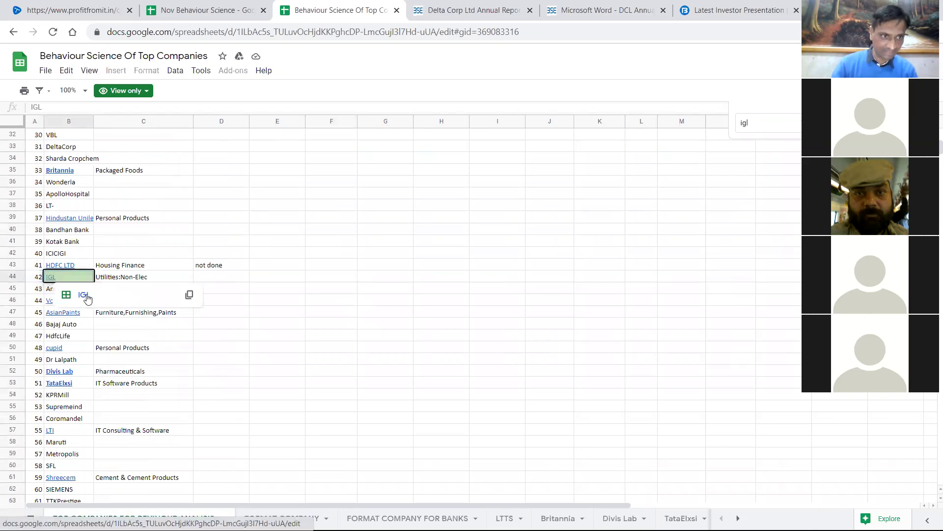
pyautogui.click(86, 297)
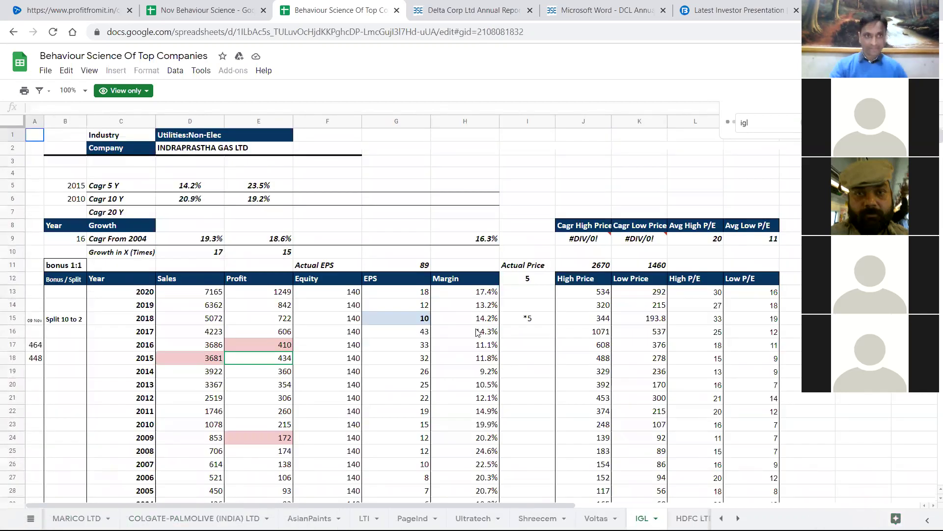
# Examine IGL's yearly figures, comparing the 2015 and 2016 EPS, and check the 2011 low price.
pyautogui.scroll(-3, 588, 322)
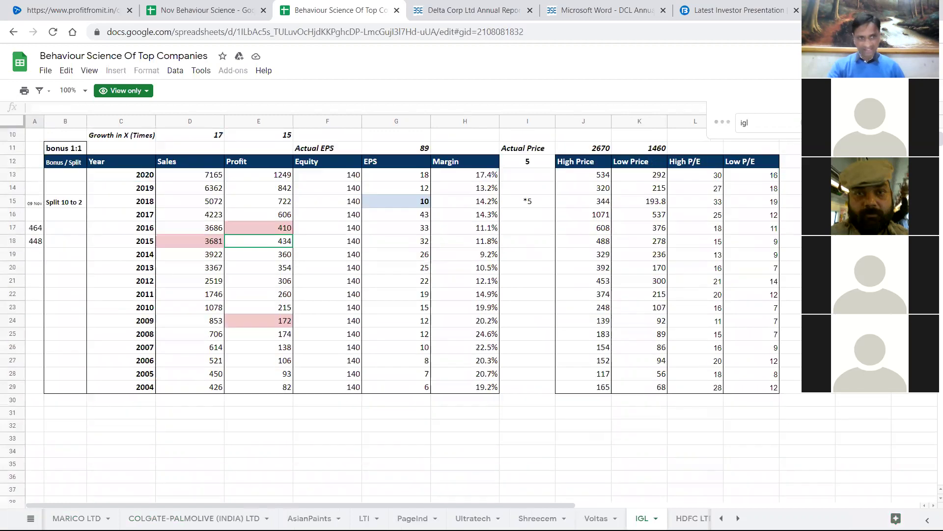
pyautogui.scroll(1, 588, 323)
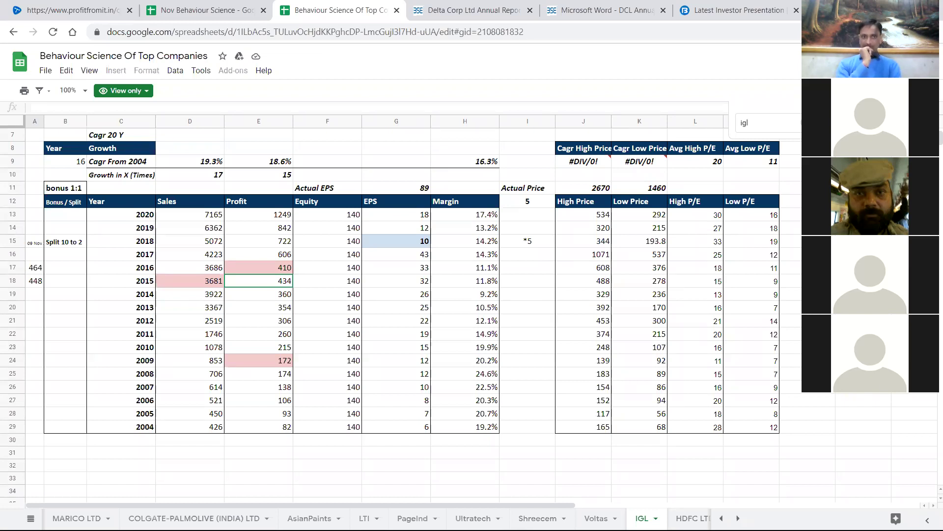
pyautogui.click(396, 280)
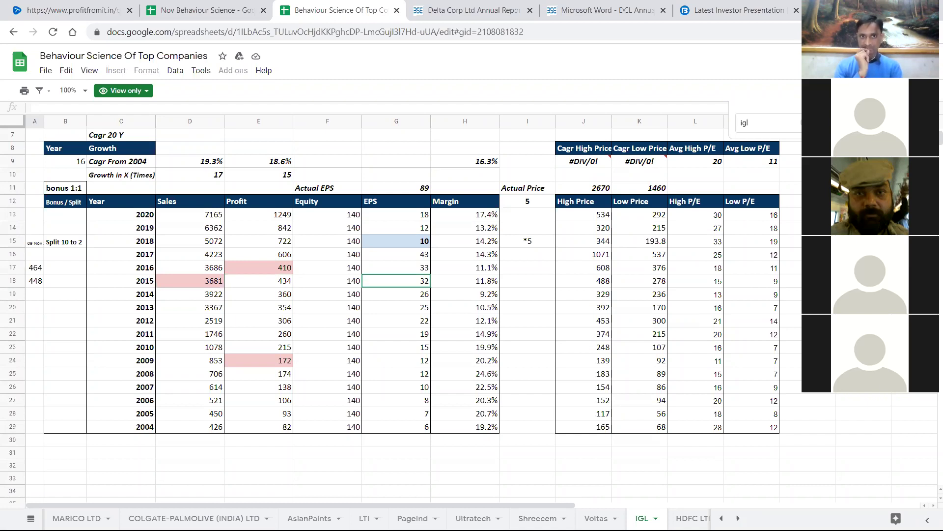
pyautogui.click(396, 268)
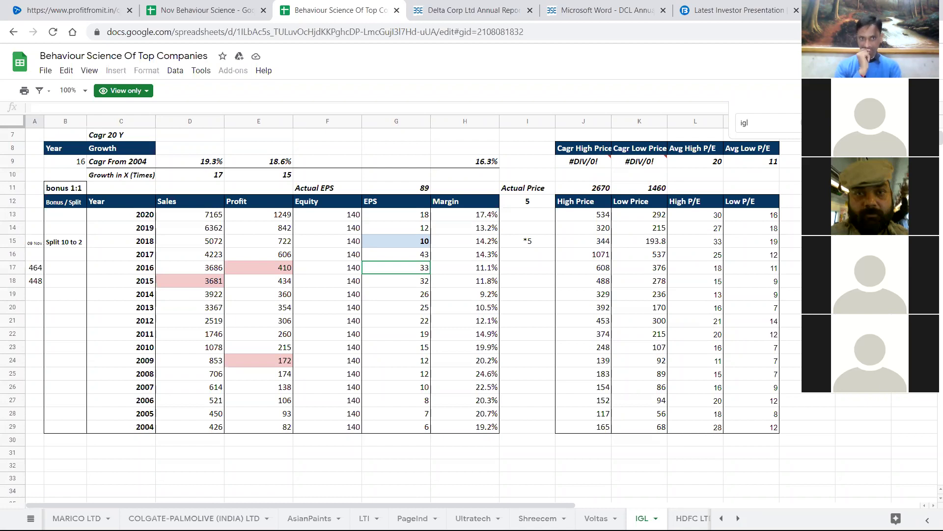
pyautogui.click(396, 281)
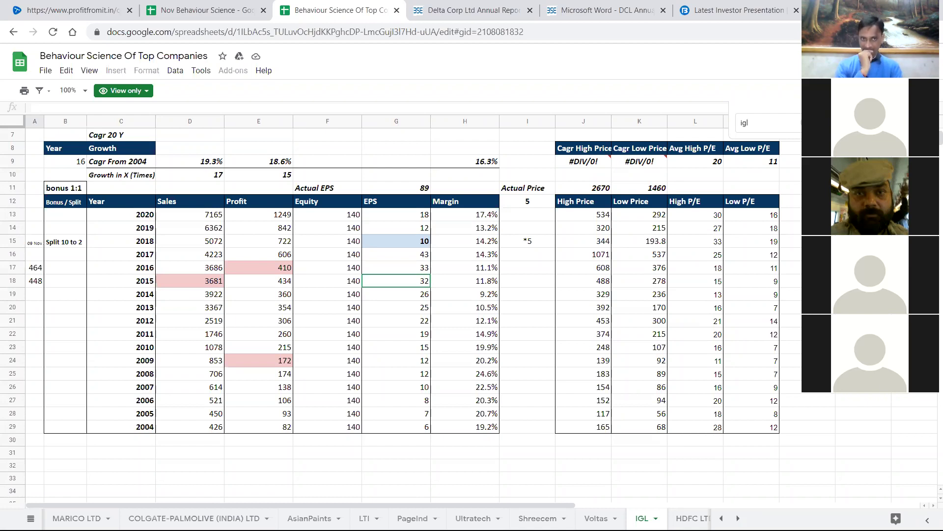
pyautogui.click(396, 267)
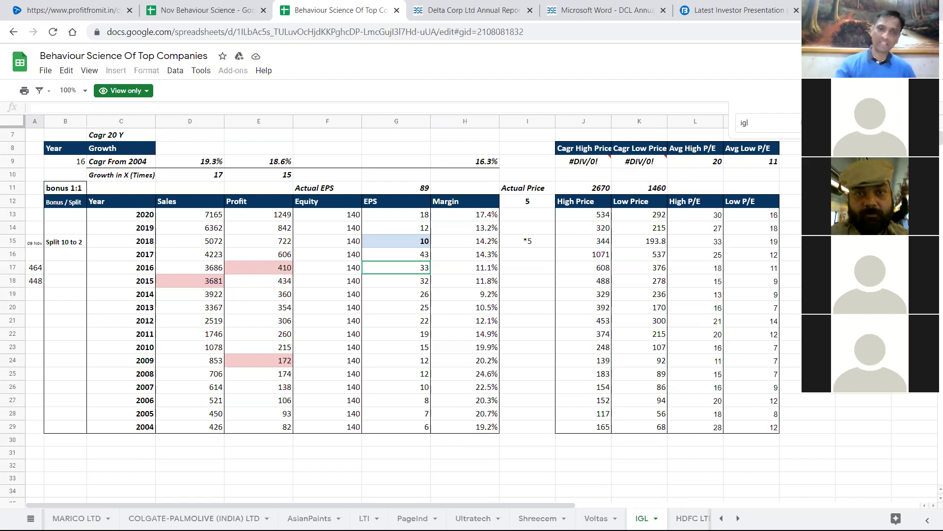
pyautogui.moveTo(425, 288); pyautogui.dragTo(424, 276)
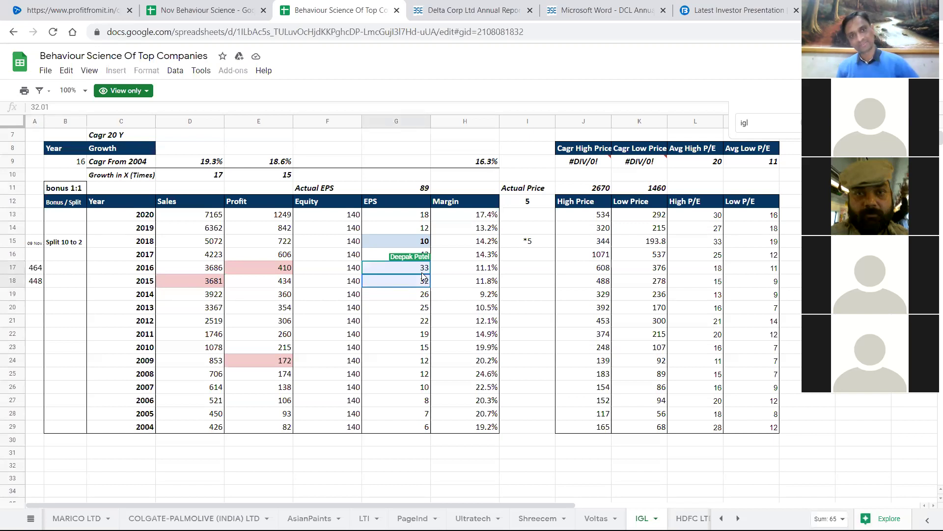
pyautogui.click(620, 336)
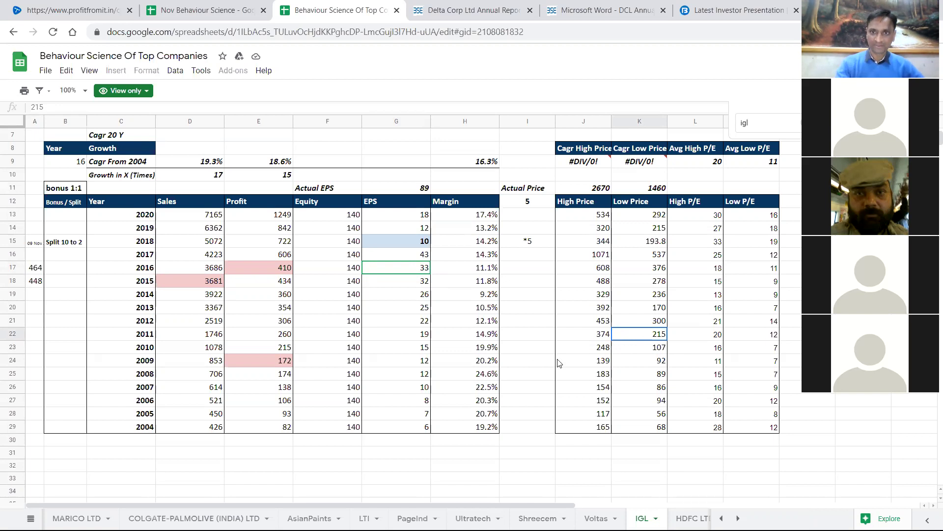
# Open the Voltas sheet and examine its yearly figures down to 1997.
pyautogui.click(31, 518)
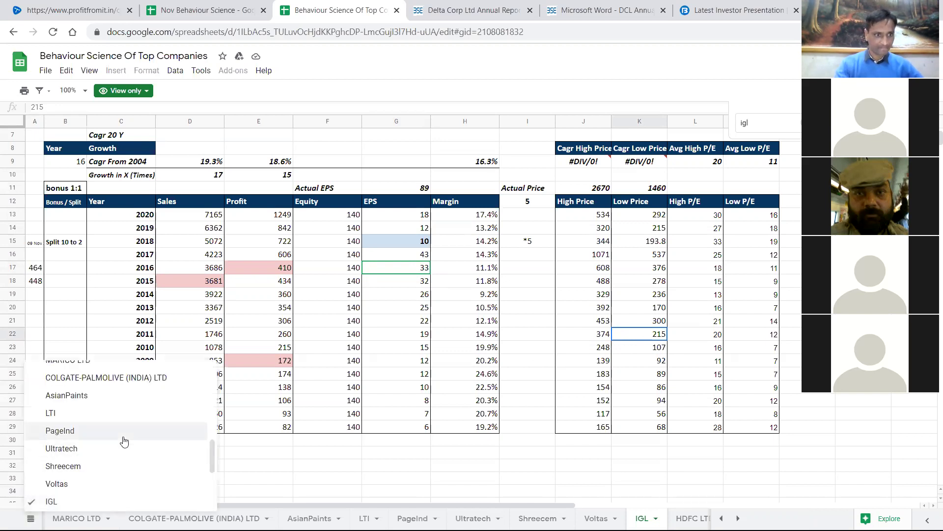
pyautogui.scroll(-2, 81, 443)
pyautogui.scroll(1, 74, 413)
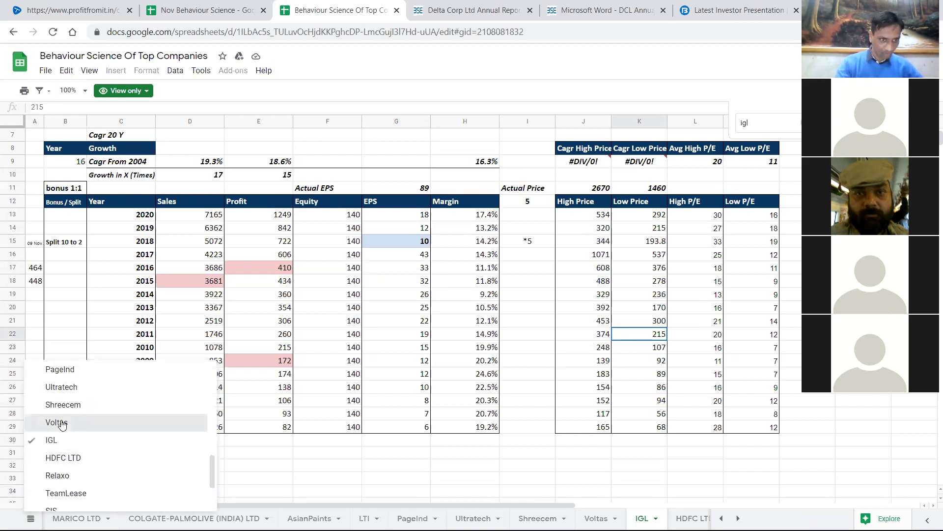
pyautogui.click(67, 423)
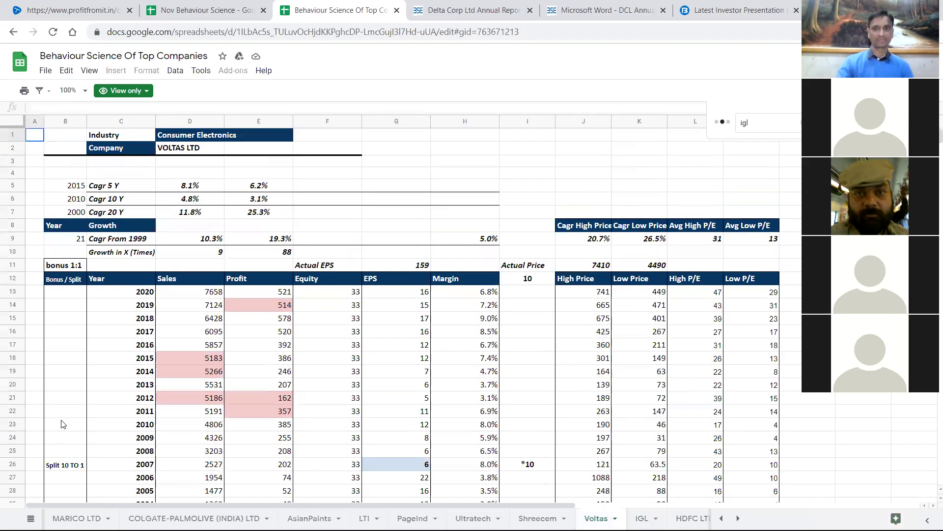
pyautogui.scroll(-3, 458, 343)
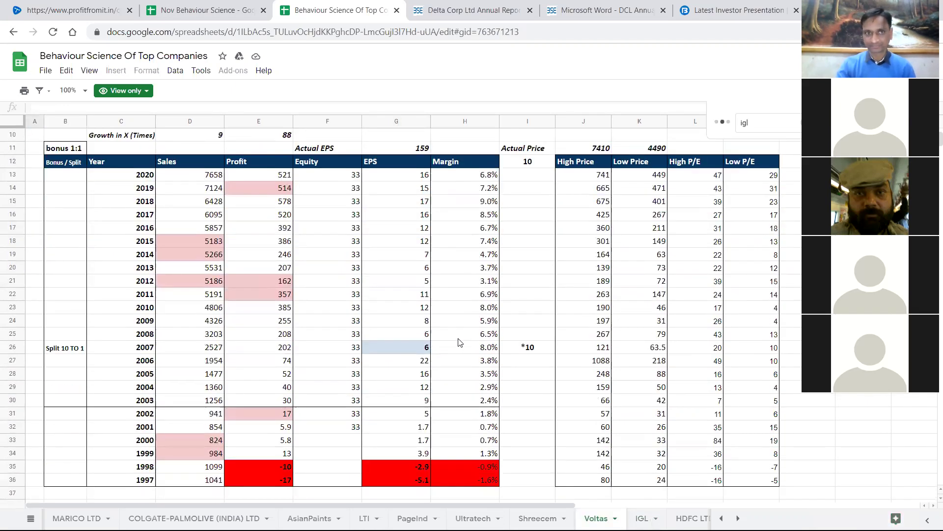
pyautogui.scroll(-2, 442, 334)
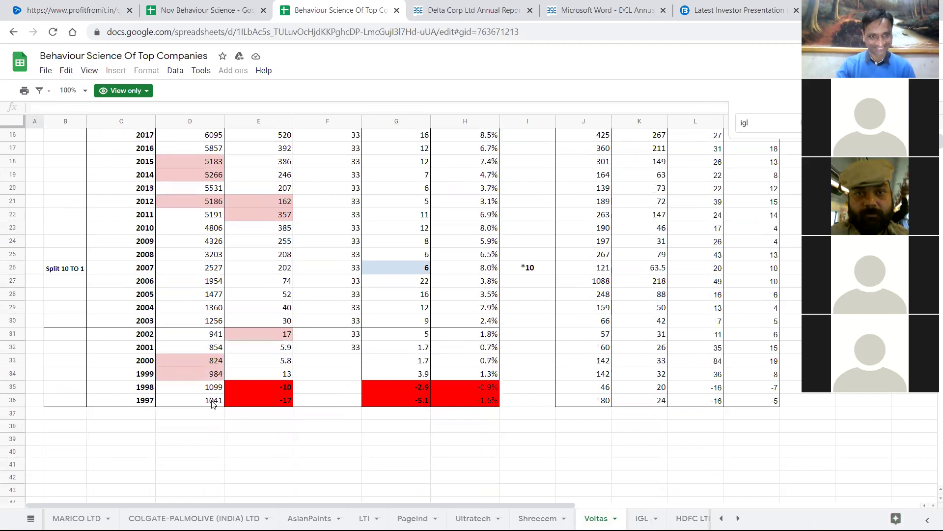
# Highlight Voltas's yearly profits from 1997 upward and check the formula for the profit CAGR from 1999.
pyautogui.click(248, 401)
pyautogui.moveTo(248, 401); pyautogui.dragTo(248, 254)
pyautogui.click(280, 396)
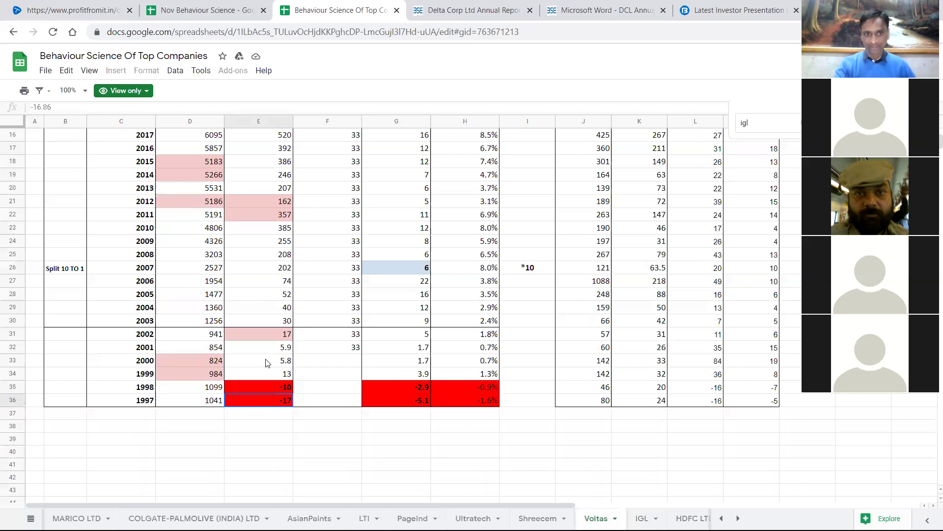
pyautogui.scroll(3, 277, 342)
pyautogui.click(283, 201)
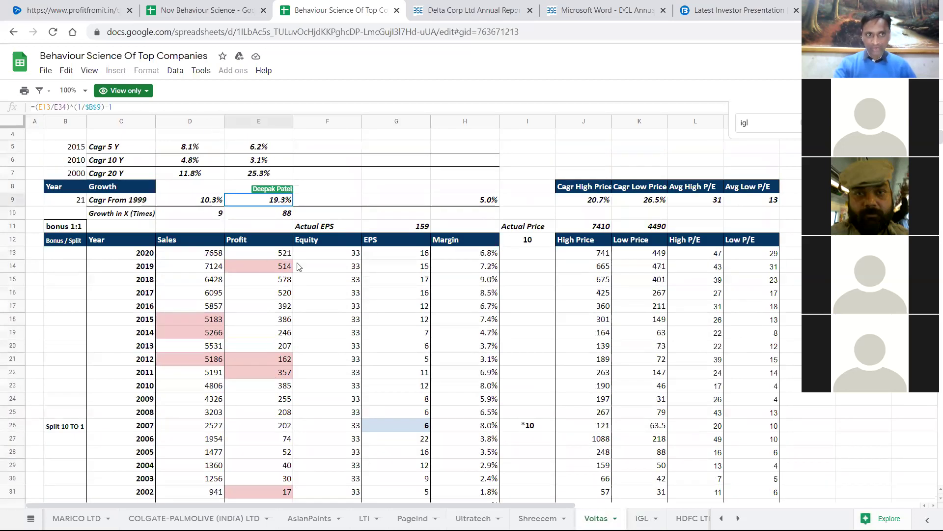
# Check the 1997 profit and 2000 sales values against the formula for the sales CAGR from 1999.
pyautogui.scroll(-5, 324, 325)
pyautogui.click(279, 324)
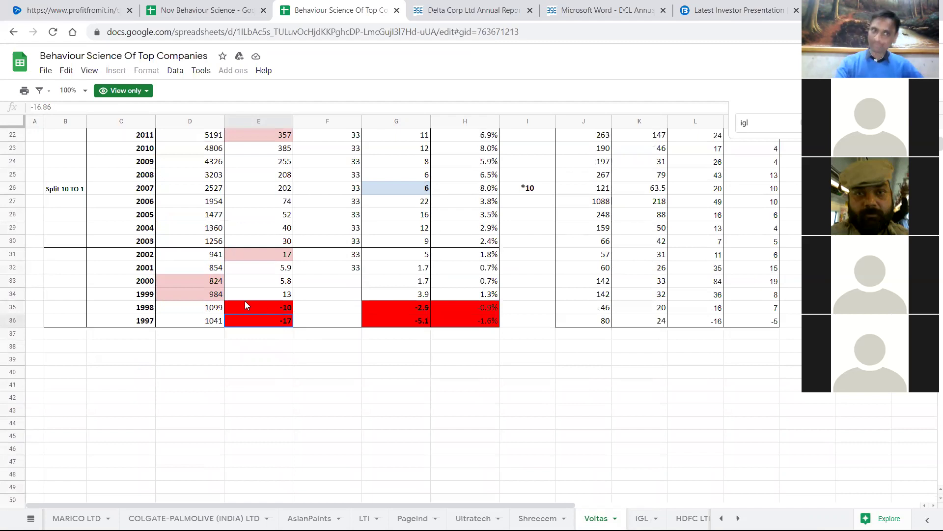
pyautogui.click(220, 284)
pyautogui.scroll(6, 226, 294)
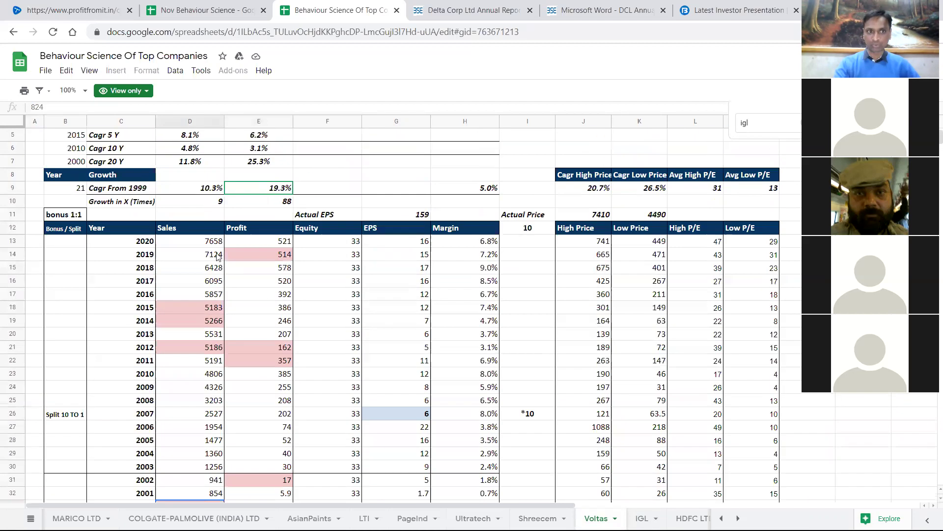
pyautogui.click(211, 191)
# Highlight Voltas's sales and profit from 2000 to 2006 and compare them with the years that follow.
pyautogui.scroll(-6, 211, 190)
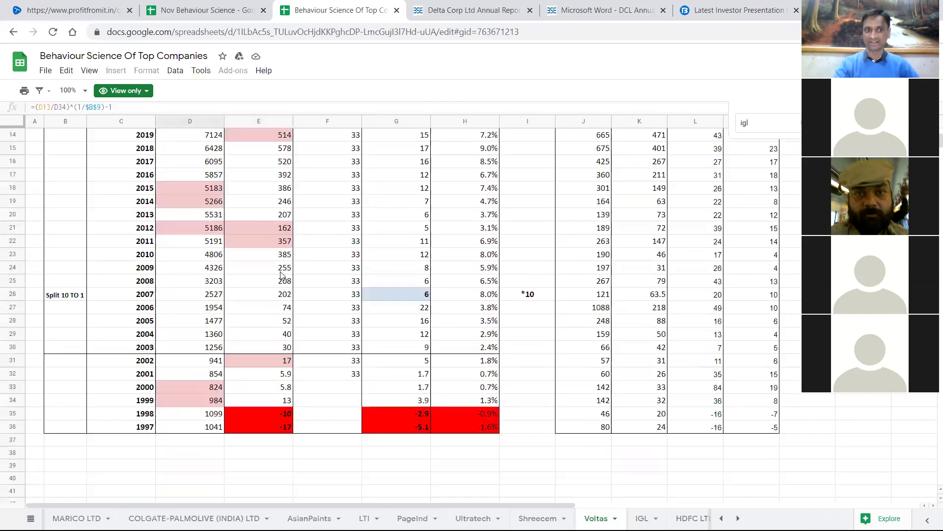
pyautogui.moveTo(212, 274); pyautogui.dragTo(290, 191)
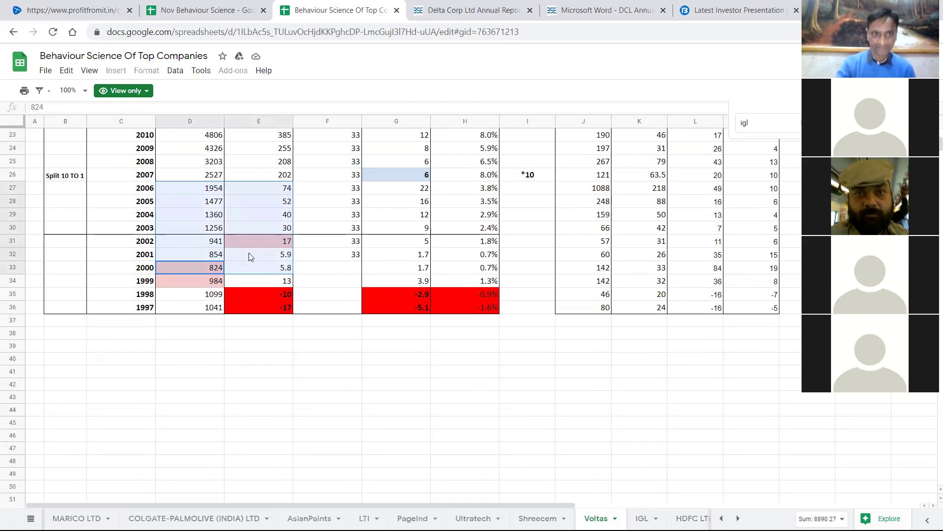
pyautogui.scroll(1, 290, 251)
pyautogui.scroll(1, 290, 251)
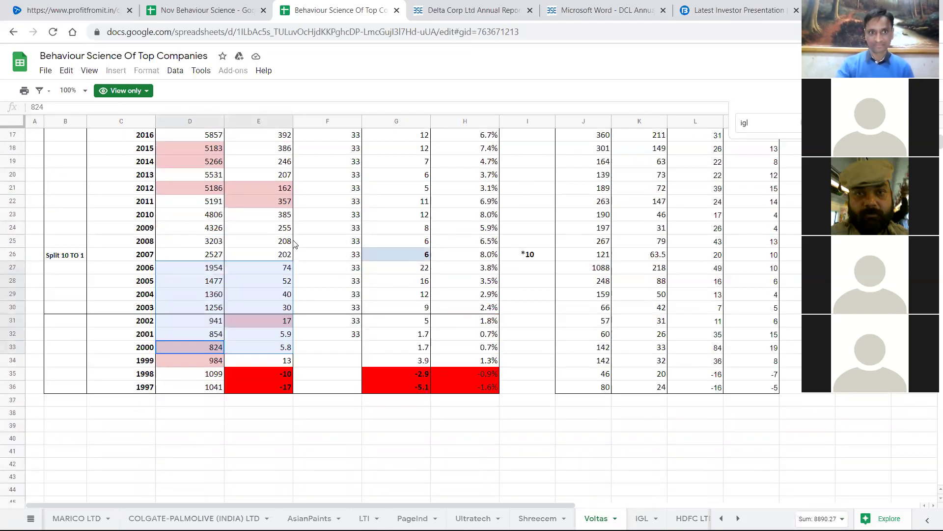
pyautogui.scroll(2, 295, 245)
pyautogui.scroll(-1, 294, 244)
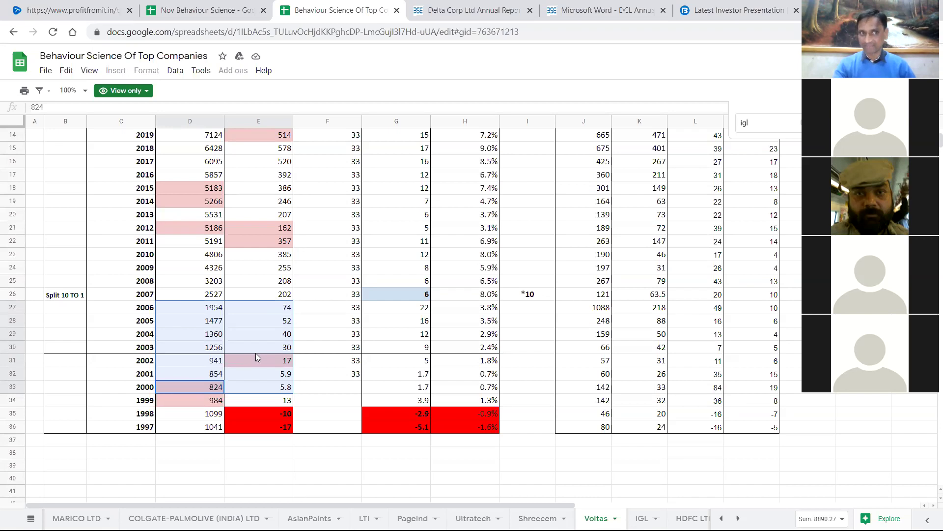
# Highlight the 1998 and 1997 losses and check them against the 2010 and 1999 profits.
pyautogui.click(275, 259)
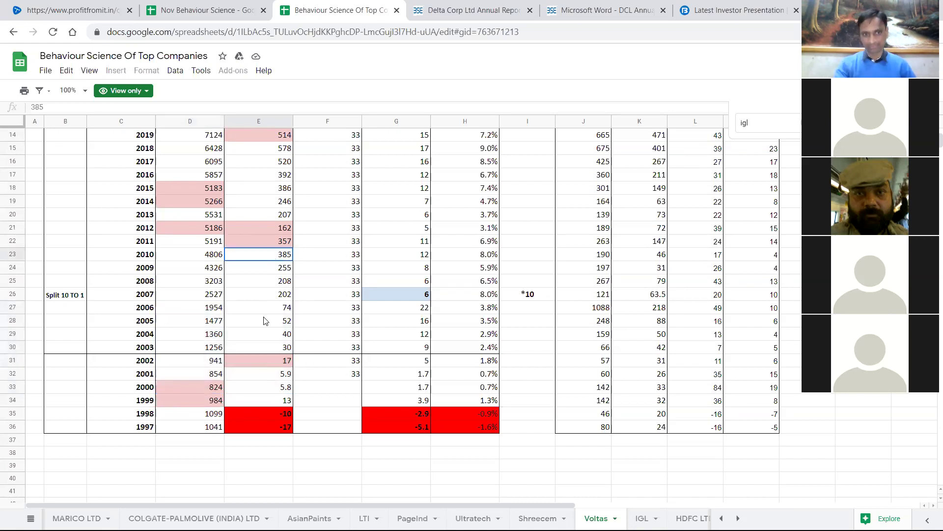
pyautogui.click(273, 415)
pyautogui.moveTo(273, 415); pyautogui.dragTo(277, 430)
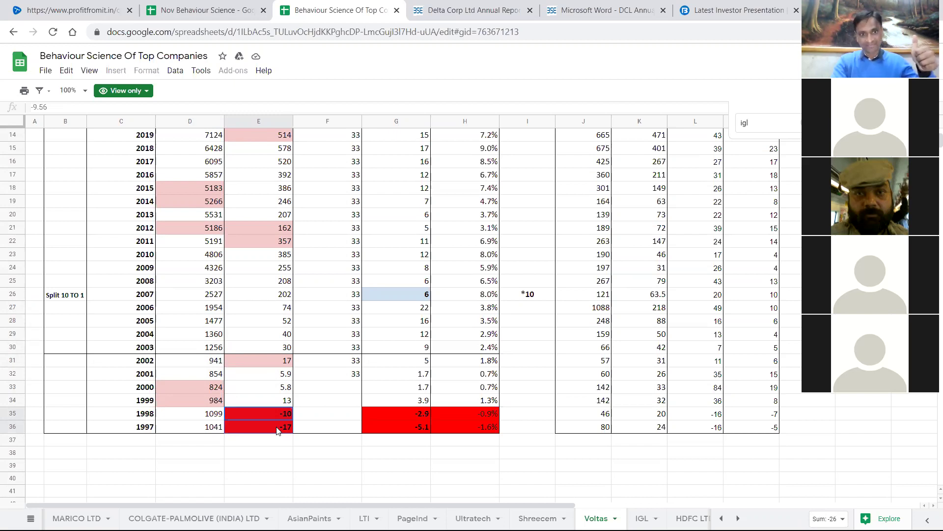
pyautogui.click(279, 405)
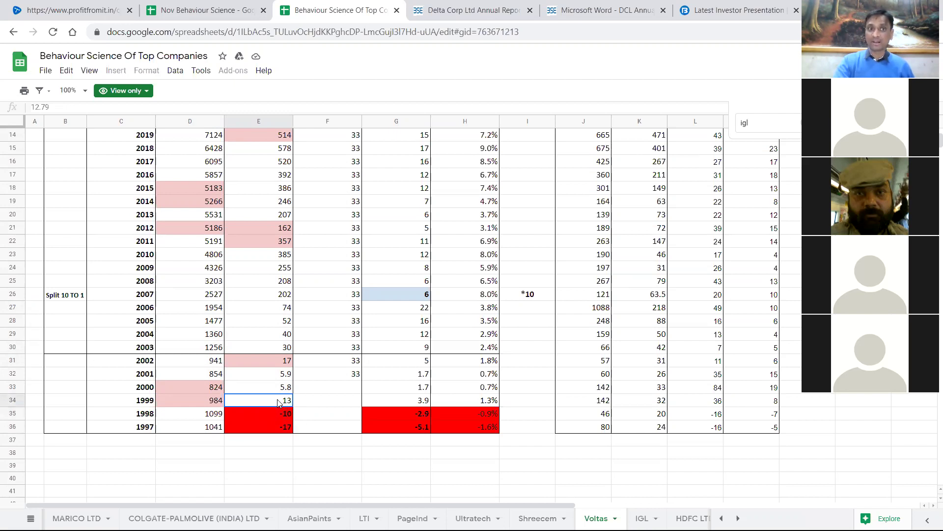
# Look over Voltas's yearly figures from 1997 upward and highlight its profits from 2020 back to 2011.
pyautogui.scroll(2, 277, 253)
pyautogui.scroll(-2, 338, 248)
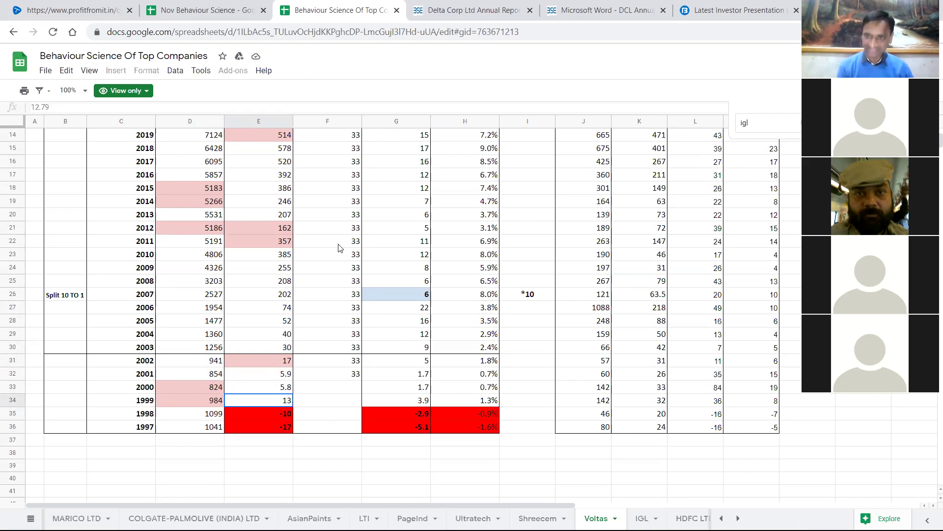
pyautogui.scroll(2, 373, 187)
pyautogui.scroll(-2, 397, 183)
pyautogui.scroll(-3, 418, 168)
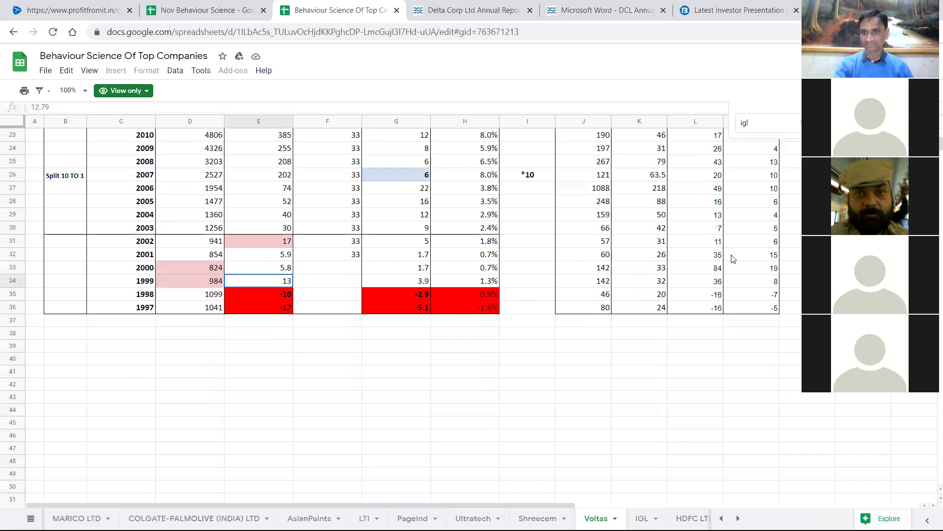
pyautogui.scroll(4, 243, 231)
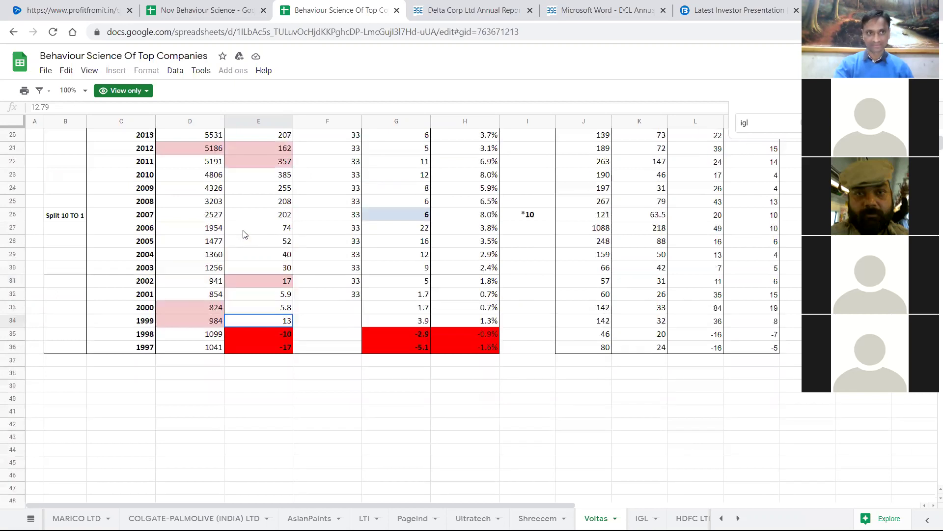
pyautogui.scroll(1, 245, 226)
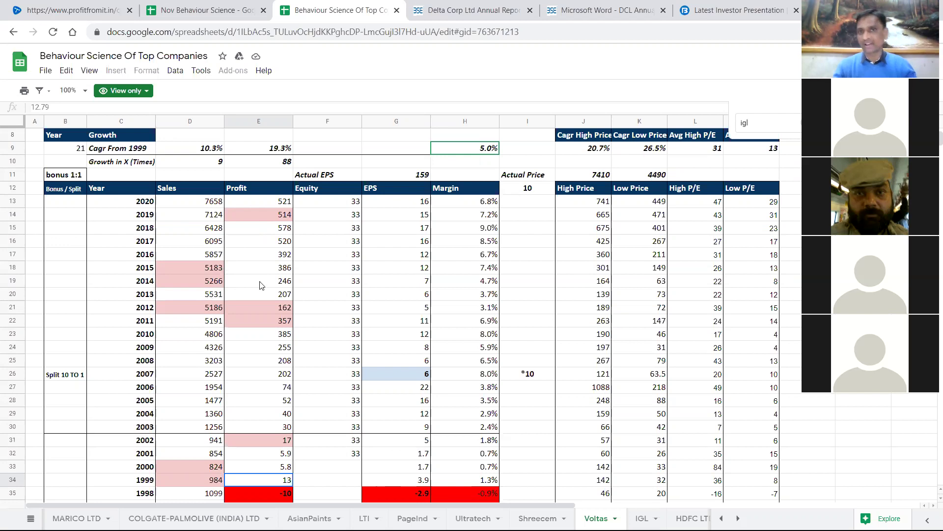
pyautogui.moveTo(279, 204); pyautogui.dragTo(270, 327)
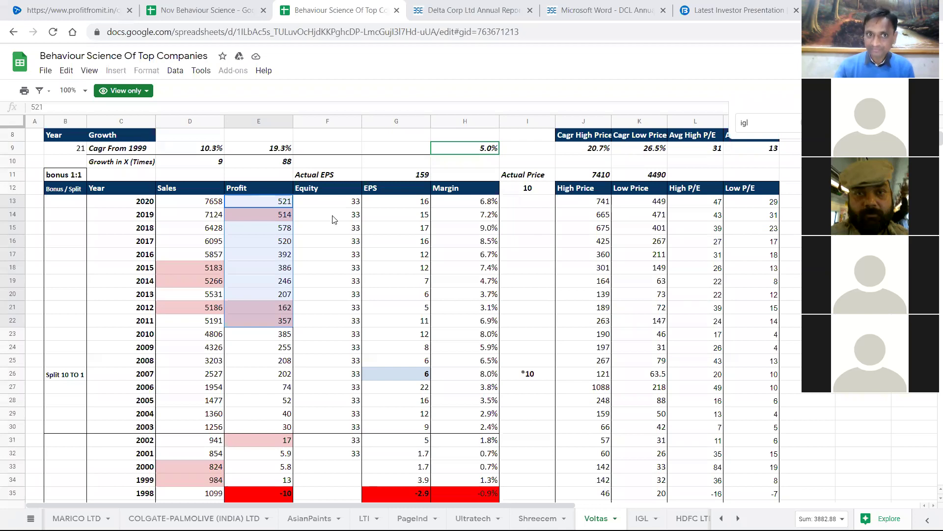
# Switch to the Nov Behaviour Science spreadsheet to view the researchers' company list in Sheet1.
pyautogui.click(181, 6)
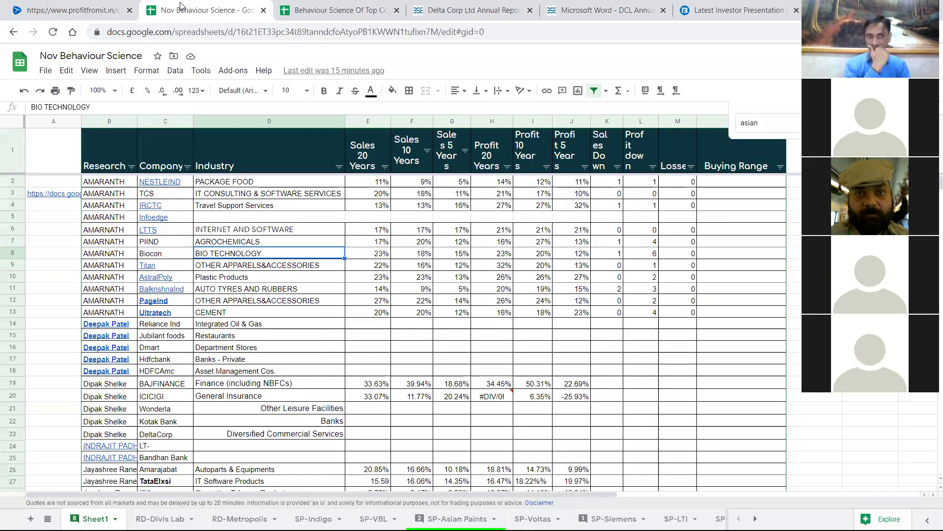